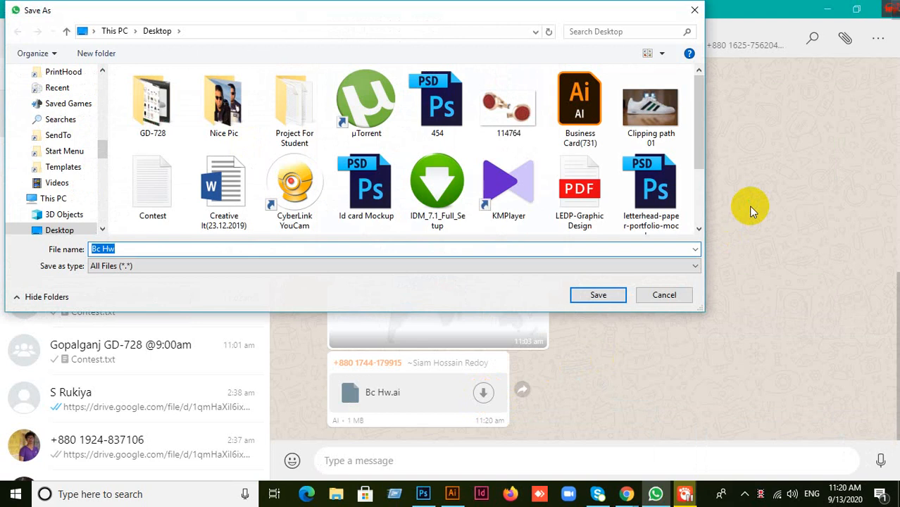
# Save the received business card file to the Desktop, adding the student's first name after "Bc Hw." in the file name
pyautogui.click(122, 249)
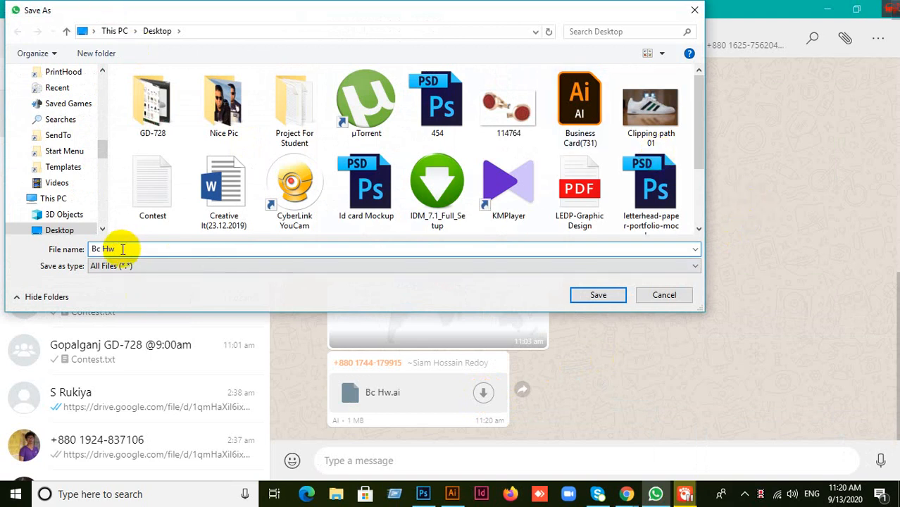
pyautogui.write('. Siam')
pyautogui.scroll(4, 71, 105)
pyautogui.scroll(8, 71, 106)
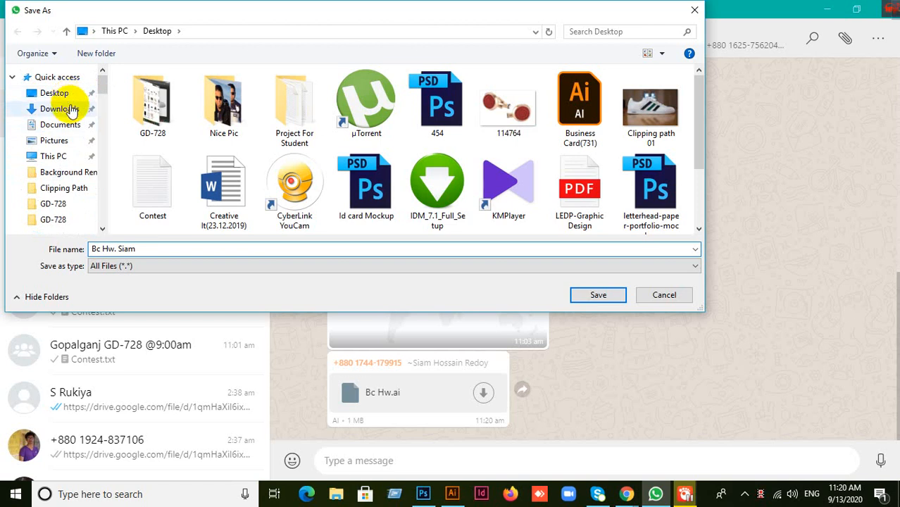
pyautogui.click(55, 94)
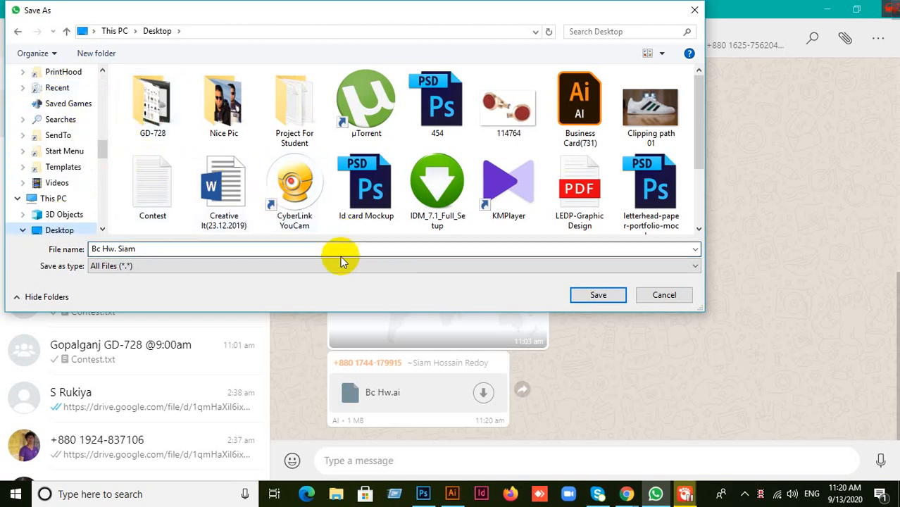
pyautogui.click(601, 296)
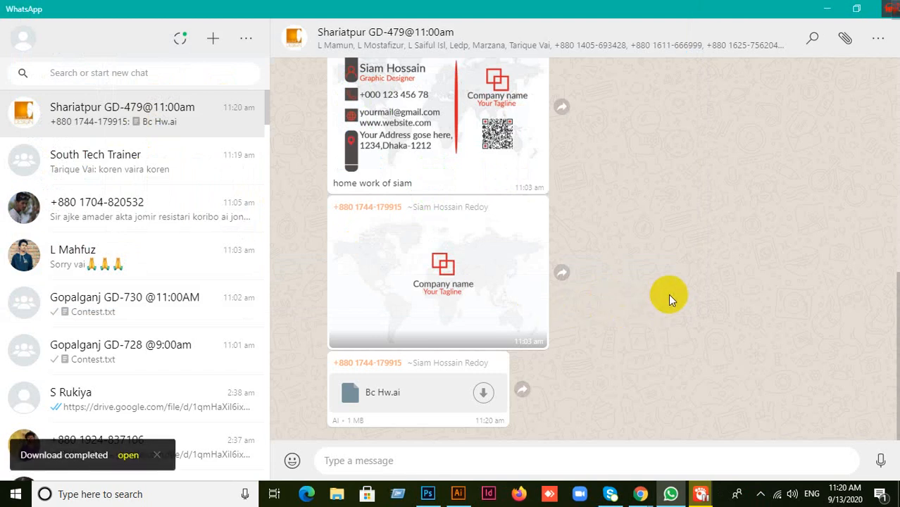
# Open the downloaded business card file from the desktop in Illustrator, accepting the newer-version import and importing all PDF pages
pyautogui.click(821, 9)
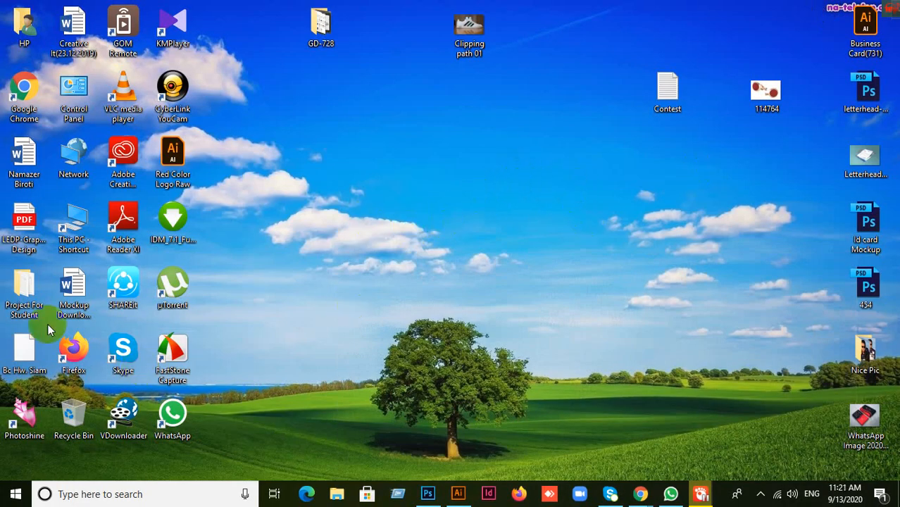
pyautogui.moveTo(24, 356); pyautogui.dragTo(486, 6)
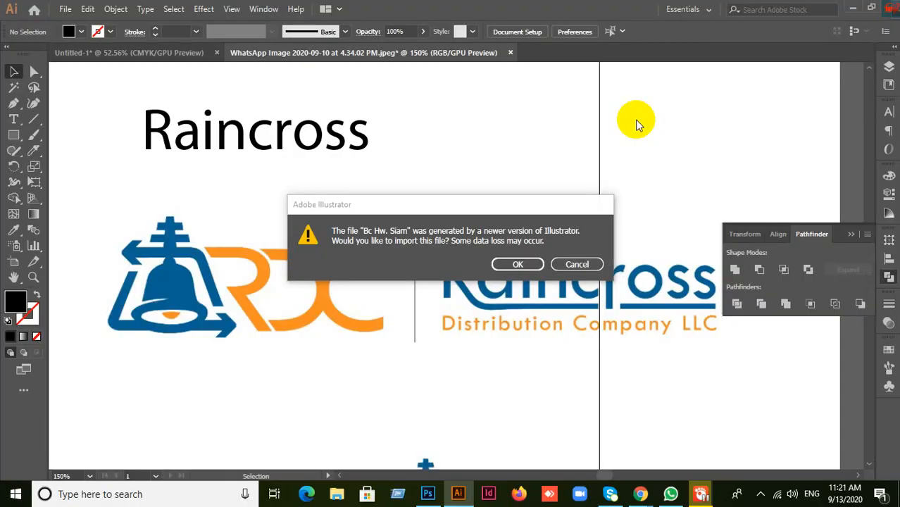
pyautogui.click(517, 264)
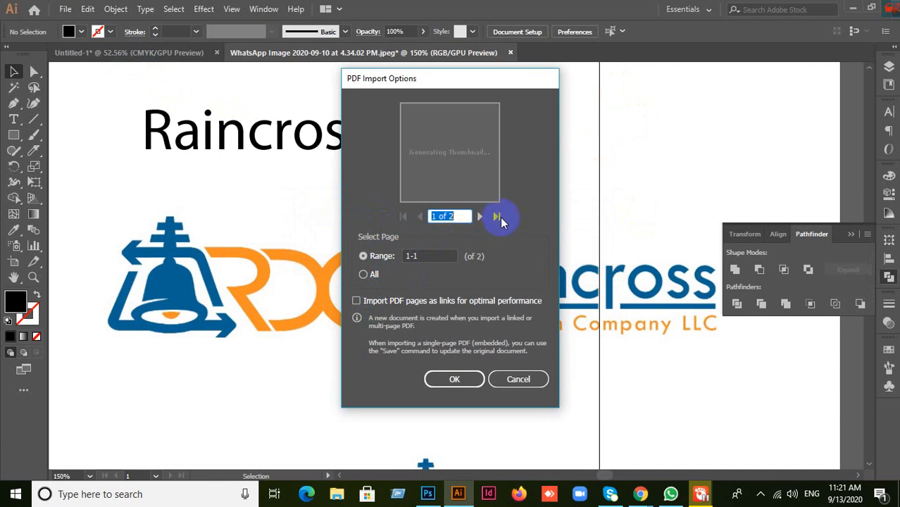
pyautogui.click(363, 275)
pyautogui.click(454, 378)
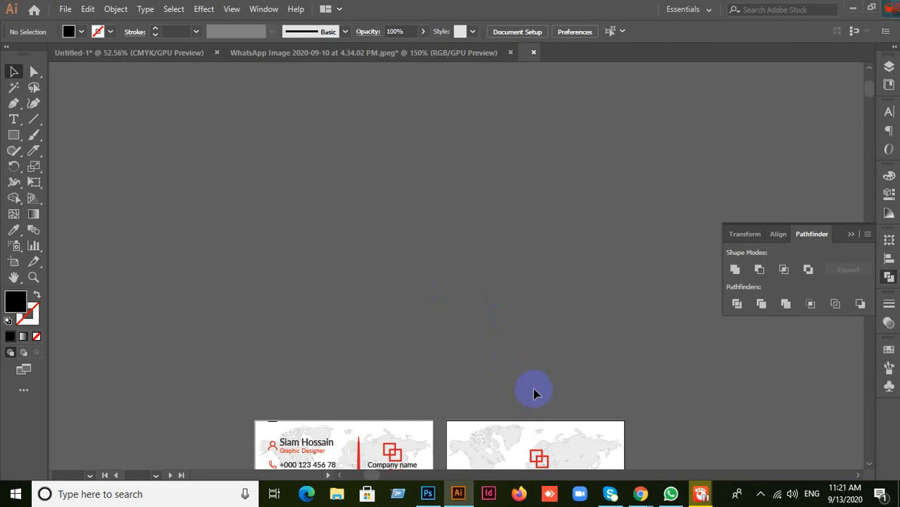
# Examine the layout of the front side of the imported business card up close
pyautogui.scroll(-10, 533, 394)
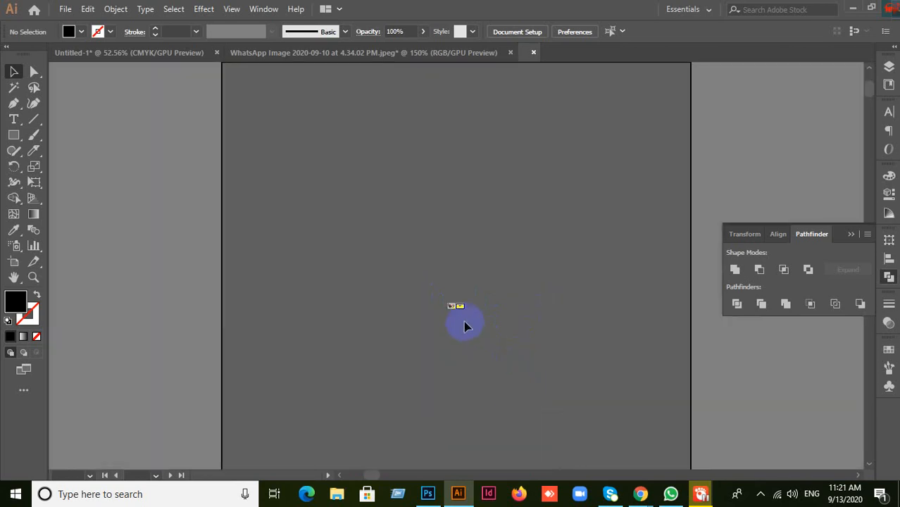
pyautogui.scroll(3, 464, 325)
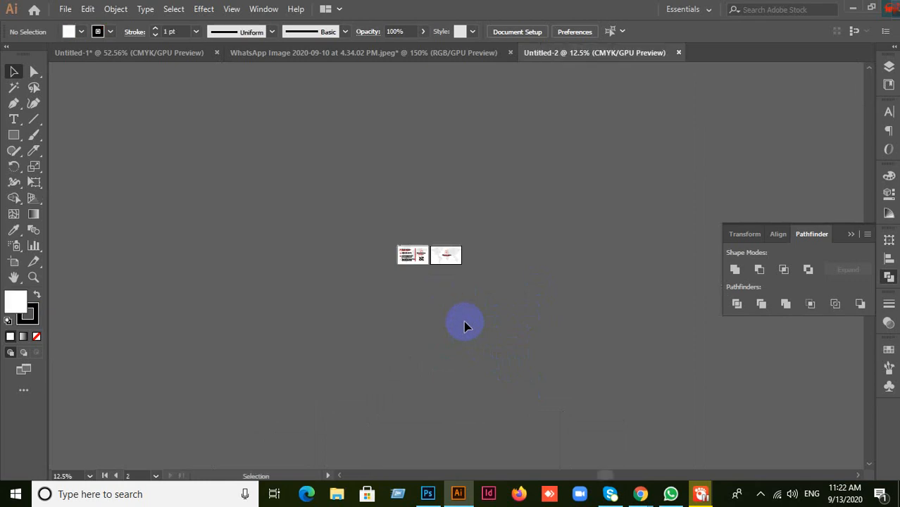
pyautogui.scroll(4, 464, 325)
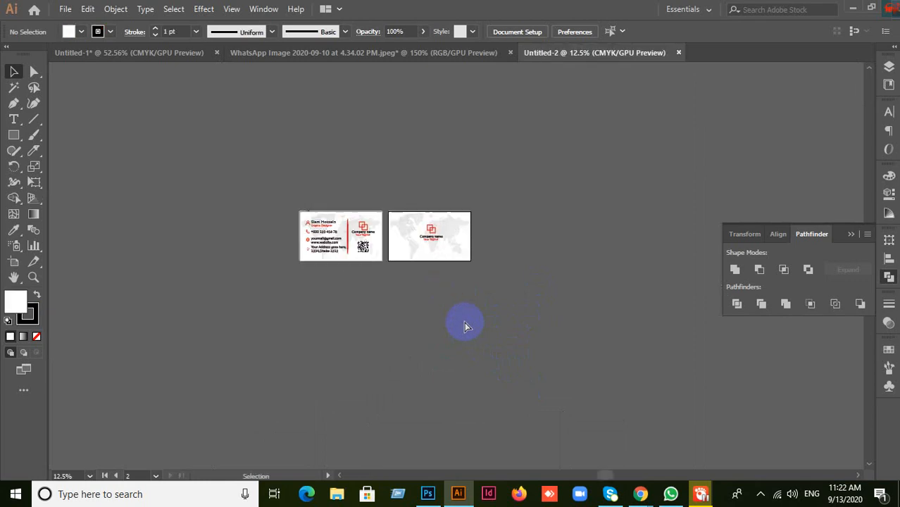
pyautogui.scroll(4, 235, 220)
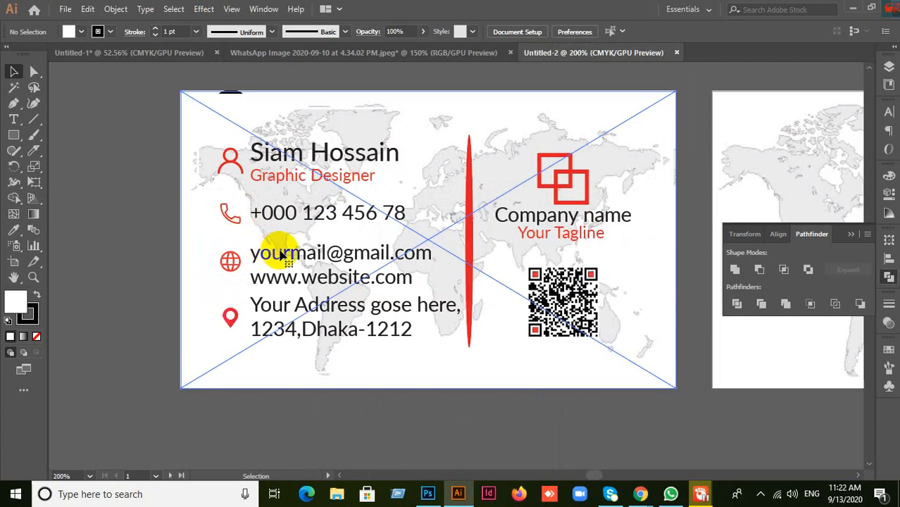
pyautogui.click(187, 286)
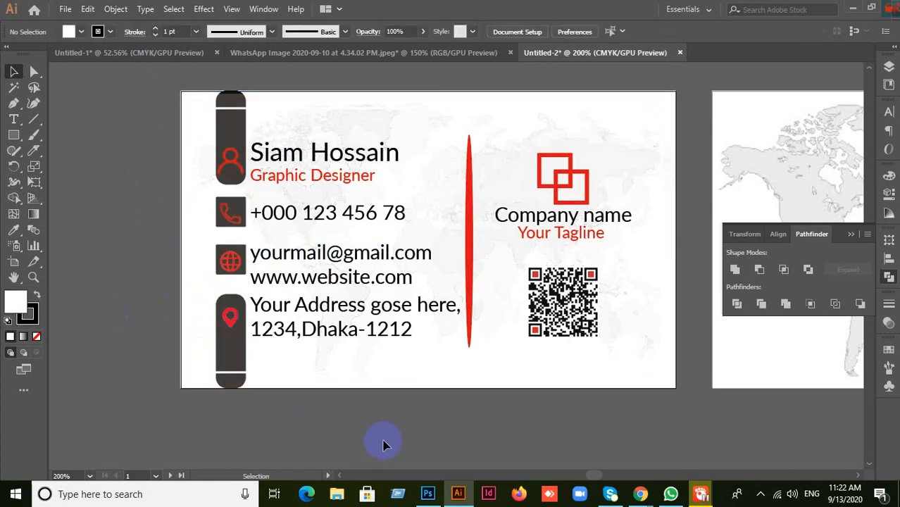
pyautogui.scroll(2, 367, 413)
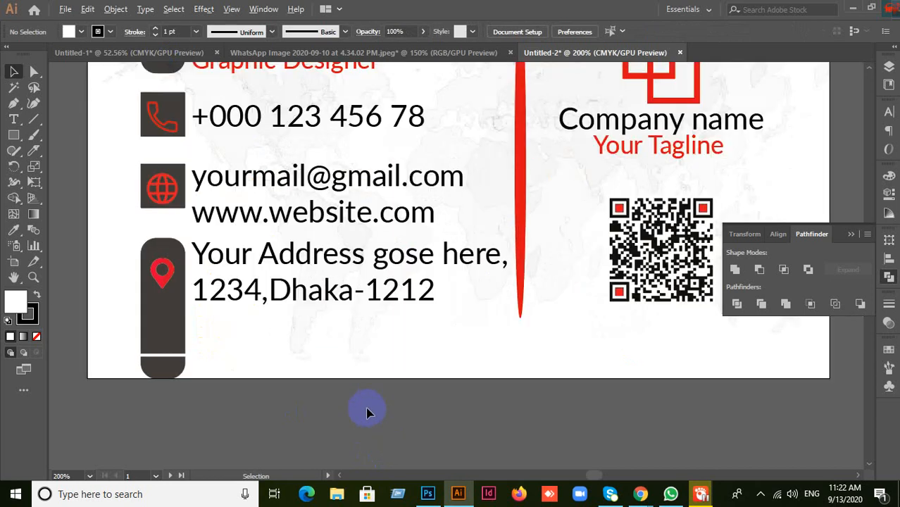
pyautogui.scroll(-1, 366, 413)
pyautogui.moveTo(375, 408); pyautogui.dragTo(377, 428)
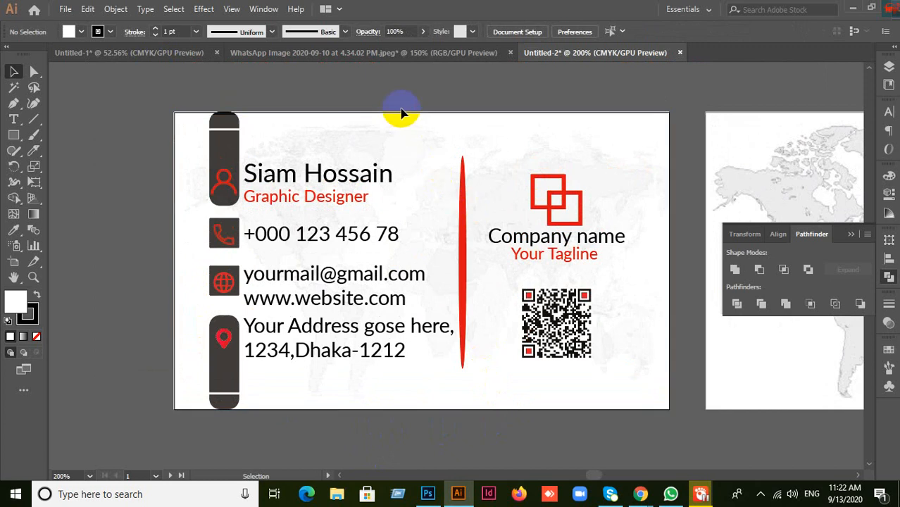
# Try to move the front card's artwork group down off its artboard, undo the move and deselect everything
pyautogui.click(412, 155)
pyautogui.click(145, 217)
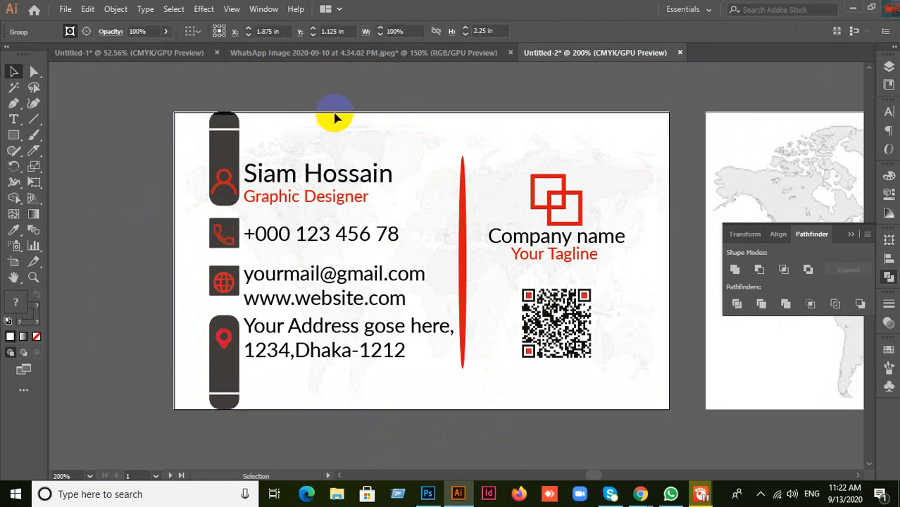
pyautogui.click(504, 265)
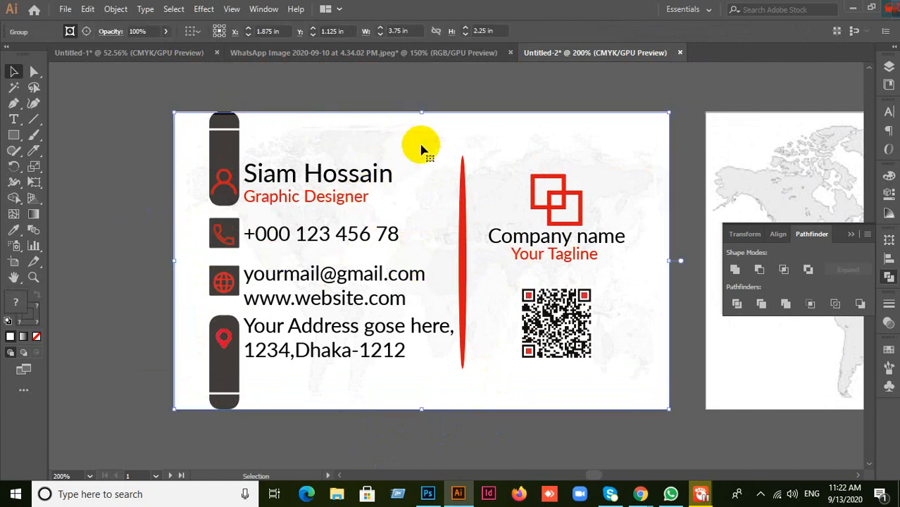
pyautogui.click(413, 97)
pyautogui.click(463, 161)
pyautogui.click(457, 129)
pyautogui.moveTo(458, 129); pyautogui.dragTo(420, 215)
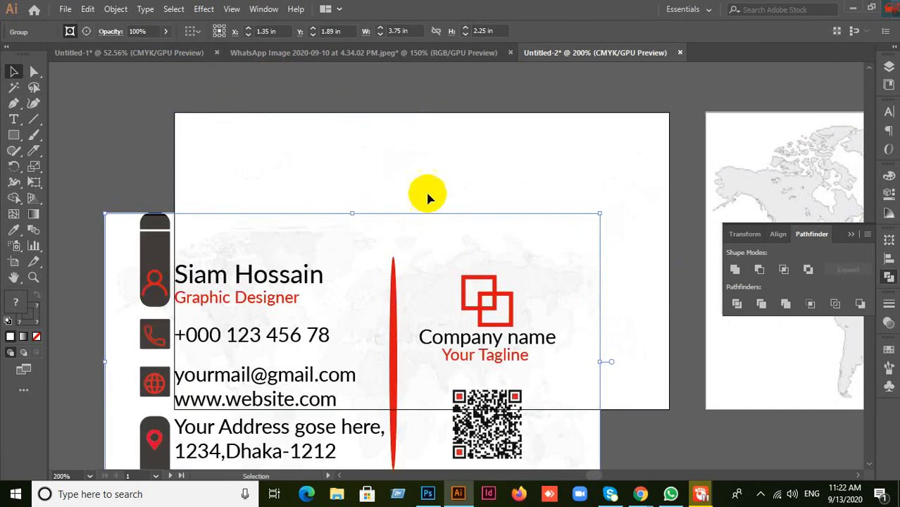
pyautogui.click(450, 100)
pyautogui.hotkey('ctrl', 'z')
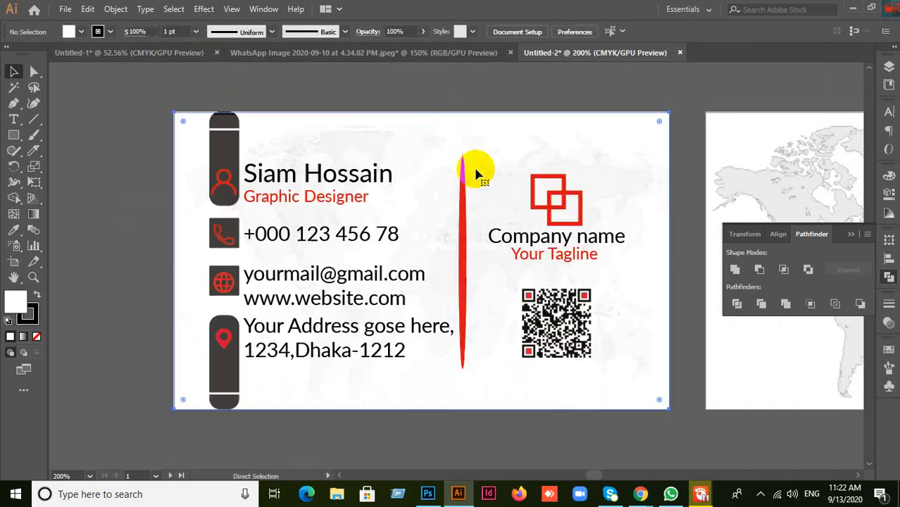
pyautogui.click(159, 214)
# Start saving the document to the Desktop in Adobe Illustrator format, review the available version options and cancel
pyautogui.click(65, 10)
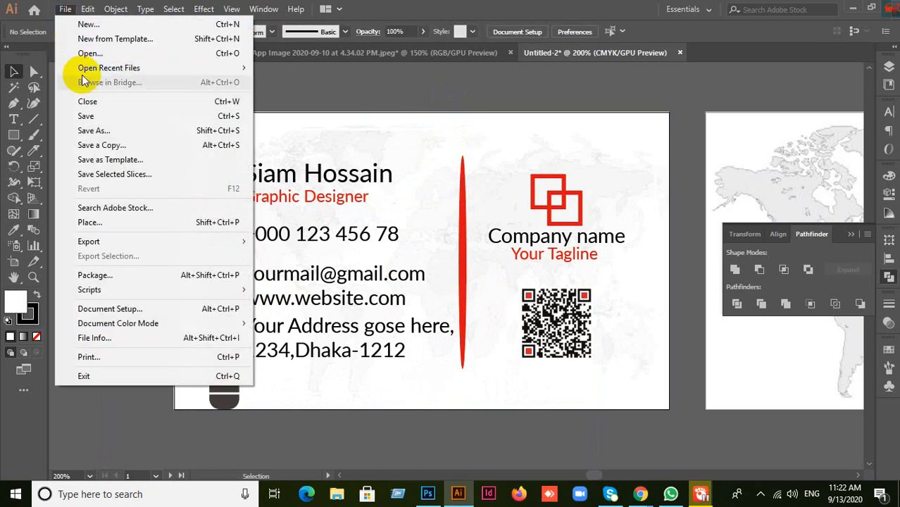
pyautogui.click(140, 130)
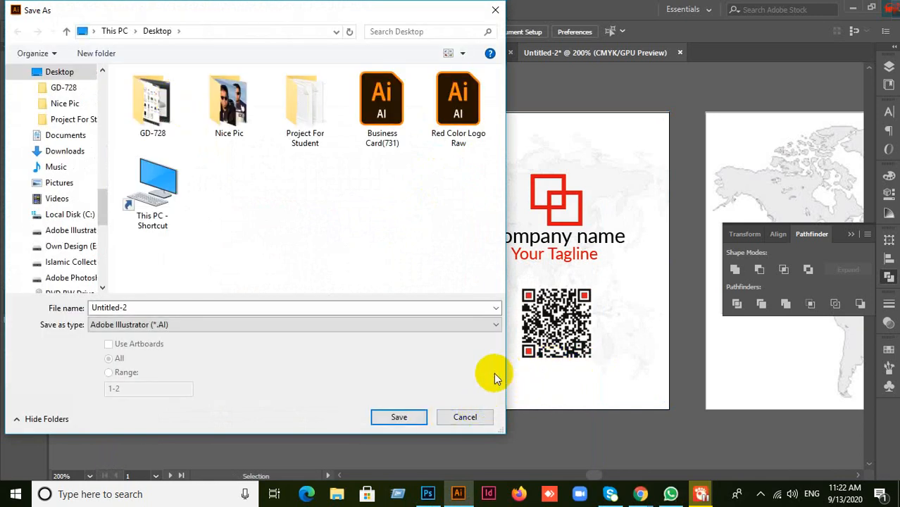
pyautogui.click(399, 417)
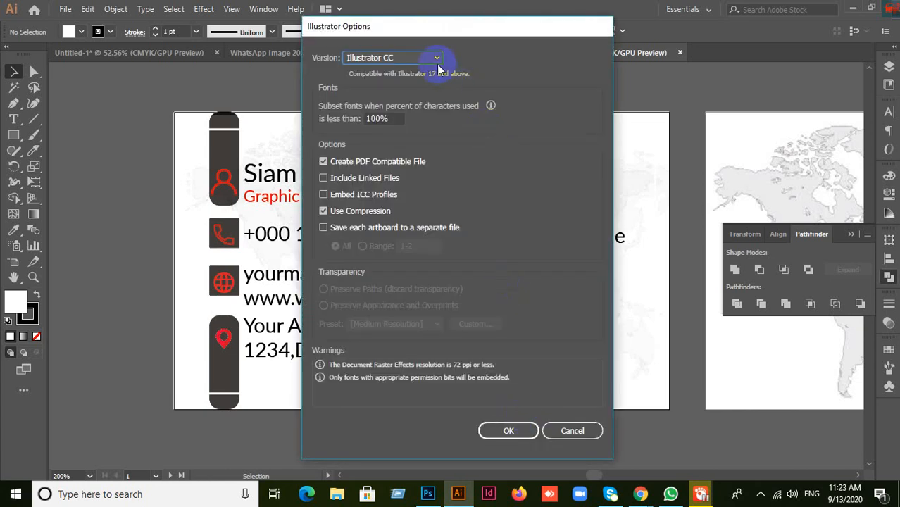
pyautogui.click(436, 61)
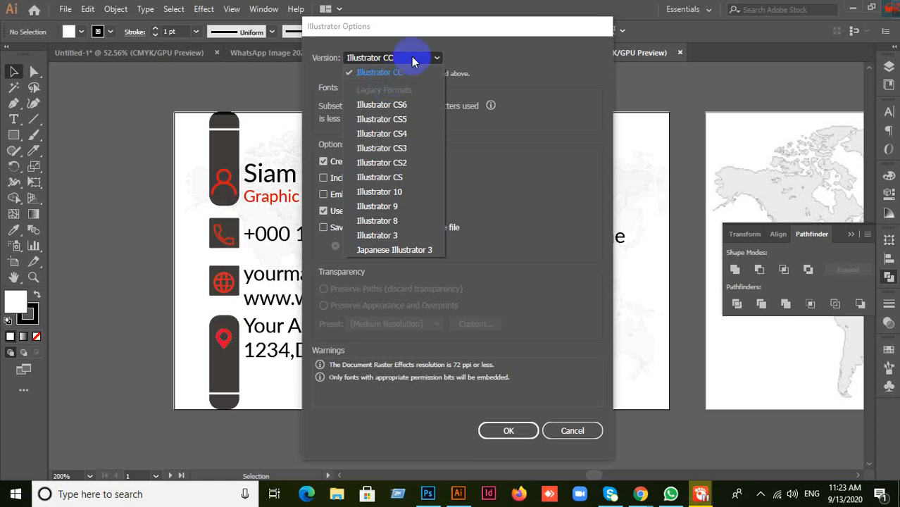
pyautogui.click(439, 58)
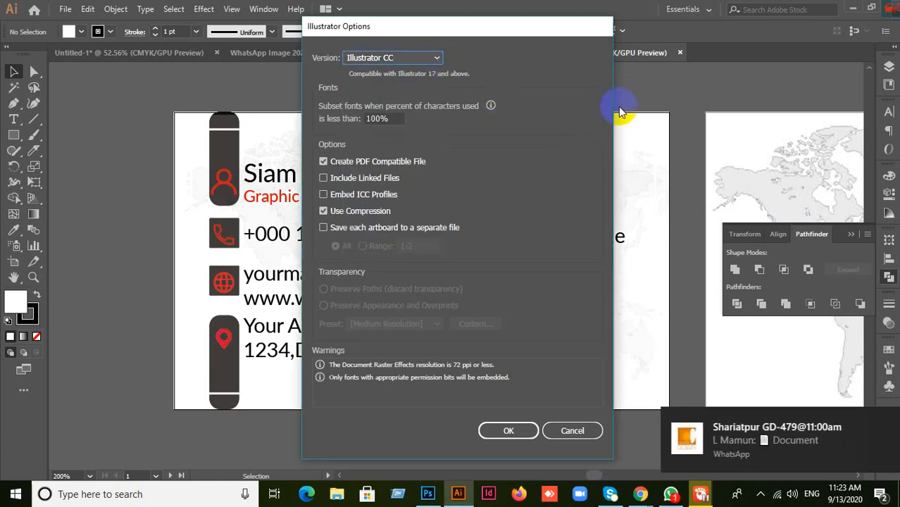
pyautogui.click(589, 432)
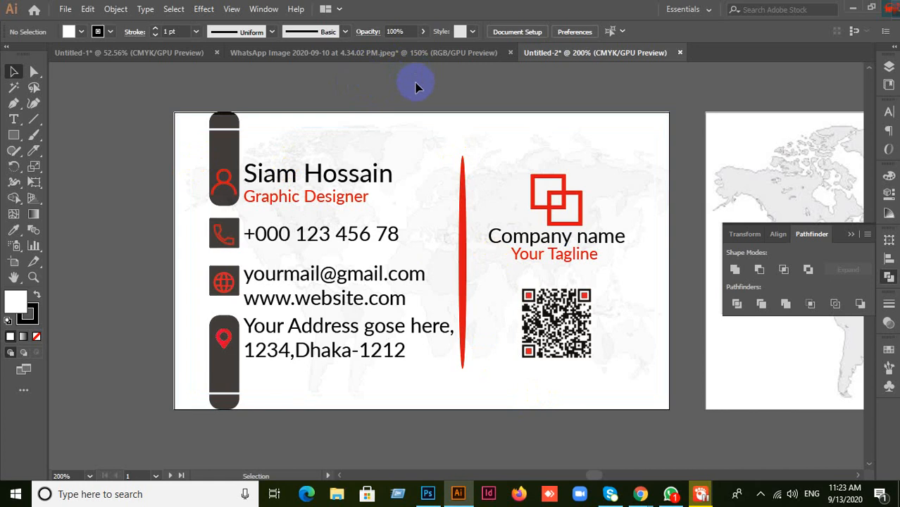
# Close the business card, the WhatsApp image and the Untitled-1 documents without saving their changes
pyautogui.click(680, 52)
pyautogui.click(534, 264)
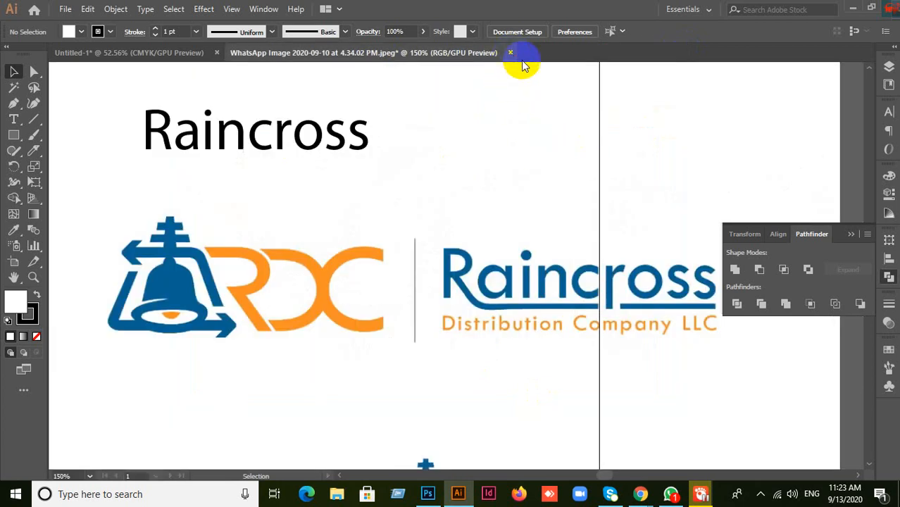
pyautogui.hotkey('ctrl', 'w')
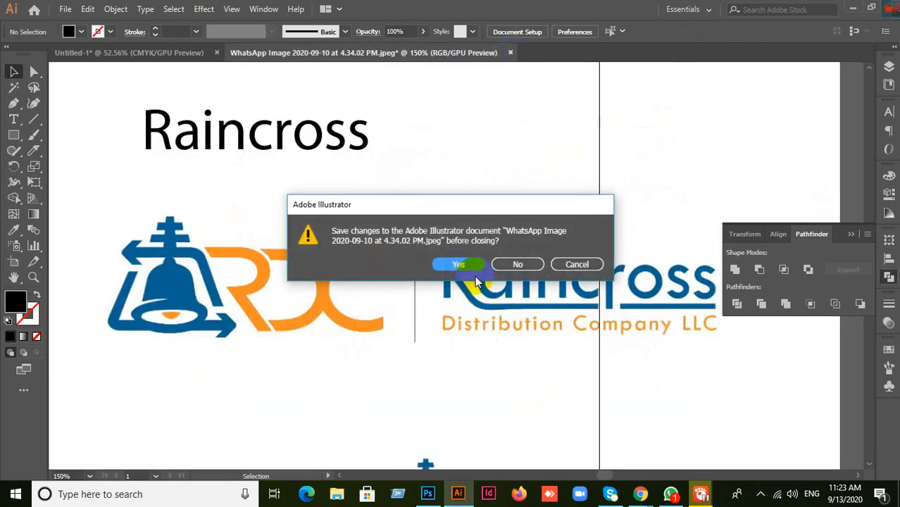
pyautogui.click(510, 265)
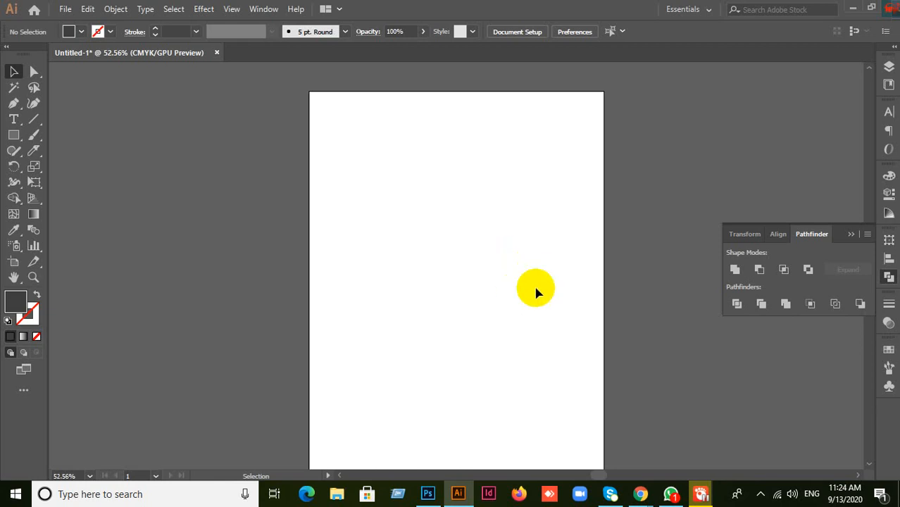
pyautogui.click(218, 53)
pyautogui.click(502, 264)
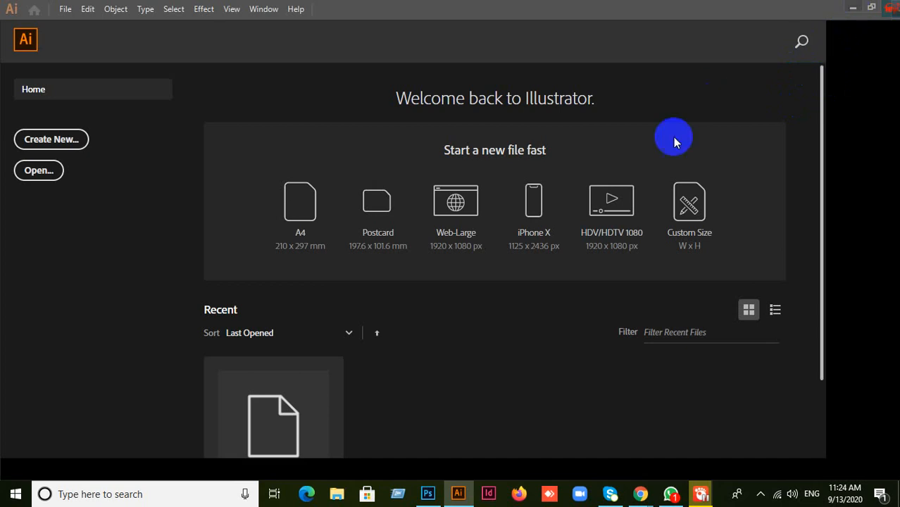
pyautogui.click(850, 9)
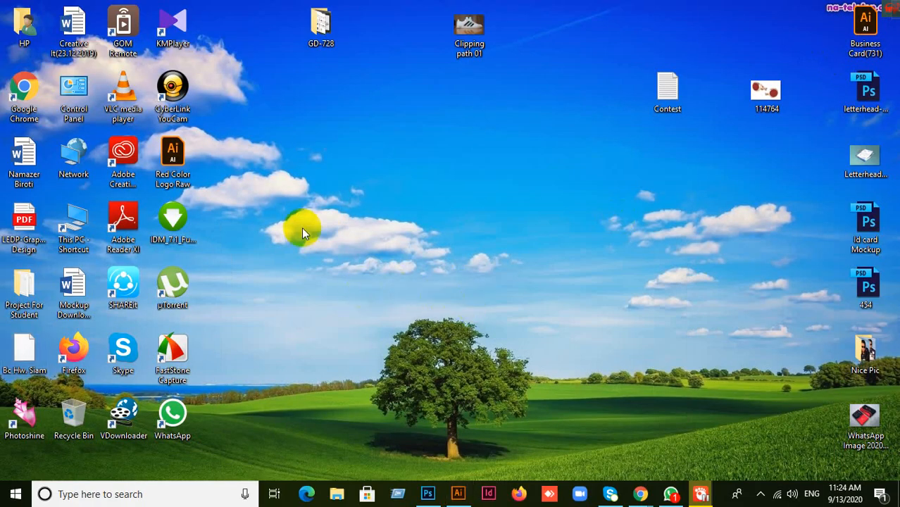
pyautogui.rightClick(300, 148)
pyautogui.click(311, 184)
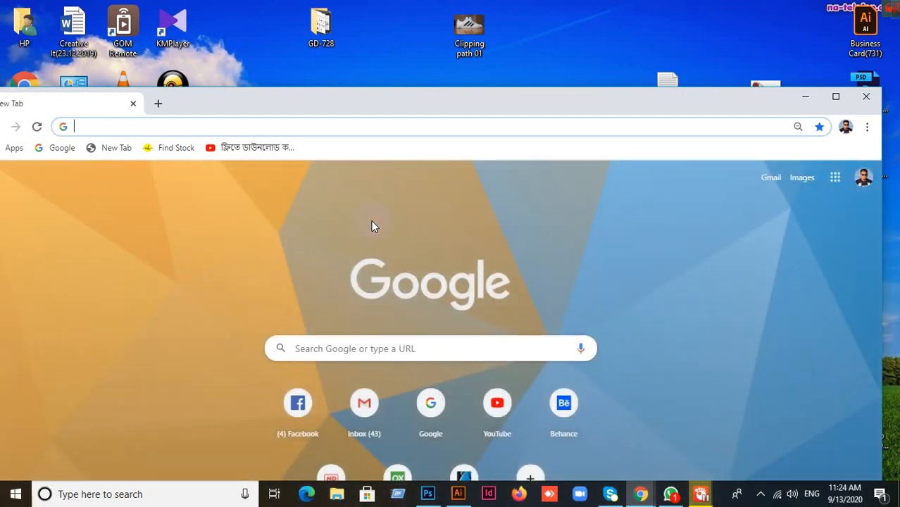
pyautogui.click(835, 96)
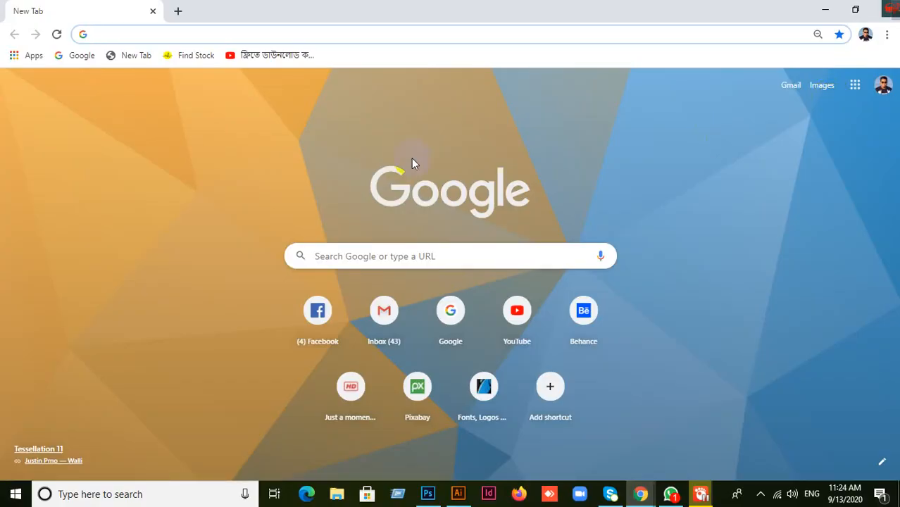
pyautogui.write('www.')
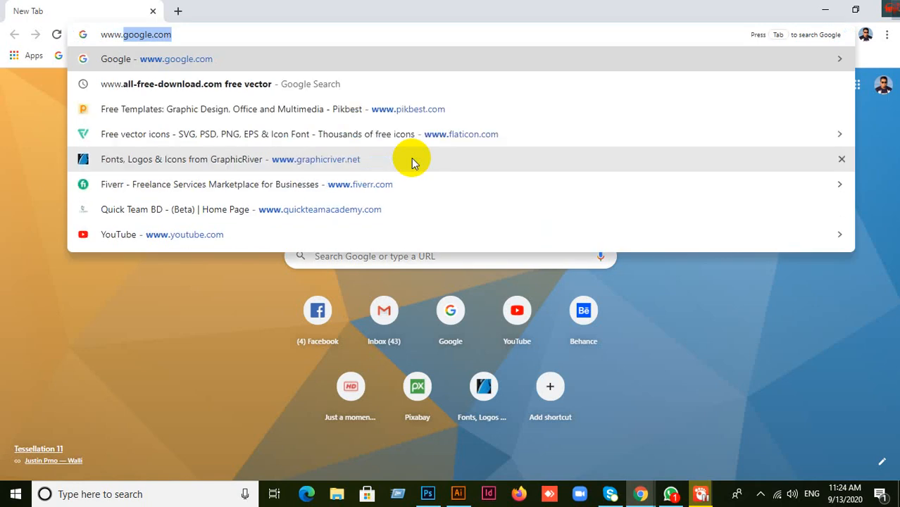
pyautogui.write('gr')
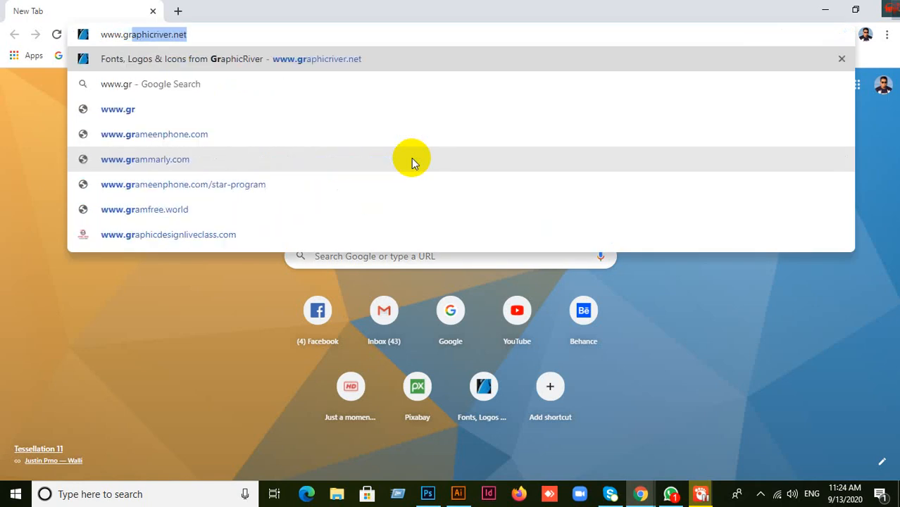
pyautogui.press('Return')
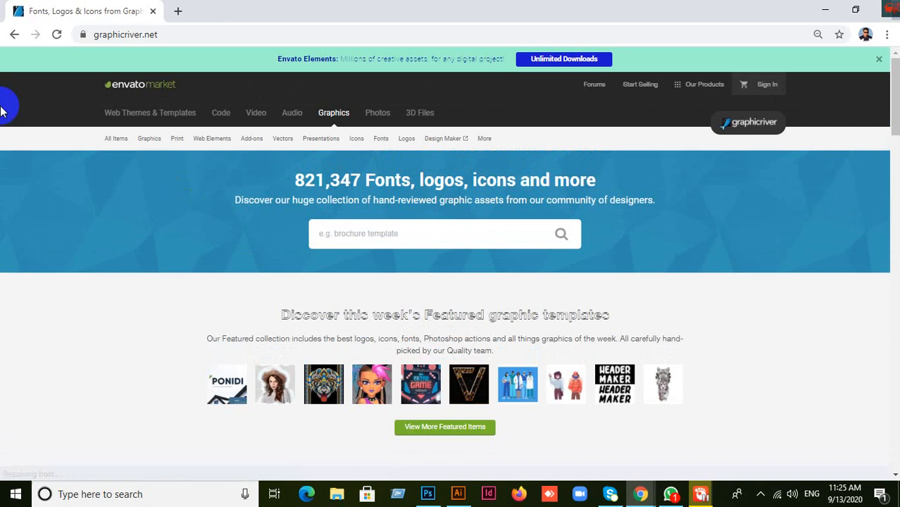
# Look over the GraphicRiver home page and search the site for "corporate letterhead"
pyautogui.scroll(-9, 245, 221)
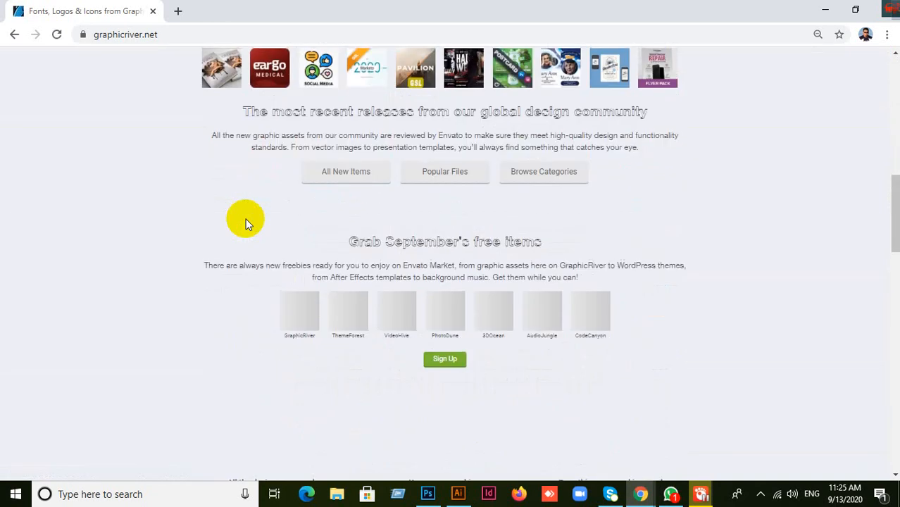
pyautogui.scroll(6, 246, 223)
pyautogui.scroll(3, 247, 224)
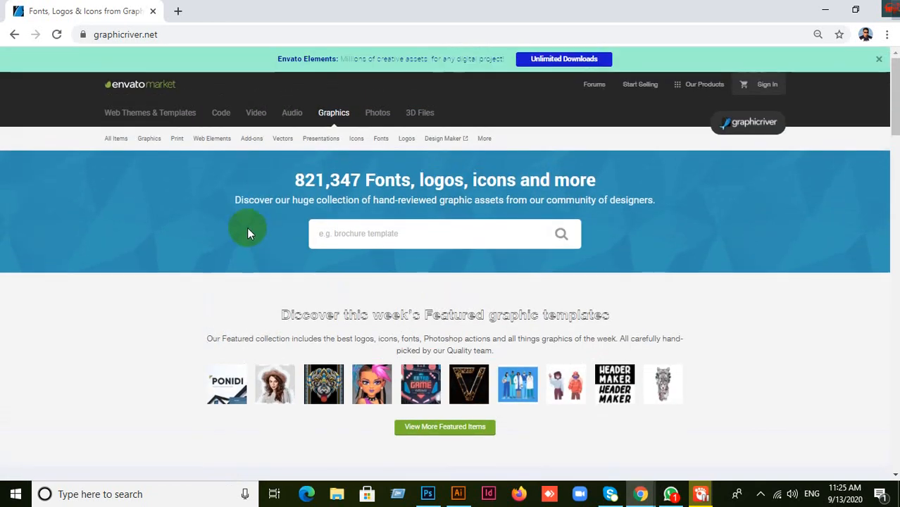
pyautogui.click(350, 234)
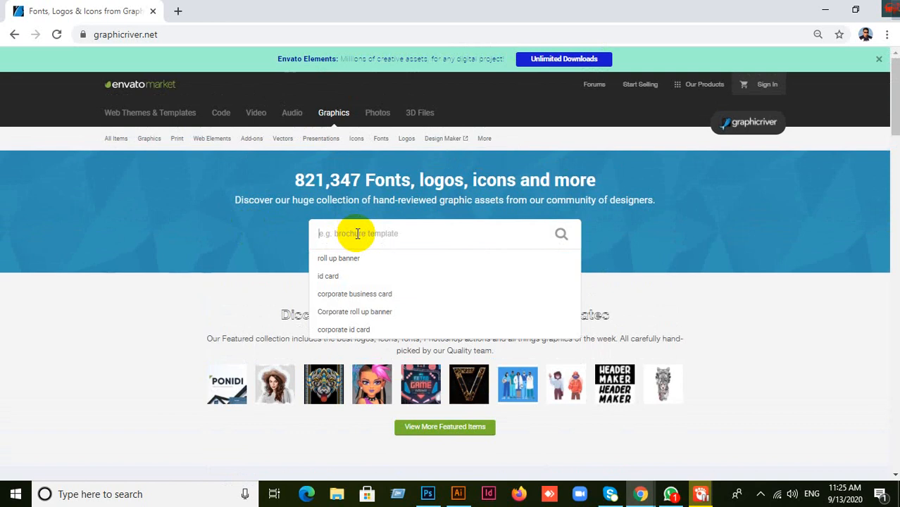
pyautogui.write('Corporate letterhead')
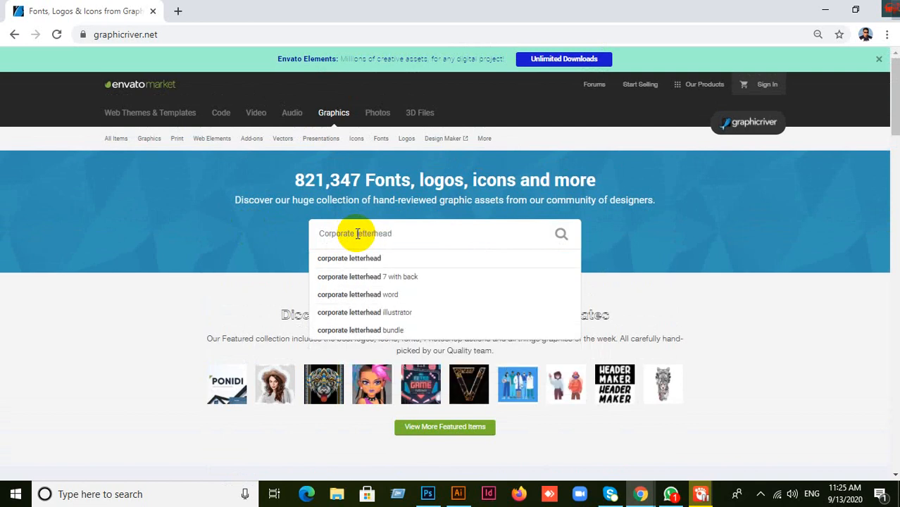
pyautogui.click(350, 258)
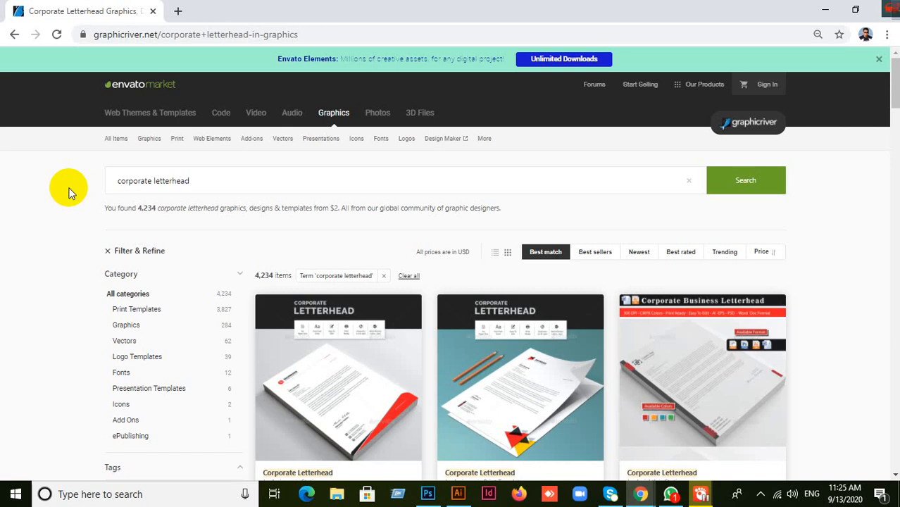
# Look through the corporate letterhead results and open the first item, the $2 white letterhead with the red corner
pyautogui.scroll(-6, 96, 239)
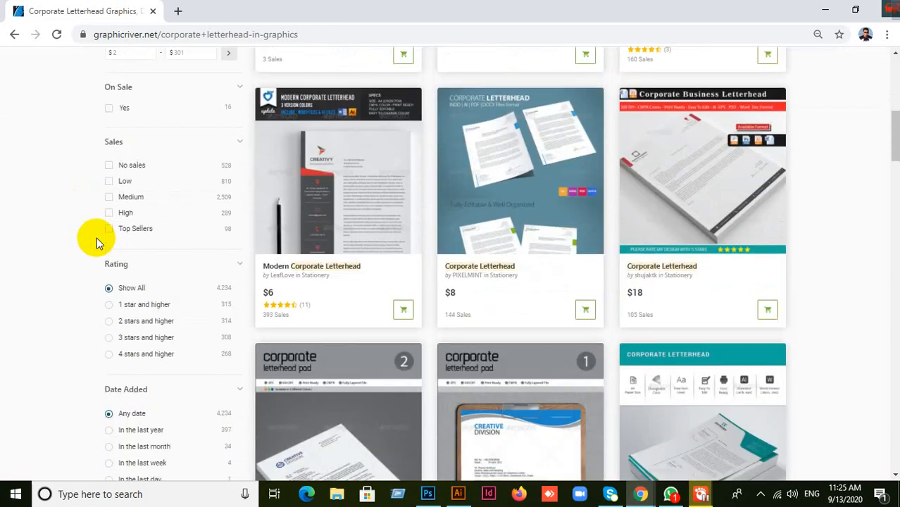
pyautogui.scroll(-4, 96, 245)
pyautogui.scroll(6, 97, 244)
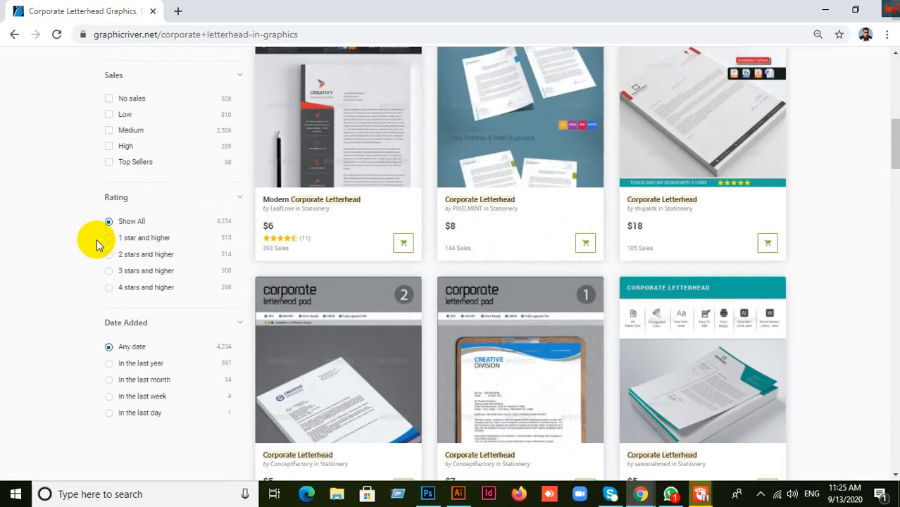
pyautogui.scroll(3, 97, 244)
pyautogui.scroll(-5, 94, 241)
pyautogui.scroll(5, 94, 241)
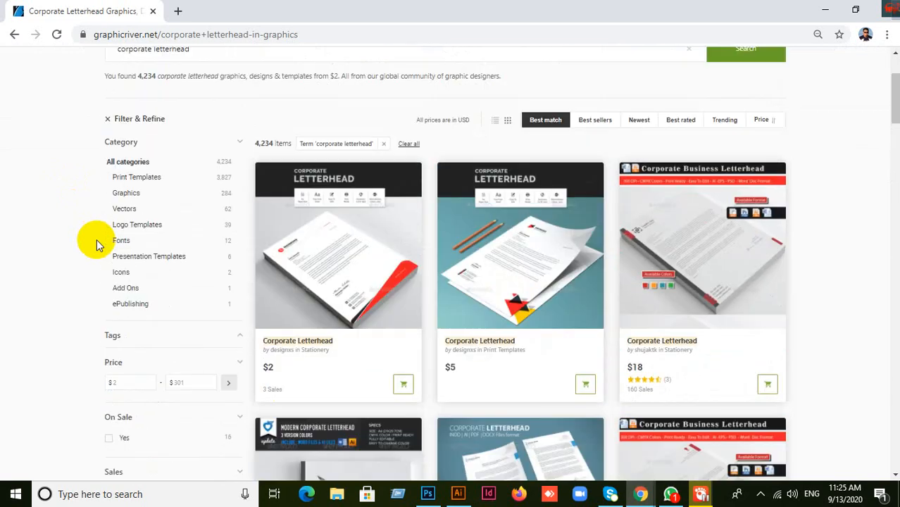
pyautogui.click(336, 240)
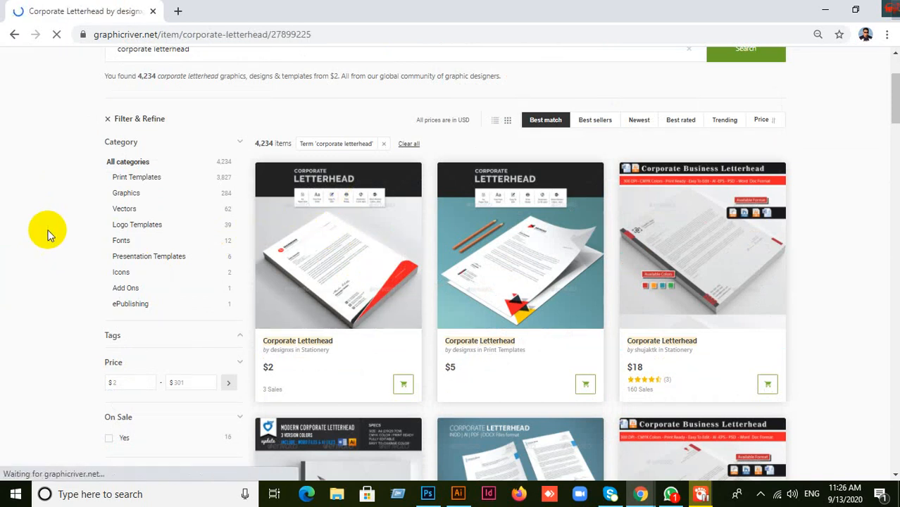
# Examine the red-cornered letterhead's mockup images, included file types and print dimensions
pyautogui.scroll(-2, 366, 352)
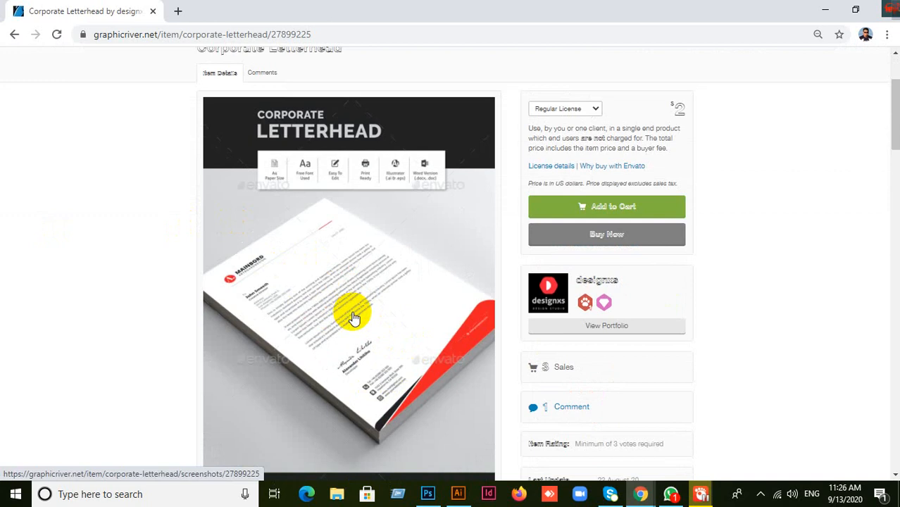
pyautogui.scroll(-10, 353, 318)
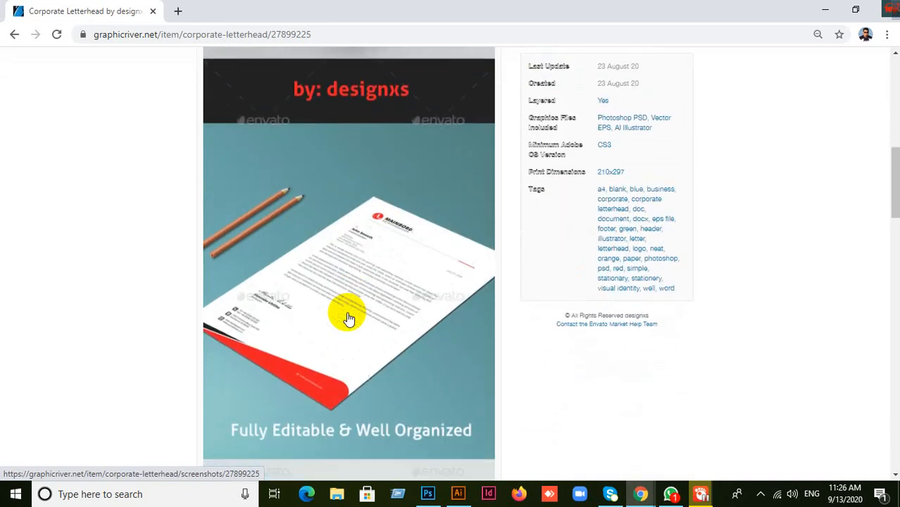
pyautogui.scroll(4, 350, 318)
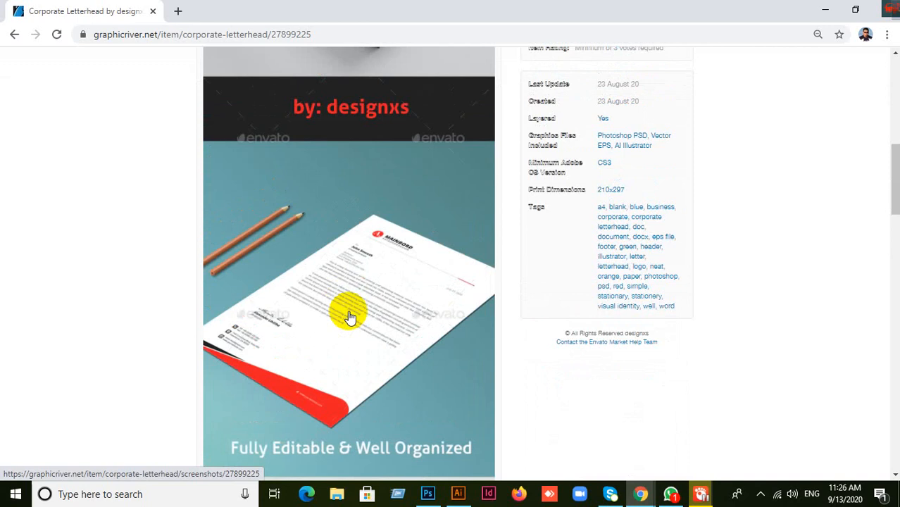
pyautogui.scroll(3, 350, 317)
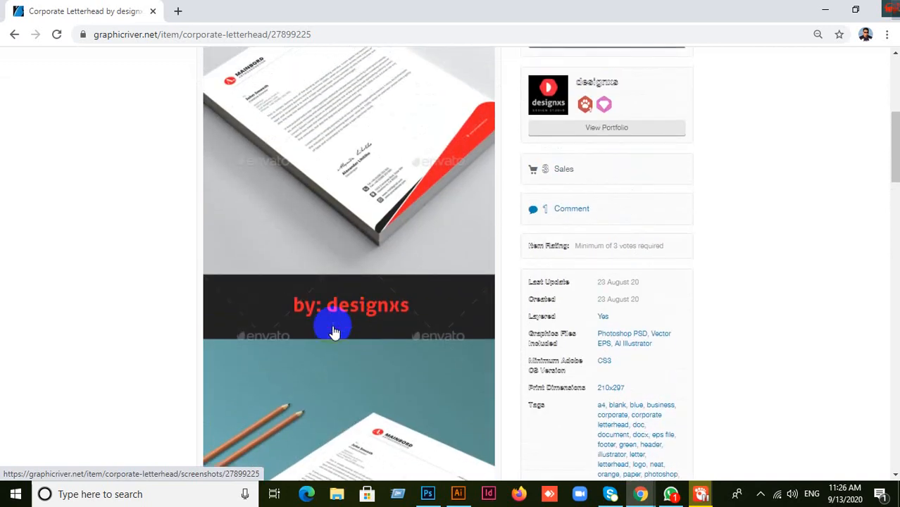
pyautogui.scroll(2, 350, 269)
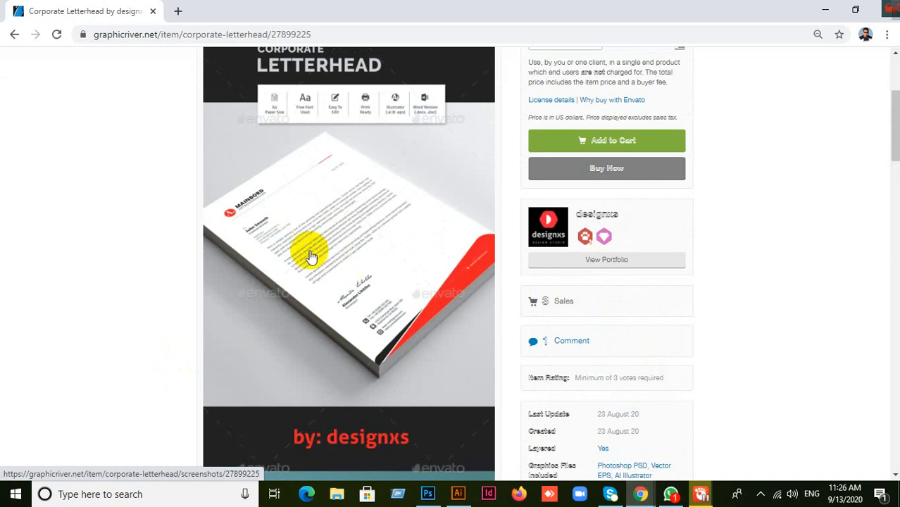
# Return to the search results, browse further down and open the $5 letterhead with the black and red header strip
pyautogui.click(16, 35)
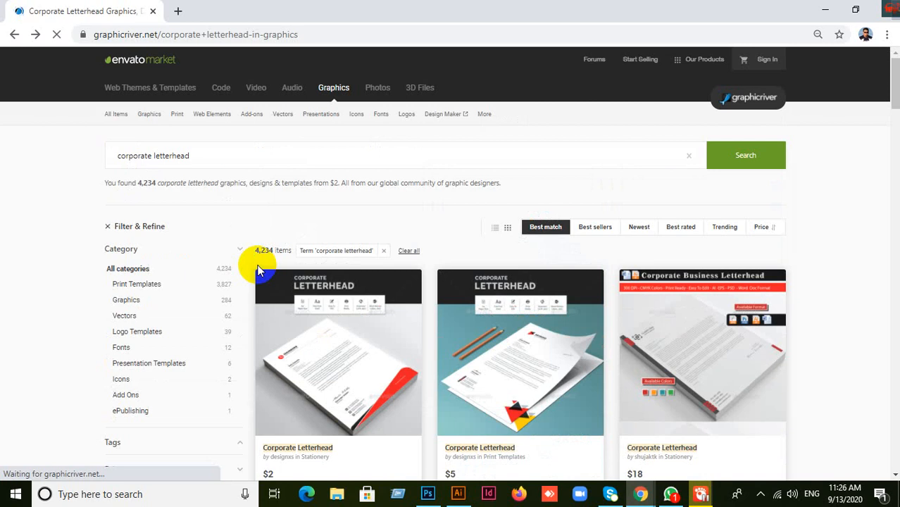
pyautogui.scroll(-4, 352, 229)
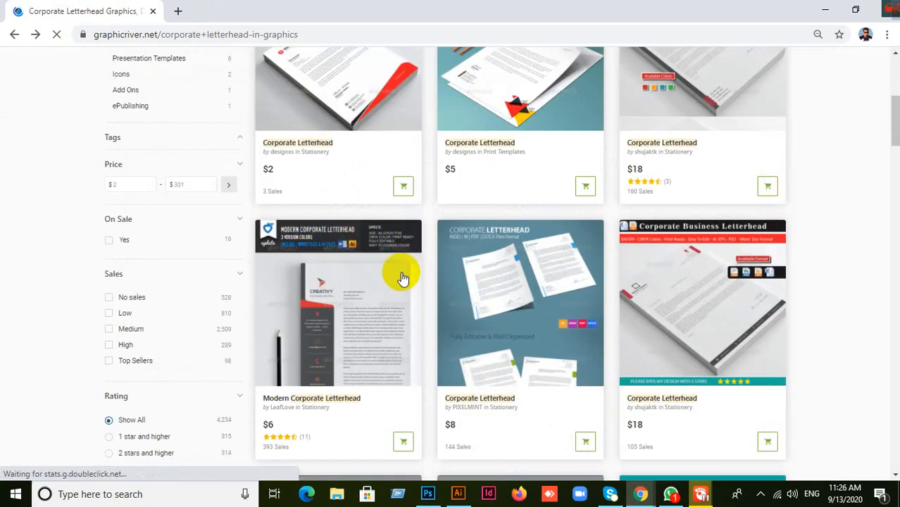
pyautogui.scroll(-8, 507, 345)
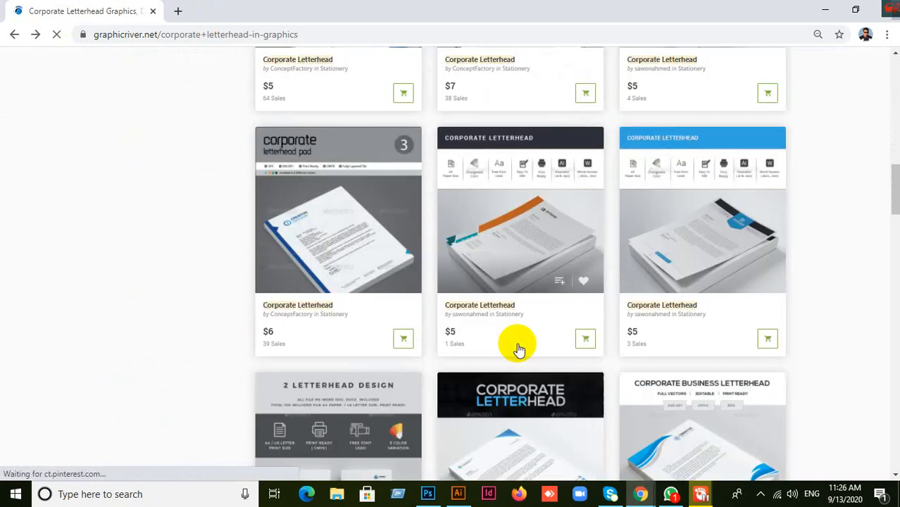
pyautogui.scroll(-4, 531, 362)
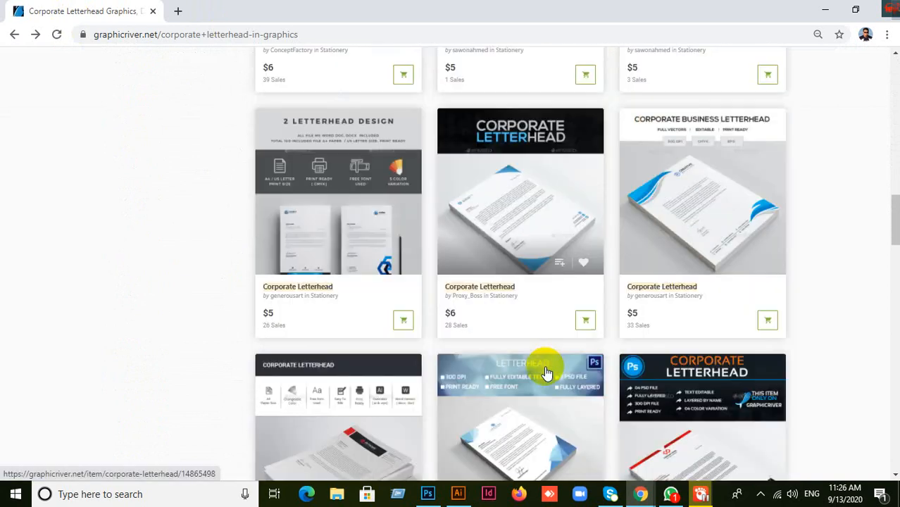
pyautogui.scroll(-2, 547, 372)
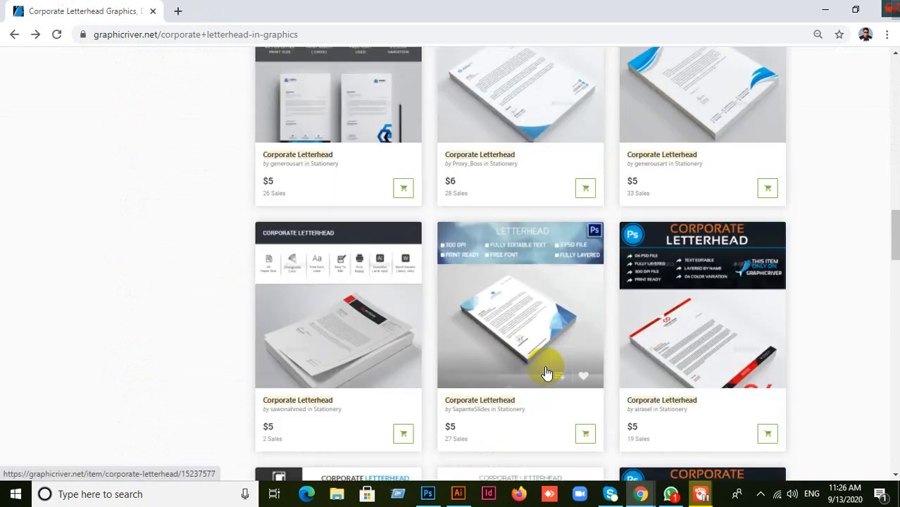
pyautogui.click(361, 324)
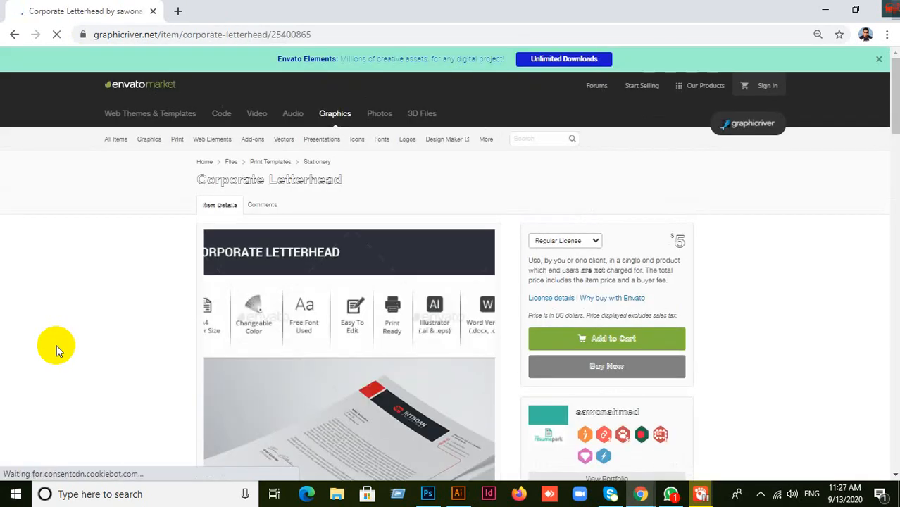
# Examine the Introan letterhead's print dimensions, mockups, page size, bleed and fonts used in its item description
pyautogui.scroll(-6, 148, 306)
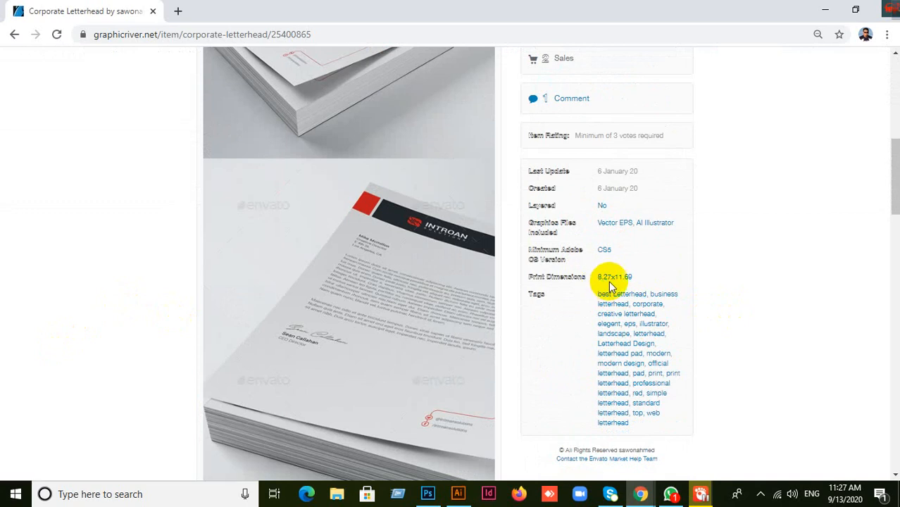
pyautogui.scroll(-10, 607, 283)
pyautogui.scroll(-7, 607, 284)
pyautogui.scroll(2, 604, 285)
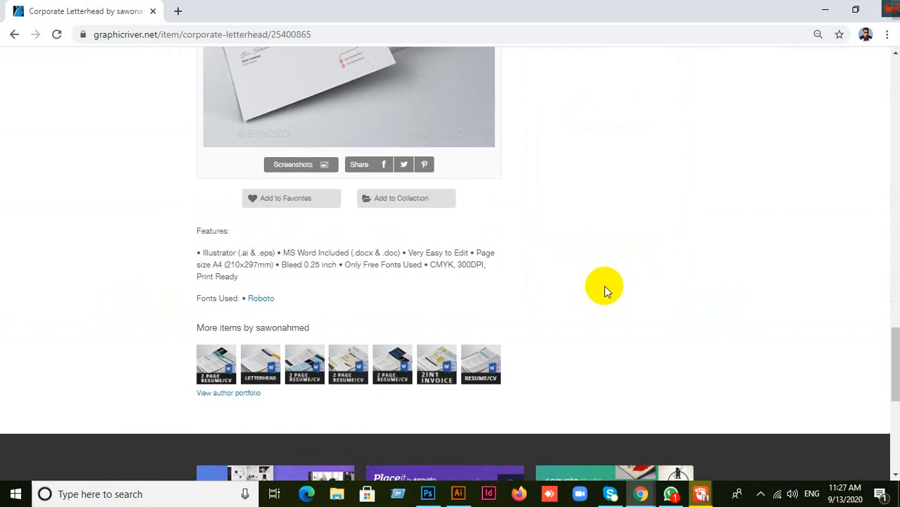
pyautogui.scroll(7, 605, 279)
# Open the Introan letterhead's enlarged screenshots and view the second image in full
pyautogui.click(295, 303)
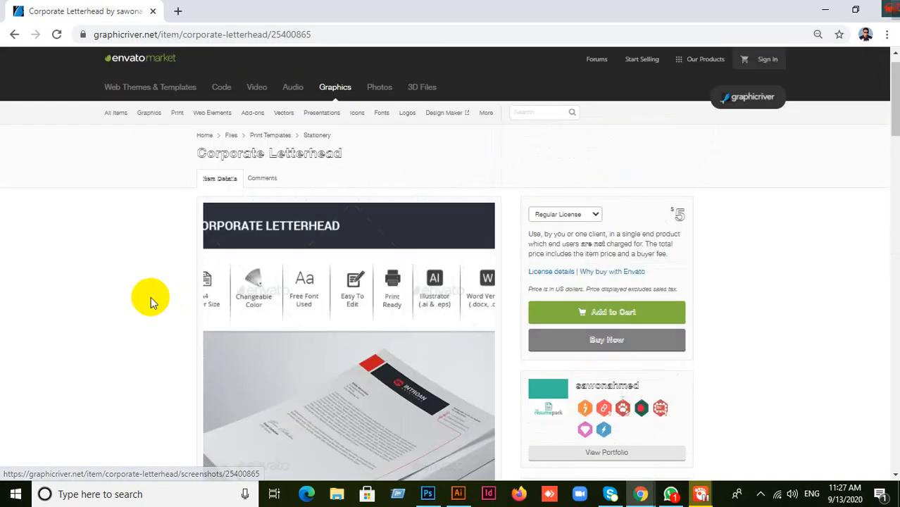
pyautogui.scroll(-5, 151, 297)
pyautogui.scroll(-3, 152, 297)
pyautogui.click(391, 225)
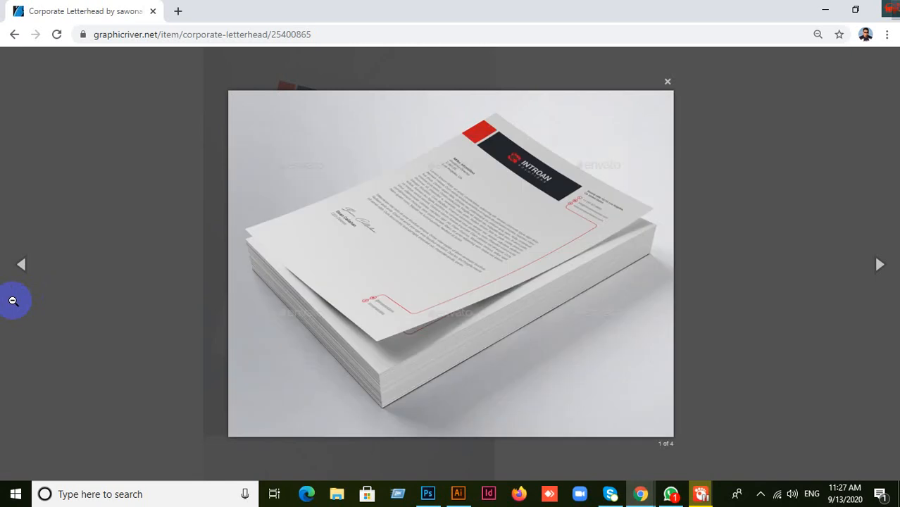
pyautogui.click(880, 266)
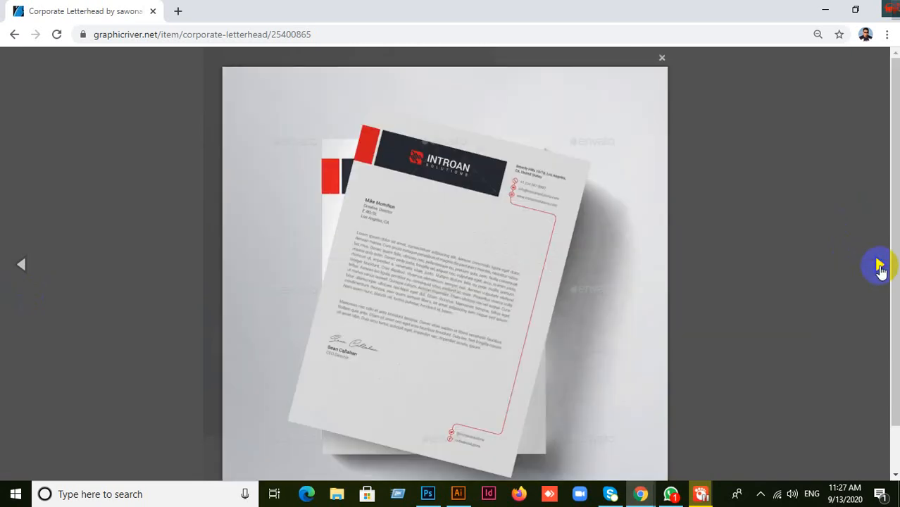
pyautogui.scroll(-1, 373, 228)
pyautogui.scroll(1, 378, 229)
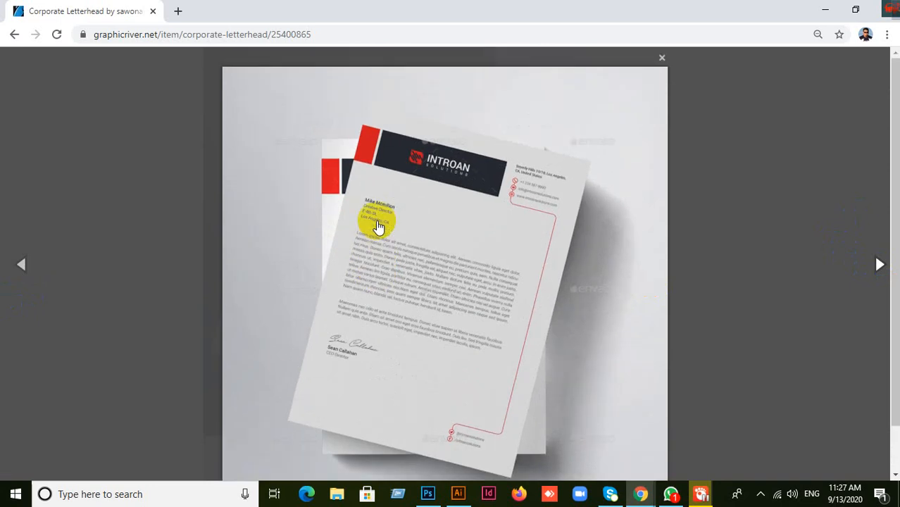
# Switch to Illustrator, start a new document and choose the A4 size in its detailed settings
pyautogui.click(458, 494)
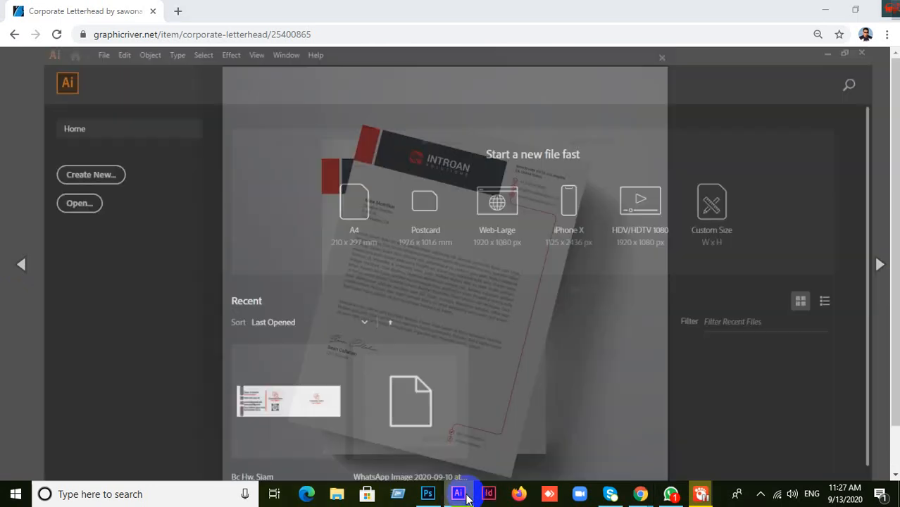
pyautogui.click(54, 139)
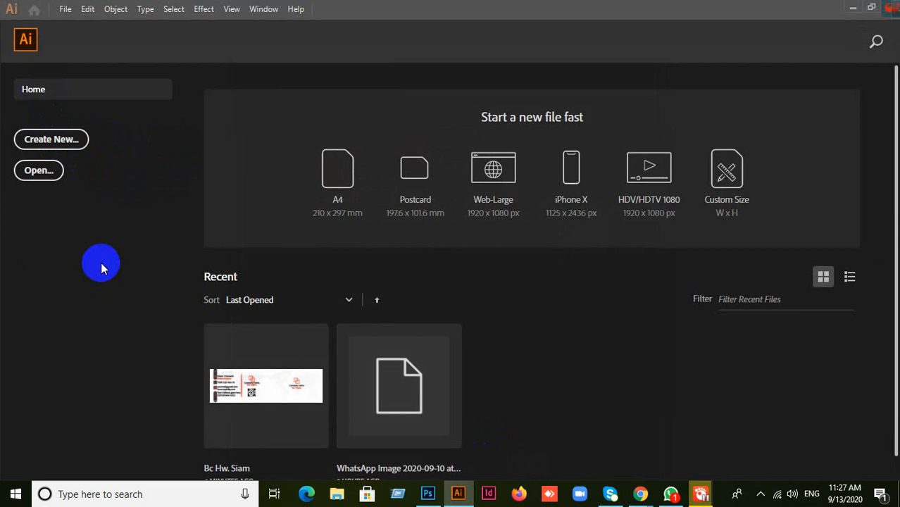
pyautogui.hotkey('ctrl', 'n')
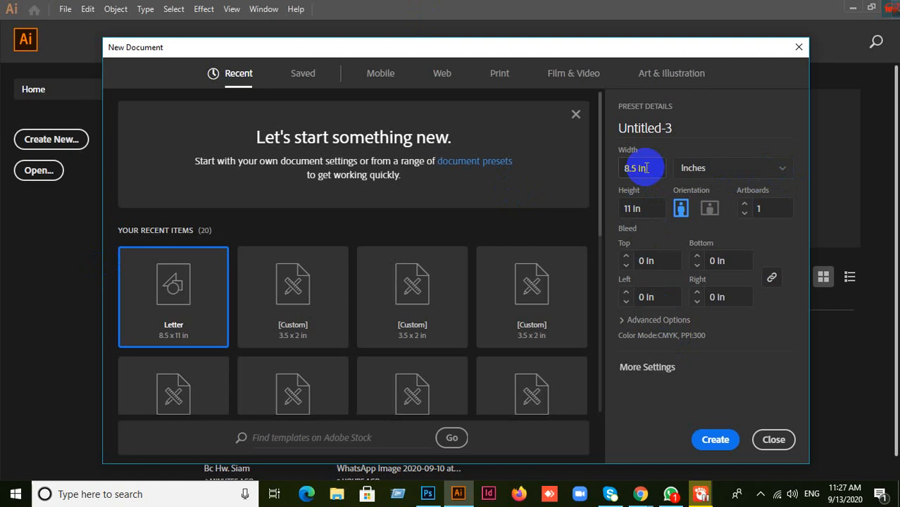
pyautogui.click(645, 367)
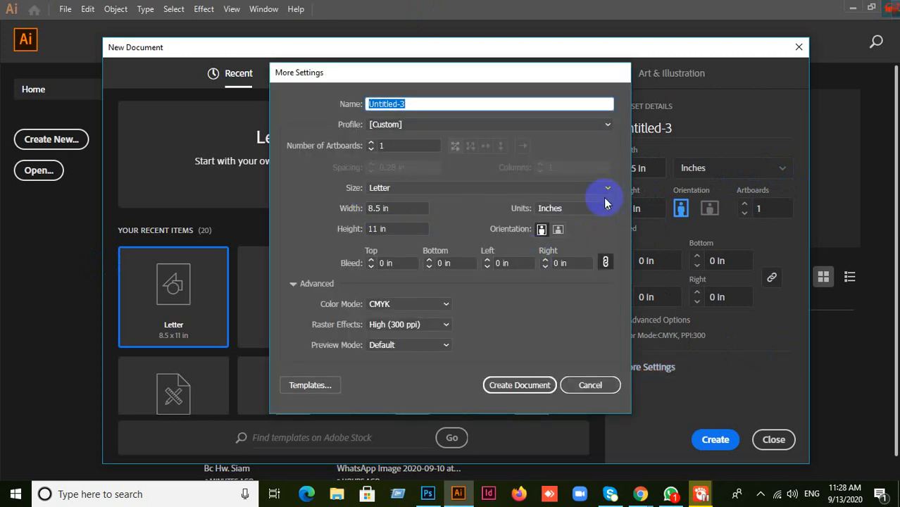
pyautogui.click(608, 192)
pyautogui.click(389, 237)
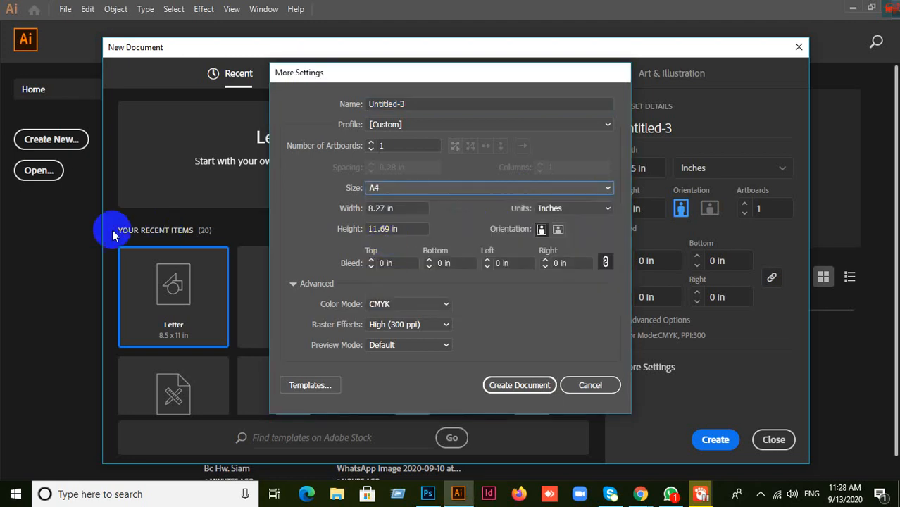
# Set the bleed to 0.125 in on all sides and create the 8.27 x 11.69 in document
pyautogui.click(390, 229)
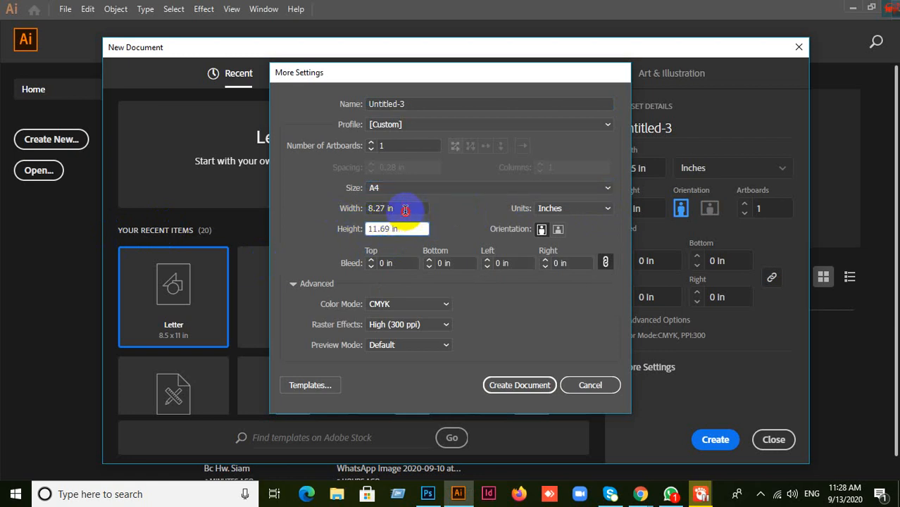
pyautogui.click(400, 207)
pyautogui.click(384, 263)
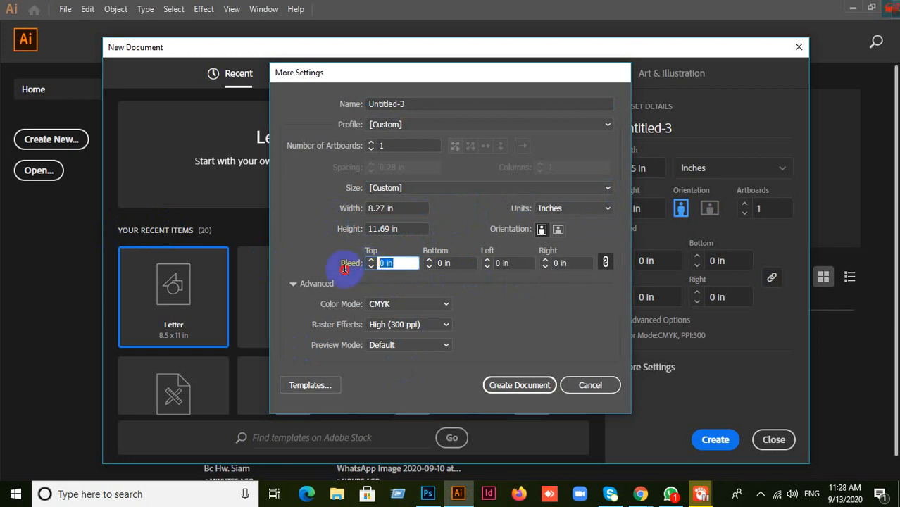
pyautogui.write('0.125')
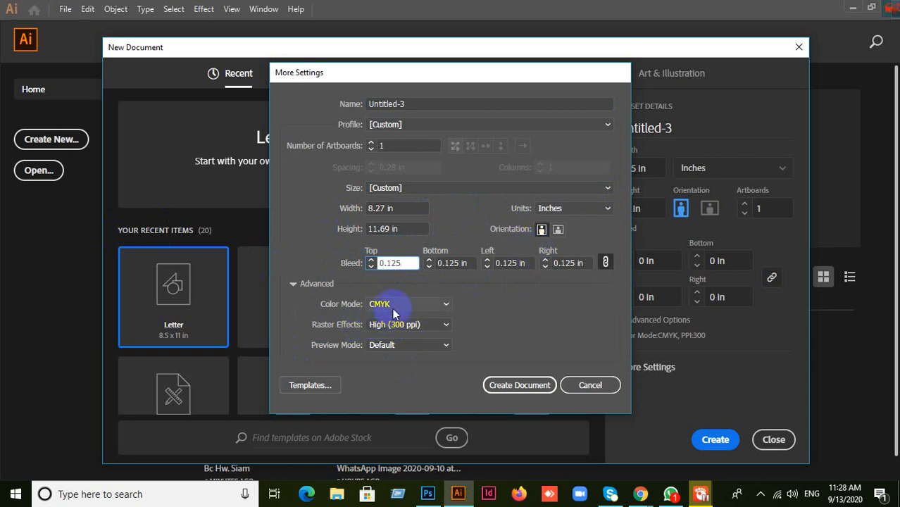
pyautogui.click(506, 386)
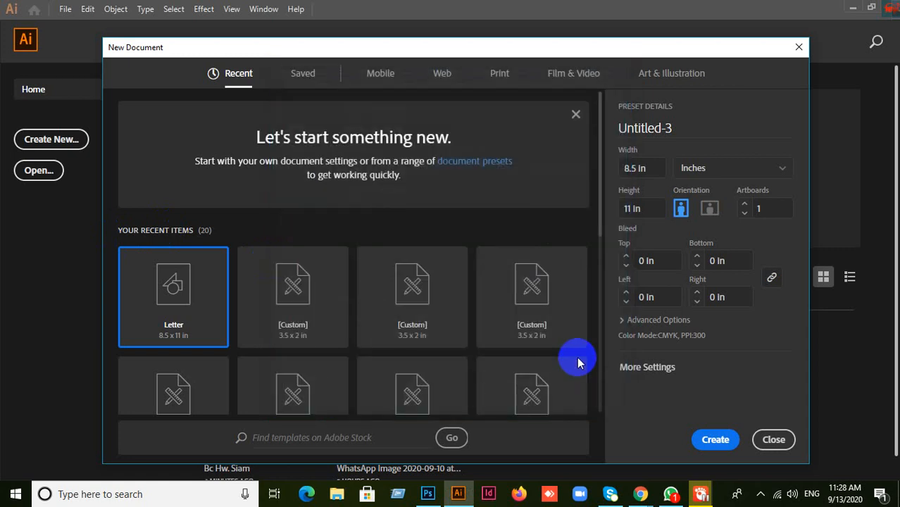
# Create the A4 document and set the drawing colours to a white fill with no stroke
pyautogui.click(717, 441)
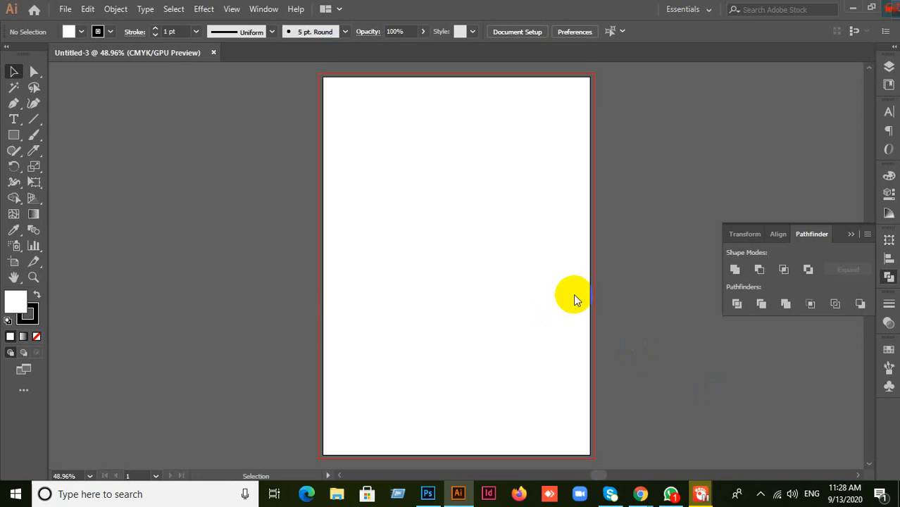
pyautogui.click(37, 339)
pyautogui.click(32, 318)
pyautogui.click(37, 338)
pyautogui.click(7, 302)
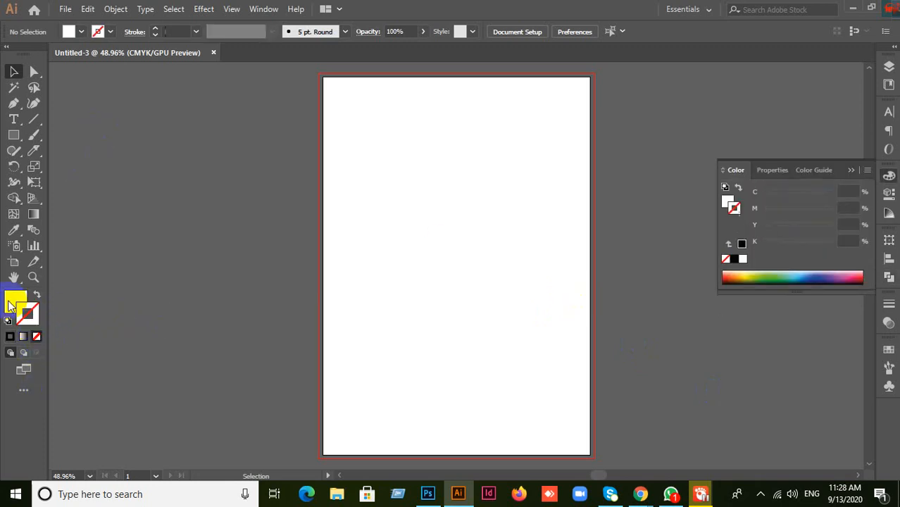
# Draw a white rectangle covering the whole A4 artboard, from its upper-left to its lower-right corner
pyautogui.click(18, 136)
pyautogui.moveTo(322, 76); pyautogui.dragTo(593, 373)
pyautogui.moveTo(673, 398); pyautogui.dragTo(672, 398)
pyautogui.keyDown('ctrl'); pyautogui.click(713, 345); pyautogui.keyUp('ctrl')
pyautogui.scroll(2, 668, 362)
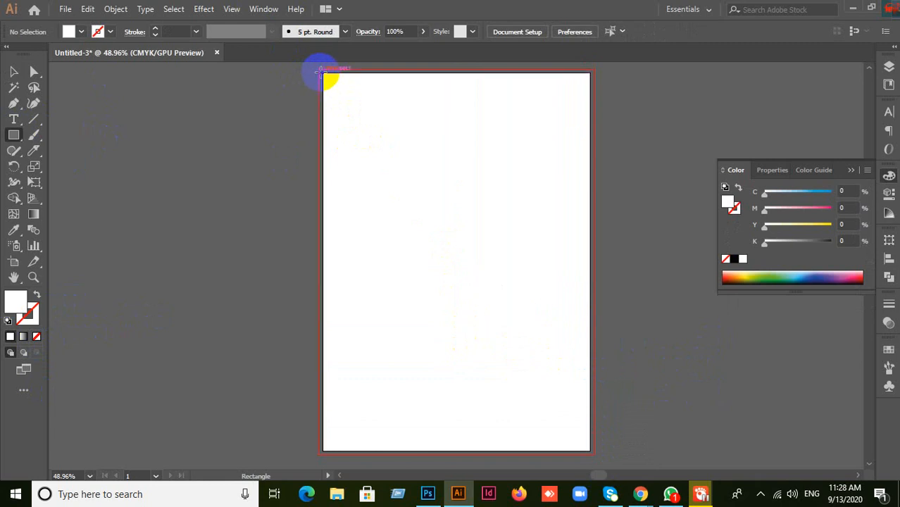
pyautogui.moveTo(322, 70); pyautogui.dragTo(589, 416)
pyautogui.scroll(7, 581, 426)
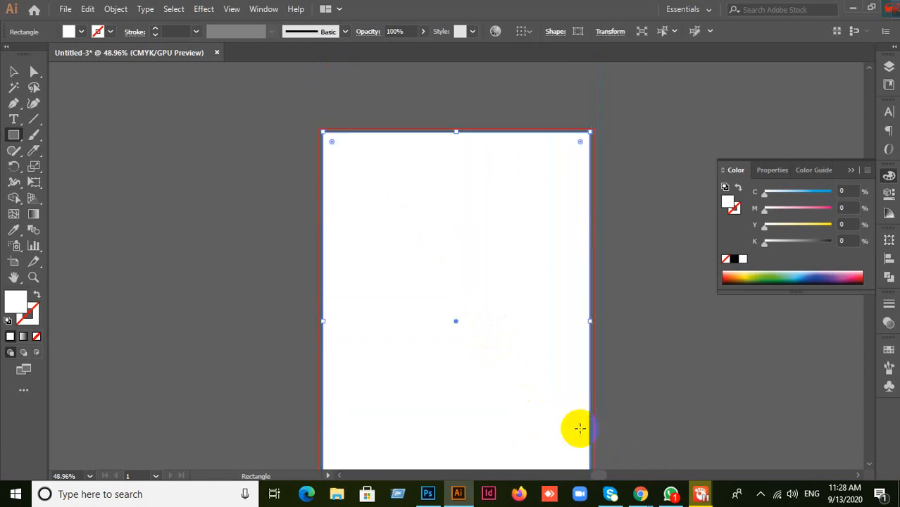
pyautogui.scroll(-4, 580, 428)
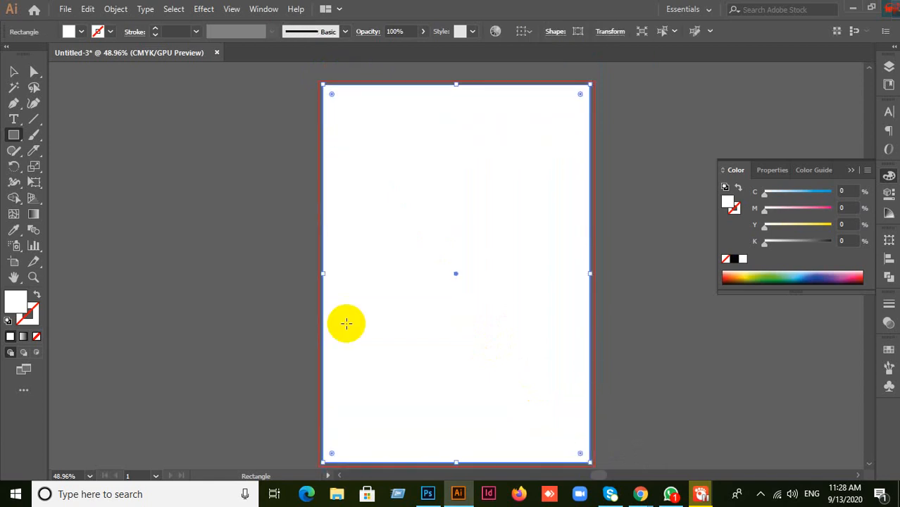
# Offset the rectangle's path outward by 0.125 in to make a bleed-sized rectangle, with preview on
pyautogui.click(116, 9)
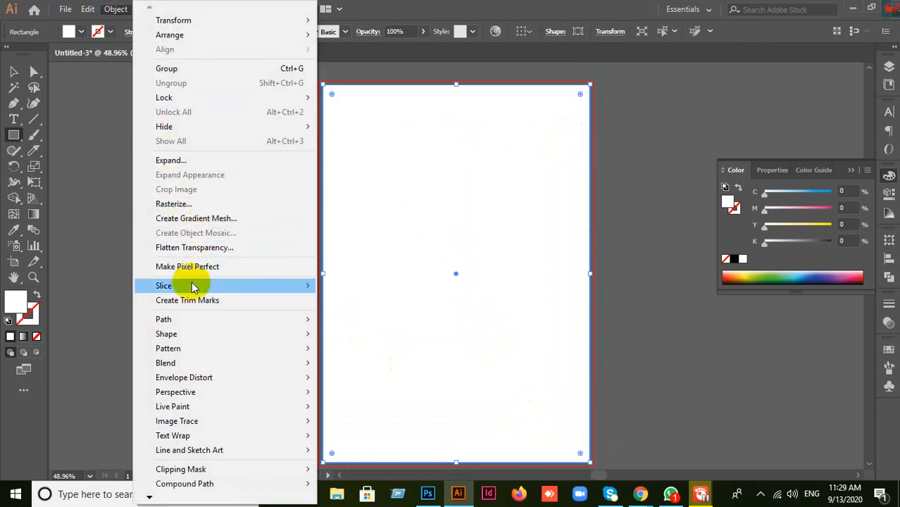
pyautogui.moveTo(213, 327)
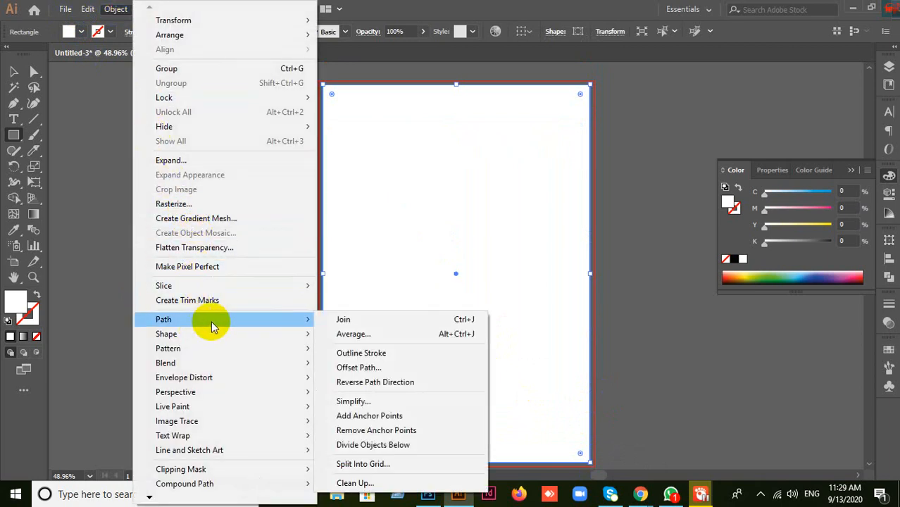
pyautogui.click(363, 368)
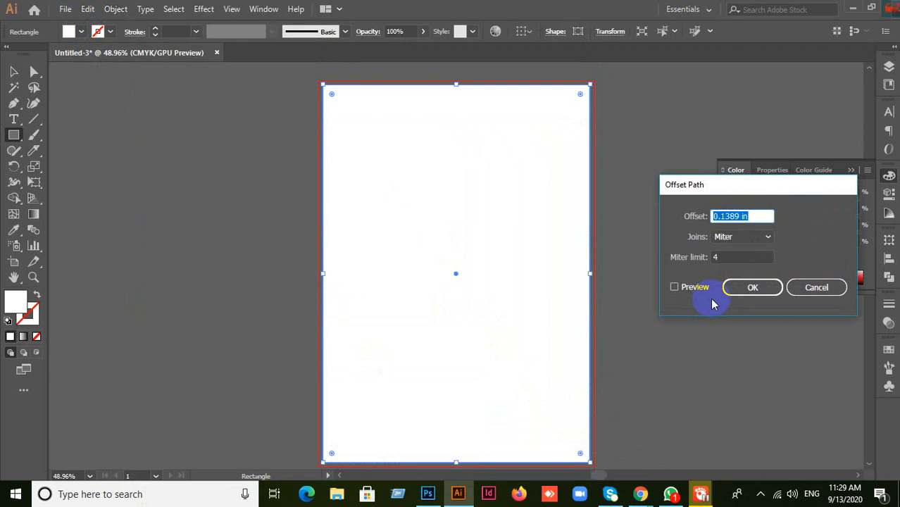
pyautogui.click(674, 287)
pyautogui.moveTo(752, 216); pyautogui.dragTo(669, 212)
pyautogui.write('0.125')
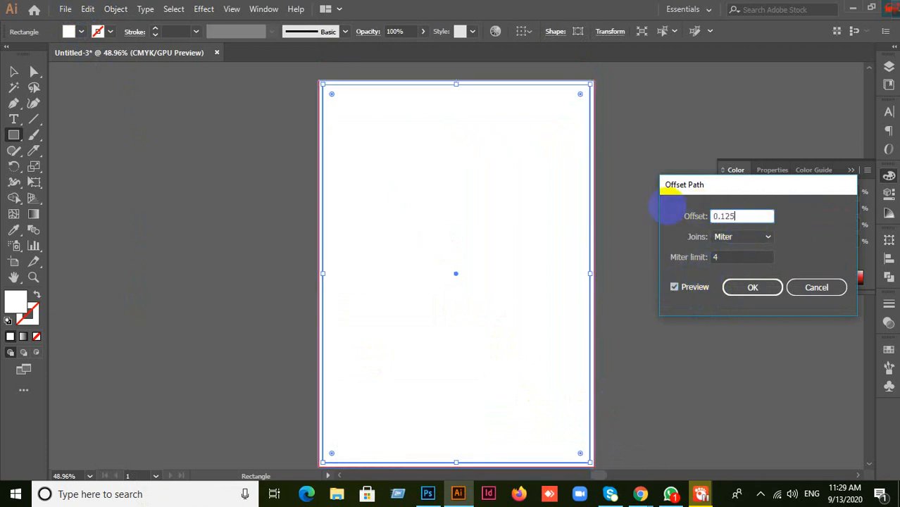
pyautogui.click(752, 288)
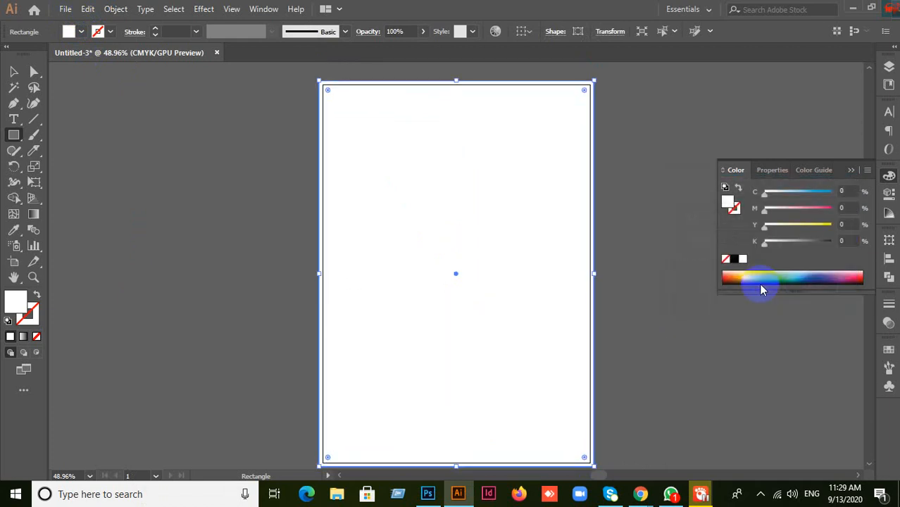
# Try to offset the artboard-sized rectangle's path inward with a negative offset value
pyautogui.click(13, 71)
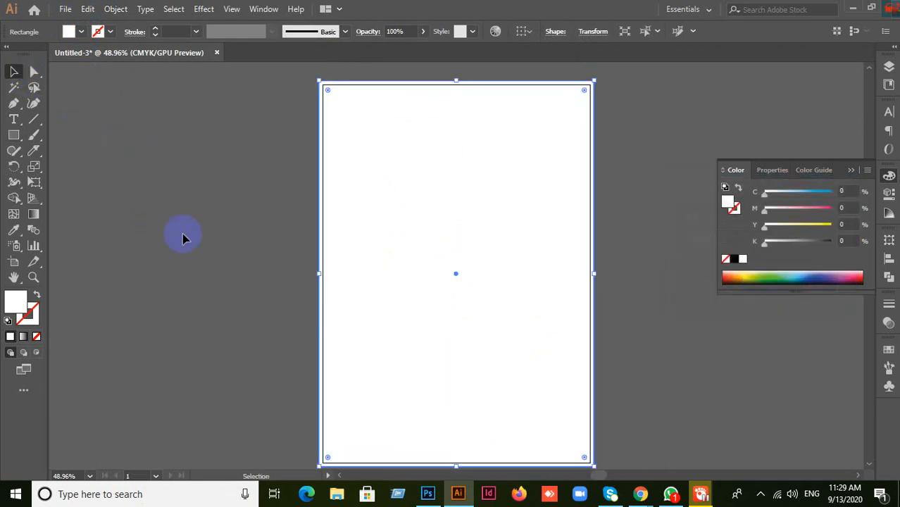
pyautogui.click(457, 239)
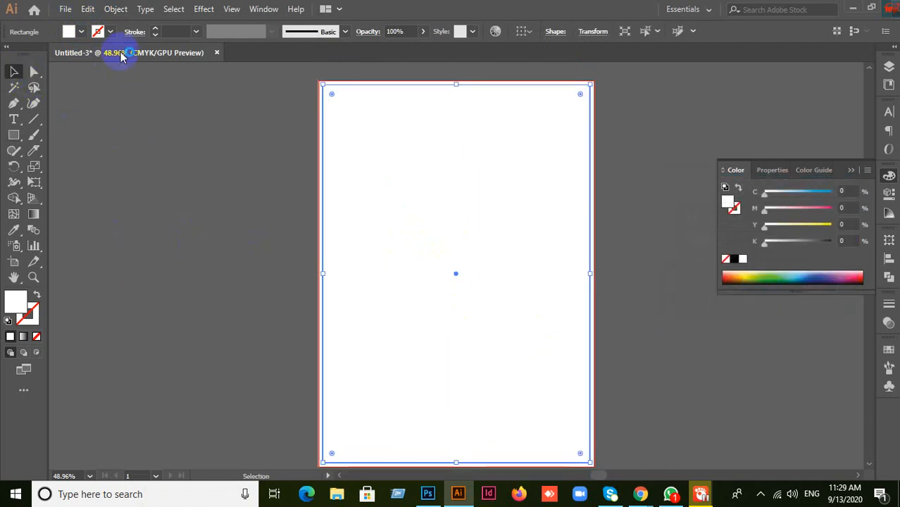
pyautogui.click(116, 9)
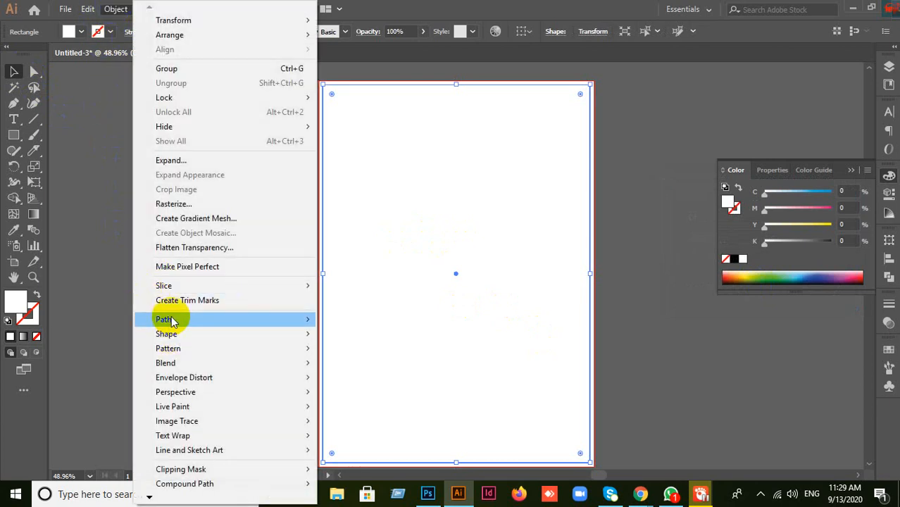
pyautogui.moveTo(163, 319)
pyautogui.click(404, 368)
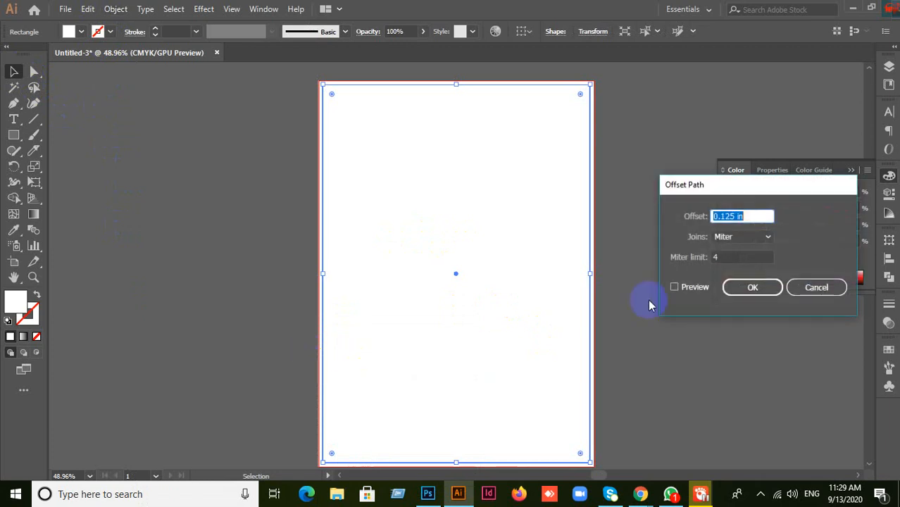
pyautogui.click(674, 288)
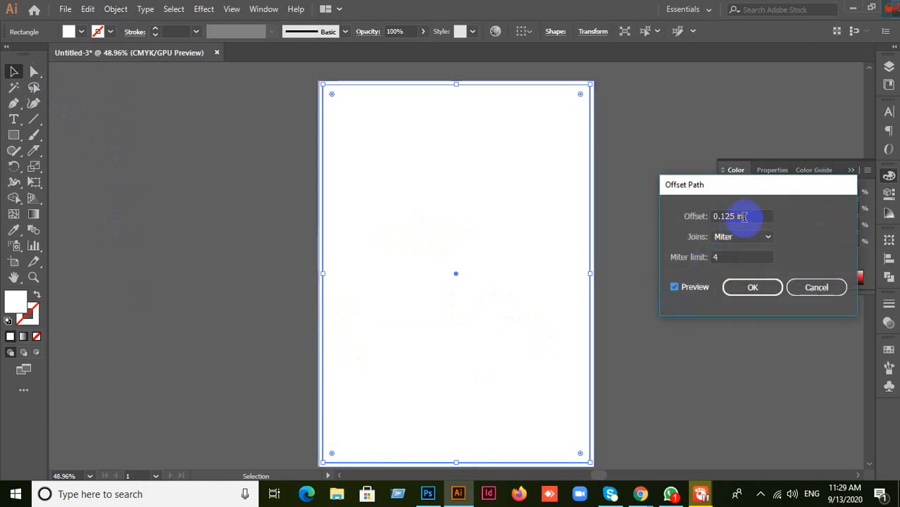
pyautogui.write('-0.12')
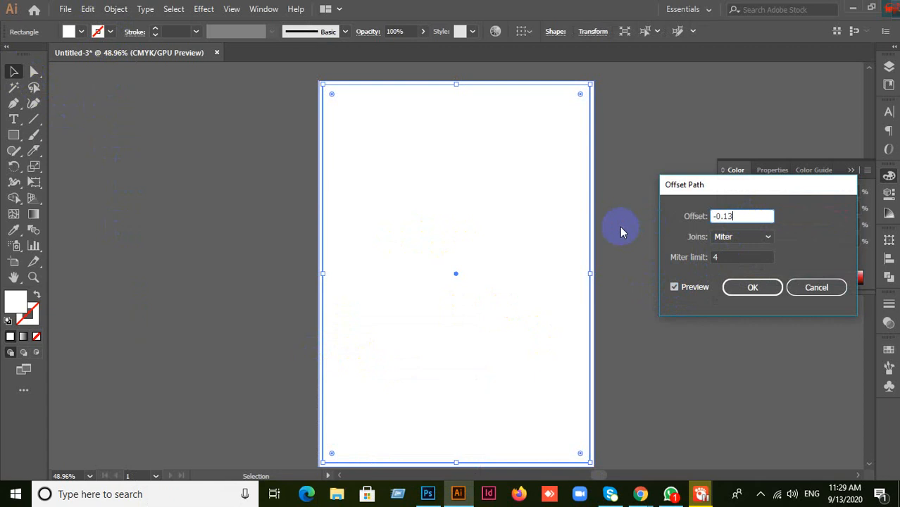
pyautogui.write('5')
pyautogui.click(824, 296)
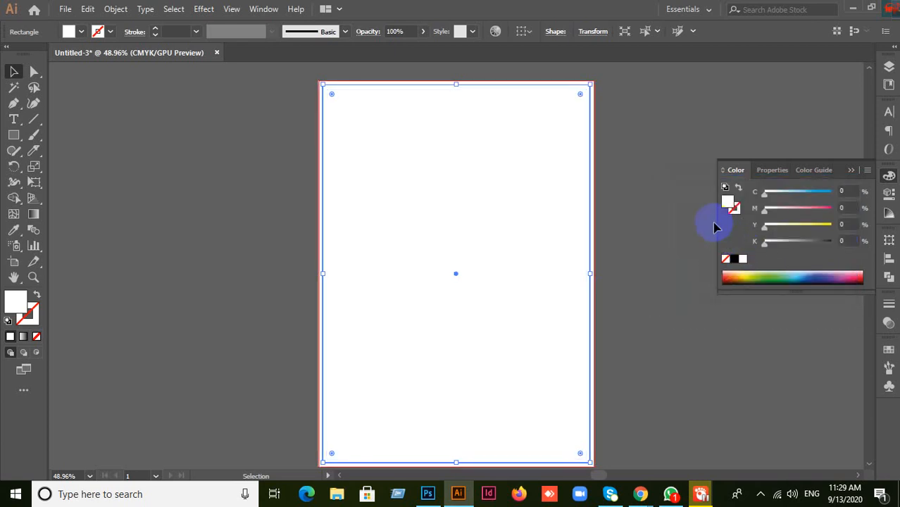
# Delete the artboard-sized rectangle and its bleed-sized offset copy
pyautogui.click(652, 166)
pyautogui.moveTo(452, 198); pyautogui.dragTo(342, 273)
pyautogui.hotkey('ctrl', 'z')
pyautogui.scroll(3, 652, 145)
pyautogui.moveTo(525, 194); pyautogui.dragTo(585, 372)
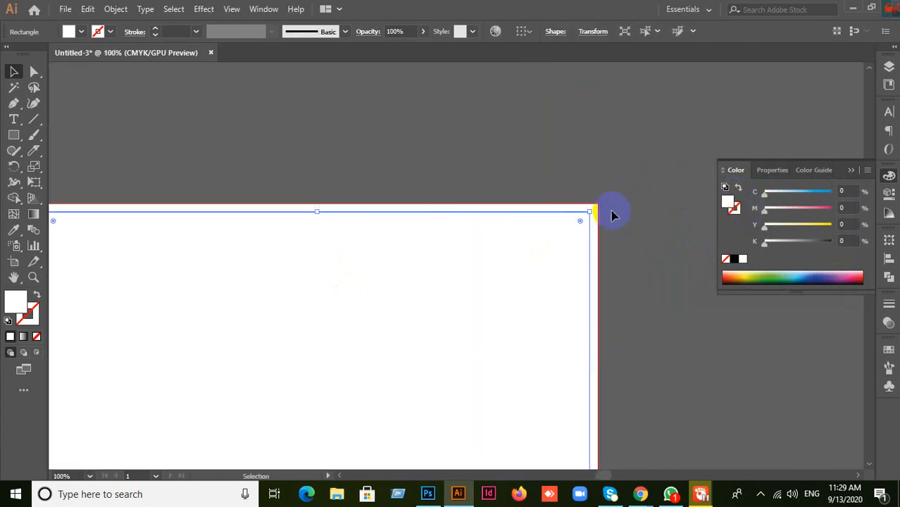
pyautogui.moveTo(488, 171); pyautogui.dragTo(536, 283)
pyautogui.press('Delete')
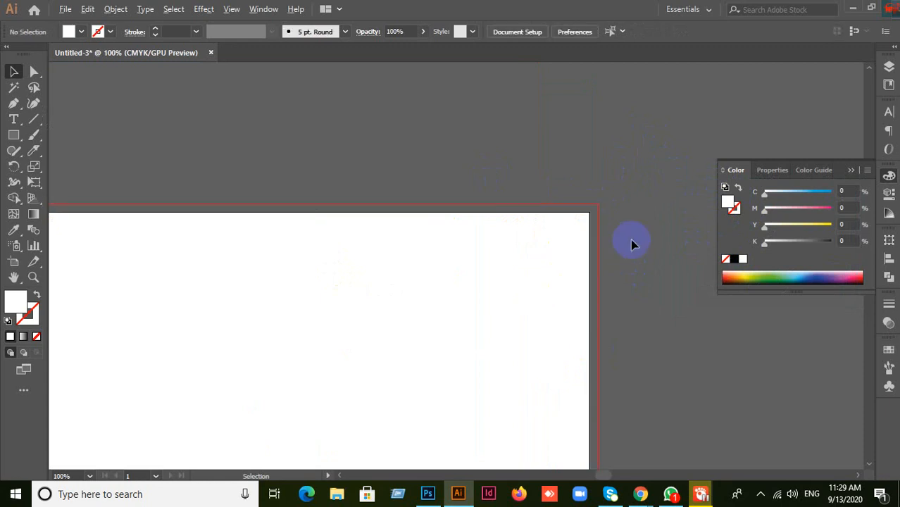
pyautogui.scroll(-3, 636, 237)
pyautogui.moveTo(660, 377); pyautogui.dragTo(623, 287)
pyautogui.click(425, 308)
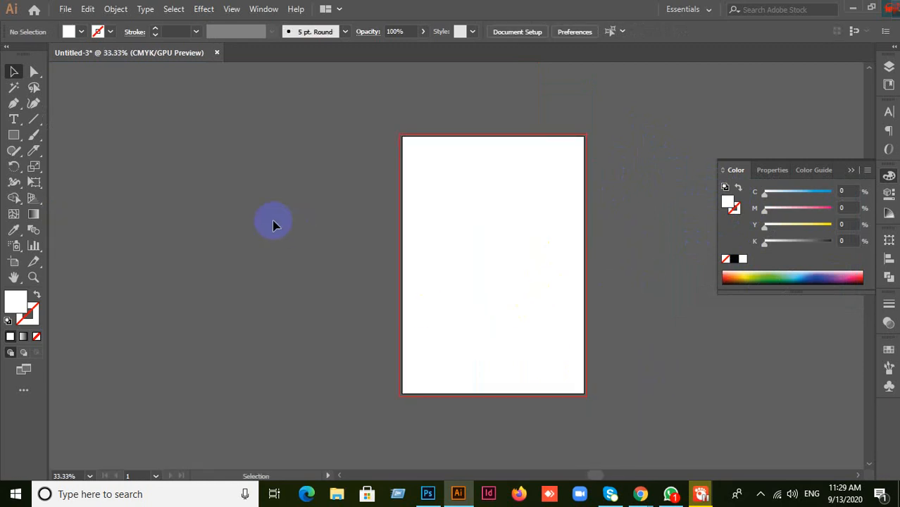
pyautogui.click(115, 9)
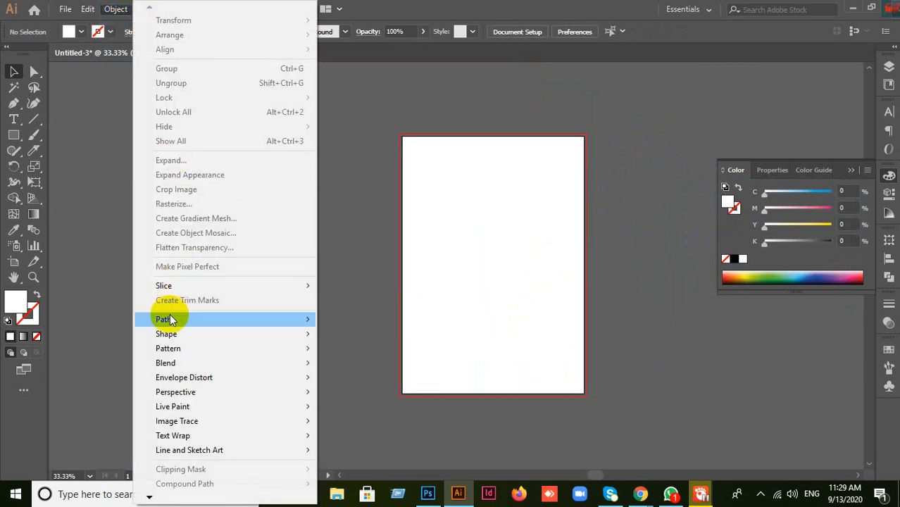
pyautogui.click(386, 145)
pyautogui.click(14, 135)
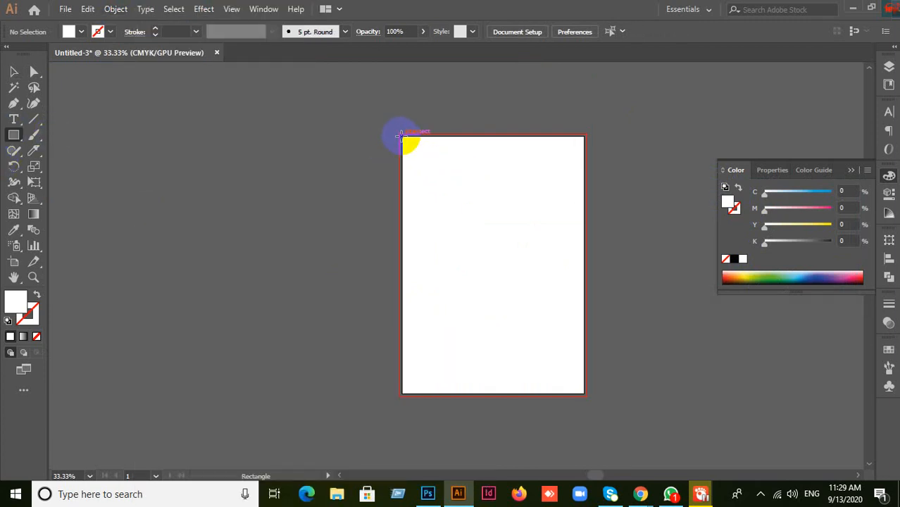
pyautogui.moveTo(402, 136); pyautogui.dragTo(587, 393)
pyautogui.hotkey('ctrl', 'z')
pyautogui.scroll(2, 636, 363)
pyautogui.scroll(-1, 603, 358)
pyautogui.moveTo(559, 314); pyautogui.dragTo(529, 340)
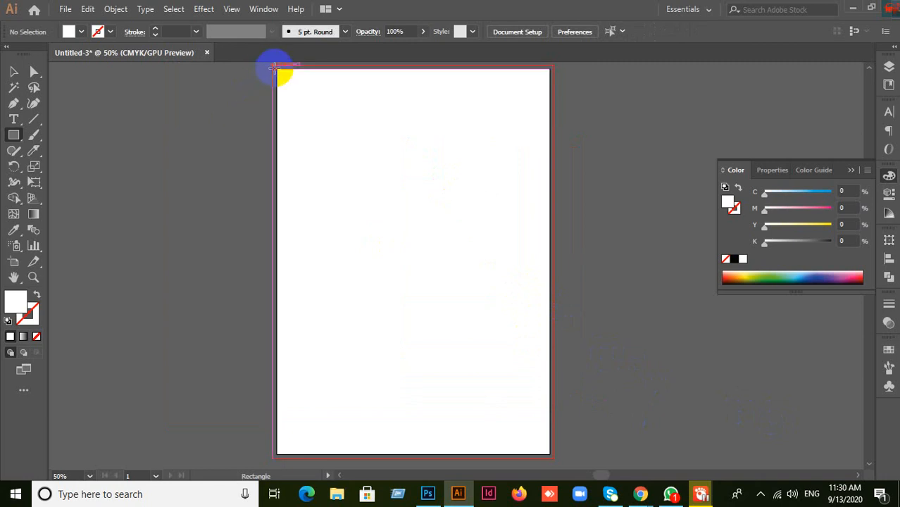
pyautogui.moveTo(278, 69); pyautogui.dragTo(554, 456)
pyautogui.hotkey('ctrl', 'z')
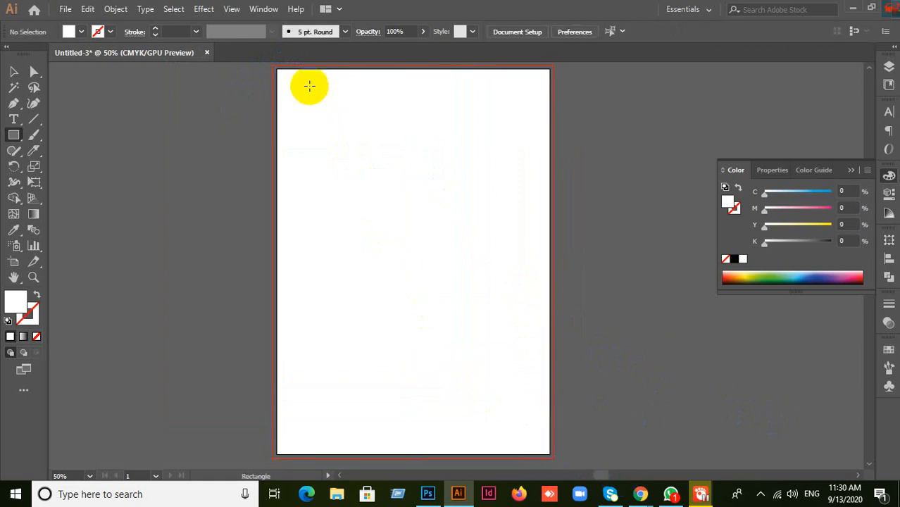
# Draw a white rectangle snapped to the artboard's edges, covering the full A4 page
pyautogui.moveTo(282, 73); pyautogui.dragTo(550, 396)
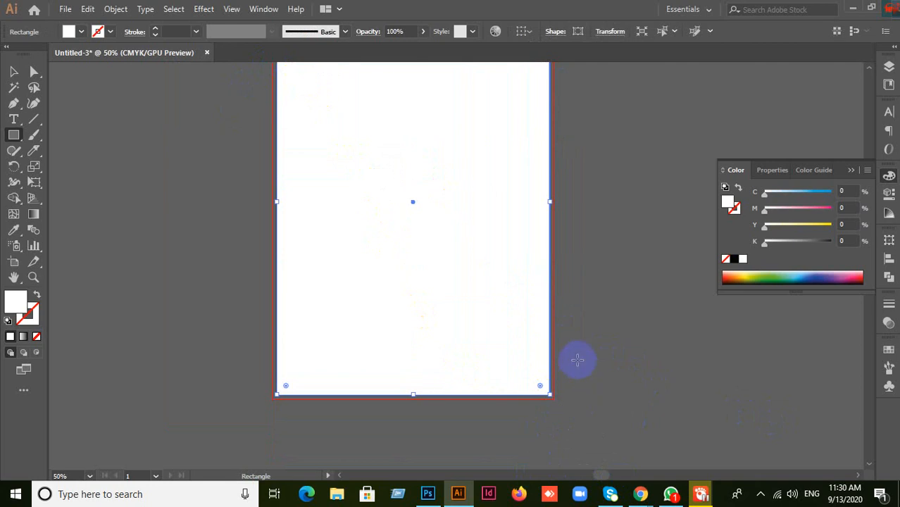
pyautogui.hotkey('ctrl', '-')
pyautogui.moveTo(466, 267); pyautogui.dragTo(384, 263)
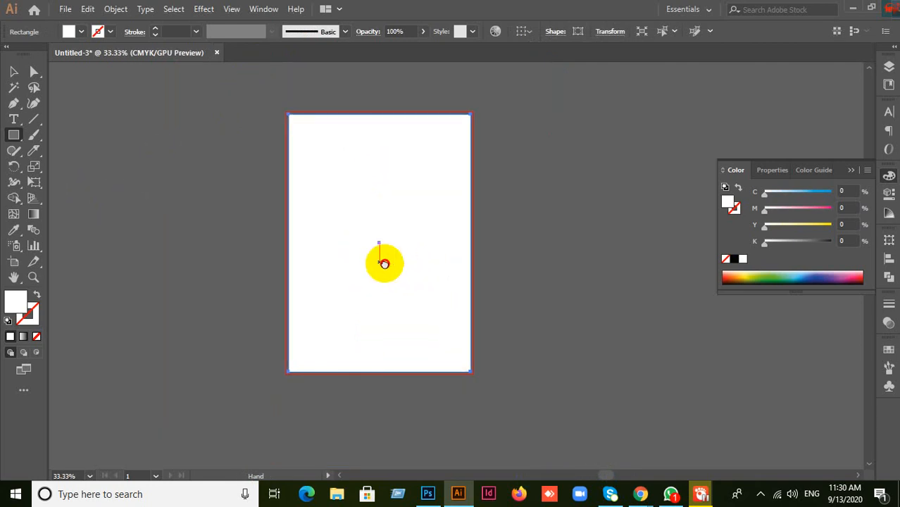
# Offset the page rectangle's path outward by 0.125 in to match the bleed, and deselect the result
pyautogui.click(116, 9)
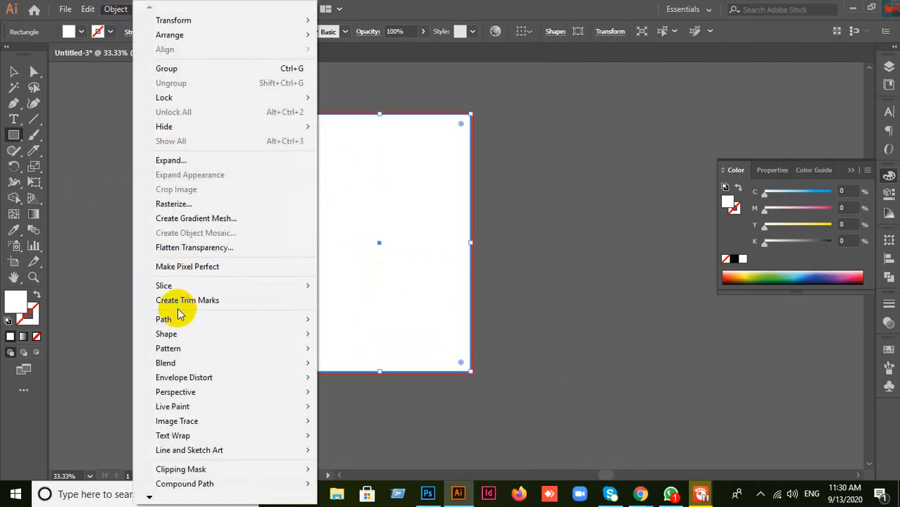
pyautogui.moveTo(177, 318)
pyautogui.click(394, 368)
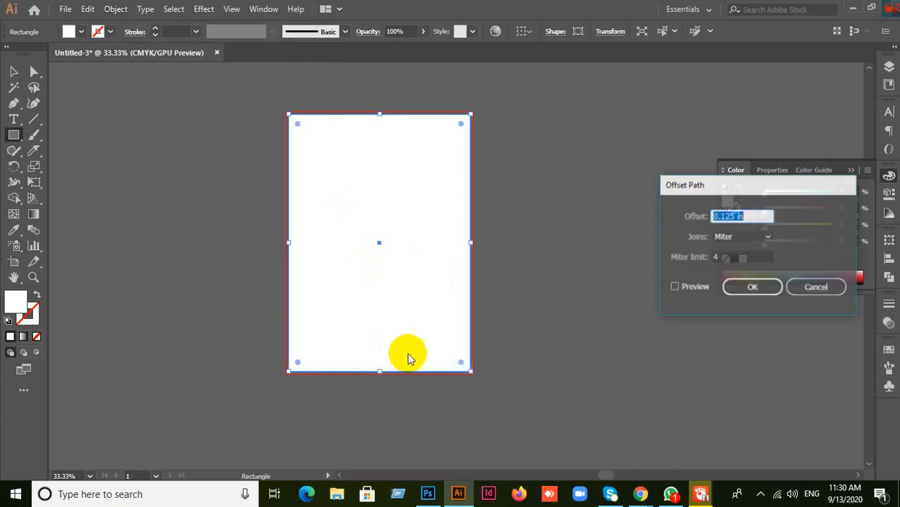
pyautogui.click(675, 288)
pyautogui.click(741, 287)
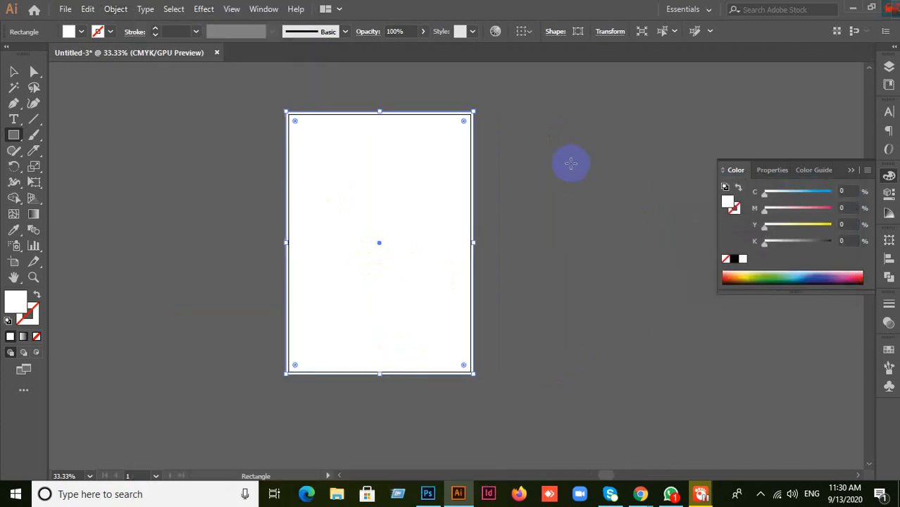
pyautogui.hotkey('ctrl', 'shift', 'a')
# Select the page-sized rectangle and offset its path inward by -0.125 in as a safe-area boundary
pyautogui.click(14, 72)
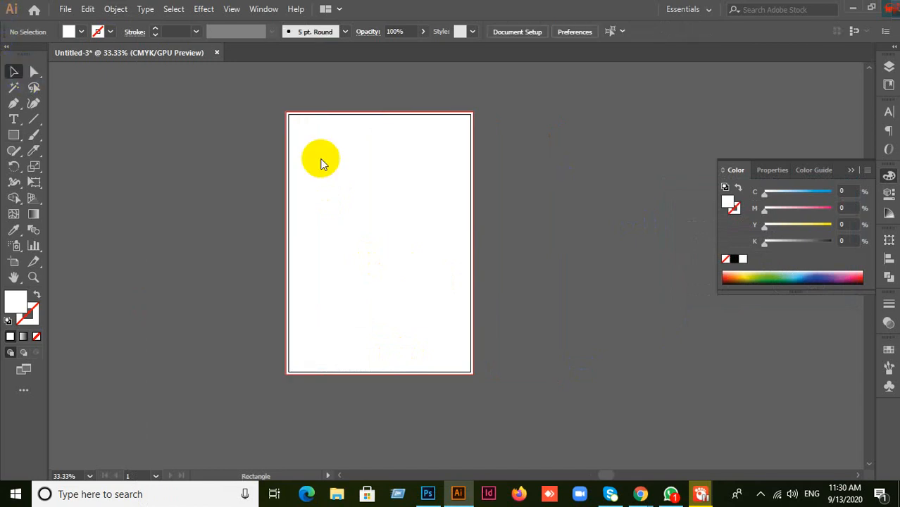
pyautogui.click(370, 177)
pyautogui.click(115, 9)
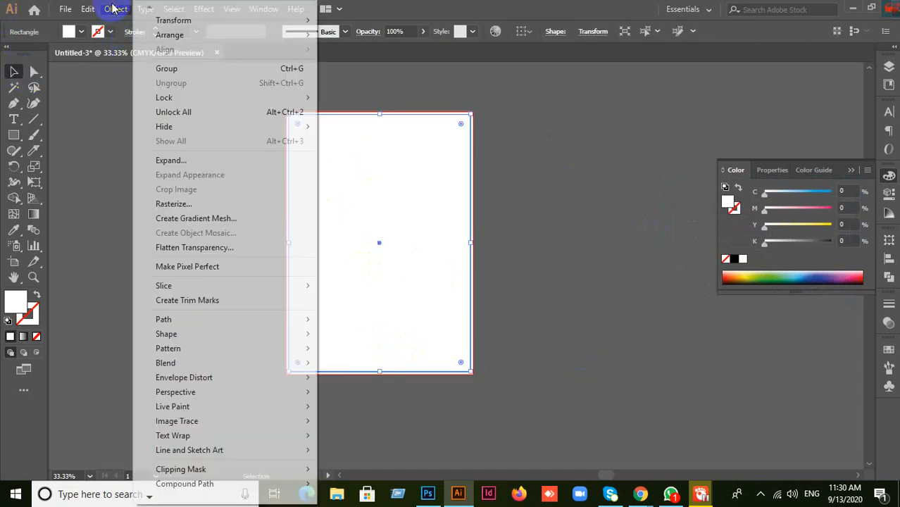
pyautogui.moveTo(201, 318)
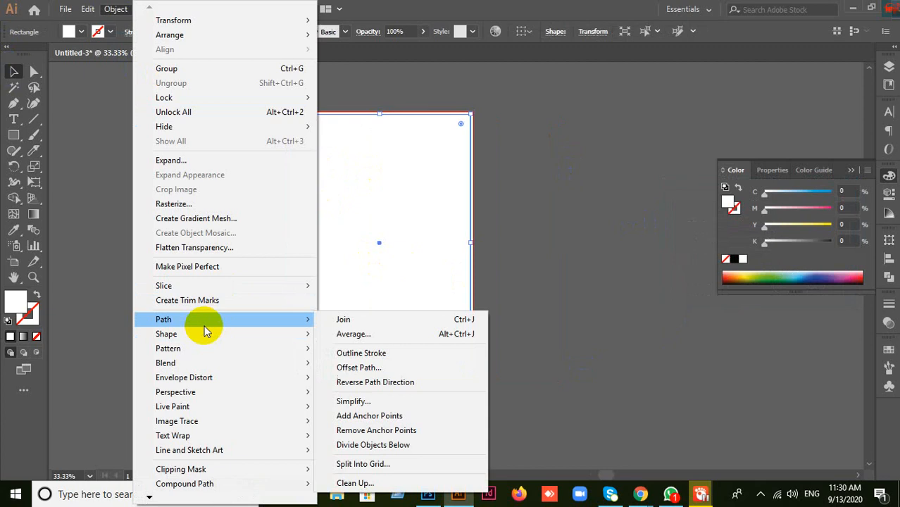
pyautogui.click(345, 368)
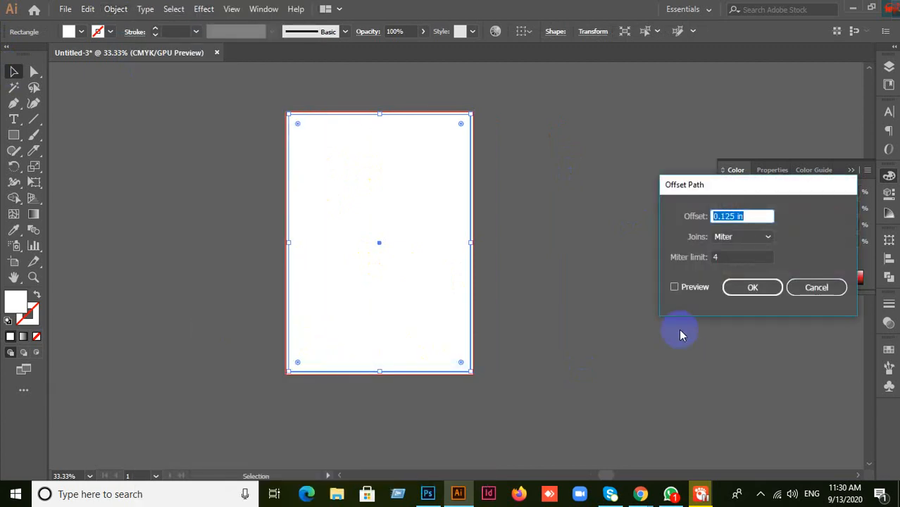
pyautogui.click(674, 287)
pyautogui.moveTo(750, 216); pyautogui.dragTo(664, 224)
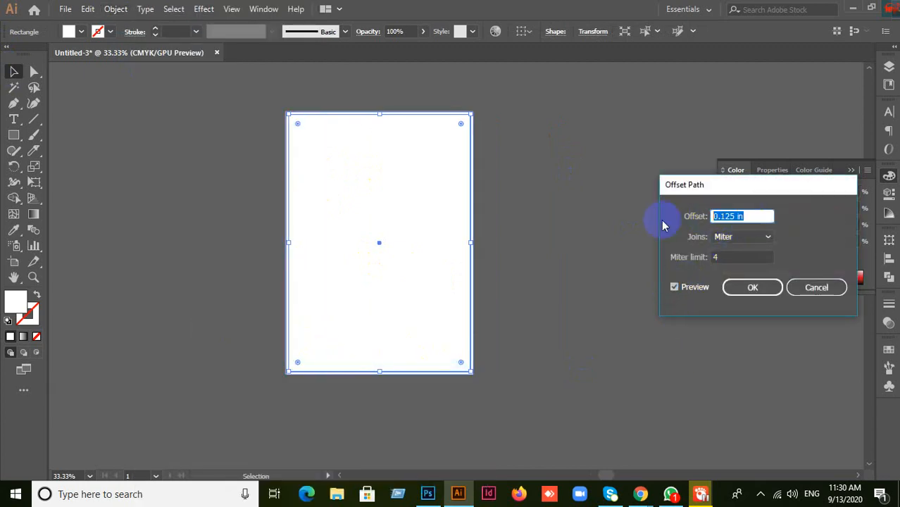
pyautogui.write('-')
pyautogui.click(754, 291)
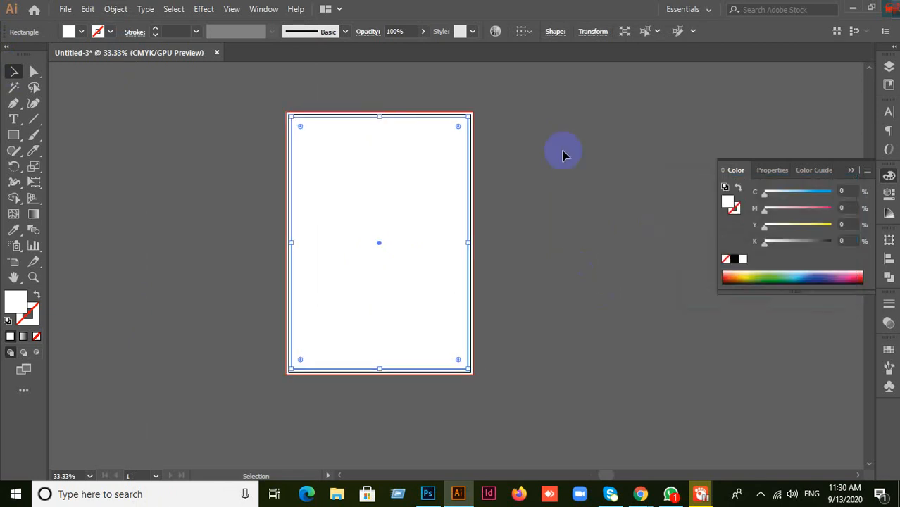
# Convert the page-sized and safe-area rectangles to guides and lock the guides
pyautogui.click(211, 158)
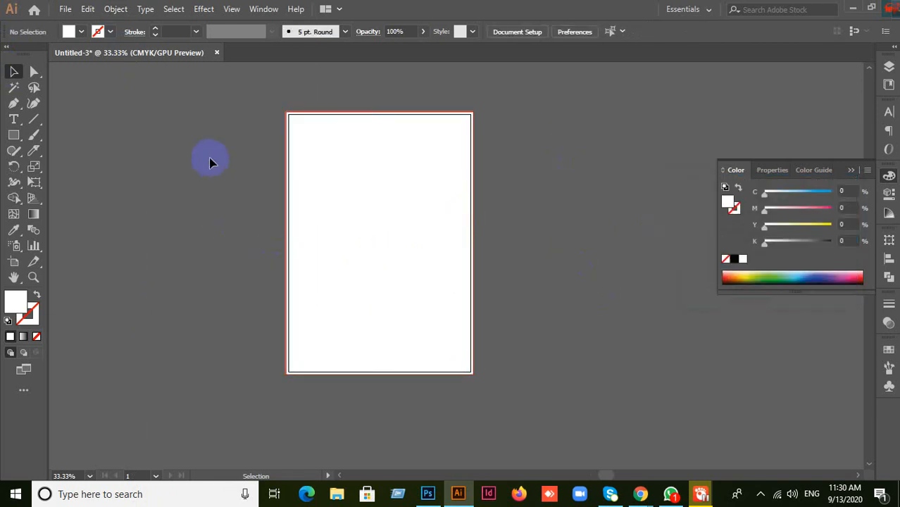
pyautogui.rightClick(356, 214)
pyautogui.click(404, 384)
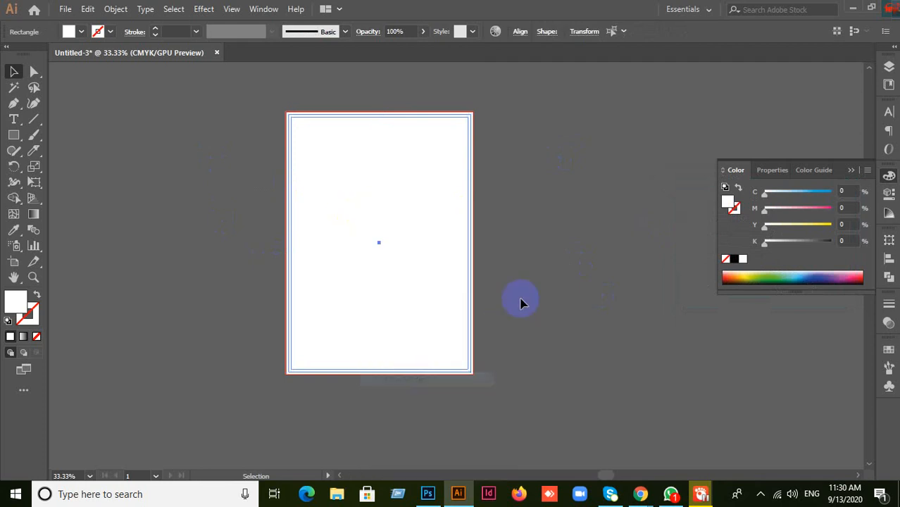
pyautogui.scroll(1, 386, 325)
pyautogui.rightClick(269, 259)
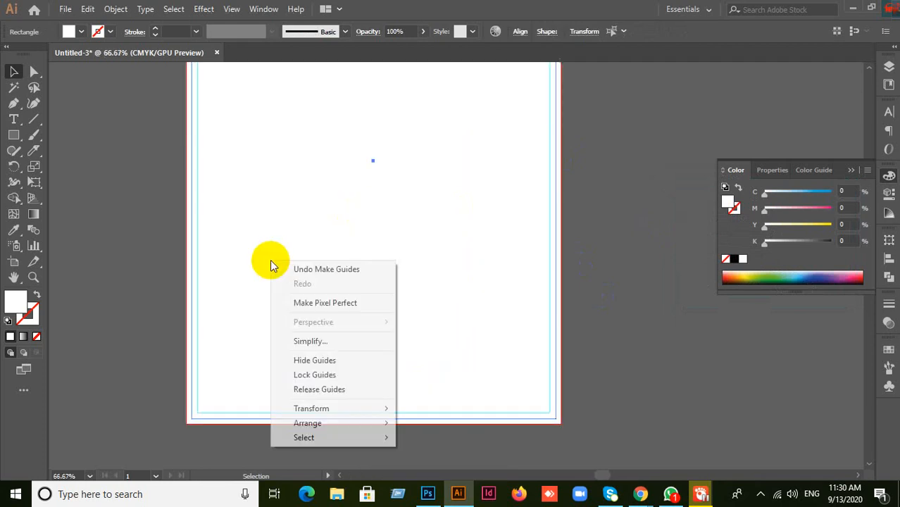
pyautogui.click(322, 375)
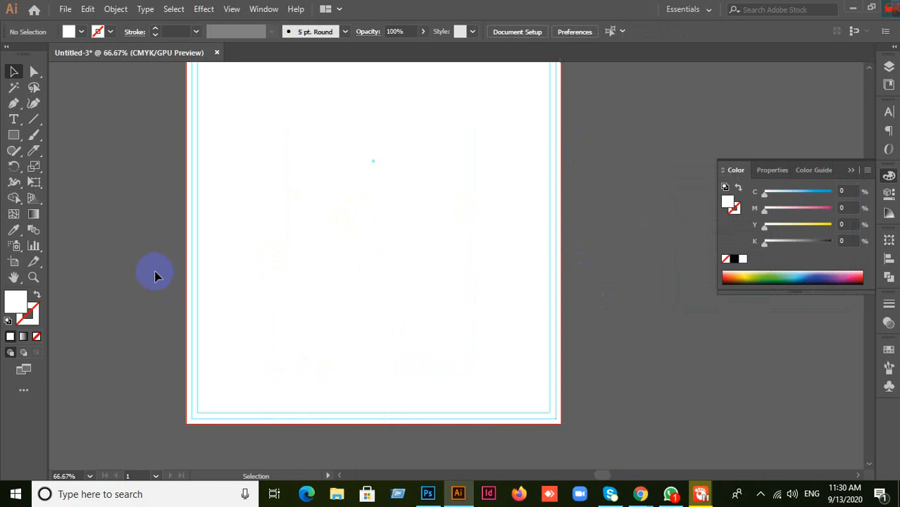
pyautogui.scroll(-1, 159, 273)
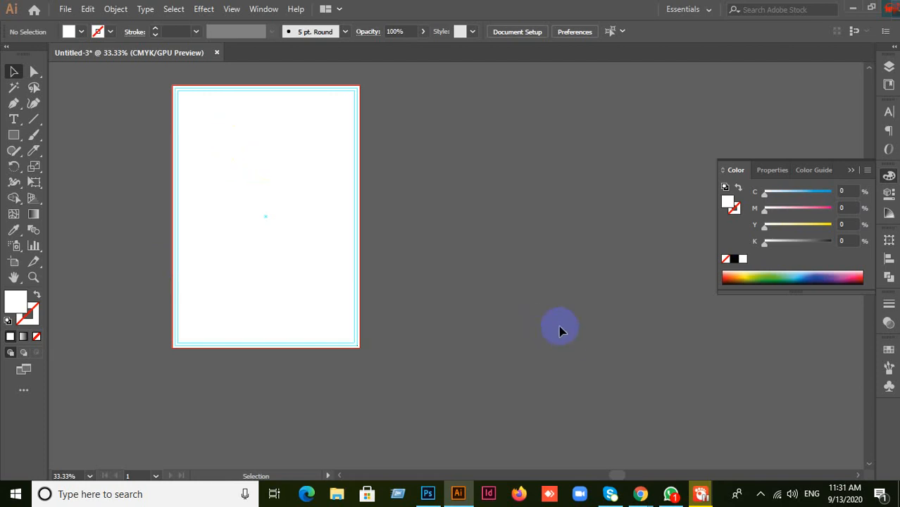
# Copy the corporate letterhead preview image from the GraphicRiver page in Chrome and paste it into the Illustrator document
pyautogui.moveTo(640, 493)
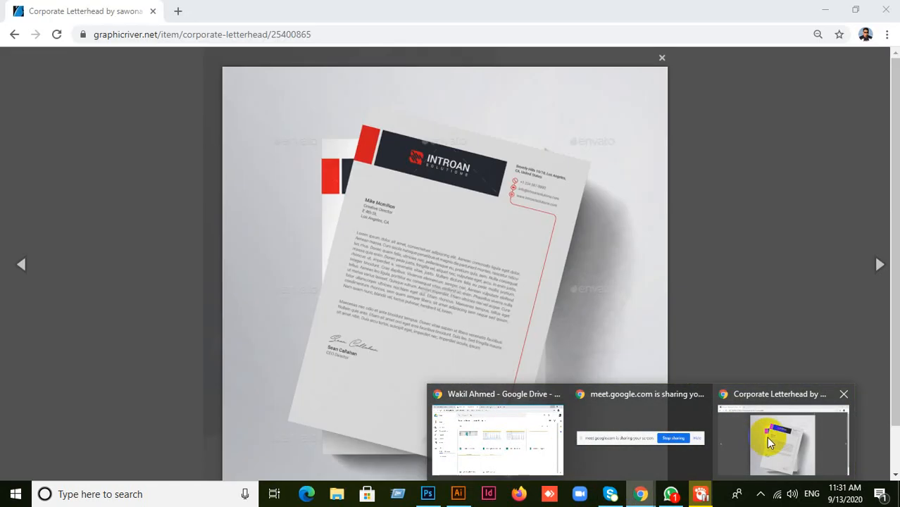
pyautogui.click(774, 433)
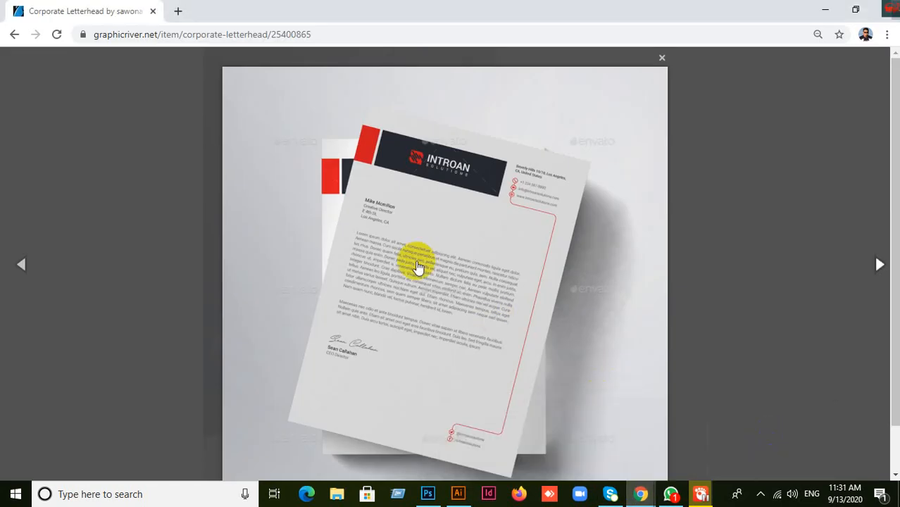
pyautogui.rightClick(398, 248)
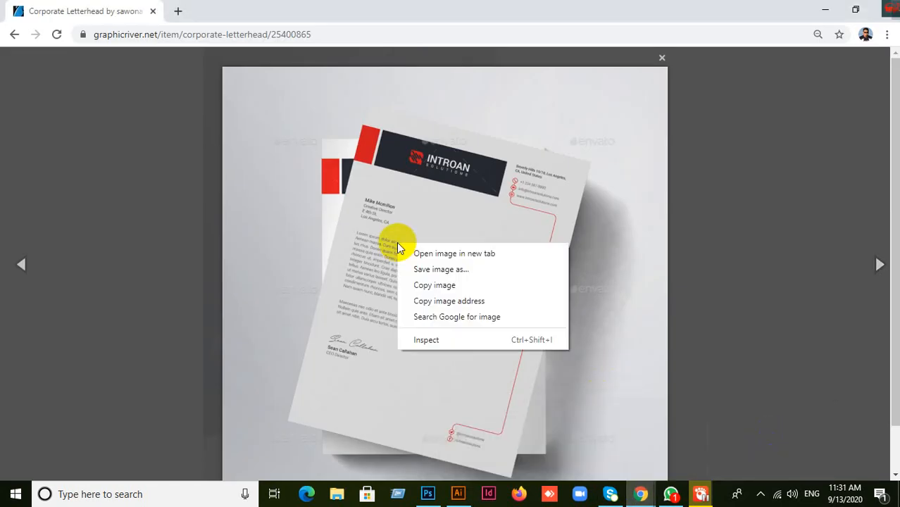
pyautogui.click(416, 282)
pyautogui.click(458, 493)
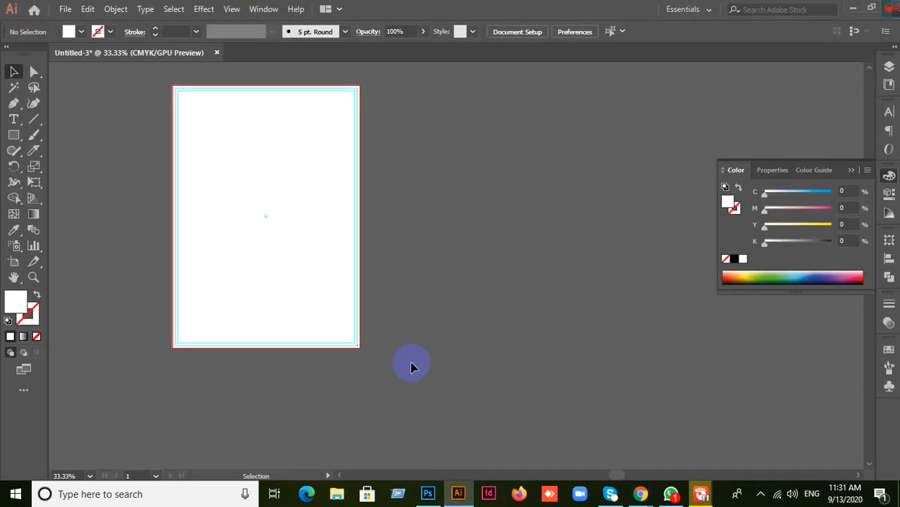
pyautogui.moveTo(407, 275); pyautogui.dragTo(518, 301)
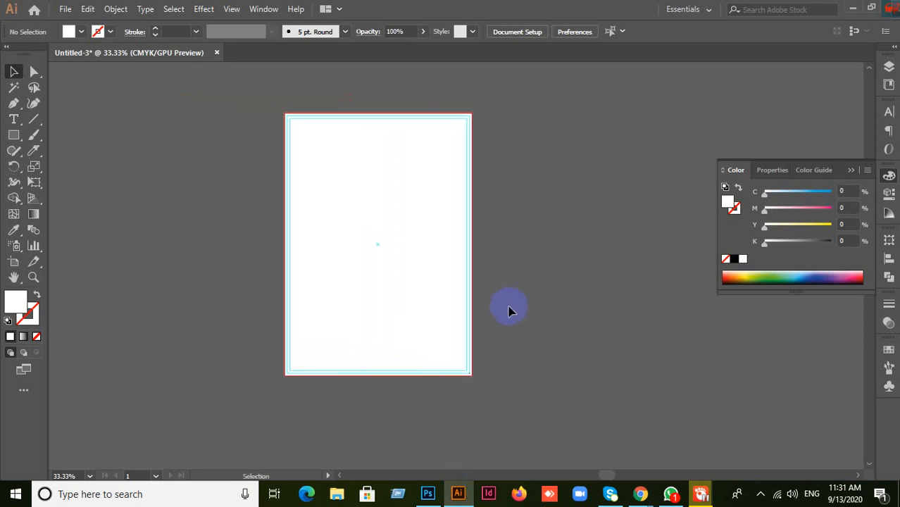
pyautogui.hotkey('ctrl', 'v')
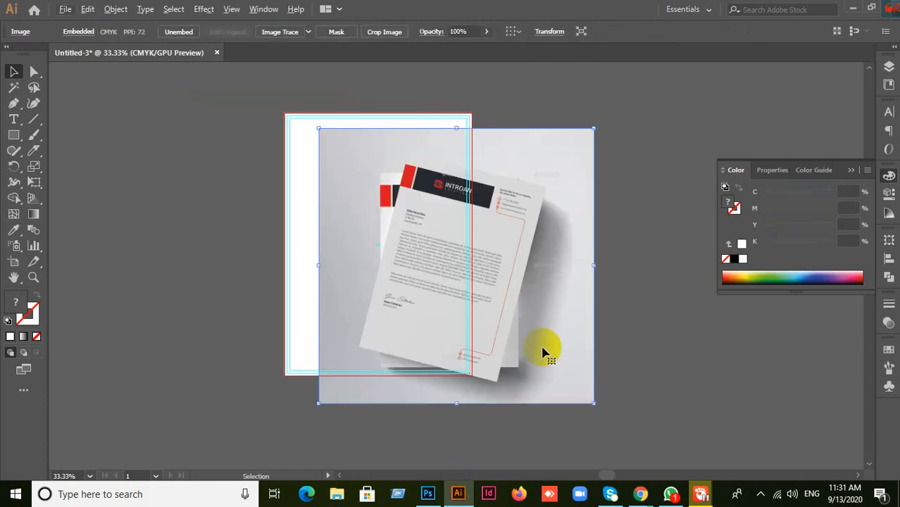
# Scale down the pasted letterhead image beside the artboard, clear of the page, and collapse the floating Color panel
pyautogui.moveTo(592, 404); pyautogui.dragTo(532, 339)
pyautogui.moveTo(490, 271); pyautogui.dragTo(233, 209)
pyautogui.moveTo(359, 264); pyautogui.dragTo(617, 310)
pyautogui.moveTo(456, 257); pyautogui.dragTo(422, 272)
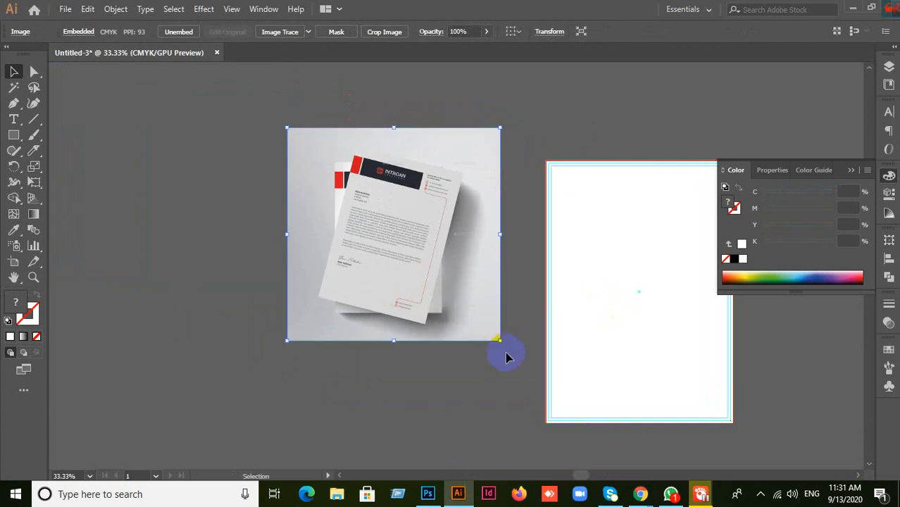
pyautogui.moveTo(500, 340); pyautogui.dragTo(540, 392)
pyautogui.moveTo(448, 306); pyautogui.dragTo(406, 314)
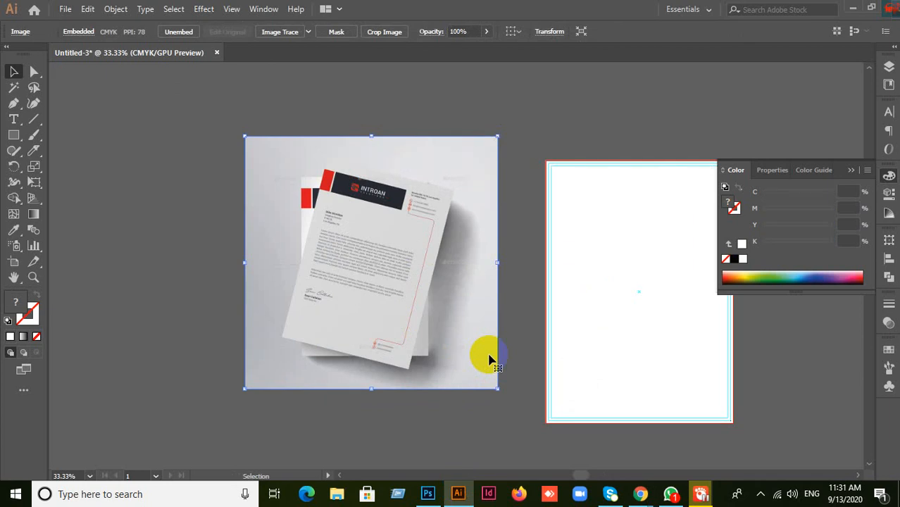
pyautogui.click(851, 171)
pyautogui.scroll(1, 708, 327)
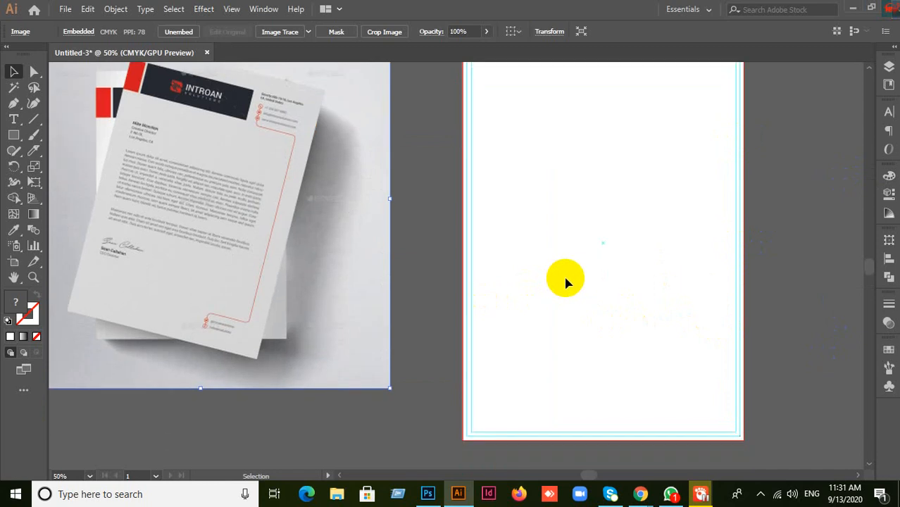
pyautogui.click(431, 282)
pyautogui.click(345, 294)
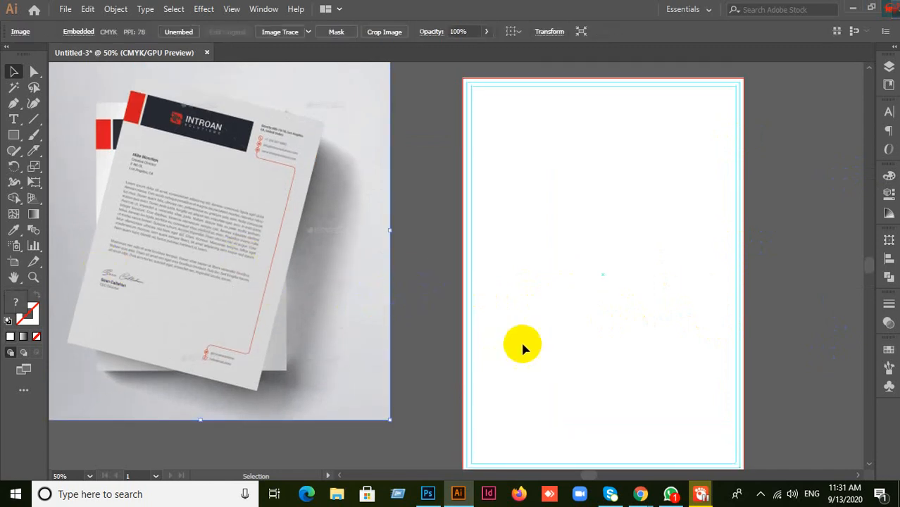
# Look at the shared Google Drive folder in Chrome and return to the Illustrator document
pyautogui.click(642, 494)
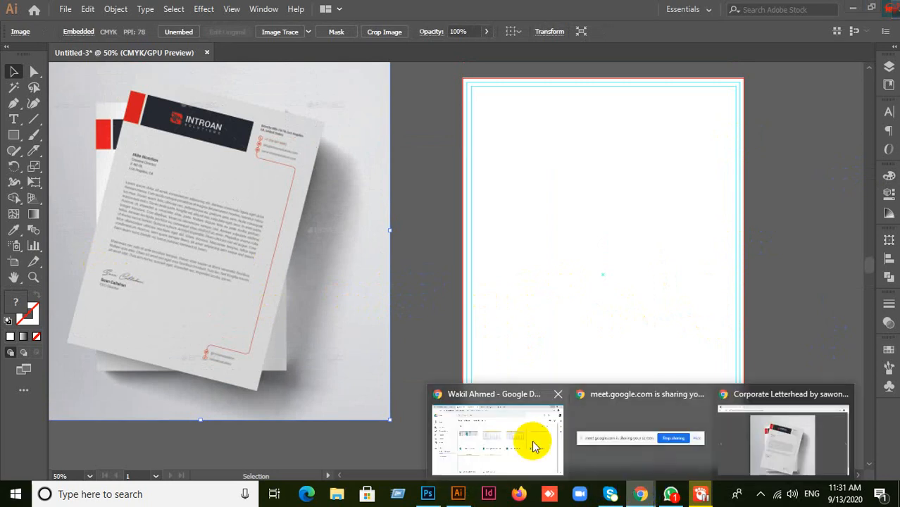
pyautogui.click(479, 426)
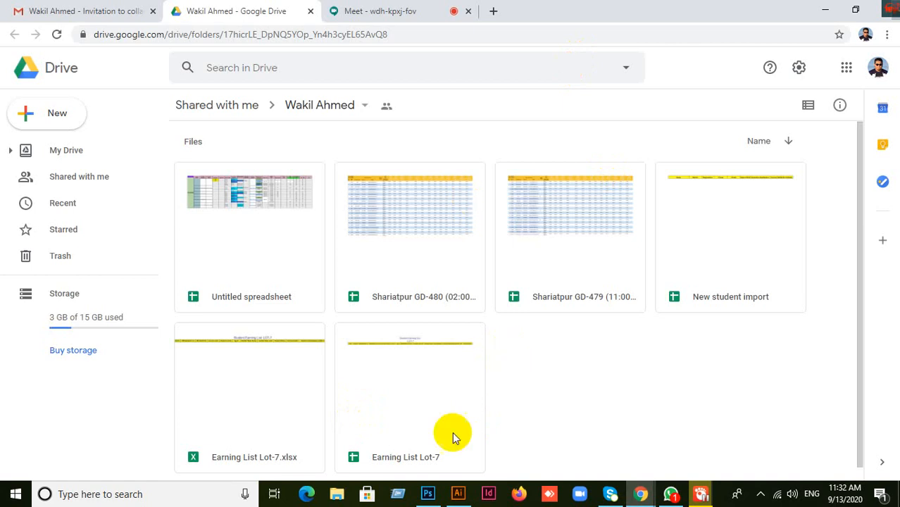
pyautogui.click(458, 494)
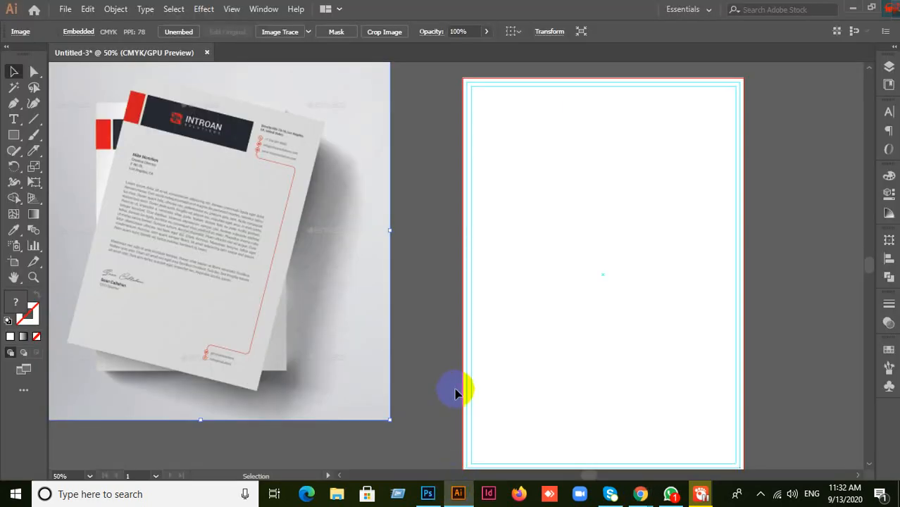
# Deselect the reference image and examine its letterhead layout next to the blank A4 page and its guides
pyautogui.click(432, 375)
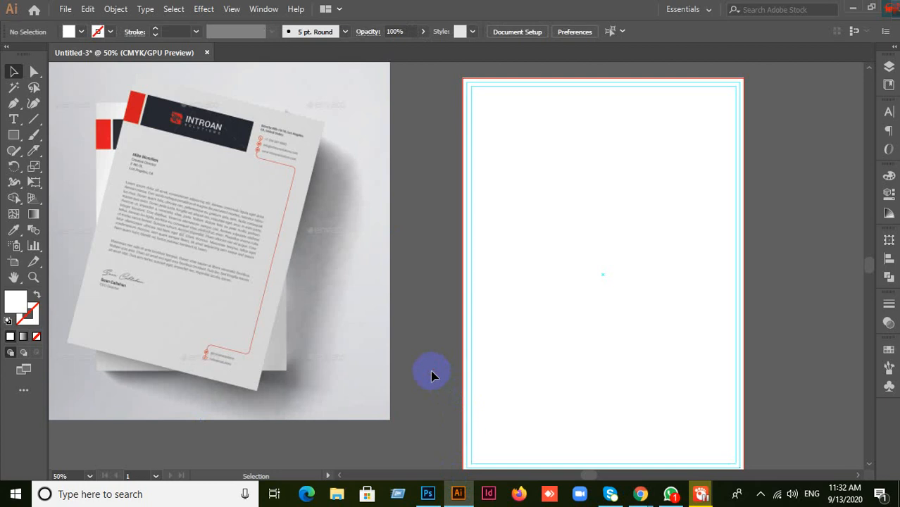
pyautogui.scroll(1, 431, 375)
pyautogui.scroll(-1, 417, 375)
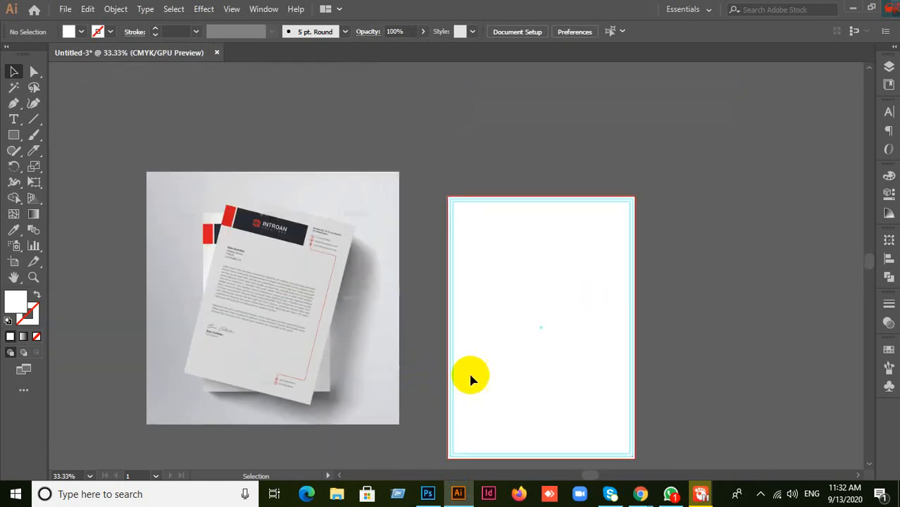
pyautogui.moveTo(494, 368); pyautogui.dragTo(490, 316)
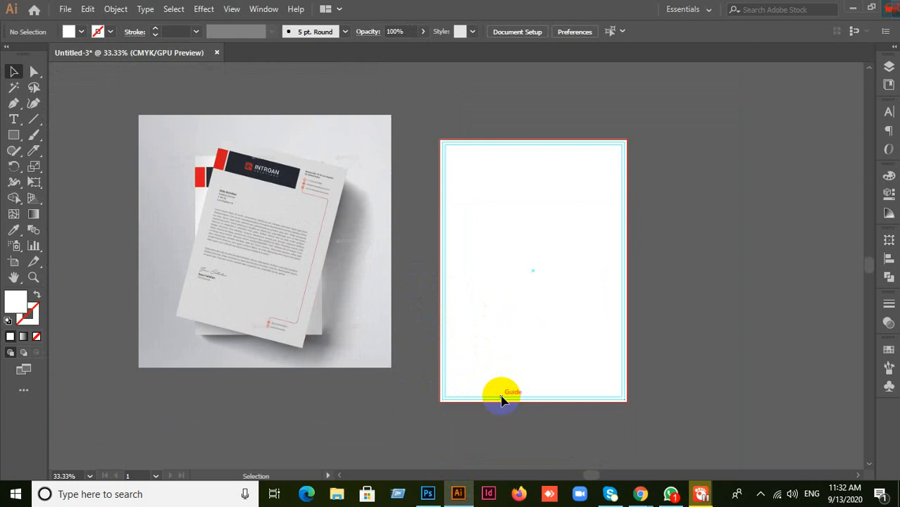
pyautogui.scroll(1, 550, 372)
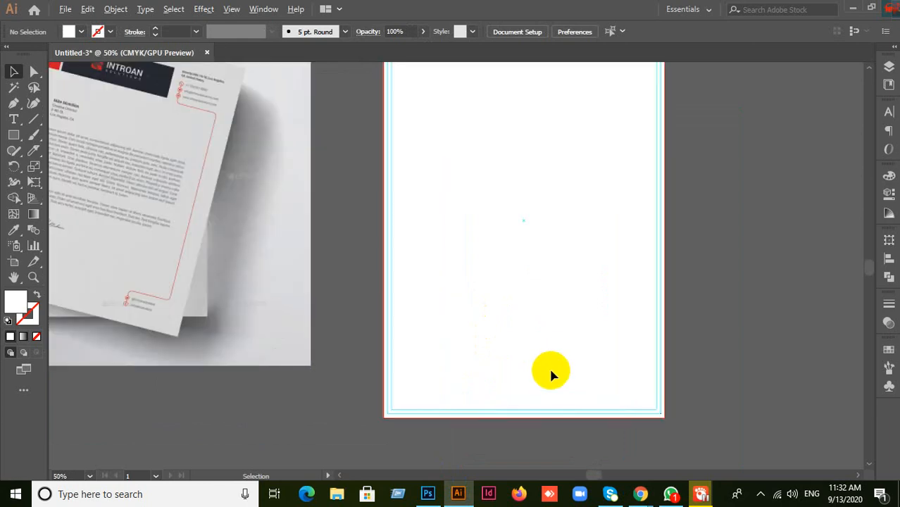
pyautogui.scroll(-2, 550, 372)
pyautogui.scroll(1, 551, 372)
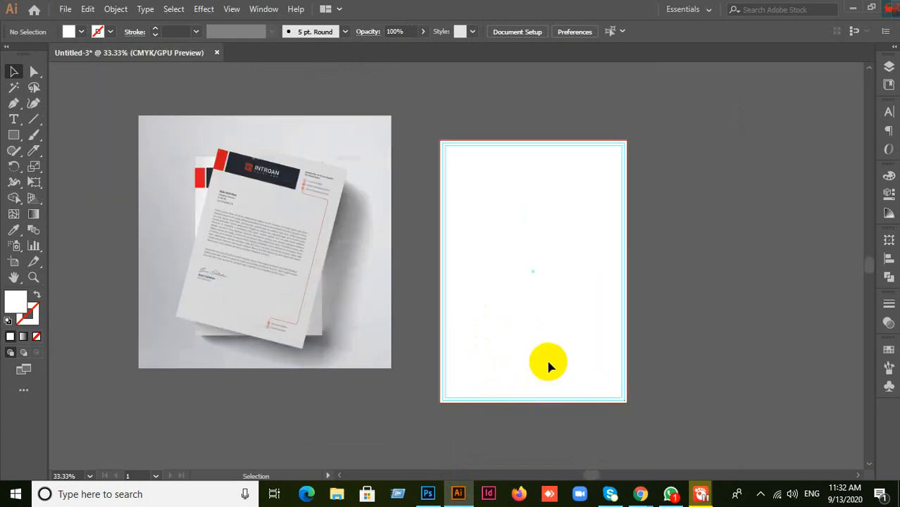
pyautogui.scroll(1, 549, 362)
pyautogui.moveTo(396, 302); pyautogui.dragTo(541, 307)
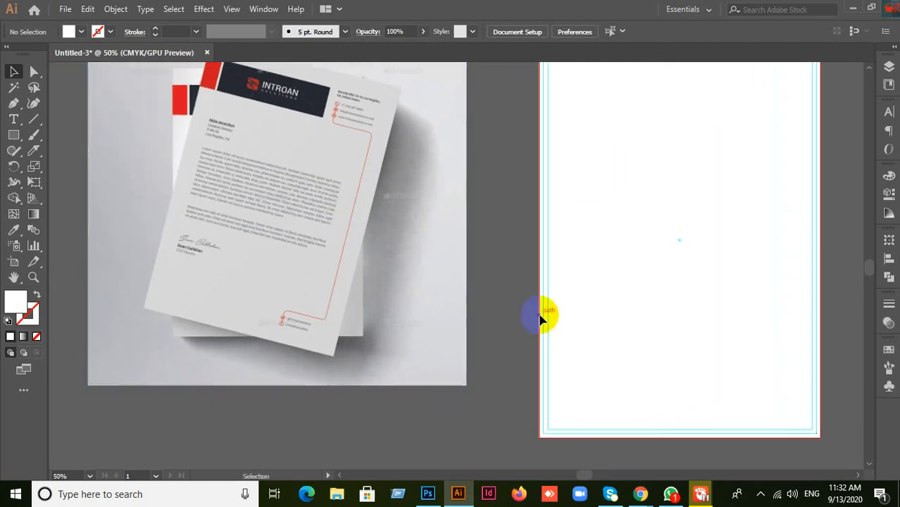
pyautogui.scroll(1, 556, 295)
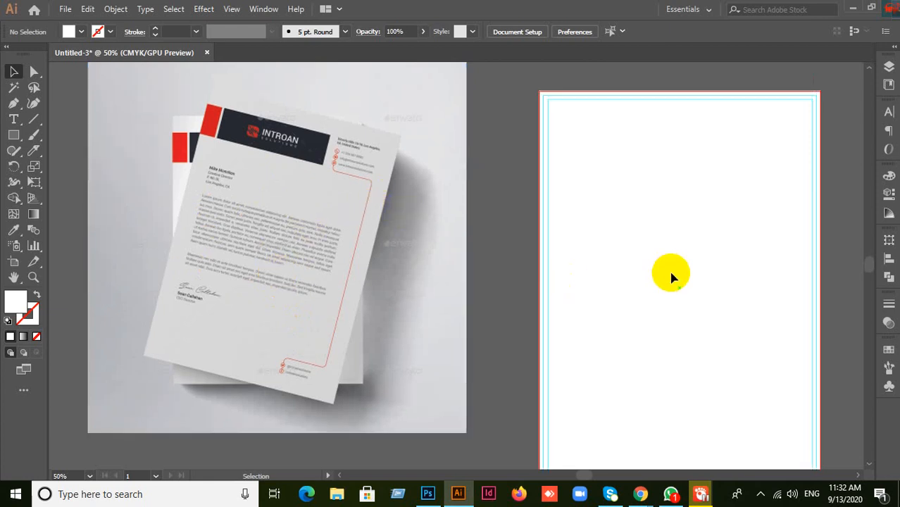
pyautogui.moveTo(642, 262); pyautogui.dragTo(601, 260)
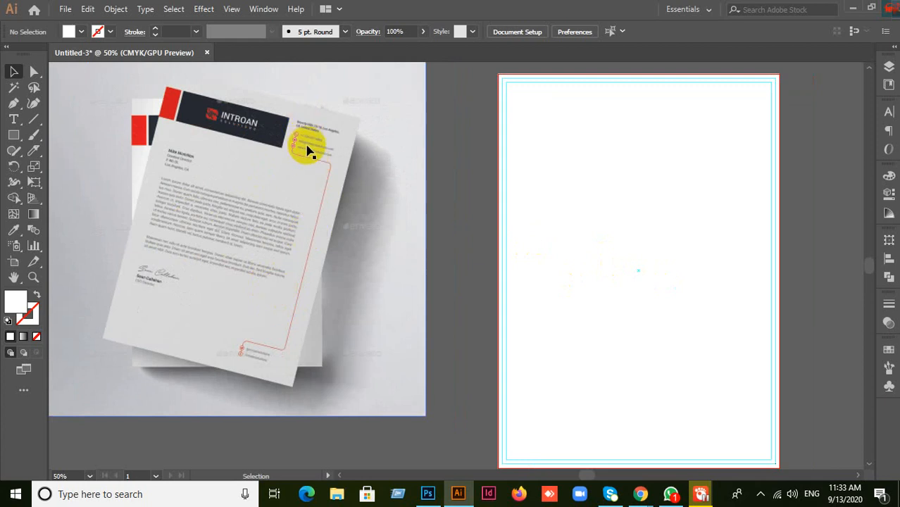
# Unlock all objects and hide the white bleed-sized rectangle behind the page
pyautogui.click(308, 166)
pyautogui.hotkey('ctrl', 'alt', '2')
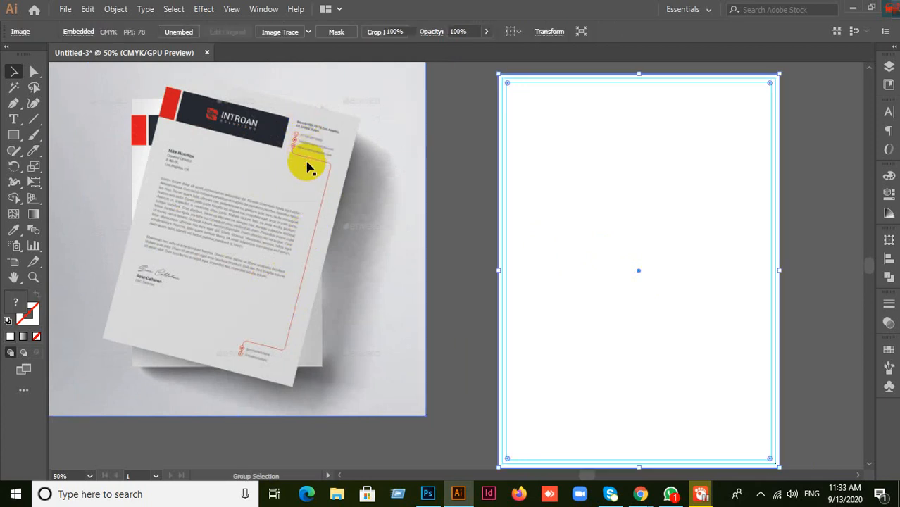
pyautogui.click(444, 403)
pyautogui.click(581, 367)
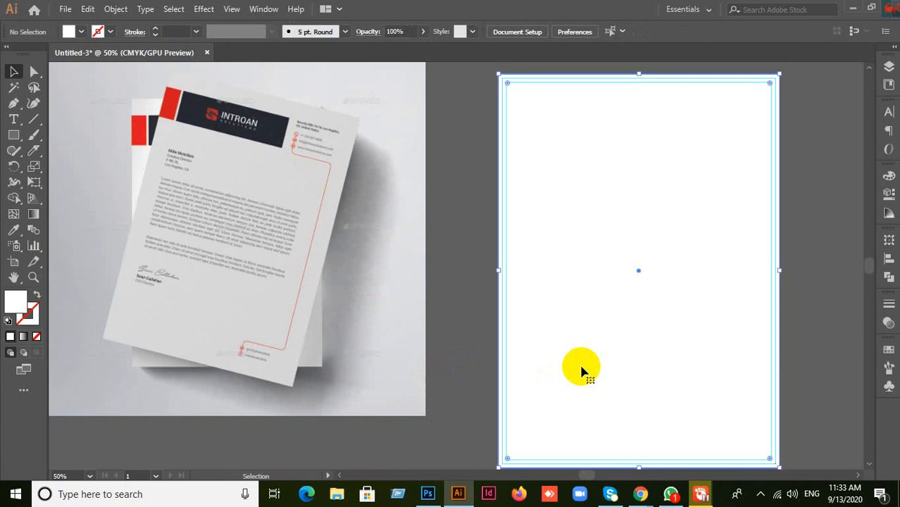
pyautogui.hotkey('ctrl', '3')
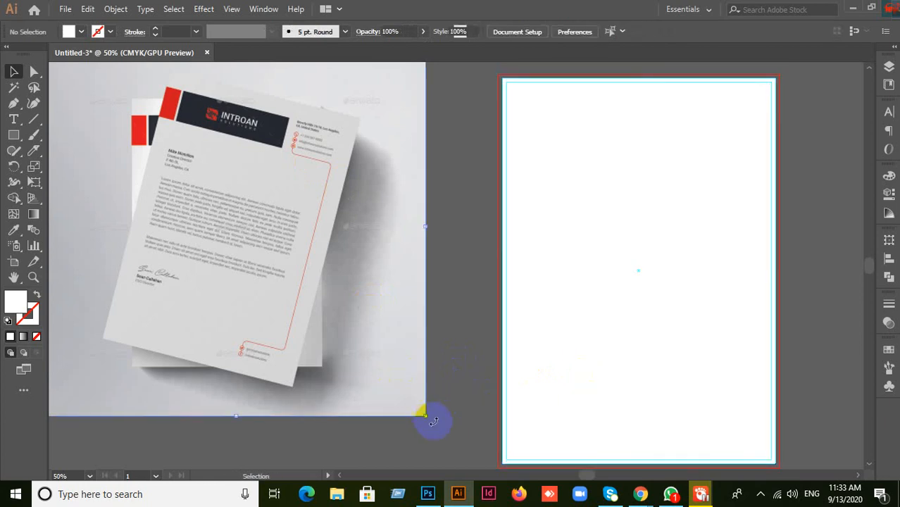
# Enlarge the reference letterhead image, shift it clear of the artboard, and deselect it
pyautogui.click(427, 416)
pyautogui.moveTo(426, 415); pyautogui.dragTo(443, 435)
pyautogui.moveTo(308, 96); pyautogui.dragTo(341, 328)
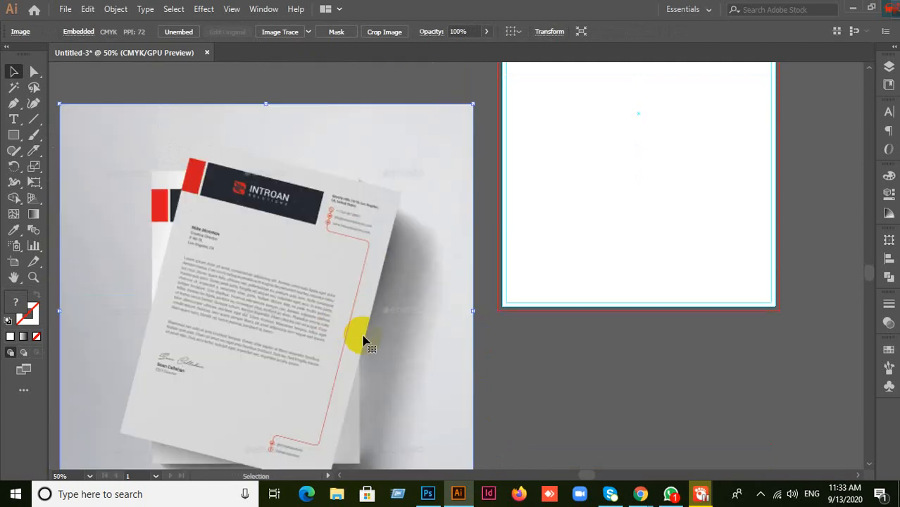
pyautogui.click(576, 389)
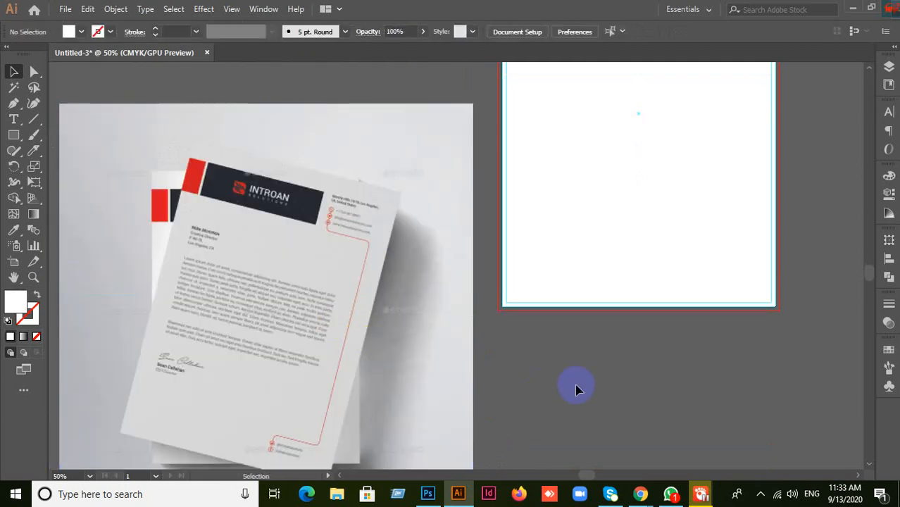
# Move the enlarged reference image up so it sits level with the A4 page, keeping a narrow gap between them
pyautogui.scroll(1, 578, 390)
pyautogui.scroll(1, 577, 389)
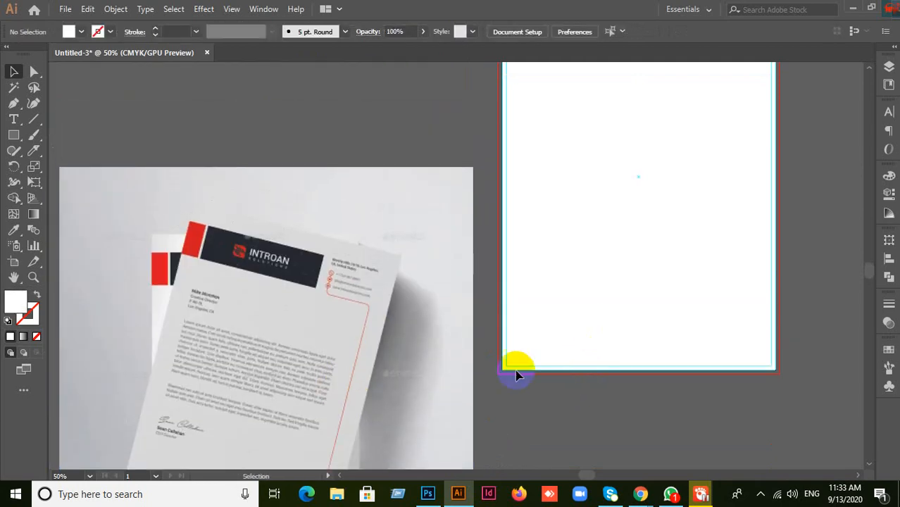
pyautogui.moveTo(308, 348); pyautogui.dragTo(306, 241)
pyautogui.moveTo(314, 309); pyautogui.dragTo(322, 256)
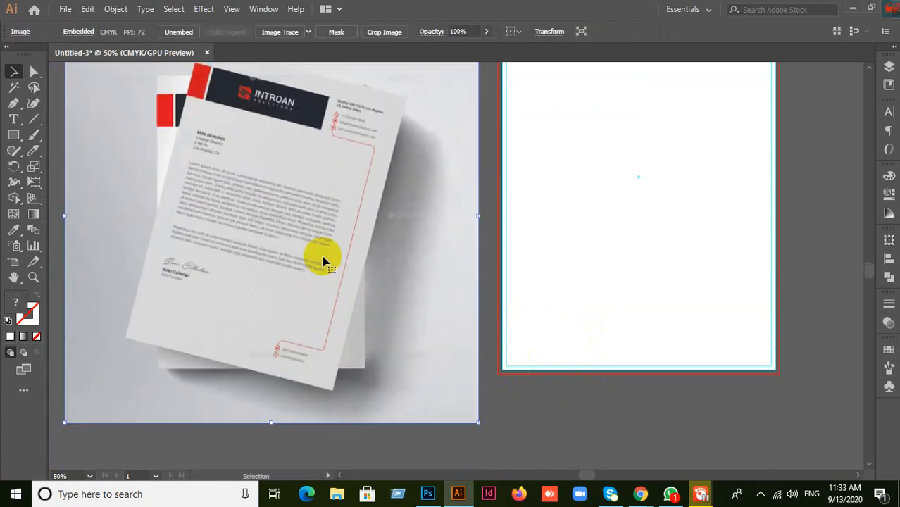
pyautogui.scroll(2, 613, 281)
pyautogui.scroll(-1, 611, 282)
pyautogui.moveTo(346, 361); pyautogui.dragTo(352, 289)
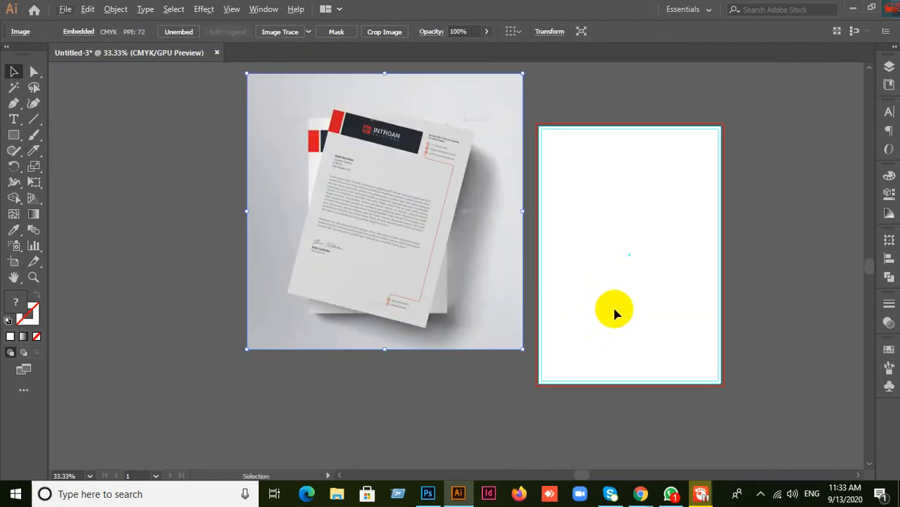
pyautogui.scroll(1, 612, 304)
pyautogui.scroll(1, 582, 304)
pyautogui.moveTo(373, 217); pyautogui.dragTo(415, 271)
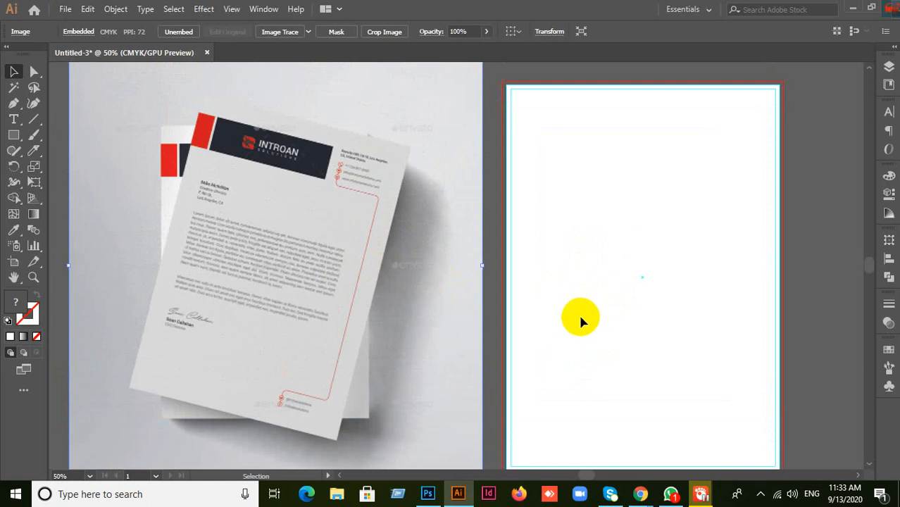
pyautogui.click(15, 136)
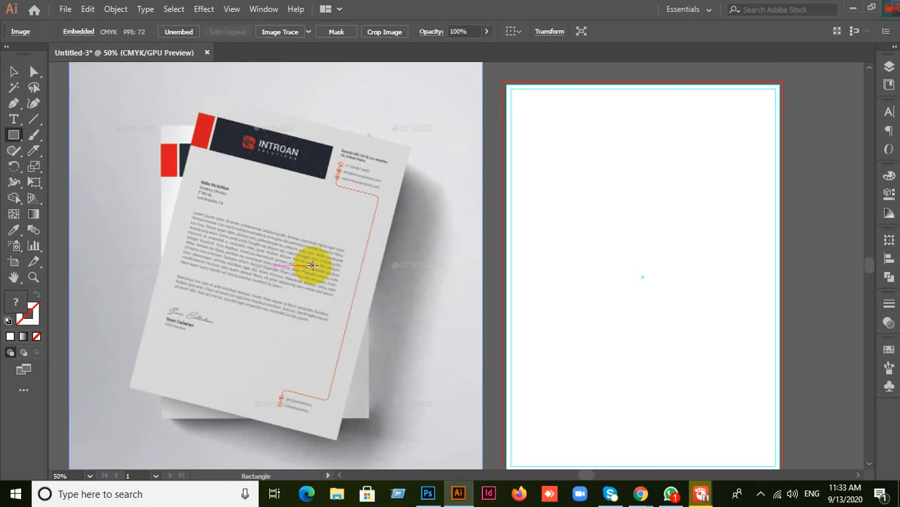
pyautogui.scroll(-1, 358, 253)
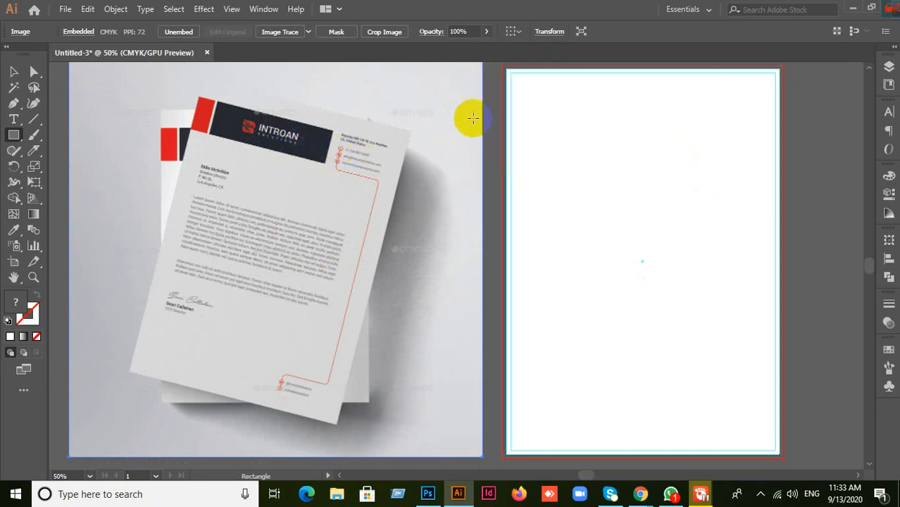
pyautogui.moveTo(499, 73)
pyautogui.mouseDown()
pyautogui.moveTo(514, 76)
pyautogui.moveTo(542, 129)
pyautogui.moveTo(542, 122)
pyautogui.mouseUp()
pyautogui.click(14, 230)
pyautogui.click(201, 112)
pyautogui.press('v')
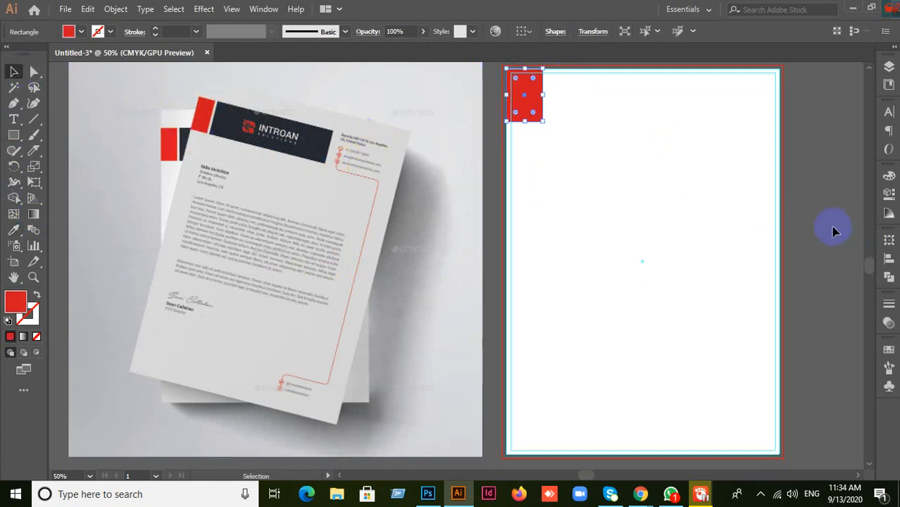
pyautogui.press('Delete')
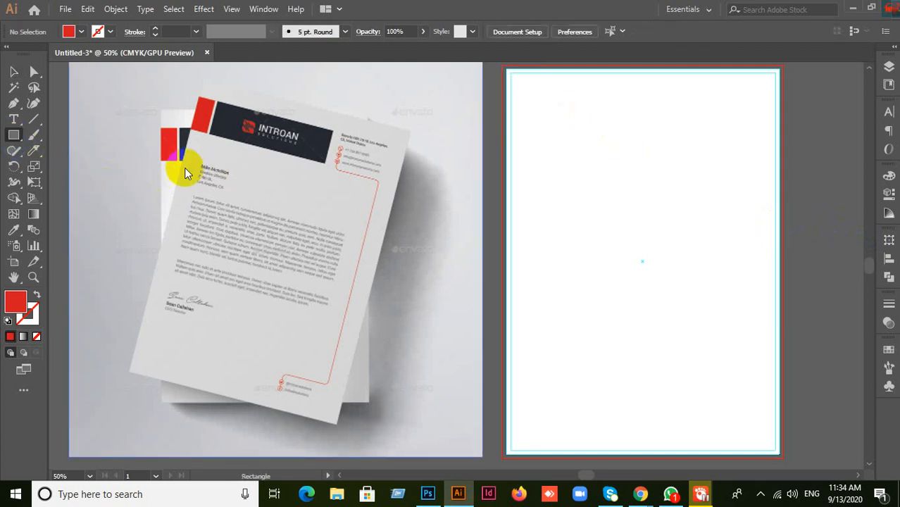
# Draw a small red rectangle over the page's upper-left corner, starting at the bleed edge
pyautogui.scroll(1, 571, 215)
pyautogui.moveTo(504, 85); pyautogui.dragTo(535, 131)
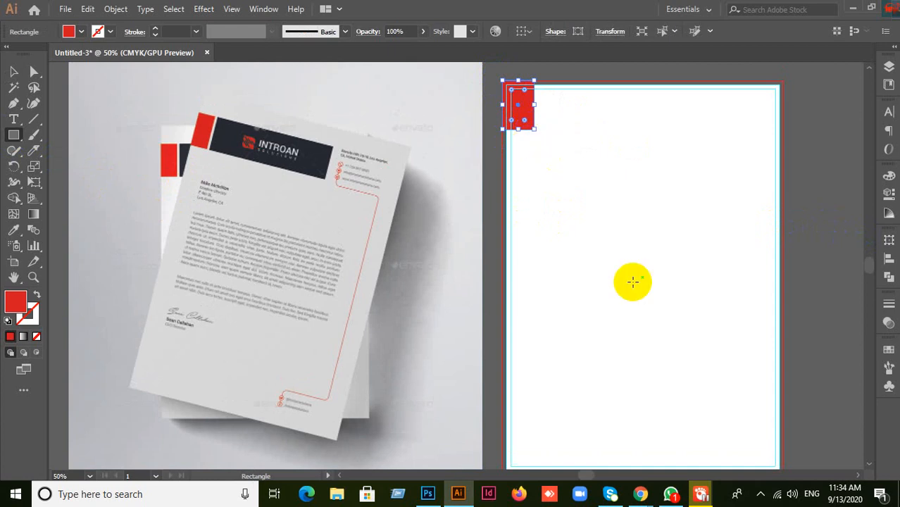
pyautogui.moveTo(643, 493)
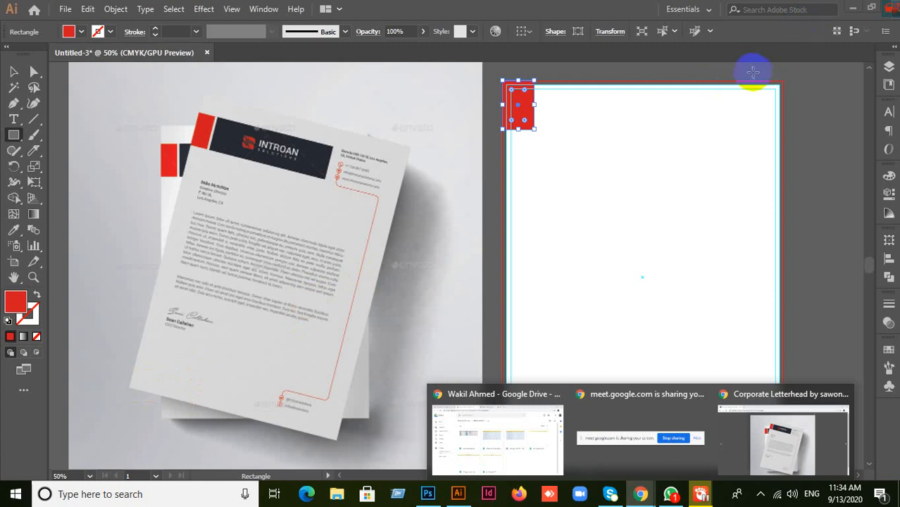
pyautogui.click(13, 71)
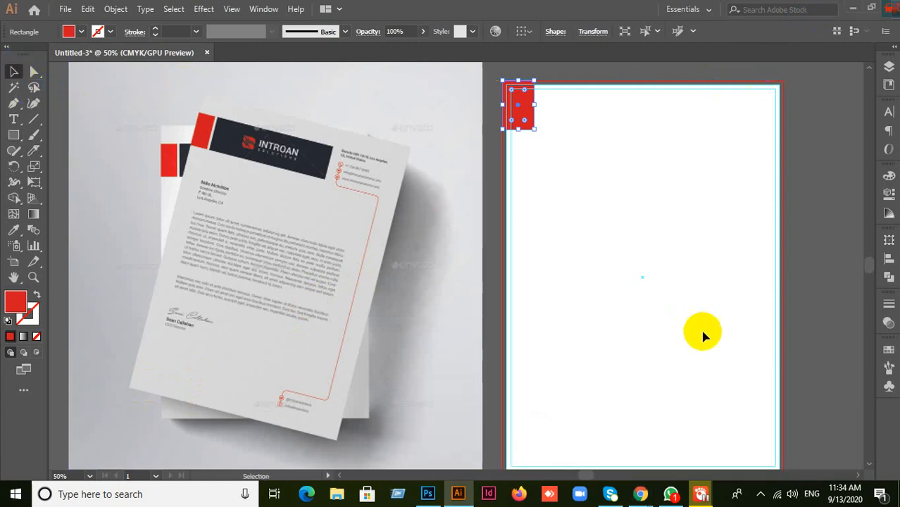
# Switch to Chrome, check the Google Meet call and the other open pages, and return to Illustrator
pyautogui.click(506, 419)
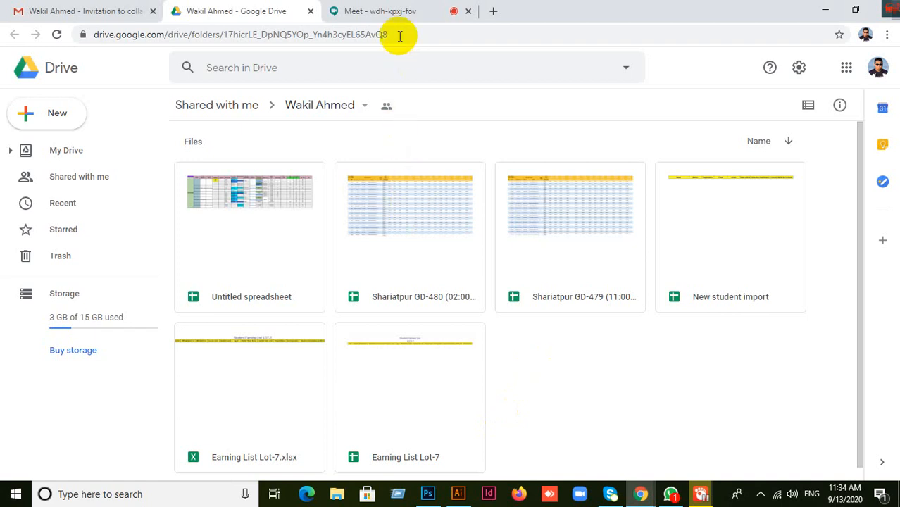
pyautogui.click(390, 12)
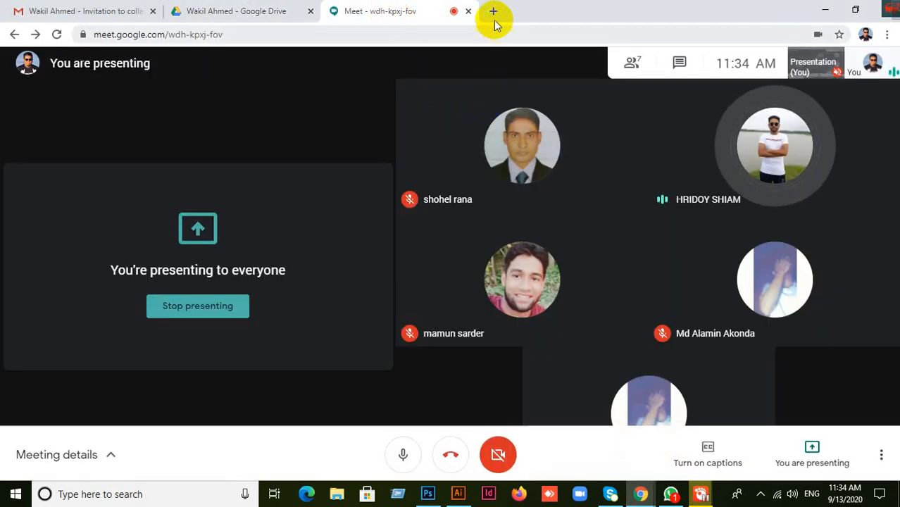
pyautogui.click(495, 12)
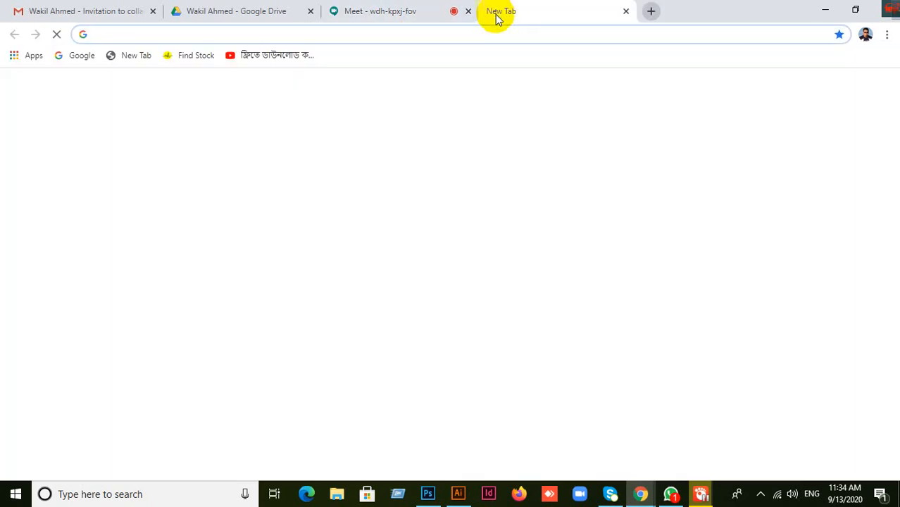
pyautogui.click(383, 10)
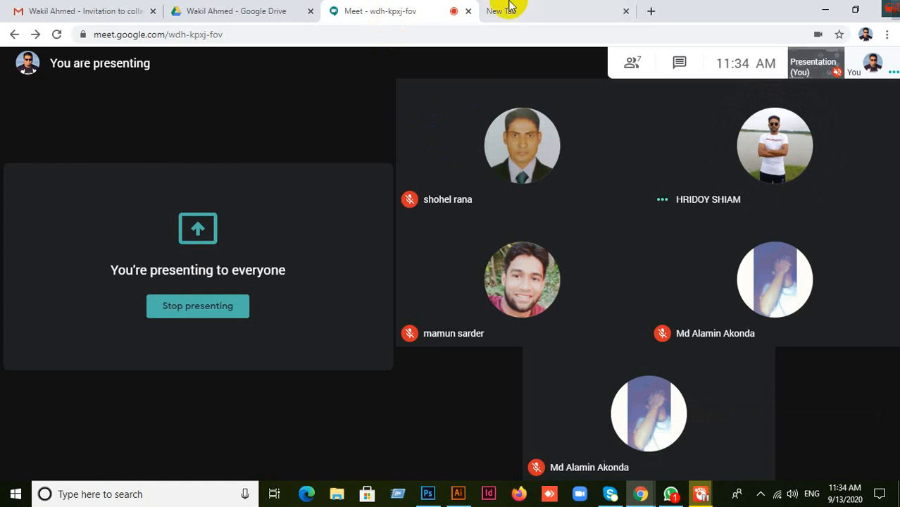
pyautogui.click(227, 10)
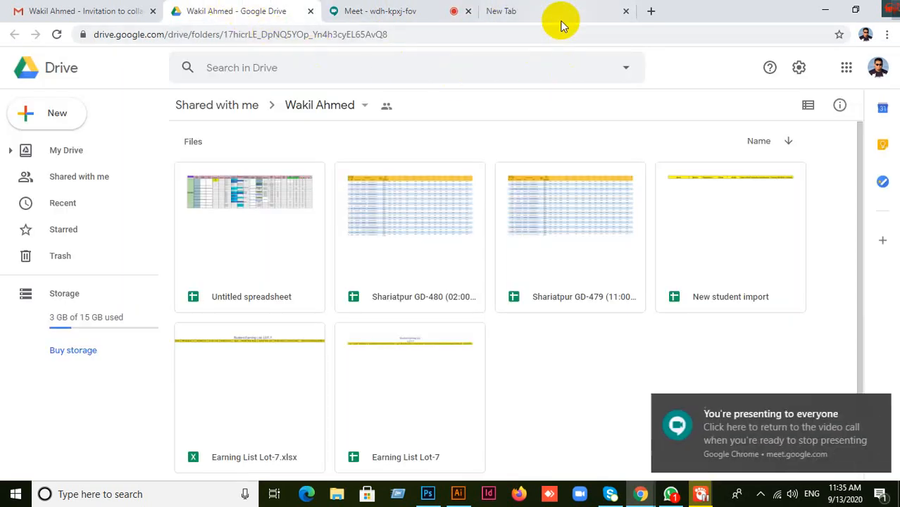
pyautogui.click(561, 16)
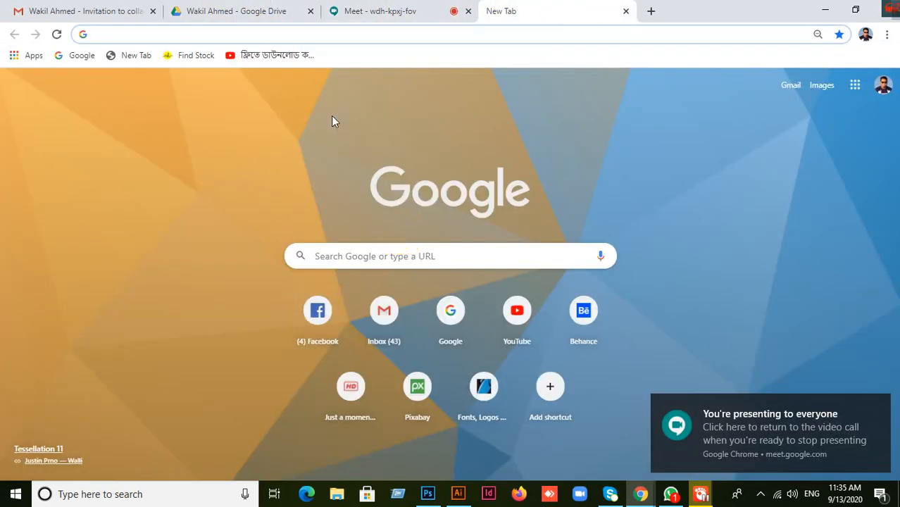
pyautogui.click(354, 10)
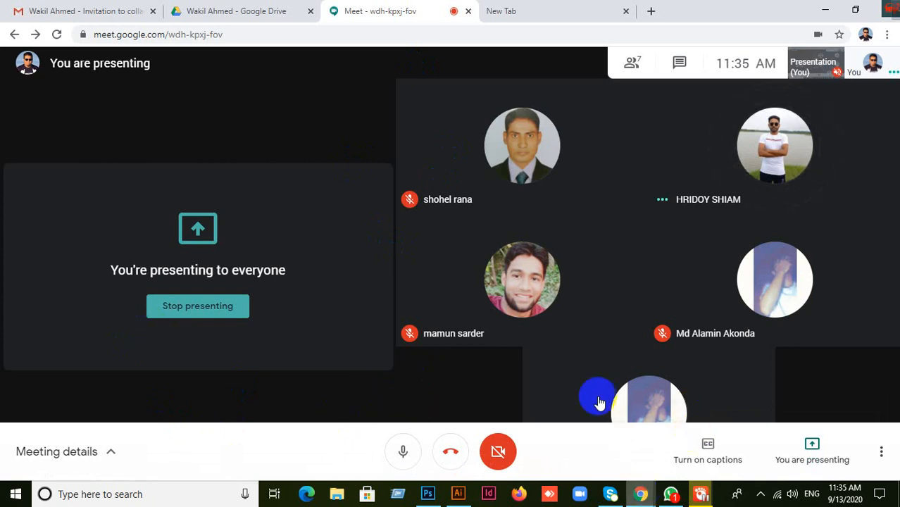
pyautogui.click(458, 494)
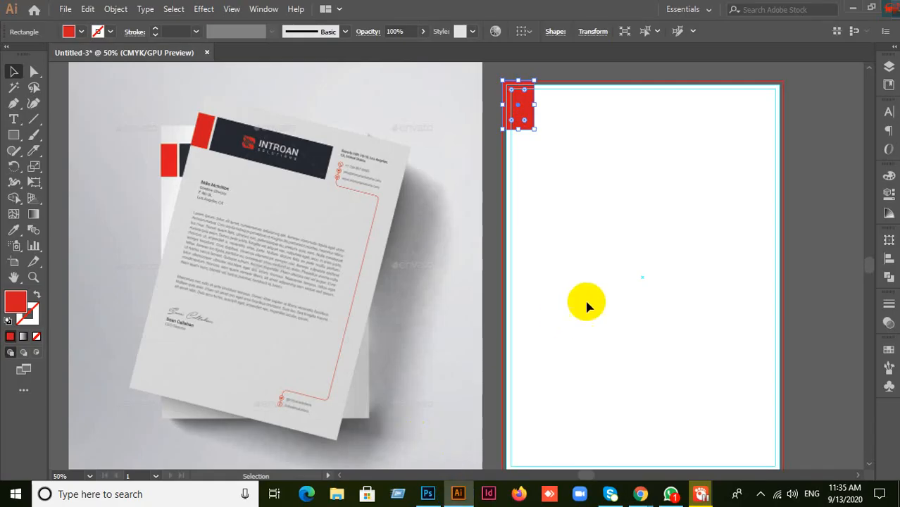
# Move the red corner rectangle off the page above the reference image and cut it
pyautogui.click(532, 122)
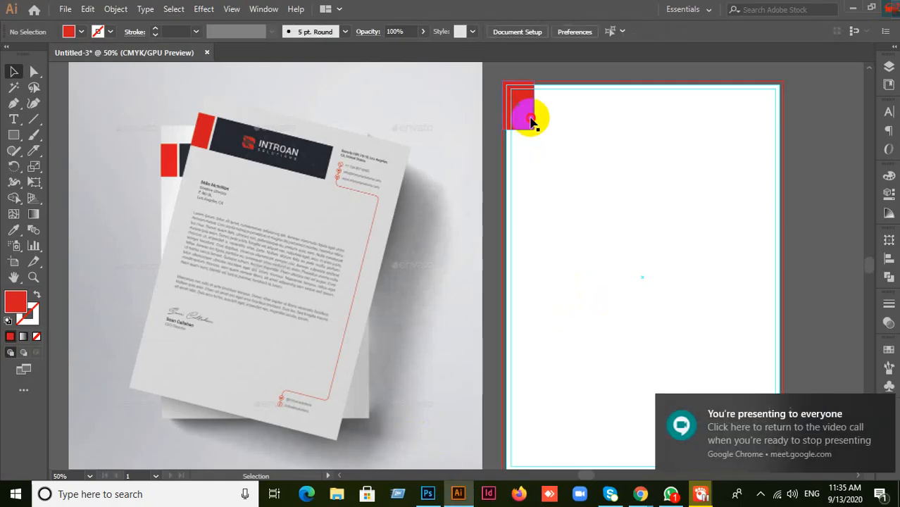
pyautogui.click(497, 202)
pyautogui.moveTo(583, 169); pyautogui.dragTo(792, 215)
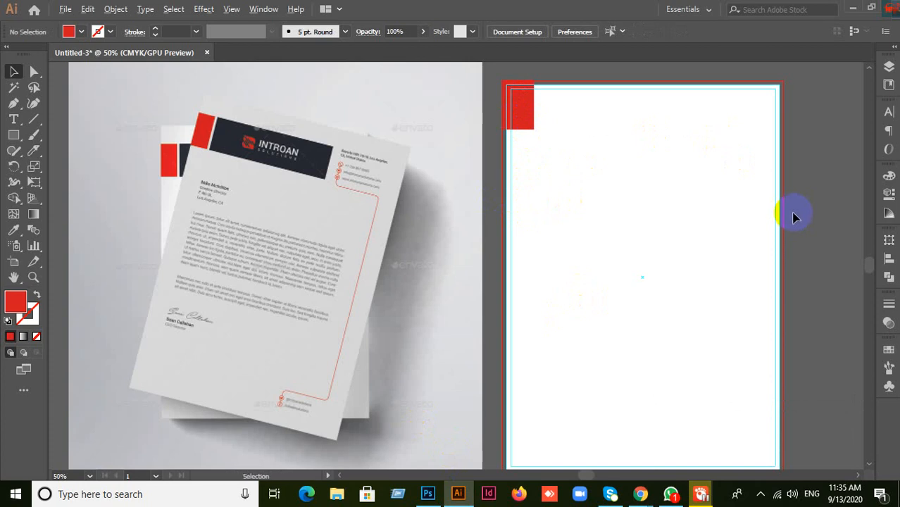
pyautogui.scroll(-1, 794, 217)
pyautogui.moveTo(614, 155); pyautogui.dragTo(524, 123)
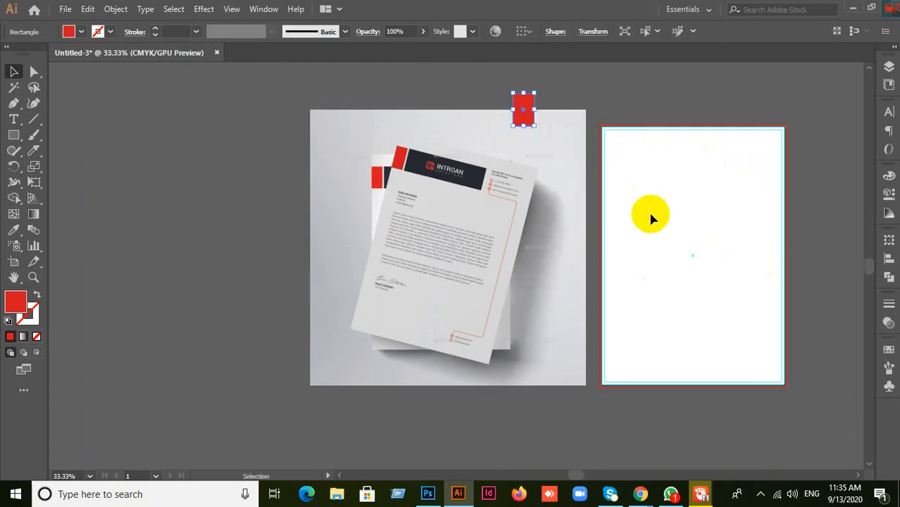
pyautogui.hotkey('ctrl', 'x')
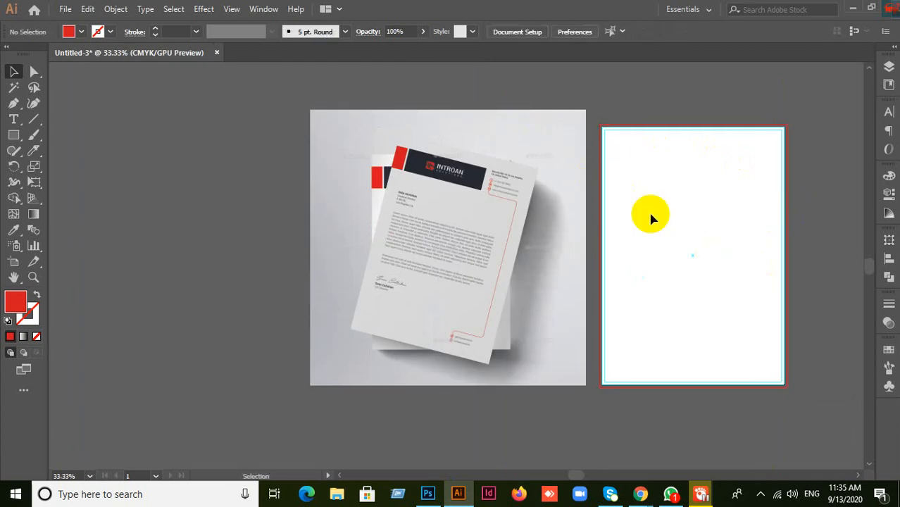
# Draw a rectangle covering the whole page out to the bleed, fill it with white ffffff, and deselect it
pyautogui.scroll(1, 652, 218)
pyautogui.scroll(-1, 669, 167)
pyautogui.click(371, 197)
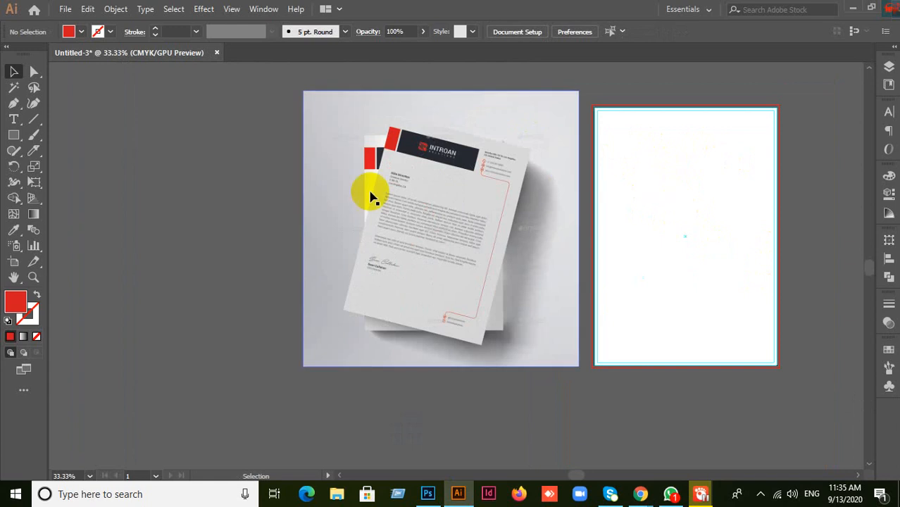
pyautogui.click(13, 134)
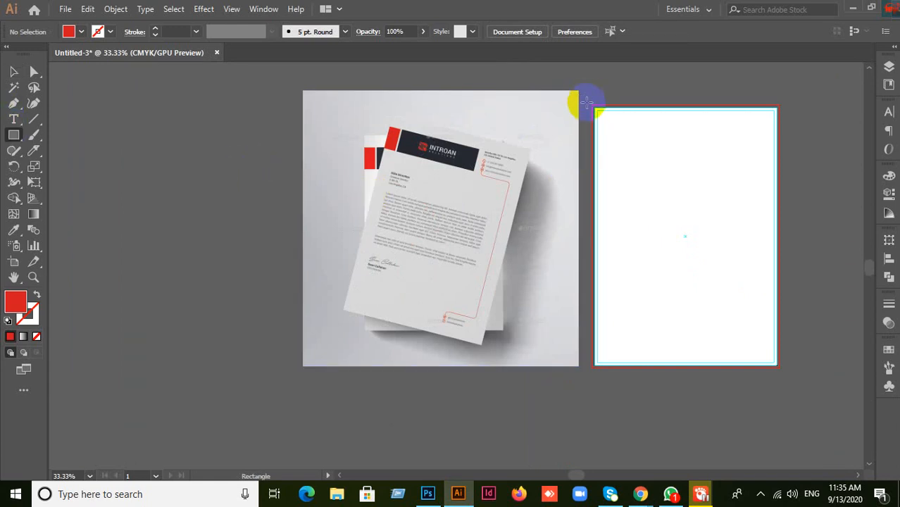
pyautogui.moveTo(594, 107); pyautogui.dragTo(778, 365)
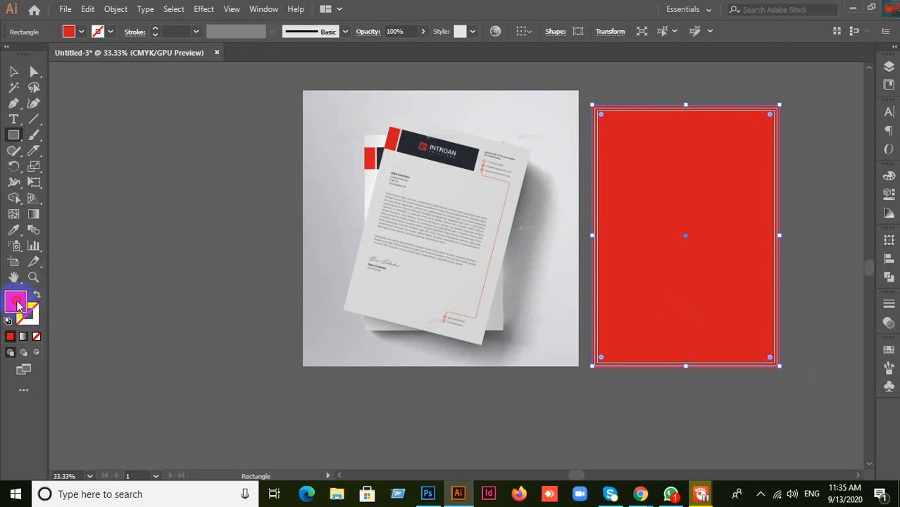
pyautogui.moveTo(540, 215); pyautogui.dragTo(447, 140)
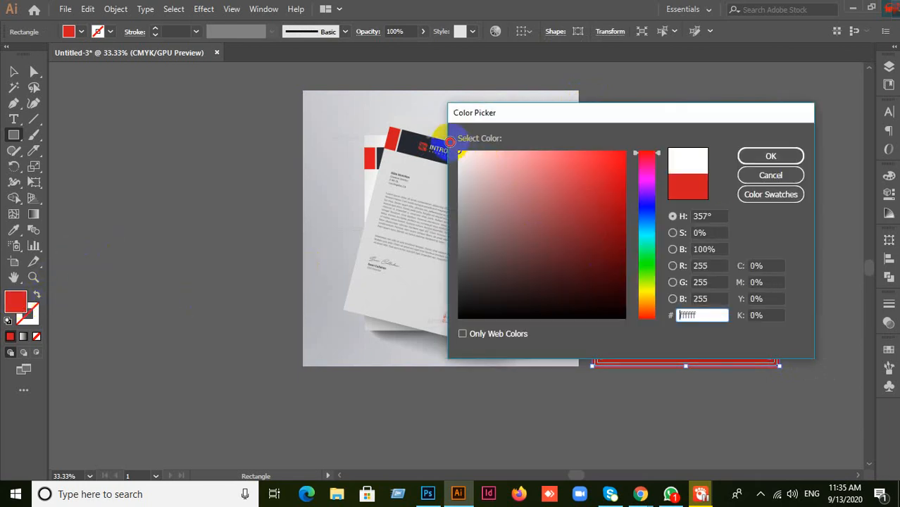
pyautogui.click(792, 156)
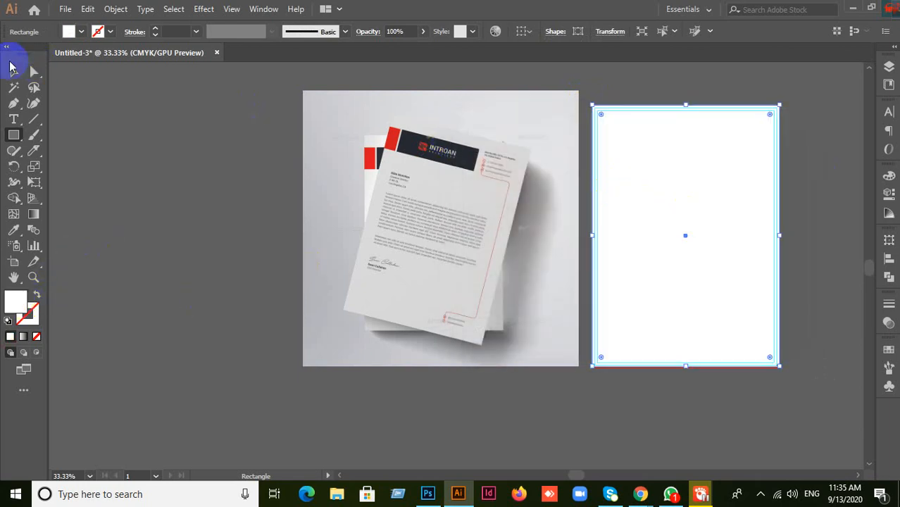
pyautogui.click(12, 70)
pyautogui.click(59, 113)
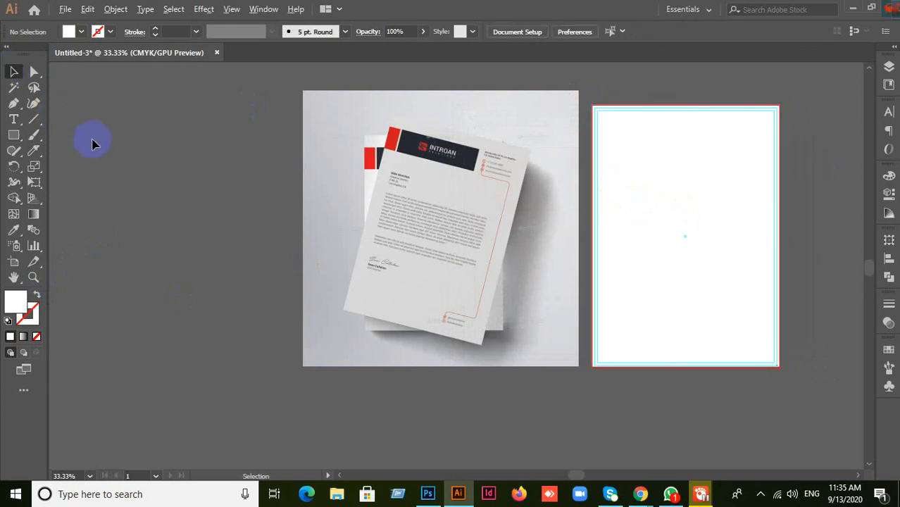
# Draw a small rectangle at the page's upper-left bleed corner and fill it with red sampled from the reference header
pyautogui.scroll(1, 703, 153)
pyautogui.moveTo(700, 152); pyautogui.dragTo(608, 211)
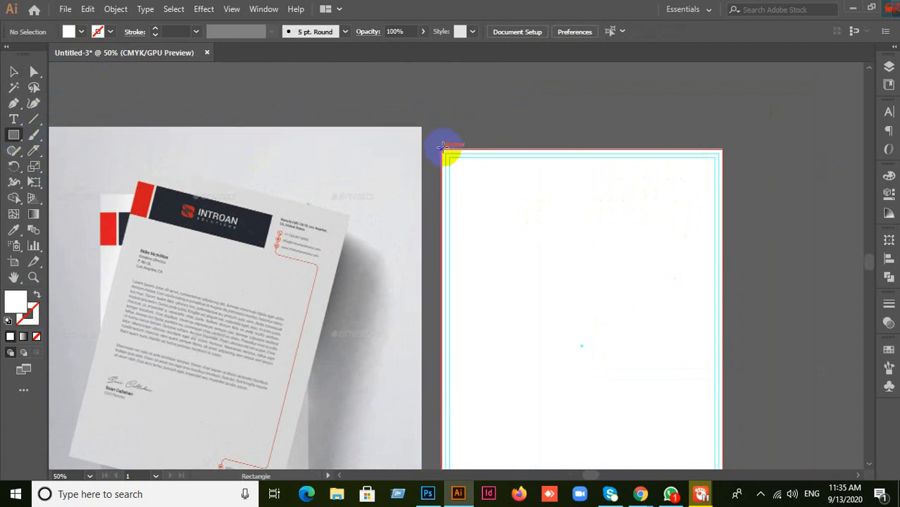
pyautogui.moveTo(442, 149); pyautogui.dragTo(484, 212)
pyautogui.click(14, 229)
pyautogui.click(144, 192)
pyautogui.click(13, 71)
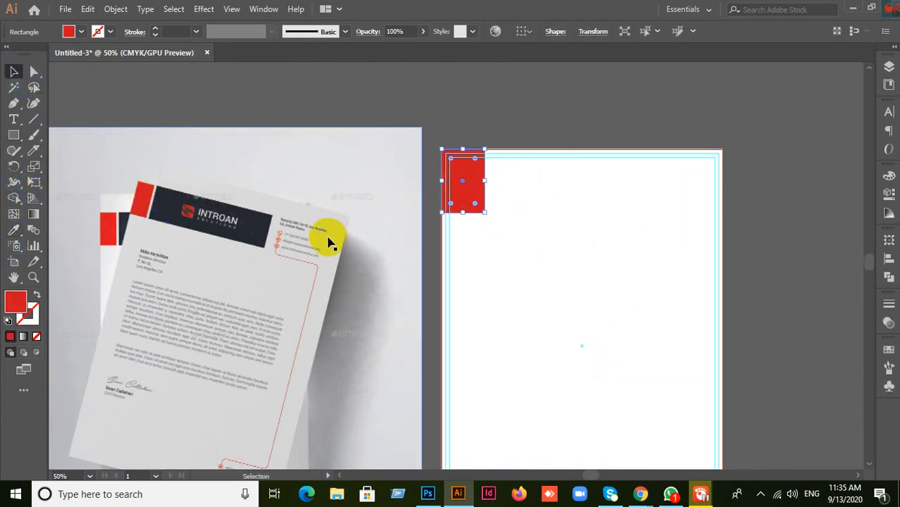
# Lower the red block and add a wider copy beside it with a narrow gap, filled with the reference header's sampled dark navy
pyautogui.moveTo(462, 186); pyautogui.dragTo(627, 212)
pyautogui.click(13, 232)
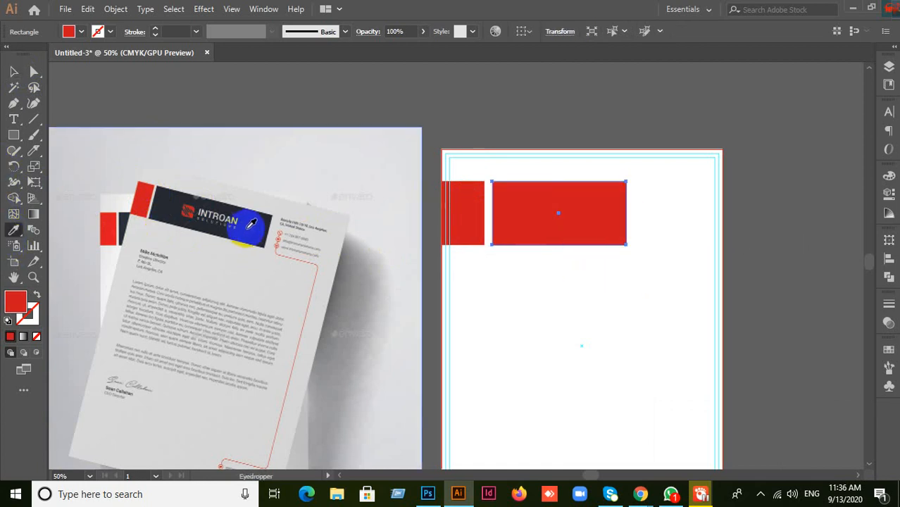
pyautogui.click(243, 224)
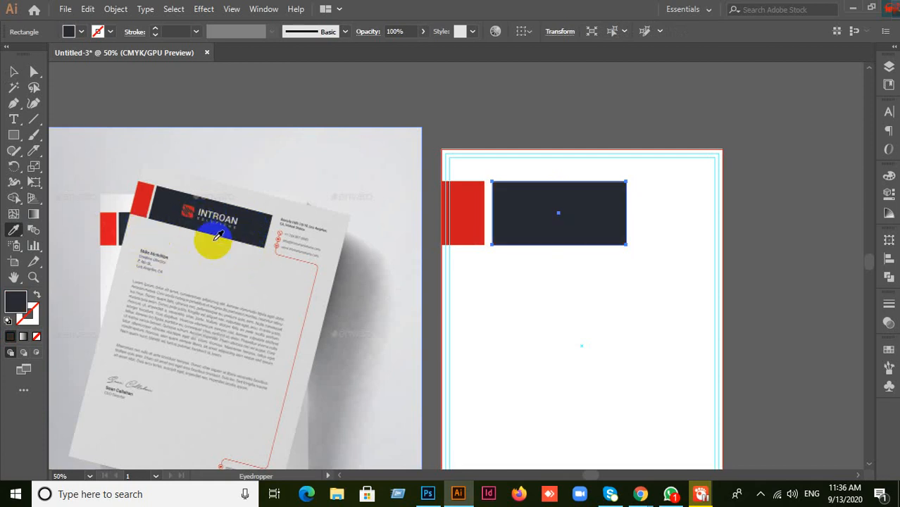
pyautogui.click(13, 71)
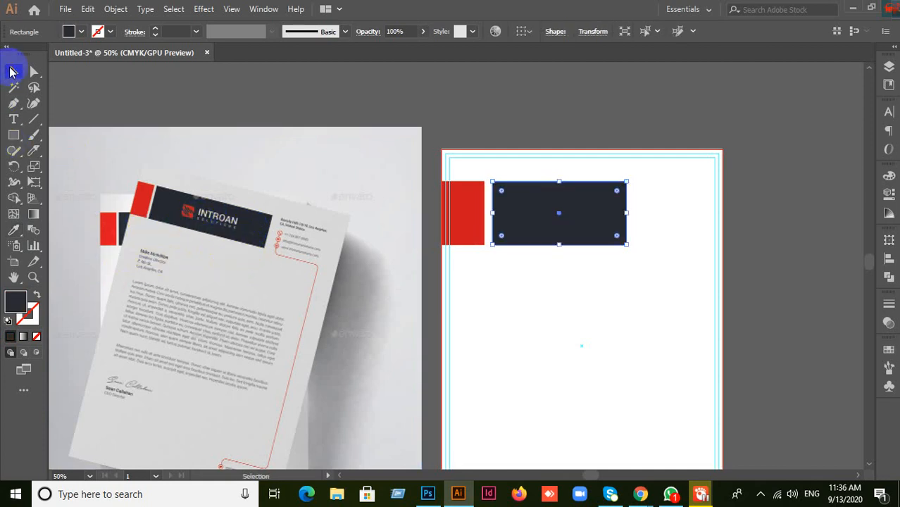
pyautogui.click(590, 307)
# Examine the reference's contact details and rounded red line against the header blocks on the page
pyautogui.scroll(2, 725, 222)
pyautogui.moveTo(369, 251); pyautogui.dragTo(653, 257)
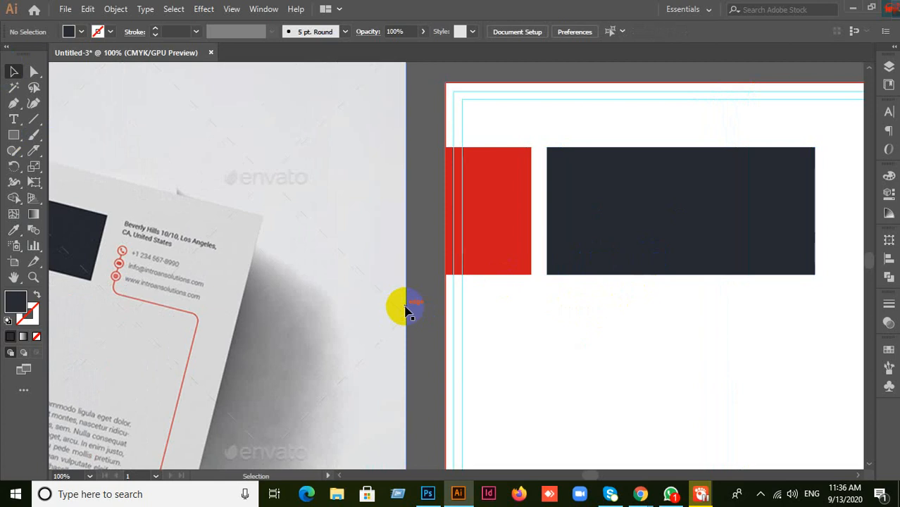
pyautogui.scroll(-2, 395, 255)
pyautogui.moveTo(345, 317); pyautogui.dragTo(357, 244)
pyautogui.scroll(2, 586, 322)
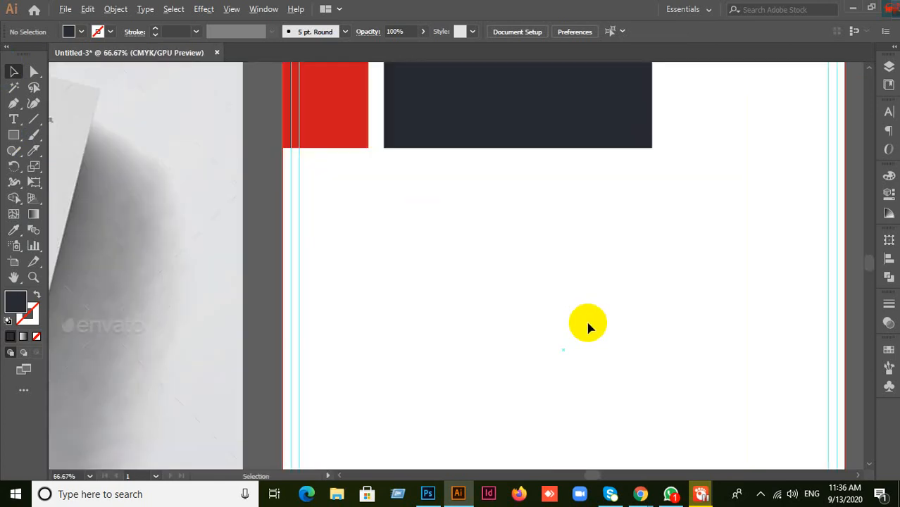
pyautogui.scroll(-1, 511, 281)
pyautogui.moveTo(423, 261); pyautogui.dragTo(494, 302)
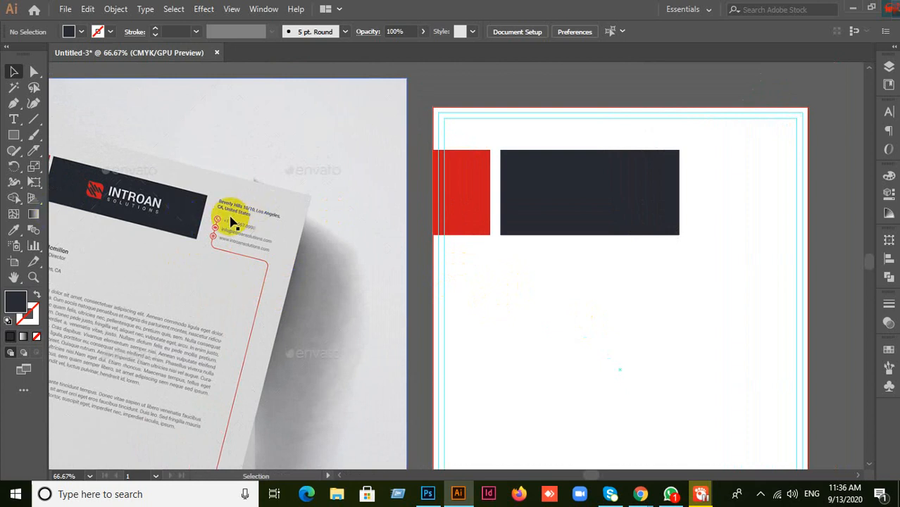
# Draw a wide rectangle on the page below the header blocks and swap its fill for a navy outline
pyautogui.scroll(3, 297, 257)
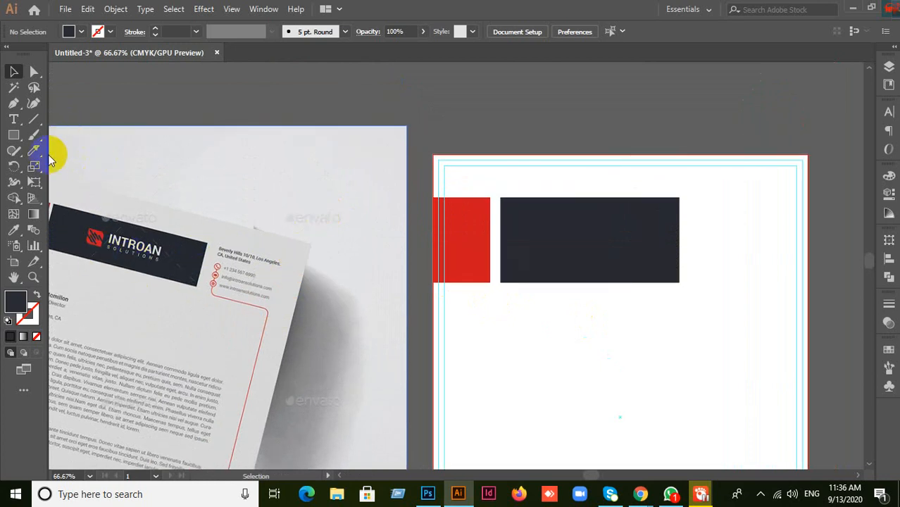
pyautogui.click(13, 137)
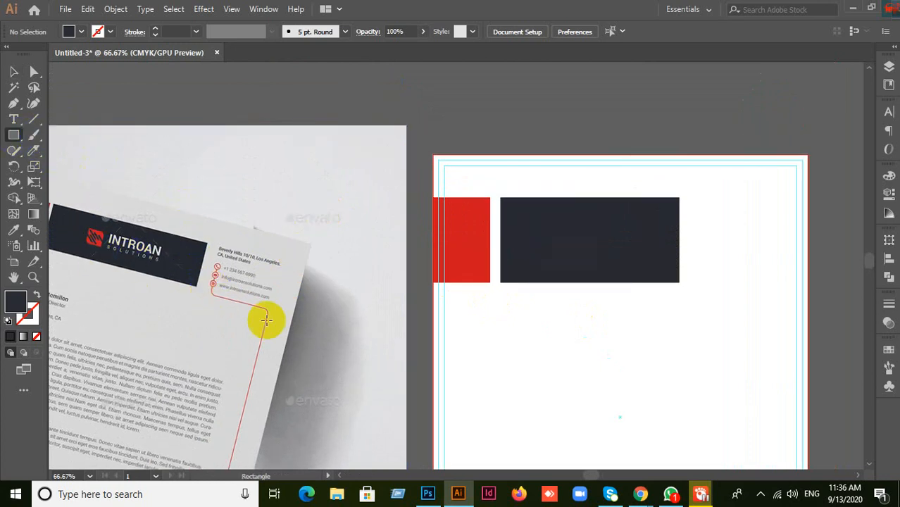
pyautogui.scroll(-5, 267, 363)
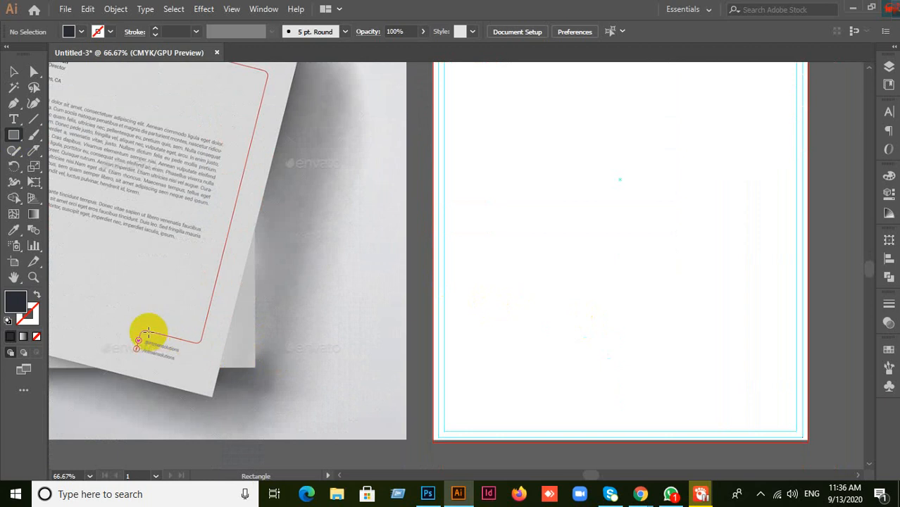
pyautogui.scroll(2, 217, 295)
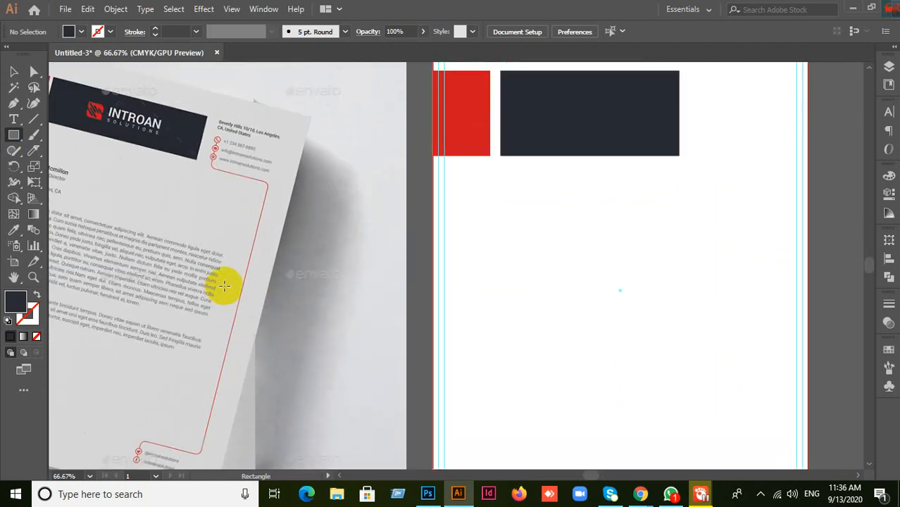
pyautogui.scroll(1, 232, 198)
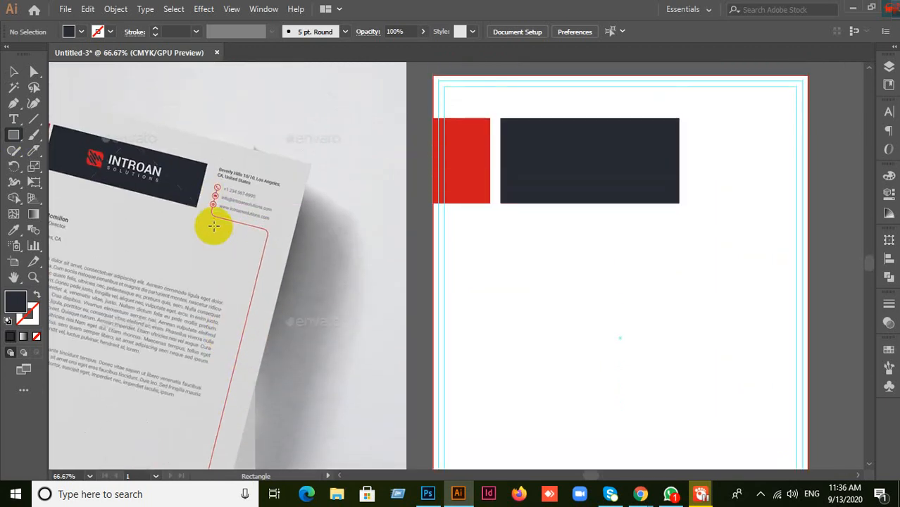
pyautogui.scroll(-2, 630, 317)
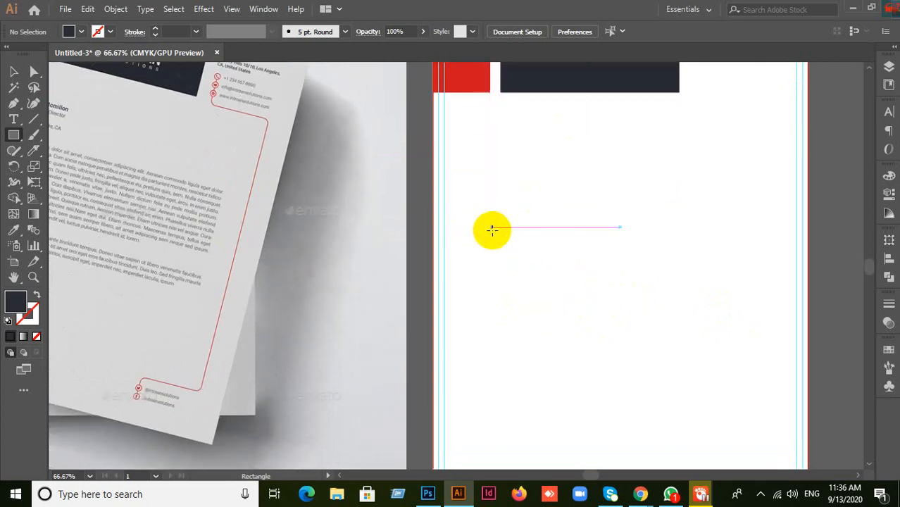
pyautogui.moveTo(490, 226)
pyautogui.mouseDown()
pyautogui.moveTo(582, 291)
pyautogui.moveTo(650, 286)
pyautogui.mouseUp()
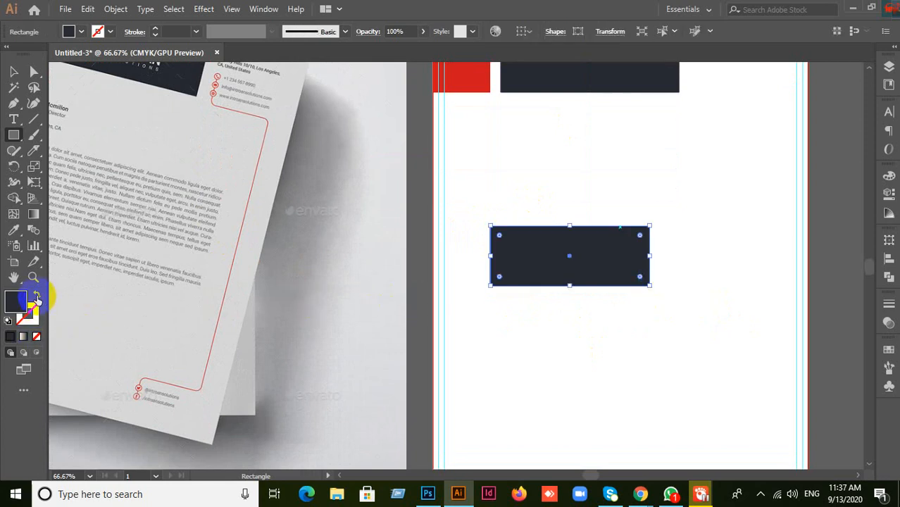
pyautogui.click(35, 298)
pyautogui.click(35, 322)
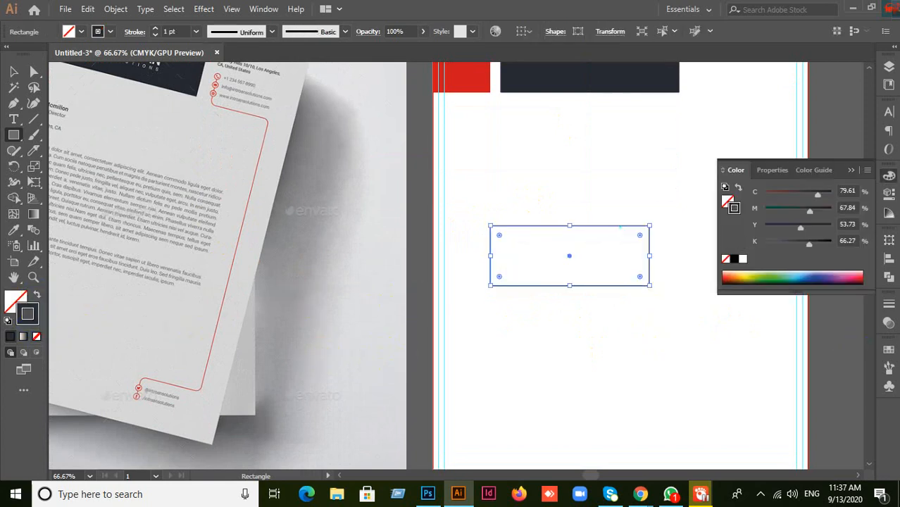
# Set the outlined rectangle's stroke weight to 5 pt and deselect it
pyautogui.click(889, 305)
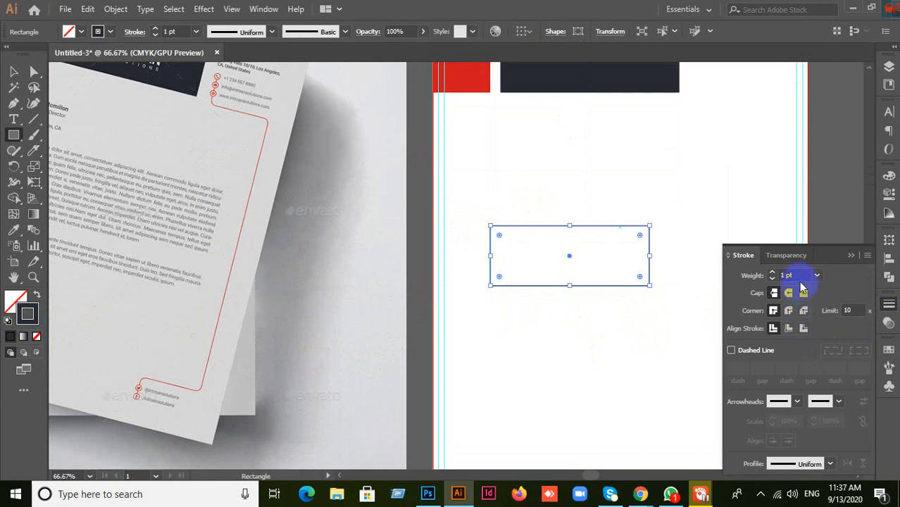
pyautogui.click(798, 275)
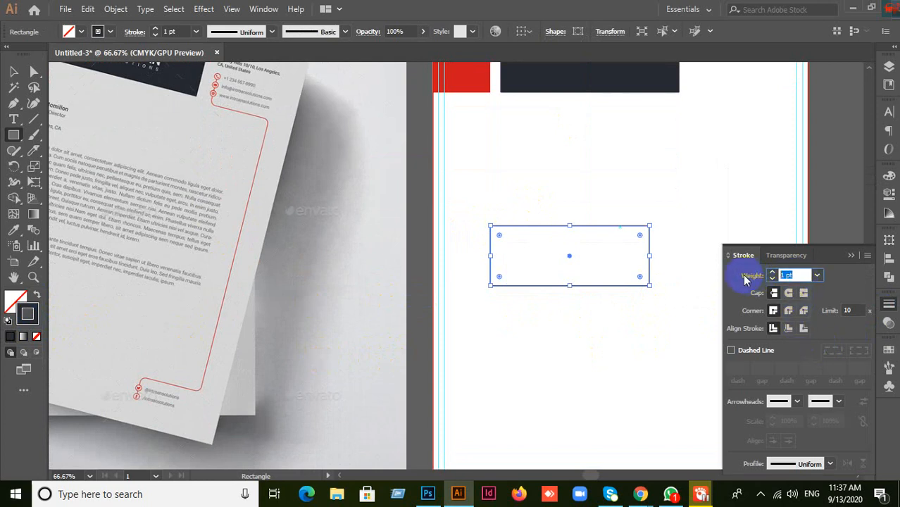
pyautogui.write('5')
pyautogui.press('Return')
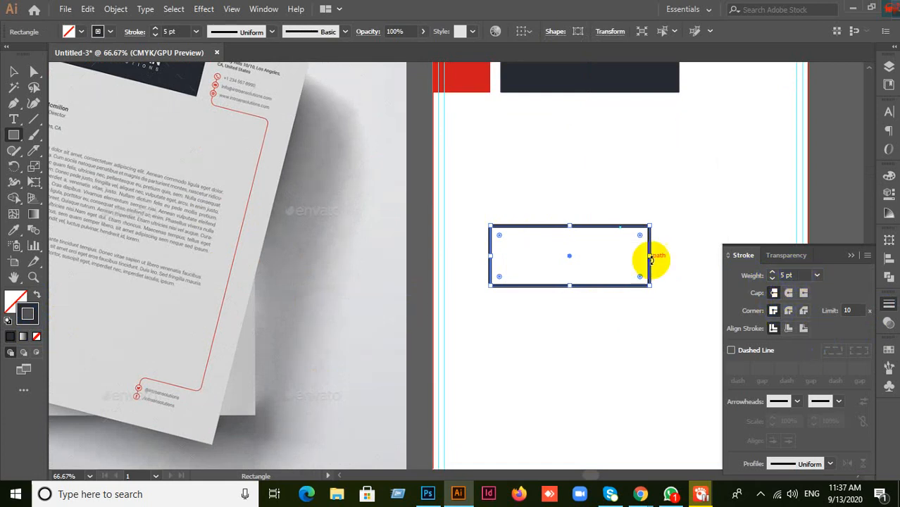
pyautogui.click(592, 354)
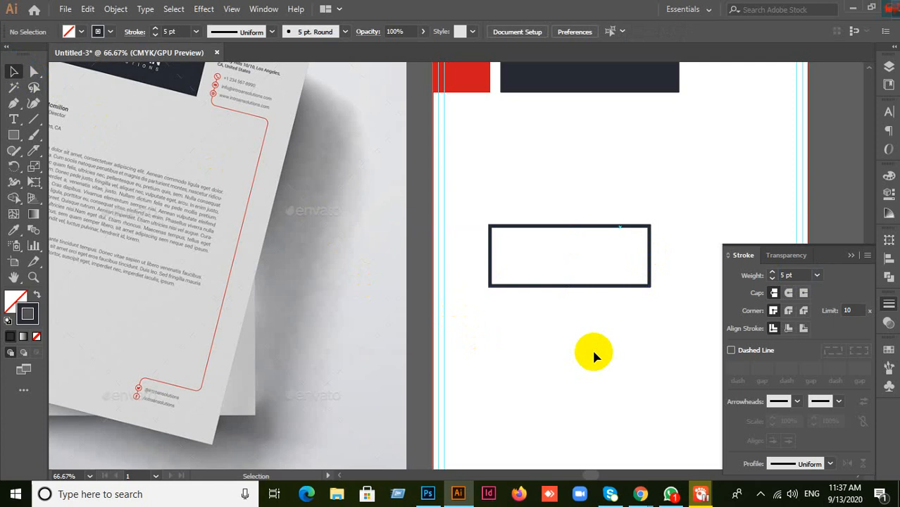
# Round only the rectangle's lower-left corner with a small radius
pyautogui.click(529, 287)
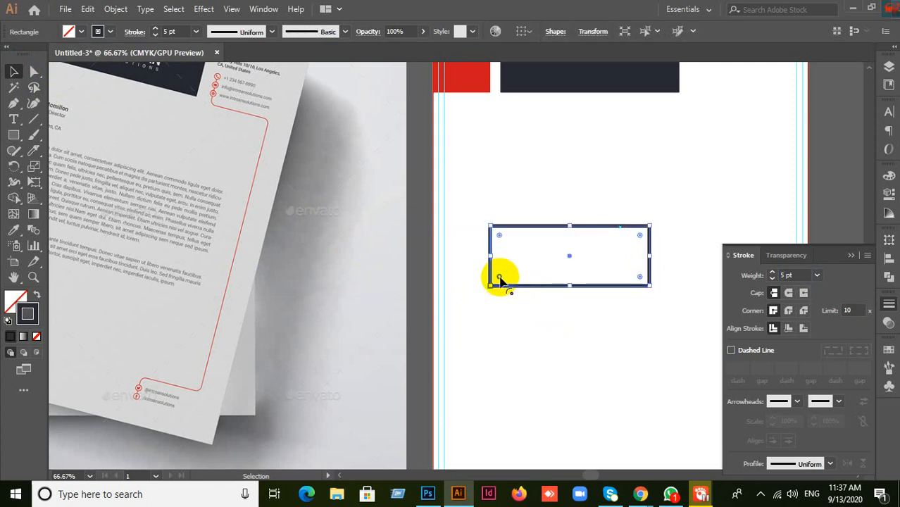
pyautogui.moveTo(501, 280)
pyautogui.mouseDown()
pyautogui.moveTo(511, 268)
pyautogui.moveTo(503, 274)
pyautogui.mouseUp()
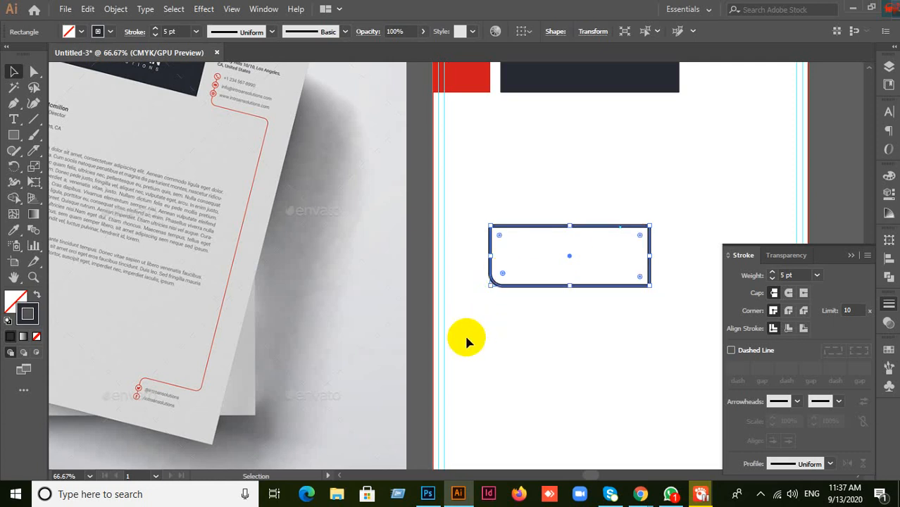
pyautogui.click(585, 390)
pyautogui.click(542, 285)
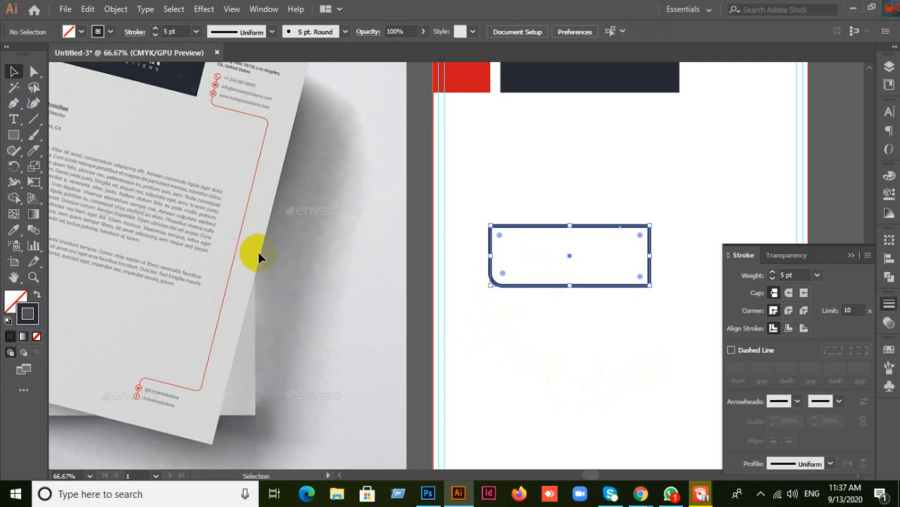
# Cut the outline at its upper-left and lower-right corners with the Scissors tool and delete the upper and right sides
pyautogui.click(34, 166)
pyautogui.click(34, 150)
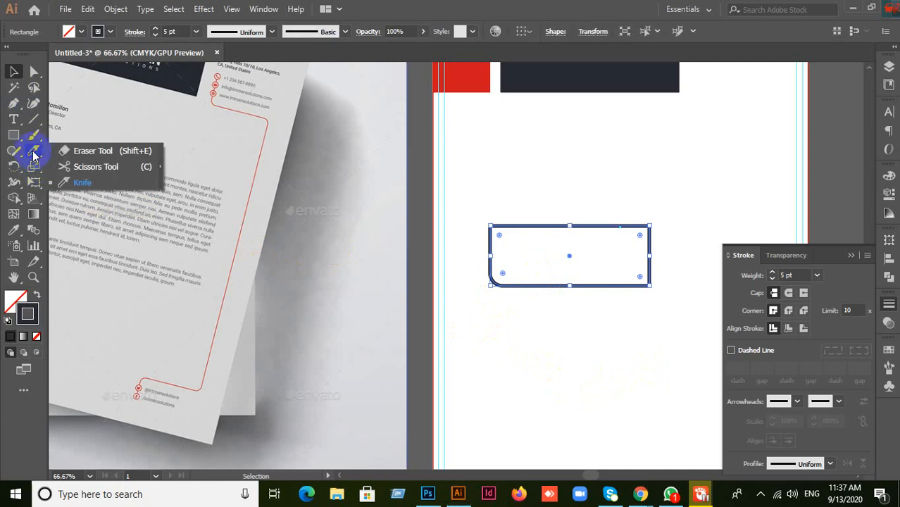
pyautogui.click(91, 166)
pyautogui.click(499, 225)
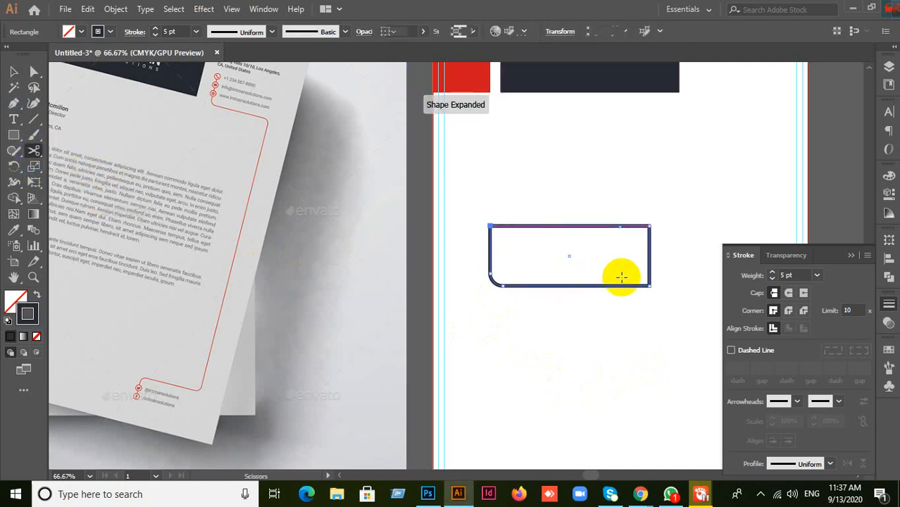
pyautogui.click(645, 284)
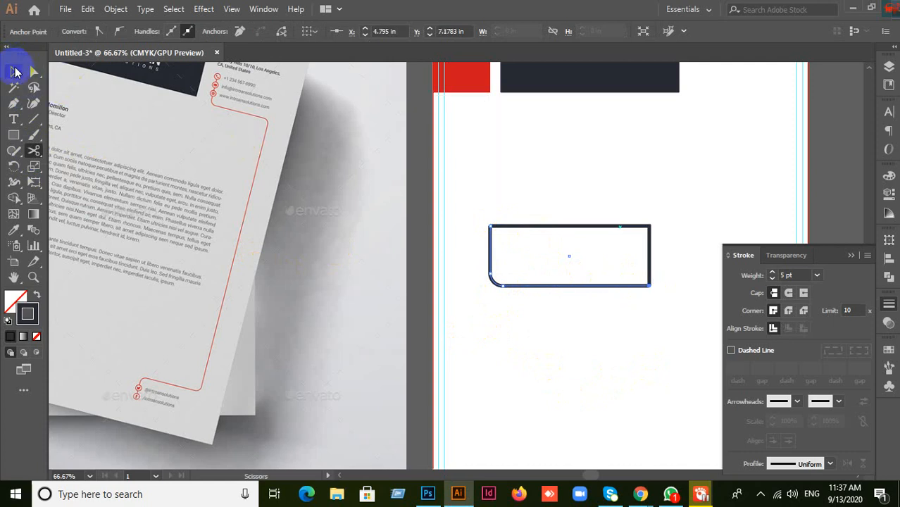
pyautogui.click(14, 71)
pyautogui.click(531, 383)
pyautogui.moveTo(595, 253); pyautogui.dragTo(630, 198)
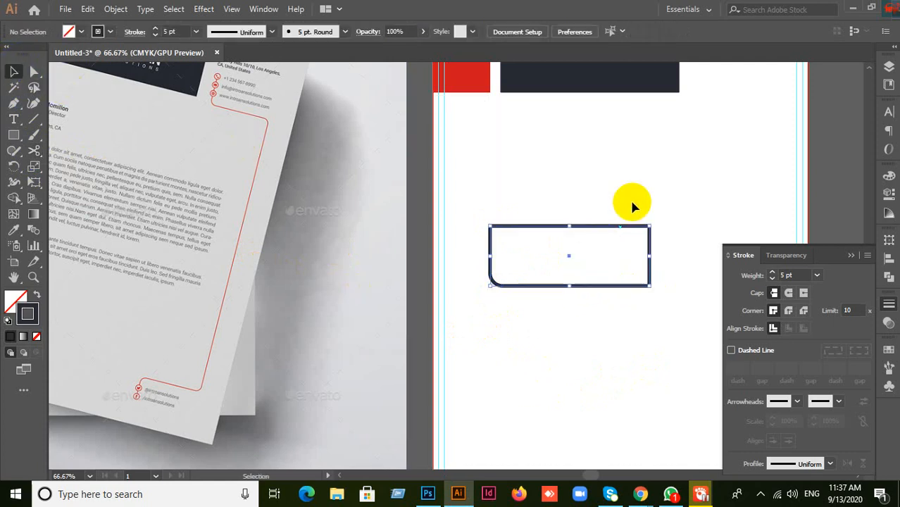
pyautogui.press('Delete')
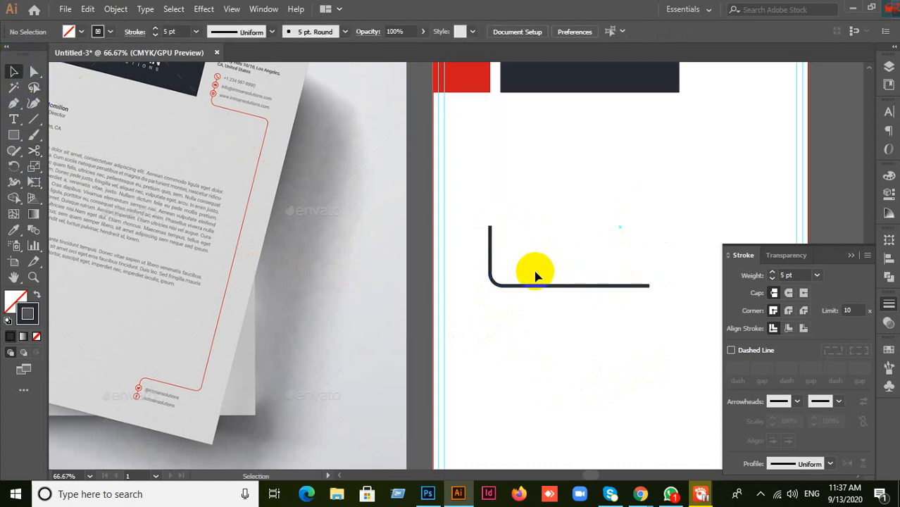
# Nudge the L-shaped line up and left, duplicate it below, and reflect the copy across the horizontal axis
pyautogui.moveTo(537, 284); pyautogui.dragTo(529, 272)
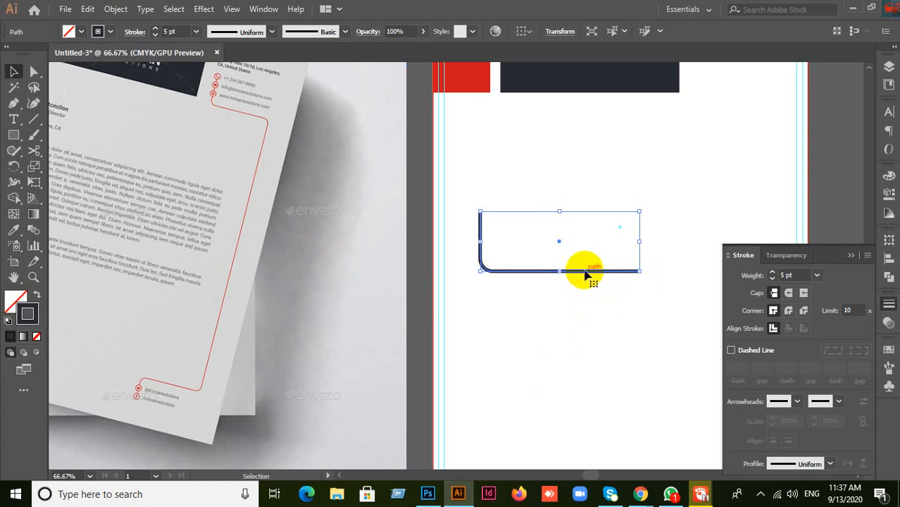
pyautogui.moveTo(584, 274); pyautogui.dragTo(575, 354)
pyautogui.rightClick(575, 354)
pyautogui.moveTo(614, 270)
pyautogui.click(751, 320)
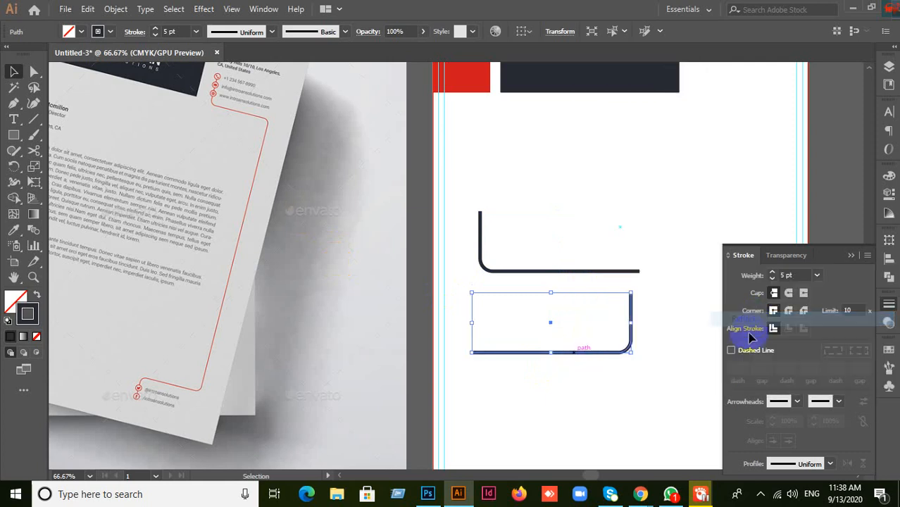
pyautogui.click(653, 167)
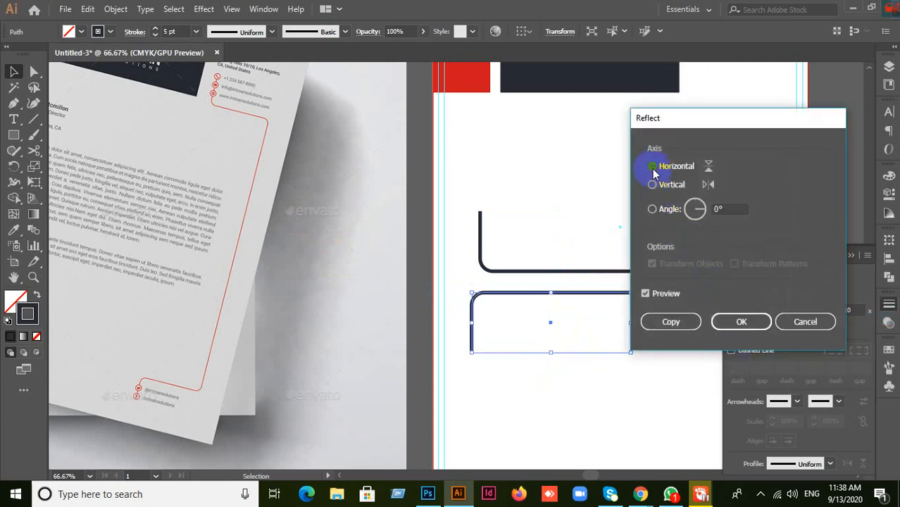
pyautogui.click(741, 322)
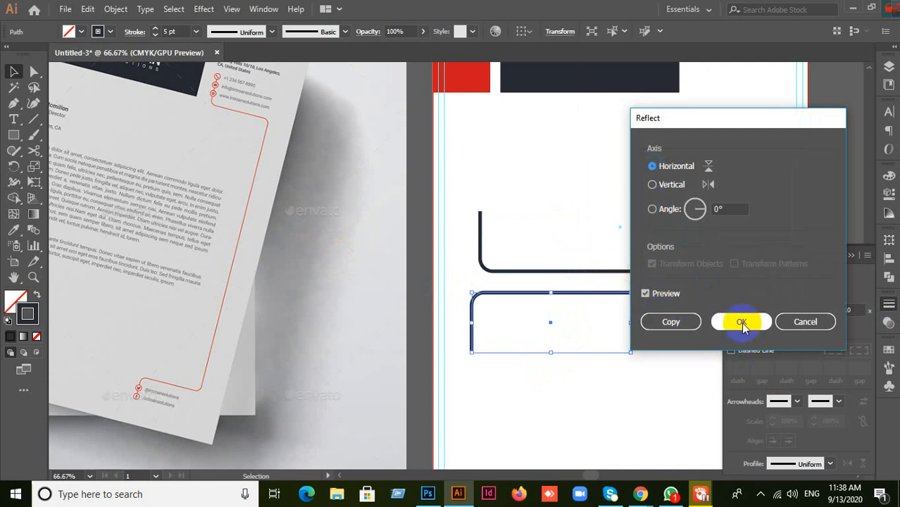
# Reflect the duplicated line across the vertical axis so its rounded corner is at the upper right
pyautogui.rightClick(510, 292)
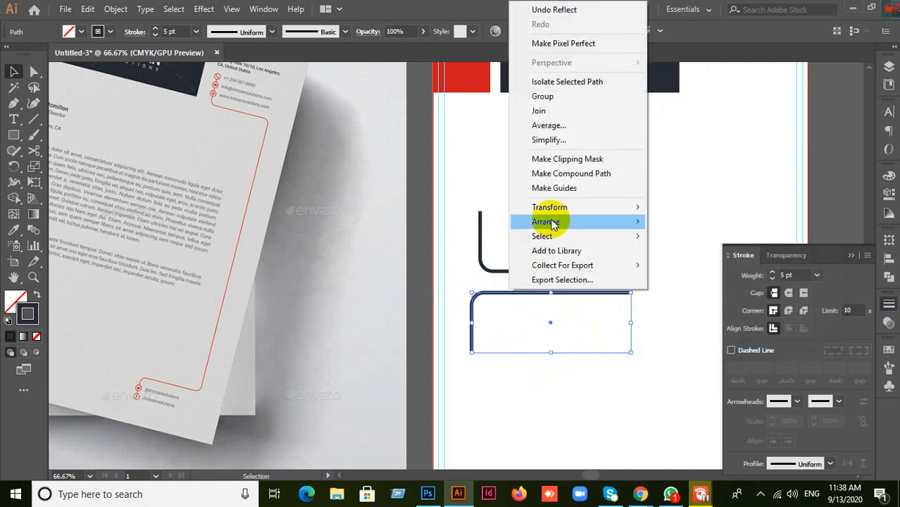
pyautogui.moveTo(572, 215)
pyautogui.click(677, 254)
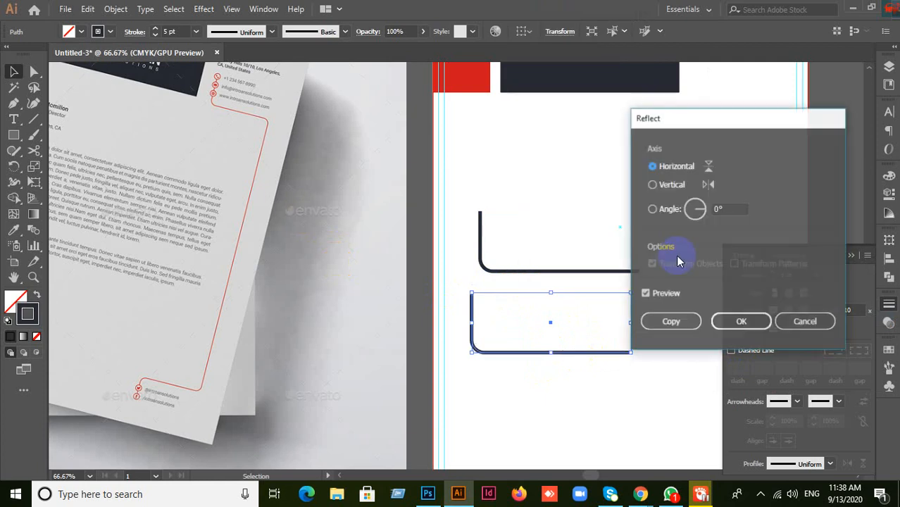
pyautogui.click(661, 183)
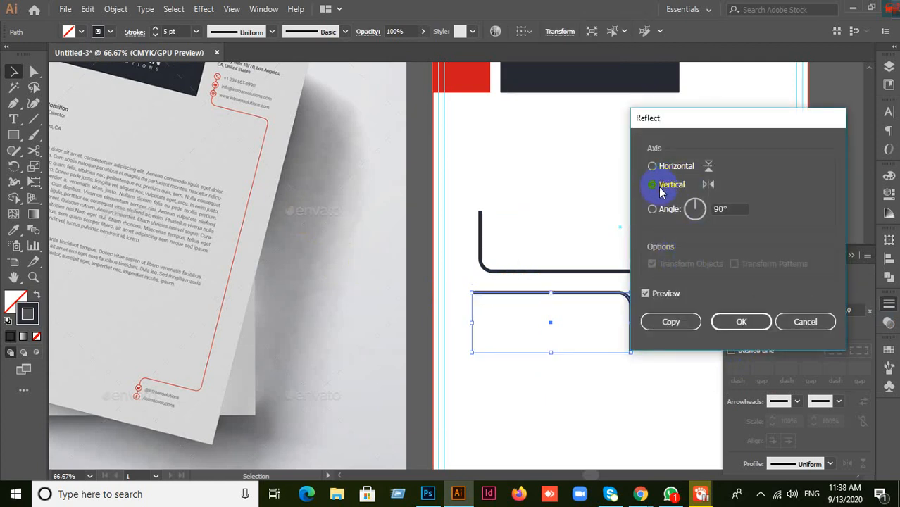
pyautogui.click(741, 322)
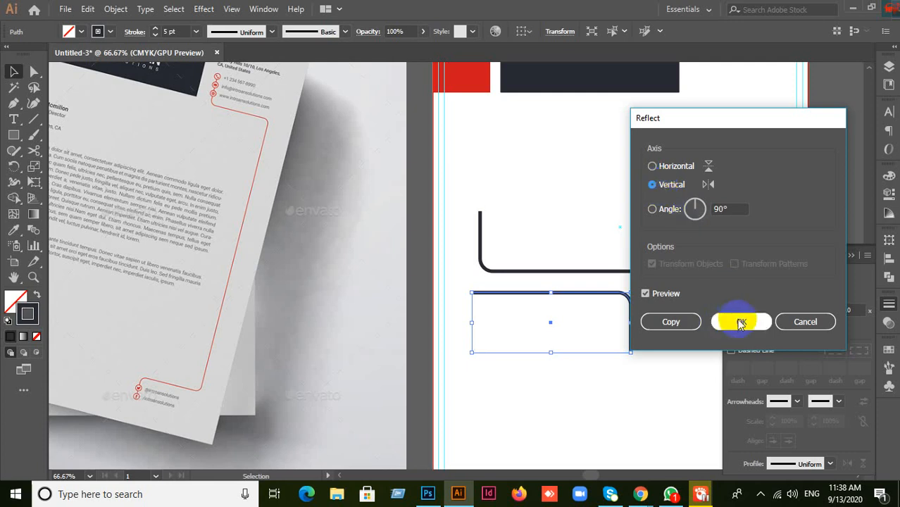
# Move the reflected copy so its horizontal segment overlaps the original's, forming one continuous stepped line with two rounded corners
pyautogui.click(599, 400)
pyautogui.moveTo(592, 393); pyautogui.dragTo(482, 382)
pyautogui.moveTo(402, 322); pyautogui.dragTo(460, 298)
pyautogui.moveTo(418, 364); pyautogui.dragTo(414, 396)
pyautogui.click(410, 401)
pyautogui.hotkey('ctrl', 'z')
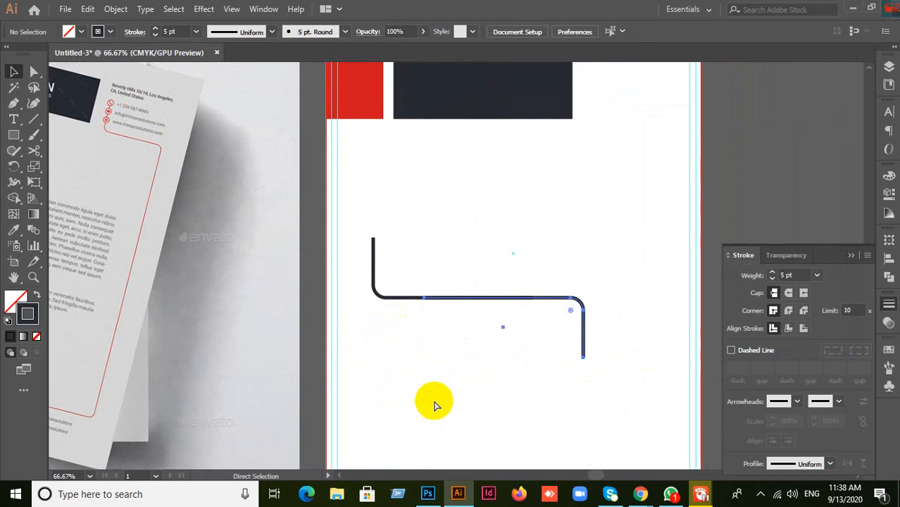
# Select both line pieces and try aligning them to their vertical centers
pyautogui.click(405, 391)
pyautogui.moveTo(402, 412); pyautogui.dragTo(468, 253)
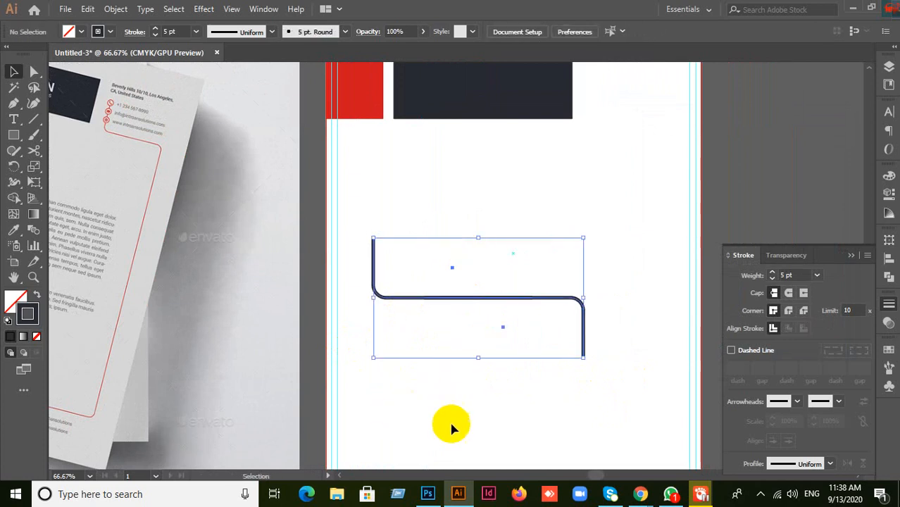
pyautogui.click(888, 305)
pyautogui.click(889, 306)
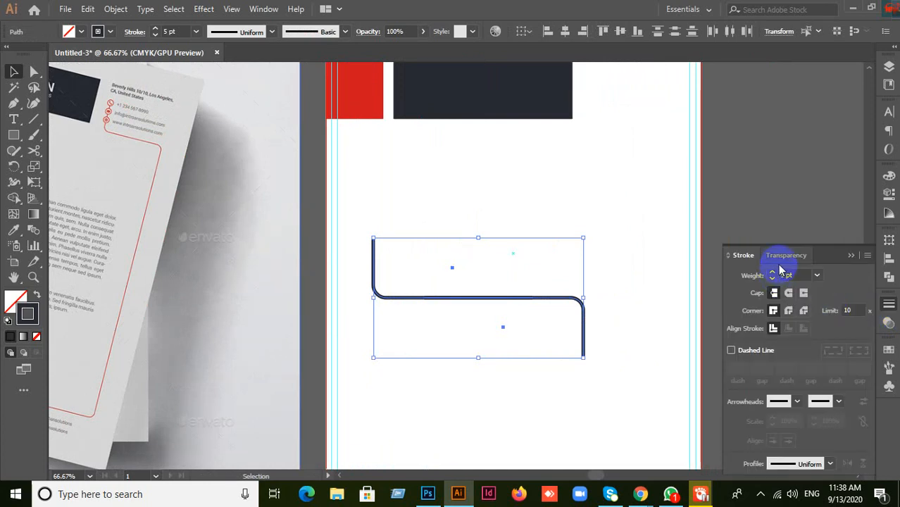
pyautogui.click(890, 259)
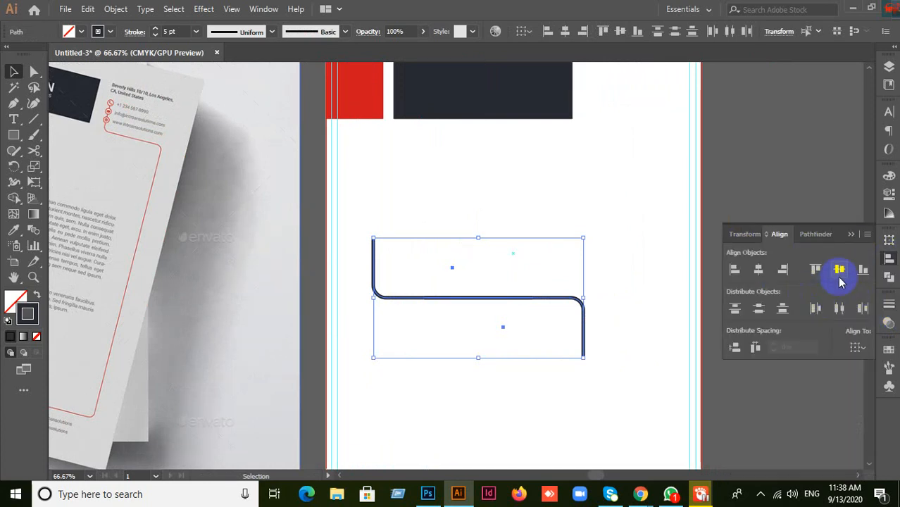
pyautogui.click(836, 271)
pyautogui.hotkey('ctrl', 'z')
# Inspect the overlap of the two line pieces up close and select both pieces together
pyautogui.click(519, 412)
pyautogui.scroll(3, 461, 336)
pyautogui.scroll(5, 458, 271)
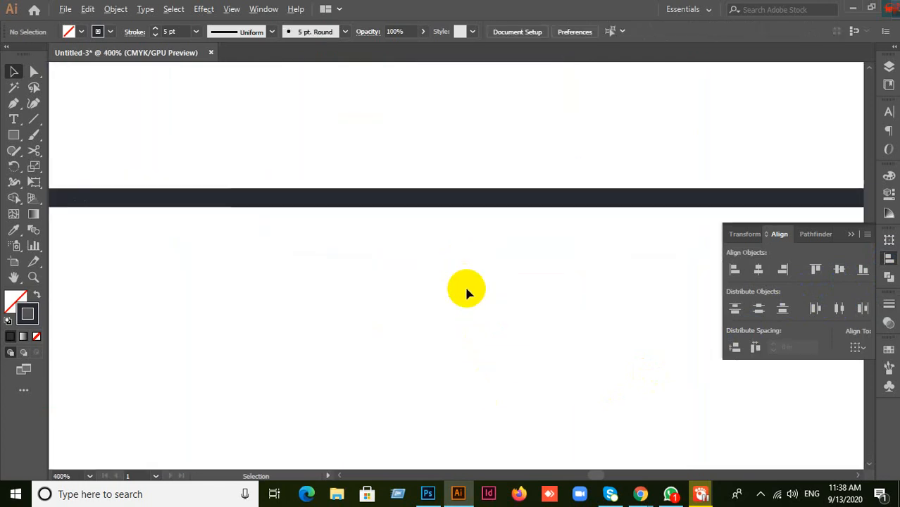
pyautogui.scroll(-5, 436, 335)
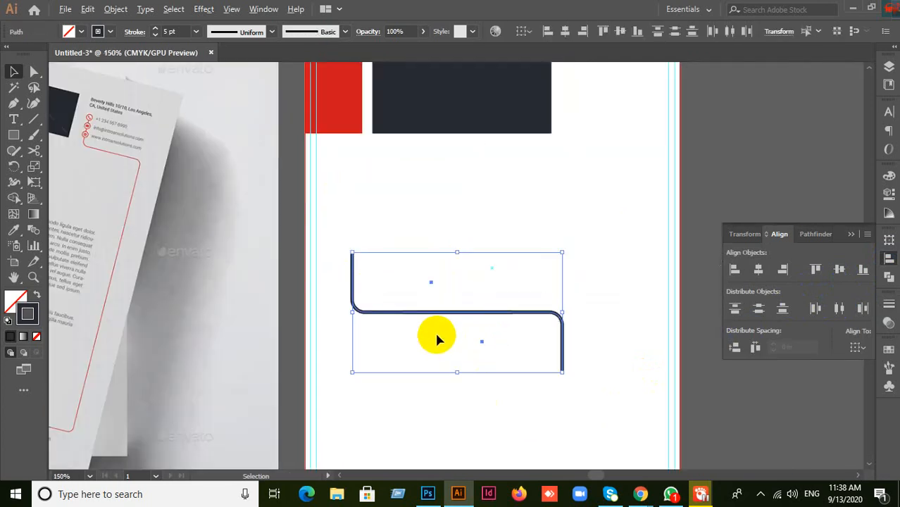
pyautogui.moveTo(473, 410); pyautogui.dragTo(590, 352)
pyautogui.scroll(-1, 579, 360)
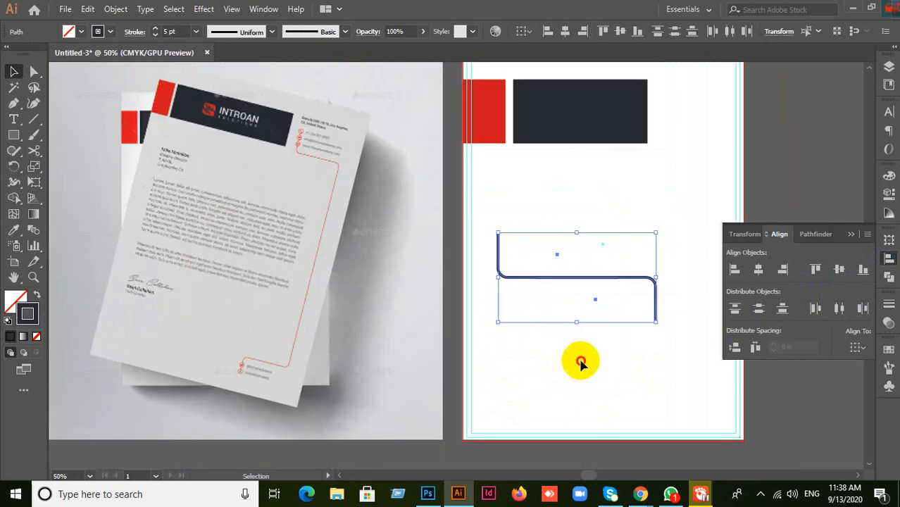
# Duplicate the two-piece stepped line to the page's upper-right corner and reposition the original in the blank area below the header blocks
pyautogui.click(578, 359)
pyautogui.moveTo(542, 331); pyautogui.dragTo(588, 209)
pyautogui.hotkey('ctrl', 'z')
pyautogui.click(590, 277)
pyautogui.scroll(1, 571, 248)
pyautogui.click(607, 209)
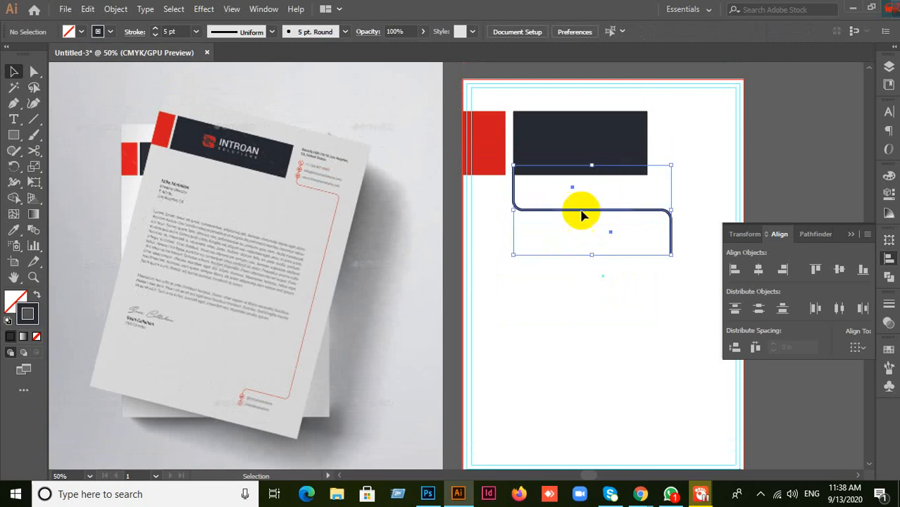
pyautogui.moveTo(577, 214); pyautogui.dragTo(737, 117)
pyautogui.click(579, 255)
pyautogui.moveTo(556, 197); pyautogui.dragTo(584, 277)
pyautogui.click(601, 395)
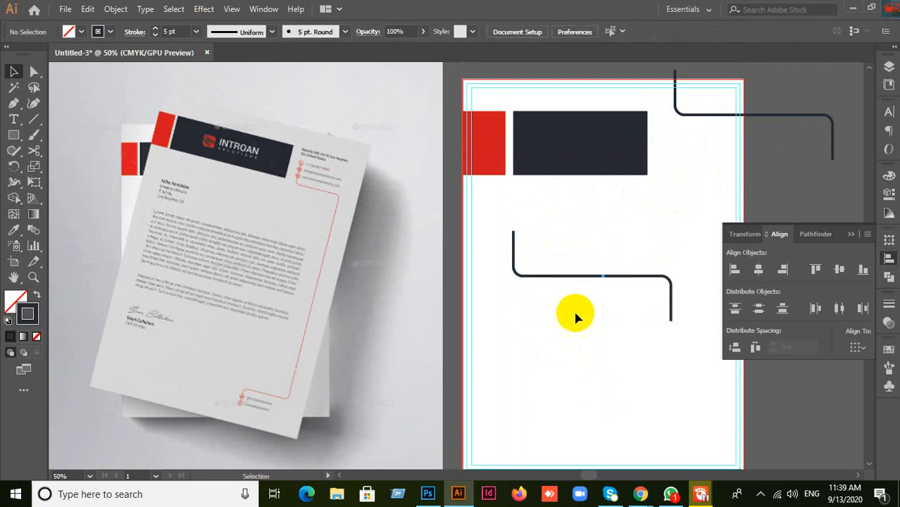
# Try to unite the two pieces of the stepped line with Pathfinder
pyautogui.moveTo(553, 237); pyautogui.dragTo(604, 304)
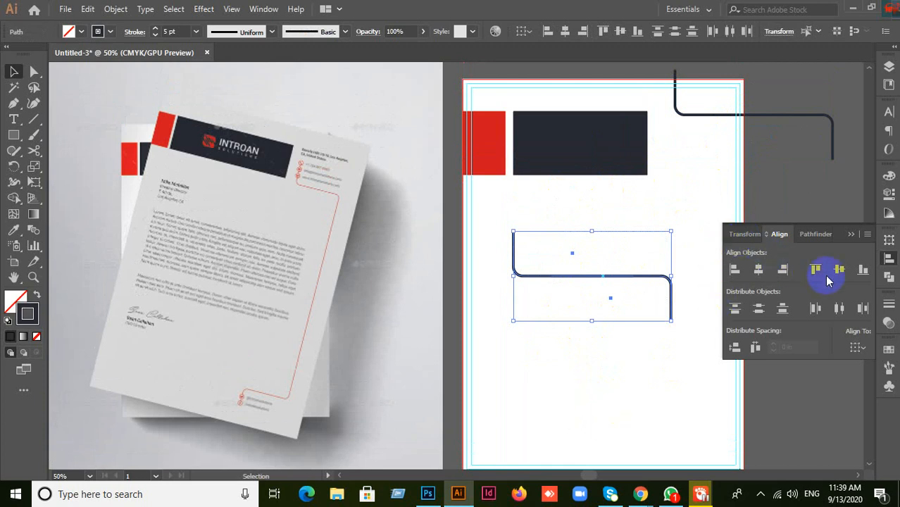
pyautogui.click(816, 234)
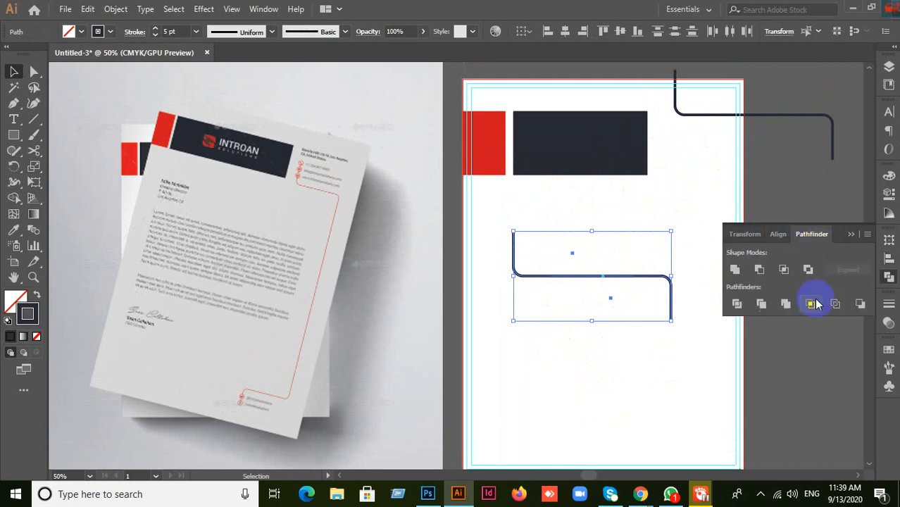
pyautogui.keyDown('alt'); pyautogui.click(734, 269); pyautogui.keyUp('alt')
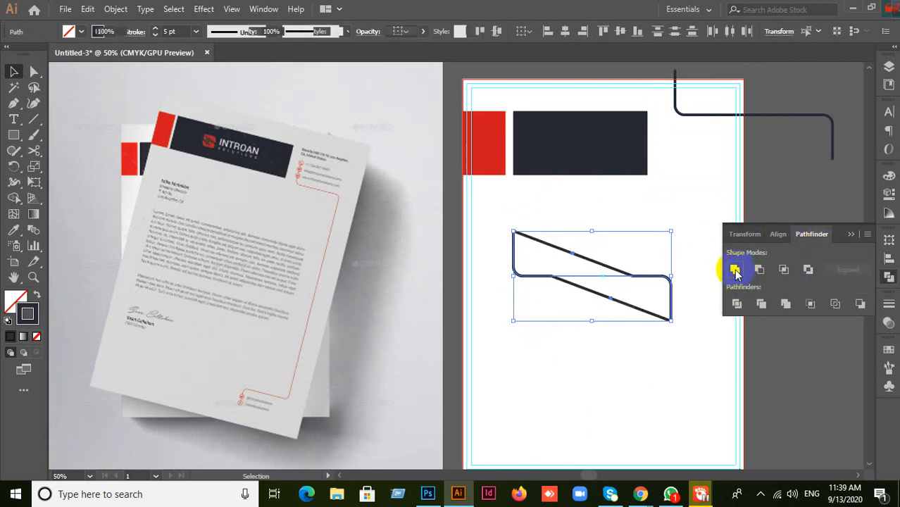
pyautogui.click(868, 298)
pyautogui.click(633, 351)
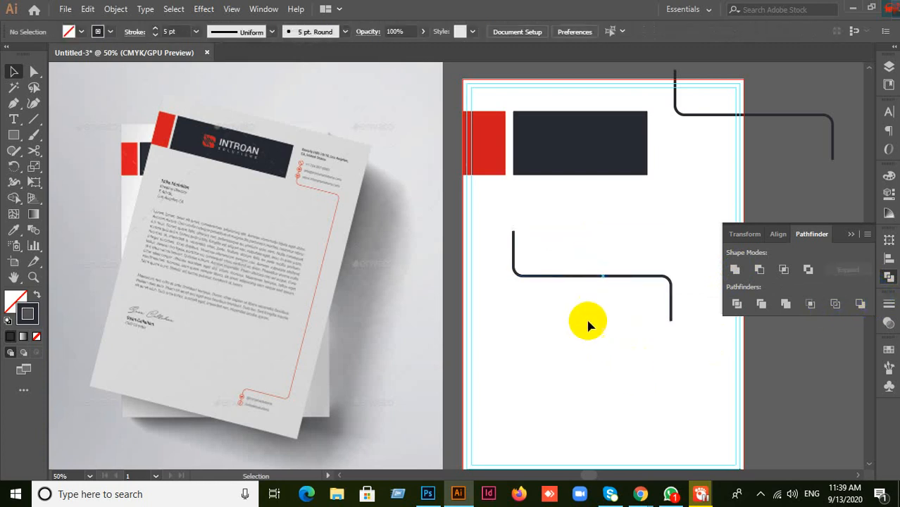
# Expand the fill and stroke of both stepped line pieces into outlined shapes and select them together
pyautogui.moveTo(537, 241); pyautogui.dragTo(683, 368)
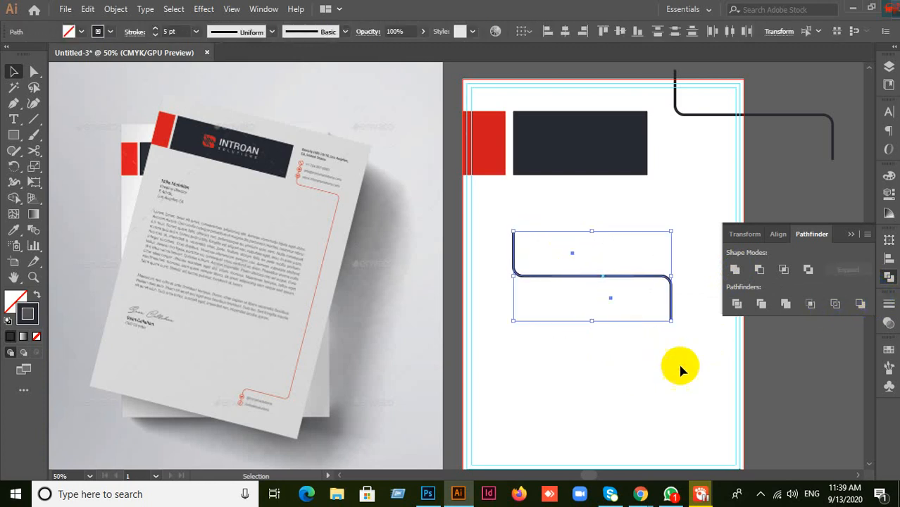
pyautogui.click(116, 9)
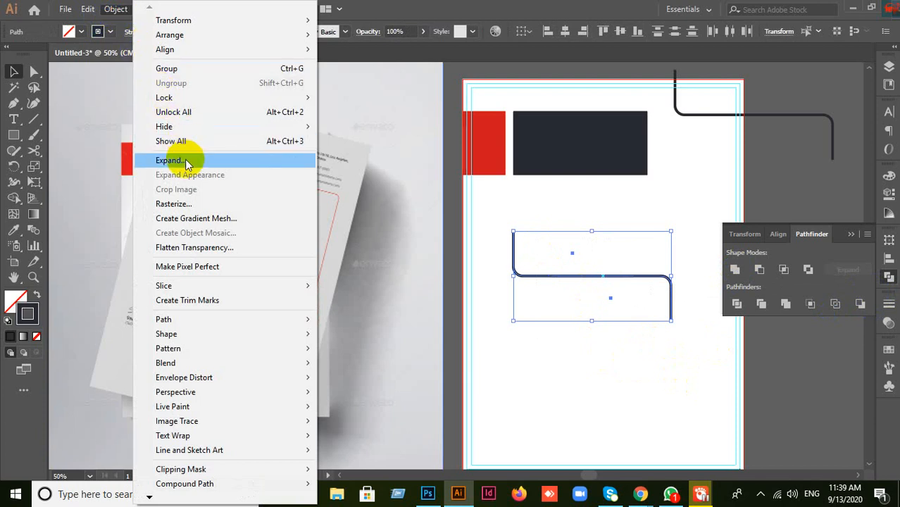
pyautogui.click(187, 163)
pyautogui.click(425, 318)
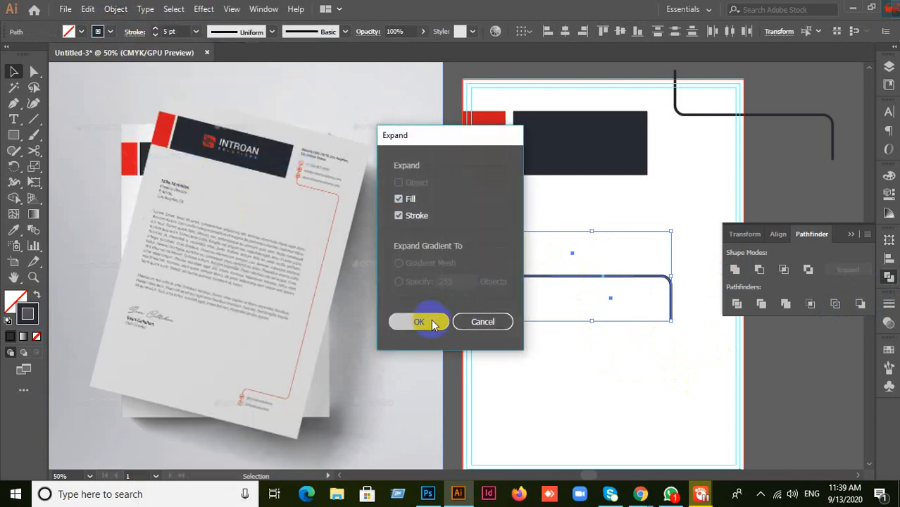
pyautogui.click(661, 403)
pyautogui.moveTo(537, 247); pyautogui.dragTo(633, 327)
pyautogui.click(622, 356)
pyautogui.moveTo(585, 250); pyautogui.dragTo(628, 324)
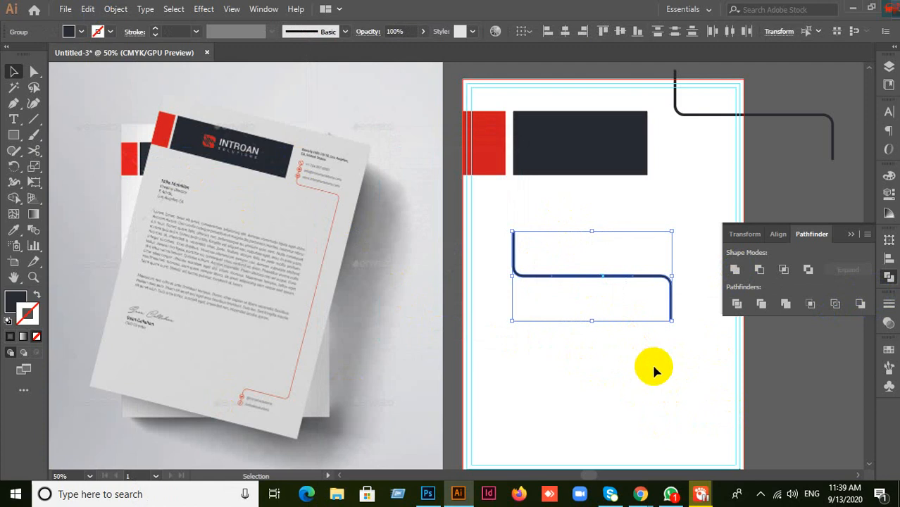
pyautogui.scroll(-2, 651, 366)
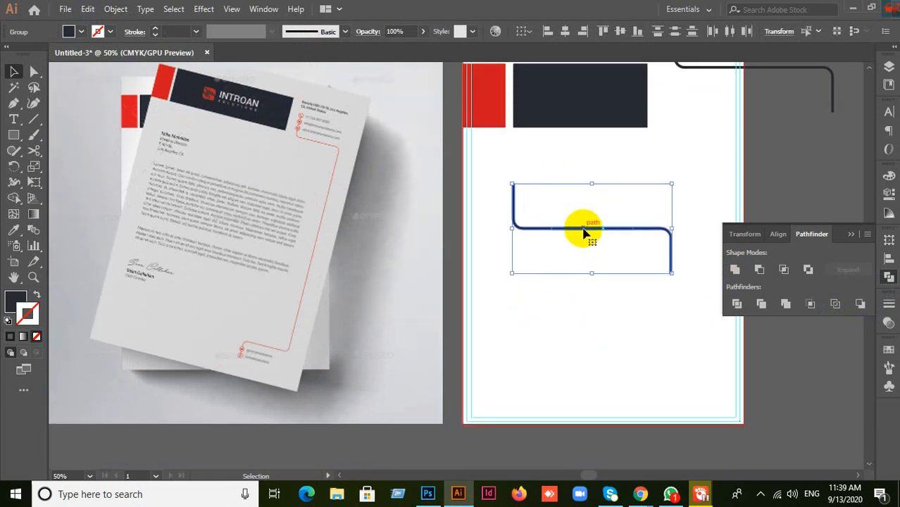
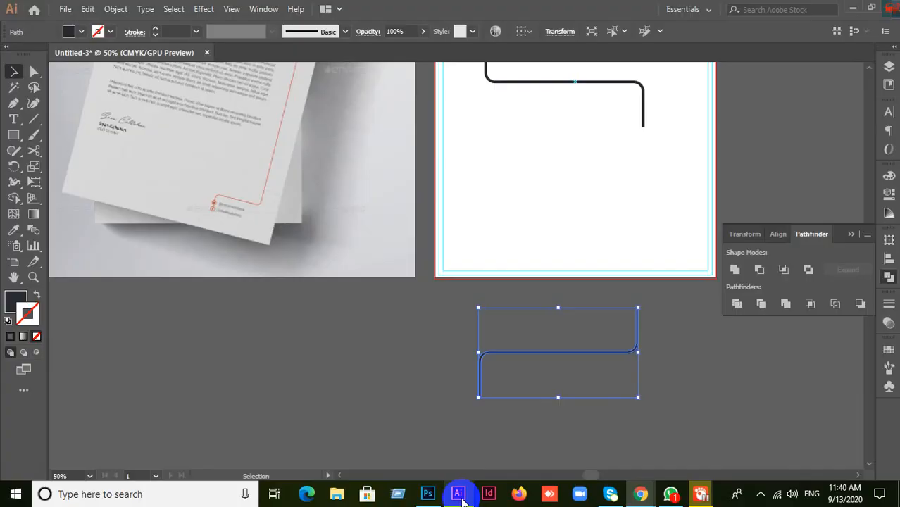
# Shift the stepped line slightly up and left, and align it with its mirrored copy below the page by their horizontal centers
pyautogui.scroll(2, 398, 384)
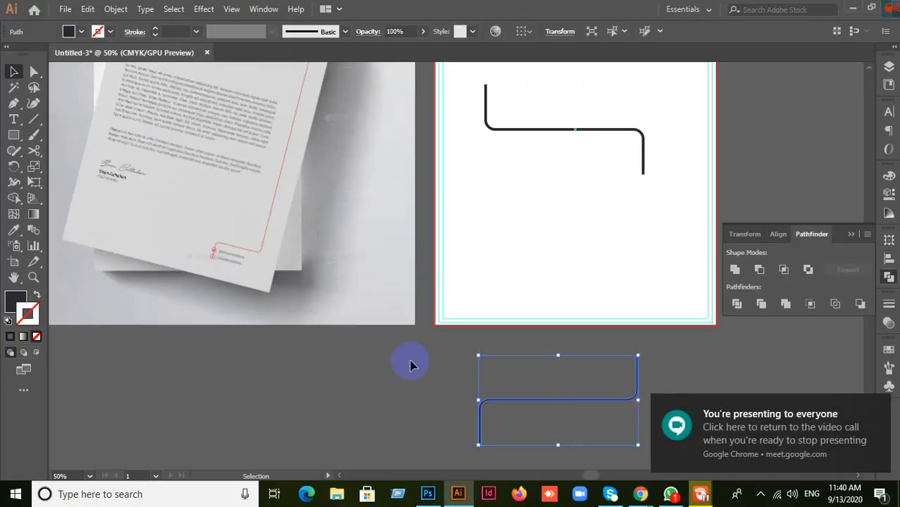
pyautogui.moveTo(517, 119); pyautogui.dragTo(582, 210)
pyautogui.moveTo(553, 138); pyautogui.dragTo(525, 120)
pyautogui.click(502, 227)
pyautogui.moveTo(553, 218); pyautogui.dragTo(636, 446)
pyautogui.click(778, 234)
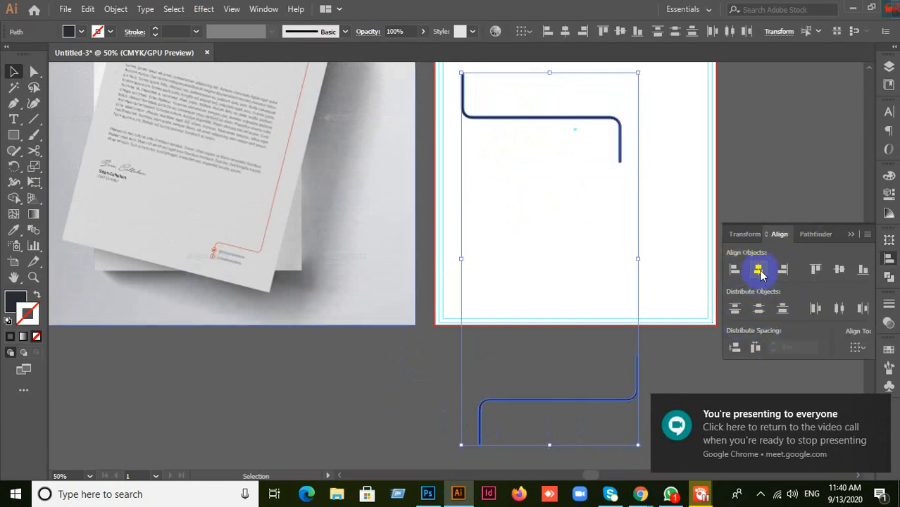
pyautogui.click(759, 269)
pyautogui.click(476, 316)
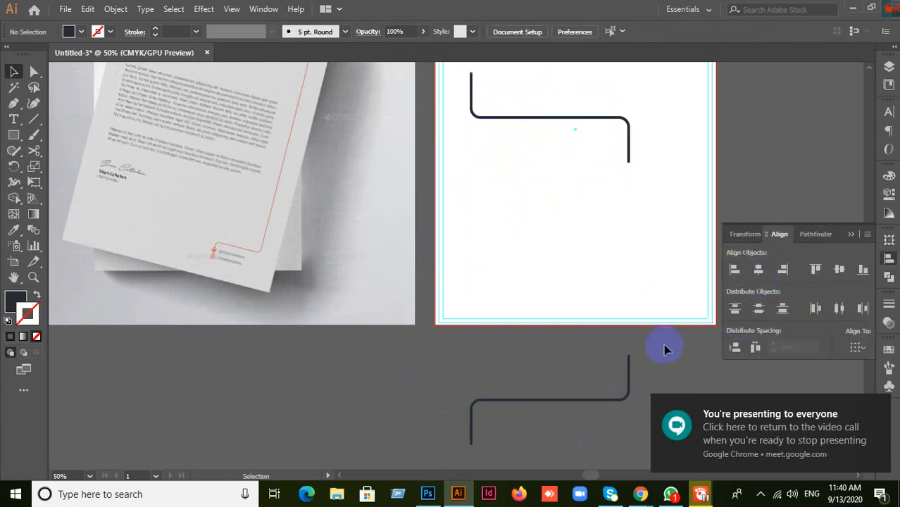
pyautogui.moveTo(675, 306); pyautogui.dragTo(622, 303)
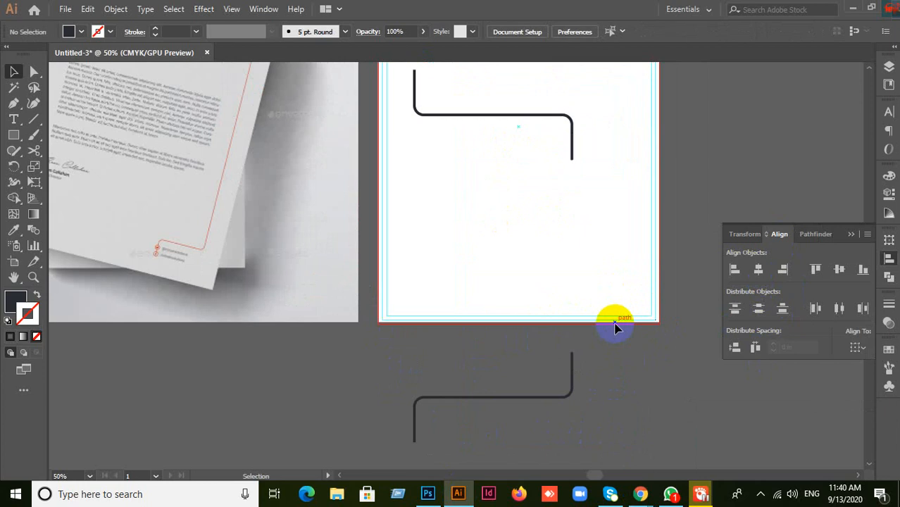
pyautogui.press('a')
pyautogui.moveTo(549, 141); pyautogui.dragTo(597, 200)
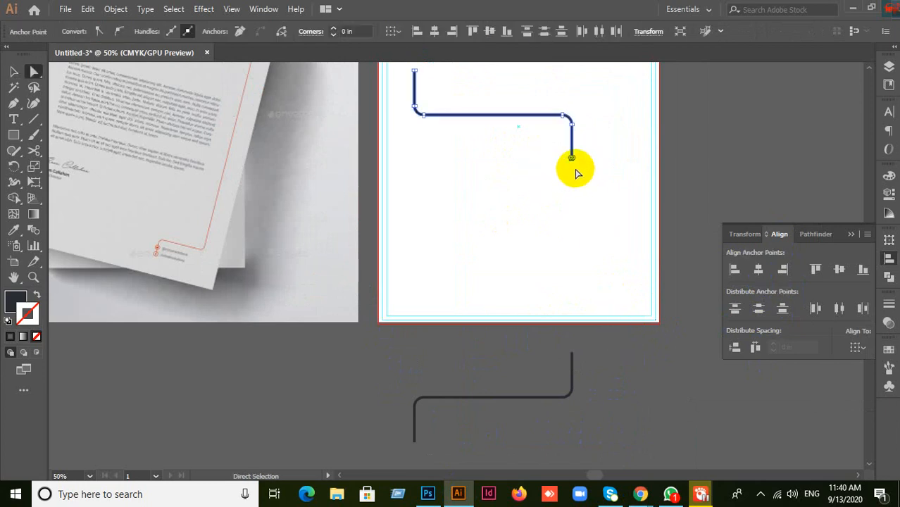
pyautogui.scroll(1, 576, 176)
pyautogui.scroll(-3, 599, 241)
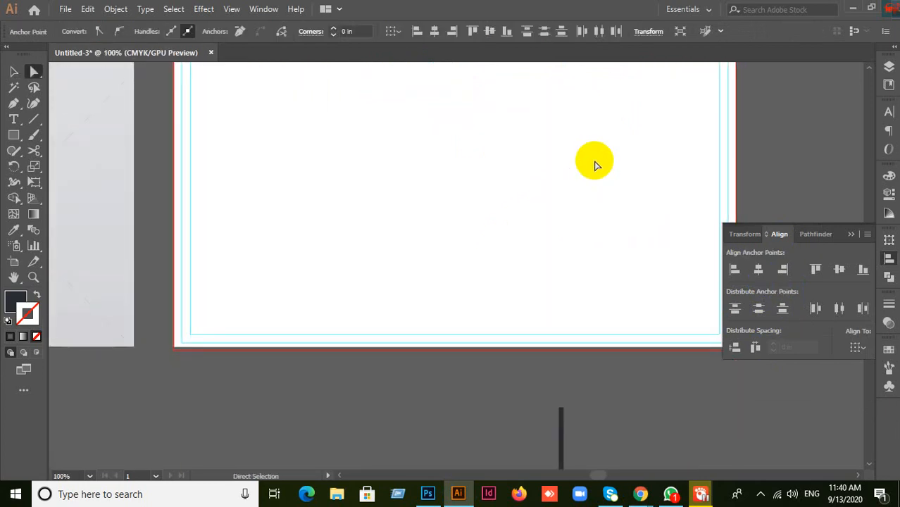
pyautogui.scroll(-1, 595, 164)
pyautogui.scroll(1, 644, 184)
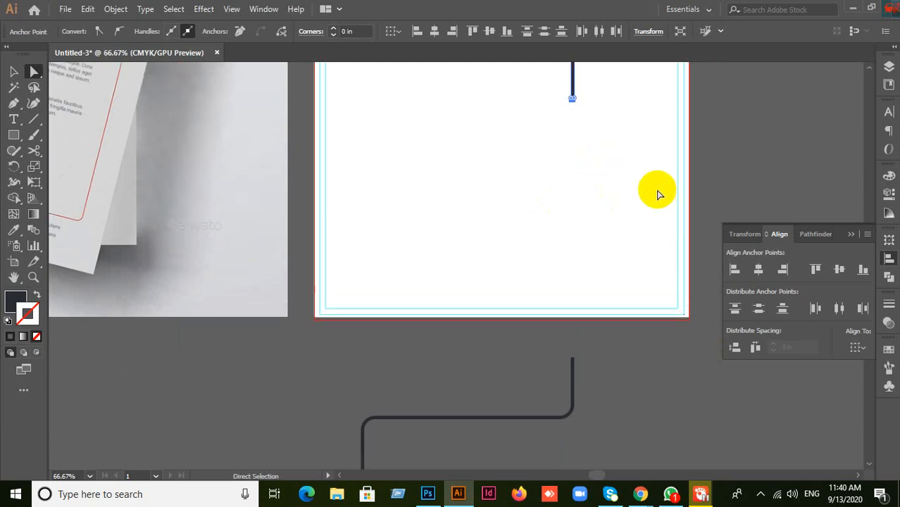
pyautogui.click(13, 71)
pyautogui.click(595, 147)
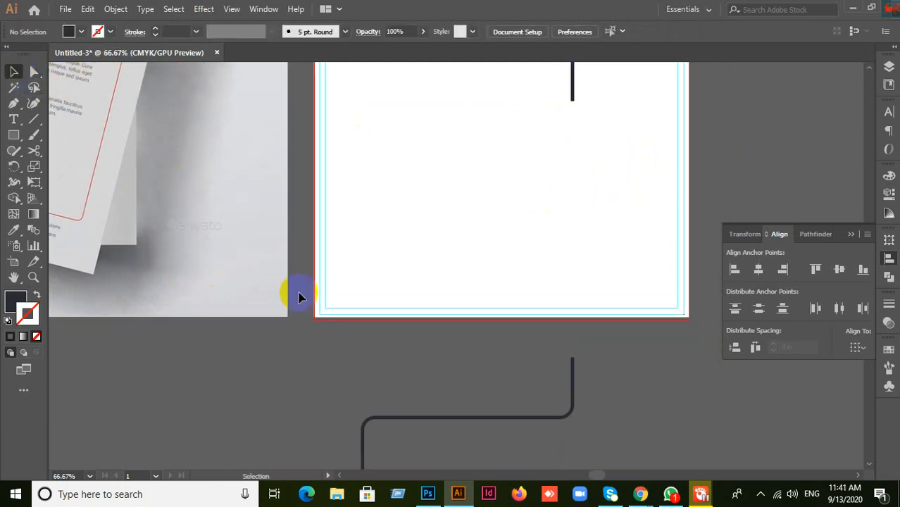
pyautogui.scroll(1, 493, 321)
pyautogui.press('z')
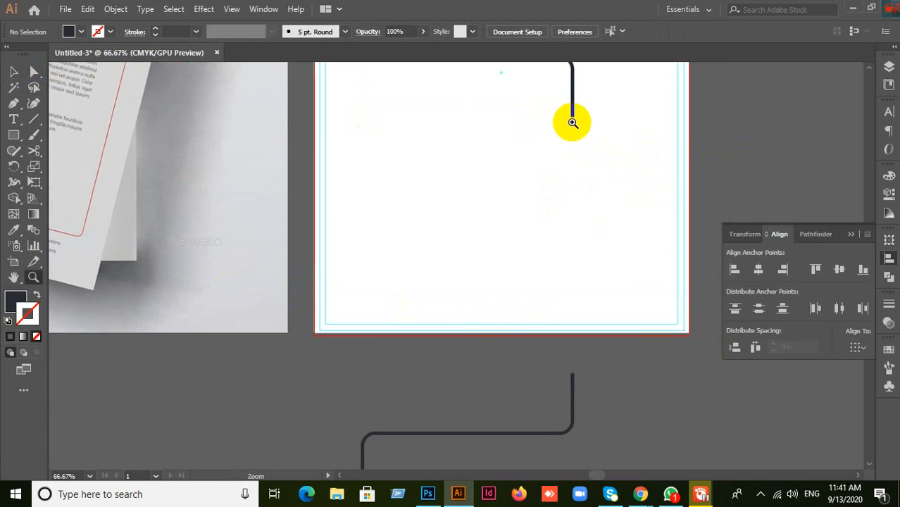
pyautogui.press('a')
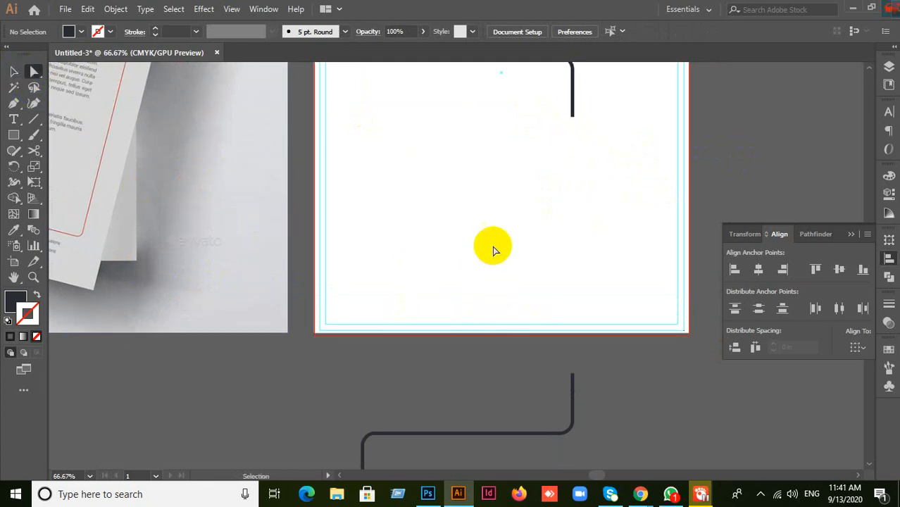
pyautogui.click(573, 116)
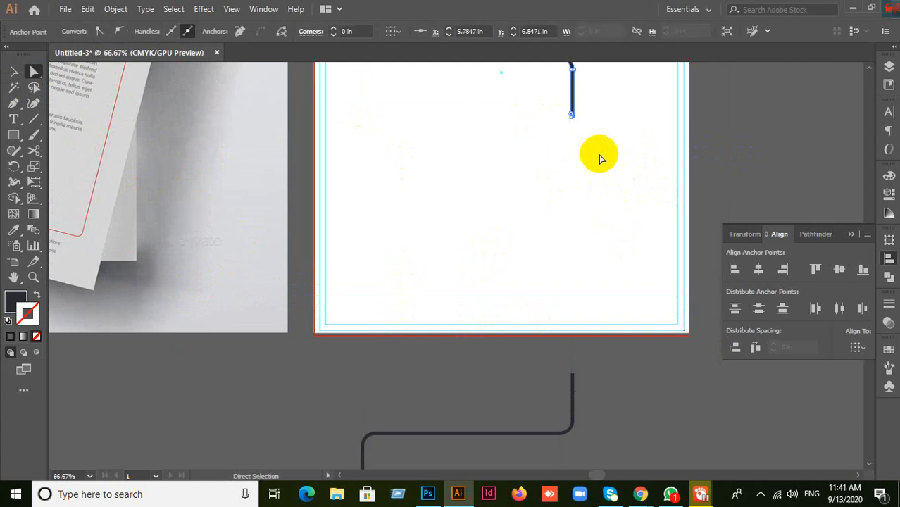
pyautogui.hotkey('ctrl', '+')
pyautogui.click(13, 72)
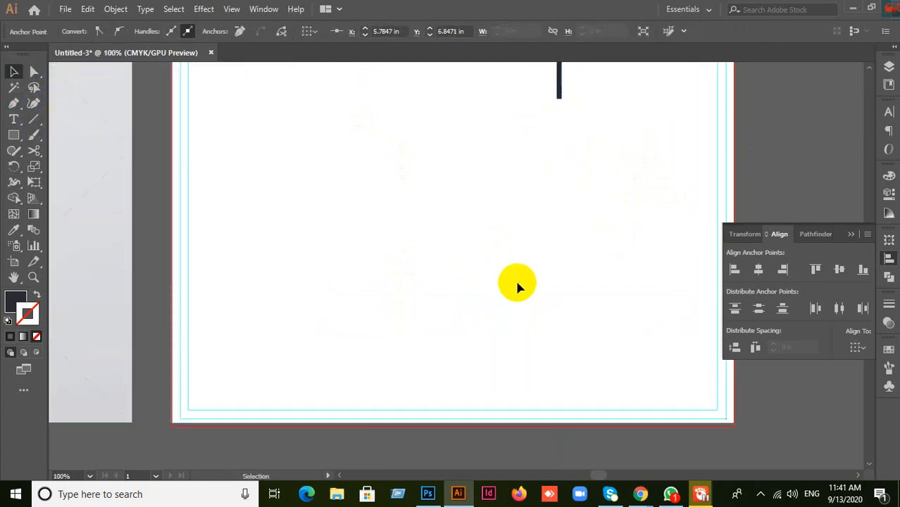
pyautogui.click(514, 279)
pyautogui.hotkey('ctrl', '-')
pyautogui.hotkey('ctrl', '-')
pyautogui.hotkey('ctrl', '-')
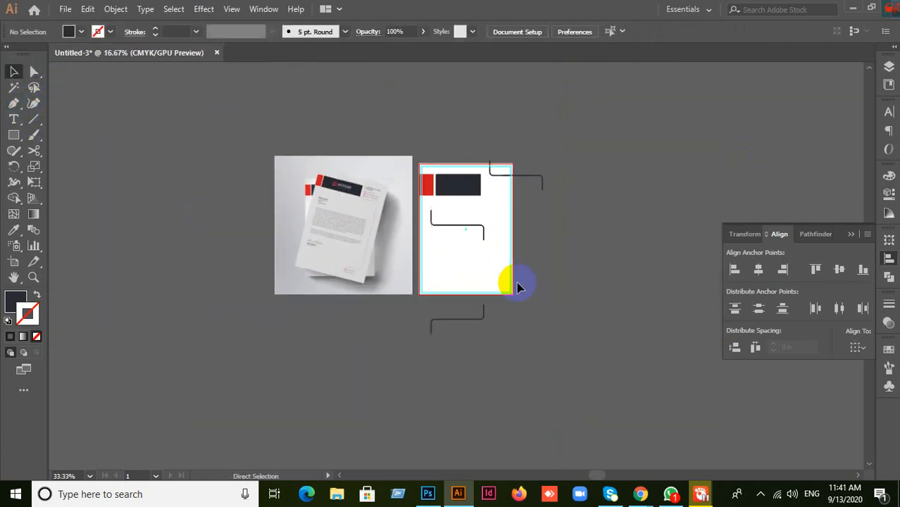
pyautogui.hotkey('ctrl', '+')
pyautogui.hotkey('ctrl', '+')
pyautogui.hotkey('ctrl', '+')
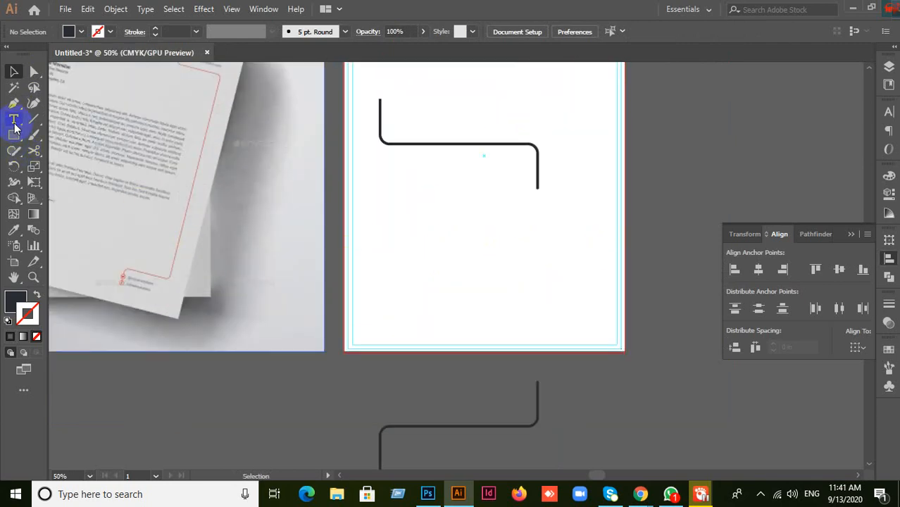
# Lengthen the stepped line's lower vertical segment by moving only its bottom end anchor points straight down
pyautogui.press('a')
pyautogui.moveTo(530, 188)
pyautogui.mouseDown()
pyautogui.moveTo(559, 203)
pyautogui.moveTo(542, 200)
pyautogui.mouseUp()
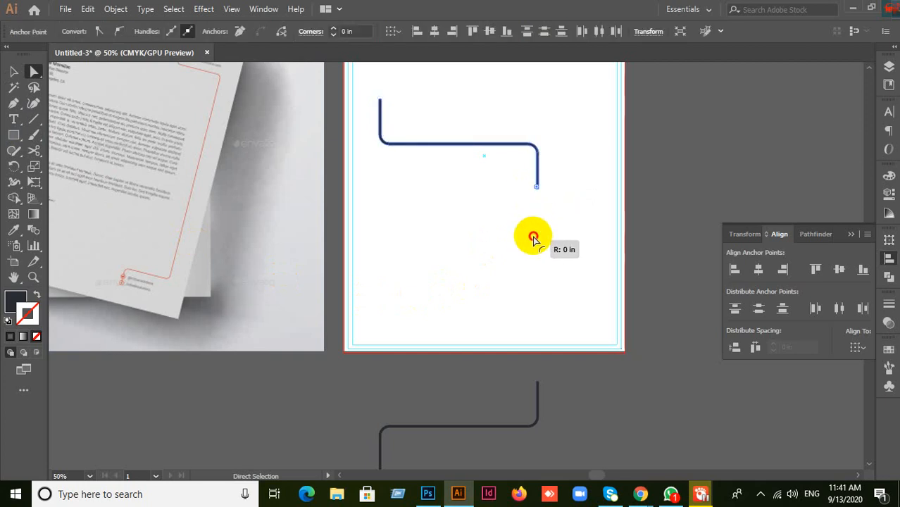
pyautogui.scroll(6, 548, 210)
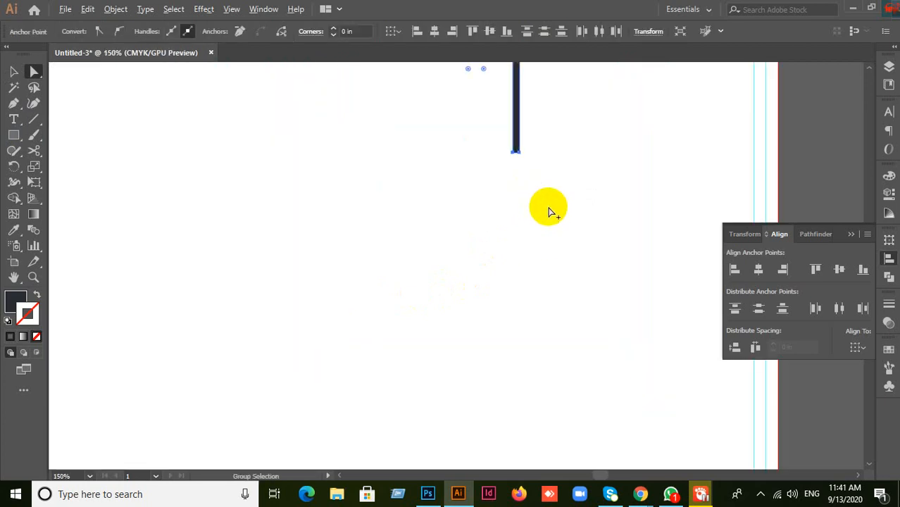
pyautogui.scroll(3, 500, 113)
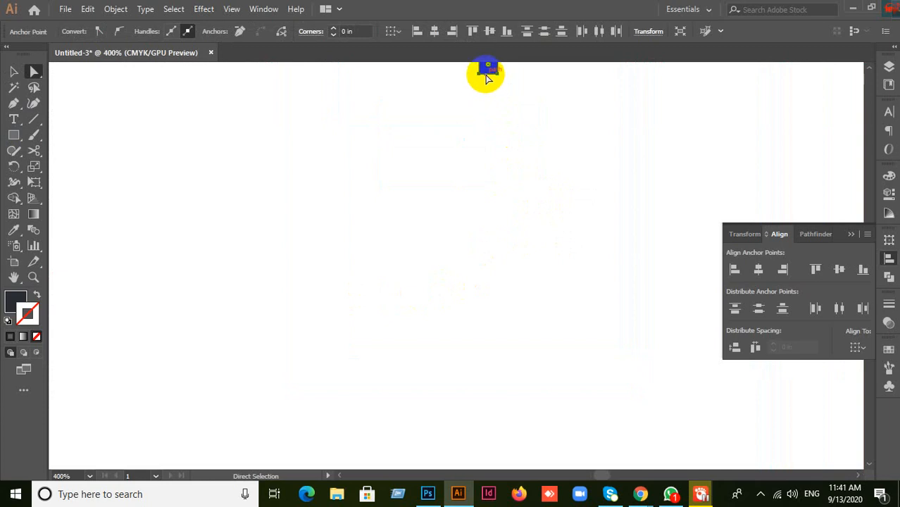
pyautogui.moveTo(487, 75); pyautogui.dragTo(488, 400)
pyautogui.scroll(-8, 537, 373)
pyautogui.scroll(-3, 539, 367)
pyautogui.moveTo(613, 418); pyautogui.dragTo(625, 220)
pyautogui.scroll(-3, 622, 241)
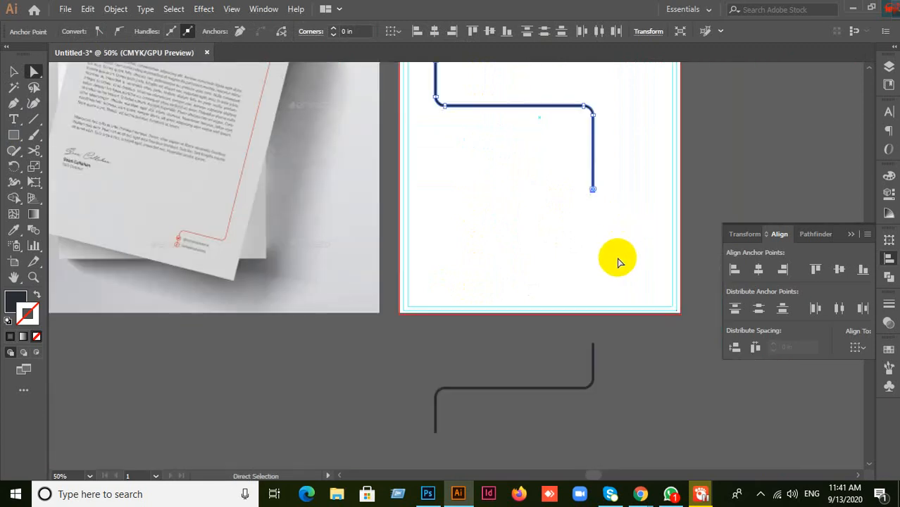
# Extend the vertical segment further down until its end sits just above the page's bottom margin guide
pyautogui.scroll(3, 618, 252)
pyautogui.scroll(2, 599, 190)
pyautogui.scroll(3, 576, 147)
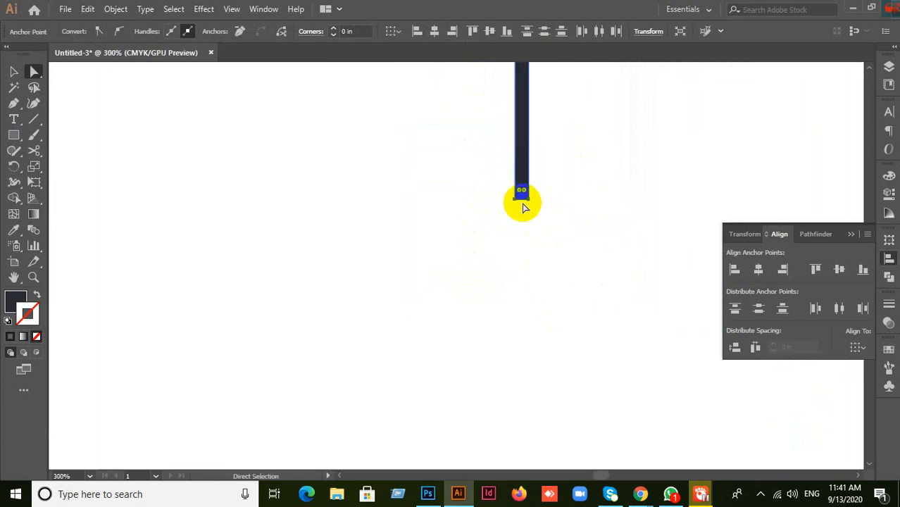
pyautogui.moveTo(521, 201); pyautogui.dragTo(524, 397)
pyautogui.scroll(-5, 564, 338)
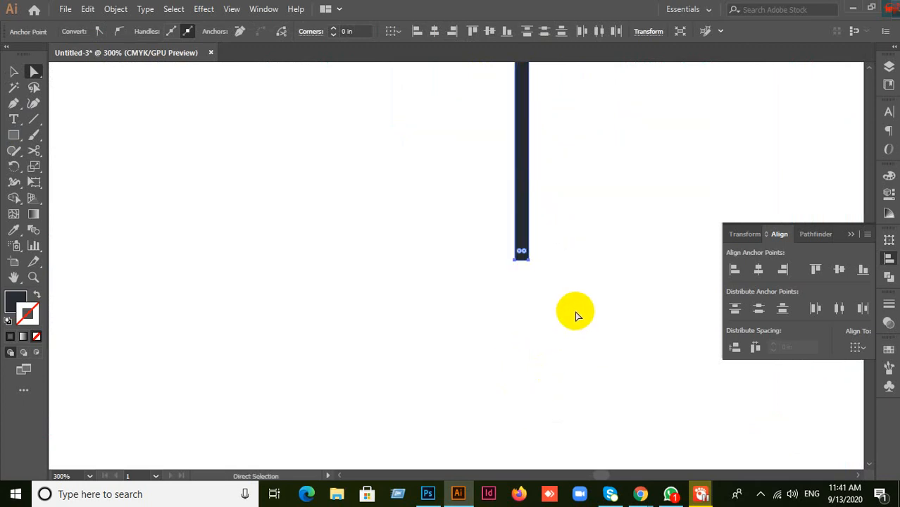
pyautogui.keyDown('alt'); pyautogui.scroll(-2, 576, 314); pyautogui.keyUp('alt')
pyautogui.scroll(-3, 576, 320)
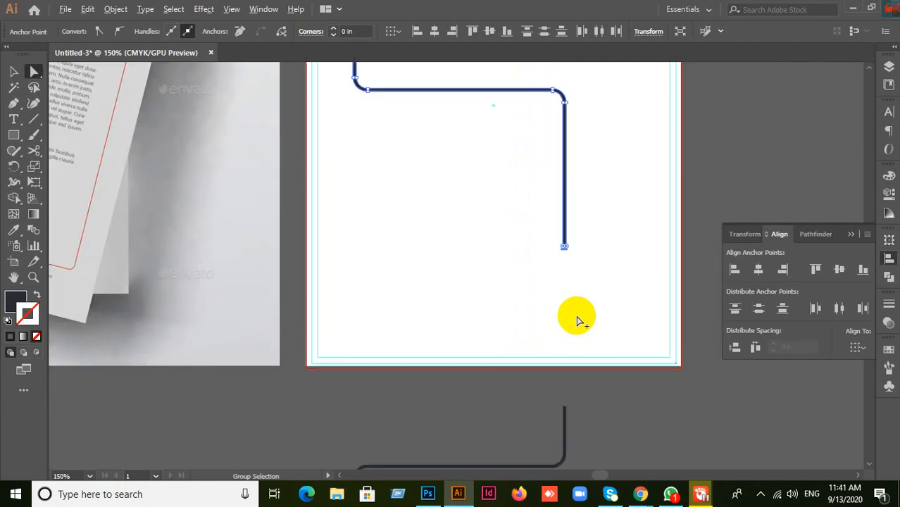
pyautogui.scroll(4, 572, 267)
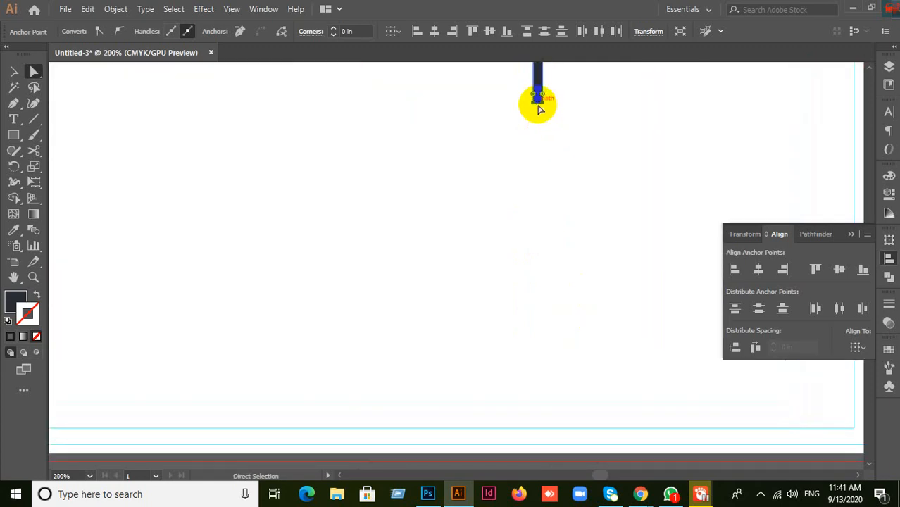
pyautogui.moveTo(537, 107); pyautogui.dragTo(537, 396)
pyautogui.scroll(-3, 576, 399)
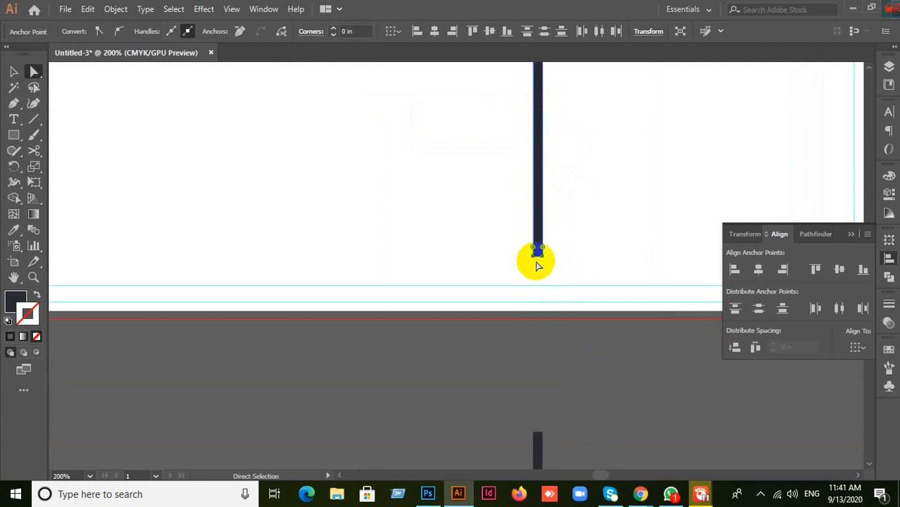
# Extend the stepped line's vertical segment straight down past the page edge until its end meets the mirrored lower part
pyautogui.moveTo(537, 259); pyautogui.dragTo(534, 447)
pyautogui.scroll(-4, 579, 424)
pyautogui.scroll(1, 578, 424)
pyautogui.scroll(-1, 576, 427)
# Select the extended line and its mirrored lower part, unite them with Pathfinder, and expand the result into one shape
pyautogui.click(10, 70)
pyautogui.click(175, 227)
pyautogui.moveTo(542, 376); pyautogui.dragTo(617, 444)
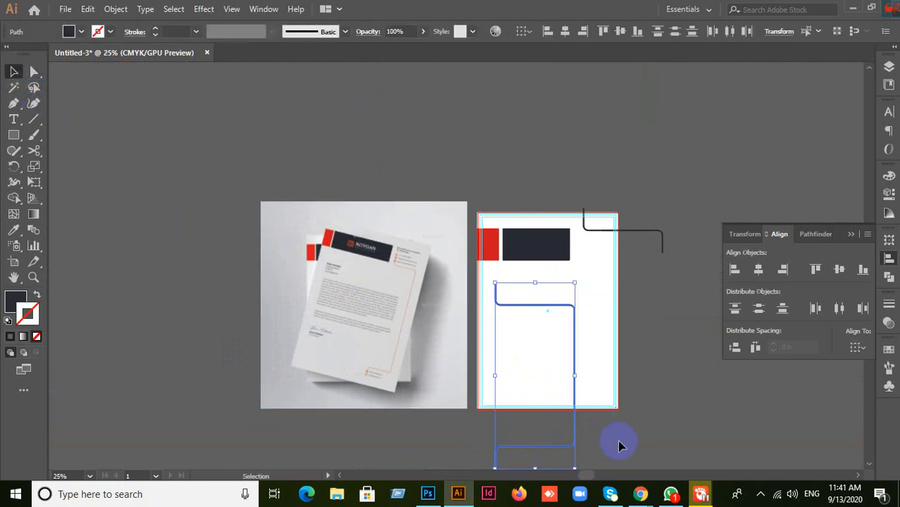
pyautogui.click(747, 235)
pyautogui.click(816, 234)
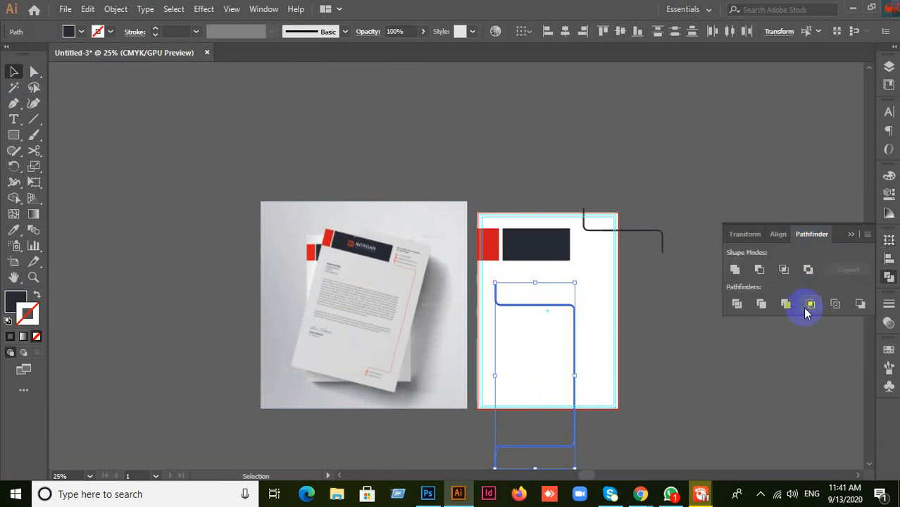
pyautogui.click(735, 271)
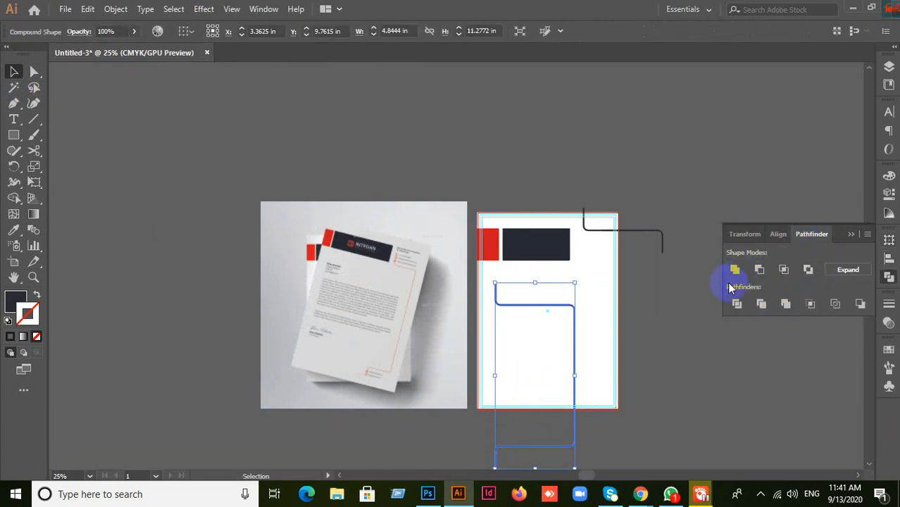
pyautogui.click(845, 283)
pyautogui.click(707, 395)
pyautogui.scroll(1, 707, 390)
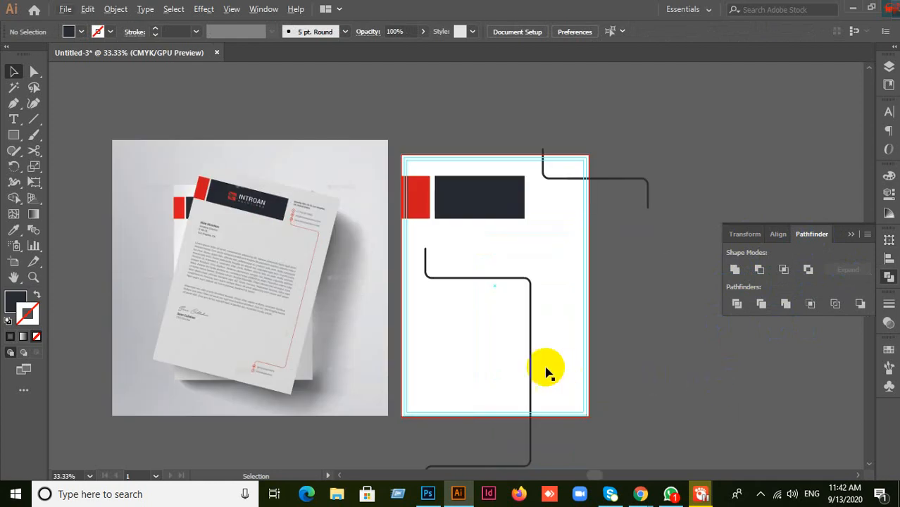
pyautogui.click(532, 386)
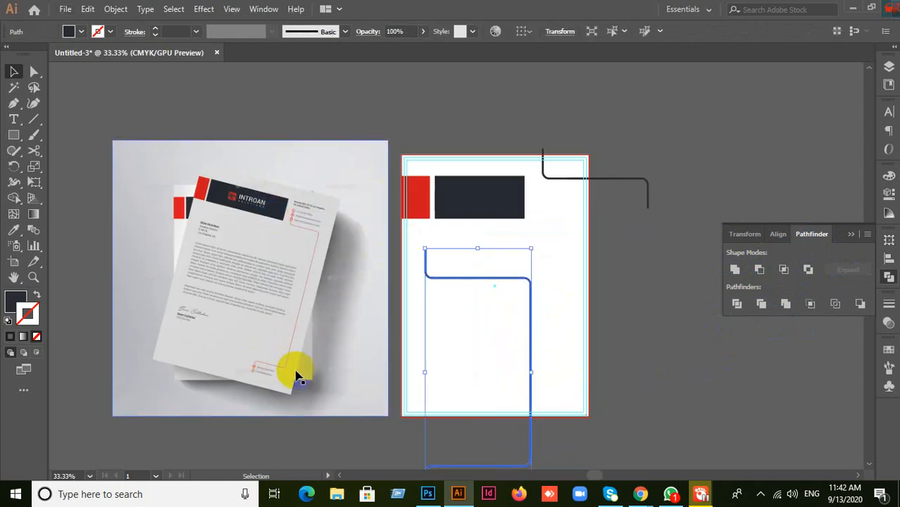
# Examine how the round contact icons sit on the red line in the reference letterhead and compare it with the drawn line
pyautogui.scroll(4, 341, 314)
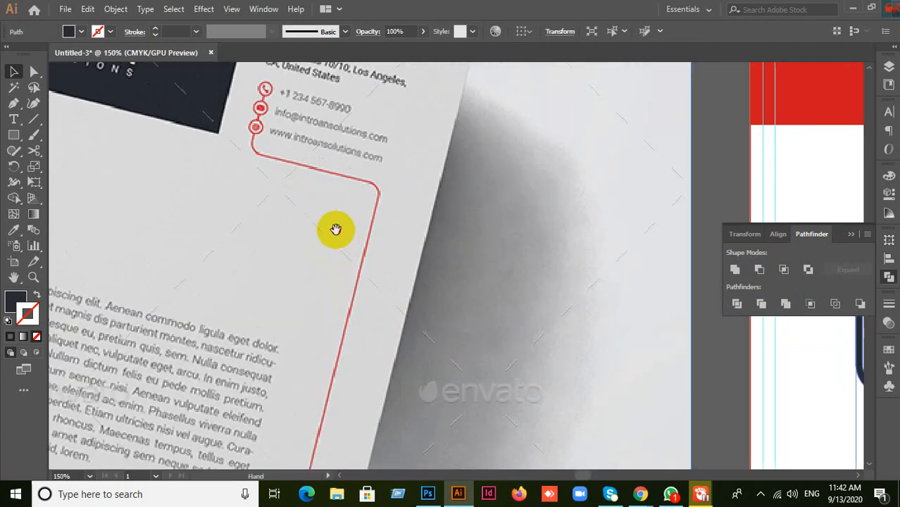
pyautogui.moveTo(335, 229); pyautogui.dragTo(352, 288)
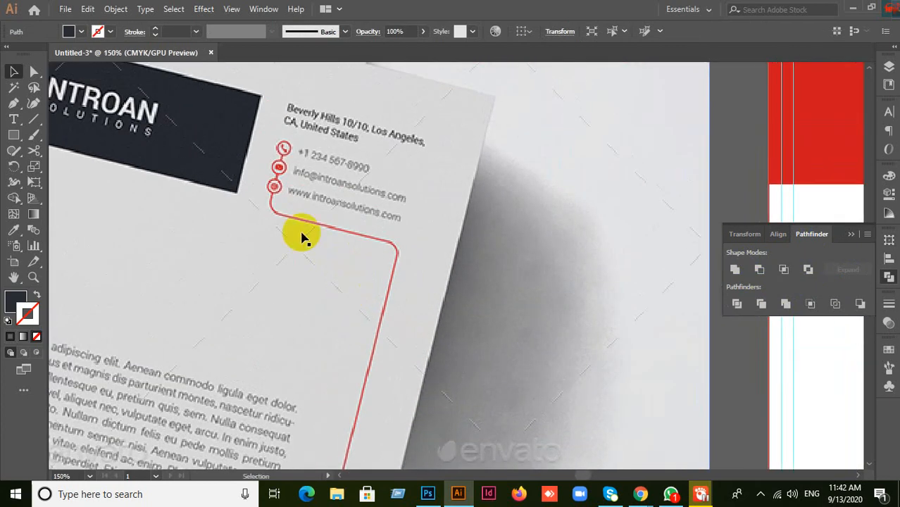
pyautogui.click(282, 172)
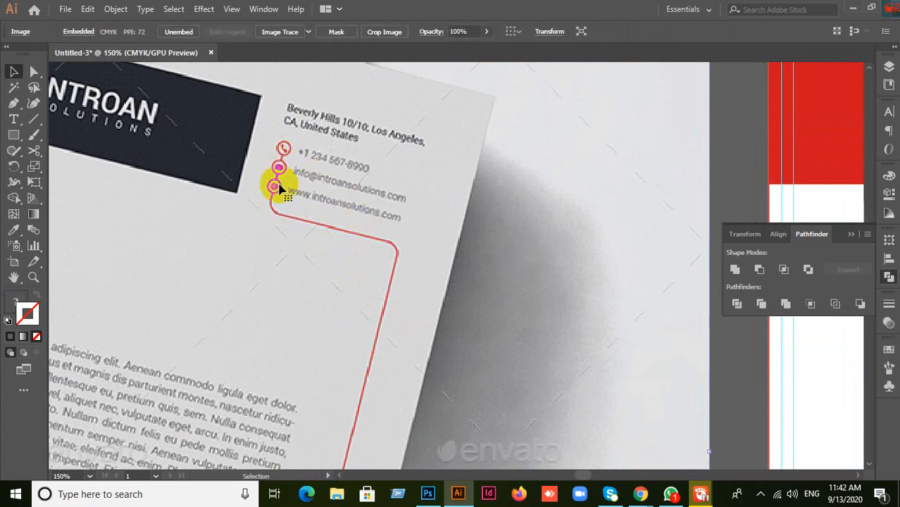
pyautogui.hscroll(5, 560, 324)
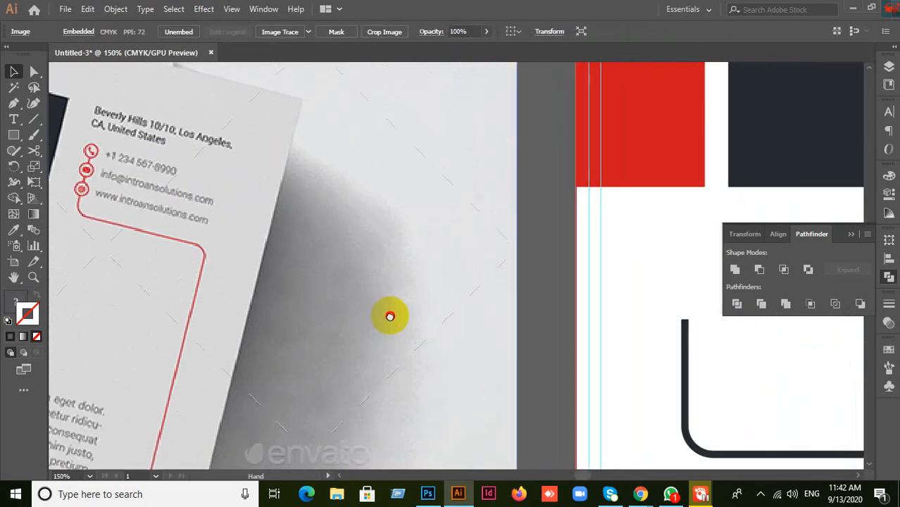
pyautogui.scroll(-1, 609, 381)
pyautogui.click(672, 384)
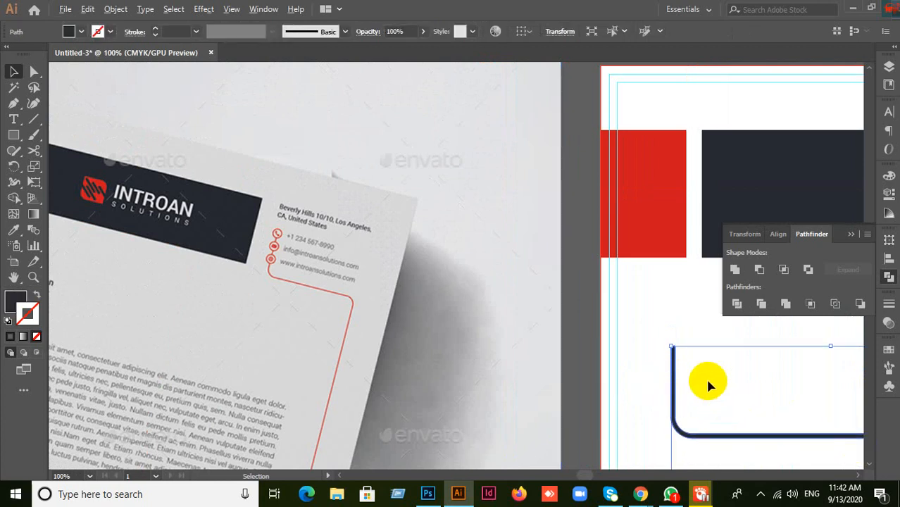
pyautogui.scroll(1, 705, 377)
pyautogui.scroll(-1, 704, 384)
pyautogui.moveTo(711, 362); pyautogui.dragTo(543, 243)
pyautogui.click(323, 257)
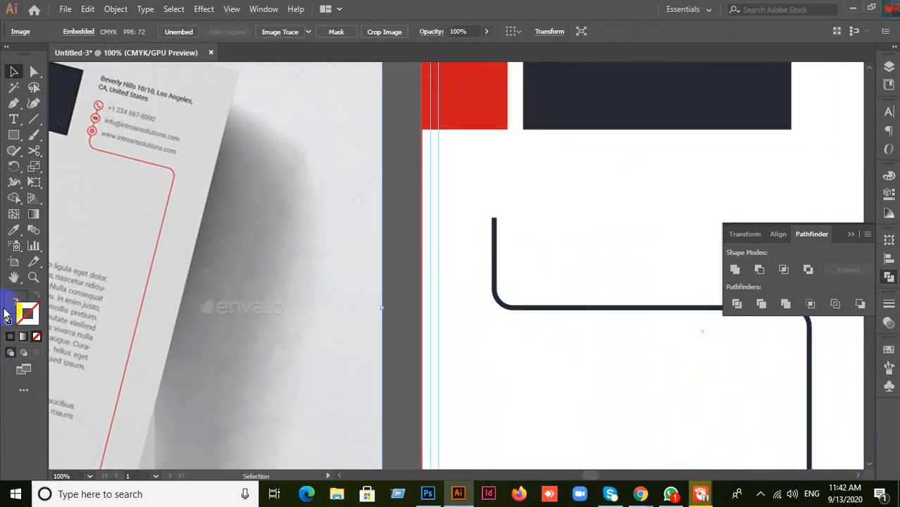
# Draw a small circle with no fill and a 1 pt dark stroke beside the united line's upper end, overlapping the page edge
pyautogui.moveTo(17, 139)
pyautogui.mouseDown()
pyautogui.moveTo(44, 145)
pyautogui.moveTo(58, 161)
pyautogui.mouseUp()
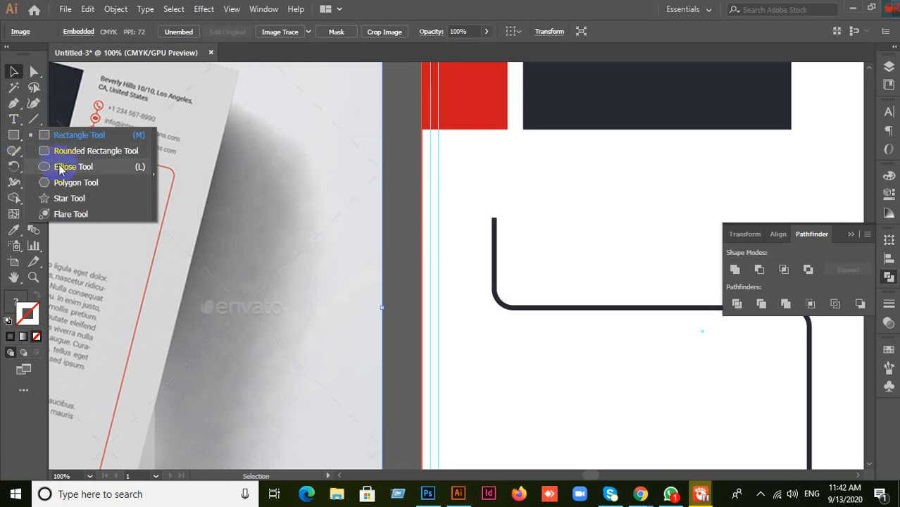
pyautogui.click(34, 72)
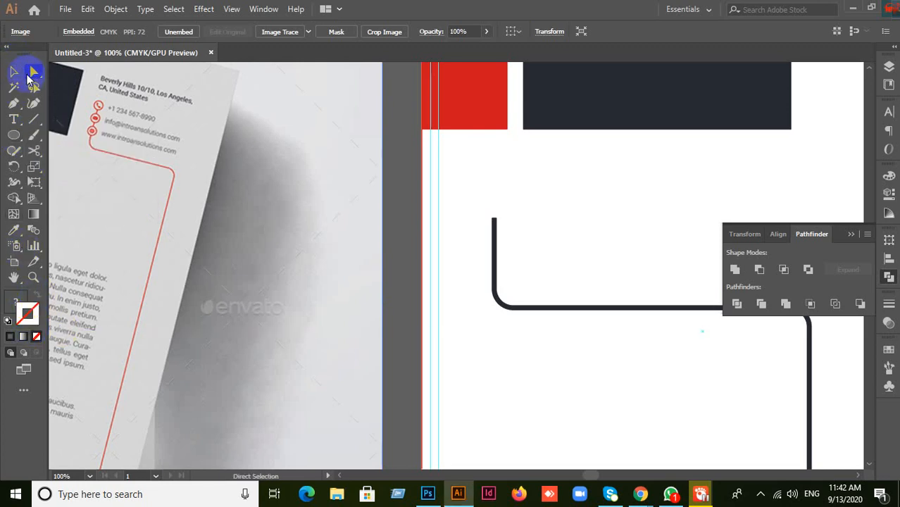
pyautogui.click(14, 73)
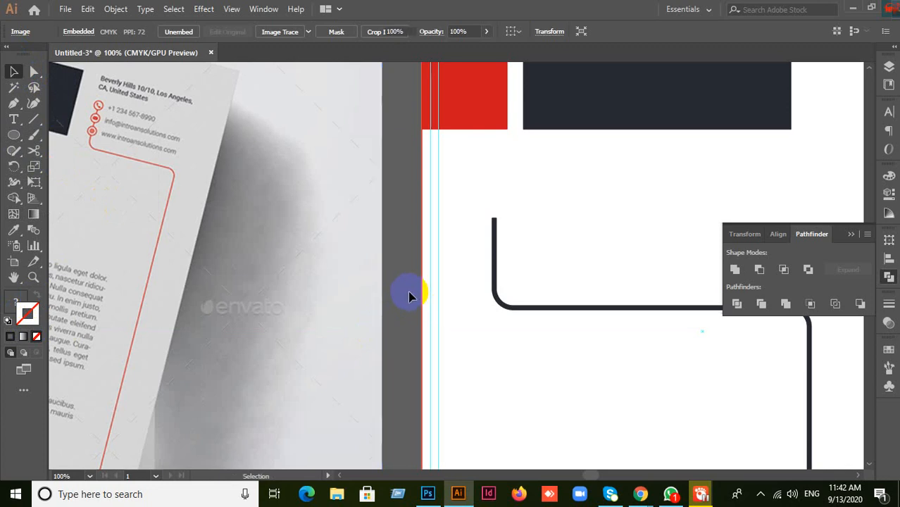
pyautogui.click(410, 296)
pyautogui.click(36, 296)
pyautogui.click(30, 314)
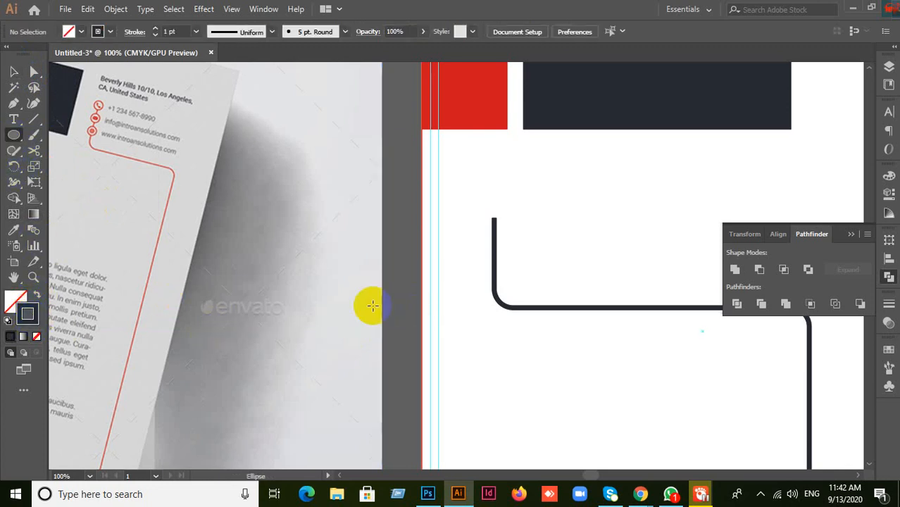
pyautogui.moveTo(398, 243)
pyautogui.mouseDown()
pyautogui.moveTo(446, 282)
pyautogui.moveTo(431, 272)
pyautogui.moveTo(437, 279)
pyautogui.mouseUp()
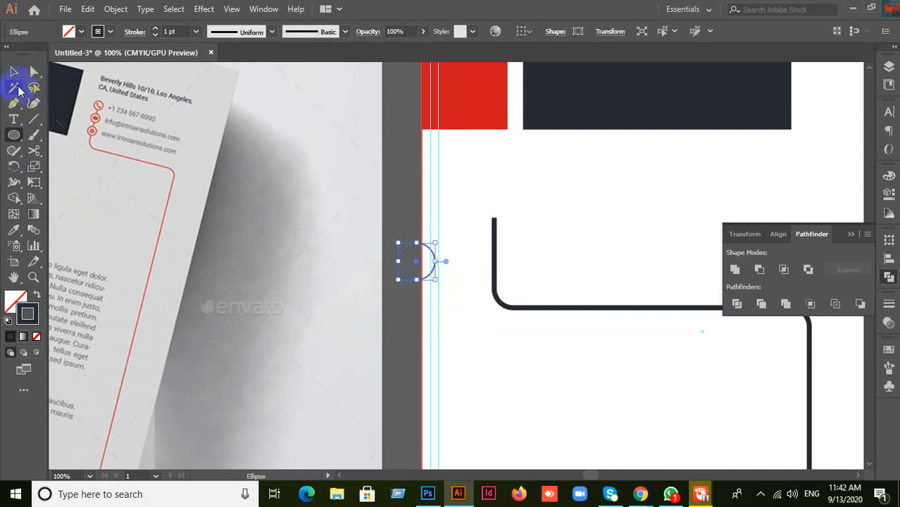
# Move the circle onto the line's short upper vertical segment and select the circle and line together
pyautogui.click(14, 71)
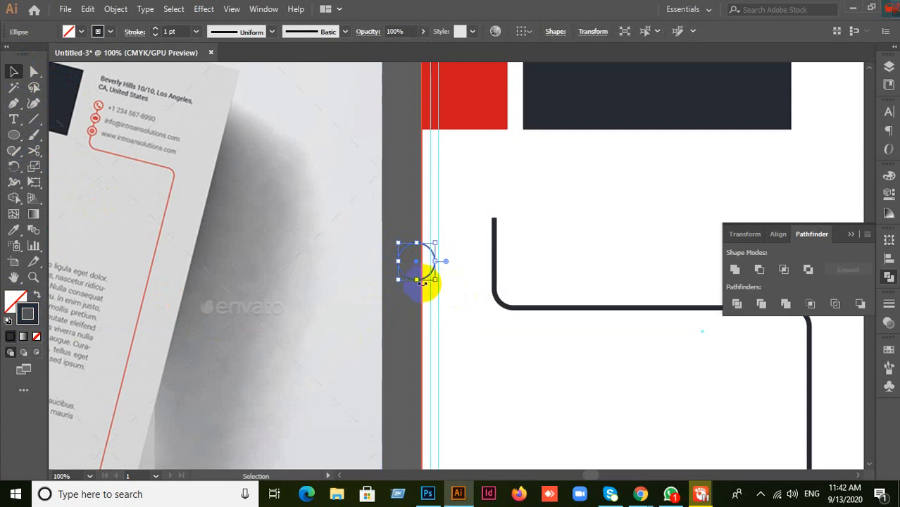
pyautogui.moveTo(426, 278); pyautogui.dragTo(504, 278)
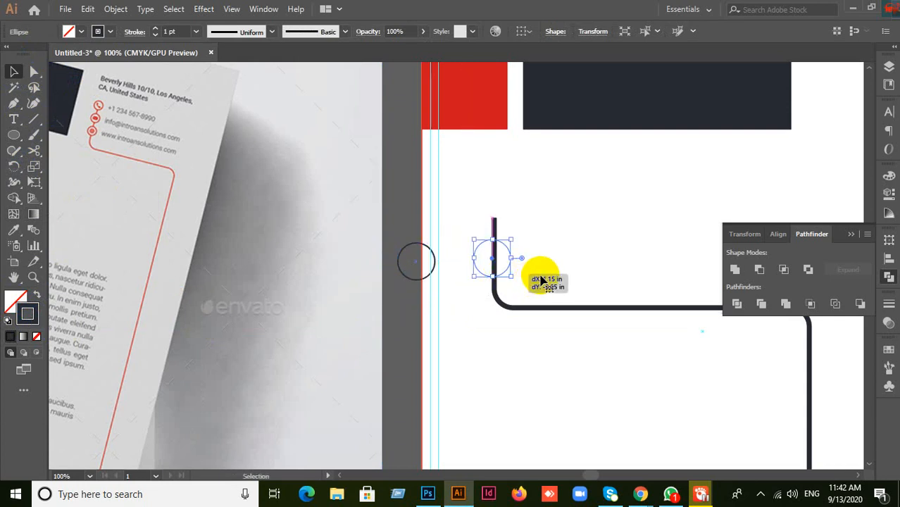
pyautogui.scroll(2, 543, 279)
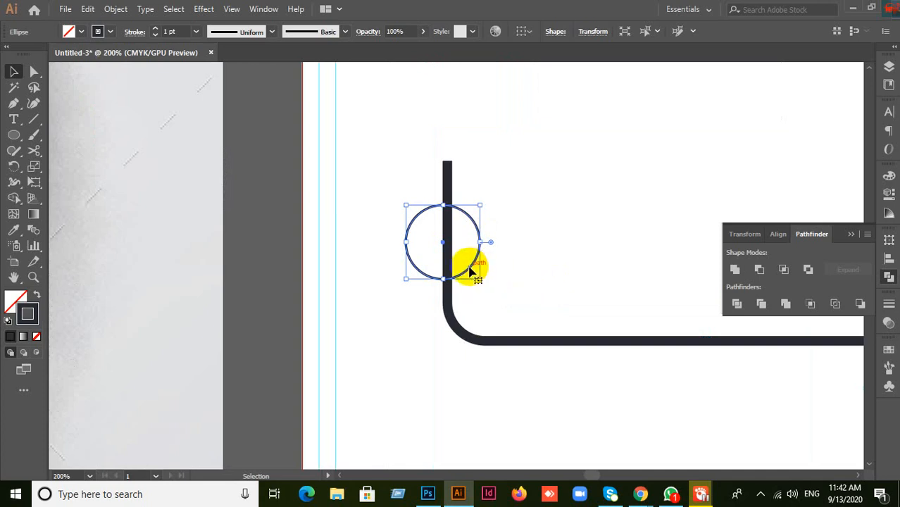
pyautogui.click(459, 310)
pyautogui.moveTo(388, 212); pyautogui.dragTo(536, 295)
pyautogui.click(466, 295)
pyautogui.moveTo(368, 203); pyautogui.dragTo(523, 300)
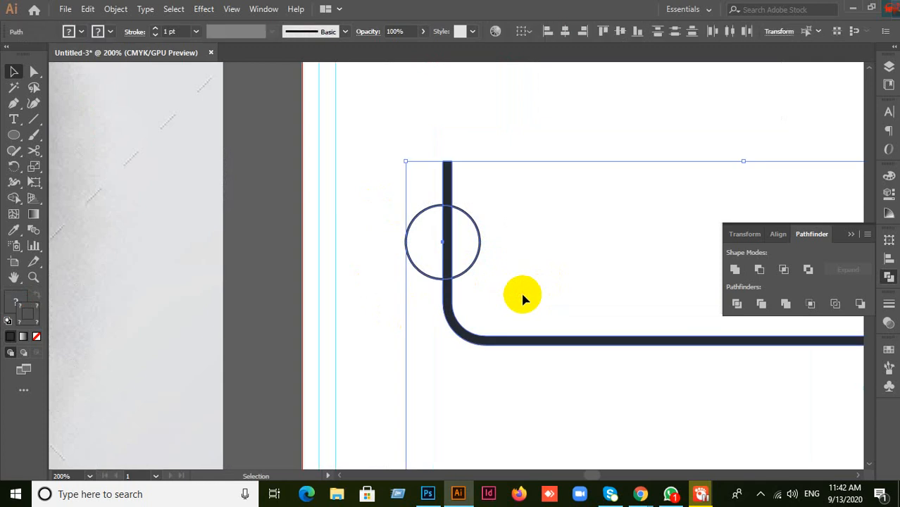
# Try to remove the part of the line inside the circle with the Shape Builder tool, and undo the attempt
pyautogui.click(14, 204)
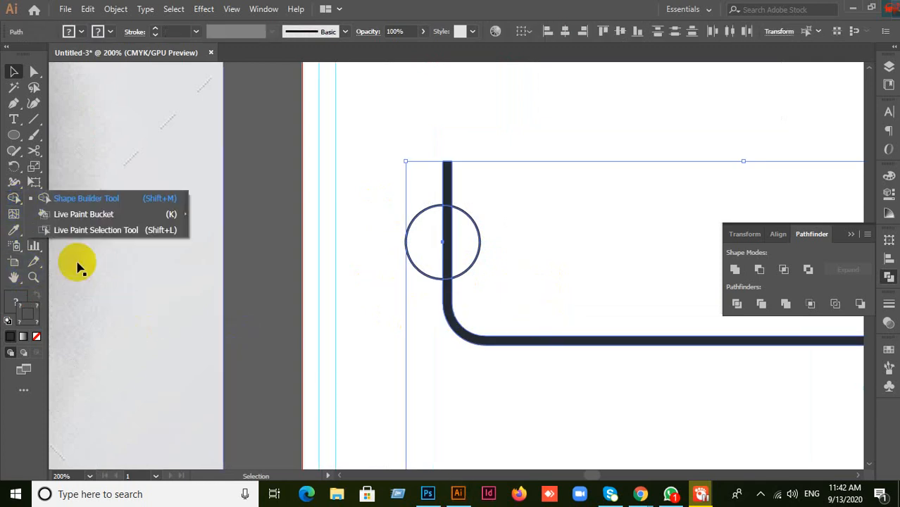
pyautogui.click(60, 197)
pyautogui.keyDown('alt'); pyautogui.click(447, 260); pyautogui.keyUp('alt')
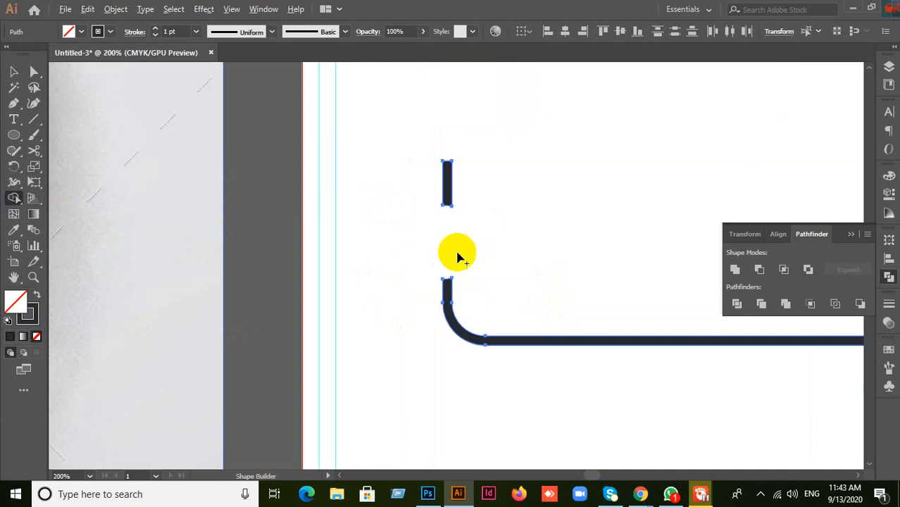
pyautogui.press('v')
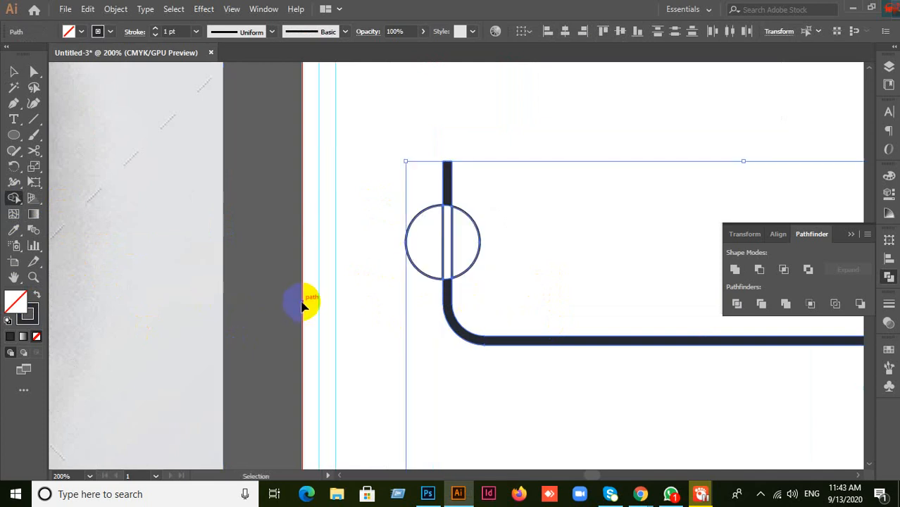
pyautogui.hotkey('ctrl', 'z')
pyautogui.click(13, 71)
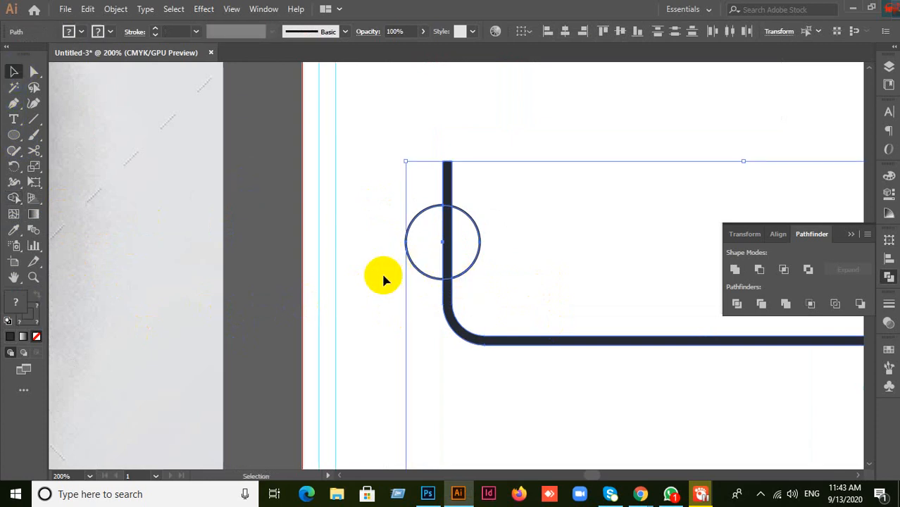
# Try to remove the section of the dark vertical bar inside the circle with the Shape Builder tool, and undo it
pyautogui.click(295, 291)
pyautogui.moveTo(373, 211); pyautogui.dragTo(512, 282)
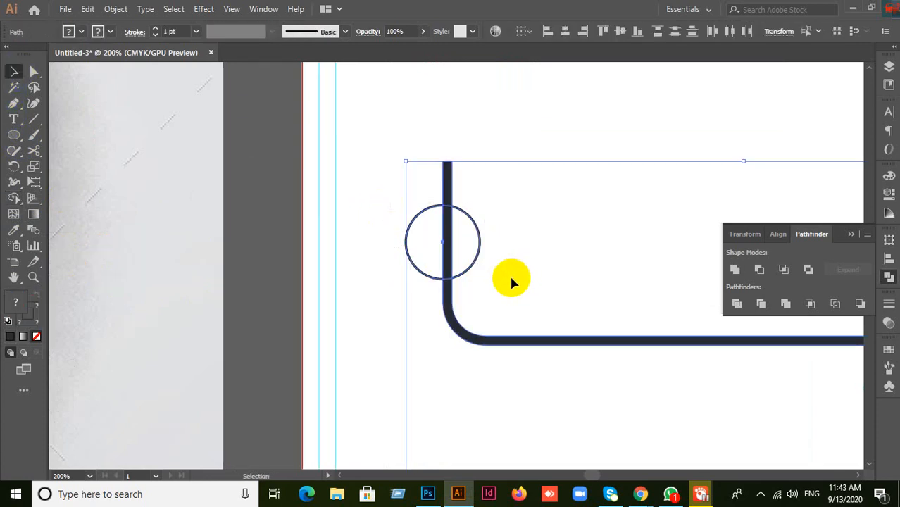
pyautogui.click(13, 201)
pyautogui.click(60, 198)
pyautogui.scroll(3, 534, 313)
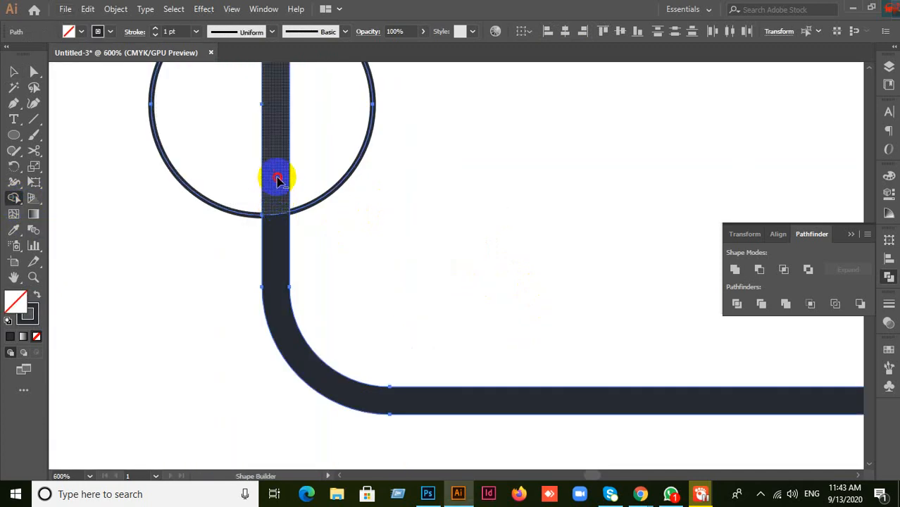
pyautogui.keyDown('alt'); pyautogui.click(277, 178); pyautogui.keyUp('alt')
pyautogui.scroll(-1, 364, 244)
pyautogui.hotkey('ctrl', 'z')
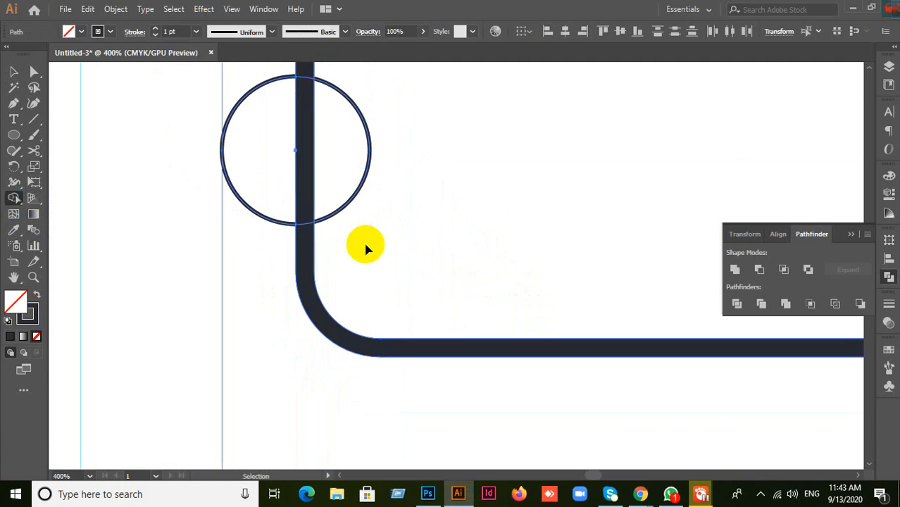
# Try splitting the bar at the circle and clearing the regions inside the circle with Shape Builder, and undo the changes
pyautogui.scroll(-1, 368, 243)
pyautogui.scroll(2, 347, 174)
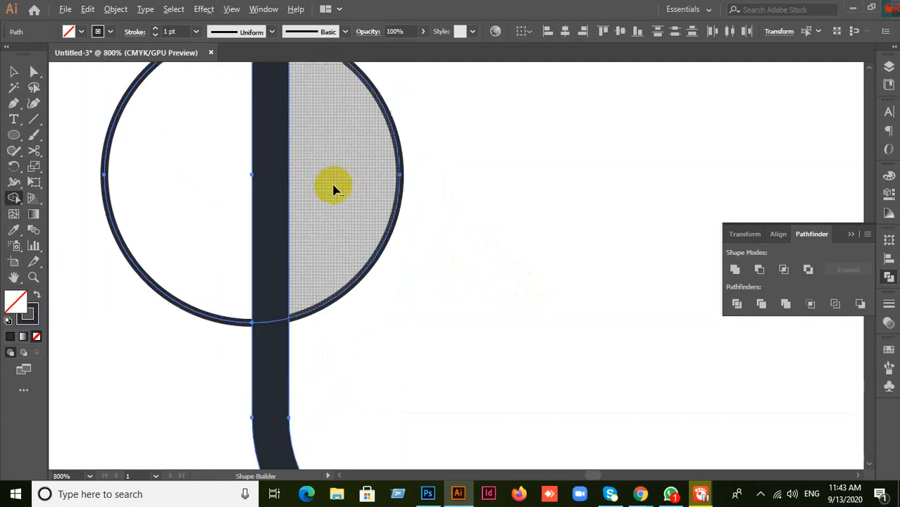
pyautogui.scroll(2, 320, 255)
pyautogui.scroll(3, 458, 259)
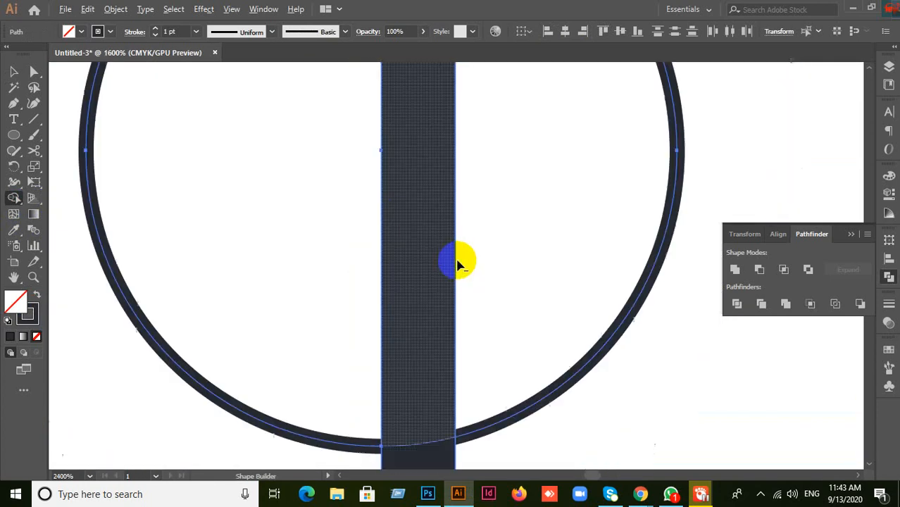
pyautogui.scroll(4, 422, 191)
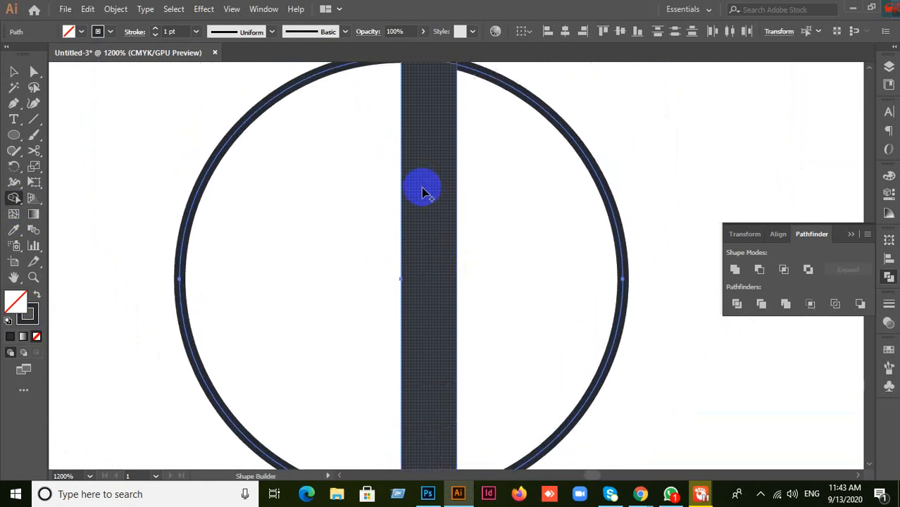
pyautogui.click(429, 217)
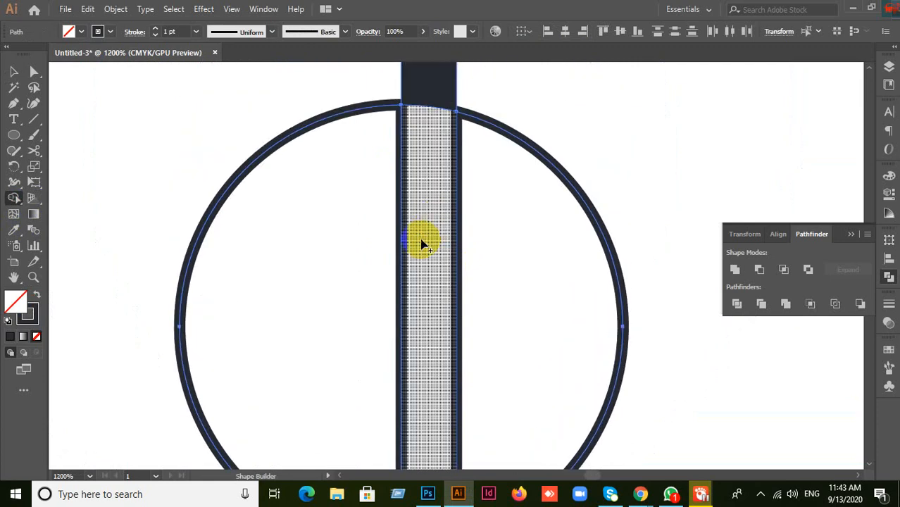
pyautogui.moveTo(407, 258); pyautogui.dragTo(423, 263)
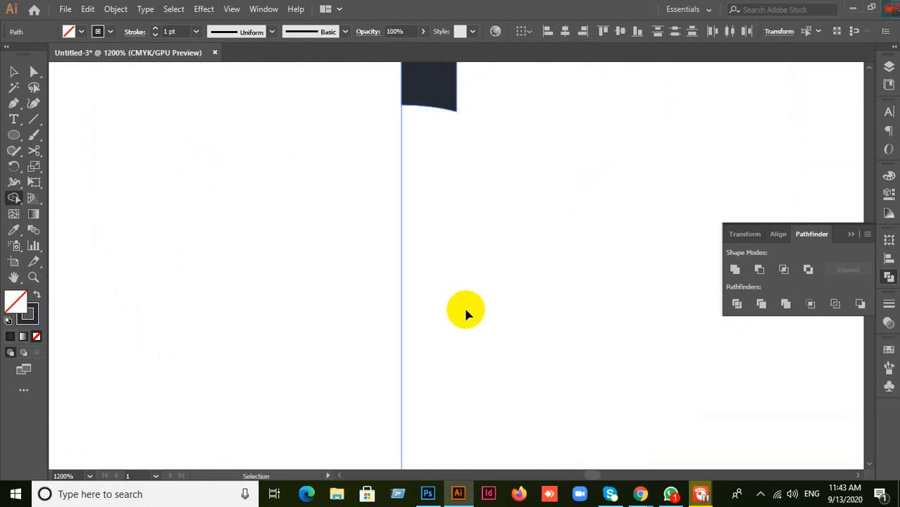
pyautogui.moveTo(292, 262)
pyautogui.mouseDown()
pyautogui.moveTo(422, 272)
pyautogui.moveTo(504, 304)
pyautogui.mouseUp()
pyautogui.scroll(-3, 504, 305)
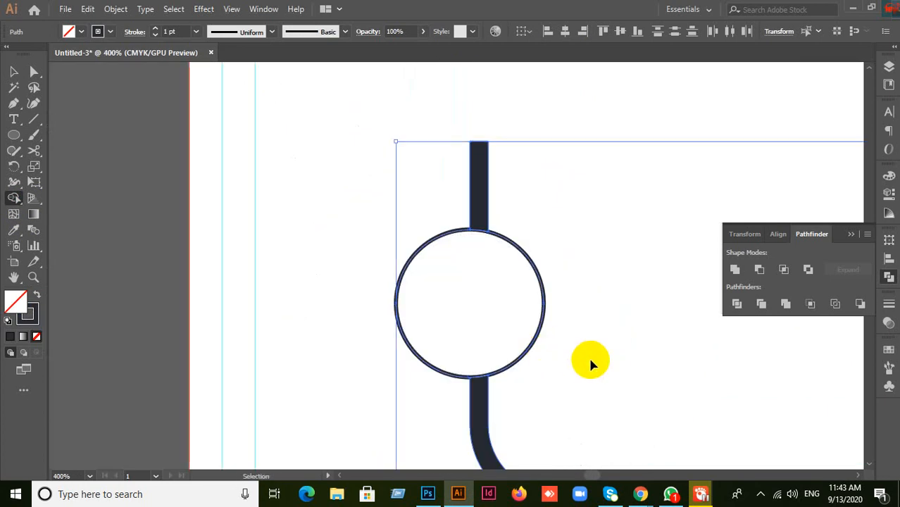
pyautogui.hotkey('ctrl', 'z')
# Move the circle onto the upper vertical part of the dark line, roughly centred on it, and select both shapes
pyautogui.click(15, 72)
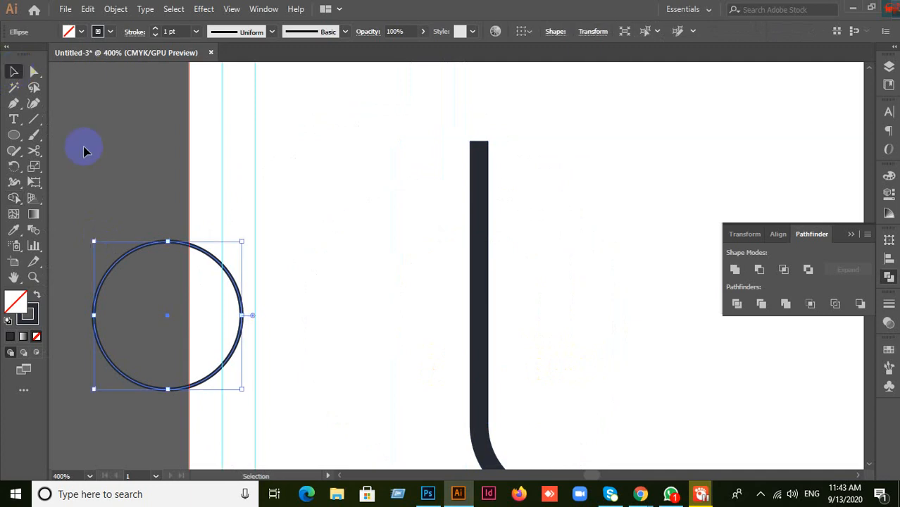
pyautogui.moveTo(243, 330); pyautogui.dragTo(554, 328)
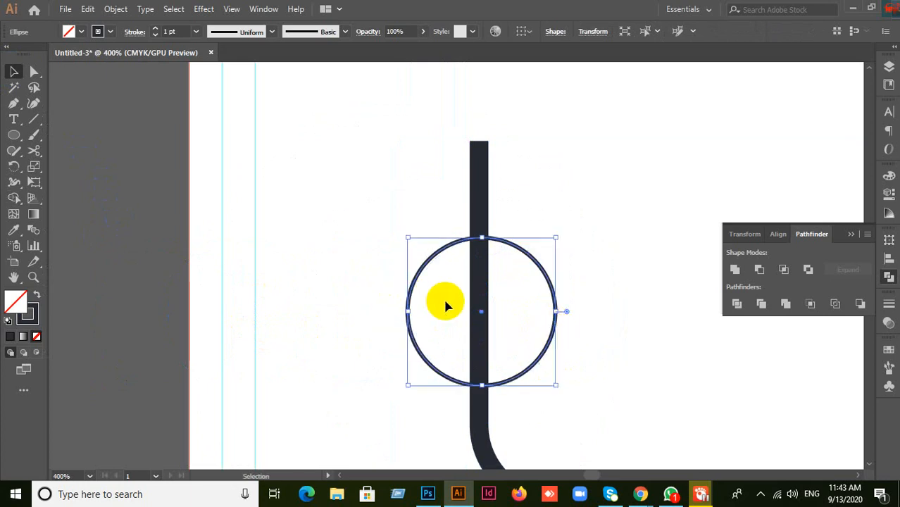
pyautogui.moveTo(411, 342); pyautogui.dragTo(405, 342)
pyautogui.click(338, 301)
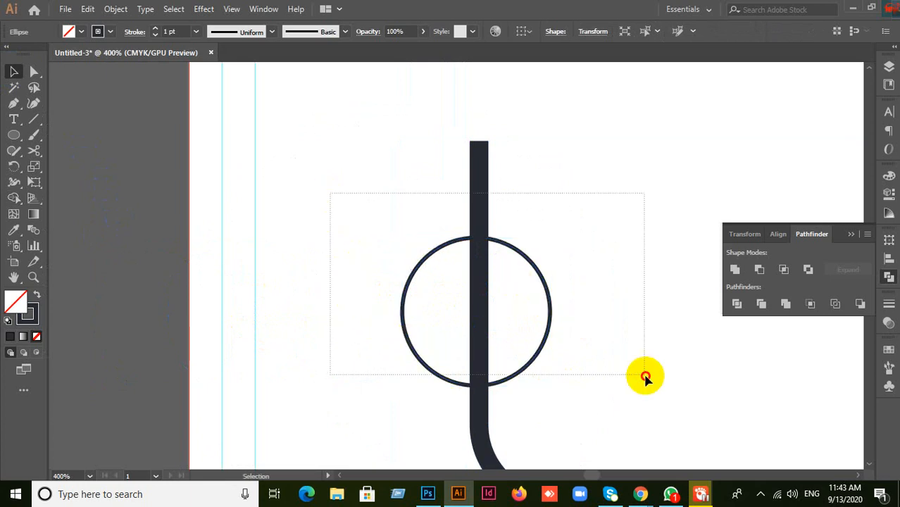
pyautogui.moveTo(515, 285); pyautogui.dragTo(523, 346)
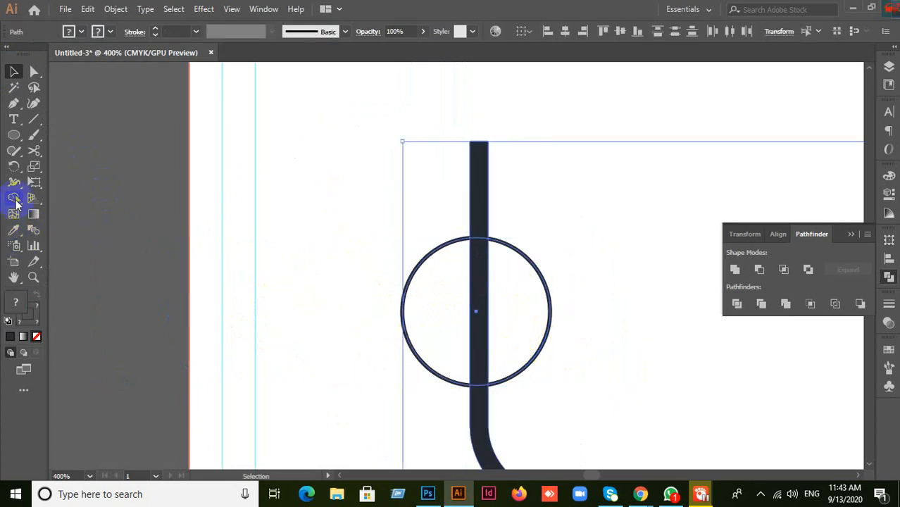
# Clear the line segment inside the circle with Shape Builder so the line stops at the circle's edge, and select the resulting shapes
pyautogui.click(14, 200)
pyautogui.moveTo(426, 321)
pyautogui.mouseDown()
pyautogui.moveTo(502, 316)
pyautogui.moveTo(497, 326)
pyautogui.mouseUp()
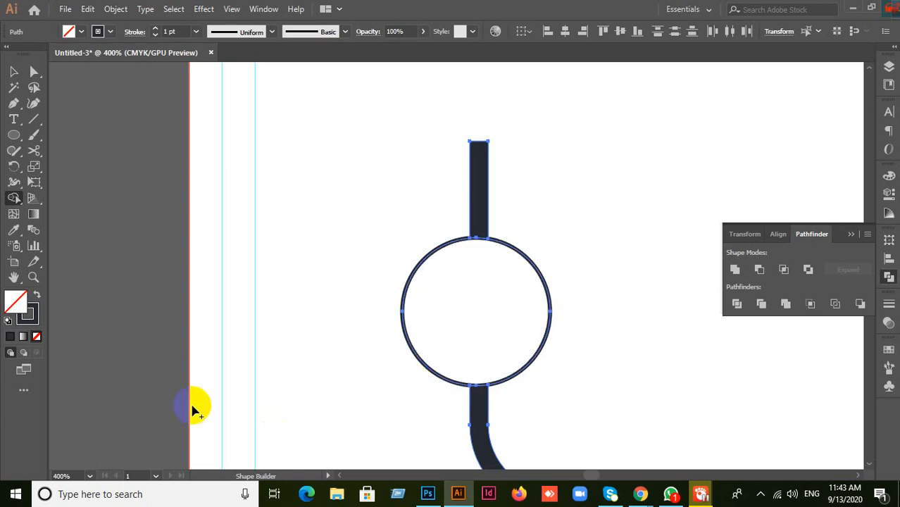
pyautogui.scroll(-4, 583, 337)
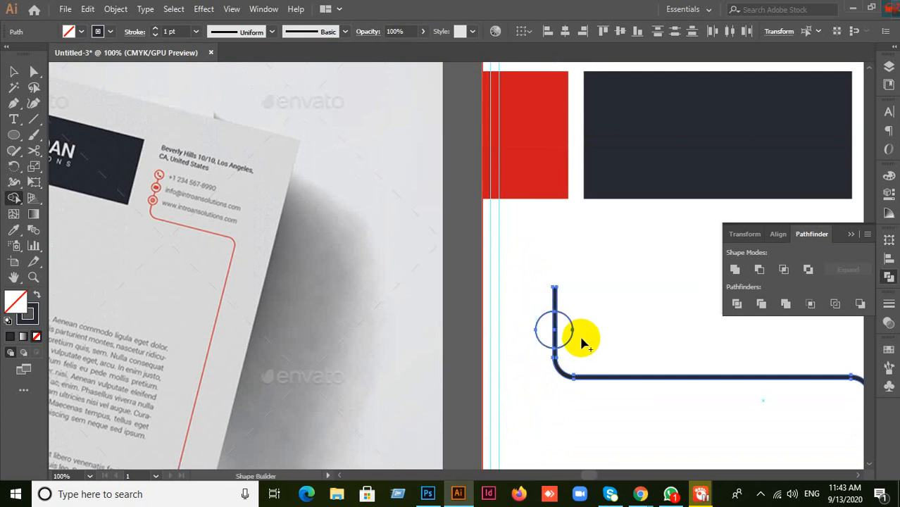
pyautogui.scroll(2, 578, 334)
pyautogui.moveTo(502, 314)
pyautogui.mouseDown()
pyautogui.moveTo(549, 322)
pyautogui.moveTo(553, 338)
pyautogui.mouseUp()
pyautogui.scroll(-1, 605, 364)
pyautogui.click(13, 71)
pyautogui.moveTo(352, 277); pyautogui.dragTo(145, 271)
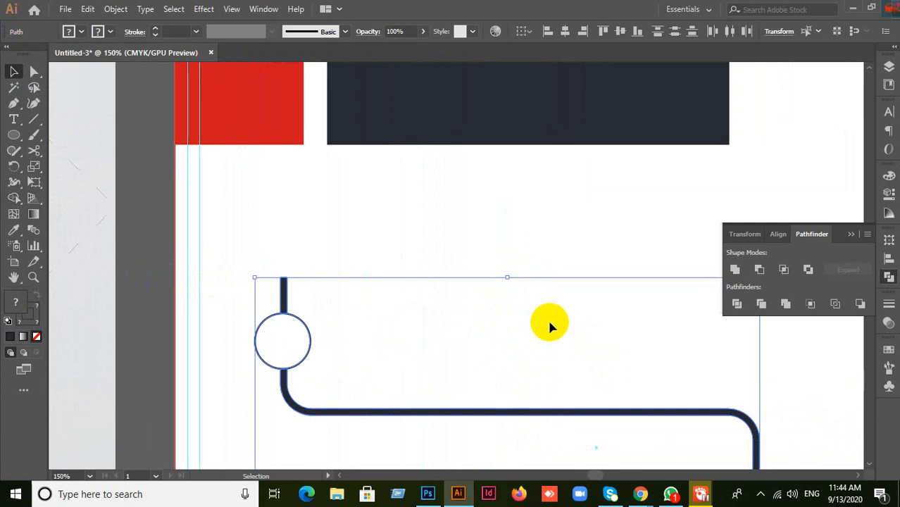
# Compare the contact icons and connecting line on the reference letterhead with the line and circle drawn on the artboard
pyautogui.scroll(-2, 528, 325)
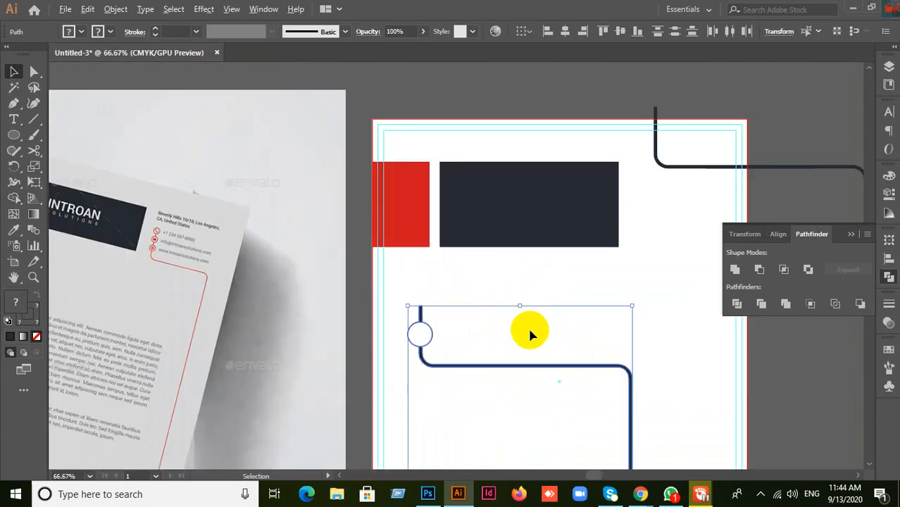
pyautogui.scroll(1, 151, 258)
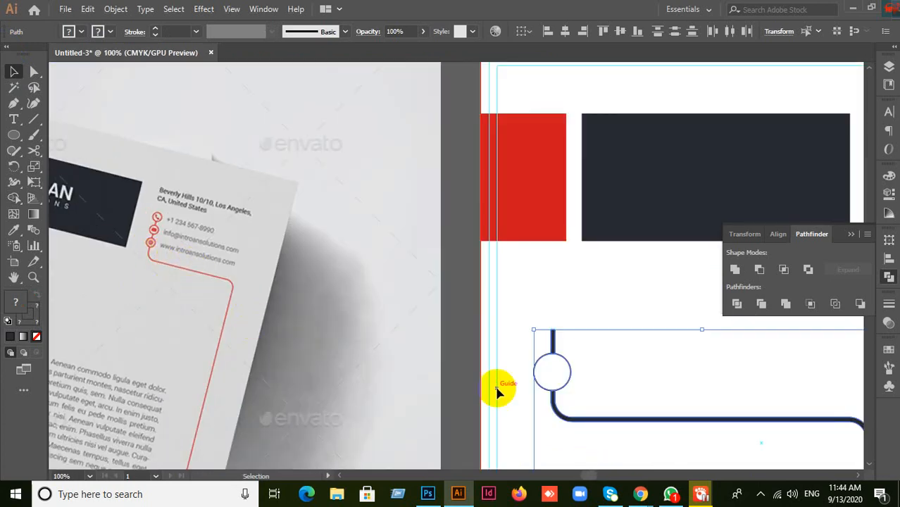
pyautogui.scroll(3, 181, 245)
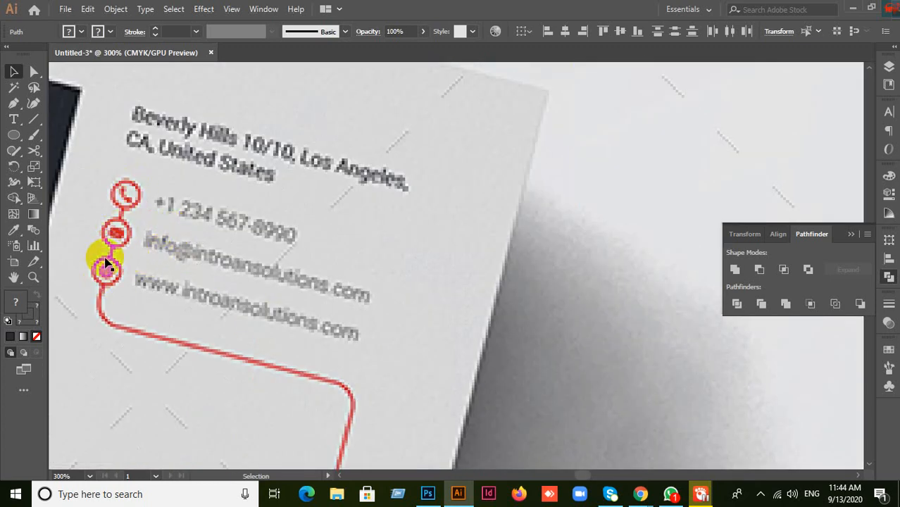
pyautogui.scroll(-3, 230, 300)
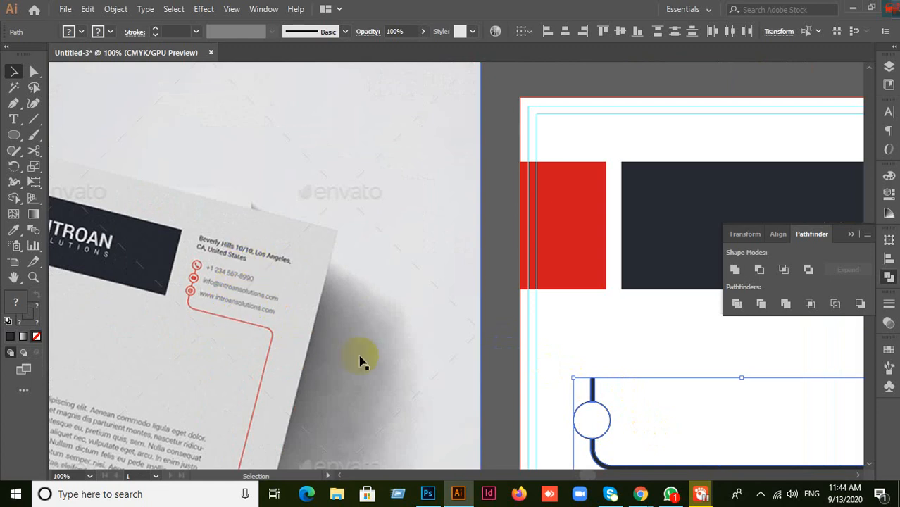
pyautogui.scroll(-2, 360, 361)
pyautogui.moveTo(621, 380); pyautogui.dragTo(589, 80)
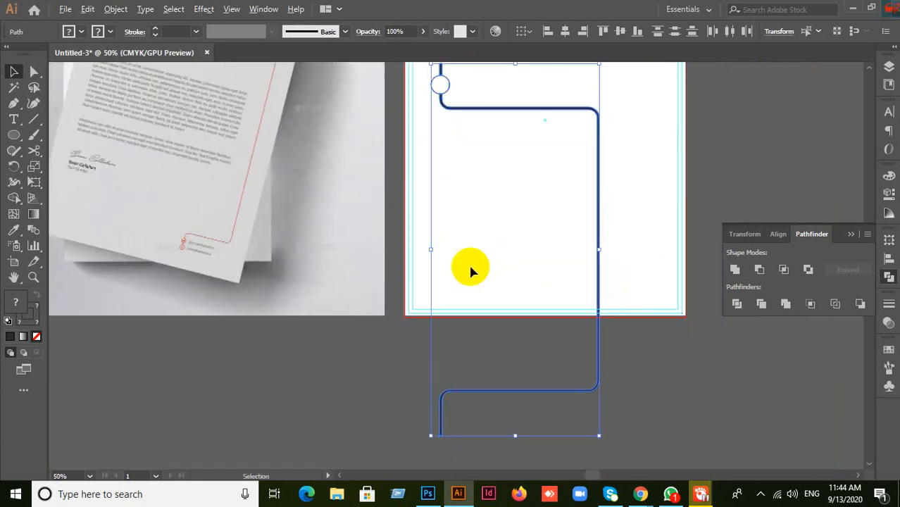
pyautogui.scroll(-1, 472, 266)
pyautogui.scroll(1, 603, 294)
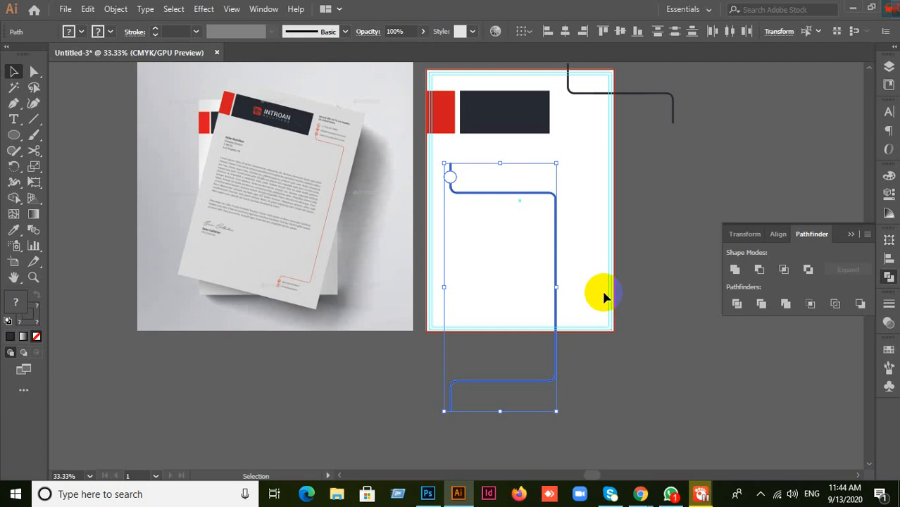
# Switch to Chrome and save the enlarged letterhead preview to the Desktop as the JPEG image 03_Screenshot
pyautogui.click(640, 495)
pyautogui.click(803, 440)
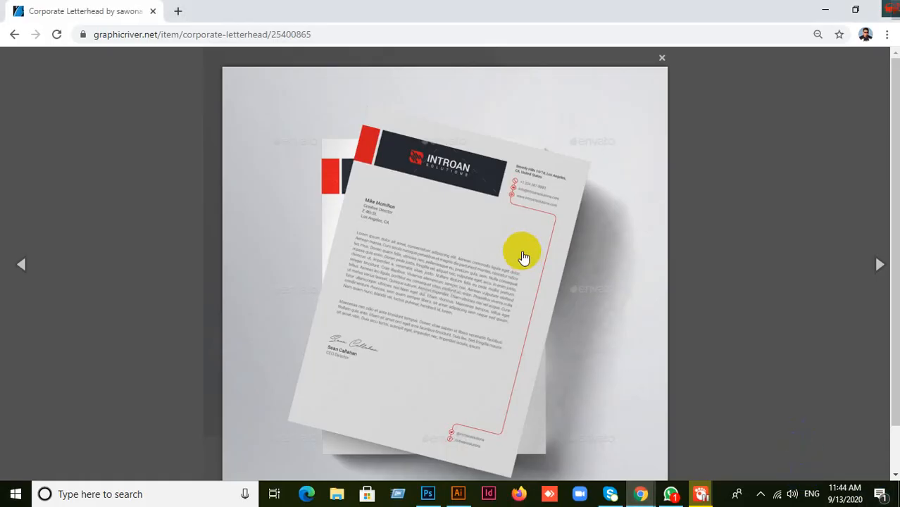
pyautogui.rightClick(457, 233)
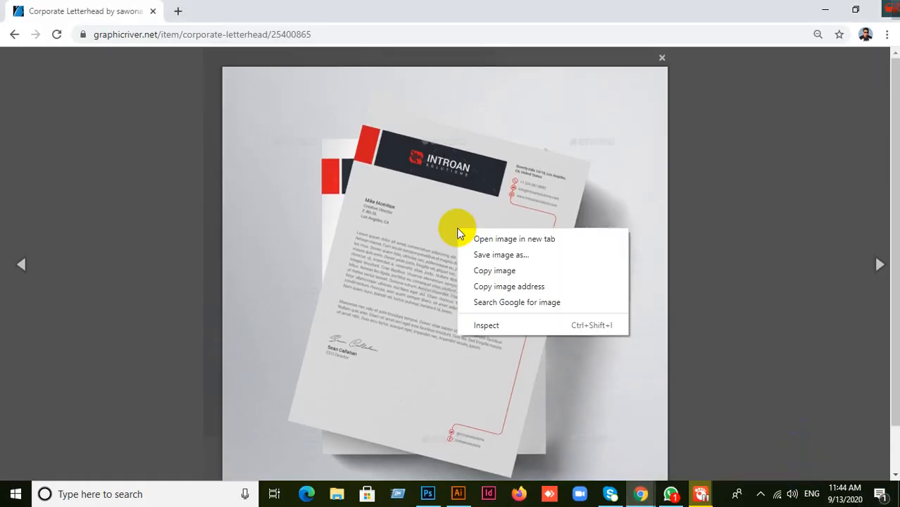
pyautogui.click(498, 254)
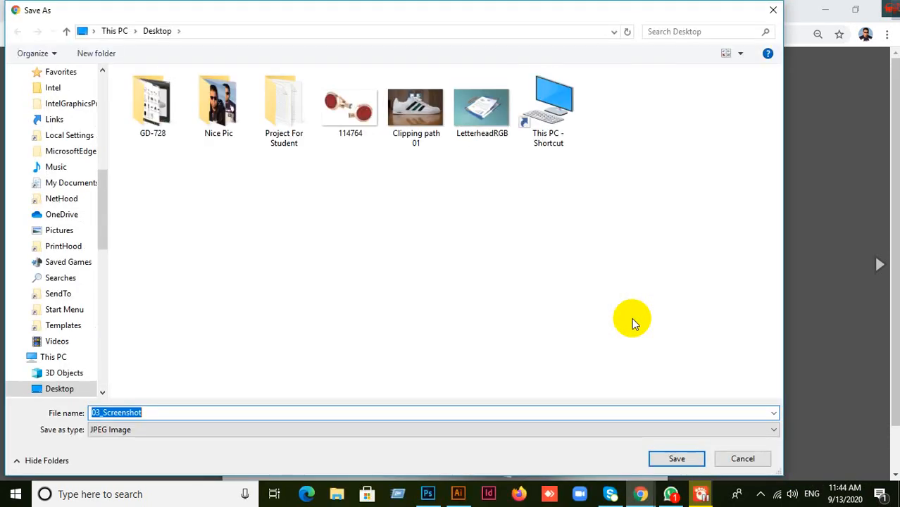
pyautogui.scroll(7, 81, 192)
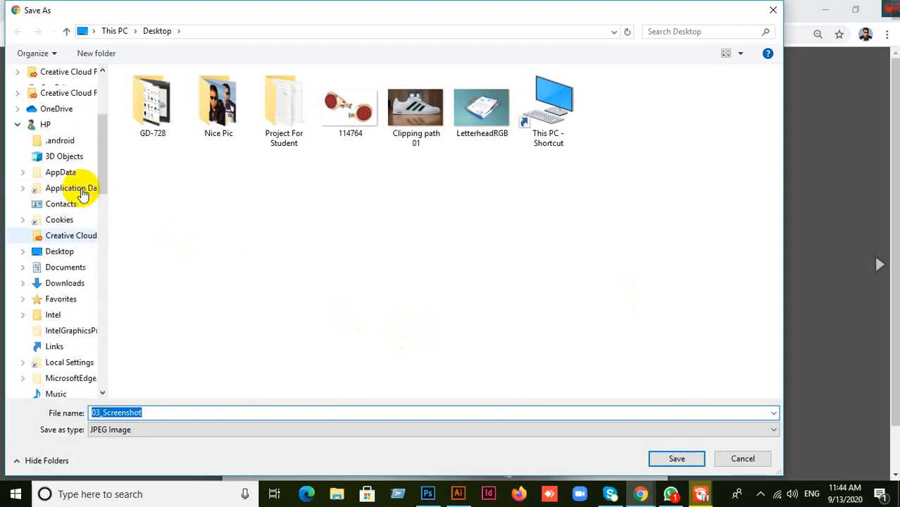
pyautogui.scroll(2, 82, 192)
pyautogui.click(69, 97)
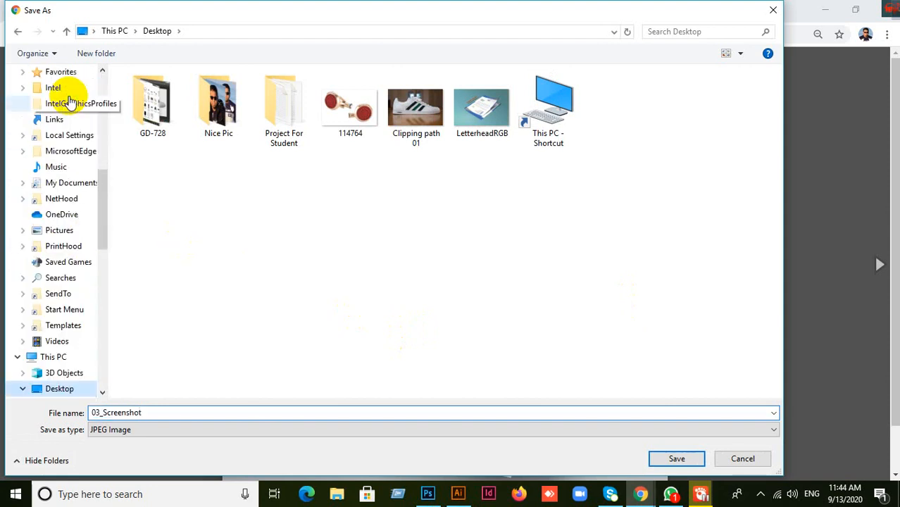
pyautogui.click(689, 459)
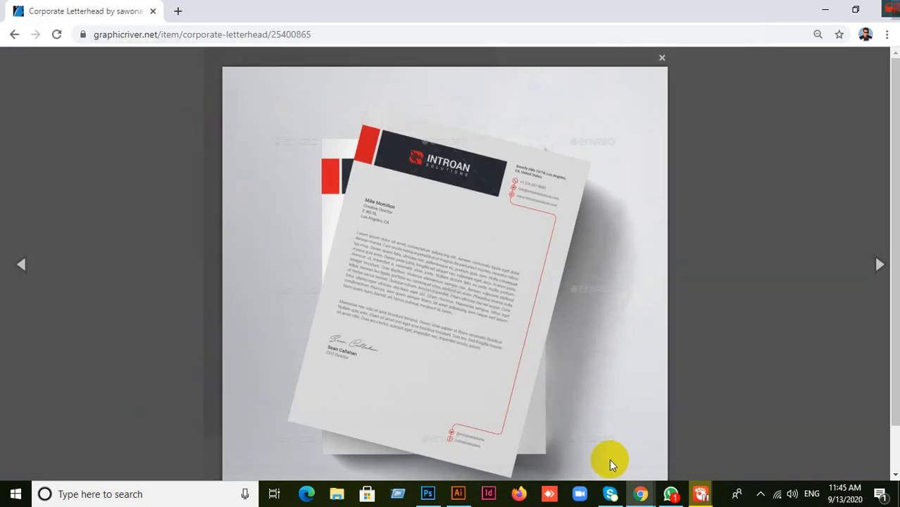
# Leave the enlarged letterhead preview and its page, and switch back to the Illustrator document
pyautogui.click(662, 59)
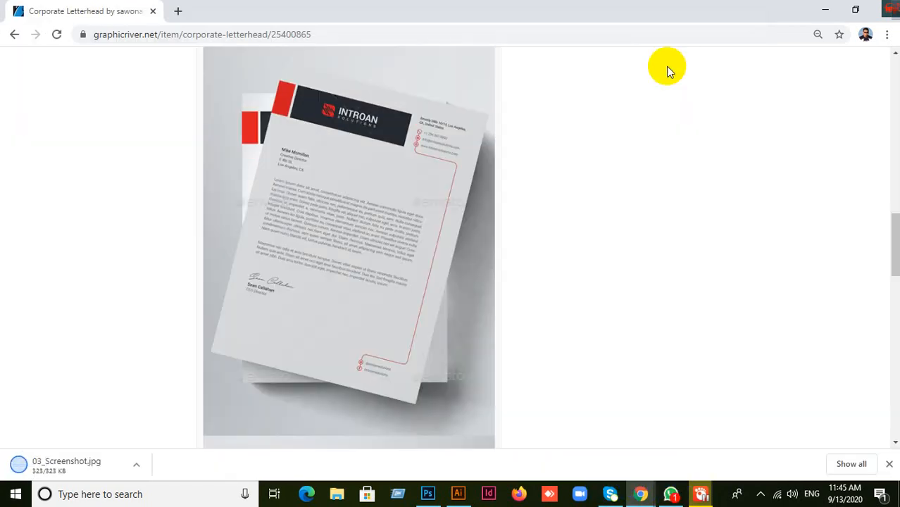
pyautogui.click(14, 37)
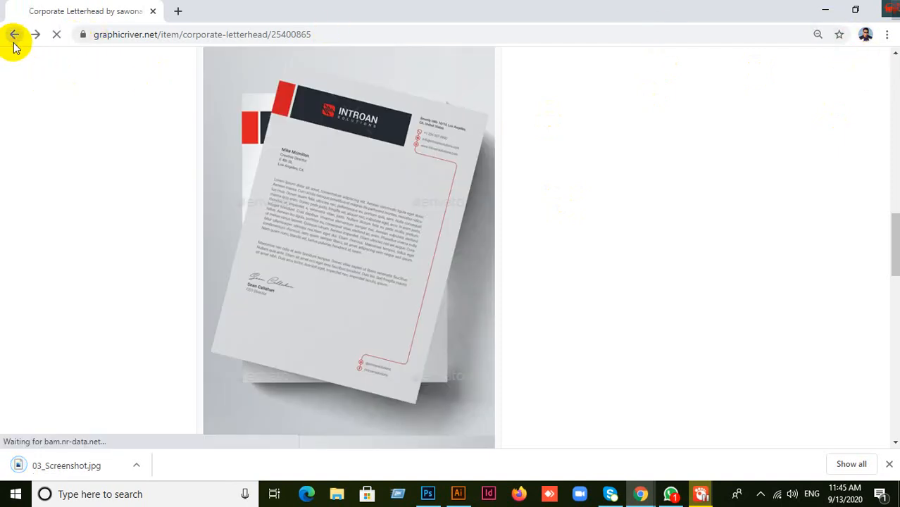
pyautogui.click(822, 11)
pyautogui.click(698, 197)
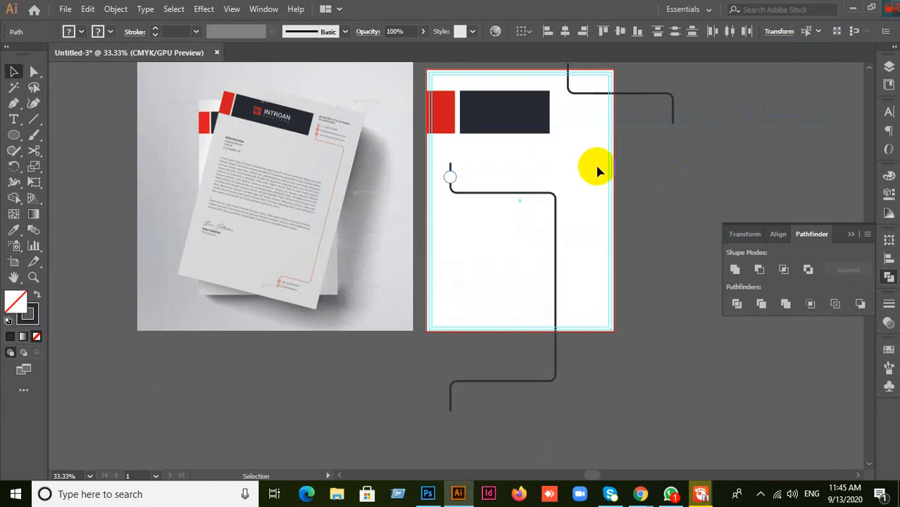
# Delete the long rounded line with its circle from the letterhead artboard and collapse the Pathfinder panel
pyautogui.click(479, 192)
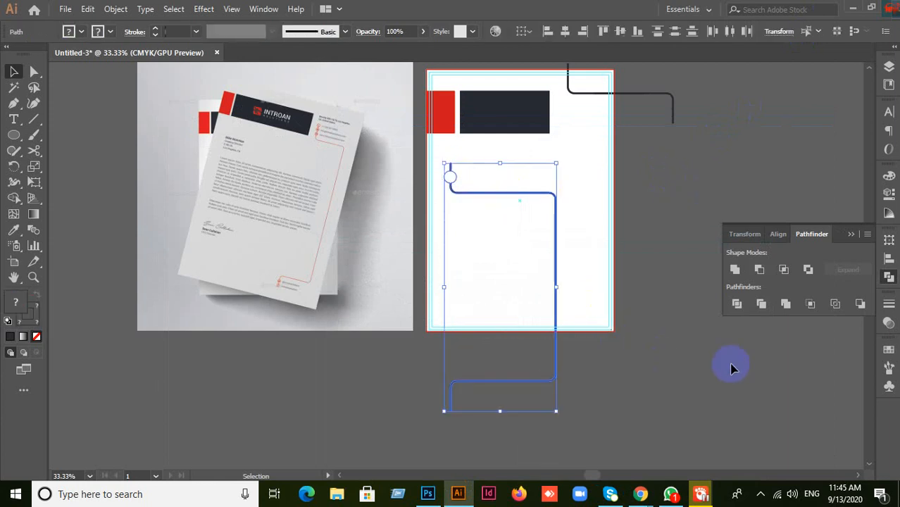
pyautogui.press('Delete')
pyautogui.scroll(3, 733, 363)
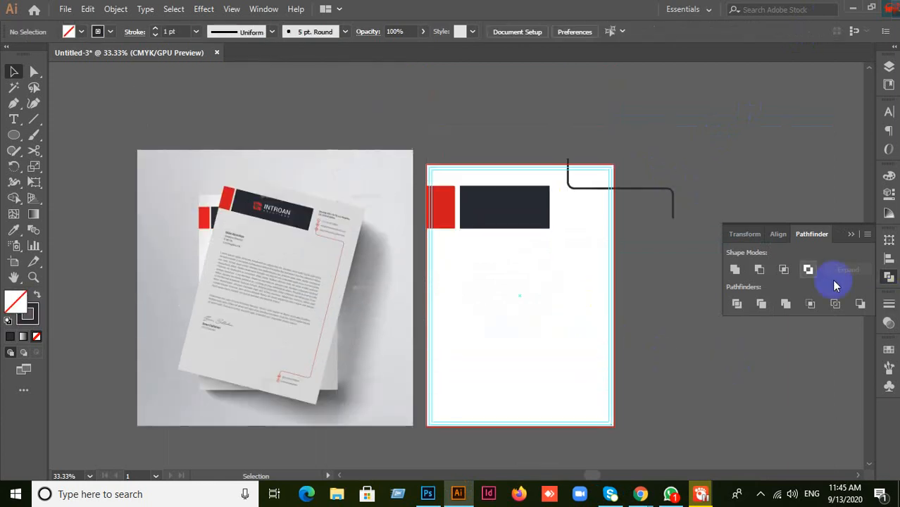
pyautogui.click(849, 233)
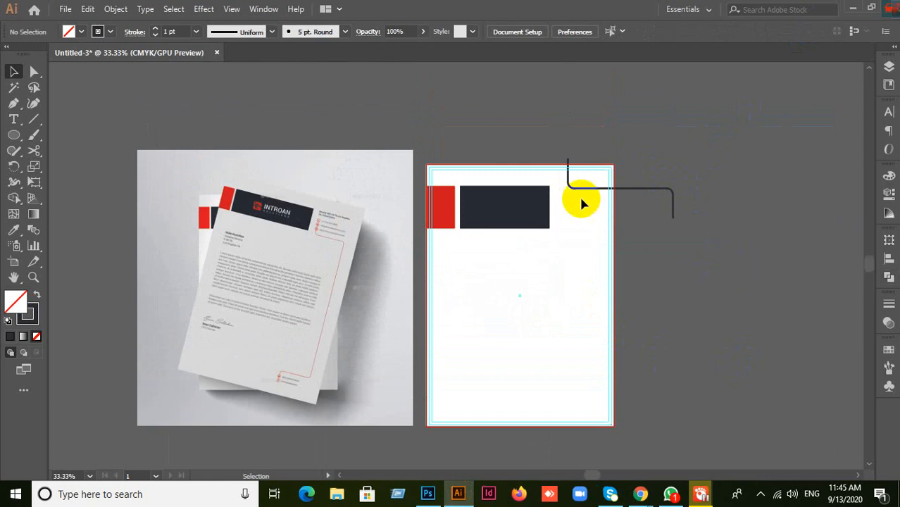
# Clear the remaining artwork by deleting the rounded corner line, the reference image and the red and dark header rectangles
pyautogui.moveTo(554, 140); pyautogui.dragTo(719, 251)
pyautogui.press('Delete')
pyautogui.moveTo(125, 141); pyautogui.dragTo(528, 310)
pyautogui.press('Delete')
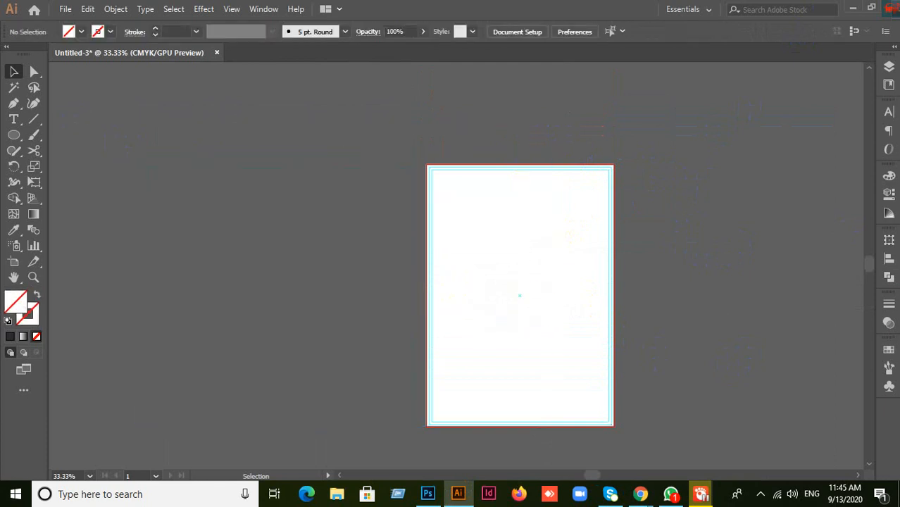
# Minimize Illustrator and the Chrome meeting window and open the Project For Student folder on the desktop
pyautogui.click(850, 12)
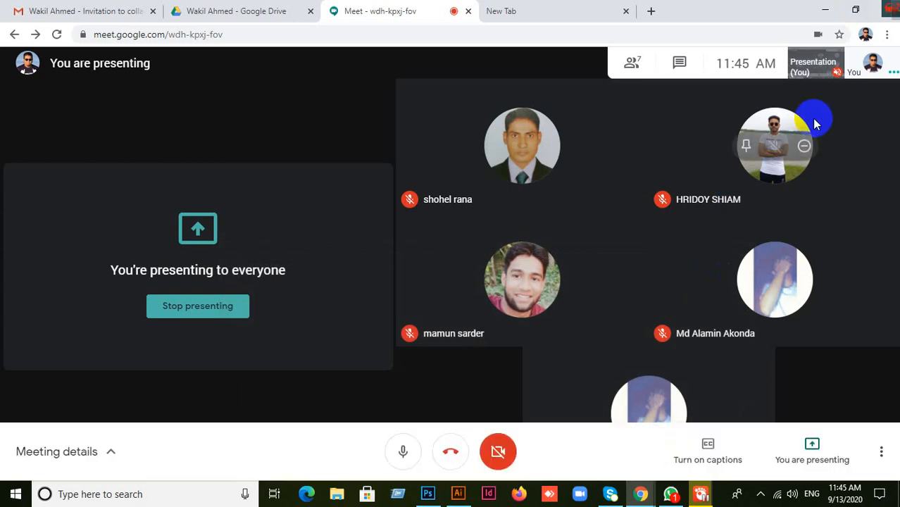
pyautogui.click(824, 12)
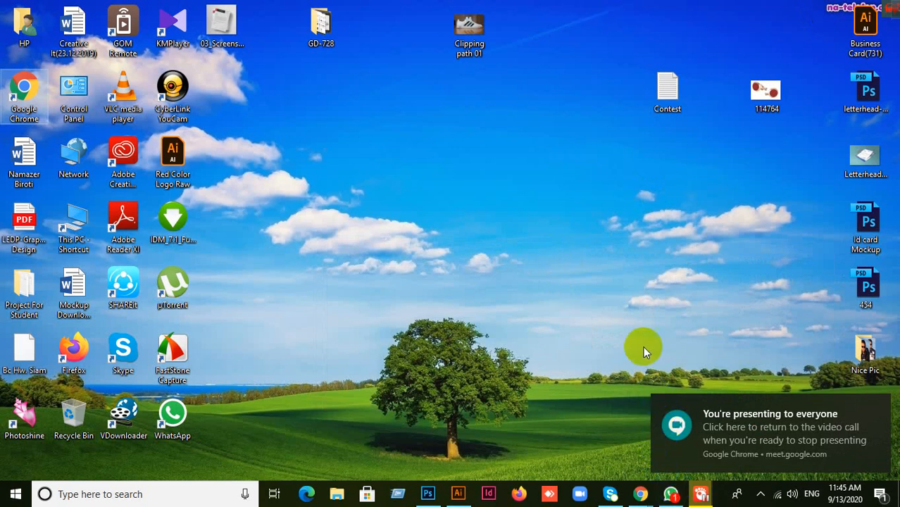
pyautogui.doubleClick(21, 292)
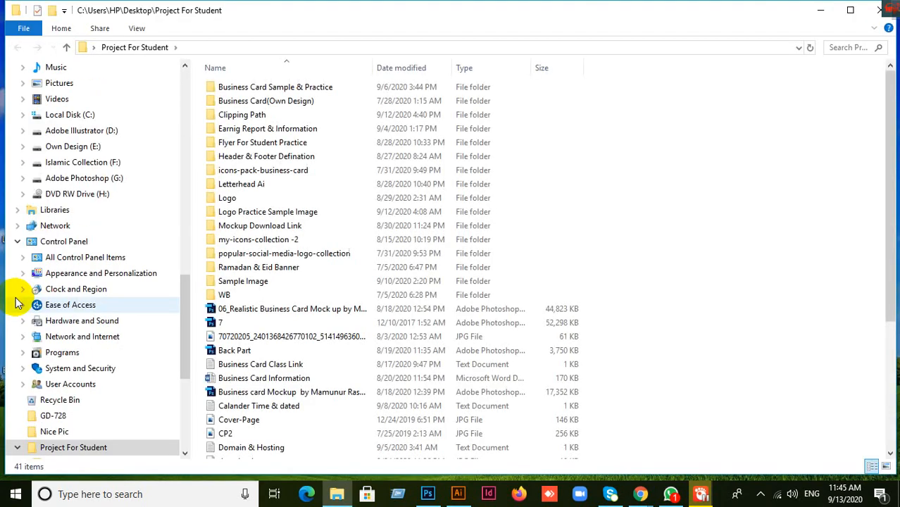
# Find and open the Letterhead Ai folder inside Project For Student
pyautogui.scroll(1, 141, 201)
pyautogui.click(261, 88)
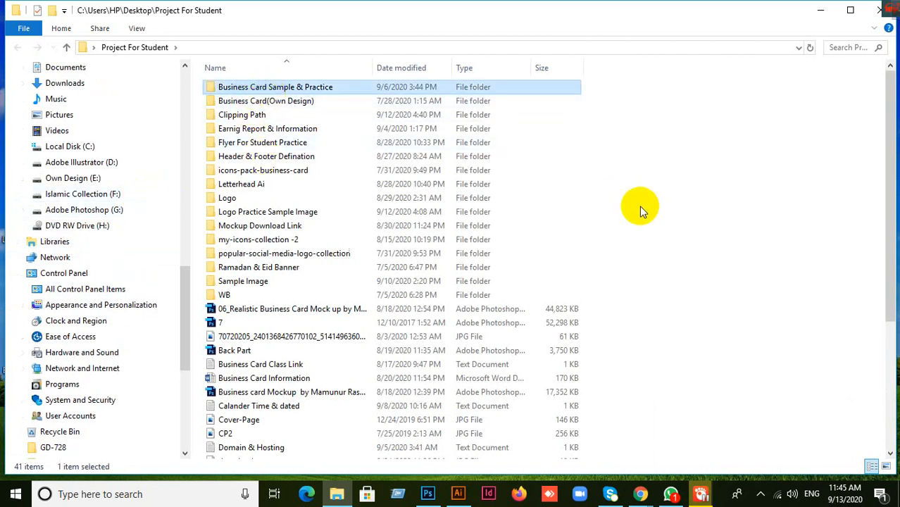
pyautogui.press('Down')
pyautogui.press('Down')
pyautogui.press('Down')
pyautogui.press('Down')
pyautogui.press('Down')
pyautogui.press('Down')
pyautogui.press('Down')
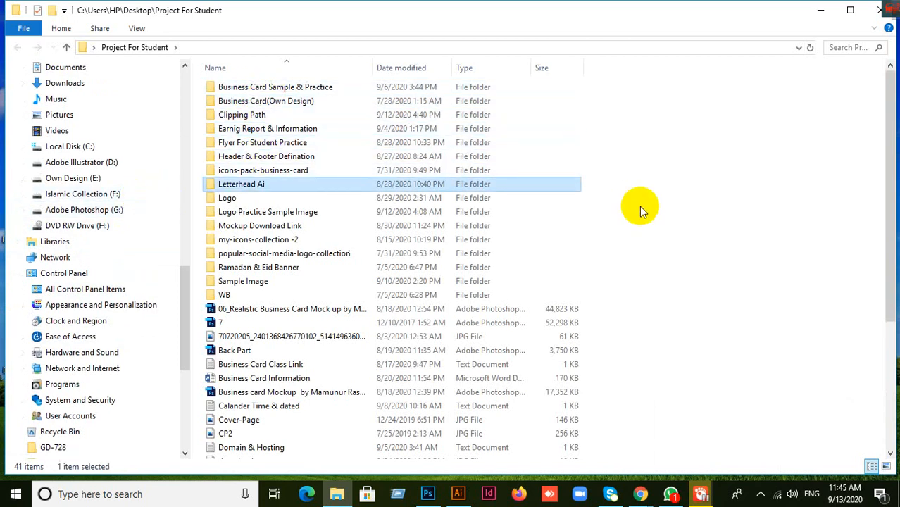
pyautogui.click(279, 189)
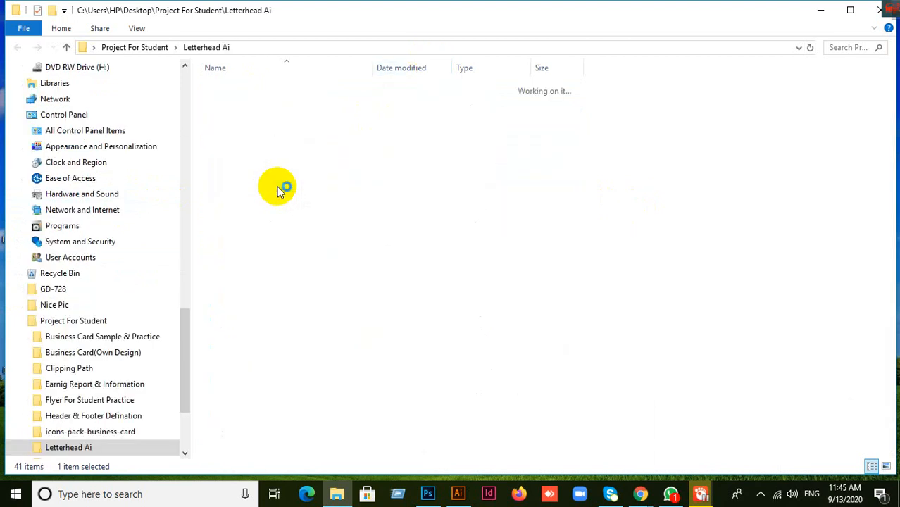
# Open the letterhead file Letterhead#01.ai from the Letterhead Ai folder in Illustrator
pyautogui.click(239, 114)
pyautogui.click(319, 225)
pyautogui.click(260, 120)
pyautogui.click(238, 133)
pyautogui.moveTo(238, 135); pyautogui.dragTo(533, 206)
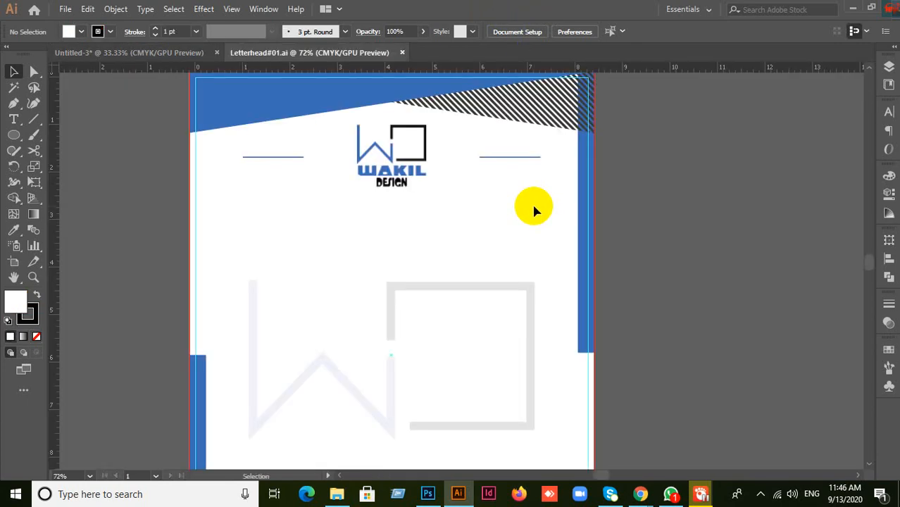
# Examine the blue letterhead design as a whole, including its header, watermark logo, contact block and footer
pyautogui.scroll(-4, 533, 209)
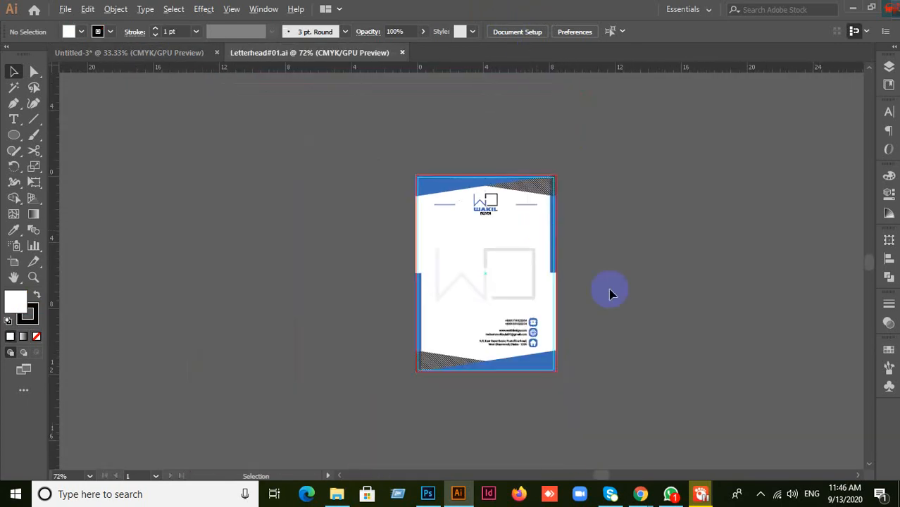
pyautogui.scroll(1, 643, 315)
pyautogui.moveTo(312, 104); pyautogui.dragTo(619, 412)
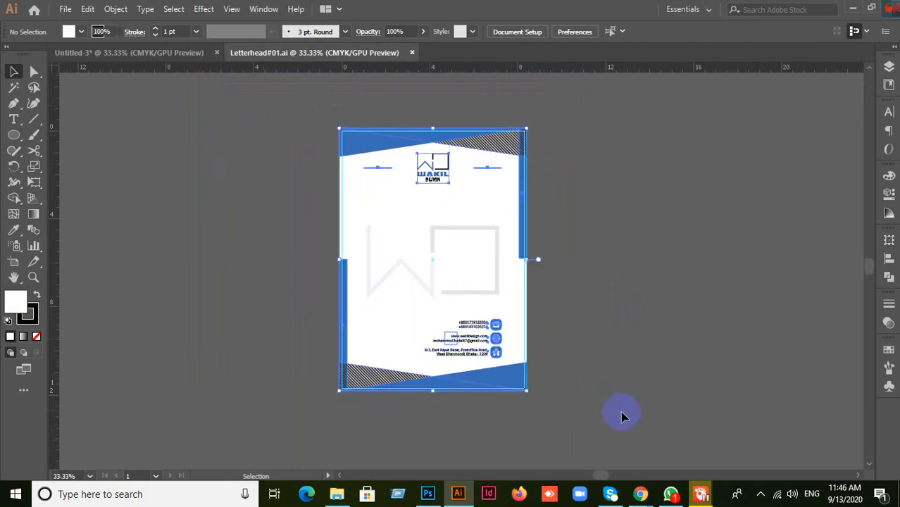
pyautogui.click(600, 322)
pyautogui.scroll(2, 612, 311)
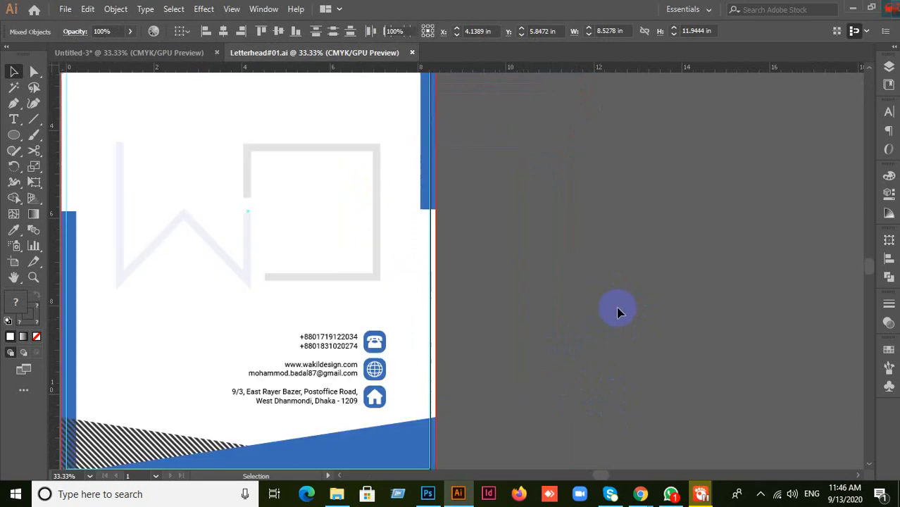
pyautogui.moveTo(610, 314); pyautogui.dragTo(667, 304)
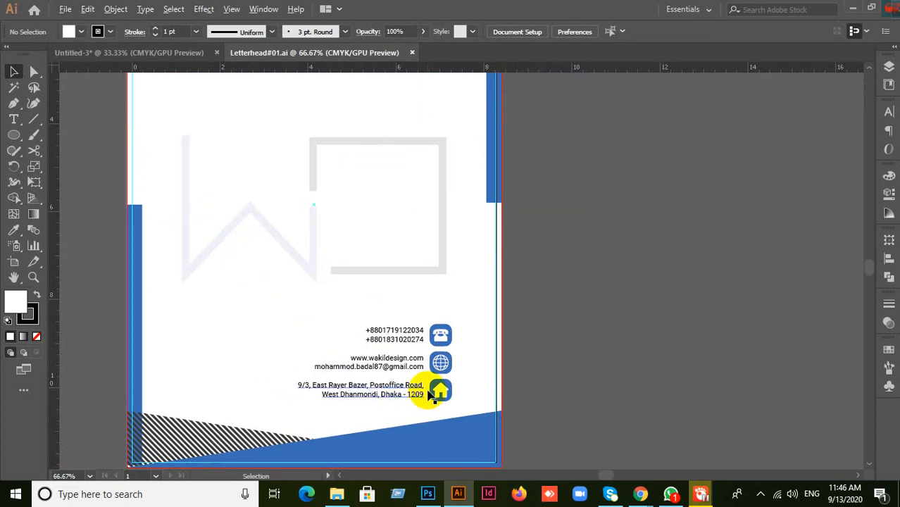
pyautogui.scroll(-1, 636, 358)
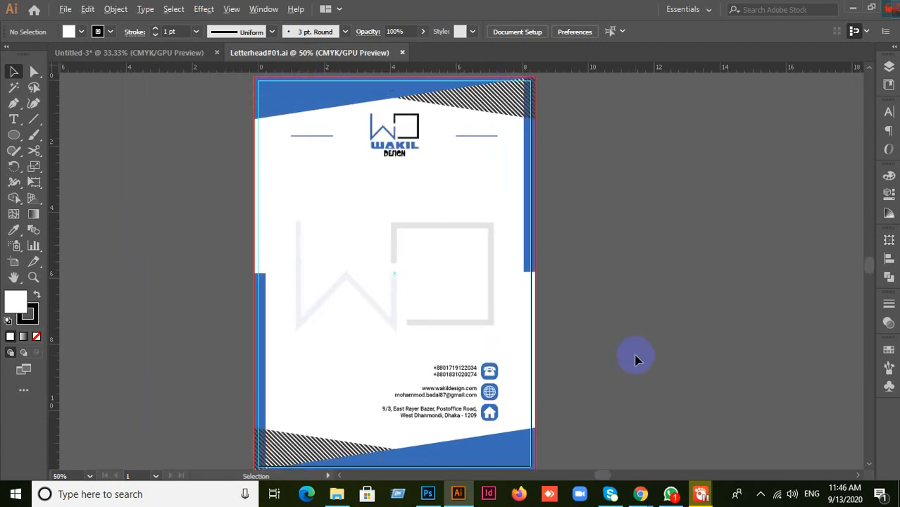
pyautogui.scroll(-1, 634, 358)
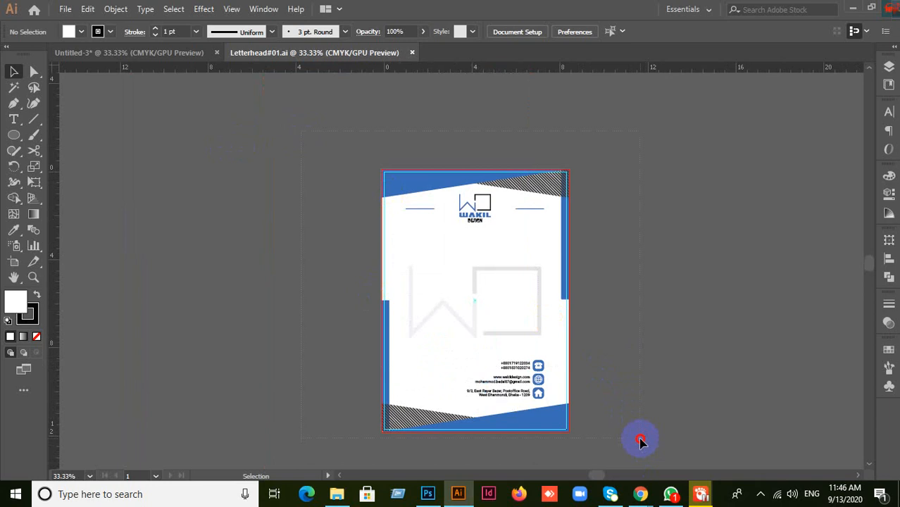
# Unlock all objects in the letterhead and select the entire design, including the watermark logo
pyautogui.moveTo(640, 439); pyautogui.dragTo(641, 439)
pyautogui.click(319, 204)
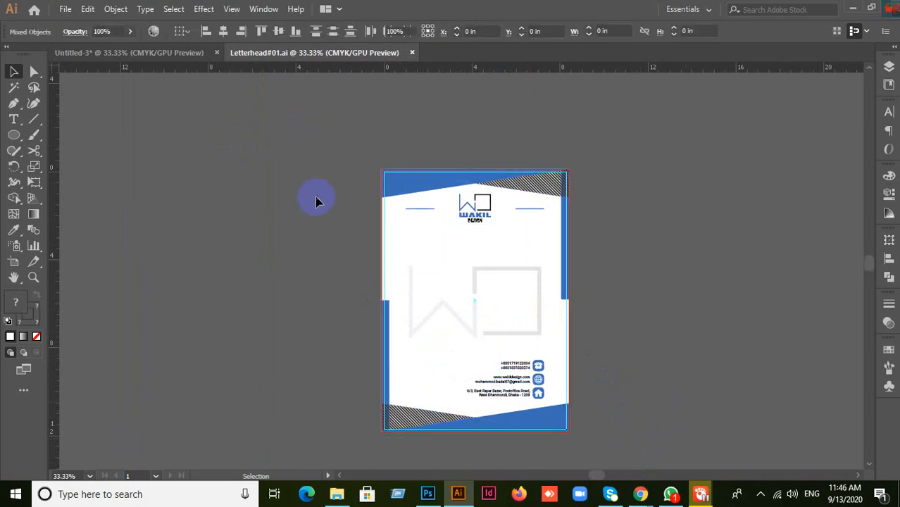
pyautogui.hotkey('ctrl', 'alt', '2')
pyautogui.click(316, 198)
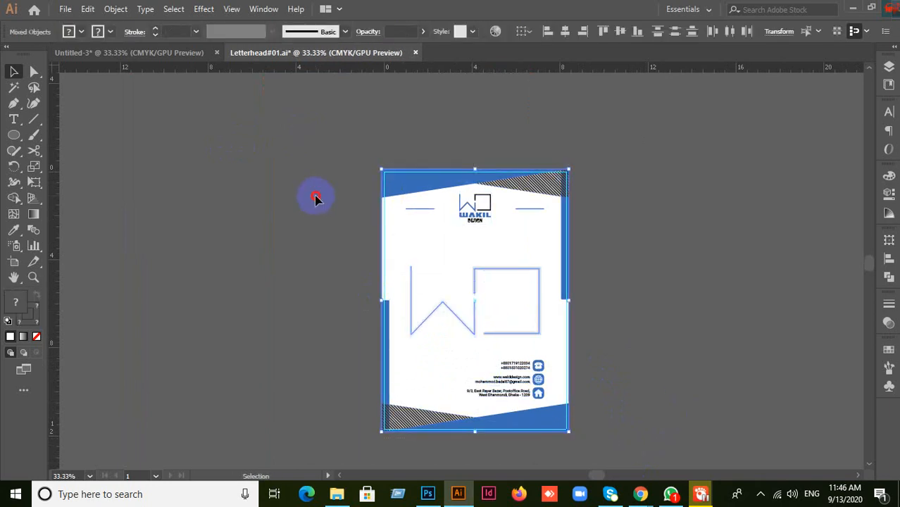
pyautogui.moveTo(290, 116); pyautogui.dragTo(611, 456)
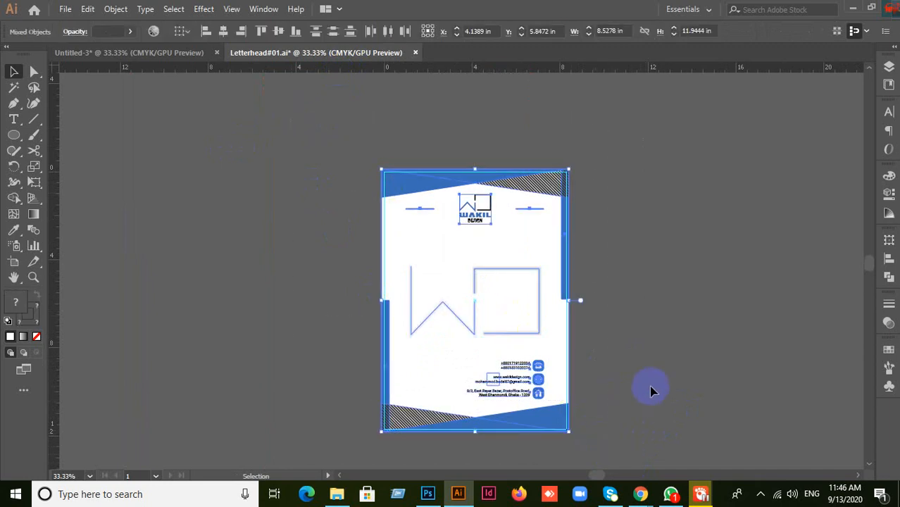
pyautogui.press('a')
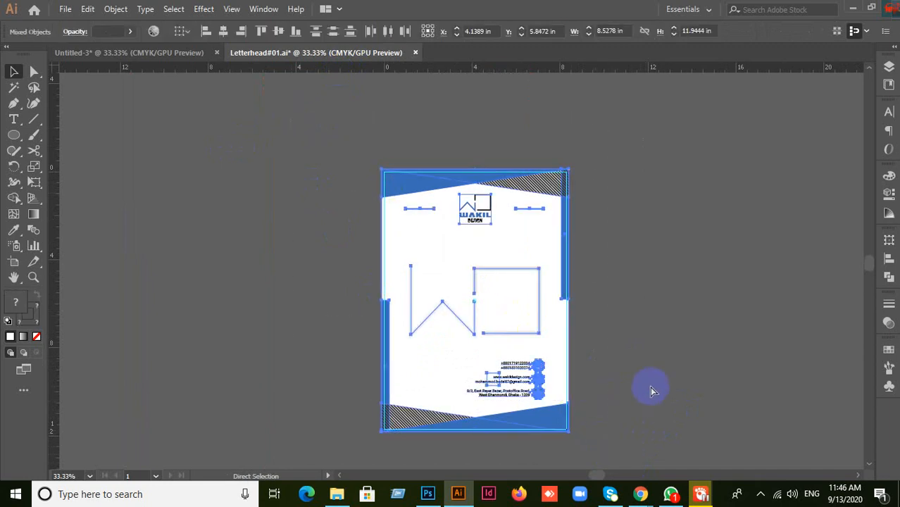
pyautogui.press('v')
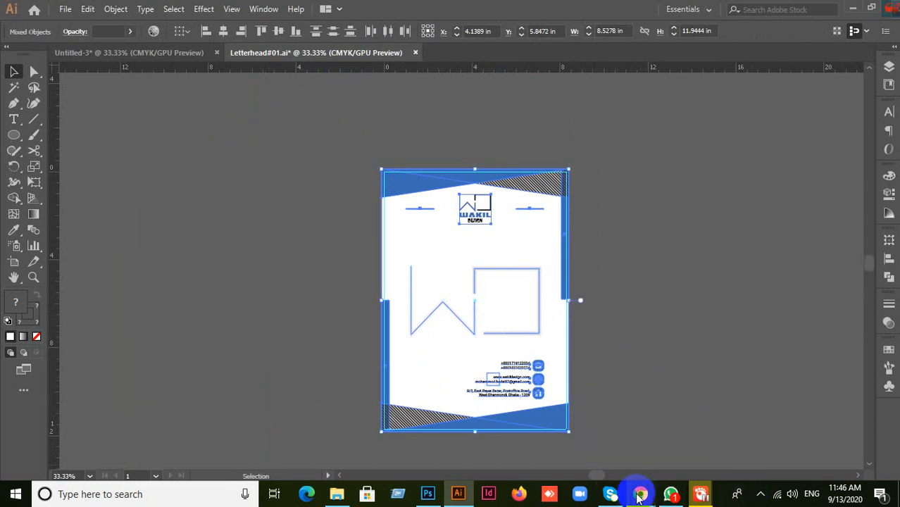
# Check the Google Meet call in Chrome and return to the Letterhead#01.ai document in Illustrator
pyautogui.click(488, 427)
pyautogui.click(405, 442)
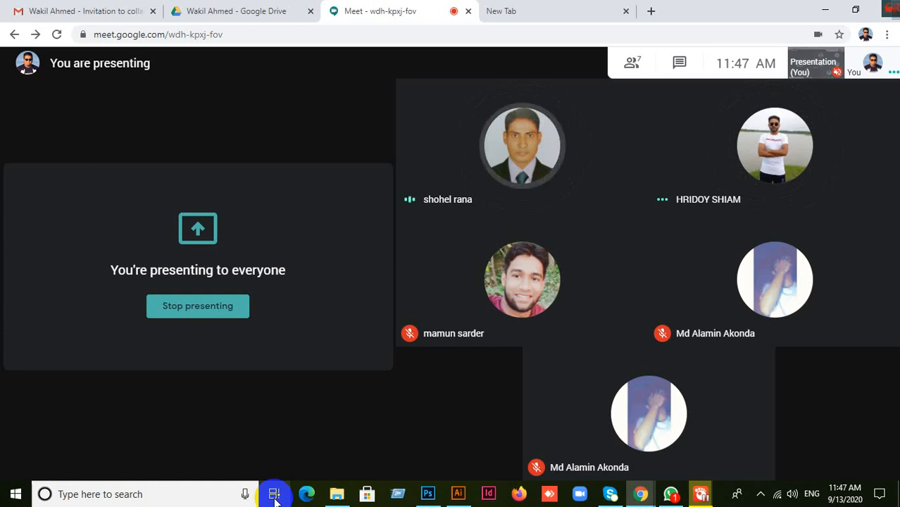
pyautogui.click(459, 493)
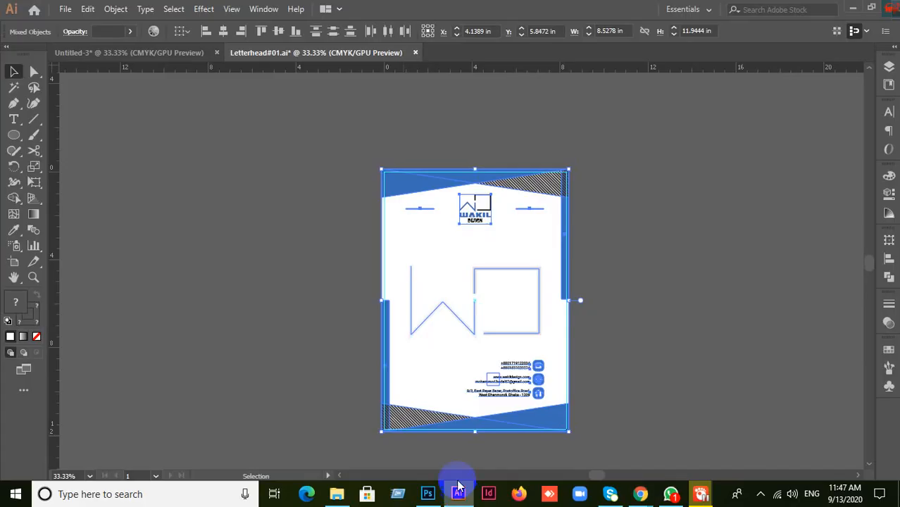
# Copy the selected letterhead artwork and paste it into the Untitled-3 document
pyautogui.press('a')
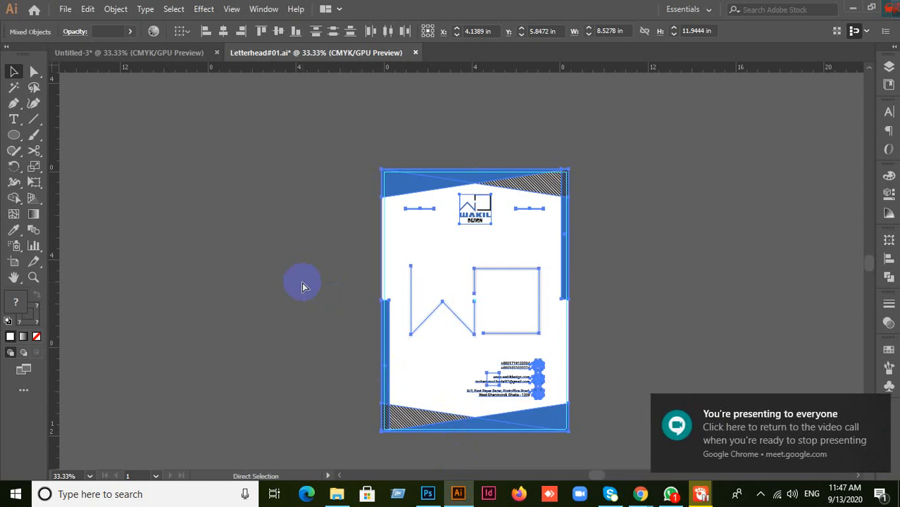
pyautogui.press('v')
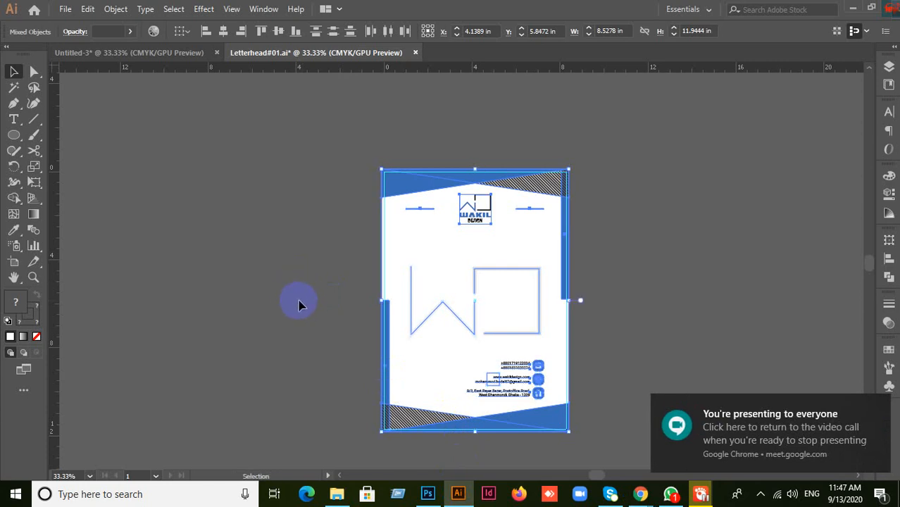
pyautogui.click(149, 56)
pyautogui.scroll(1, 684, 331)
pyautogui.scroll(-1, 622, 332)
pyautogui.moveTo(611, 324); pyautogui.dragTo(592, 289)
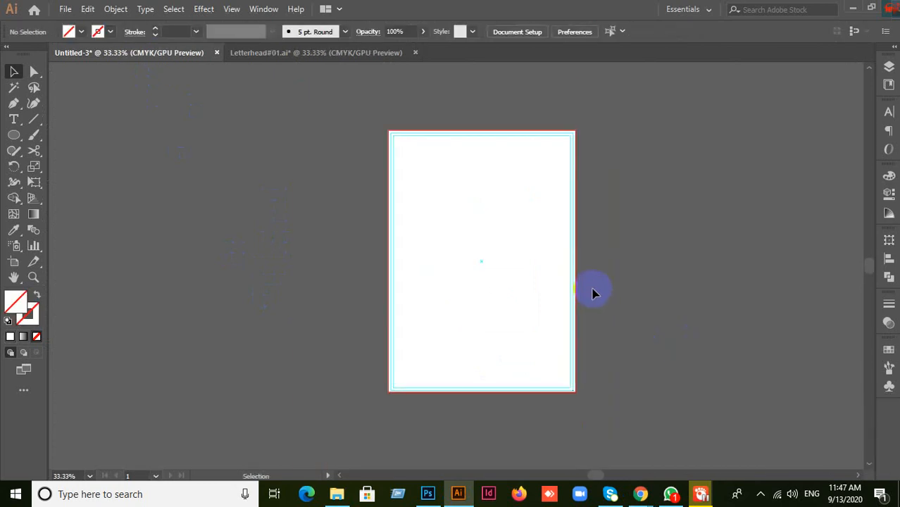
pyautogui.hotkey('ctrl', 'v')
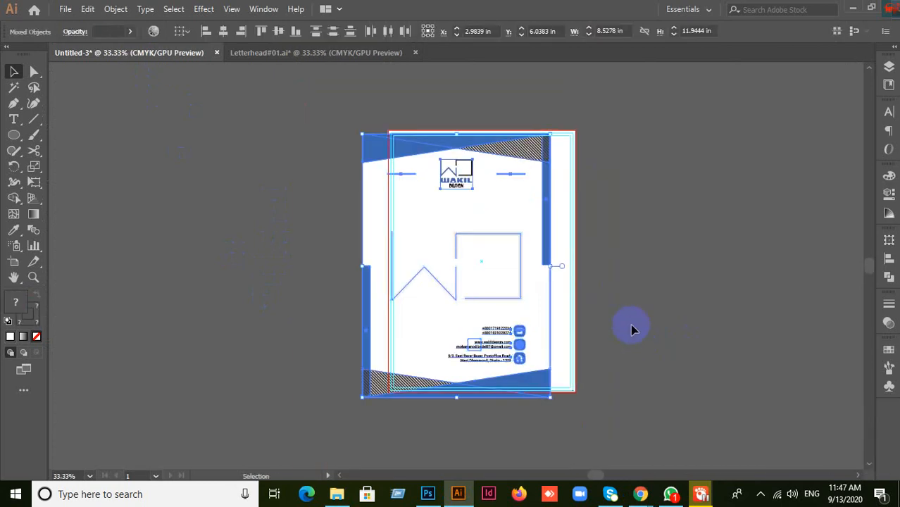
pyautogui.scroll(1, 631, 322)
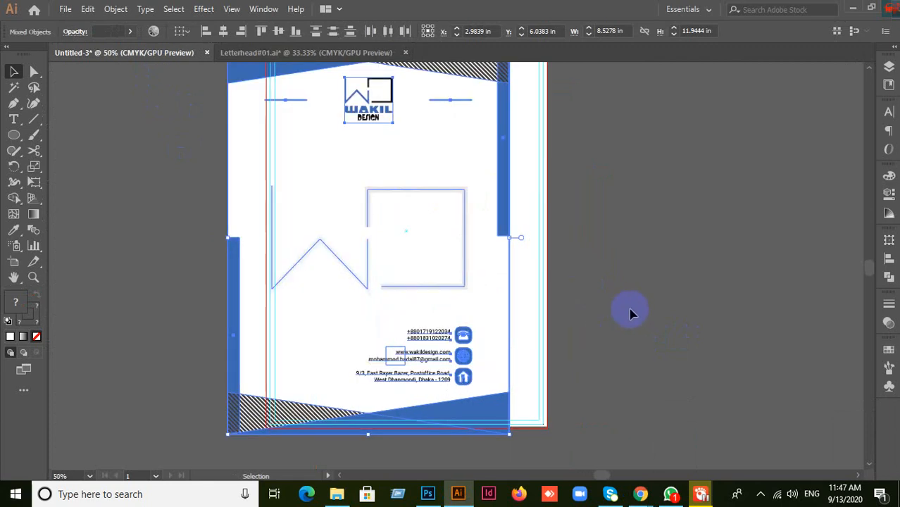
pyautogui.scroll(-1, 632, 312)
pyautogui.click(288, 225)
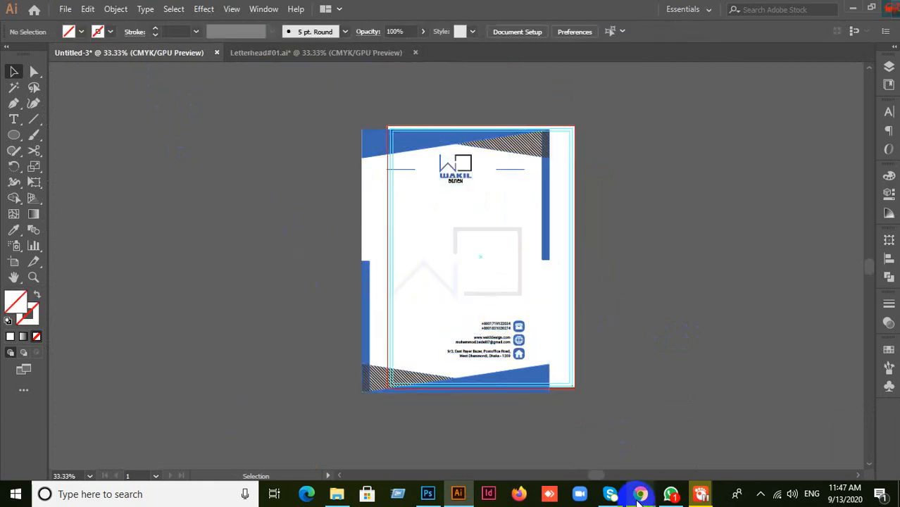
# Look at the Google Meet participants in Chrome and go back to the Untitled-3 document in Illustrator
pyautogui.moveTo(640, 494)
pyautogui.click(522, 428)
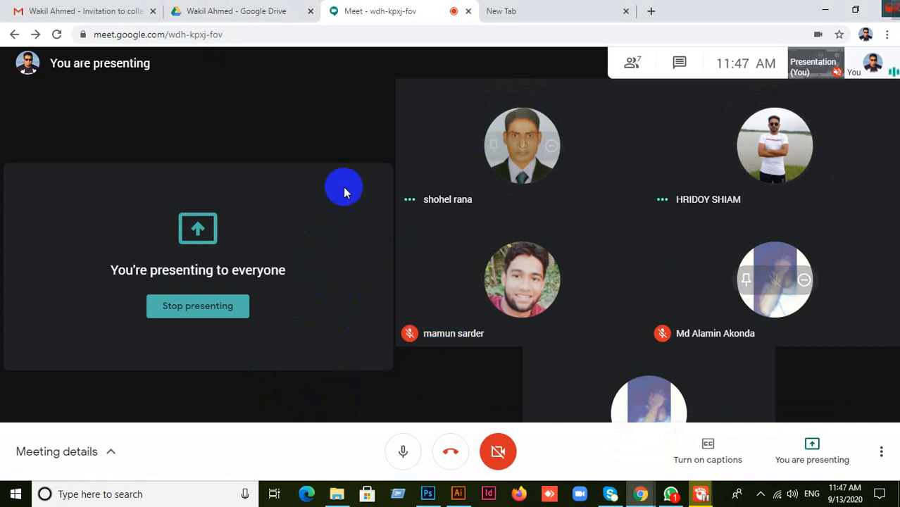
pyautogui.click(408, 331)
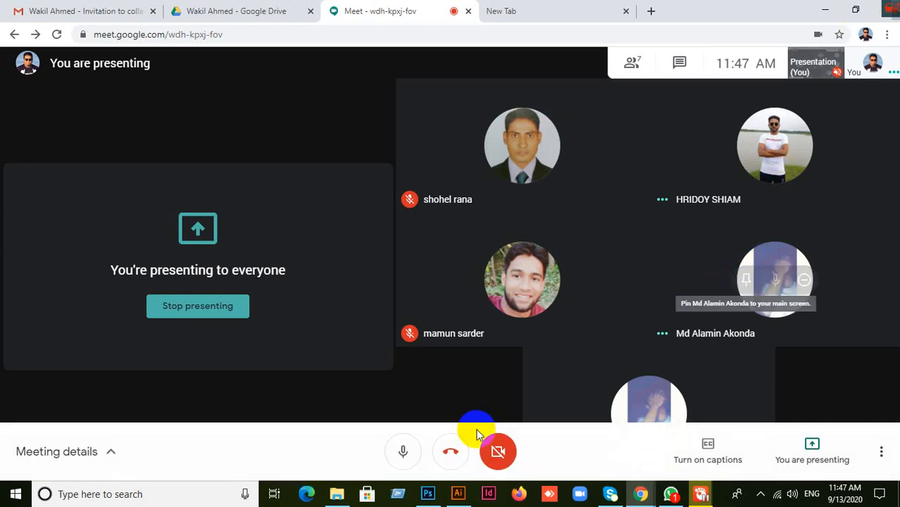
pyautogui.hotkey('alt', 'Tab')
# Group all the pasted letterhead artwork into a single object
pyautogui.moveTo(306, 121); pyautogui.dragTo(563, 413)
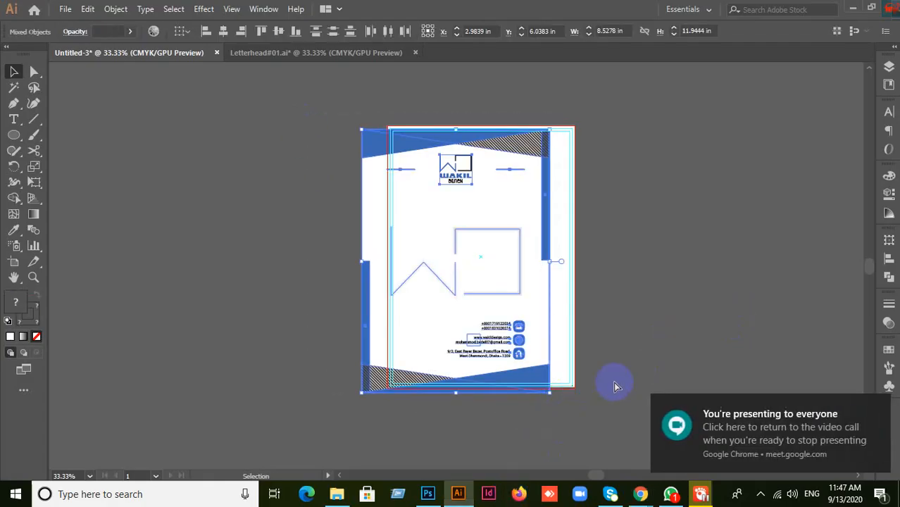
pyautogui.hotkey('ctrl', 'g')
pyautogui.click(699, 132)
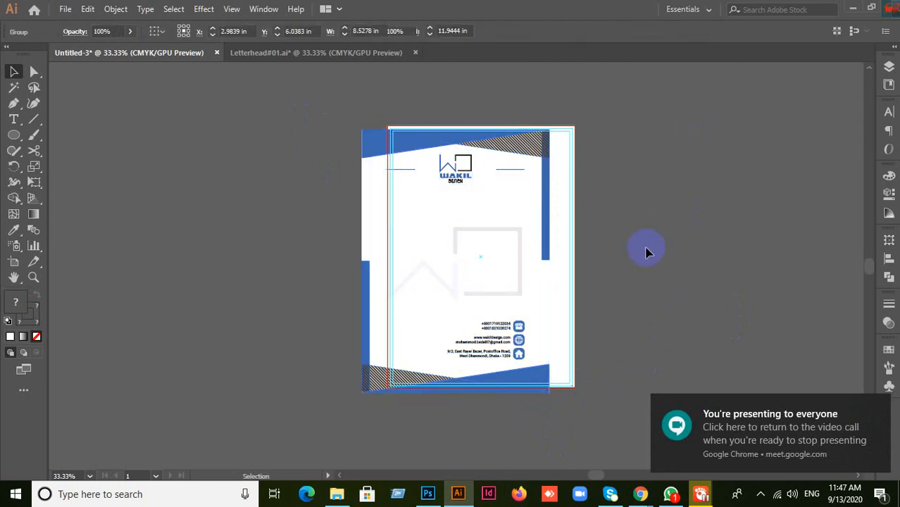
# Try to move the grouped letterhead by hand so it covers the artboard, and undo the move
pyautogui.scroll(1, 646, 249)
pyautogui.click(499, 247)
pyautogui.scroll(1, 603, 279)
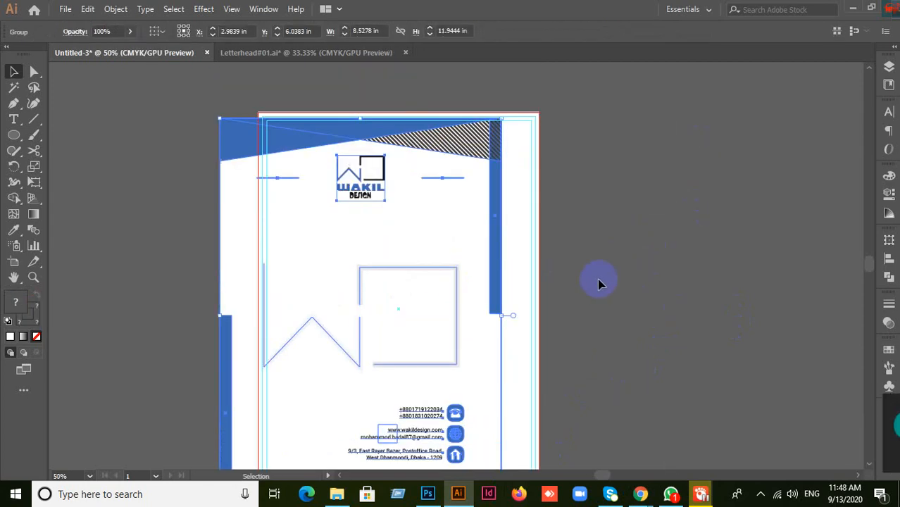
pyautogui.moveTo(495, 285); pyautogui.dragTo(528, 280)
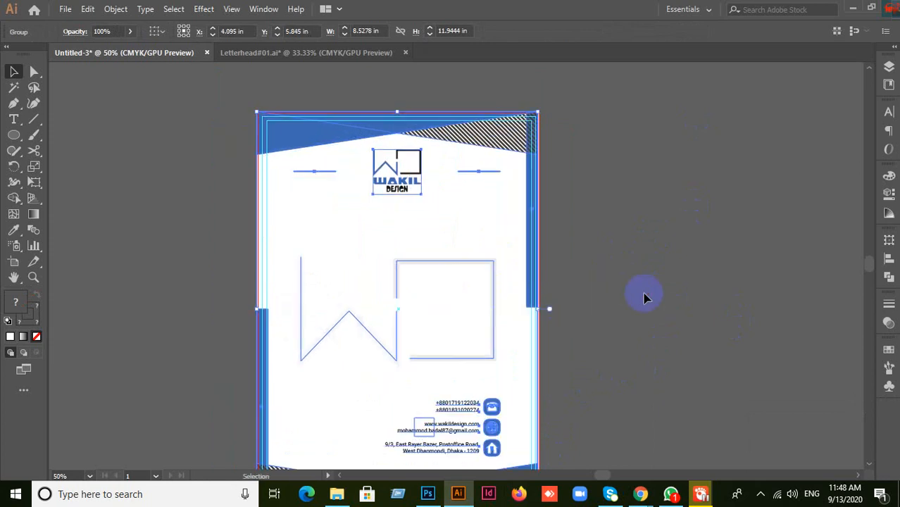
pyautogui.click(598, 309)
pyautogui.hotkey('ctrl', 'z')
# Shift the grouped letterhead off the artboard's edges and set its alignment reference to the artboard
pyautogui.click(607, 310)
pyautogui.click(496, 288)
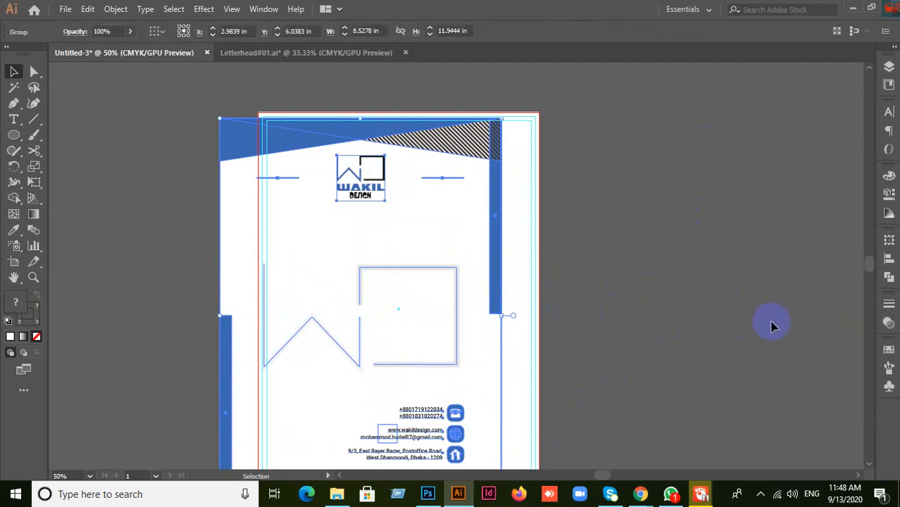
pyautogui.scroll(-1, 753, 325)
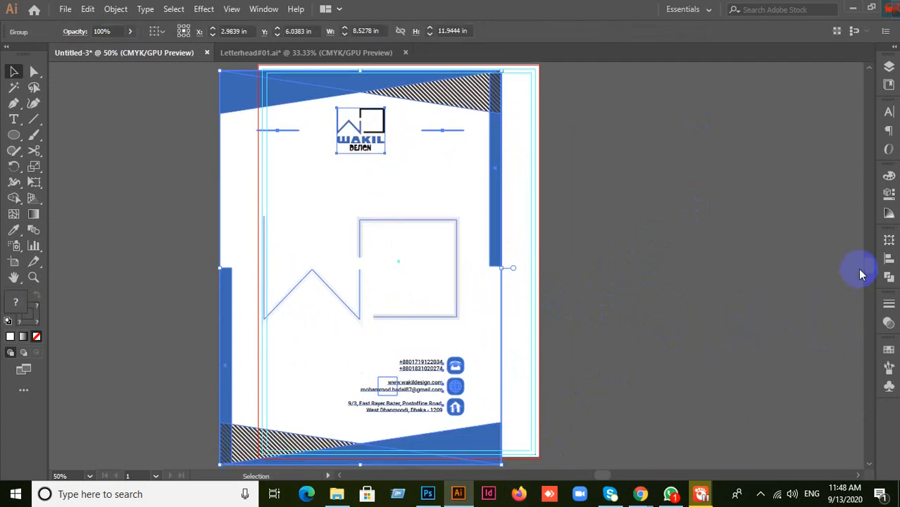
pyautogui.click(887, 261)
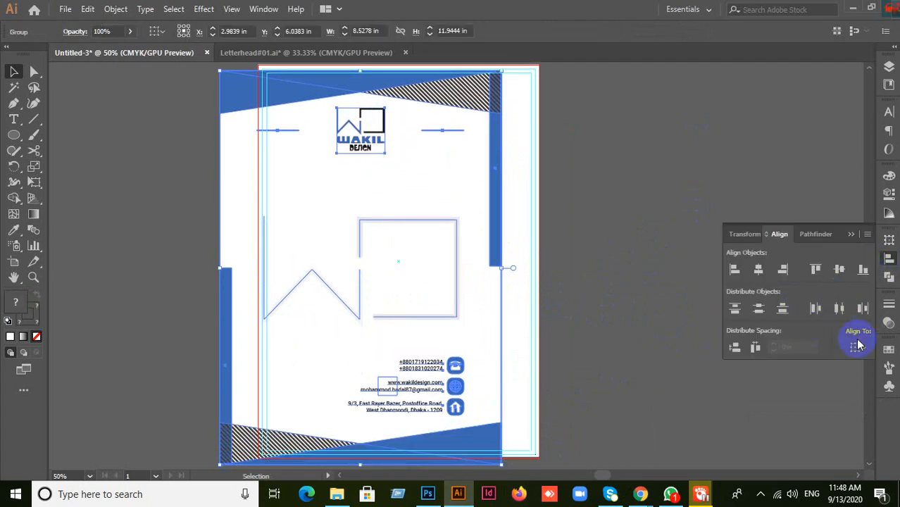
pyautogui.click(855, 347)
pyautogui.click(803, 391)
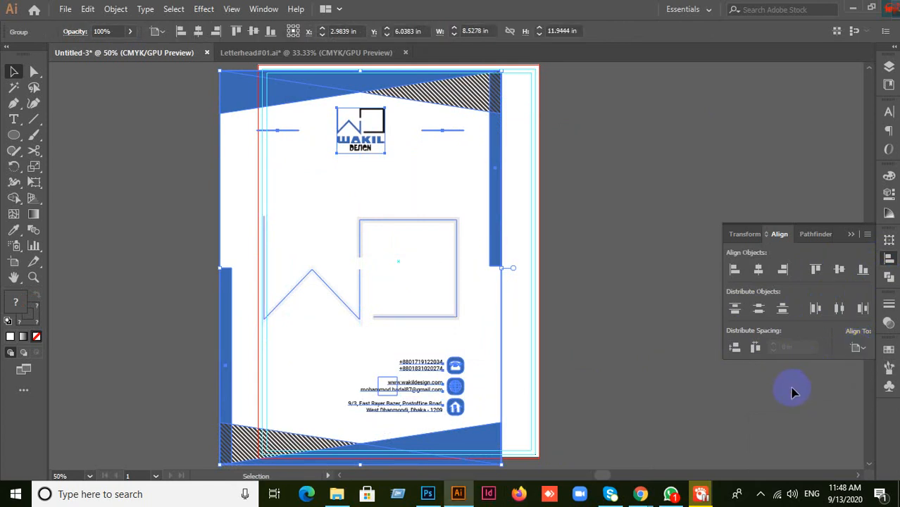
# Align the letterhead group to the artboard's vertical and horizontal centre
pyautogui.click(650, 316)
pyautogui.click(447, 216)
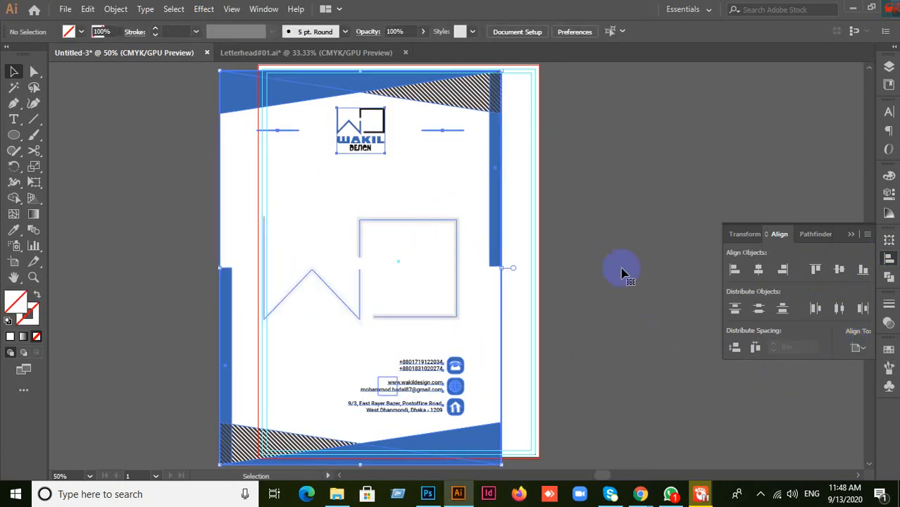
pyautogui.scroll(1, 623, 273)
pyautogui.click(839, 269)
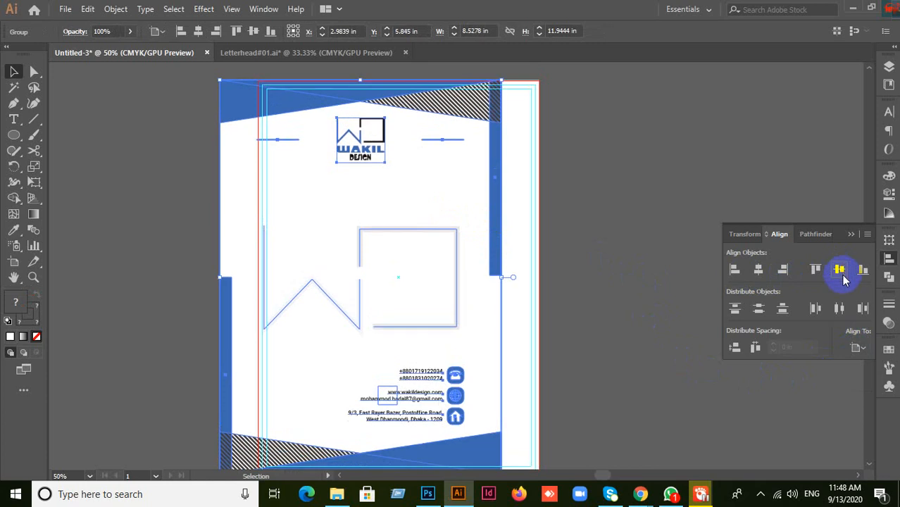
pyautogui.click(728, 276)
pyautogui.click(658, 325)
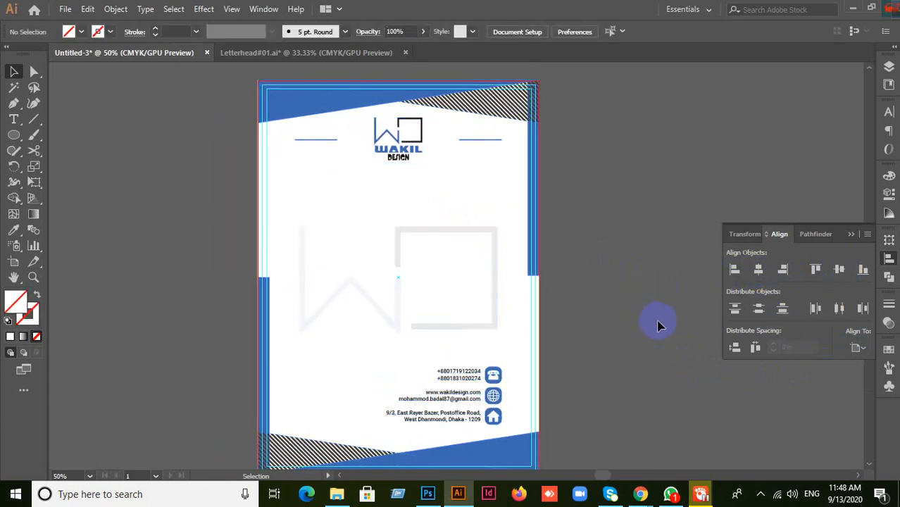
# Examine how the aligned letterhead covers the artboard, its bleed and its margin guides
pyautogui.scroll(-2, 659, 325)
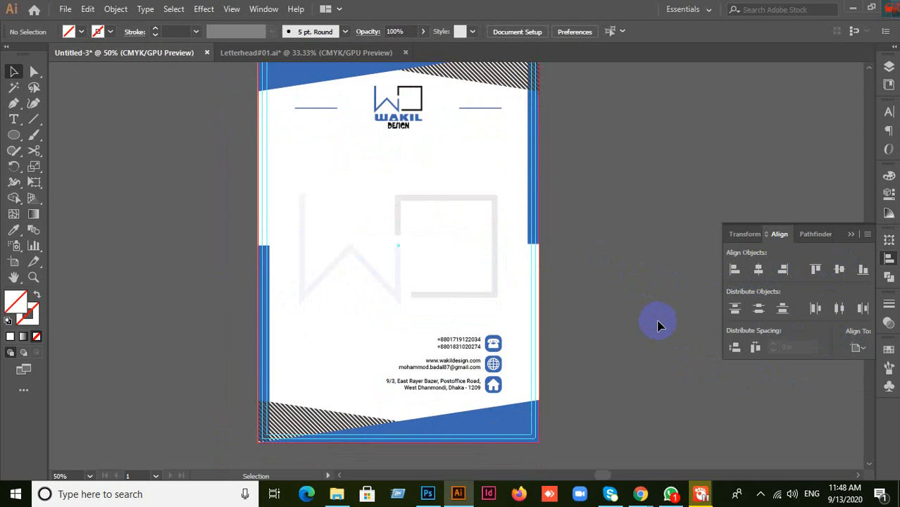
pyautogui.scroll(1, 658, 325)
pyautogui.scroll(-1, 658, 325)
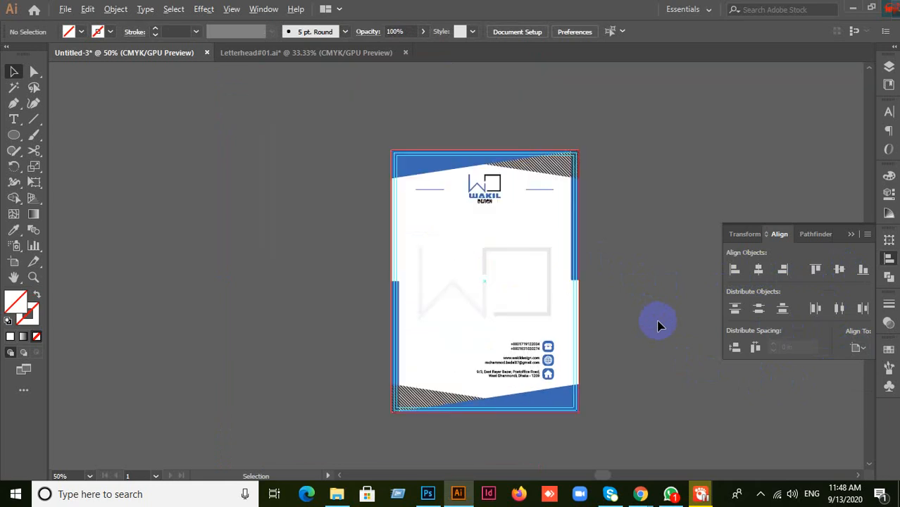
pyautogui.scroll(1, 650, 324)
pyautogui.scroll(2, 612, 288)
pyautogui.scroll(3, 613, 288)
pyautogui.scroll(-5, 613, 288)
pyautogui.scroll(4, 614, 286)
pyautogui.click(465, 307)
pyautogui.click(610, 304)
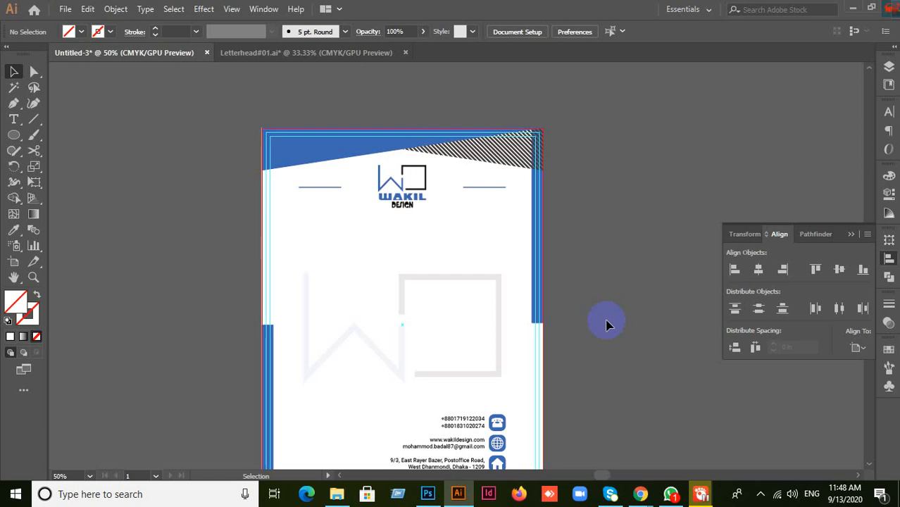
# Move the letterhead group off the artboard onto the empty canvas to the artboard's left
pyautogui.scroll(-2, 602, 326)
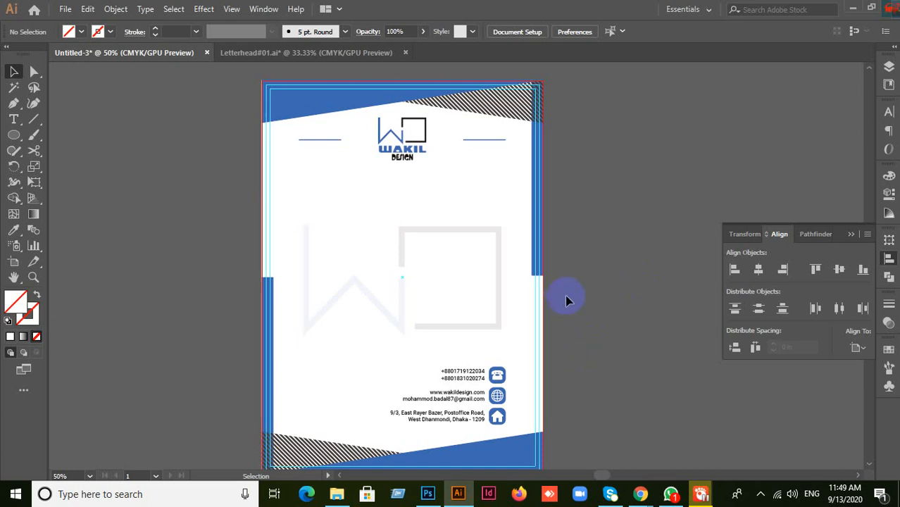
pyautogui.scroll(-2, 613, 283)
pyautogui.moveTo(336, 167); pyautogui.dragTo(376, 338)
pyautogui.click(607, 302)
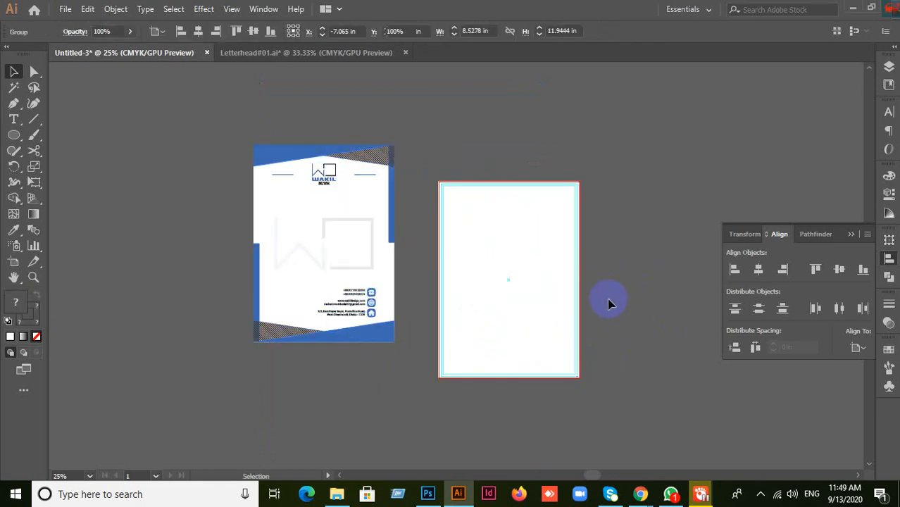
pyautogui.scroll(1, 608, 300)
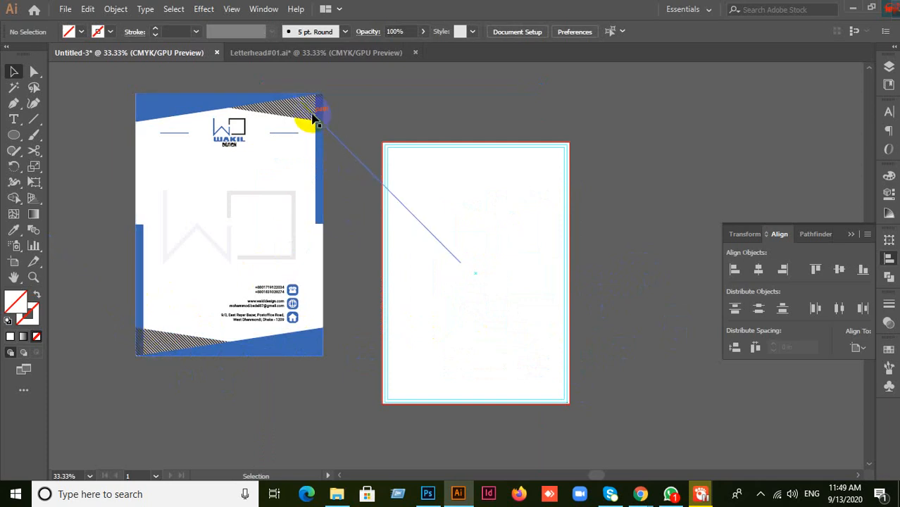
pyautogui.click(279, 118)
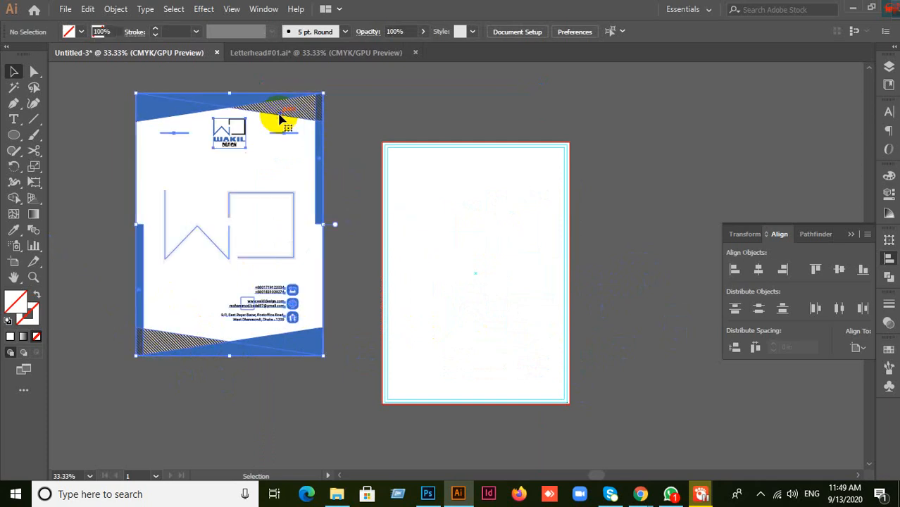
pyautogui.click(93, 240)
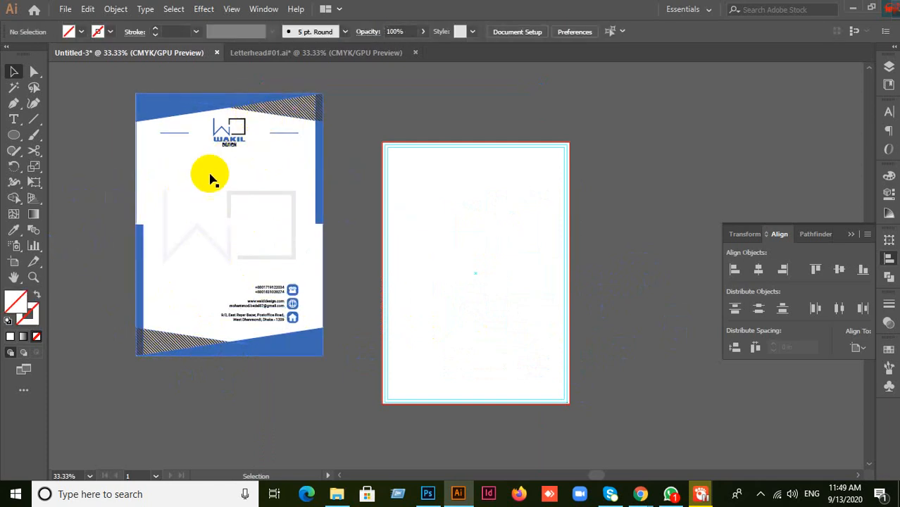
# Examine the finished letterhead's header, watermark, contact details and footer beside the empty artboard
pyautogui.scroll(2, 256, 238)
pyautogui.scroll(-1, 307, 274)
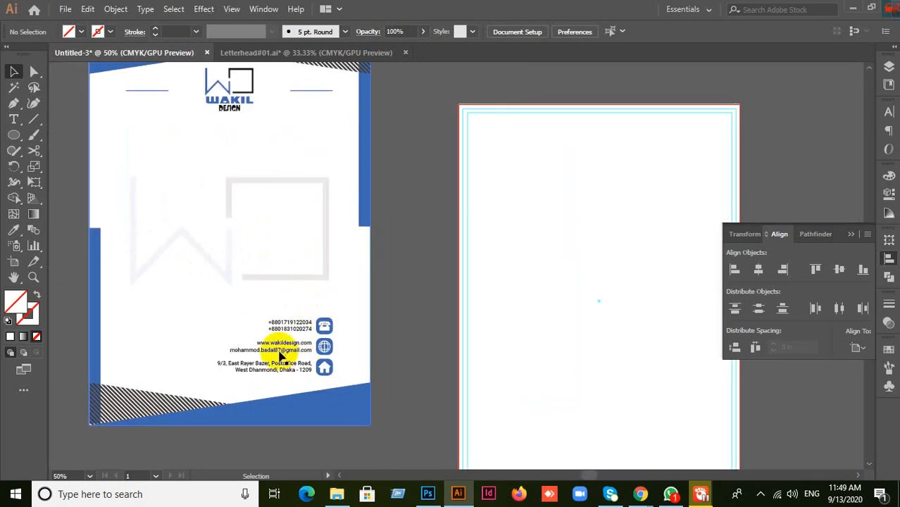
pyautogui.click(257, 279)
pyautogui.click(436, 320)
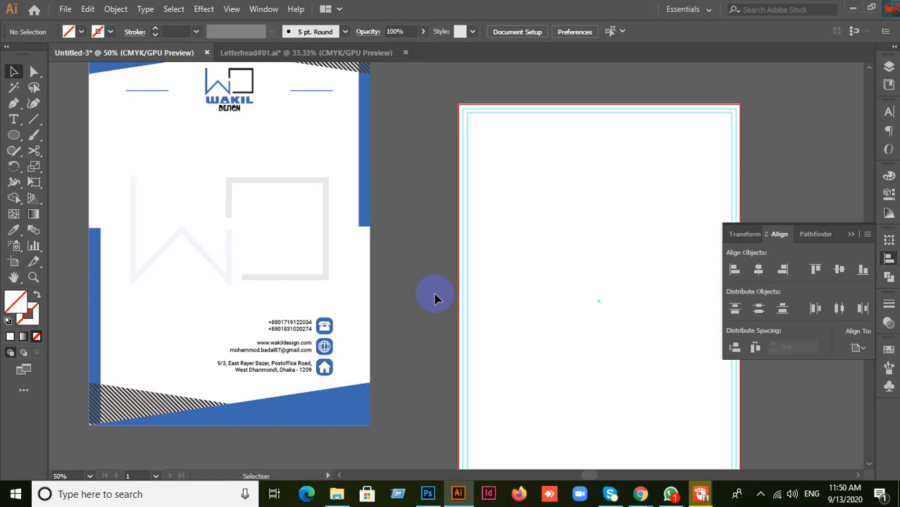
pyautogui.scroll(1, 508, 259)
pyautogui.scroll(-2, 707, 296)
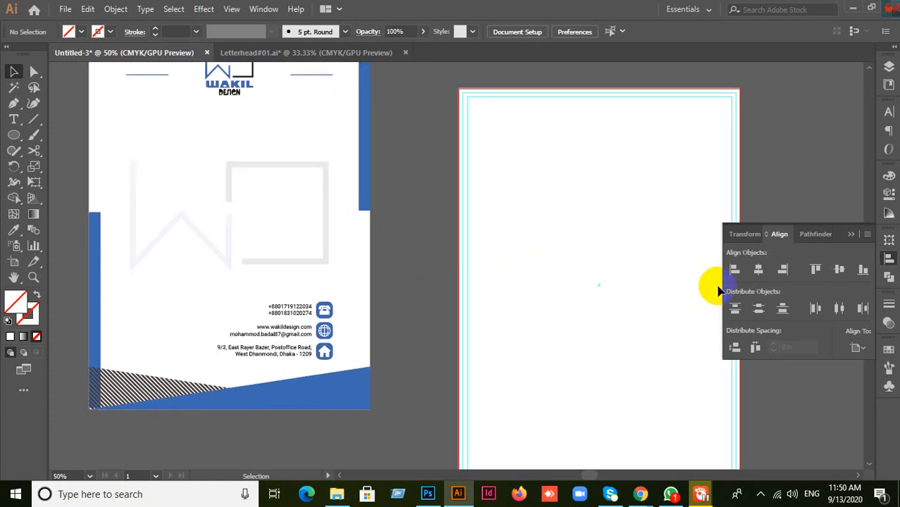
pyautogui.scroll(3, 633, 325)
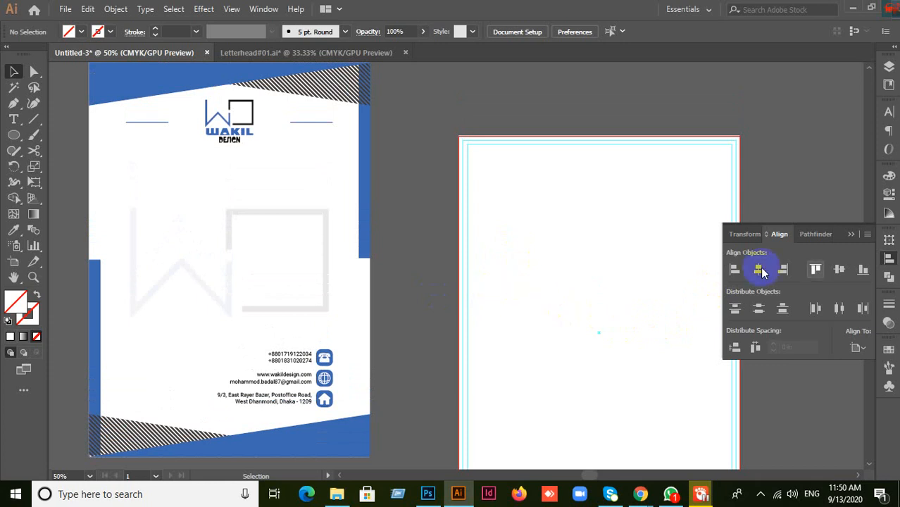
pyautogui.scroll(-3, 669, 268)
pyautogui.scroll(3, 667, 269)
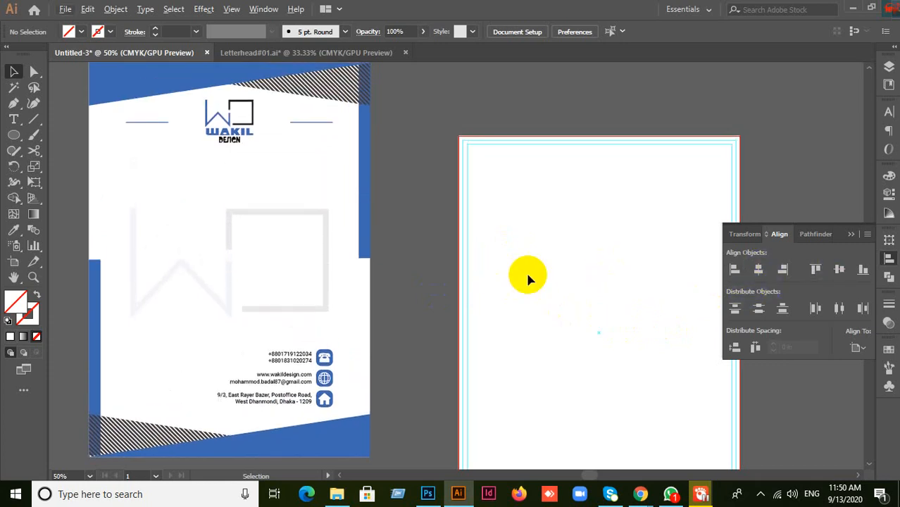
# Scale the reference letterhead group down slightly and reposition it beside the empty artboard
pyautogui.moveTo(70, 84); pyautogui.dragTo(425, 402)
pyautogui.scroll(2, 425, 402)
pyautogui.moveTo(90, 95); pyautogui.dragTo(113, 117)
pyautogui.moveTo(281, 282); pyautogui.dragTo(294, 250)
pyautogui.click(479, 297)
pyautogui.moveTo(588, 292); pyautogui.dragTo(547, 277)
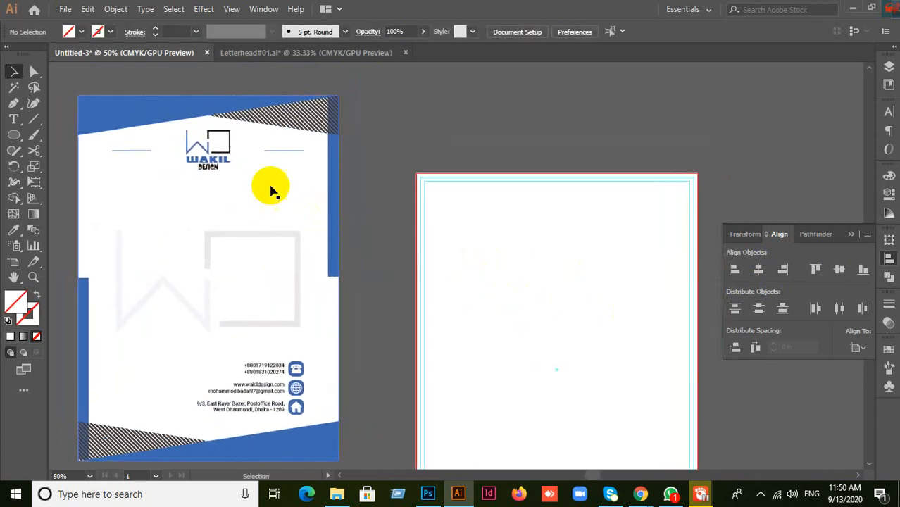
# Draw a rectangle across the artboard's top from bleed edge to bleed edge and fill it with the blue sampled from the reference letterhead
pyautogui.moveTo(15, 139); pyautogui.dragTo(64, 136)
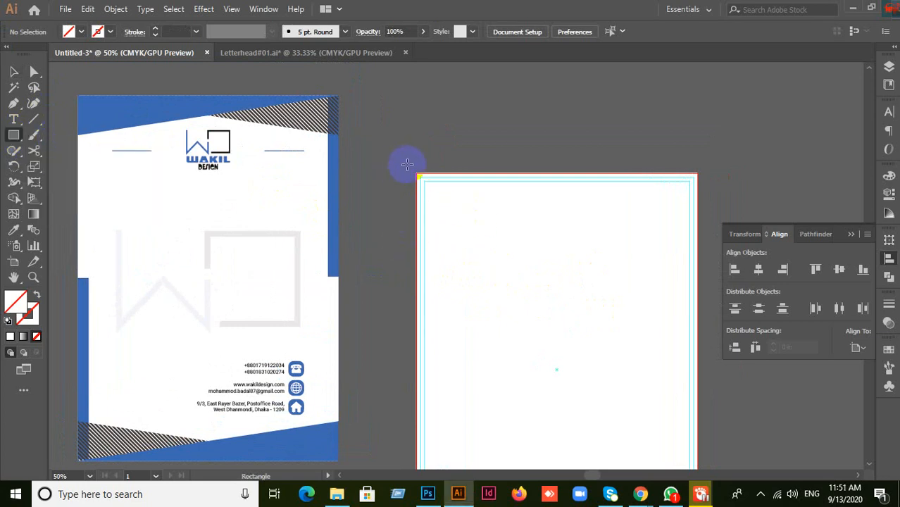
pyautogui.moveTo(415, 175); pyautogui.dragTo(697, 251)
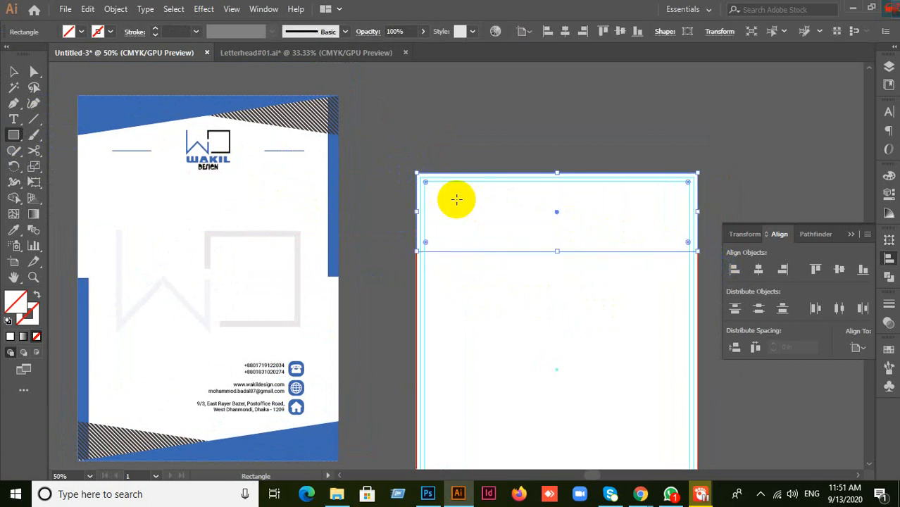
pyautogui.click(14, 230)
pyautogui.click(121, 101)
pyautogui.click(11, 69)
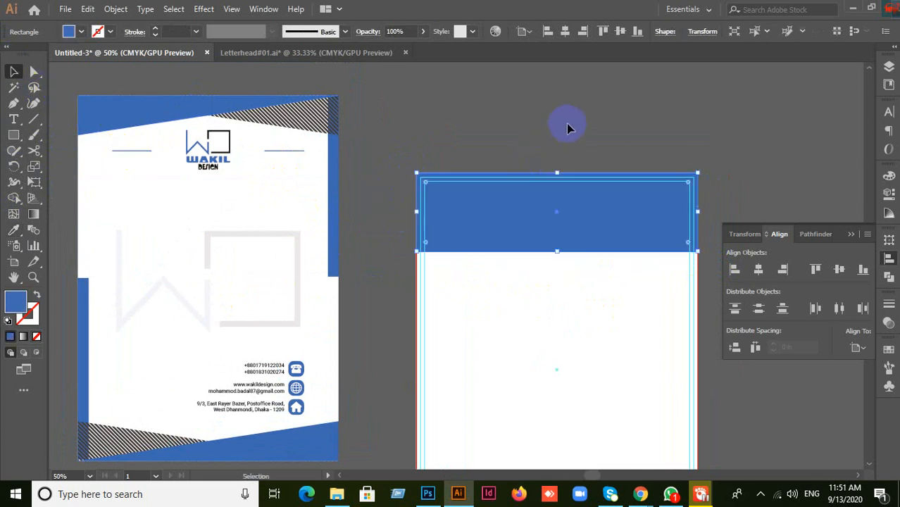
pyautogui.click(542, 280)
pyautogui.click(549, 244)
pyautogui.click(851, 234)
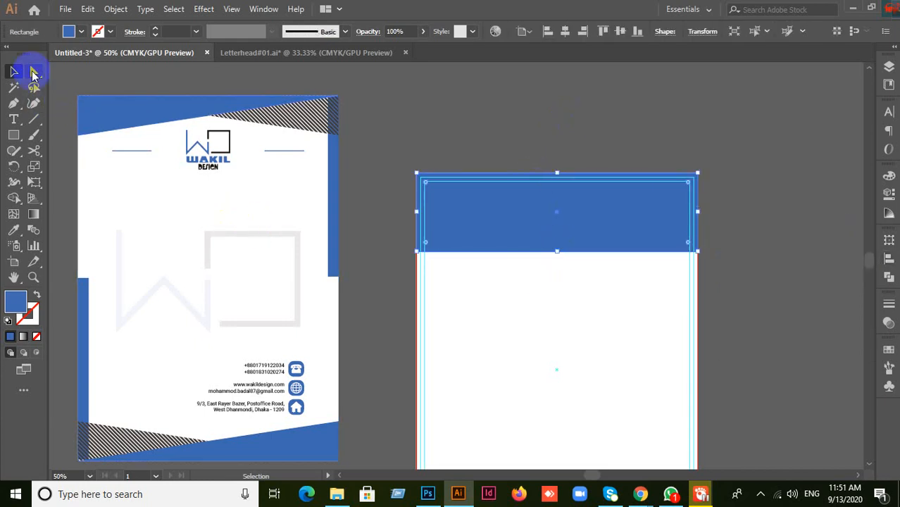
# Delete the blue rectangle's lower-right anchor point to turn it into a triangular header shape
pyautogui.click(33, 72)
pyautogui.click(106, 71)
pyautogui.click(458, 241)
pyautogui.click(702, 264)
pyautogui.moveTo(716, 254); pyautogui.dragTo(715, 258)
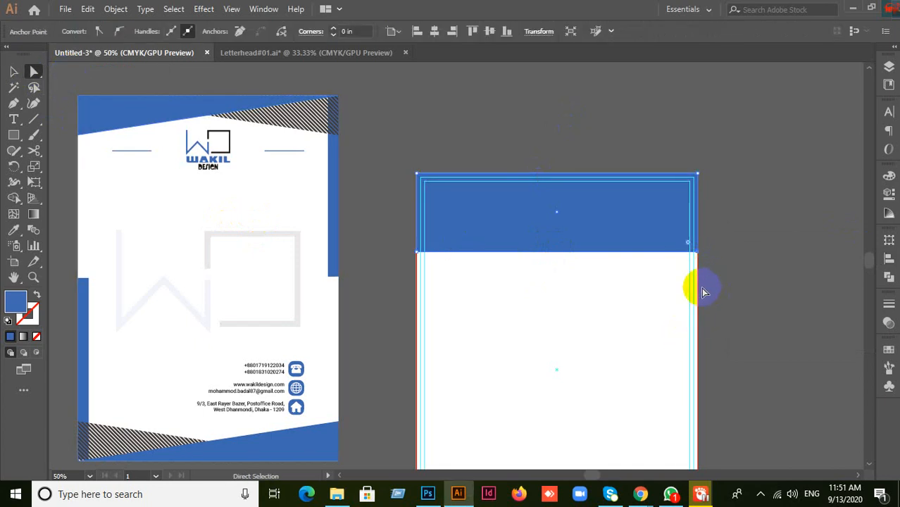
pyautogui.press('Delete')
pyautogui.press('v')
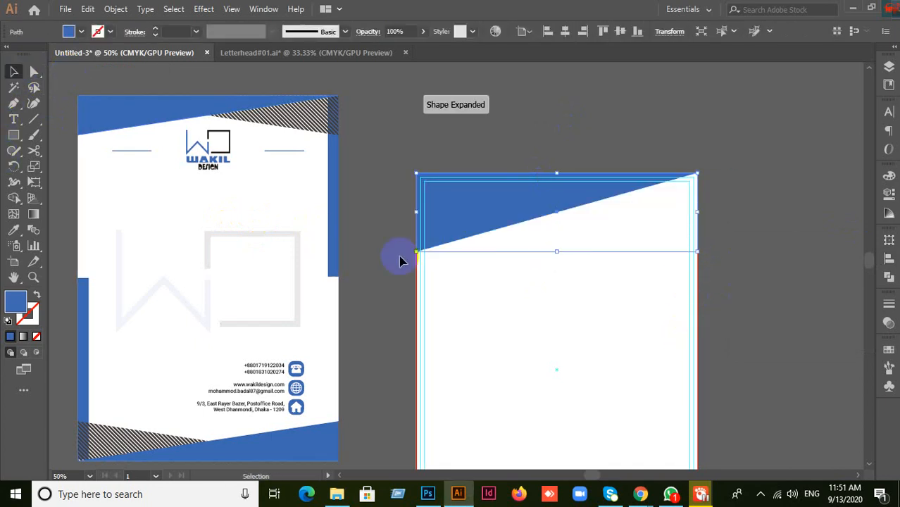
# Try swapping the blue triangle's fill and stroke, and restore the blue fill with no stroke
pyautogui.click(471, 287)
pyautogui.click(479, 233)
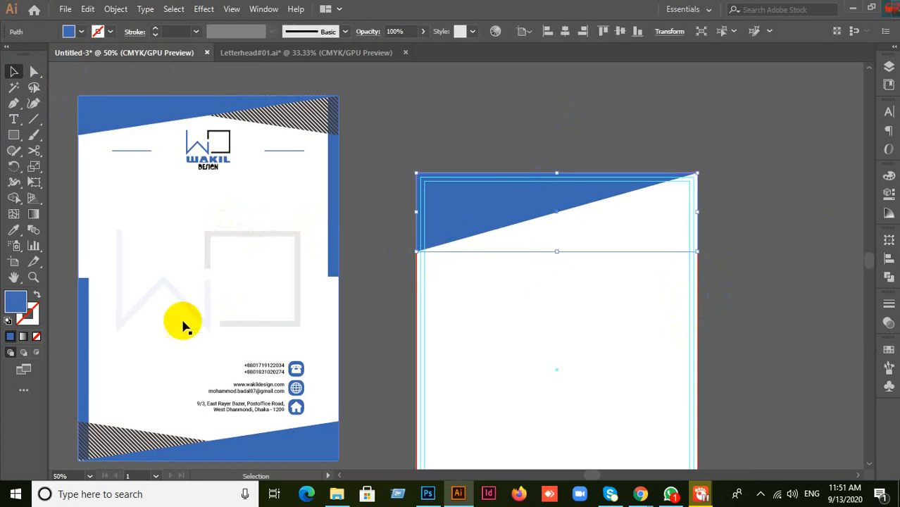
pyautogui.click(37, 294)
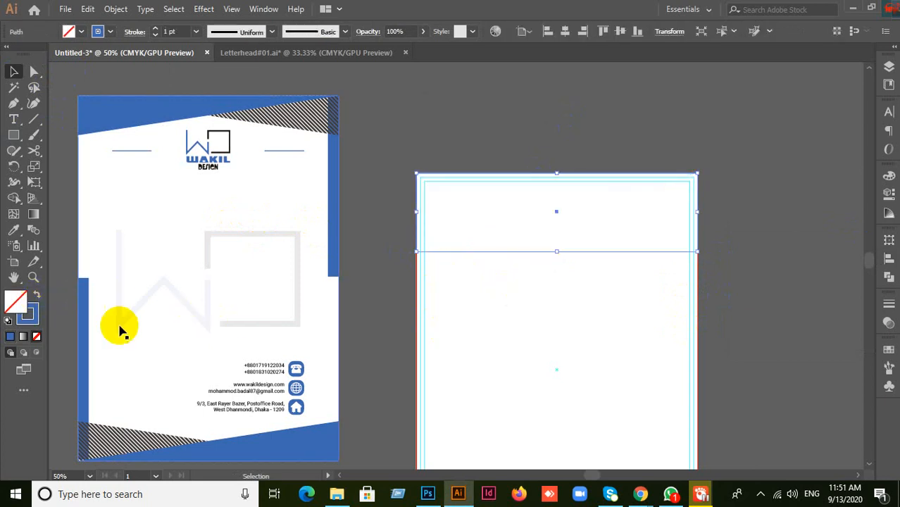
pyautogui.click(26, 317)
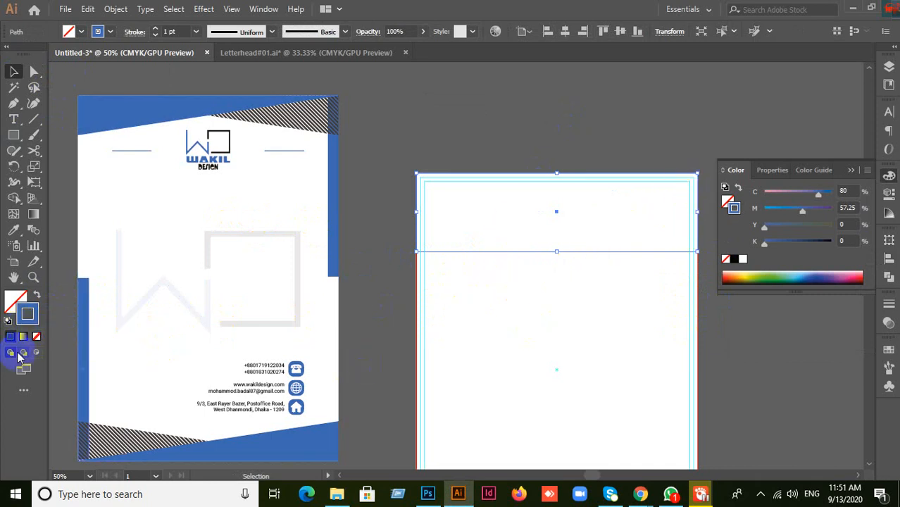
pyautogui.click(37, 297)
pyautogui.click(547, 337)
pyautogui.click(525, 226)
pyautogui.rightClick(522, 223)
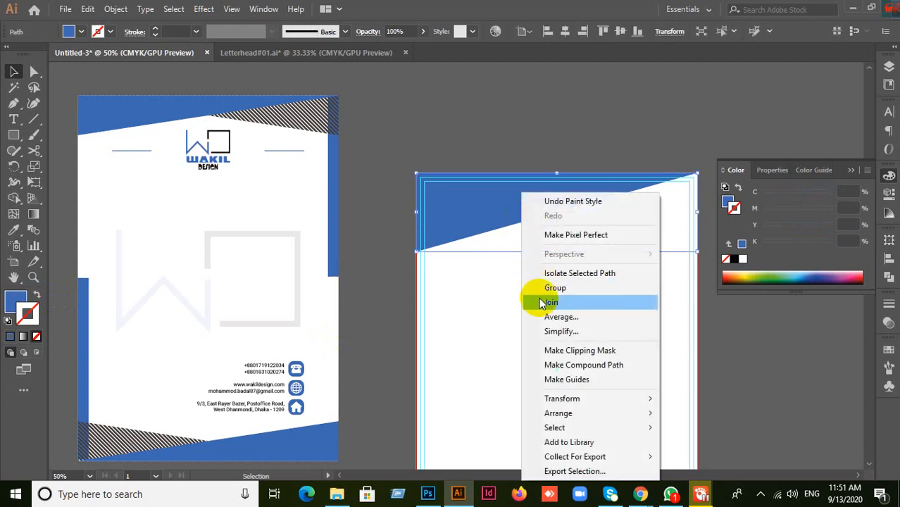
pyautogui.click(466, 327)
pyautogui.click(452, 238)
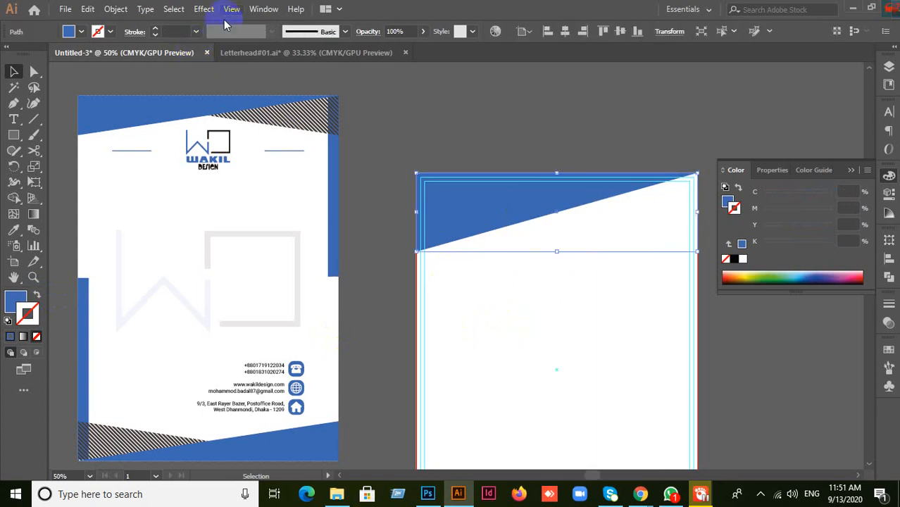
# Examine the object details of the selected blue triangle's path in the Document Info panel
pyautogui.click(262, 9)
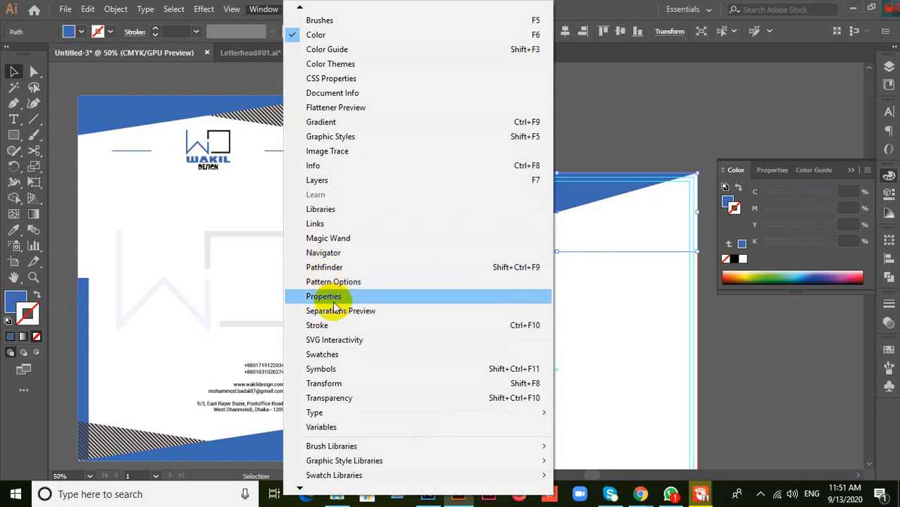
pyautogui.scroll(-2, 331, 380)
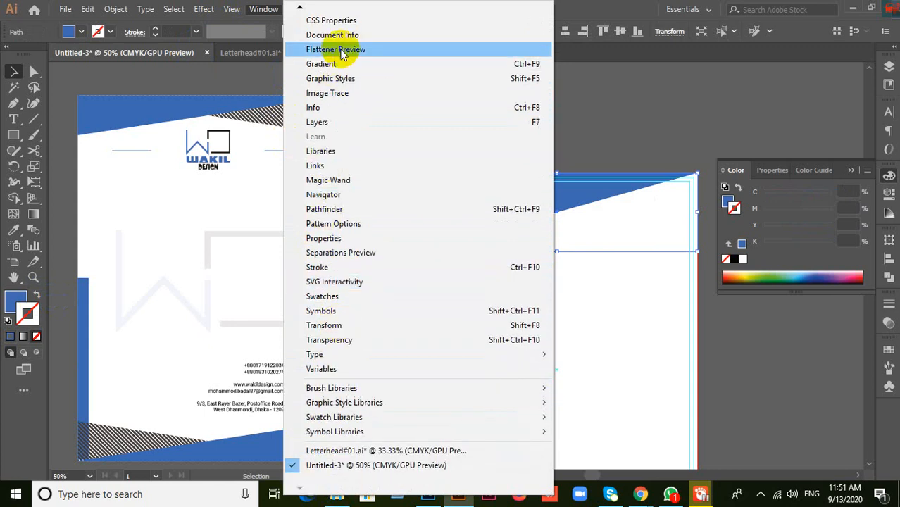
pyautogui.moveTo(299, 13)
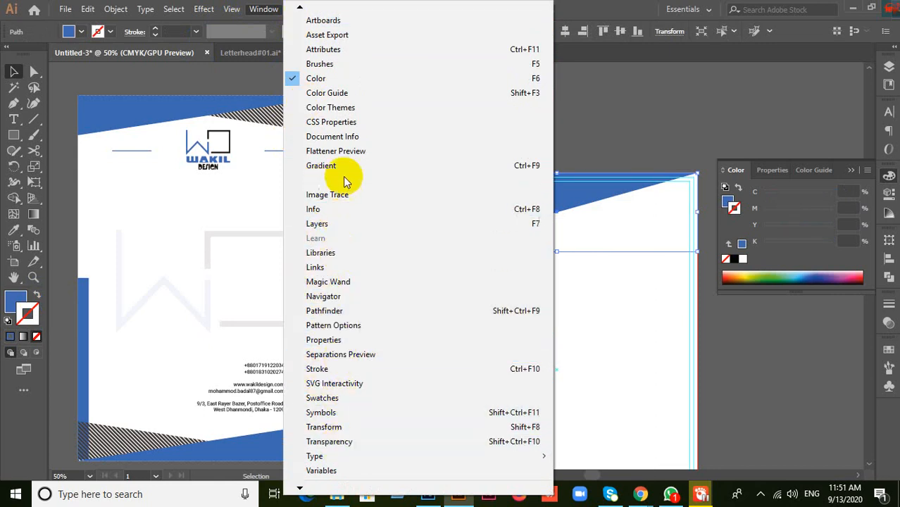
pyautogui.click(345, 138)
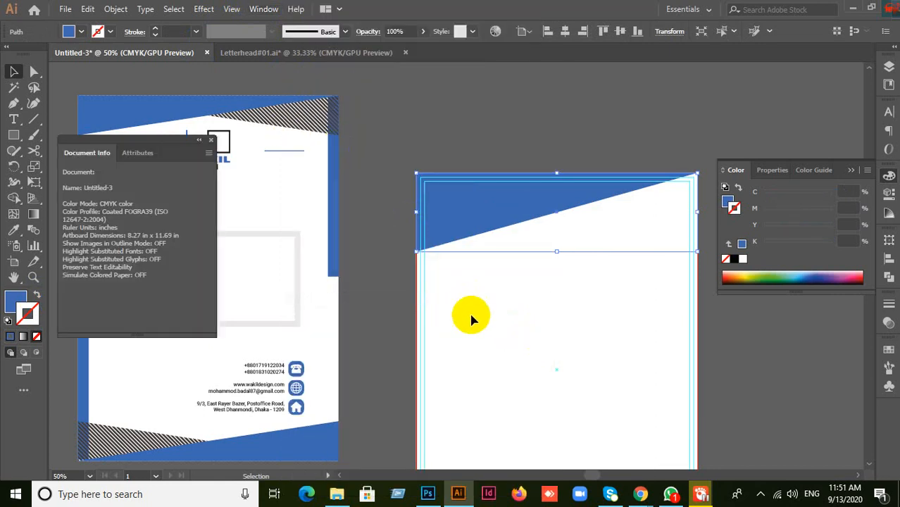
pyautogui.click(209, 152)
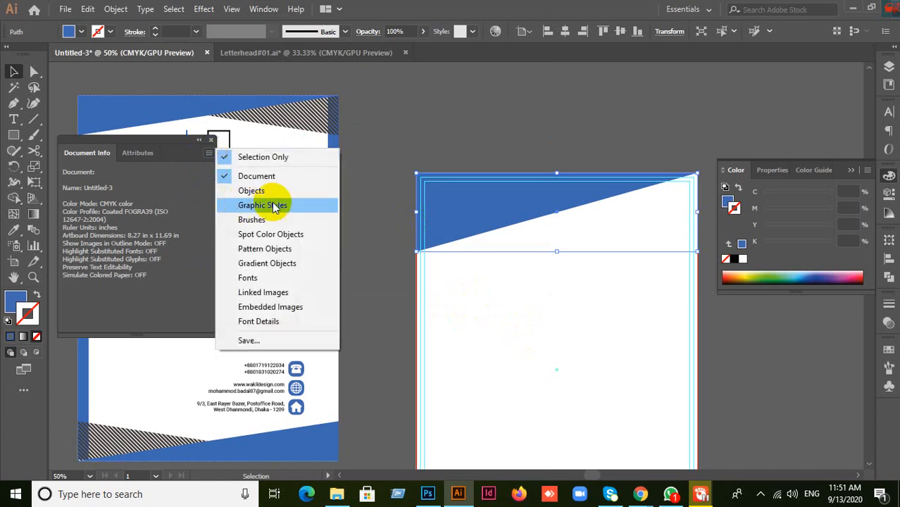
pyautogui.click(237, 190)
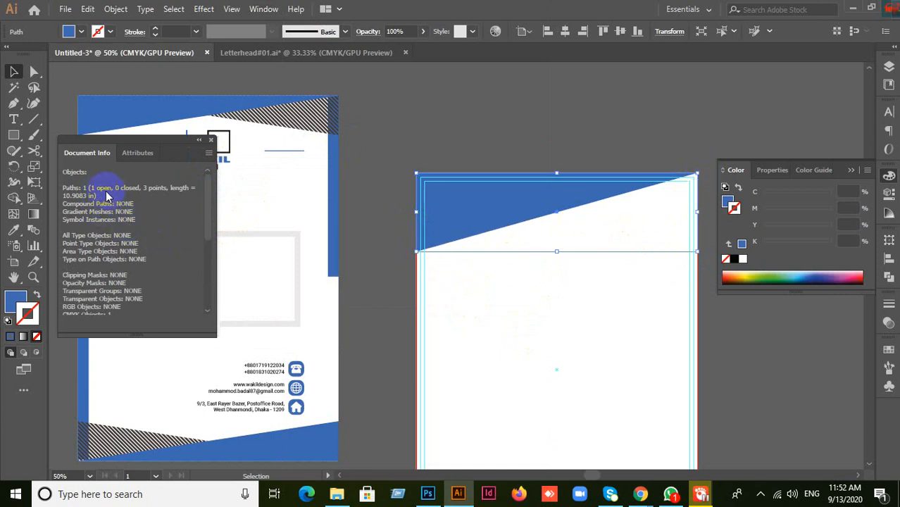
pyautogui.click(210, 139)
pyautogui.click(543, 309)
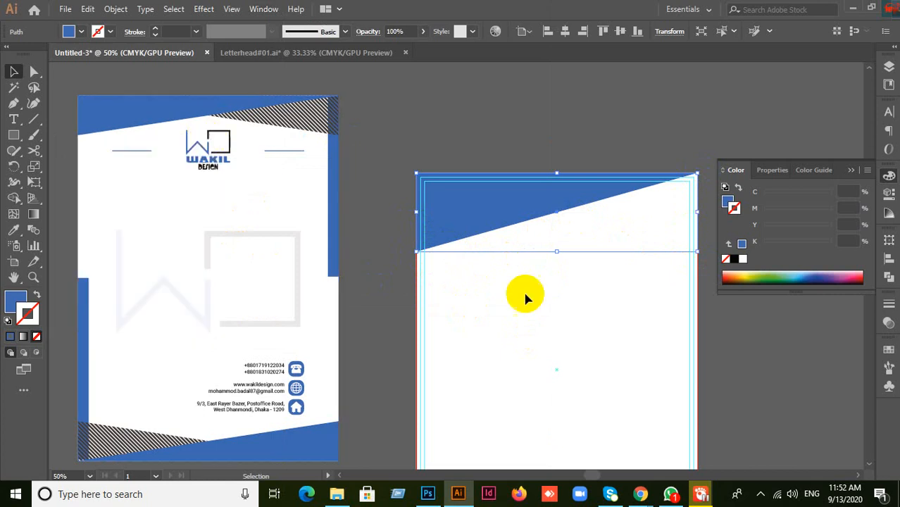
# Try swapping the triangle's blue fill onto its stroke, and swap the two back
pyautogui.click(473, 225)
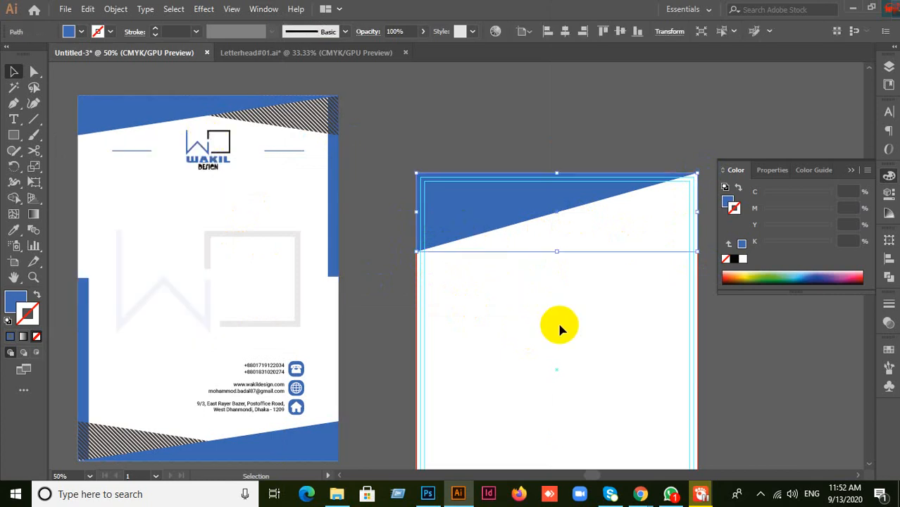
pyautogui.hotkey('shift', 'x')
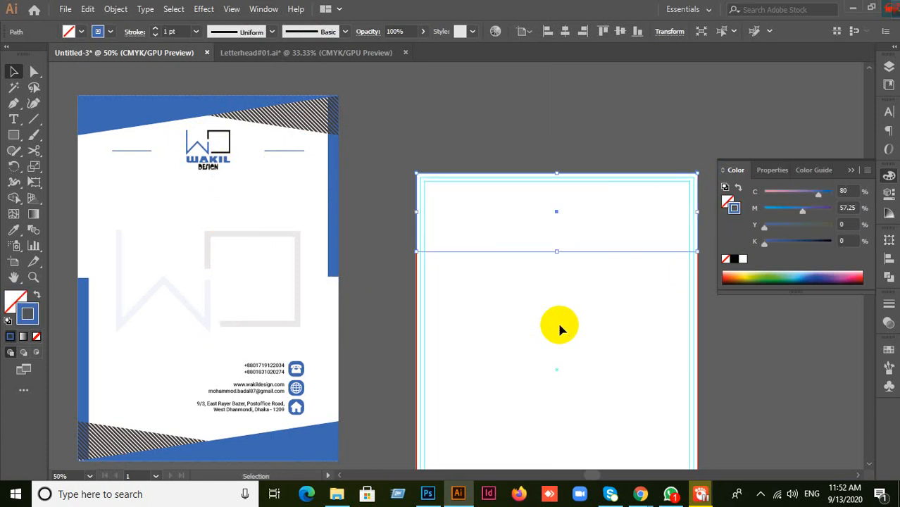
pyautogui.click(36, 295)
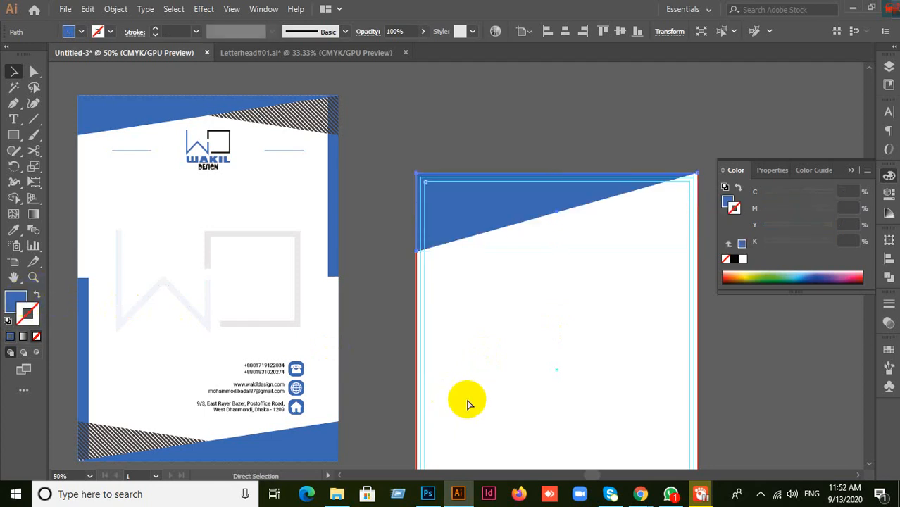
# Delete the blue triangle from the top of the empty artboard
pyautogui.click(467, 400)
pyautogui.moveTo(405, 161); pyautogui.dragTo(498, 264)
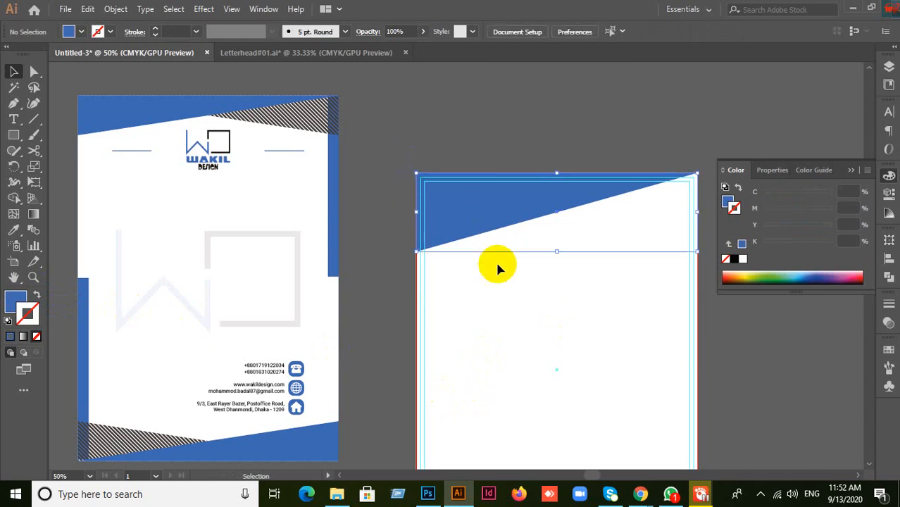
pyautogui.press('Delete')
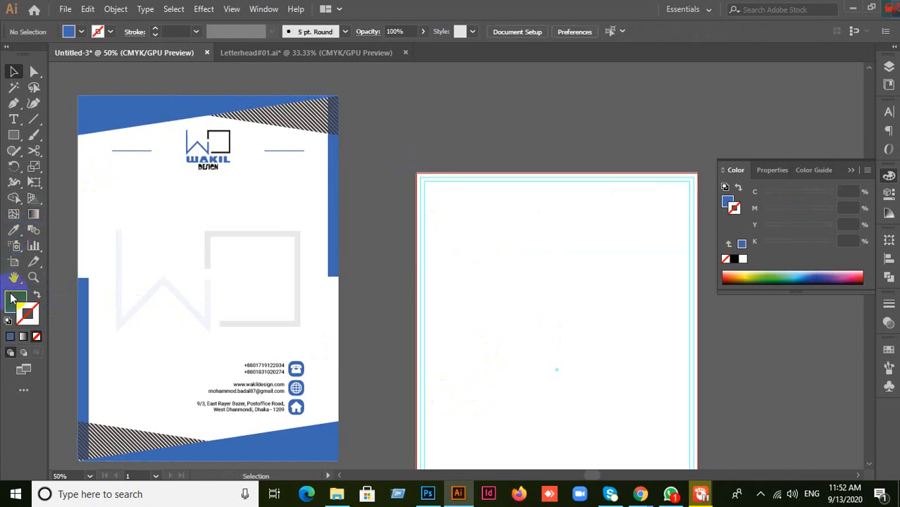
# Draw a new blue-filled rectangle with no stroke across the artboard's top, from bleed edge to bleed edge
pyautogui.click(12, 298)
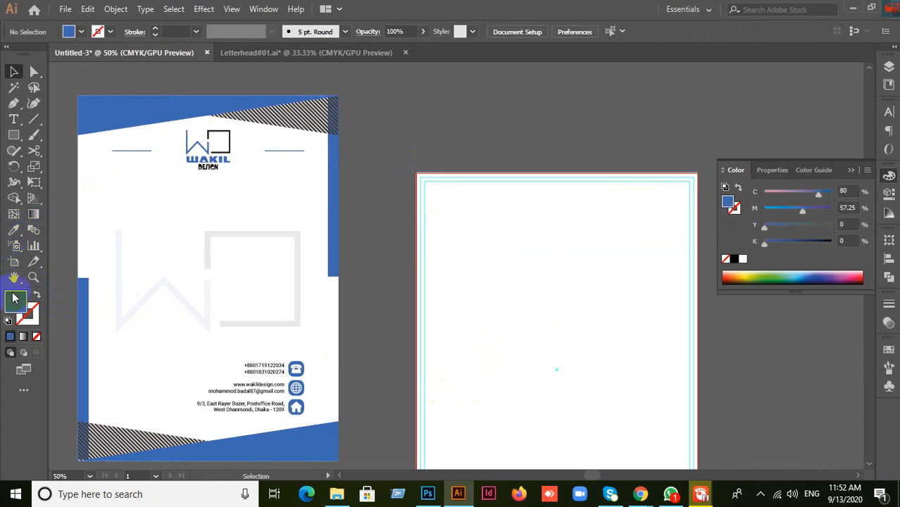
pyautogui.click(851, 171)
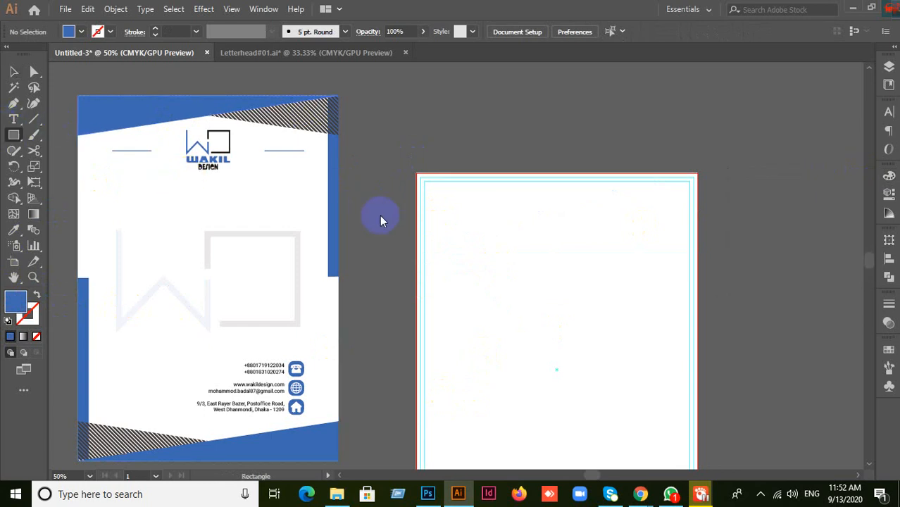
pyautogui.moveTo(417, 173); pyautogui.dragTo(697, 262)
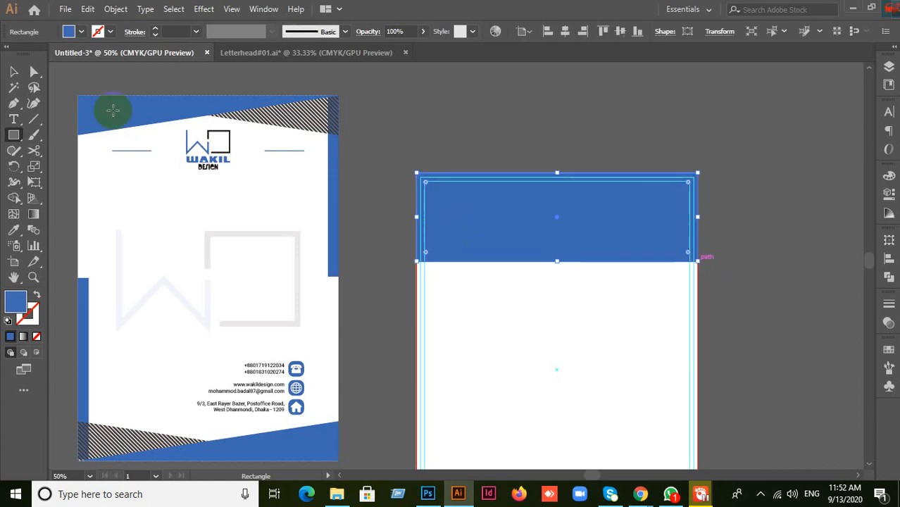
# Remove the new rectangle's lower-right anchor point with the Delete Anchor Point tool to form a closed triangle
pyautogui.moveTo(16, 105); pyautogui.dragTo(30, 132)
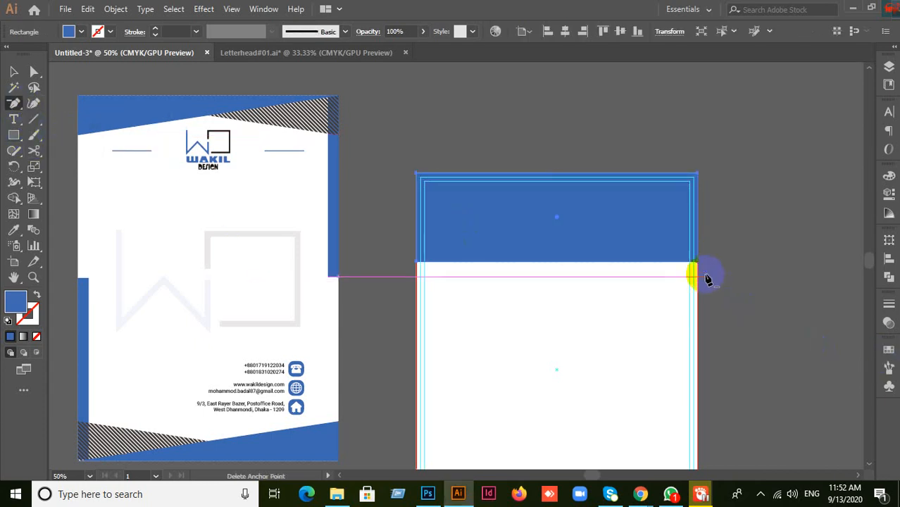
pyautogui.click(697, 264)
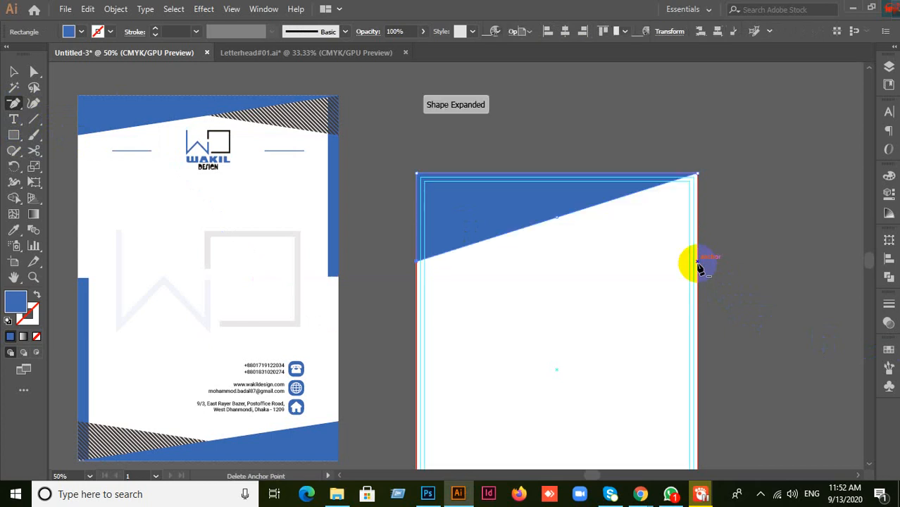
pyautogui.click(13, 71)
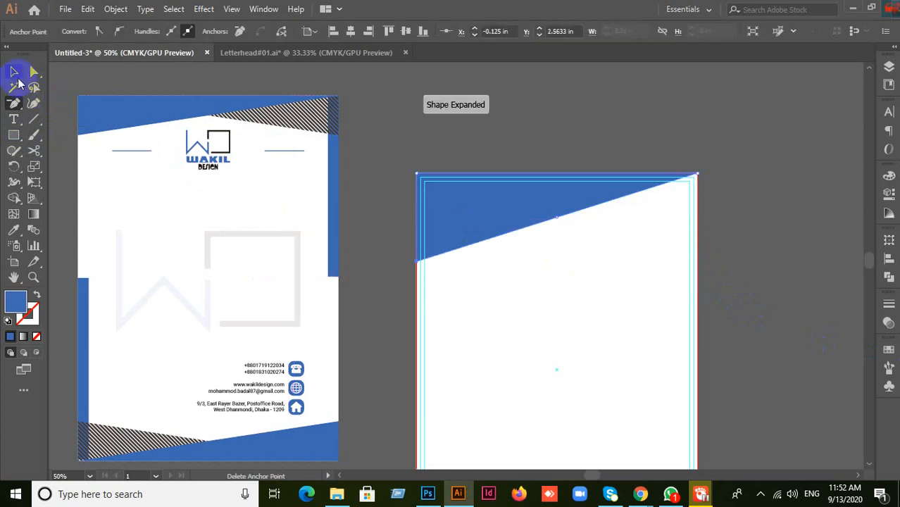
# Check the Document Info object details to see whether the new triangle's path is open or closed
pyautogui.click(506, 245)
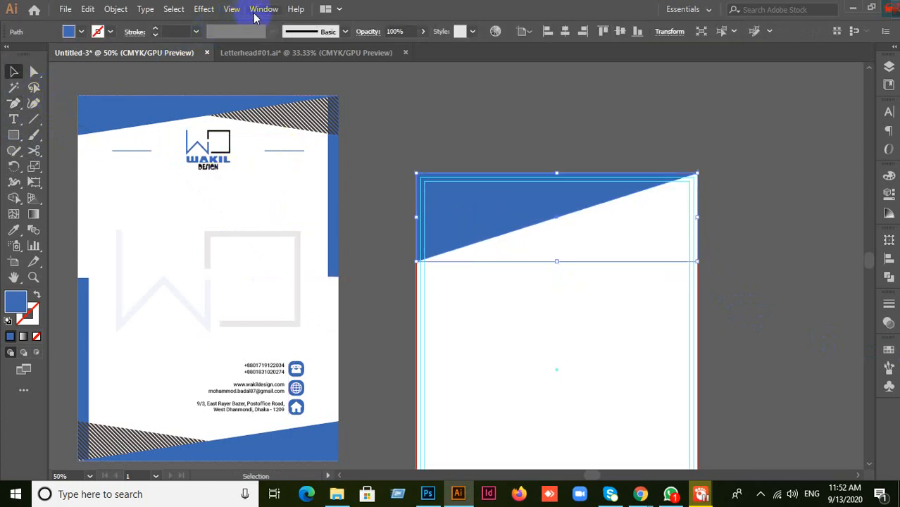
pyautogui.click(260, 17)
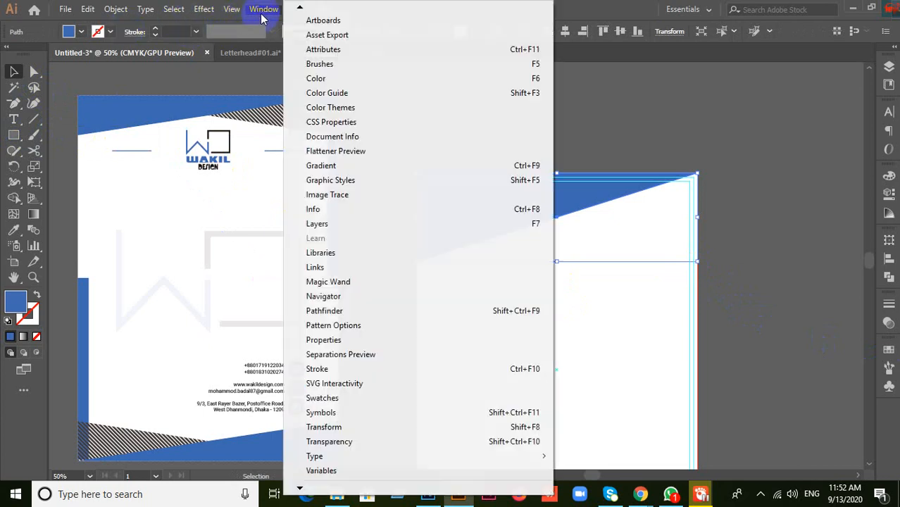
pyautogui.click(339, 137)
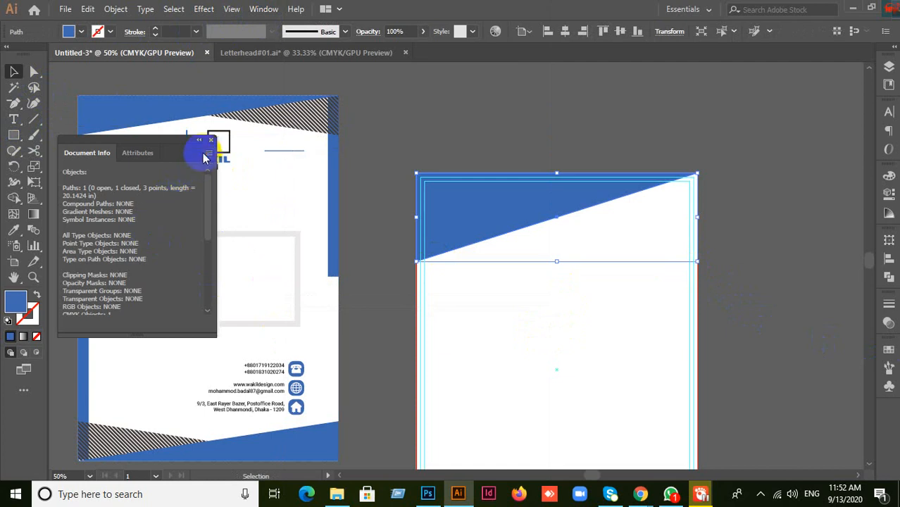
pyautogui.click(200, 162)
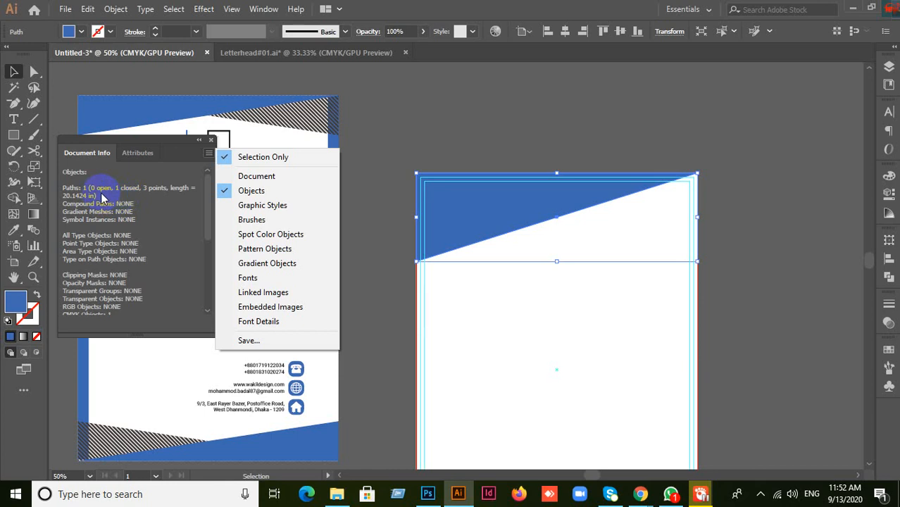
pyautogui.click(464, 116)
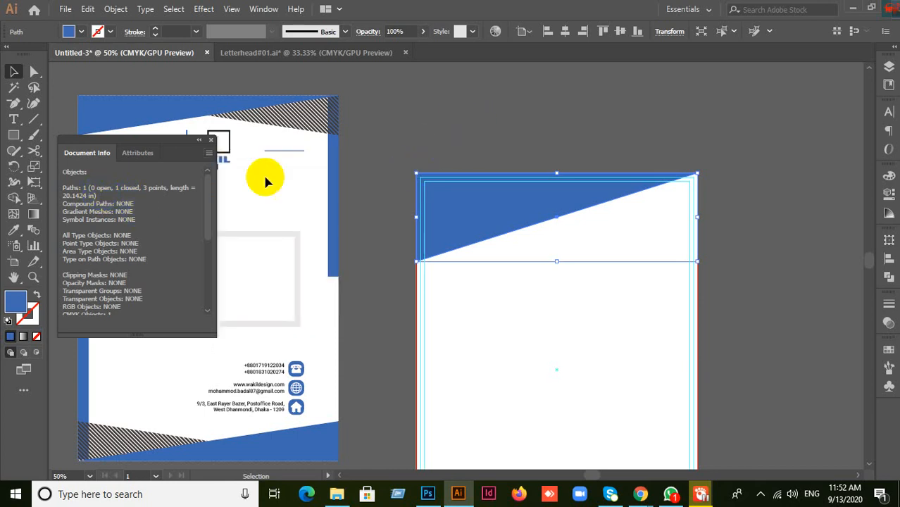
pyautogui.click(211, 140)
pyautogui.click(480, 213)
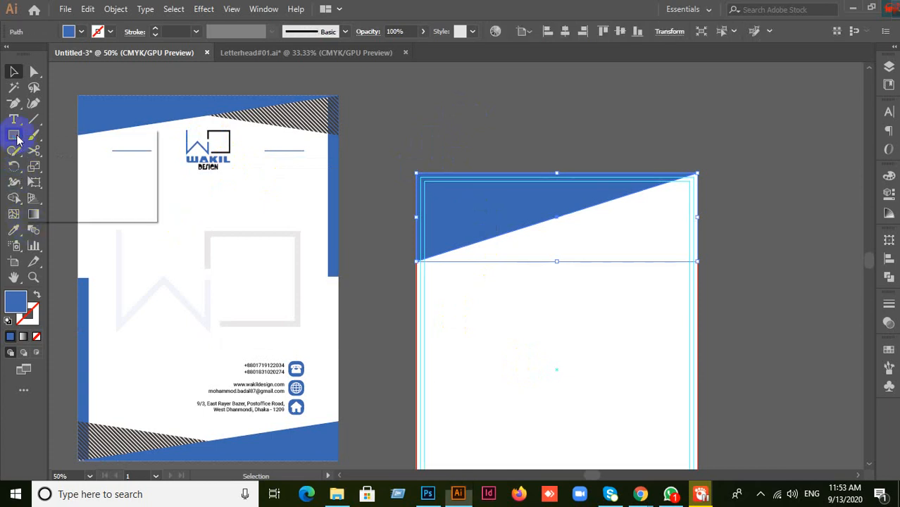
pyautogui.click(17, 139)
pyautogui.click(14, 103)
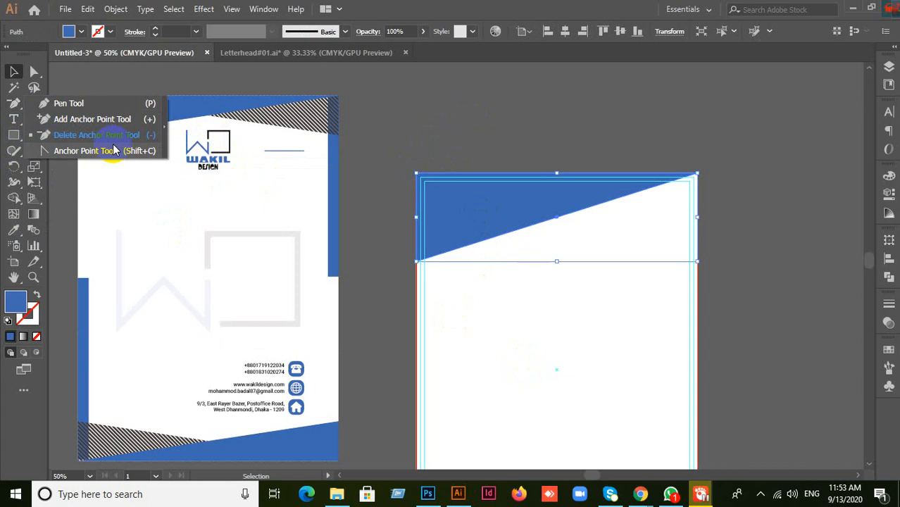
pyautogui.click(412, 96)
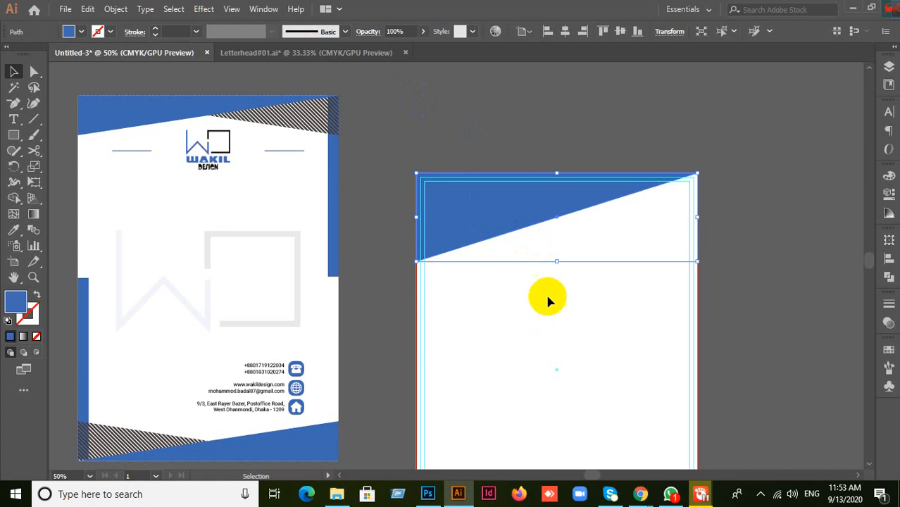
pyautogui.click(535, 302)
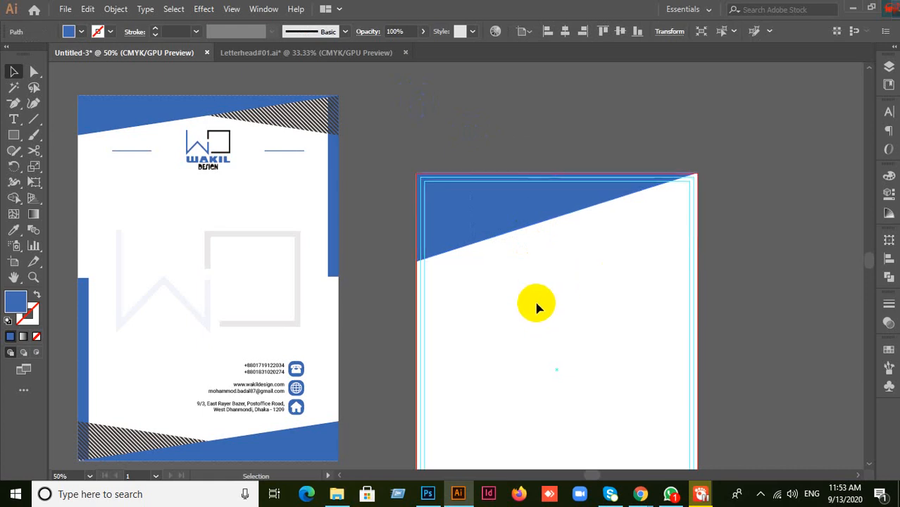
pyautogui.click(506, 236)
pyautogui.rightClick(503, 204)
pyautogui.click(730, 302)
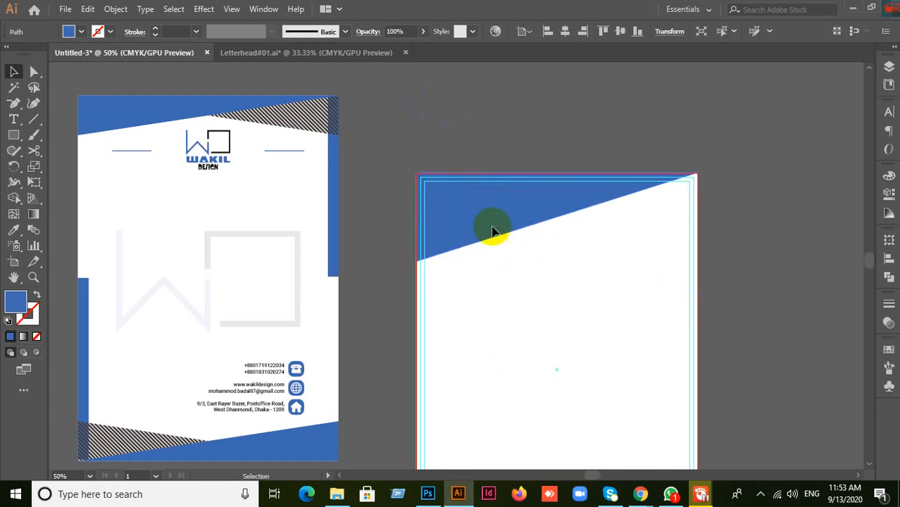
# Reflect the blue triangle horizontally as a copy so a mirrored triangle overlaps it across the header
pyautogui.click(484, 214)
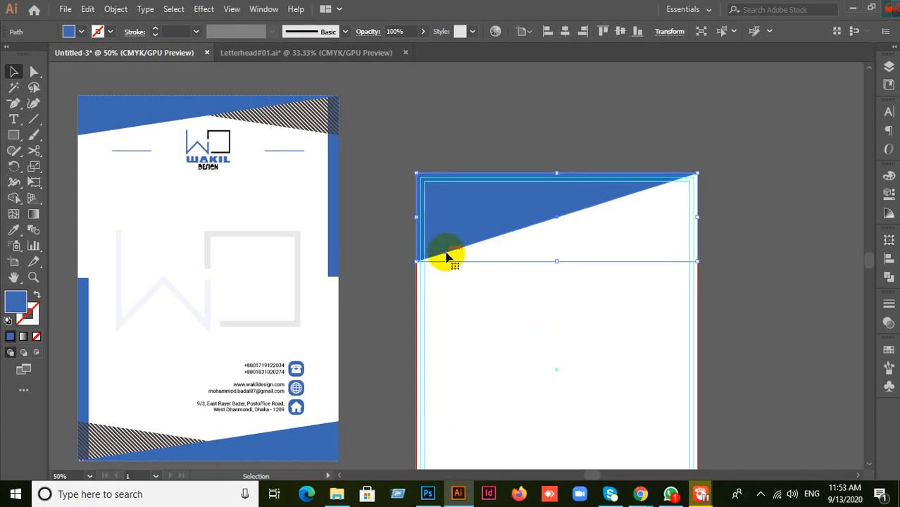
pyautogui.rightClick(449, 229)
pyautogui.moveTo(543, 400)
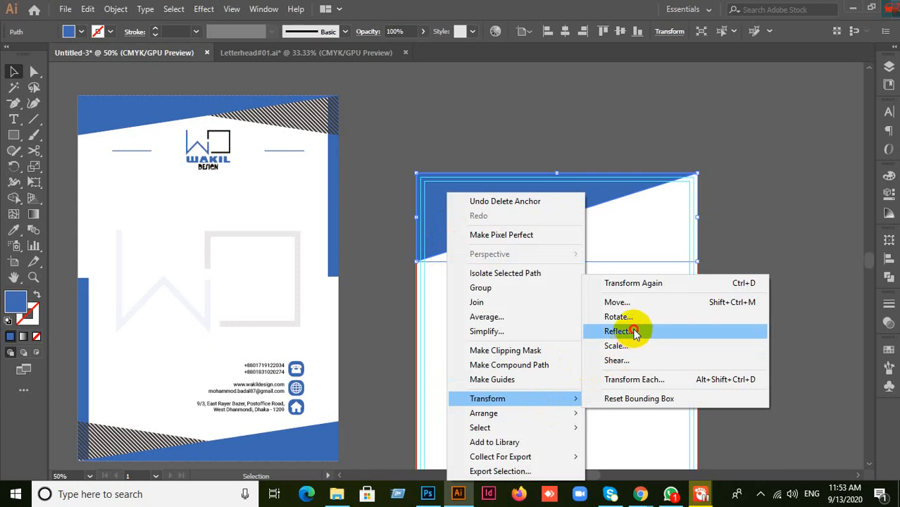
pyautogui.click(636, 334)
pyautogui.click(673, 325)
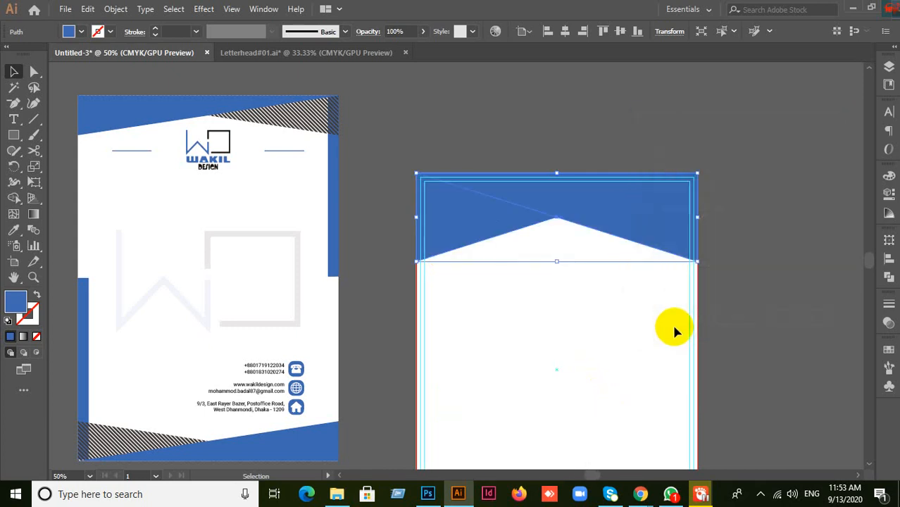
pyautogui.click(563, 356)
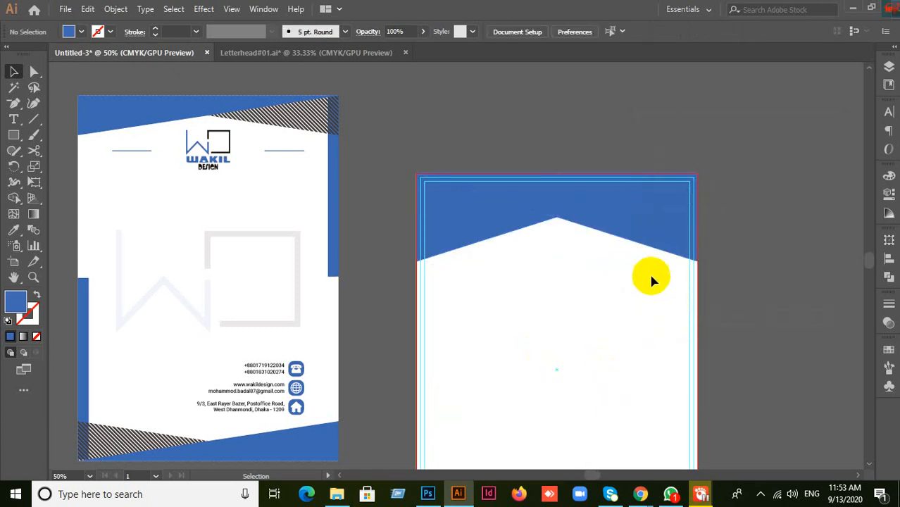
# Fill the mirrored triangle in the header with red #f40f3b
pyautogui.click(585, 226)
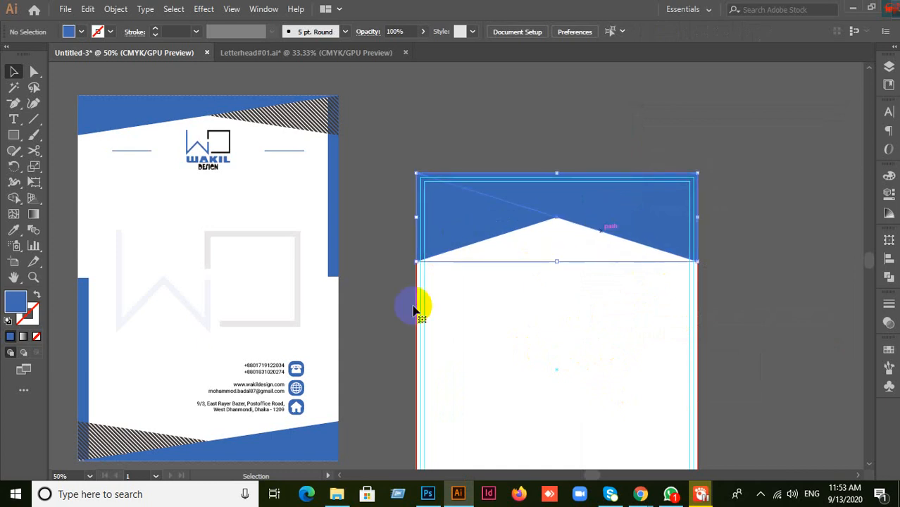
pyautogui.doubleClick(13, 304)
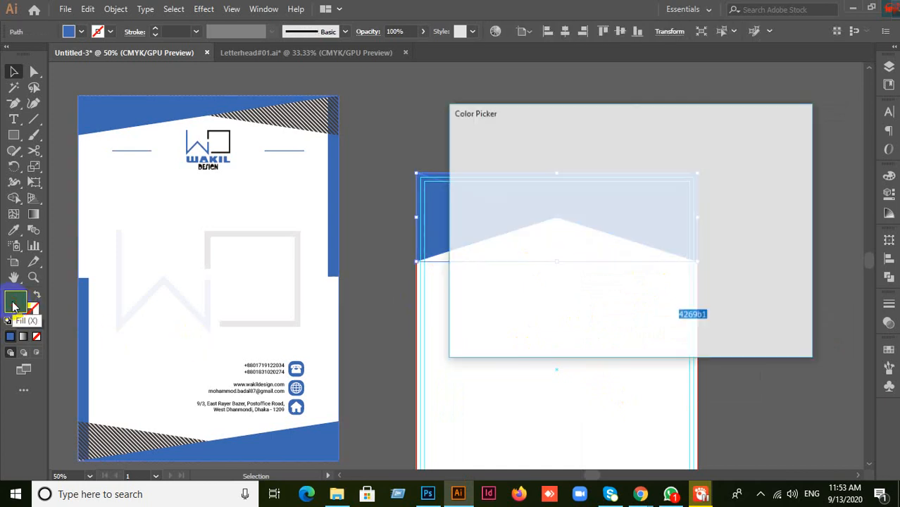
pyautogui.moveTo(636, 224); pyautogui.dragTo(640, 156)
pyautogui.moveTo(619, 187); pyautogui.dragTo(621, 155)
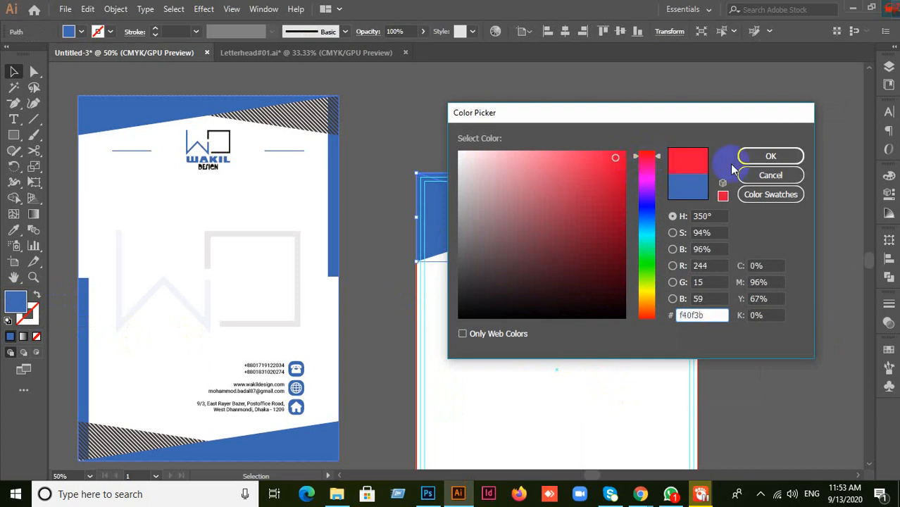
pyautogui.click(770, 155)
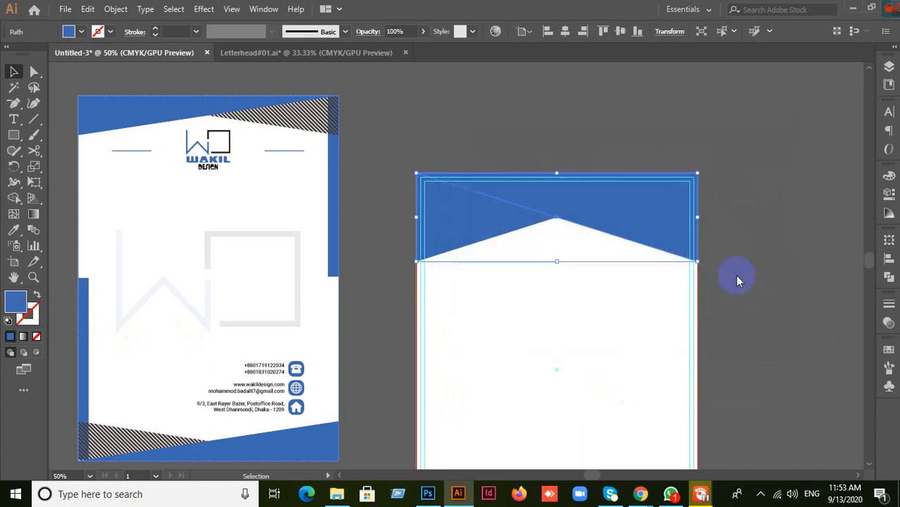
# Send the red triangle to the back so the blue triangle overlaps it in the header
pyautogui.hotkey('ctrl', 'shift', '[')
pyautogui.click(775, 311)
pyautogui.click(660, 229)
pyautogui.click(756, 323)
pyautogui.press('space')
pyautogui.moveTo(723, 316); pyautogui.dragTo(690, 332)
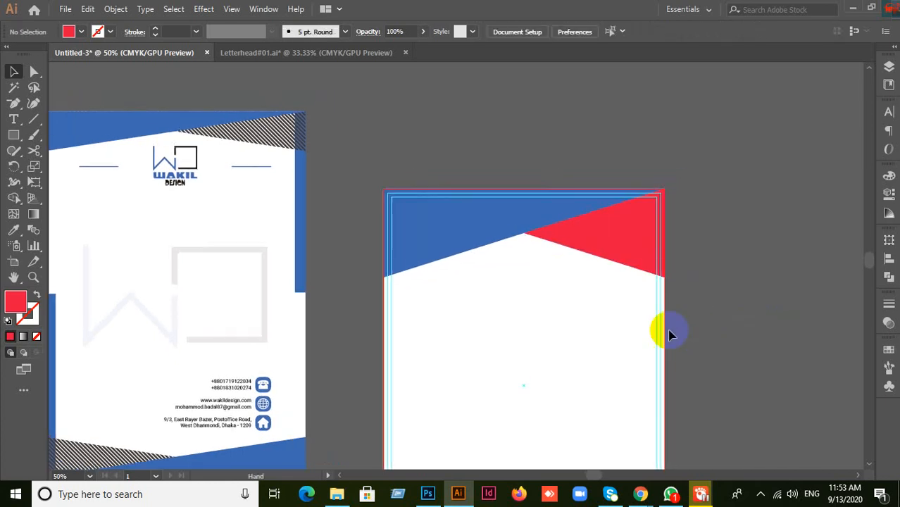
pyautogui.click(637, 270)
pyautogui.click(732, 292)
pyautogui.press('space')
pyautogui.moveTo(737, 295); pyautogui.dragTo(649, 361)
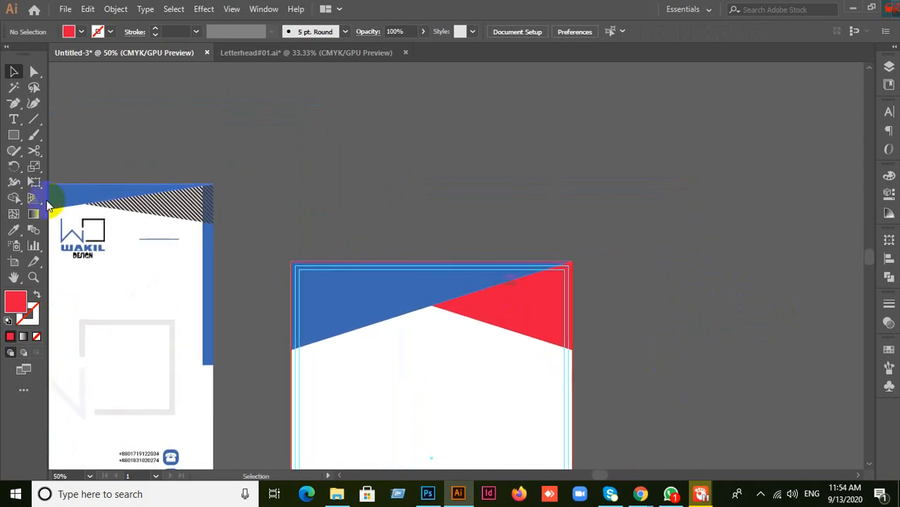
# Set up the Line Segment tool with no fill and a dark grey #232323 stroke of 1 pt
pyautogui.moveTo(31, 123); pyautogui.dragTo(76, 120)
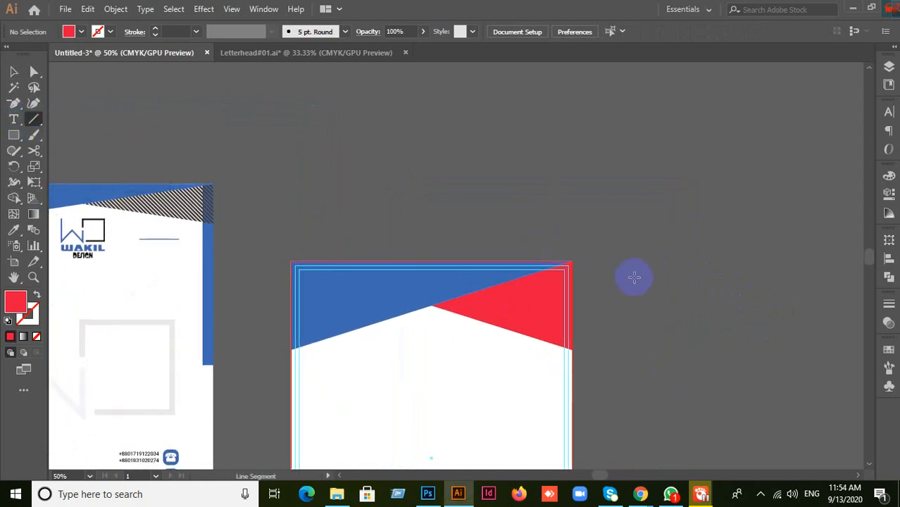
pyautogui.scroll(3, 575, 180)
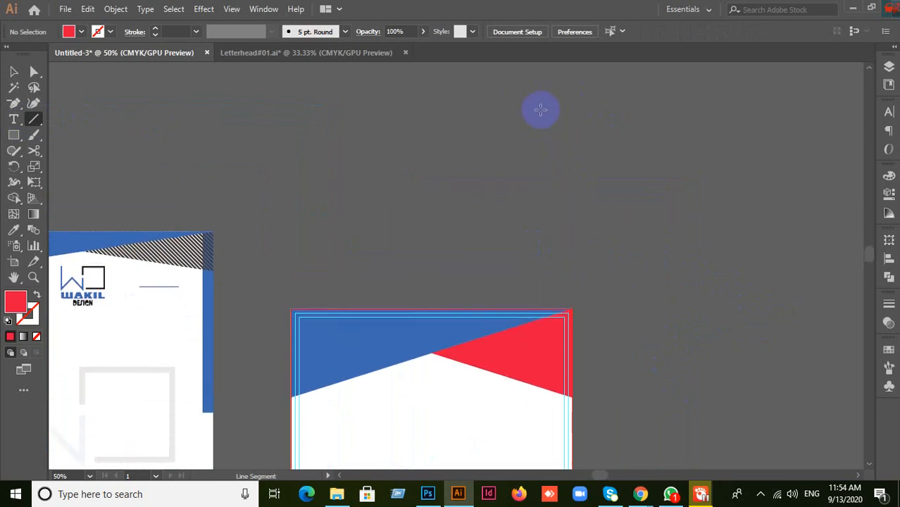
pyautogui.click(10, 337)
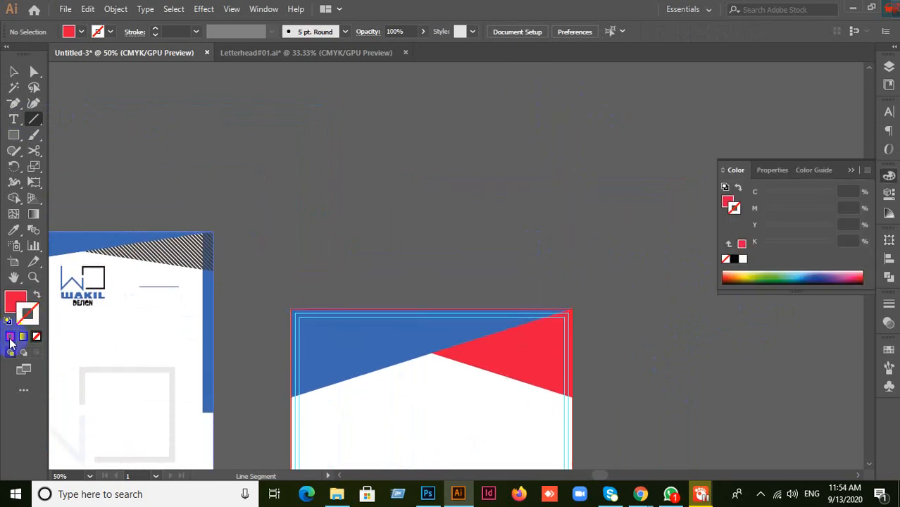
pyautogui.click(9, 339)
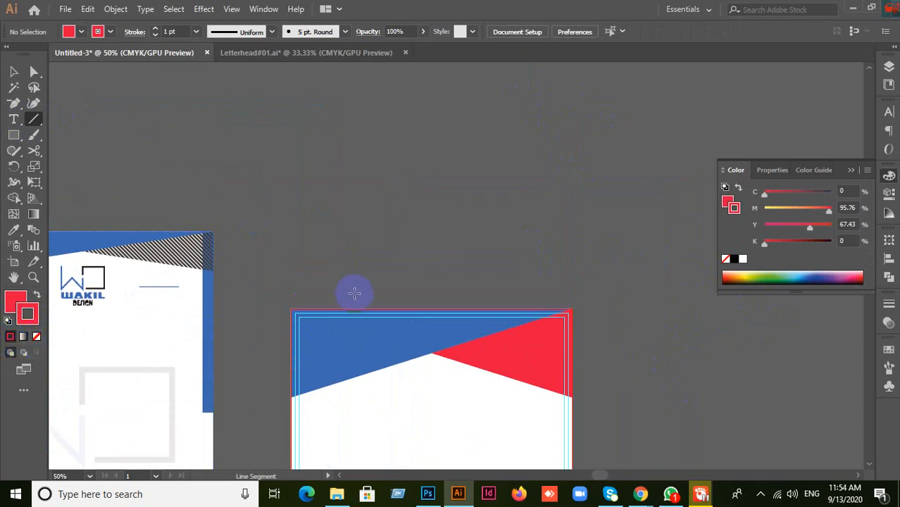
pyautogui.click(36, 336)
pyautogui.click(30, 315)
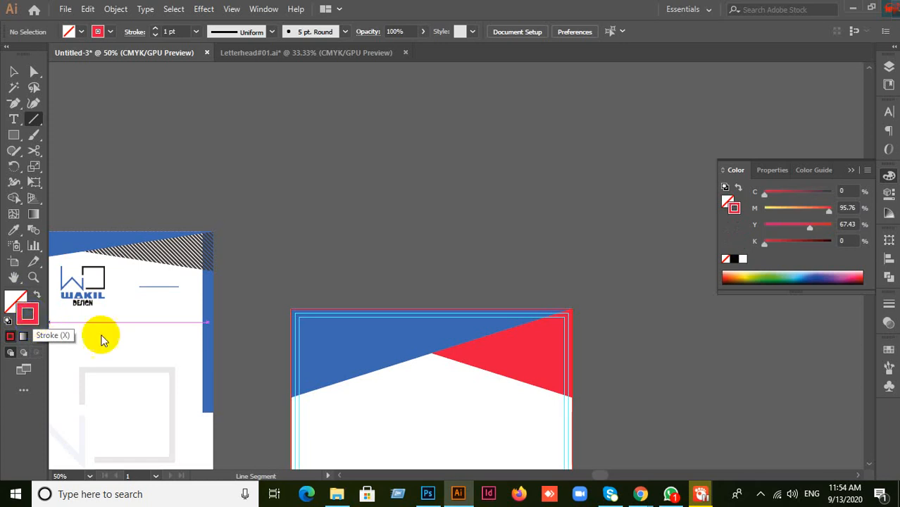
pyautogui.doubleClick(31, 319)
pyautogui.moveTo(486, 305)
pyautogui.mouseDown()
pyautogui.moveTo(460, 284)
pyautogui.moveTo(455, 292)
pyautogui.mouseUp()
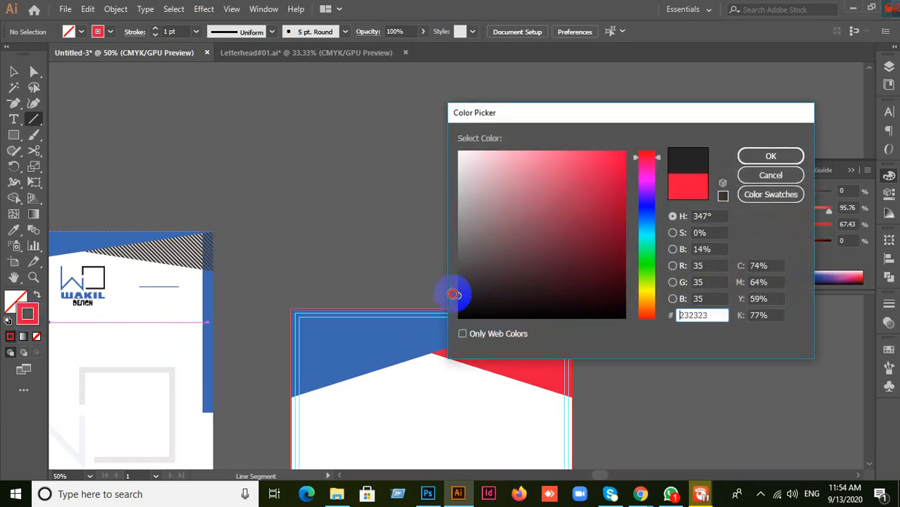
pyautogui.click(748, 162)
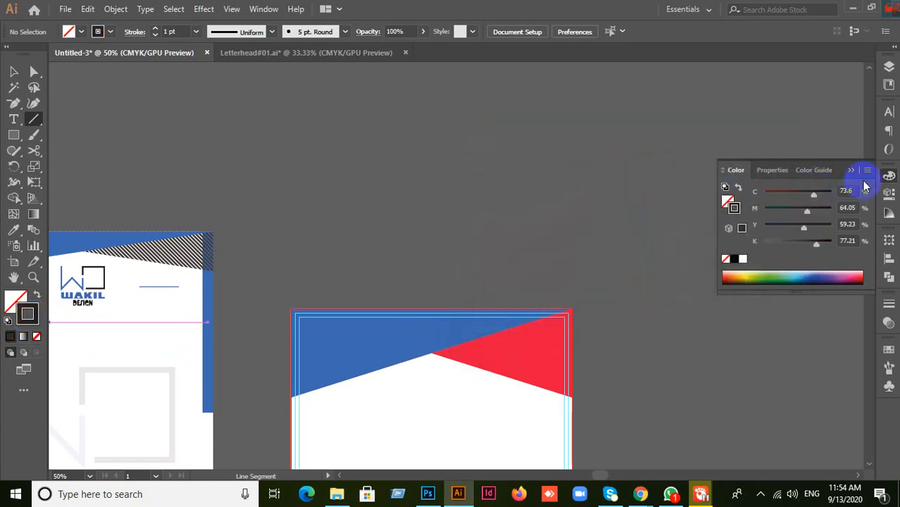
pyautogui.click(852, 172)
# Draw a long diagonal line on the empty canvas beside the new artboard and place a copy slightly below it
pyautogui.moveTo(553, 84); pyautogui.dragTo(862, 440)
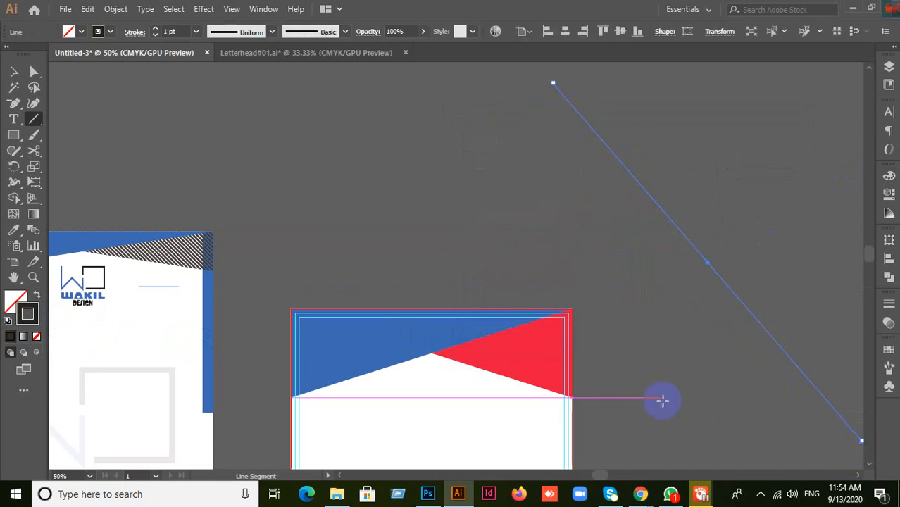
pyautogui.click(14, 73)
pyautogui.scroll(-1, 439, 227)
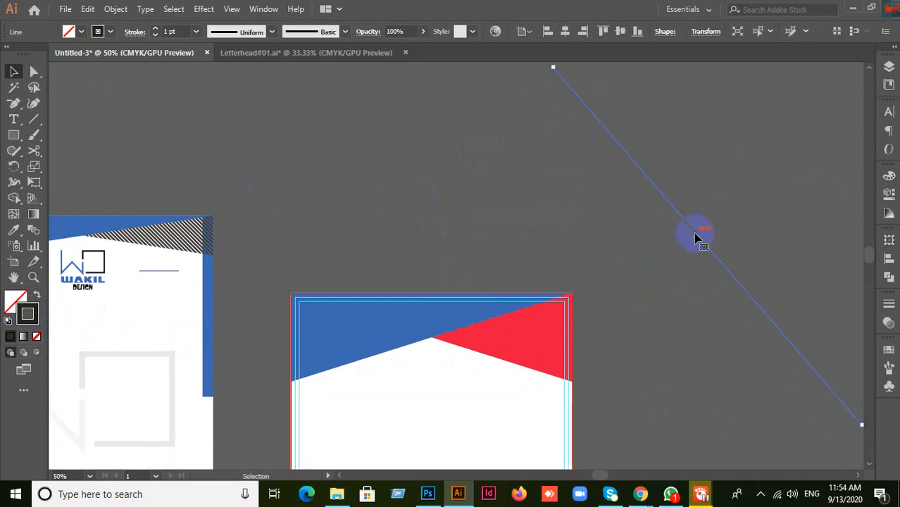
pyautogui.moveTo(695, 237); pyautogui.dragTo(696, 241)
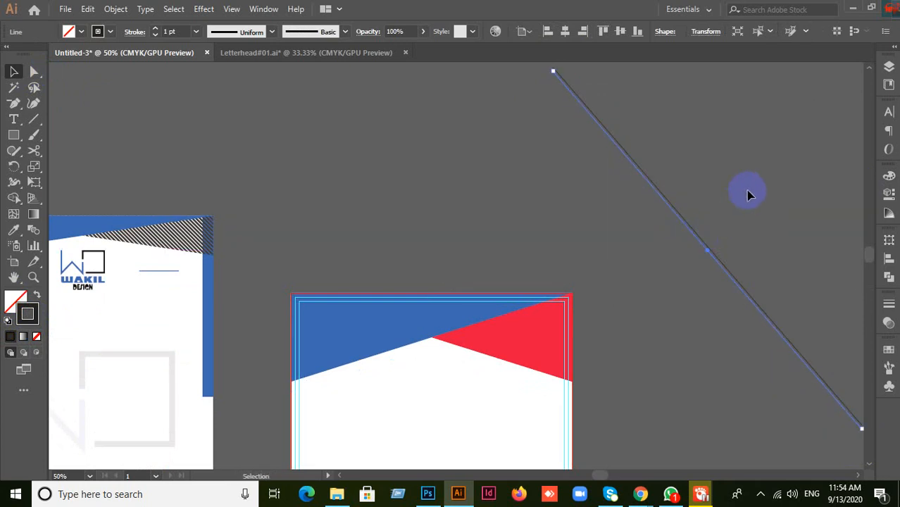
# Repeat the offset copy of the diagonal line until the evenly spaced lines form a dense stripe block large enough to cover the header
pyautogui.hotkey('ctrl', 'd')
pyautogui.hotkey('ctrl', 'd')
pyautogui.hotkey('ctrl', 'd')
pyautogui.hotkey('ctrl', 'd')
pyautogui.hotkey('ctrl', 'd')
pyautogui.hotkey('ctrl', 'd')
pyautogui.hotkey('ctrl', 'd')
pyautogui.hotkey('ctrl', 'd')
pyautogui.hotkey('ctrl', 'd')
pyautogui.hotkey('ctrl', 'd')
pyautogui.hotkey('ctrl', 'd')
pyautogui.hotkey('ctrl', 'd')
pyautogui.hotkey('ctrl', 'd')
pyautogui.hotkey('ctrl', 'd')
pyautogui.hotkey('ctrl', 'd')
pyautogui.hotkey('ctrl', 'd')
pyautogui.hotkey('ctrl', 'd')
pyautogui.hotkey('ctrl', 'd')
pyautogui.hotkey('ctrl', 'd')
pyautogui.hotkey('ctrl', 'd')
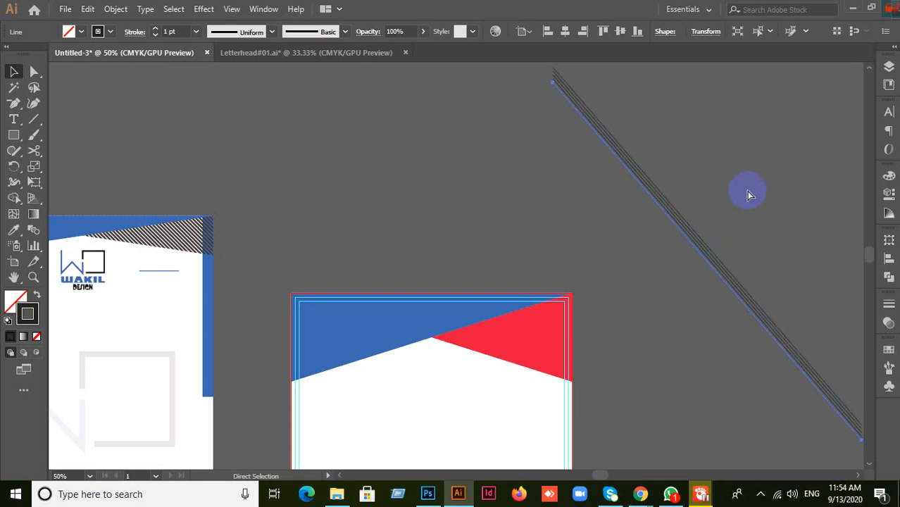
pyautogui.hotkey('ctrl', 'd')
pyautogui.hotkey('ctrl', 'd')
pyautogui.hotkey('ctrl', 'd')
pyautogui.hotkey('ctrl', 'd')
pyautogui.hotkey('ctrl', 'd')
pyautogui.hotkey('ctrl', 'd')
pyautogui.hotkey('ctrl', 'd')
pyautogui.hotkey('ctrl', 'd')
pyautogui.hotkey('ctrl', 'd')
pyautogui.hotkey('ctrl', 'd')
pyautogui.hotkey('ctrl', 'd')
pyautogui.hotkey('ctrl', 'd')
pyautogui.hotkey('ctrl', 'd')
pyautogui.hotkey('ctrl', 'd')
pyautogui.hotkey('ctrl', 'd')
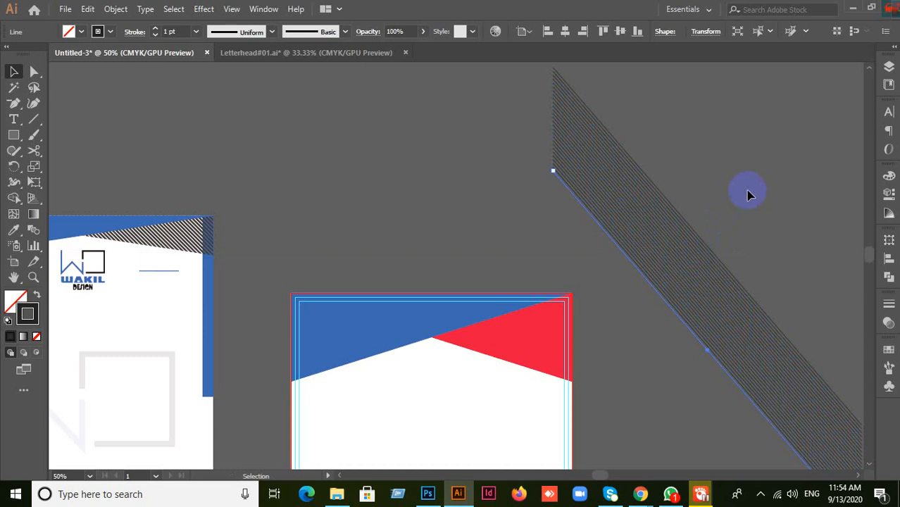
pyautogui.hotkey('ctrl', 'd')
pyautogui.hotkey('ctrl', 'd')
pyautogui.hotkey('ctrl', 'd')
pyautogui.hotkey('ctrl', 'd')
pyautogui.hotkey('ctrl', 'd')
pyautogui.hotkey('ctrl', 'd')
pyautogui.hotkey('ctrl', 'd')
pyautogui.hotkey('ctrl', 'd')
pyautogui.hotkey('ctrl', 'd')
pyautogui.hotkey('ctrl', 'd')
pyautogui.hotkey('ctrl', 'd')
pyautogui.hotkey('ctrl', 'd')
pyautogui.hotkey('ctrl', 'd')
pyautogui.hotkey('ctrl', 'd')
pyautogui.hotkey('ctrl', 'd')
pyautogui.hotkey('ctrl', 'd')
pyautogui.hotkey('ctrl', 'd')
pyautogui.hotkey('ctrl', 'd')
pyautogui.hotkey('ctrl', 'd')
pyautogui.hotkey('ctrl', 'd')
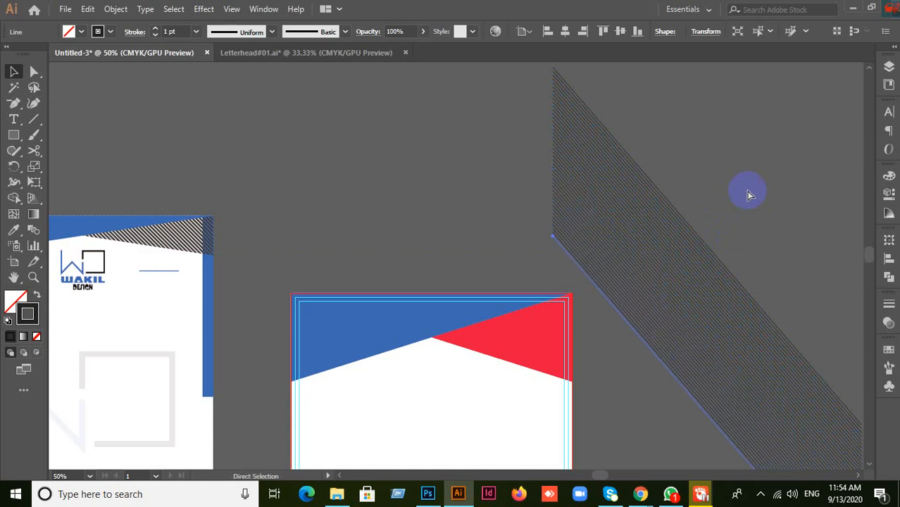
pyautogui.hotkey('ctrl', 'd')
pyautogui.hotkey('ctrl', 'd')
pyautogui.hotkey('ctrl', 'd')
pyautogui.hotkey('ctrl', 'd')
pyautogui.hotkey('ctrl', 'd')
pyautogui.hotkey('ctrl', 'd')
pyautogui.hotkey('ctrl', 'd')
pyautogui.hotkey('ctrl', 'd')
pyautogui.hotkey('ctrl', 'd')
pyautogui.hotkey('ctrl', 'd')
pyautogui.hotkey('ctrl', 'd')
pyautogui.hotkey('ctrl', 'd')
pyautogui.hotkey('ctrl', 'd')
pyautogui.hotkey('ctrl', 'd')
pyautogui.hotkey('ctrl', 'd')
pyautogui.hotkey('ctrl', 'd')
pyautogui.hotkey('ctrl', 'd')
pyautogui.hotkey('ctrl', 'd')
pyautogui.hotkey('ctrl', 'd')
pyautogui.hotkey('ctrl', 'd')
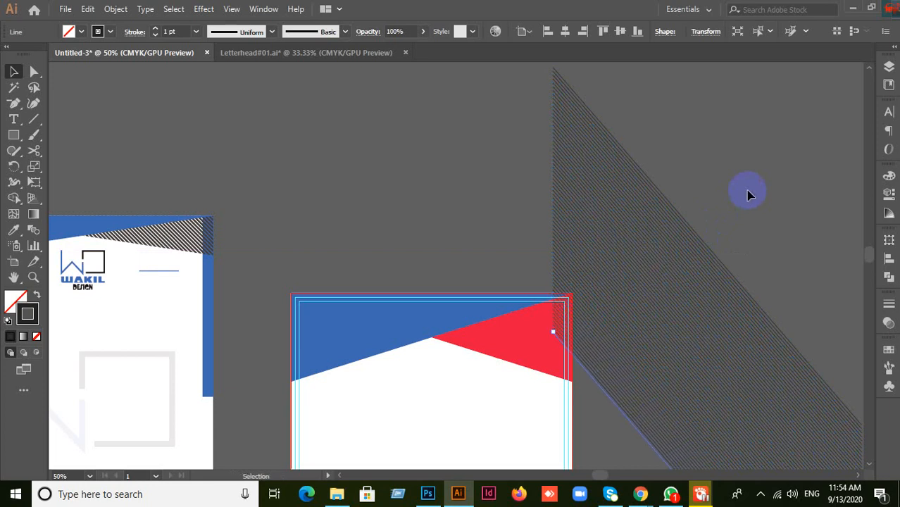
pyautogui.scroll(-5, 748, 191)
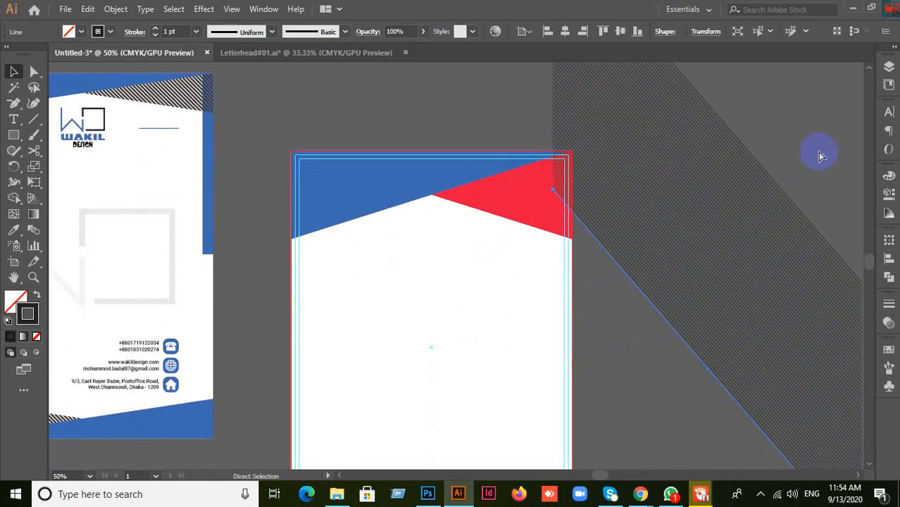
pyautogui.hotkey('ctrl', 'd')
pyautogui.hotkey('ctrl', 'd')
pyautogui.hotkey('ctrl', 'd')
pyautogui.hotkey('ctrl', 'd')
pyautogui.hotkey('ctrl', 'd')
pyautogui.hotkey('ctrl', 'd')
pyautogui.hotkey('ctrl', 'd')
pyautogui.hotkey('ctrl', 'd')
pyautogui.hotkey('ctrl', 'd')
pyautogui.hotkey('ctrl', 'd')
pyautogui.hotkey('ctrl', 'd')
pyautogui.hotkey('ctrl', 'd')
pyautogui.hotkey('ctrl', 'd')
pyautogui.hotkey('ctrl', 'd')
pyautogui.hotkey('ctrl', 'd')
pyautogui.hotkey('ctrl', 'd')
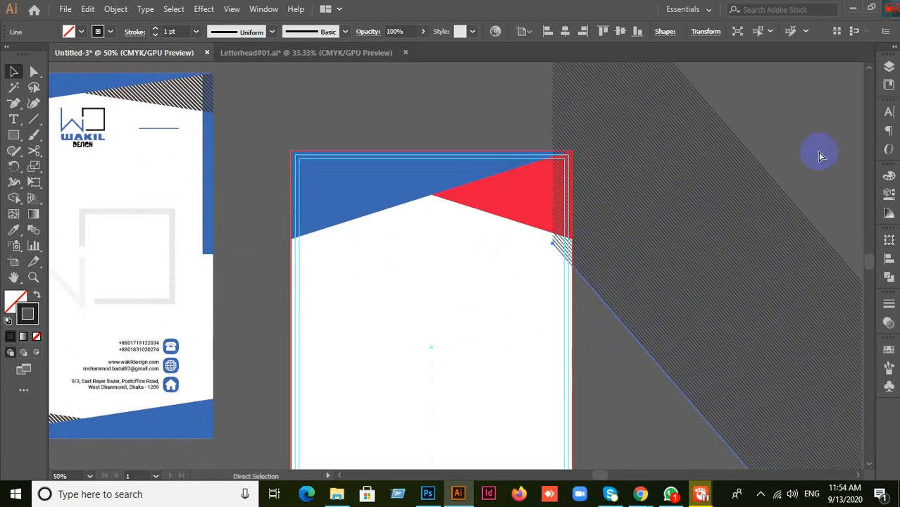
pyautogui.hotkey('ctrl', 'd')
pyautogui.hotkey('ctrl', 'd')
pyautogui.hotkey('ctrl', 'd')
pyautogui.hotkey('ctrl', 'd')
pyautogui.hotkey('ctrl', 'd')
pyautogui.hotkey('ctrl', 'd')
pyautogui.hotkey('ctrl', 'd')
pyautogui.hotkey('ctrl', 'd')
pyautogui.hotkey('ctrl', 'd')
pyautogui.hotkey('ctrl', 'd')
pyautogui.hotkey('ctrl', 'd')
pyautogui.hotkey('ctrl', 'd')
pyautogui.hotkey('ctrl', 'd')
pyautogui.hotkey('ctrl', 'd')
pyautogui.hotkey('ctrl', 'd')
pyautogui.hotkey('ctrl', 'd')
pyautogui.hotkey('ctrl', 'd')
pyautogui.hotkey('ctrl', 'd')
pyautogui.hotkey('ctrl', 'd')
pyautogui.hotkey('ctrl', 'd')
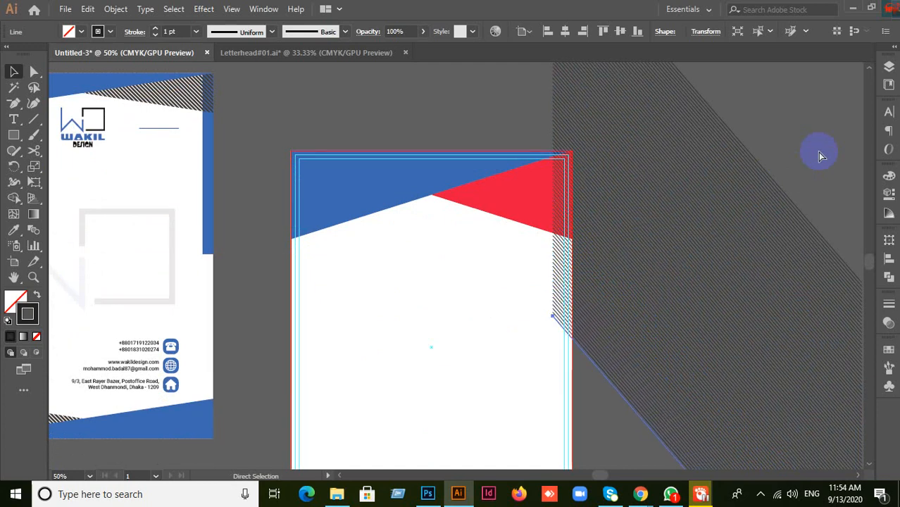
pyautogui.hotkey('ctrl', 'd')
pyautogui.hotkey('ctrl', 'd')
pyautogui.hotkey('ctrl', 'd')
pyautogui.hotkey('ctrl', 'd')
pyautogui.hotkey('ctrl', 'd')
pyautogui.hotkey('ctrl', 'd')
pyautogui.hotkey('ctrl', 'd')
pyautogui.hotkey('ctrl', 'd')
pyautogui.hotkey('ctrl', 'd')
pyautogui.hotkey('ctrl', 'd')
pyautogui.hotkey('ctrl', 'd')
pyautogui.hotkey('ctrl', 'd')
pyautogui.hotkey('ctrl', 'd')
pyautogui.hotkey('ctrl', 'd')
pyautogui.hotkey('ctrl', 'd')
pyautogui.hotkey('ctrl', 'd')
pyautogui.hotkey('ctrl', 'd')
pyautogui.hotkey('ctrl', 'd')
pyautogui.hotkey('ctrl', 'd')
pyautogui.hotkey('ctrl', 'd')
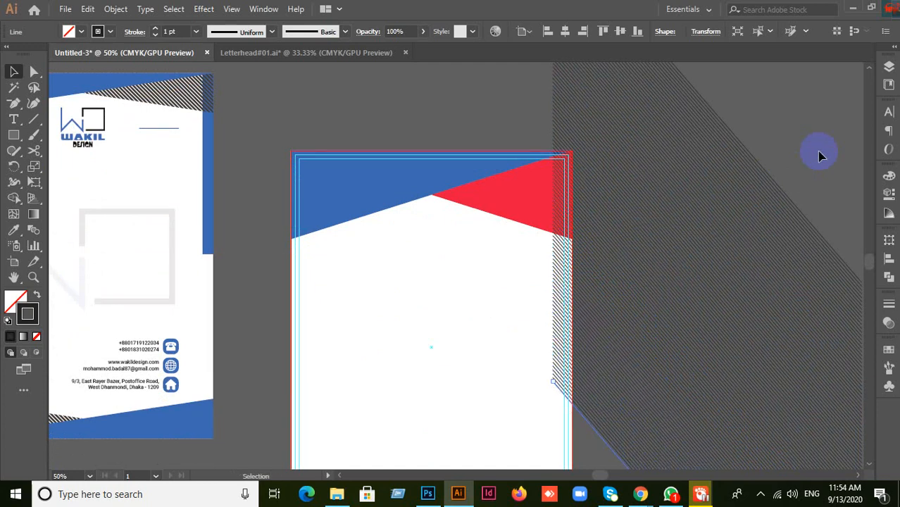
pyautogui.scroll(-2, 810, 161)
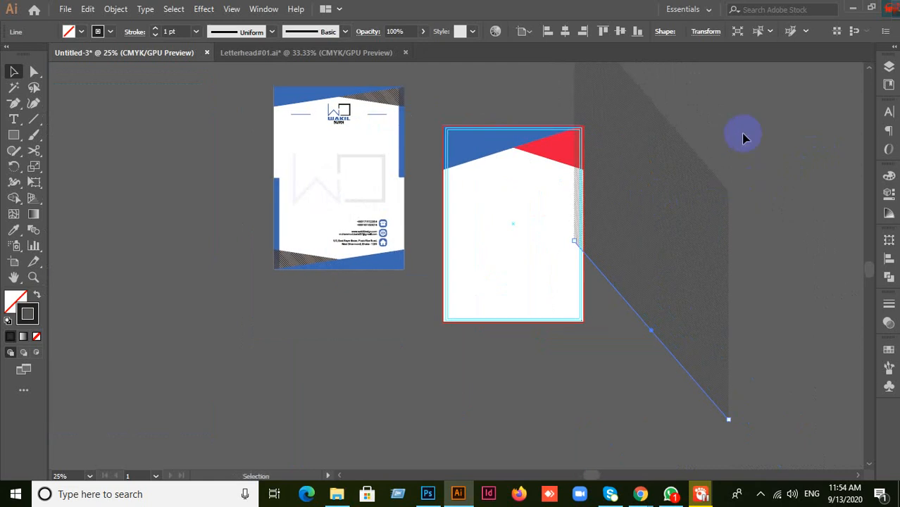
# Select all the diagonal lines and group them into one stripe pattern
pyautogui.moveTo(698, 138); pyautogui.dragTo(699, 200)
pyautogui.moveTo(736, 451); pyautogui.dragTo(738, 449)
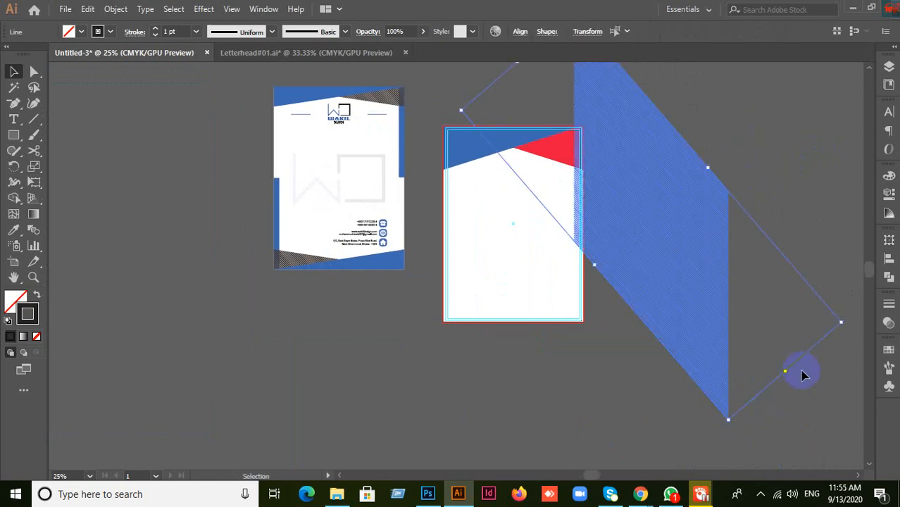
pyautogui.hotkey('ctrl', 'g')
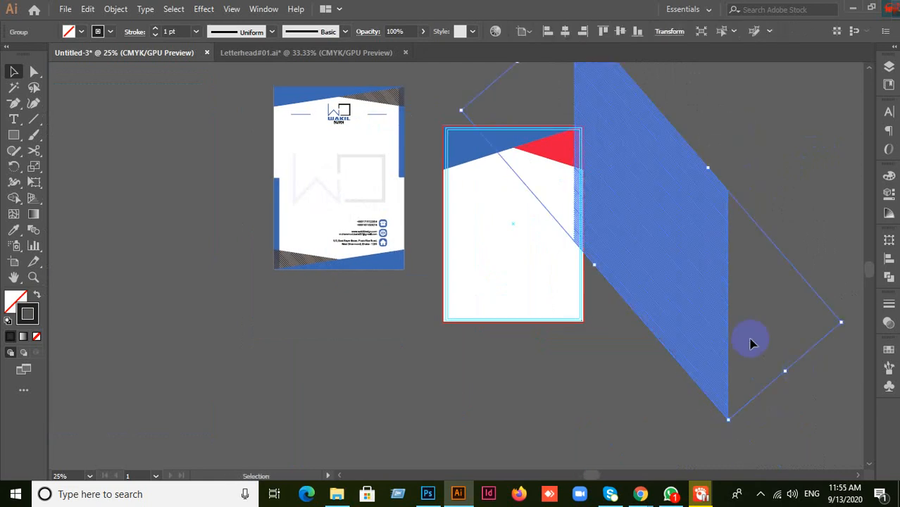
pyautogui.click(764, 114)
# Move the striped group over the new artboard so it fully covers the red header triangle
pyautogui.scroll(1, 791, 130)
pyautogui.moveTo(619, 258); pyautogui.dragTo(457, 220)
pyautogui.moveTo(539, 229); pyautogui.dragTo(549, 215)
pyautogui.moveTo(674, 181); pyautogui.dragTo(716, 223)
pyautogui.moveTo(567, 294); pyautogui.dragTo(538, 275)
pyautogui.click(706, 220)
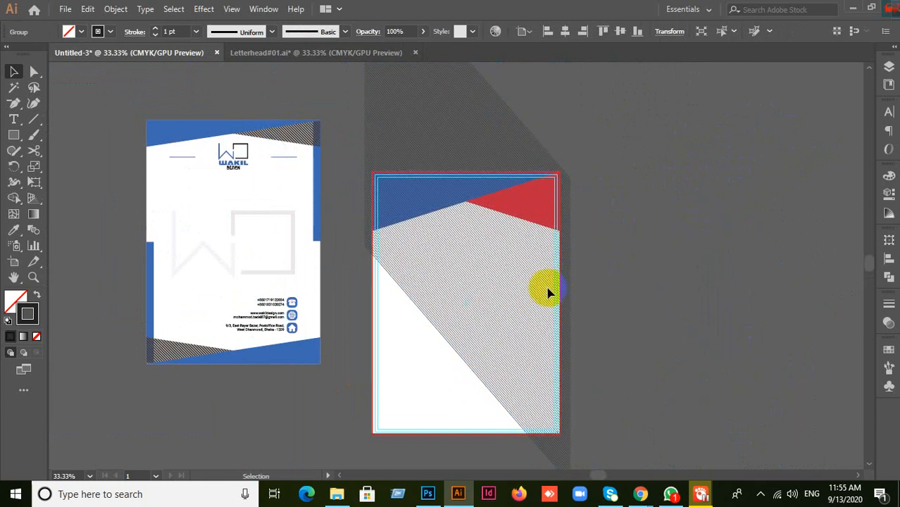
pyautogui.scroll(2, 659, 275)
pyautogui.moveTo(457, 307); pyautogui.dragTo(457, 300)
pyautogui.click(660, 280)
# Send the striped group to the back, behind the header triangles, and deselect it
pyautogui.scroll(-1, 695, 226)
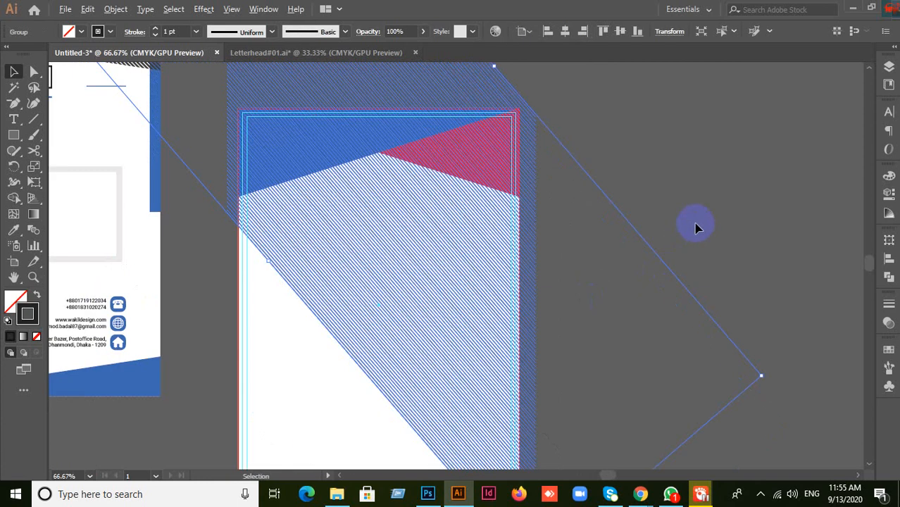
pyautogui.scroll(-1, 707, 222)
pyautogui.scroll(1, 711, 215)
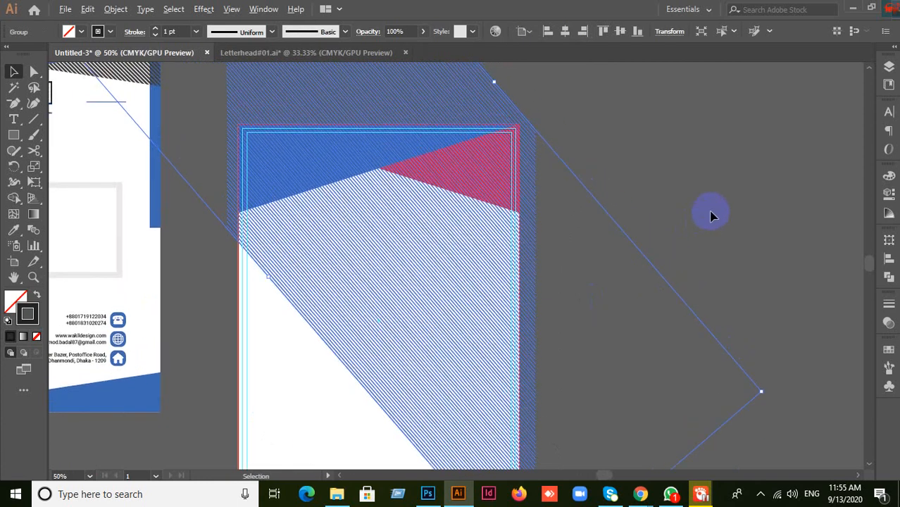
pyautogui.scroll(-1, 712, 216)
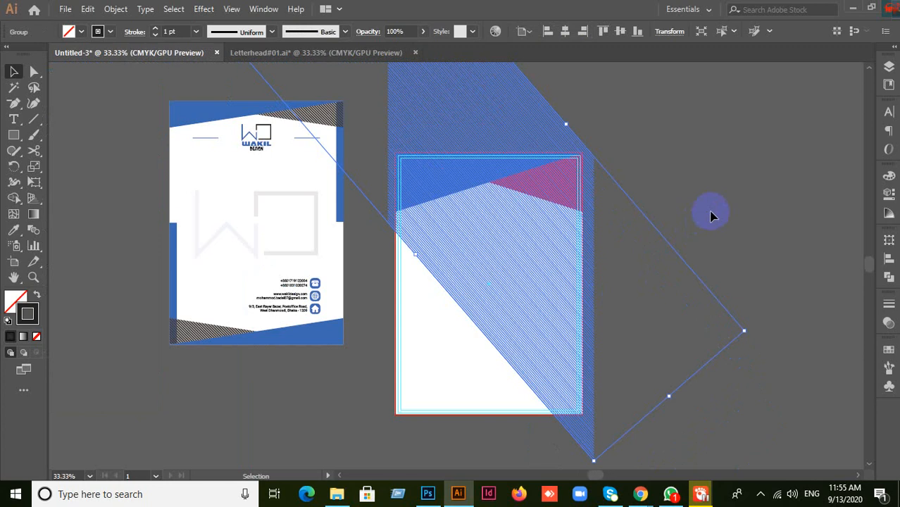
pyautogui.hotkey('ctrl', 'z')
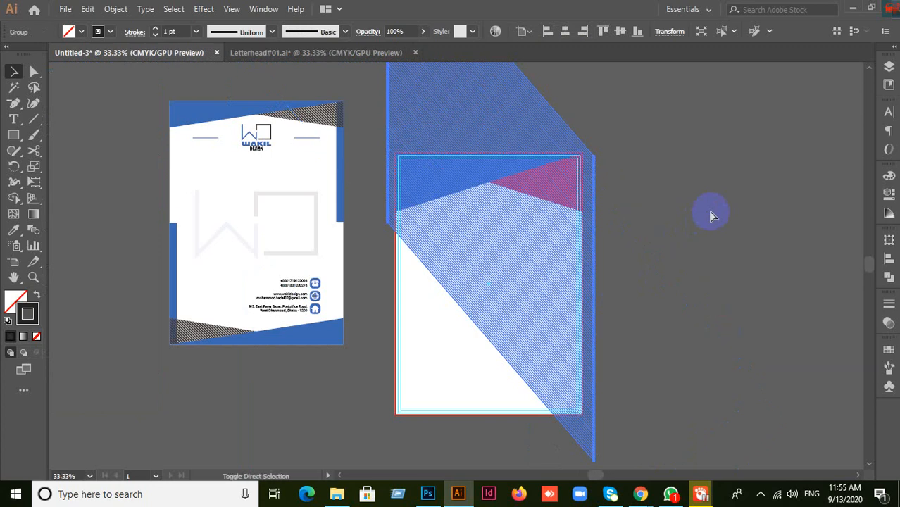
pyautogui.press('v')
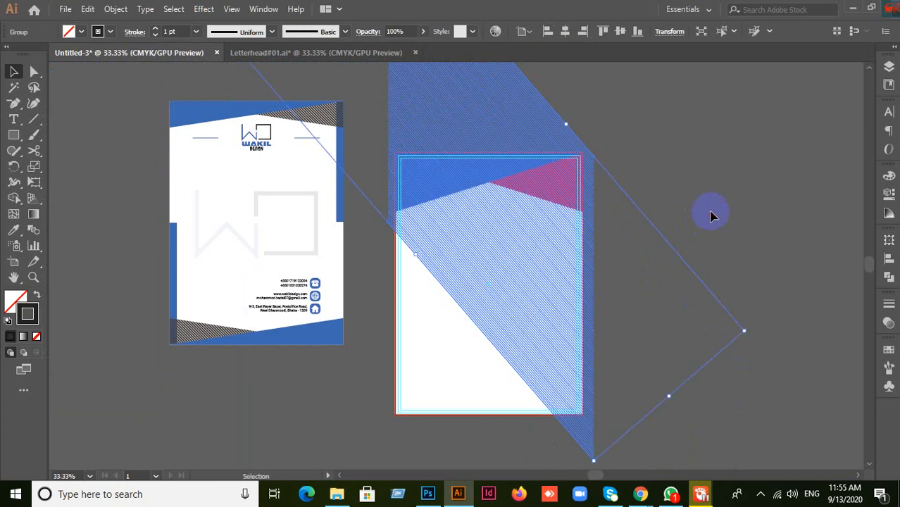
pyautogui.click(709, 213)
# Select the red header triangle together with the striped group and make a clipping mask from them
pyautogui.scroll(1, 708, 213)
pyautogui.click(468, 184)
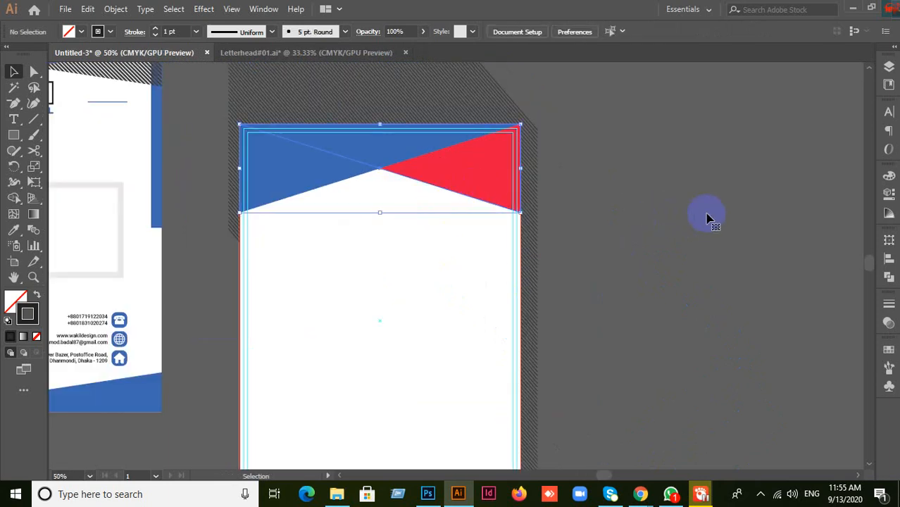
pyautogui.scroll(1, 506, 190)
pyautogui.moveTo(506, 191); pyautogui.dragTo(384, 137)
pyautogui.keyDown('shift'); pyautogui.click(384, 137); pyautogui.keyUp('shift')
pyautogui.rightClick(386, 135)
pyautogui.click(428, 245)
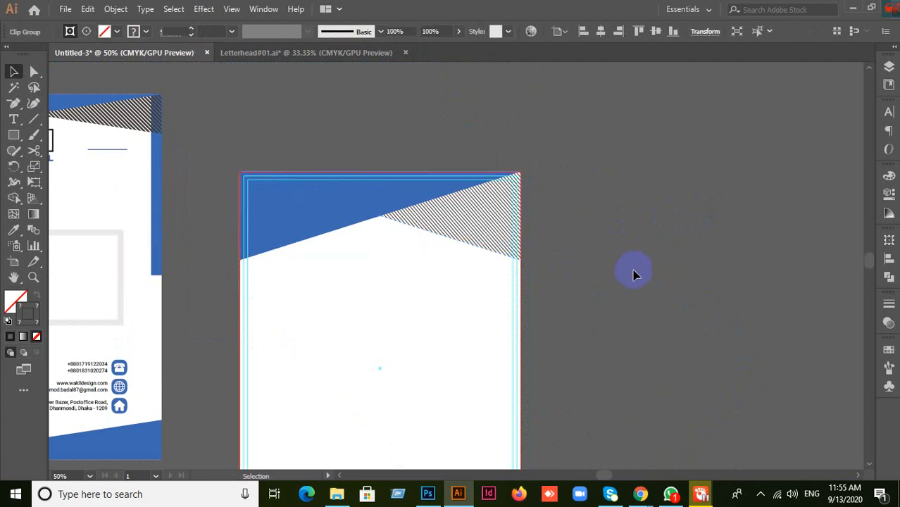
# Compare the new artboard's striped header with the finished reference letterhead beside it
pyautogui.scroll(-1, 634, 269)
pyautogui.click(635, 269)
pyautogui.moveTo(627, 336); pyautogui.dragTo(682, 218)
pyautogui.scroll(1, 682, 218)
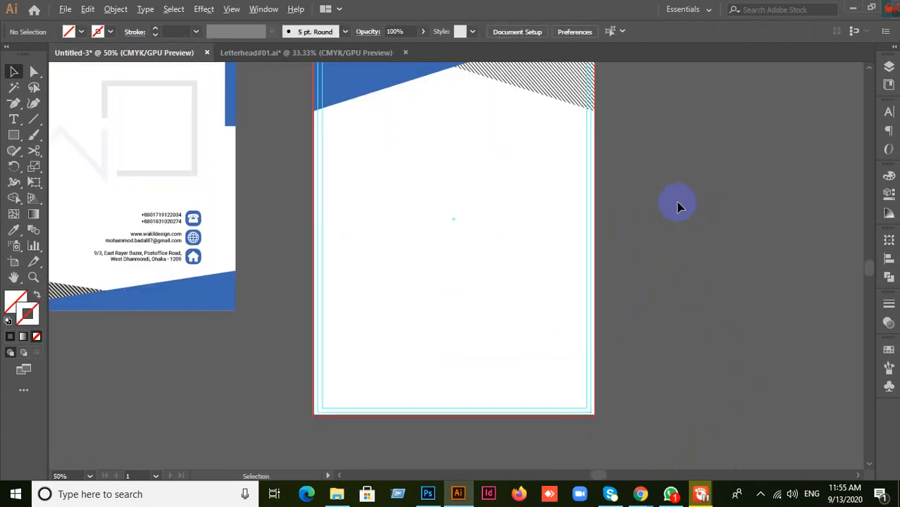
pyautogui.moveTo(490, 205); pyautogui.dragTo(599, 341)
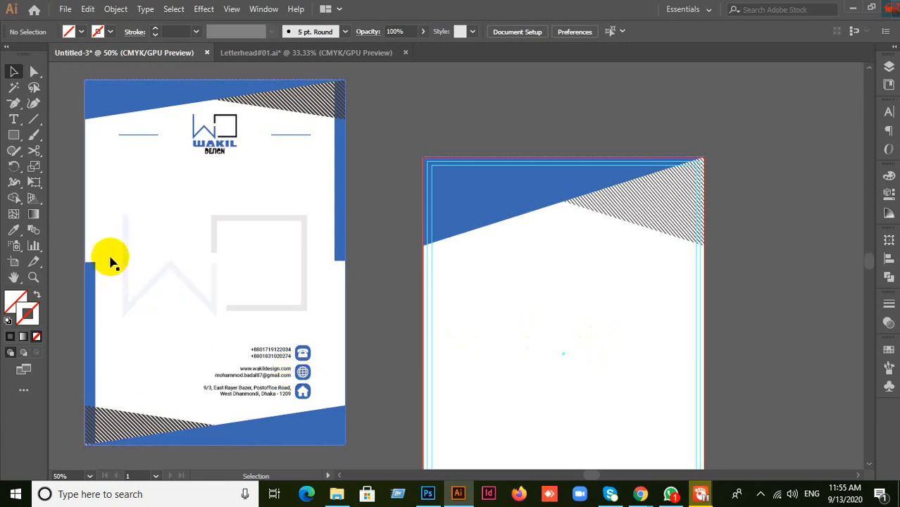
pyautogui.click(201, 296)
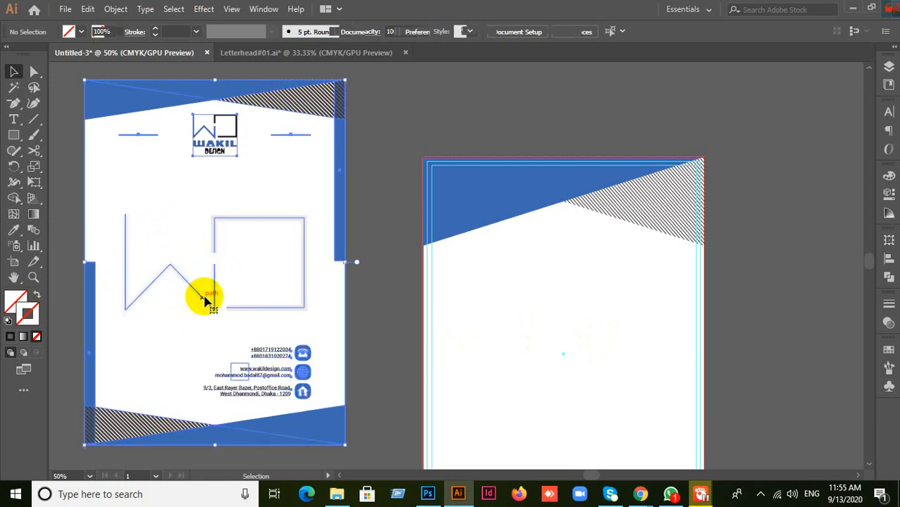
pyautogui.click(801, 179)
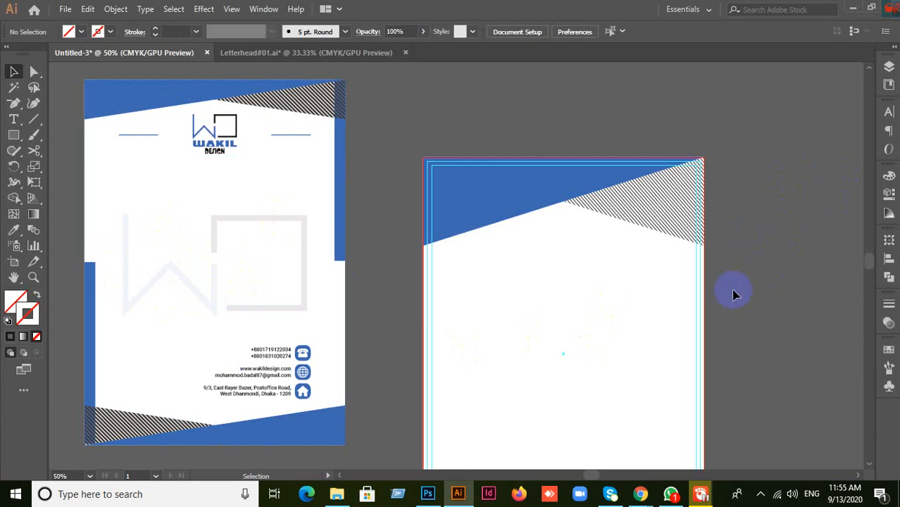
# Open the Red Color Logo Raw file from the desktop in Illustrator
pyautogui.click(853, 8)
pyautogui.click(822, 9)
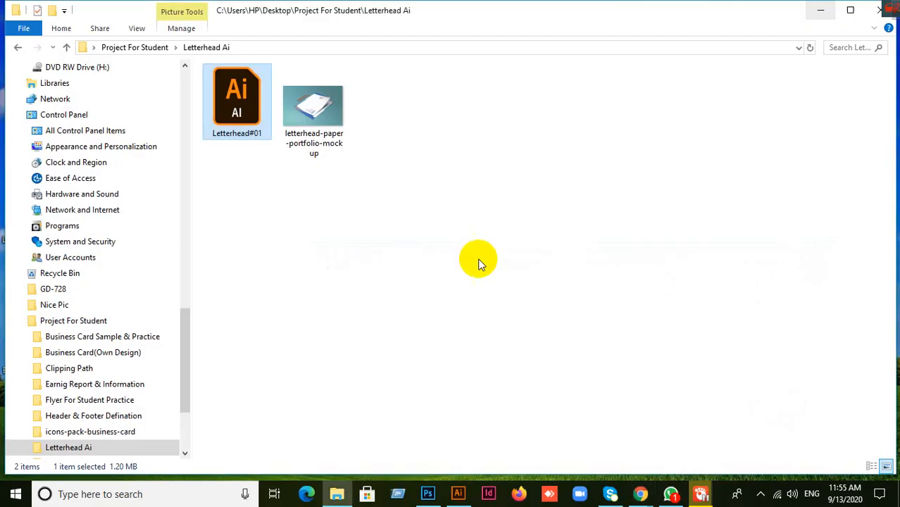
pyautogui.click(819, 8)
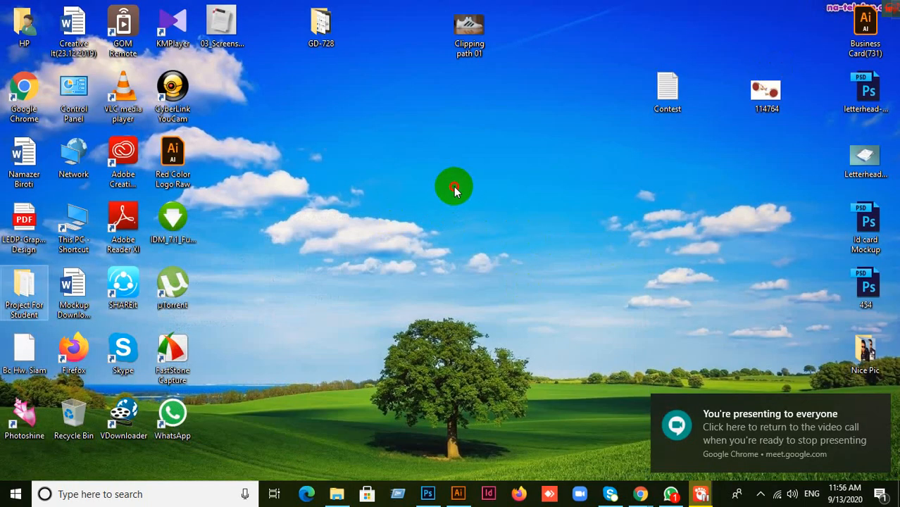
pyautogui.click(454, 190)
pyautogui.moveTo(185, 180); pyautogui.dragTo(833, 232)
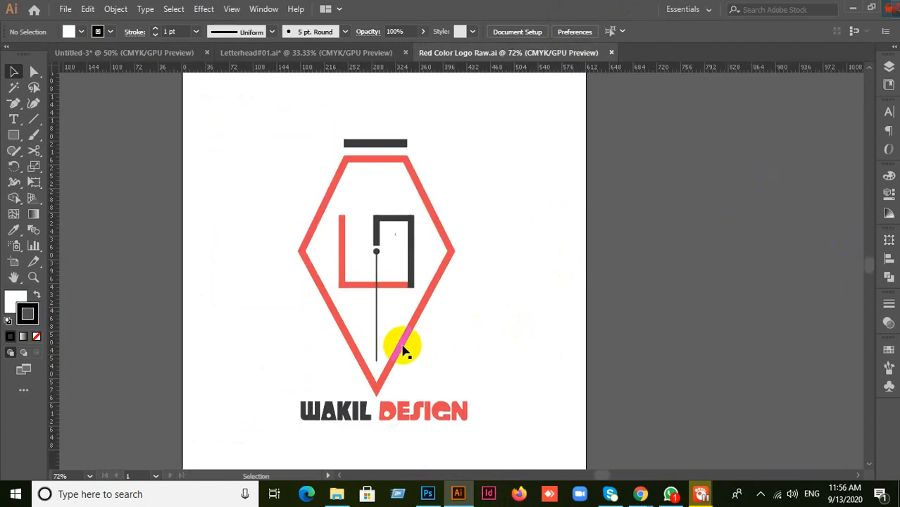
# Select and copy the complete logo, including the emblem and the WAKIL DESIGN text
pyautogui.click(402, 346)
pyautogui.click(603, 326)
pyautogui.moveTo(269, 129); pyautogui.dragTo(639, 375)
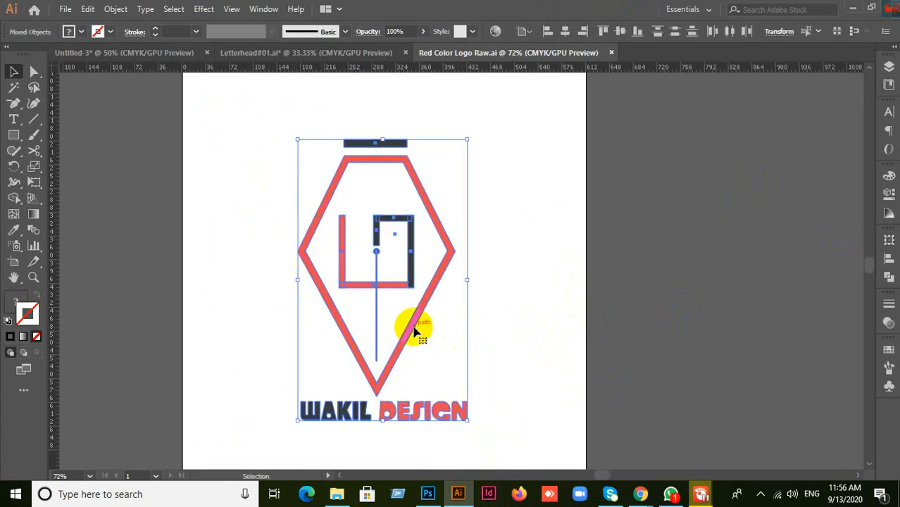
pyautogui.click(295, 62)
pyautogui.click(551, 288)
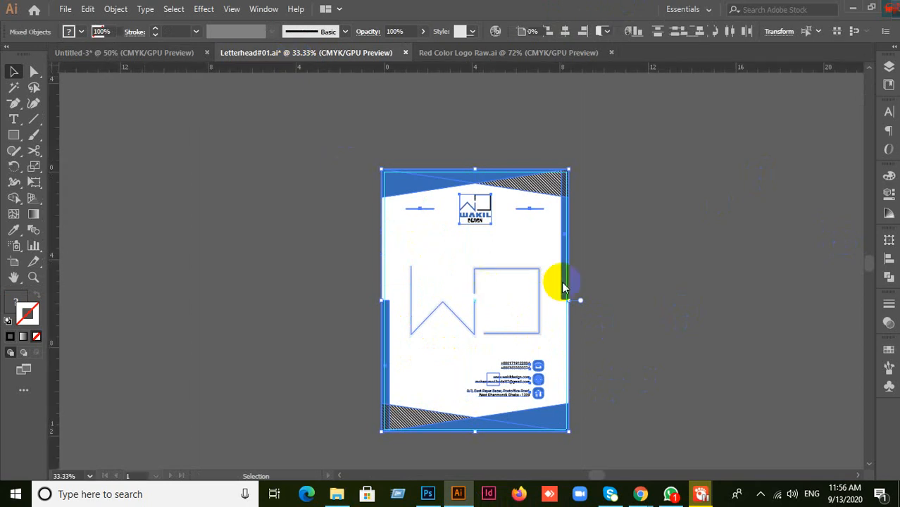
pyautogui.scroll(-2, 655, 288)
pyautogui.scroll(1, 661, 290)
pyautogui.moveTo(643, 282); pyautogui.dragTo(550, 271)
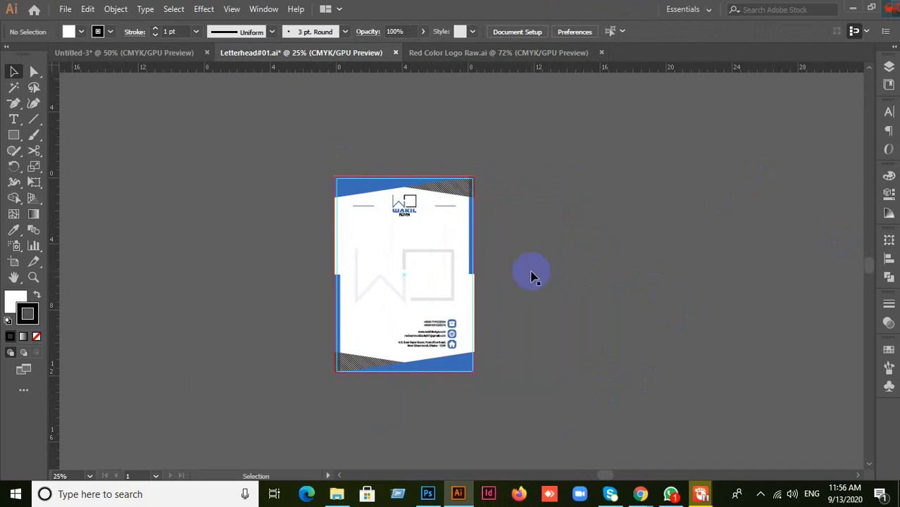
# Paste the copied logo into the Untitled-3 document and move it onto the empty canvas beside the new artboard
pyautogui.click(94, 54)
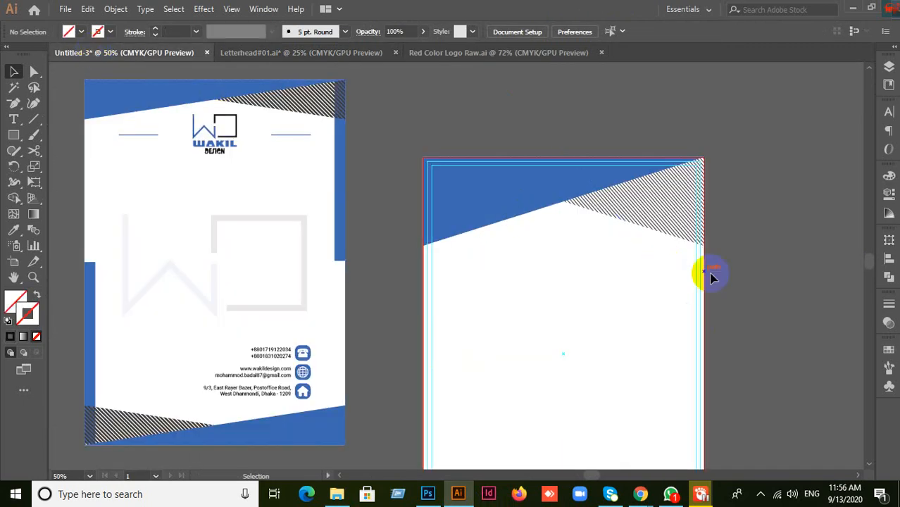
pyautogui.scroll(-1, 759, 294)
pyautogui.moveTo(707, 300); pyautogui.dragTo(602, 281)
pyautogui.hotkey('ctrl', 'v')
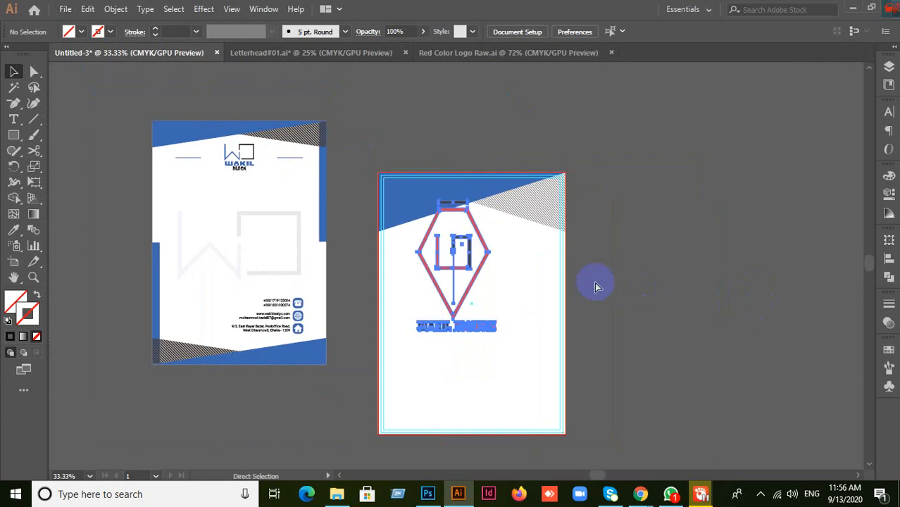
pyautogui.moveTo(465, 308); pyautogui.dragTo(655, 241)
pyautogui.click(647, 293)
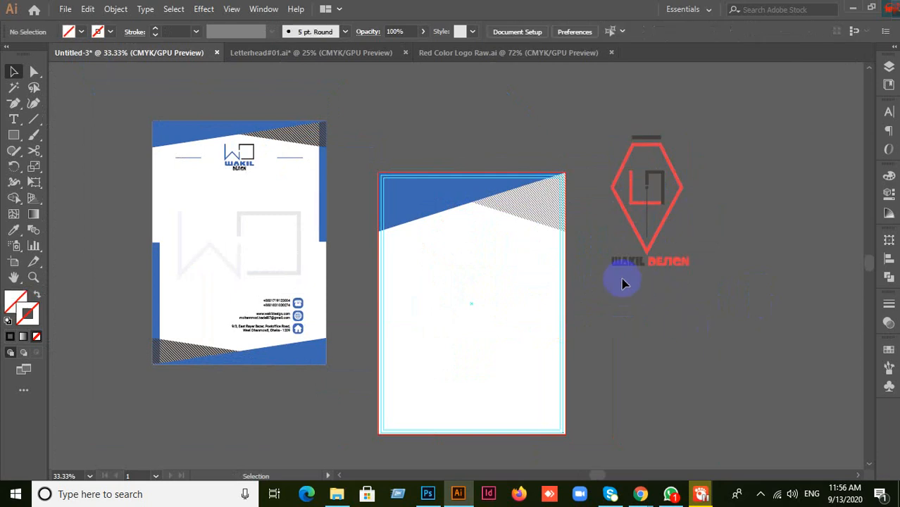
# Move the WAKIL DESIGN text away from the emblem and group all parts of the emblem
pyautogui.moveTo(603, 257); pyautogui.dragTo(782, 256)
pyautogui.click(707, 301)
pyautogui.click(648, 218)
pyautogui.click(684, 277)
pyautogui.moveTo(692, 289); pyautogui.dragTo(692, 291)
pyautogui.hotkey('ctrl', 'g')
pyautogui.click(686, 324)
# Place the grouped emblem on the new artboard and centre it vertically and horizontally with alignment set to the artboard
pyautogui.moveTo(661, 236); pyautogui.dragTo(483, 347)
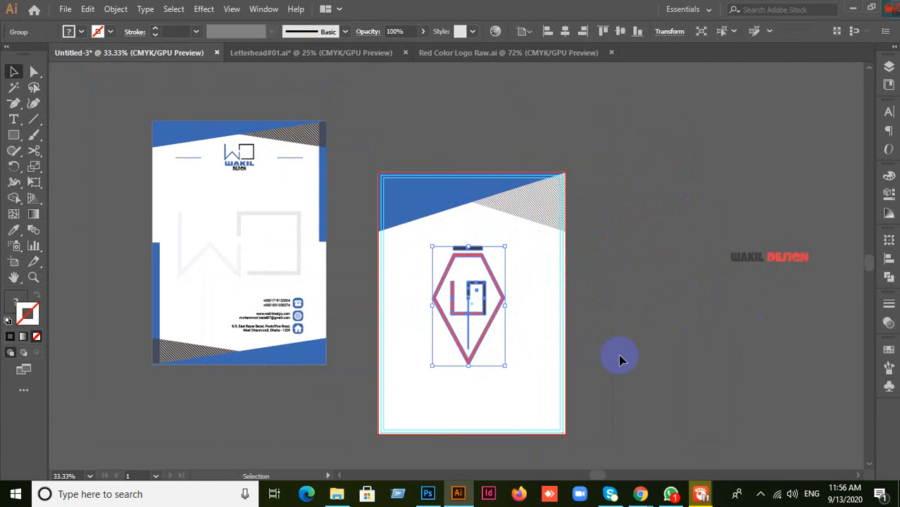
pyautogui.click(888, 258)
pyautogui.click(859, 344)
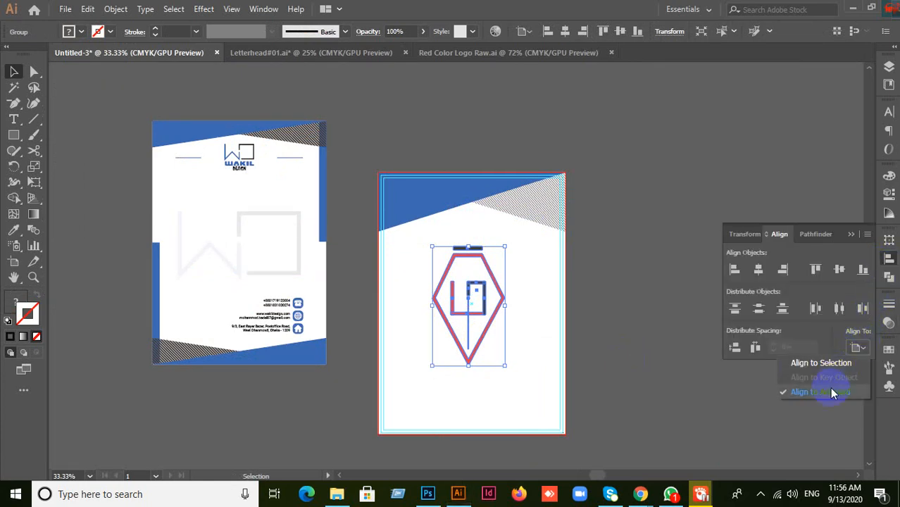
pyautogui.click(842, 391)
pyautogui.click(840, 271)
pyautogui.click(759, 271)
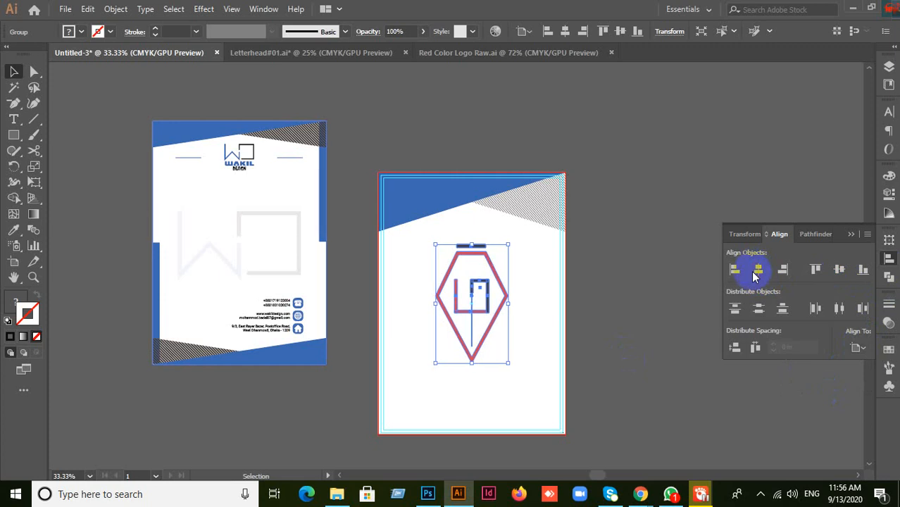
pyautogui.click(676, 383)
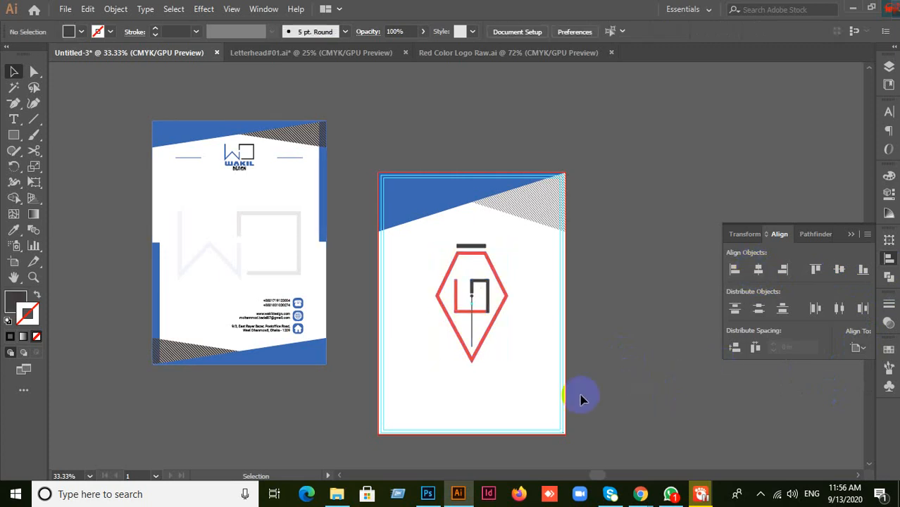
pyautogui.click(480, 354)
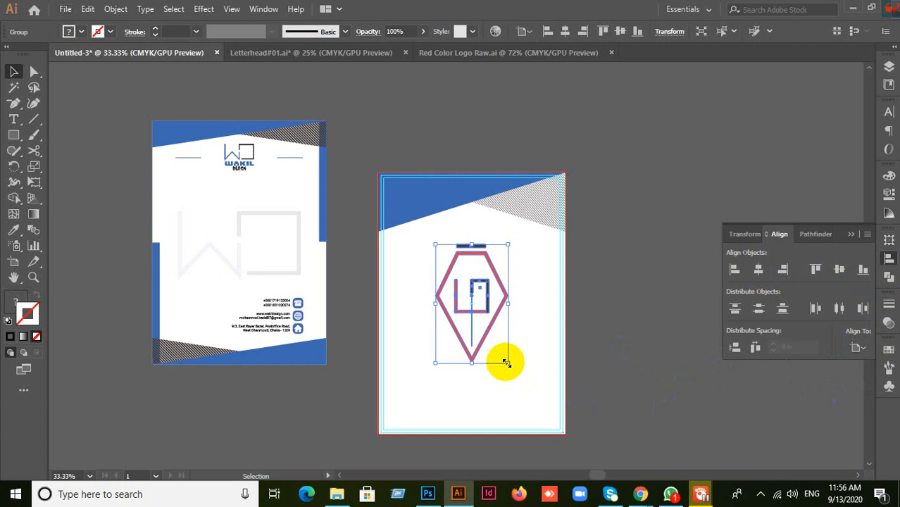
pyautogui.click(477, 363)
pyautogui.click(476, 355)
pyautogui.doubleClick(476, 356)
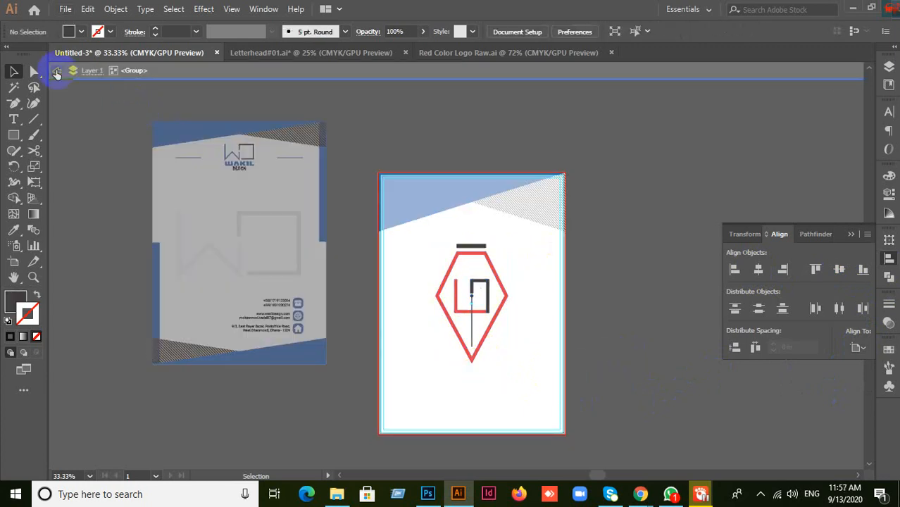
pyautogui.click(58, 73)
# Move the emblem group slightly down on the artboard, staying on the vertical centre line
pyautogui.moveTo(474, 352); pyautogui.dragTo(476, 368)
pyautogui.click(637, 354)
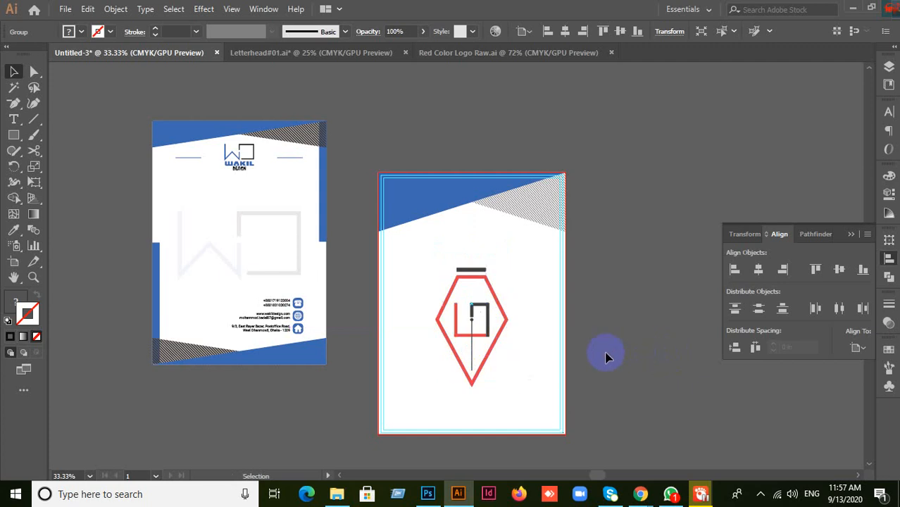
# Set the emblem group's opacity to 10% and deselect it to check the watermark
pyautogui.moveTo(396, 281); pyautogui.dragTo(476, 335)
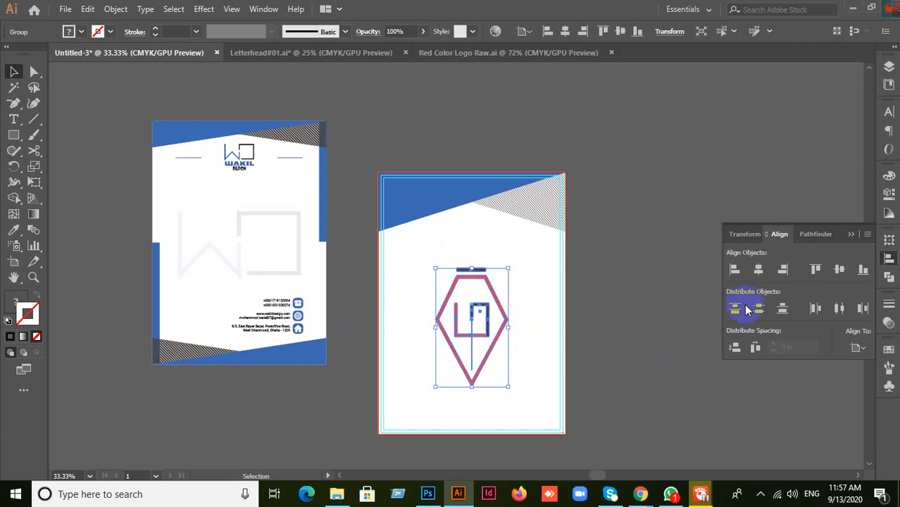
pyautogui.click(889, 323)
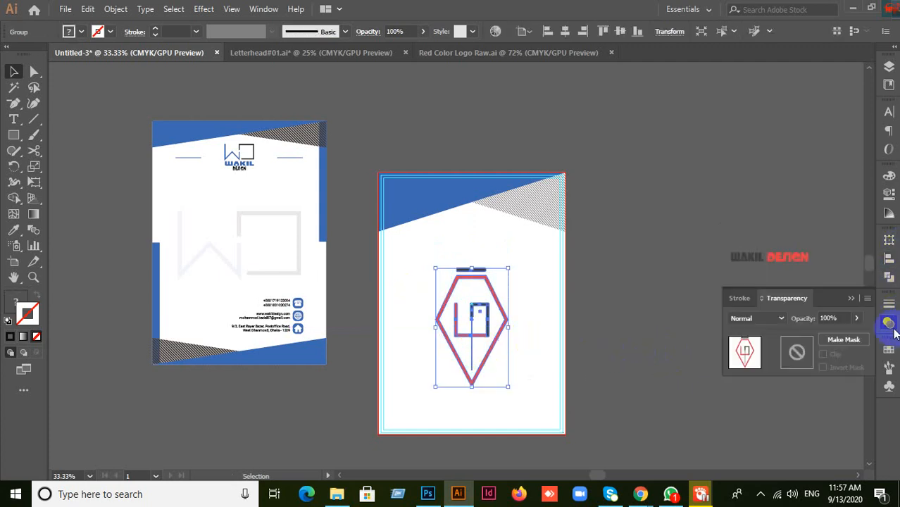
pyautogui.click(840, 318)
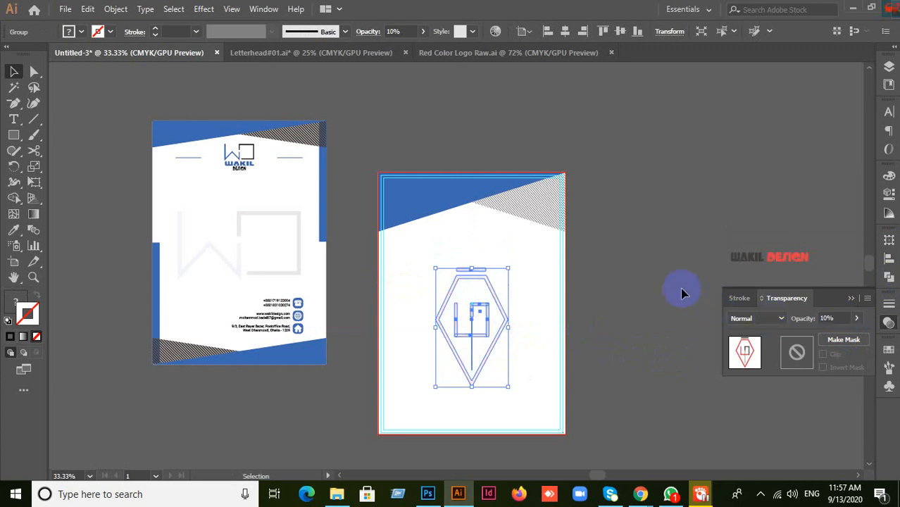
pyautogui.click(528, 297)
# Lower the emblem watermark's opacity to 7% and check how it looks on the artboard
pyautogui.click(482, 321)
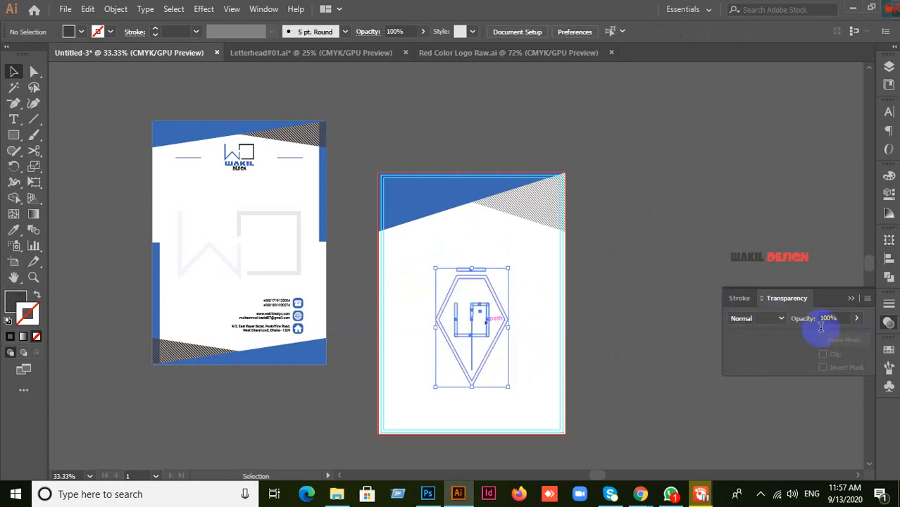
pyautogui.click(829, 318)
pyautogui.write('7')
pyautogui.press('Return')
pyautogui.click(641, 208)
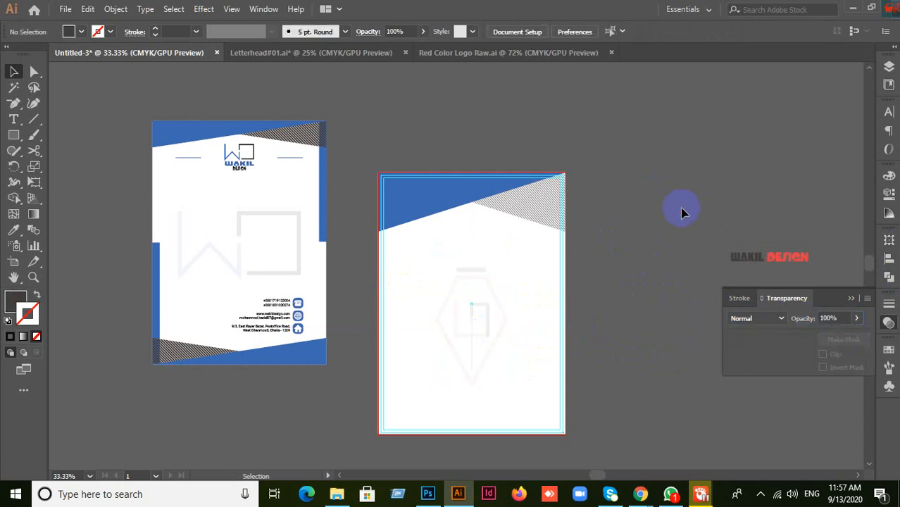
pyautogui.scroll(1, 612, 366)
pyautogui.scroll(-1, 614, 369)
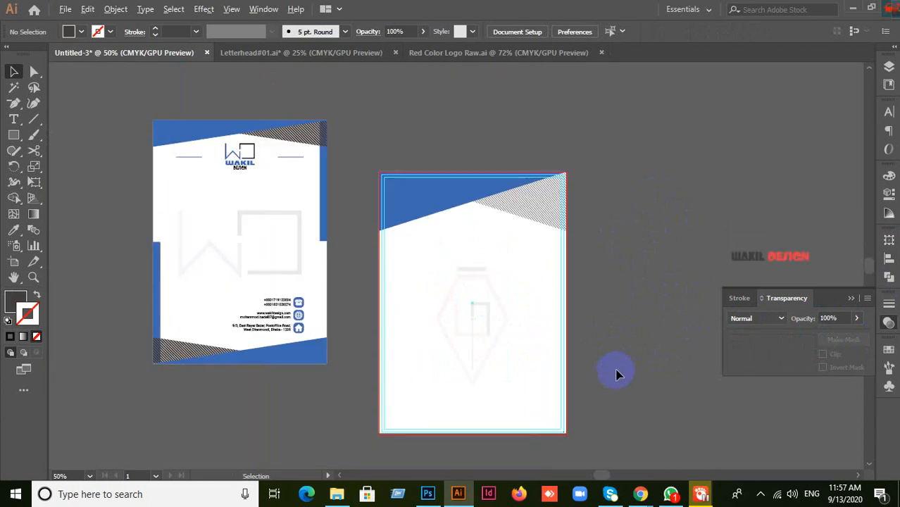
# Raise the emblem watermark's opacity to 10% and deselect it
pyautogui.moveTo(615, 367); pyautogui.dragTo(611, 289)
pyautogui.click(472, 261)
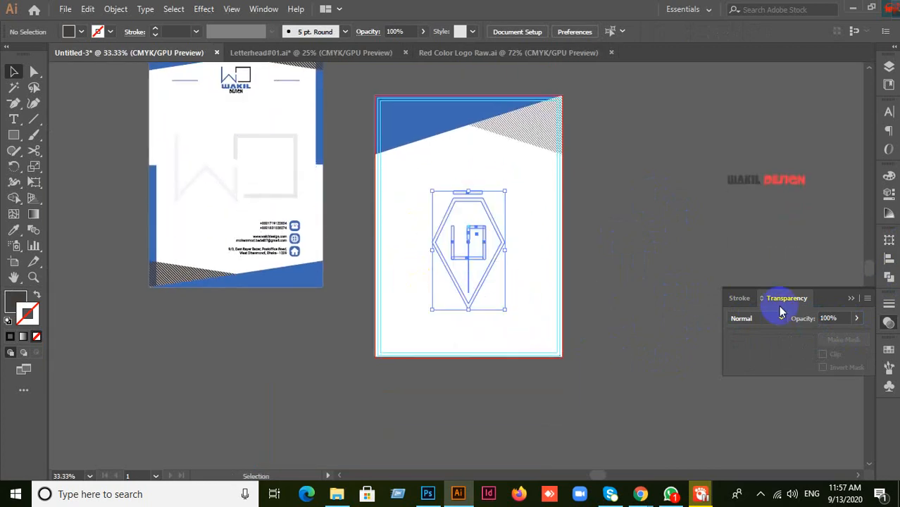
pyautogui.click(838, 318)
pyautogui.write('10')
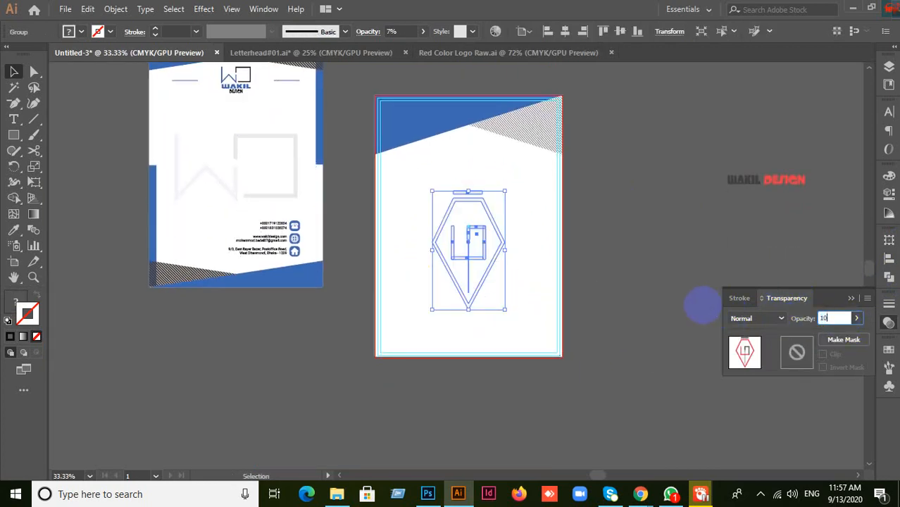
pyautogui.press('Return')
pyautogui.click(200, 376)
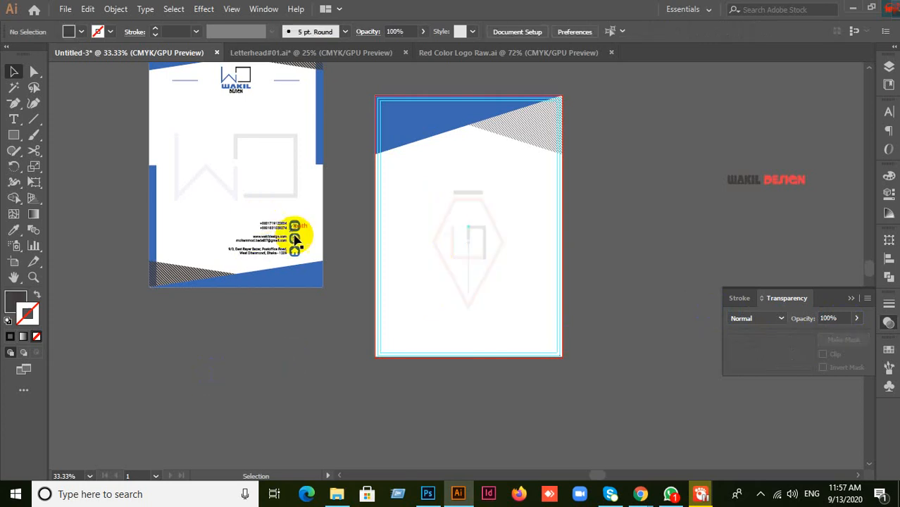
# Examine the contact details and icons on the reference letterhead, the new artboard's layout and the Letterhead#01 document
pyautogui.scroll(1, 294, 232)
pyautogui.scroll(1, 294, 233)
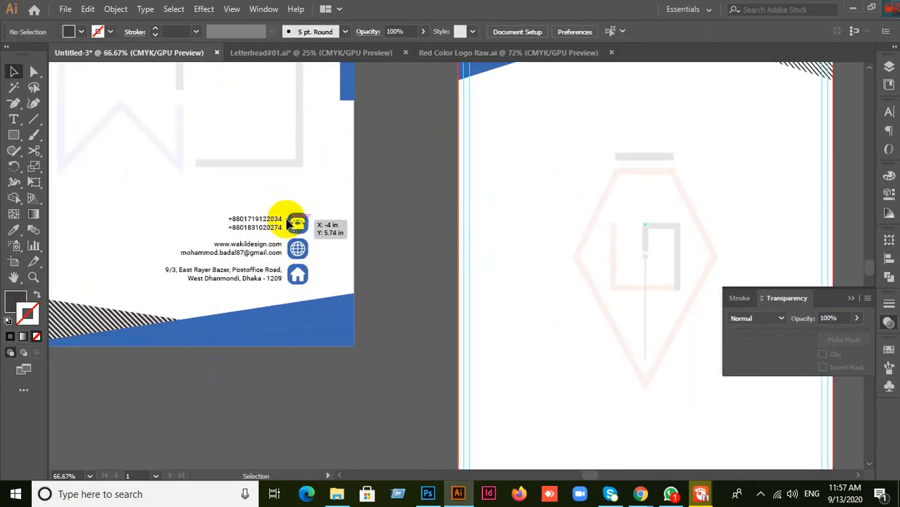
pyautogui.scroll(5, 296, 269)
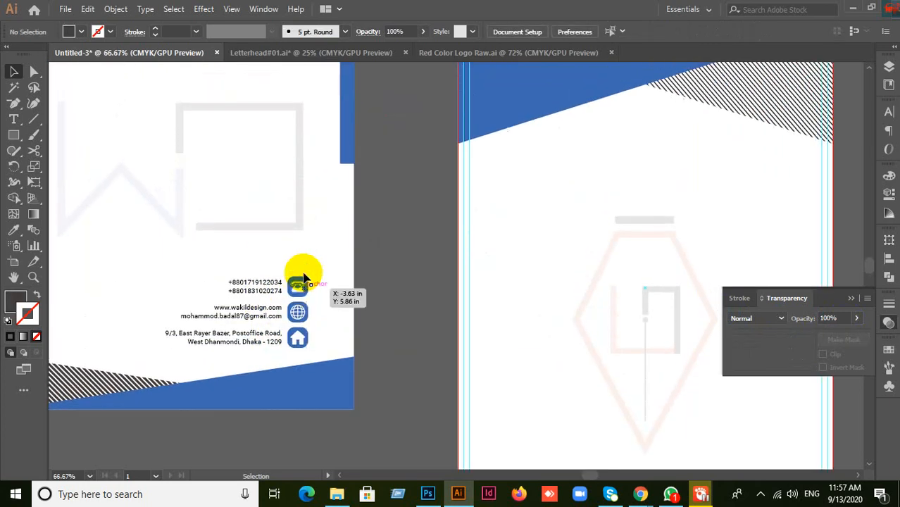
pyautogui.scroll(-2, 261, 268)
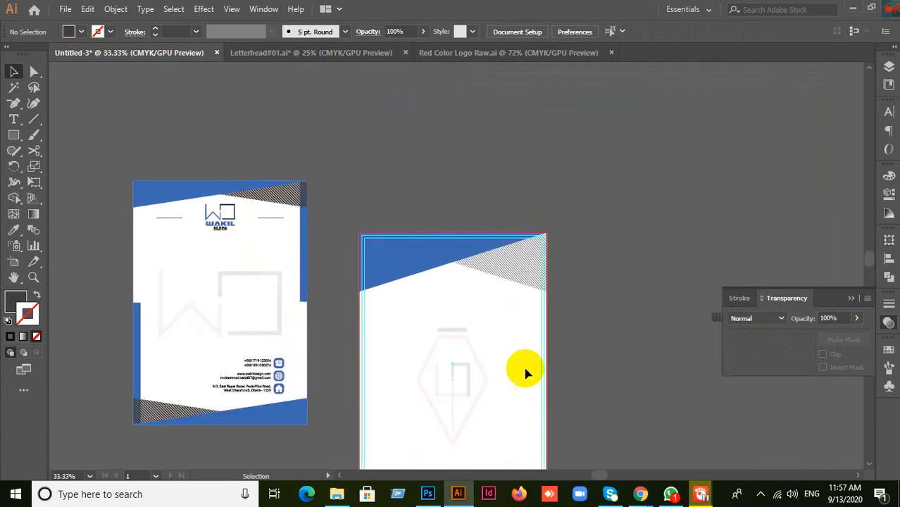
pyautogui.scroll(-3, 598, 310)
pyautogui.scroll(-1, 599, 254)
pyautogui.scroll(3, 617, 282)
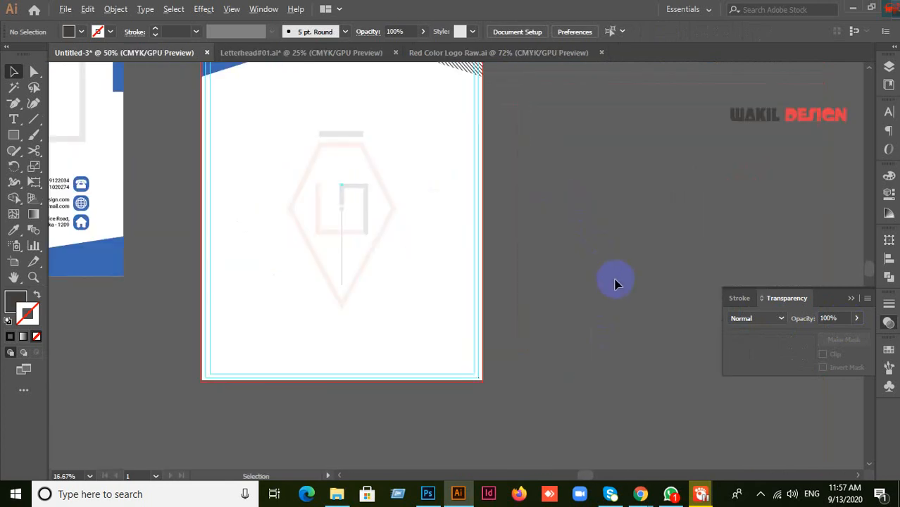
pyautogui.scroll(2, 571, 239)
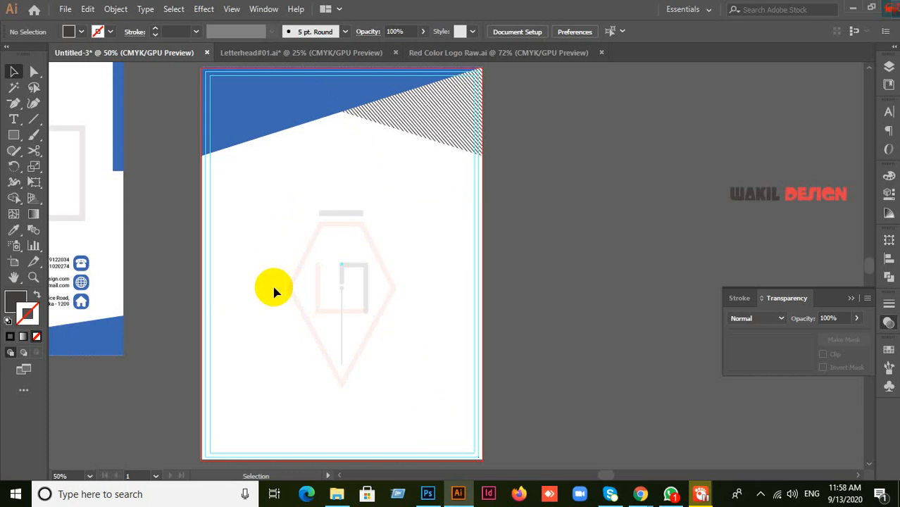
pyautogui.click(278, 56)
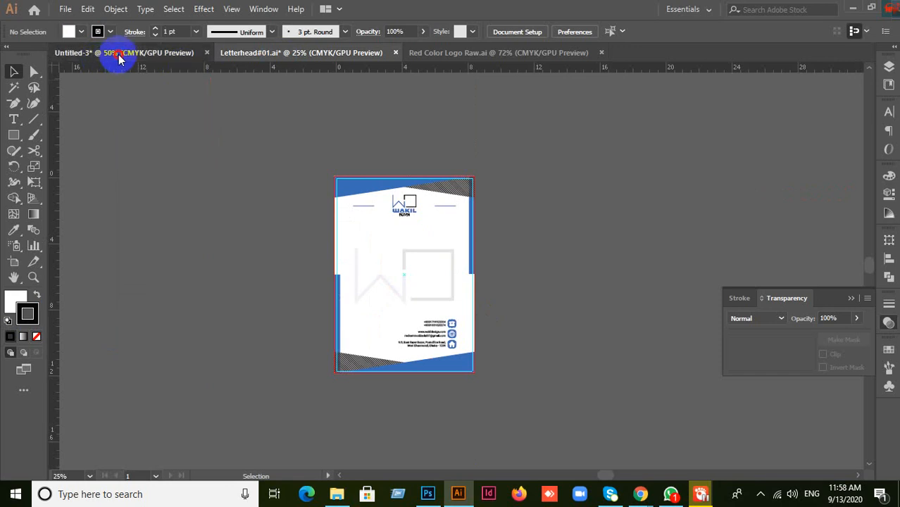
# Close the Untitled-3 and Letterhead#01 documents without saving and deselect the logo in the remaining Red Color Logo Raw document
pyautogui.click(118, 54)
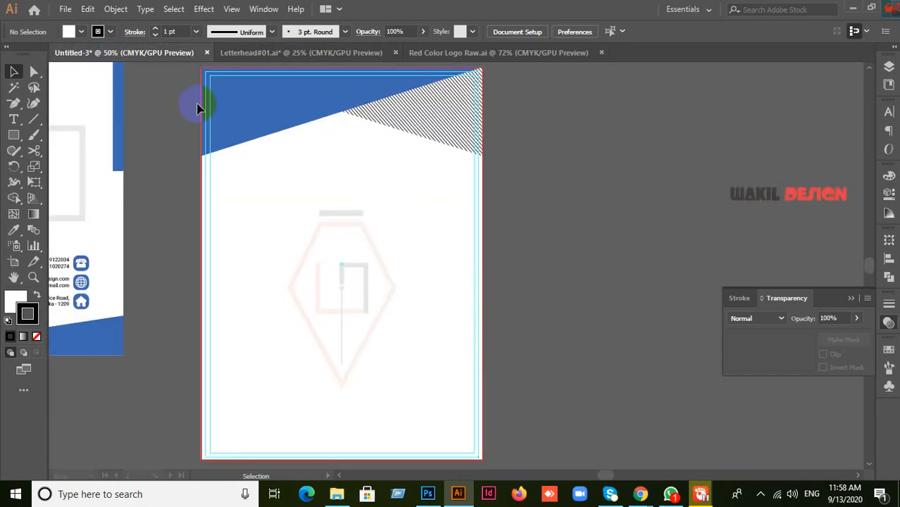
pyautogui.click(207, 55)
pyautogui.click(514, 267)
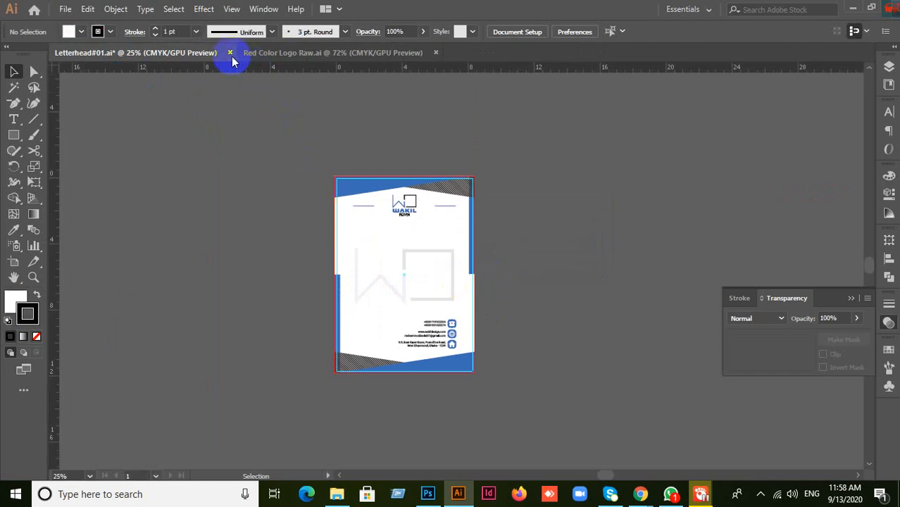
pyautogui.click(231, 54)
pyautogui.click(512, 268)
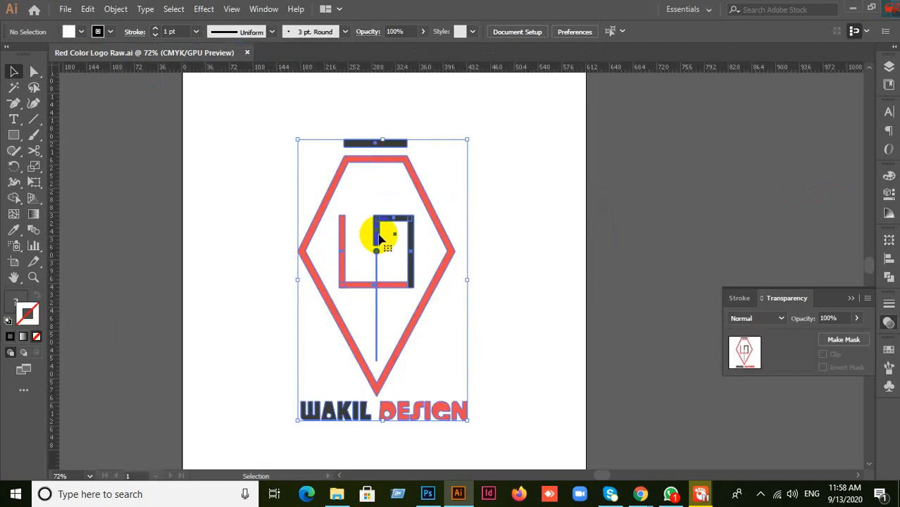
pyautogui.click(687, 251)
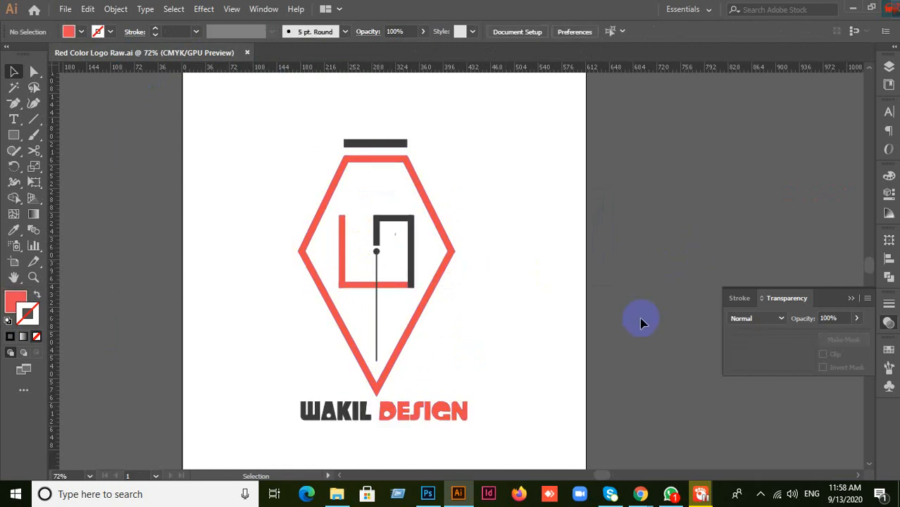
# Switch to the Google Meet call window in Chrome to view the shared presentation
pyautogui.scroll(-5, 641, 314)
pyautogui.scroll(5, 641, 323)
pyautogui.moveTo(639, 493)
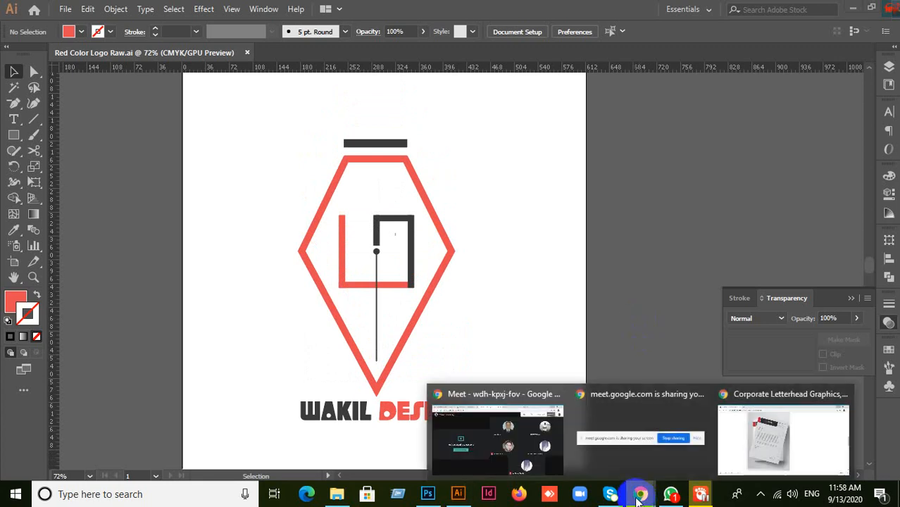
pyautogui.click(472, 429)
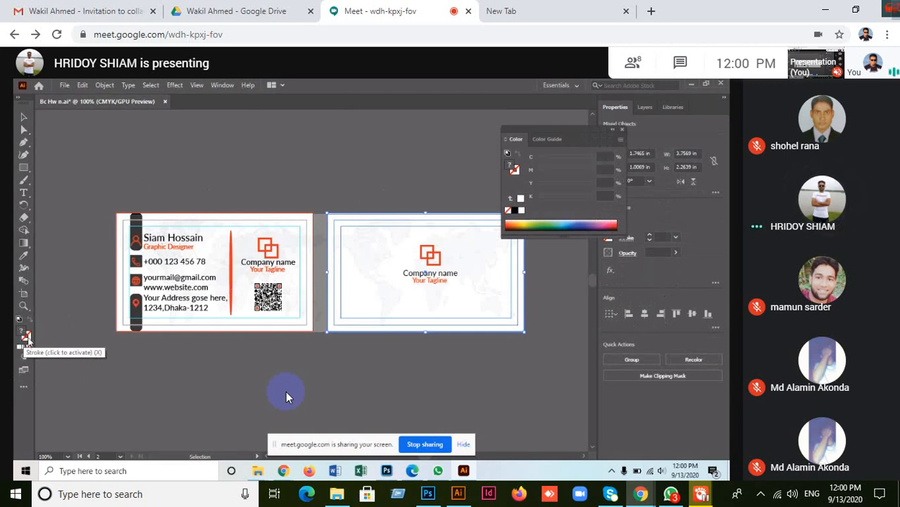
pyautogui.click(118, 385)
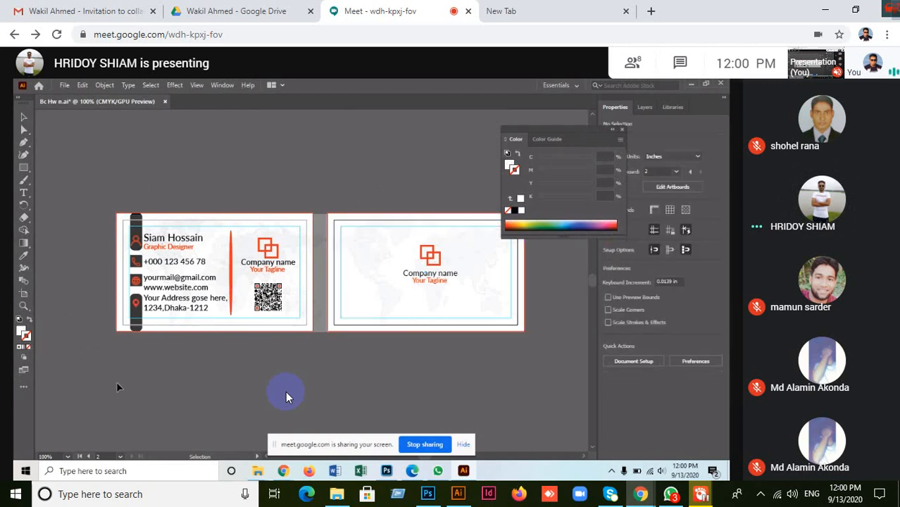
pyautogui.click(622, 130)
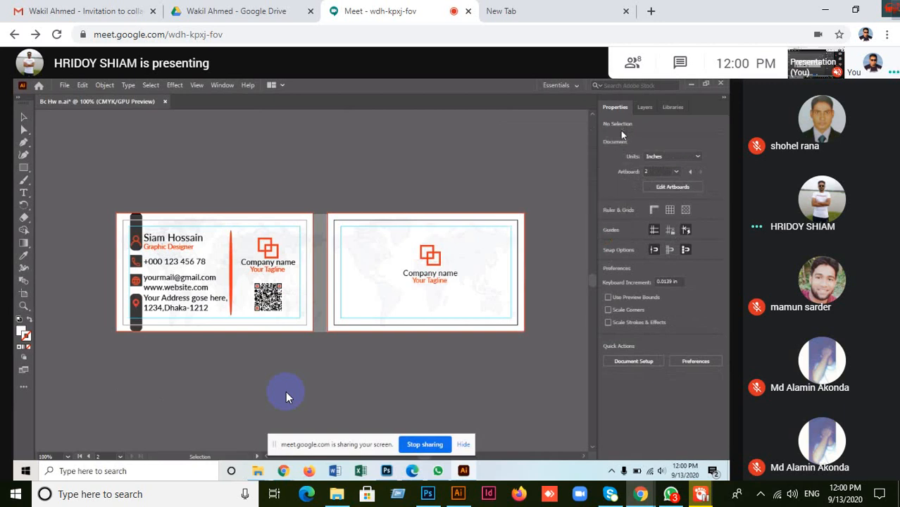
pyautogui.hotkey('ctrl', 'z')
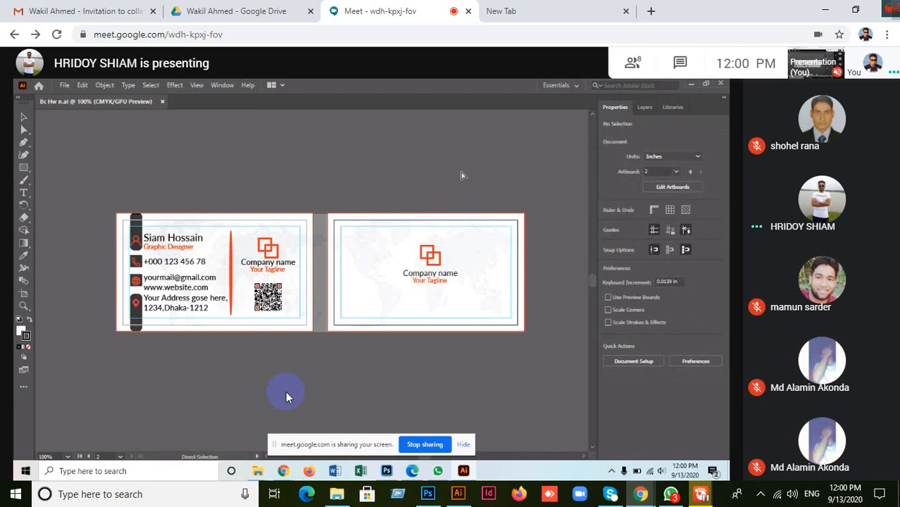
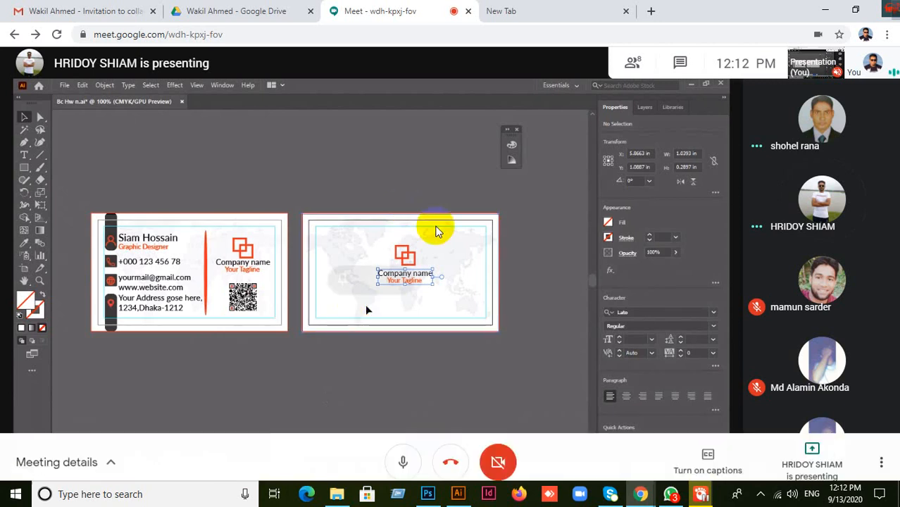
# Minimize the Illustrator and browser windows and open the Business Card(731) file from the desktop in Illustrator
pyautogui.hotkey('alt', 'Tab')
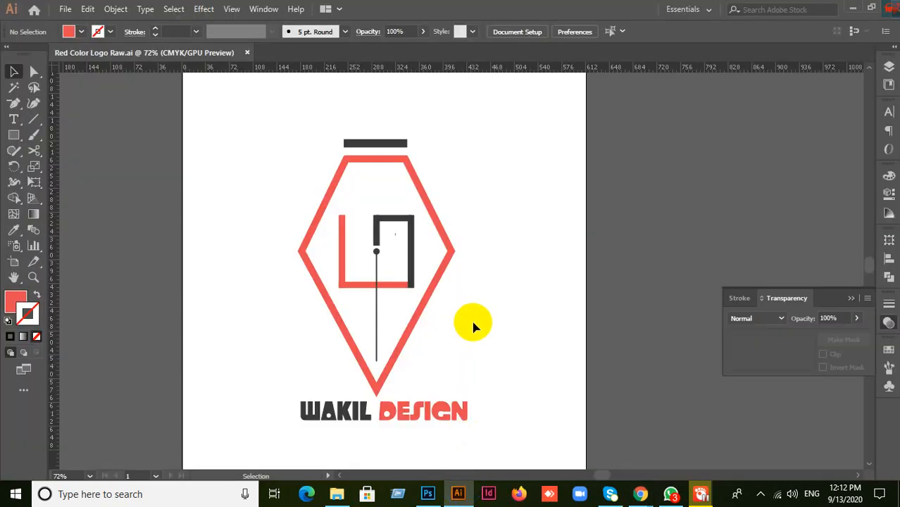
pyautogui.scroll(-1, 471, 317)
pyautogui.scroll(-1, 472, 323)
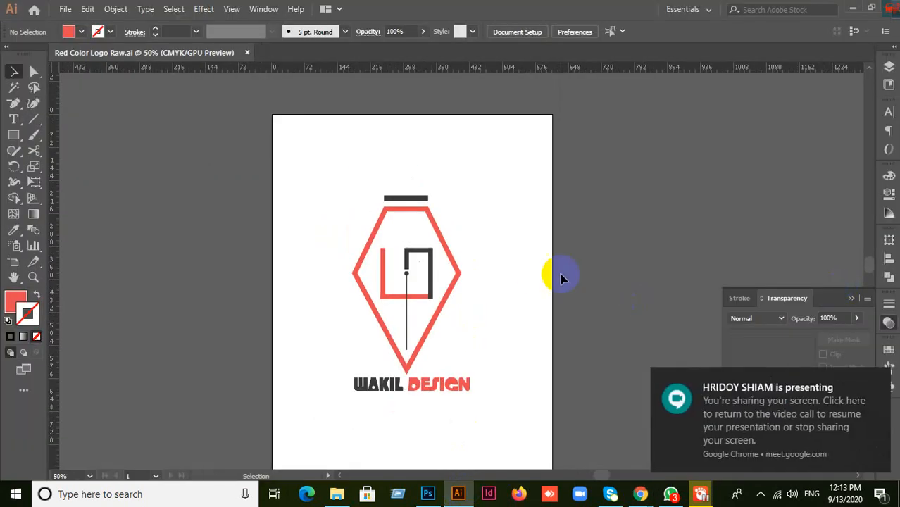
pyautogui.click(853, 10)
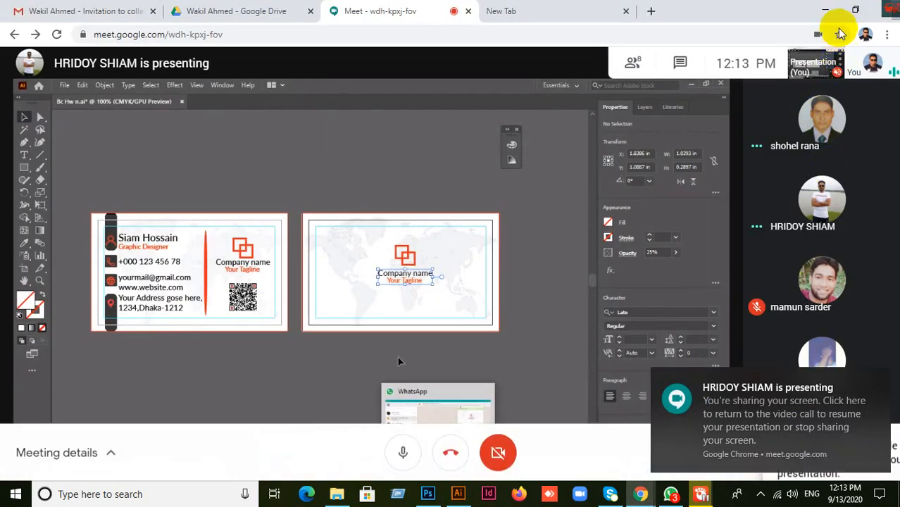
pyautogui.click(825, 8)
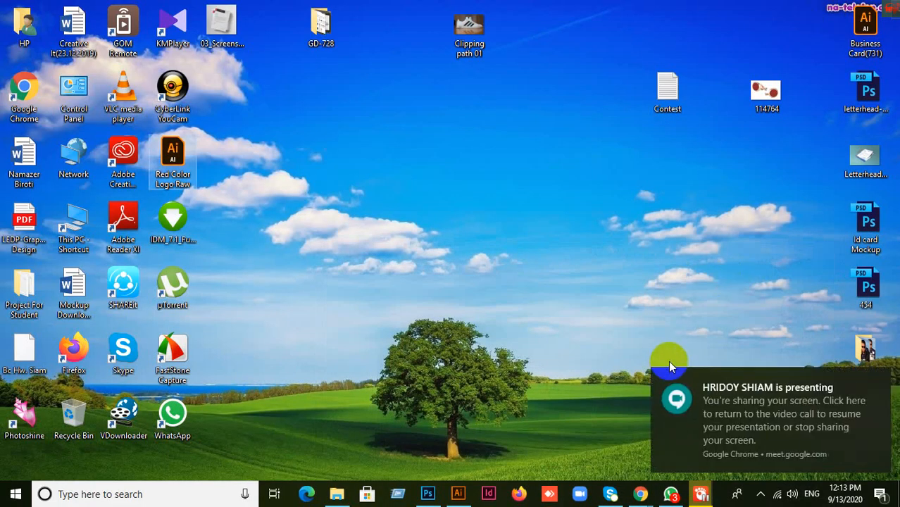
pyautogui.moveTo(692, 382); pyautogui.dragTo(845, 375)
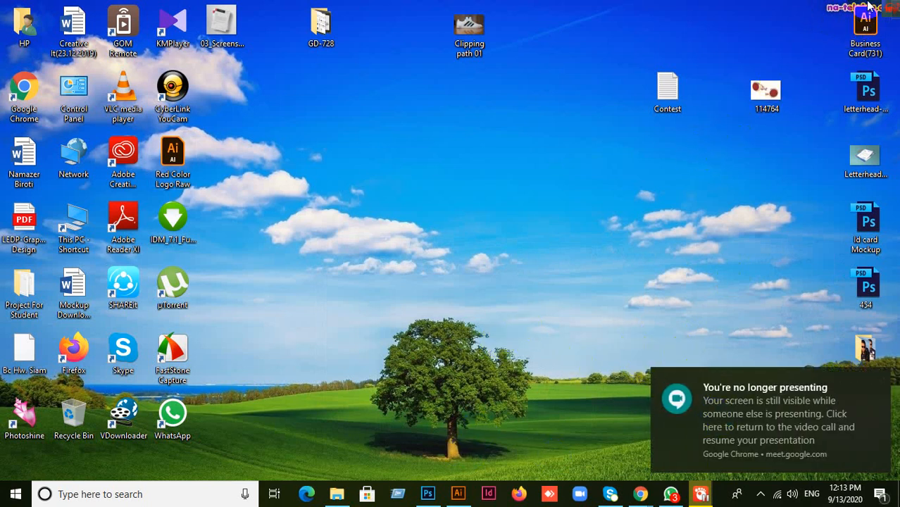
pyautogui.moveTo(865, 25); pyautogui.dragTo(652, 286)
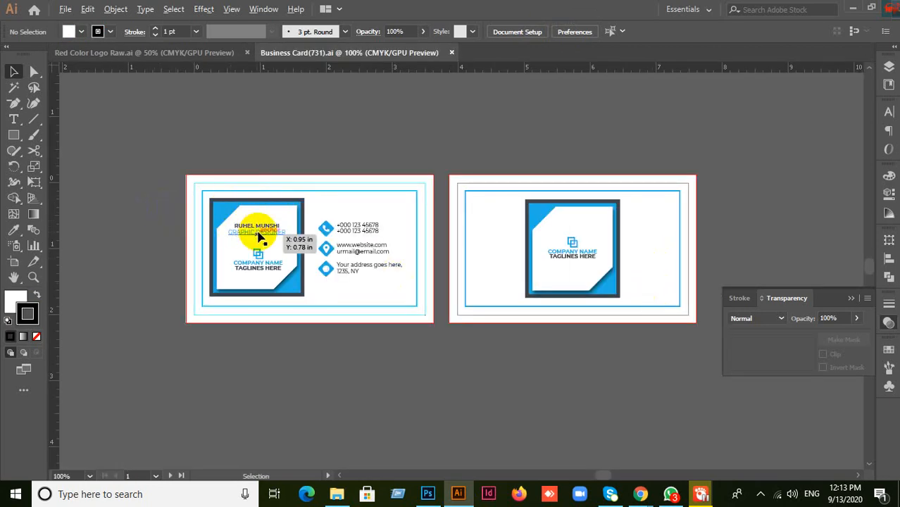
# Examine the business card's front and back layouts, including the framed name block, contact details and guides
pyautogui.scroll(-1, 257, 237)
pyautogui.scroll(2, 278, 271)
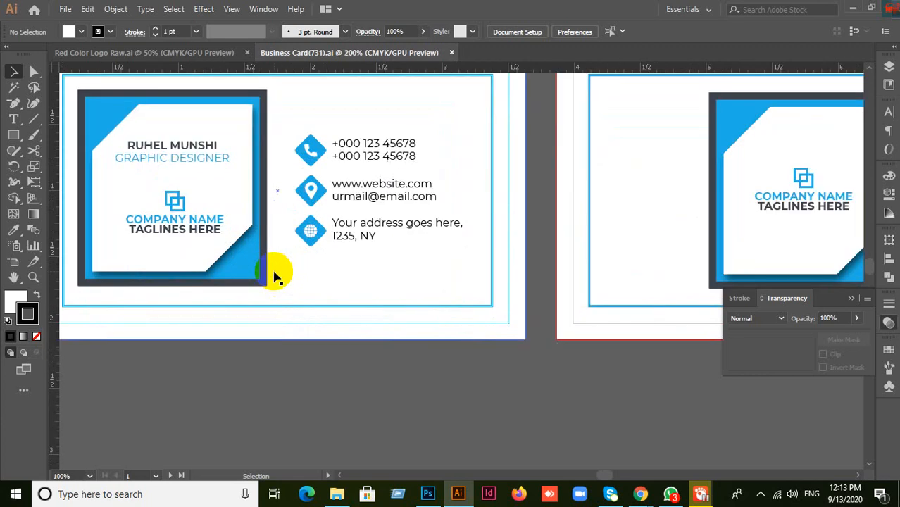
pyautogui.scroll(-1, 277, 271)
pyautogui.scroll(-1, 273, 363)
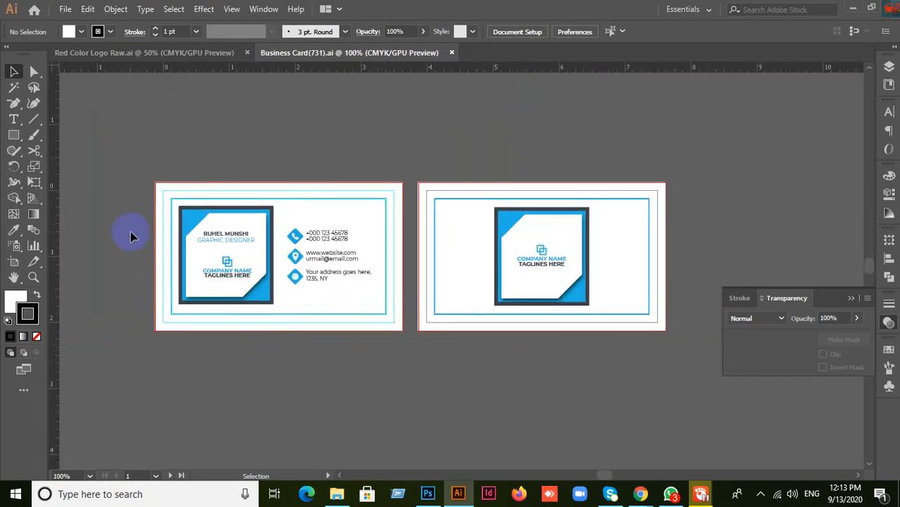
pyautogui.scroll(1, 179, 259)
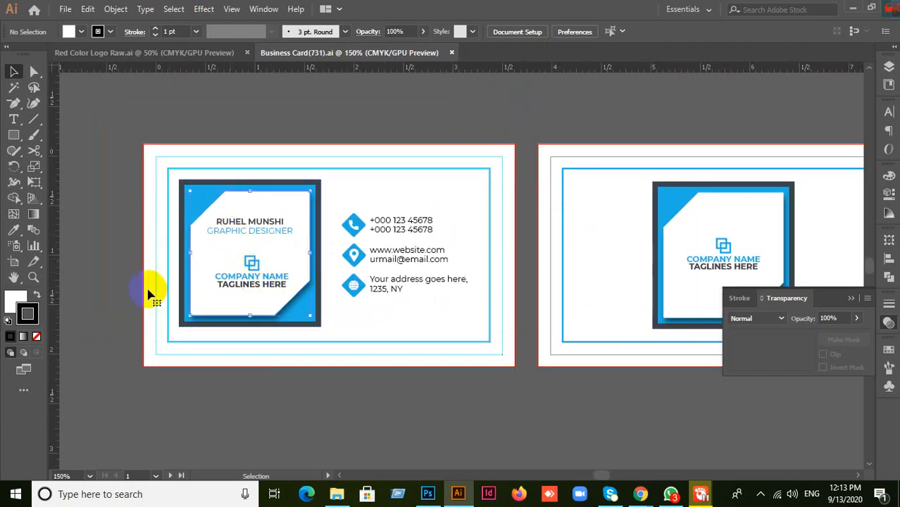
pyautogui.click(152, 291)
pyautogui.click(80, 257)
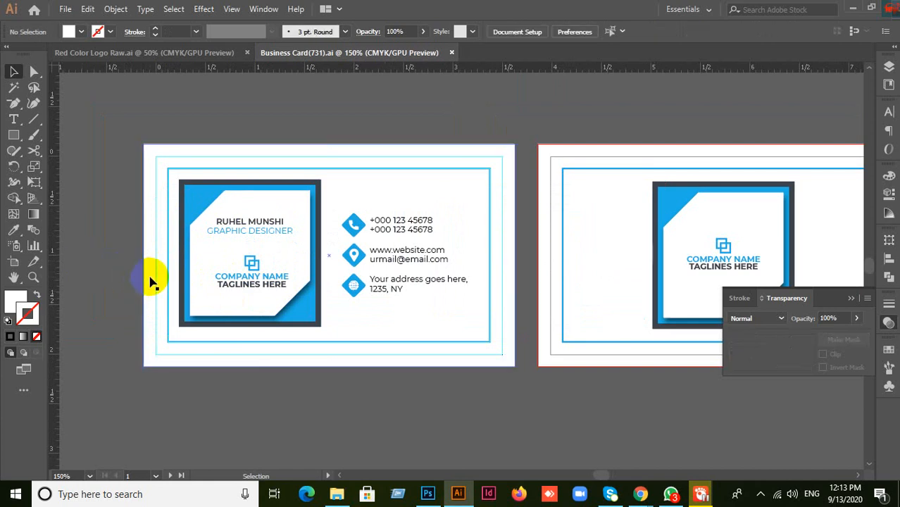
pyautogui.click(110, 232)
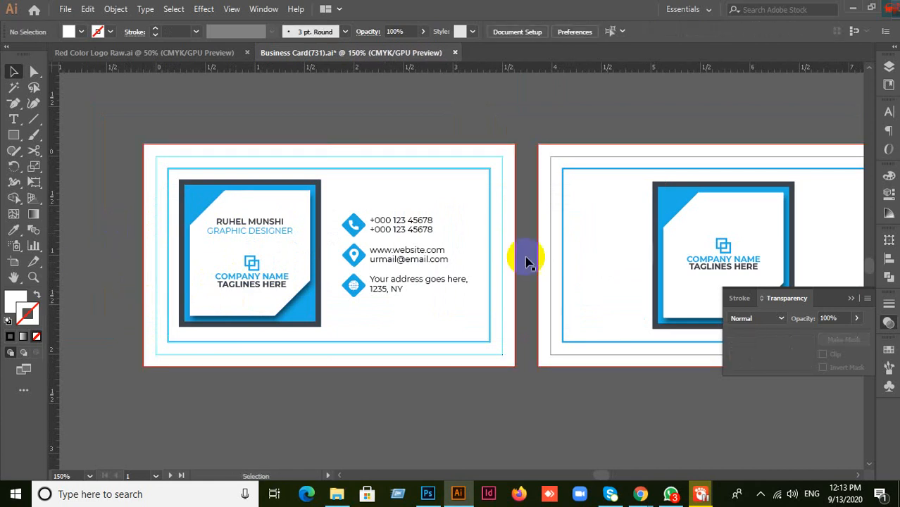
# Resume the screen presentation in the Google Meet call and return to the business card in Illustrator
pyautogui.moveTo(638, 490)
pyautogui.click(556, 447)
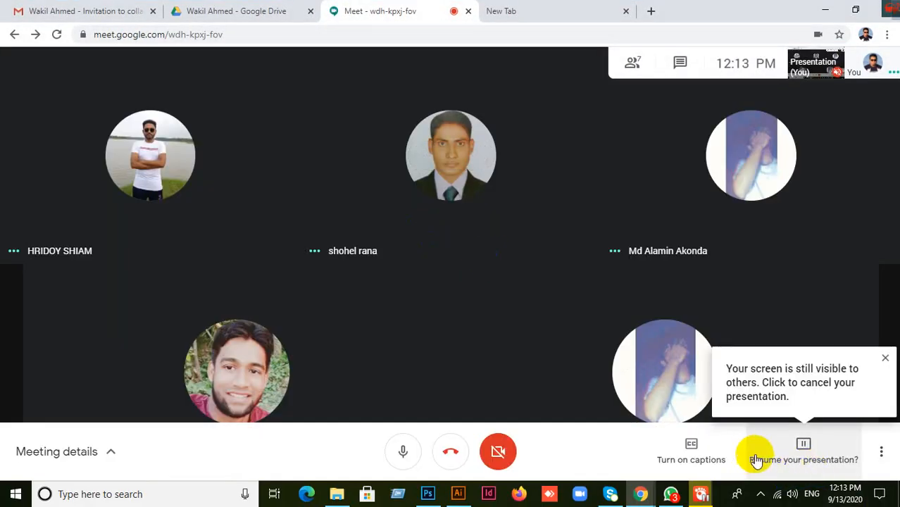
pyautogui.click(766, 463)
pyautogui.click(760, 389)
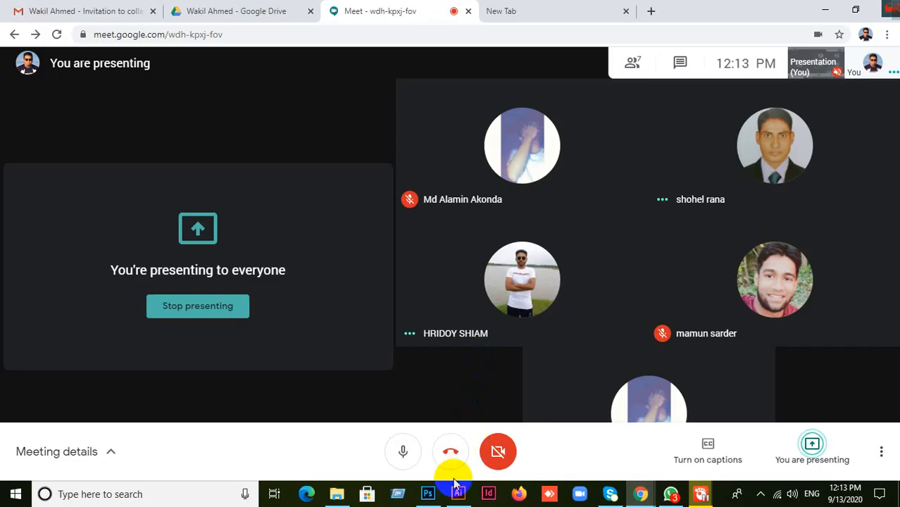
pyautogui.click(458, 494)
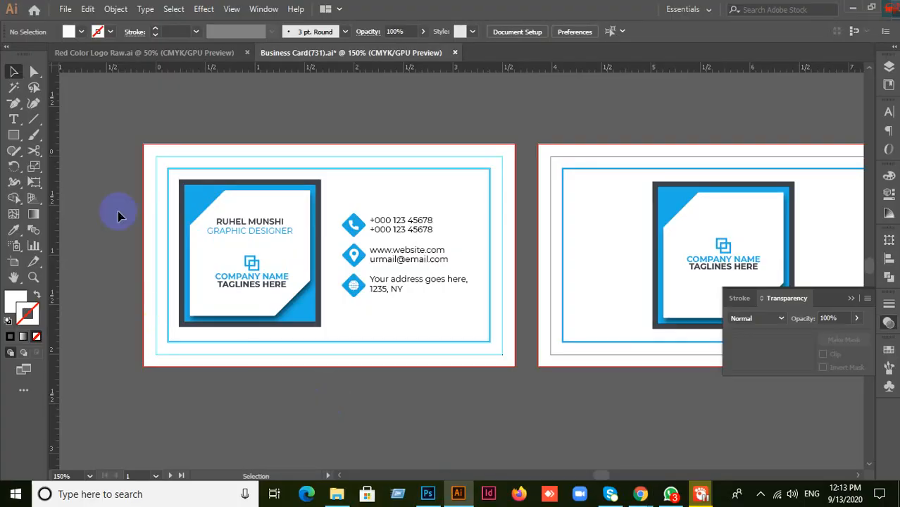
# Select all artwork on the front business card and group it
pyautogui.moveTo(107, 122); pyautogui.dragTo(501, 399)
pyautogui.click(276, 386)
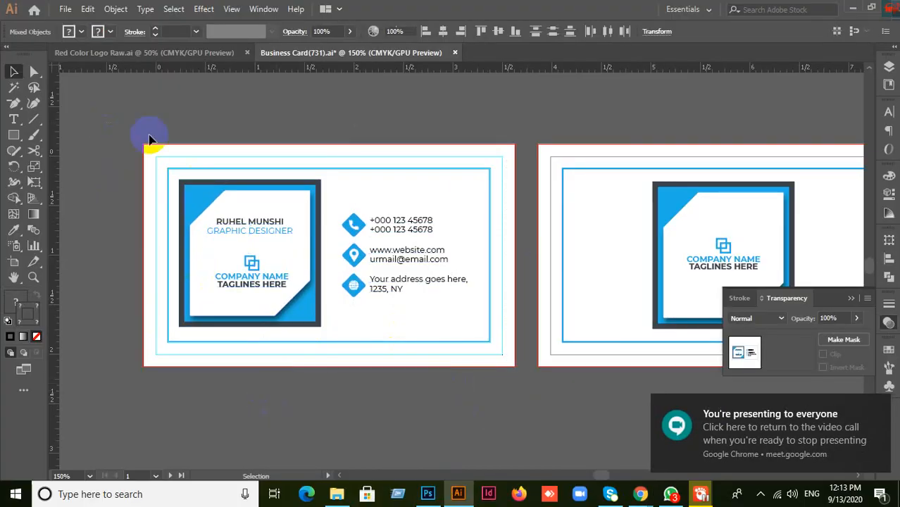
pyautogui.moveTo(527, 397); pyautogui.dragTo(529, 398)
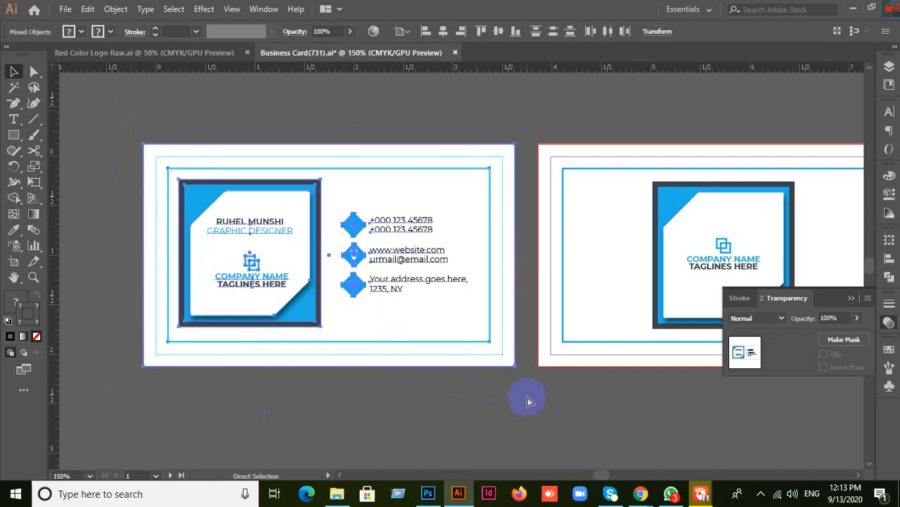
pyautogui.press('v')
pyautogui.click(603, 419)
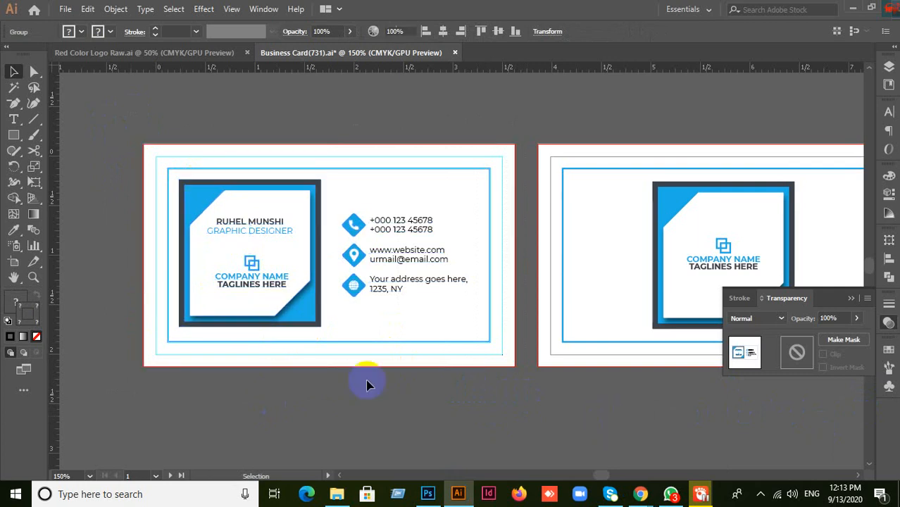
pyautogui.click(358, 329)
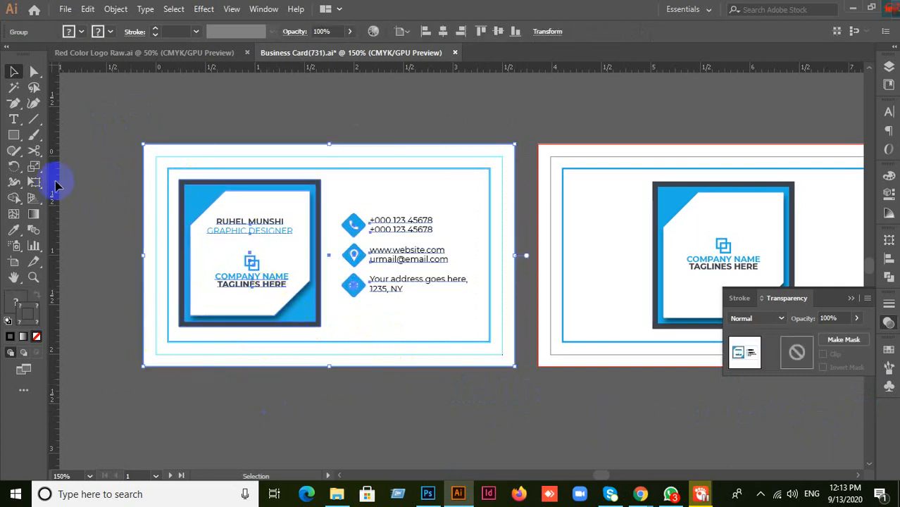
pyautogui.click(78, 146)
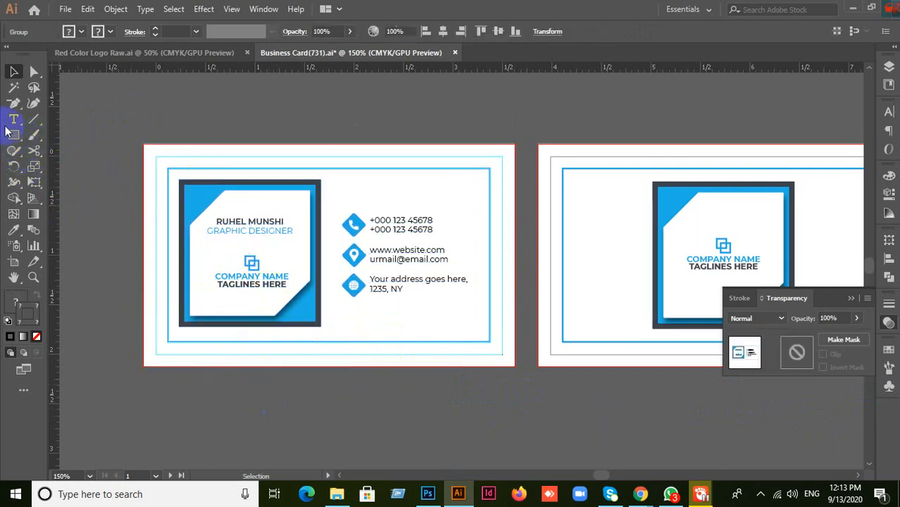
# Draw a rectangle over the front card, following the outer cyan guide inside the artboard edge
pyautogui.click(15, 135)
pyautogui.moveTo(151, 156); pyautogui.dragTo(504, 354)
pyautogui.click(14, 71)
# Make a clipping mask from the new rectangle and the front card's grouped artwork
pyautogui.click(76, 115)
pyautogui.click(193, 181)
pyautogui.rightClick(195, 181)
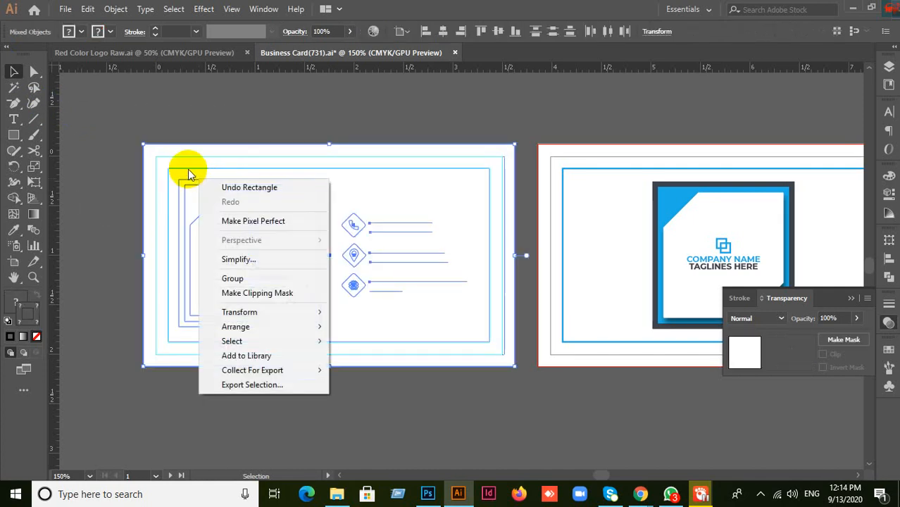
pyautogui.click(260, 302)
pyautogui.click(97, 255)
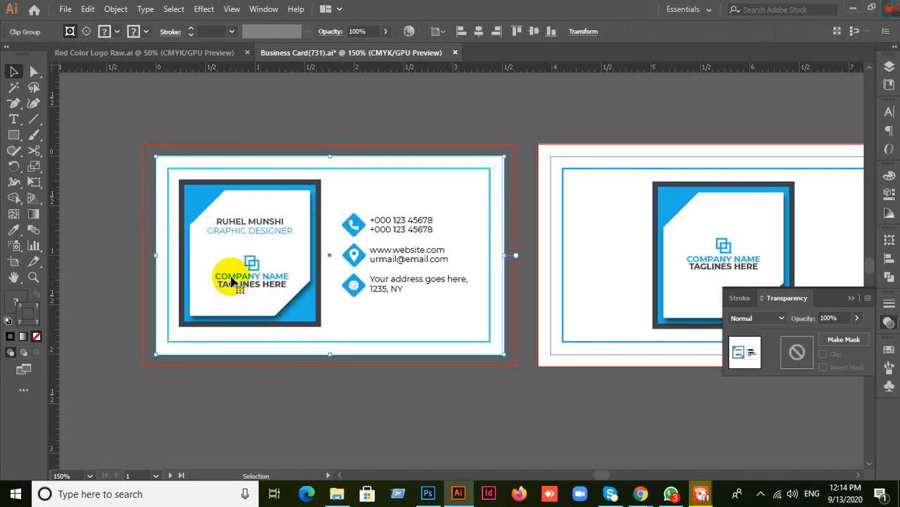
pyautogui.click(256, 268)
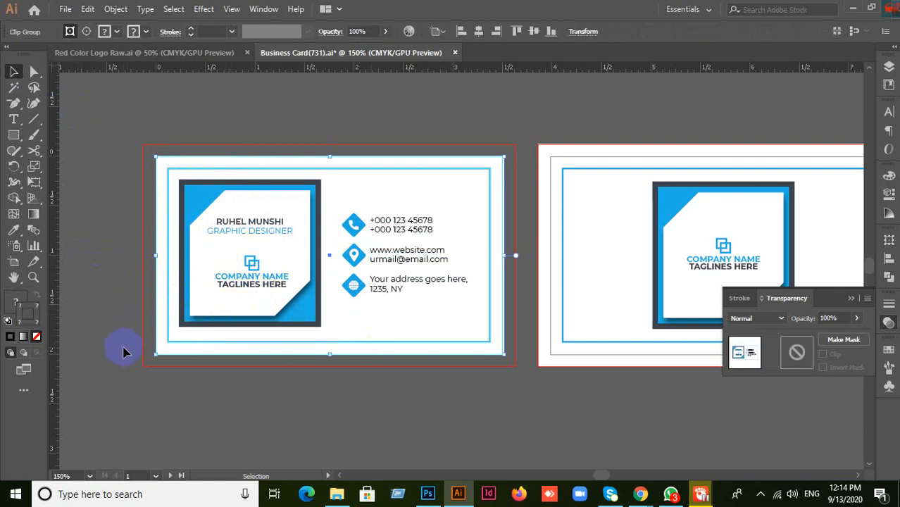
# Release the clipping mask on the front card
pyautogui.rightClick(237, 288)
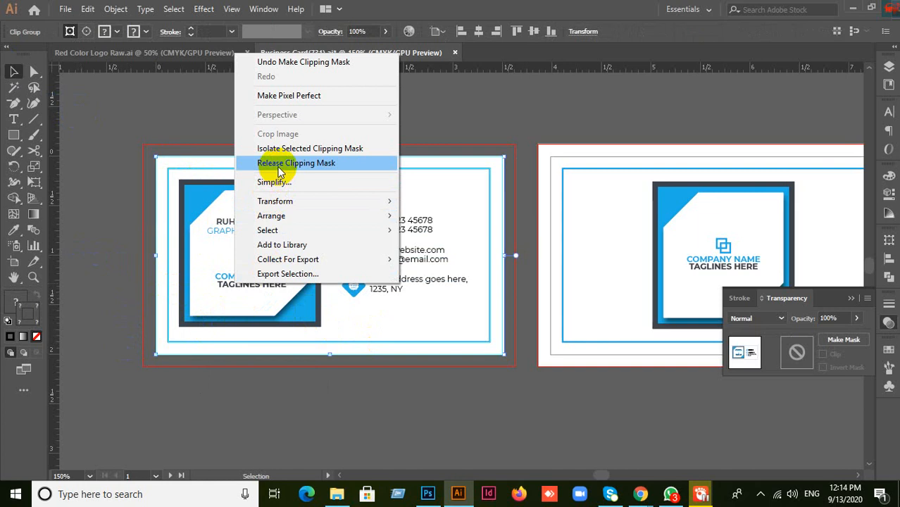
pyautogui.click(105, 189)
pyautogui.click(266, 235)
pyautogui.rightClick(265, 235)
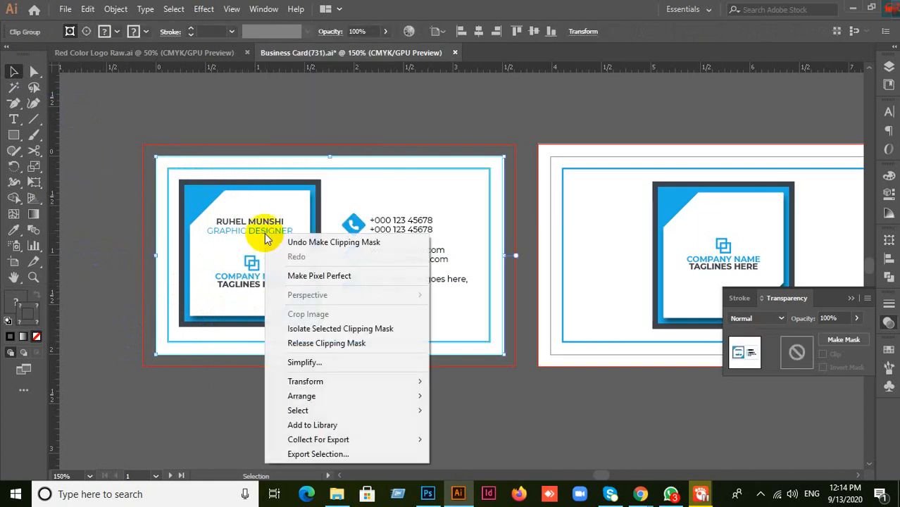
pyautogui.click(324, 345)
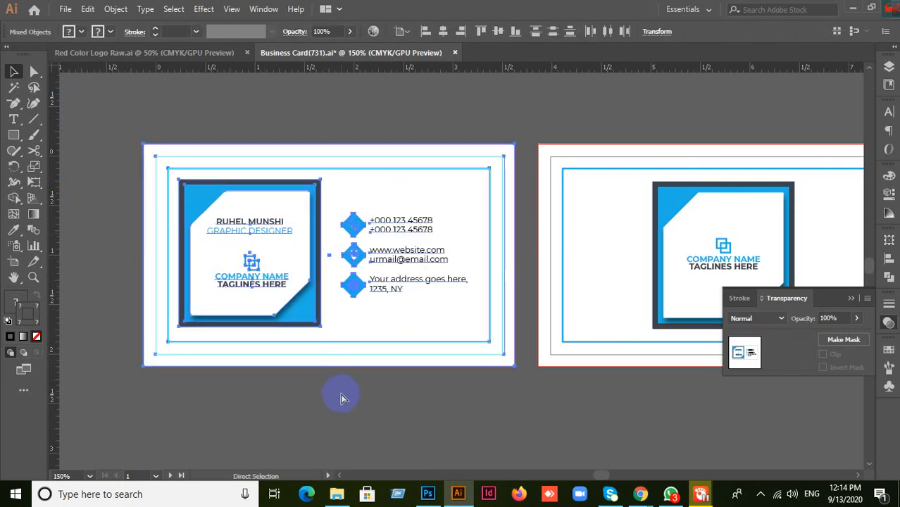
# Check the front card in outline view, and delete the leftover clipping rectangle around the outer guide
pyautogui.hotkey('ctrl', 'y')
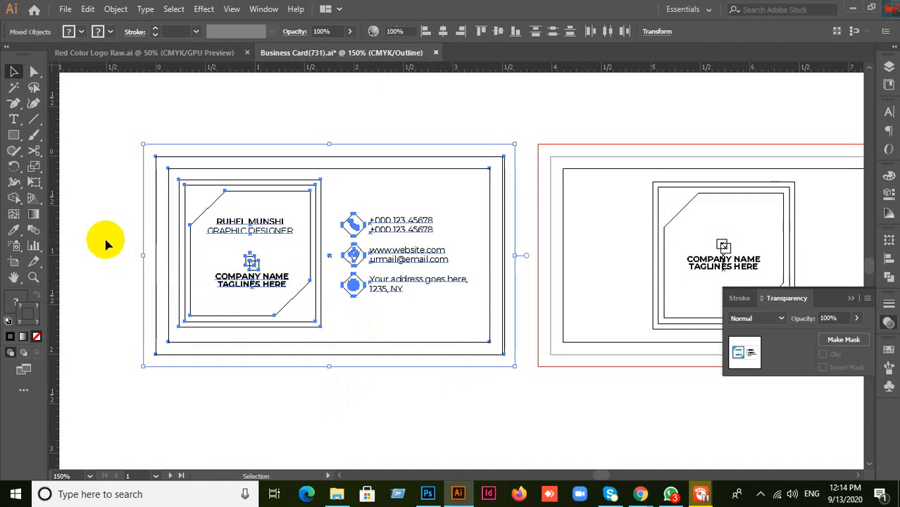
pyautogui.click(138, 217)
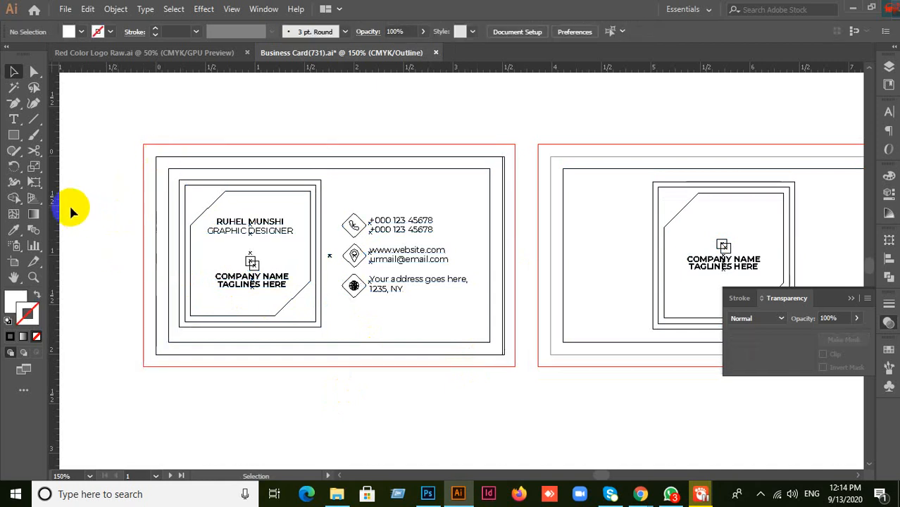
pyautogui.hotkey('ctrl', 'y')
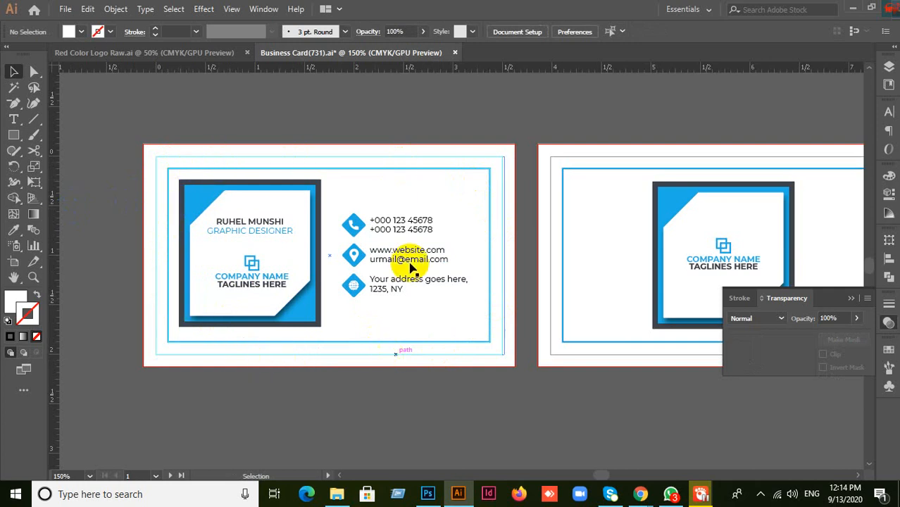
pyautogui.click(160, 163)
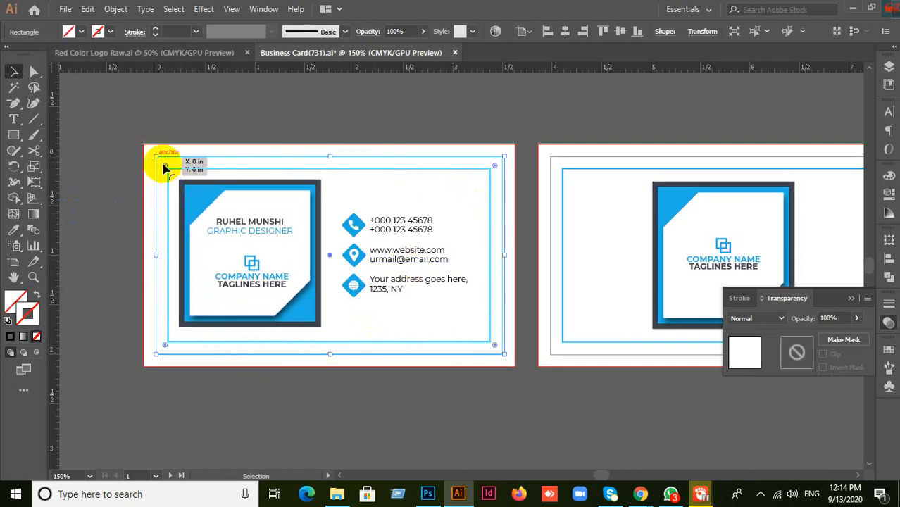
pyautogui.moveTo(164, 156); pyautogui.dragTo(194, 83)
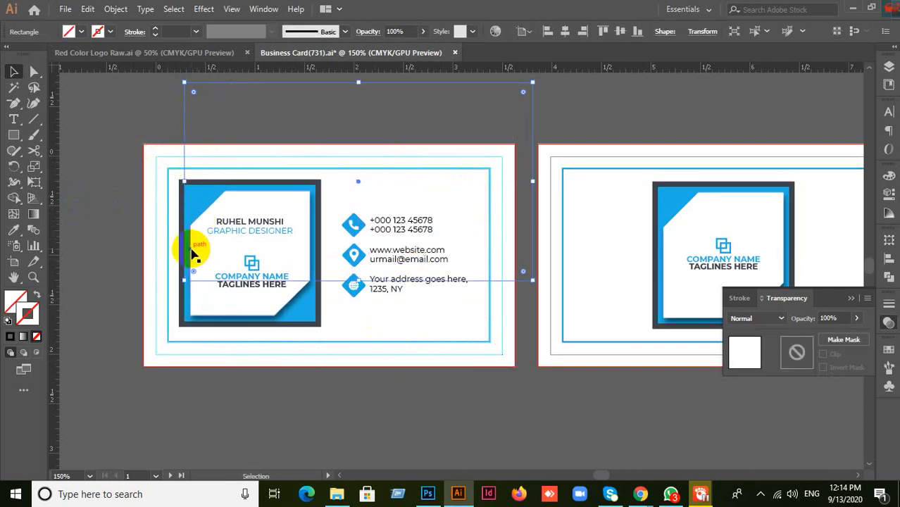
pyautogui.press('Delete')
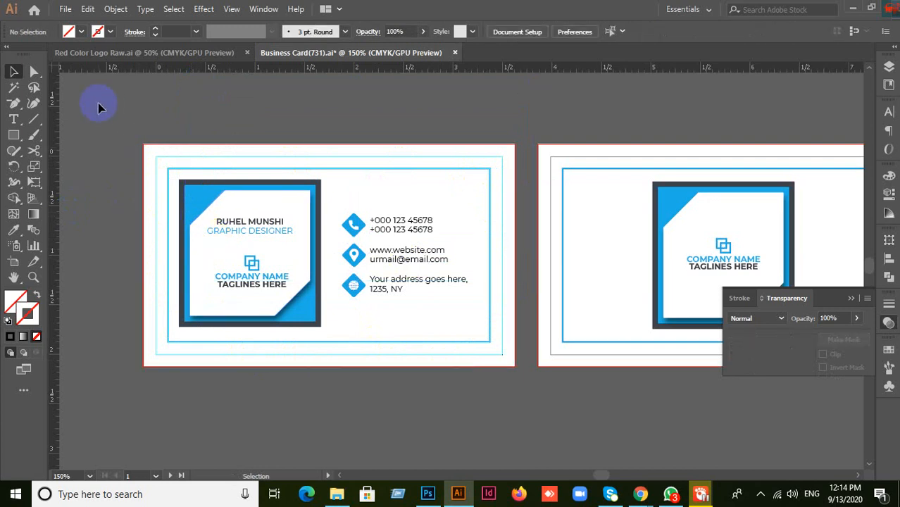
# Draw a new rectangle along the front card's outer cyan guide and fill it with black
pyautogui.click(13, 134)
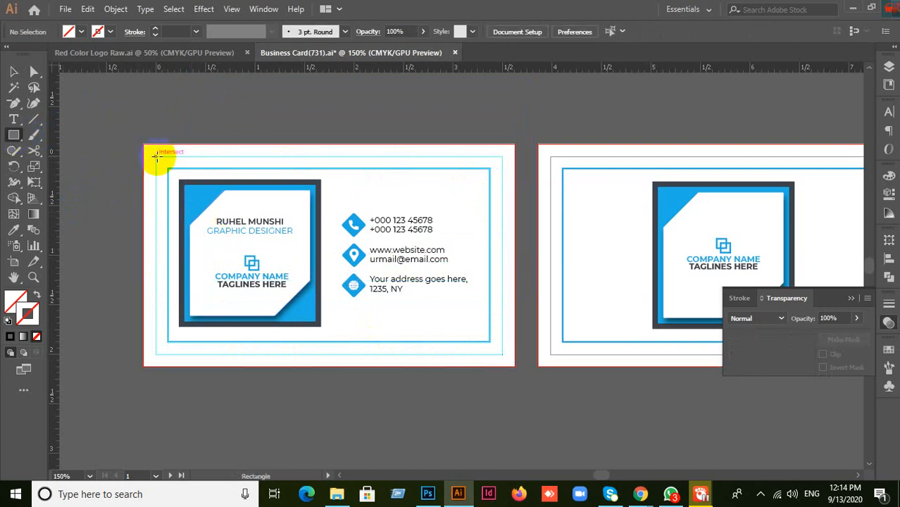
pyautogui.moveTo(156, 156)
pyautogui.mouseDown()
pyautogui.moveTo(241, 189)
pyautogui.moveTo(483, 358)
pyautogui.moveTo(500, 350)
pyautogui.moveTo(496, 355)
pyautogui.mouseUp()
pyautogui.click(17, 308)
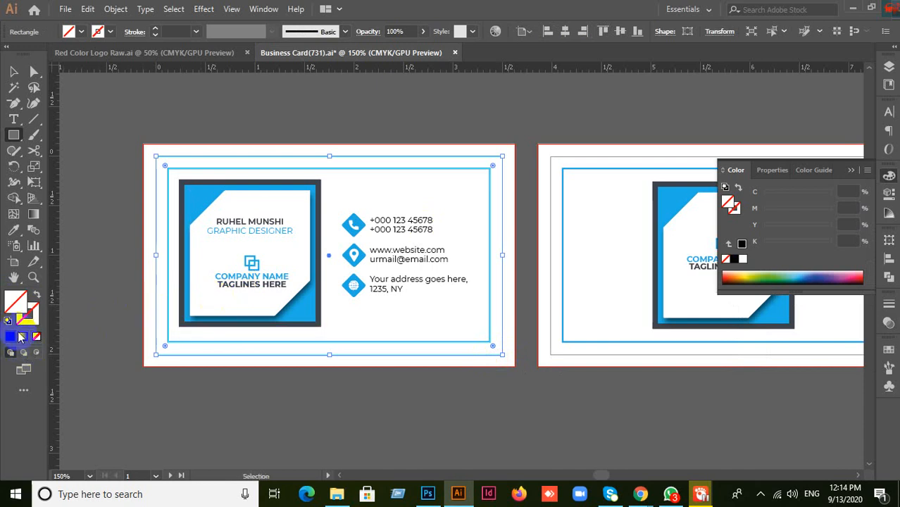
pyautogui.click(9, 337)
pyautogui.click(13, 71)
# Select the black rectangle together with the front card's grouped artwork and make a clipping mask
pyautogui.click(99, 108)
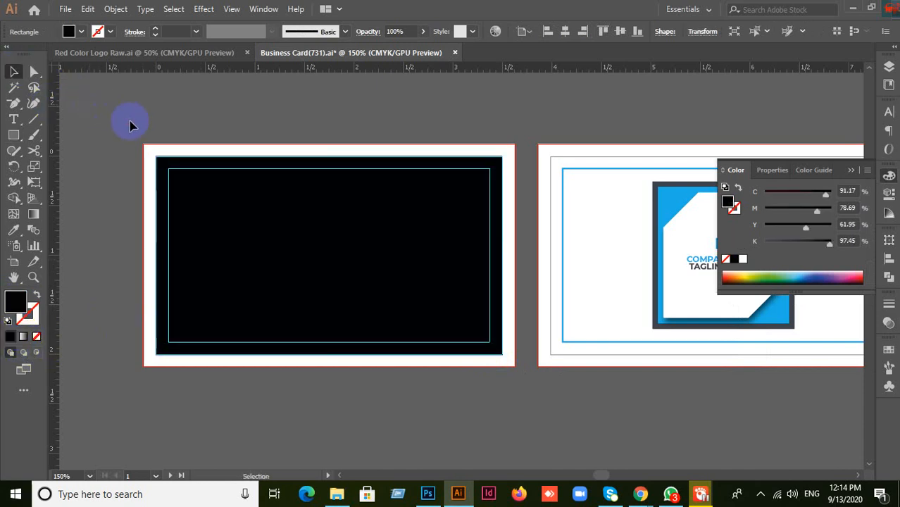
pyautogui.hotkey('ctrl', 'v')
pyautogui.rightClick(279, 252)
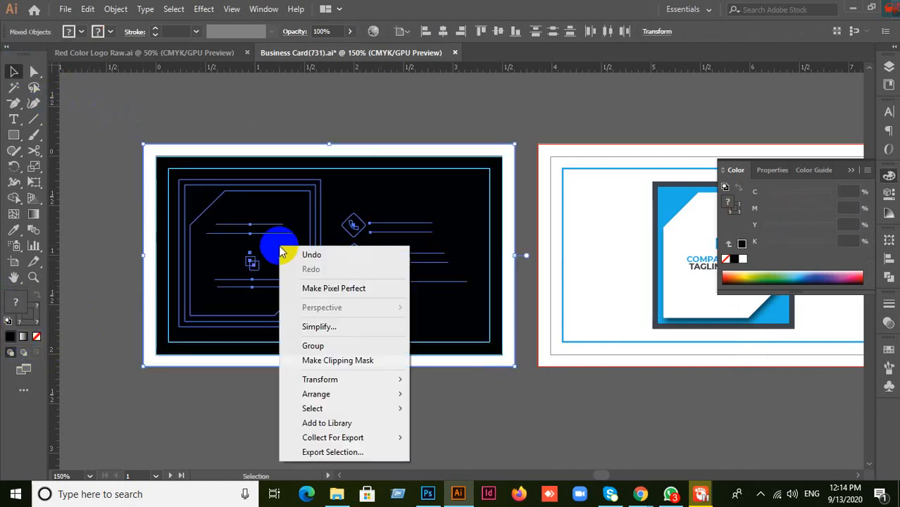
pyautogui.click(324, 360)
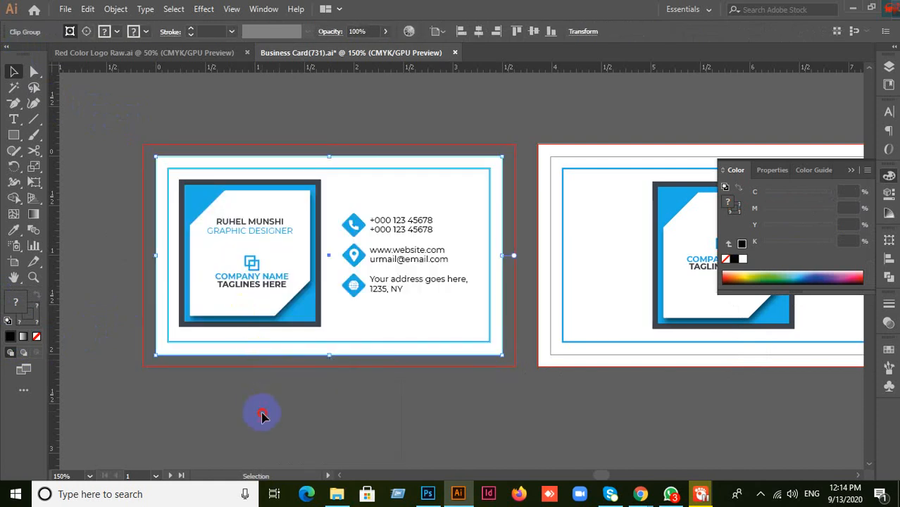
# Release the clipping mask on the front card and deselect everything
pyautogui.click(255, 241)
pyautogui.rightClick(255, 241)
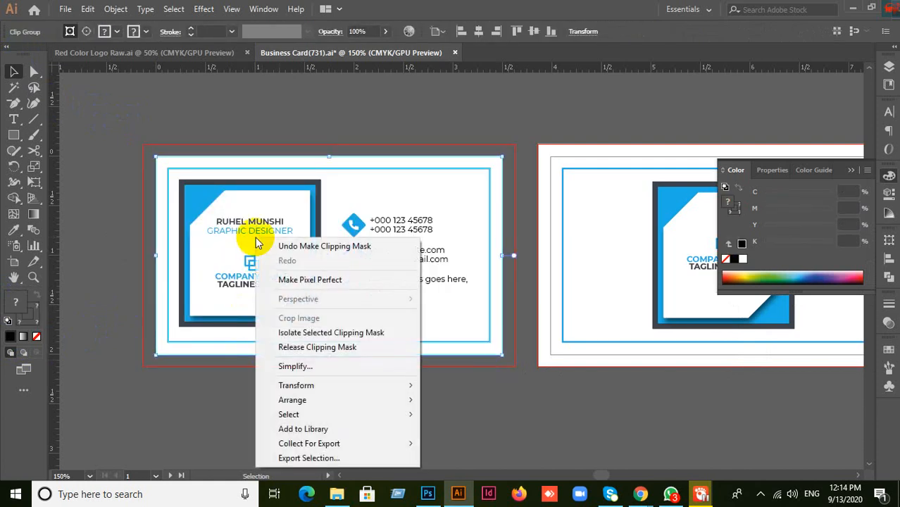
pyautogui.click(324, 348)
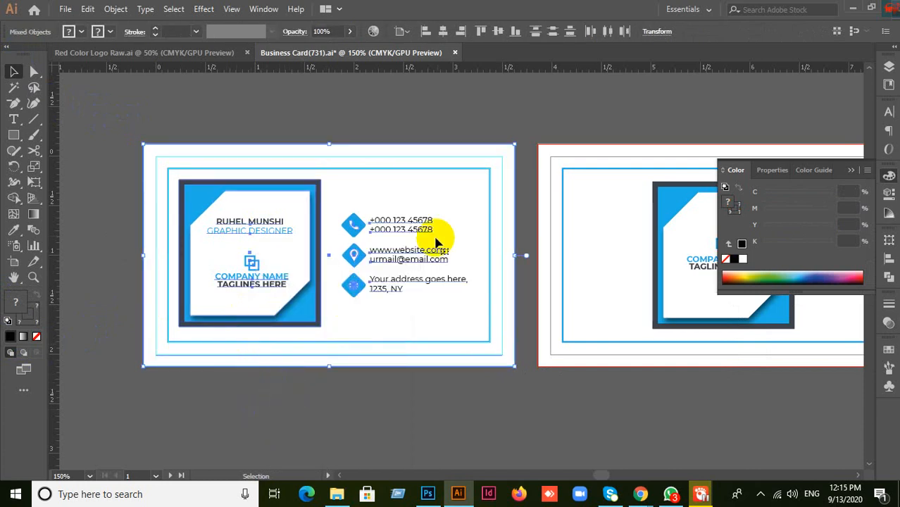
pyautogui.click(321, 393)
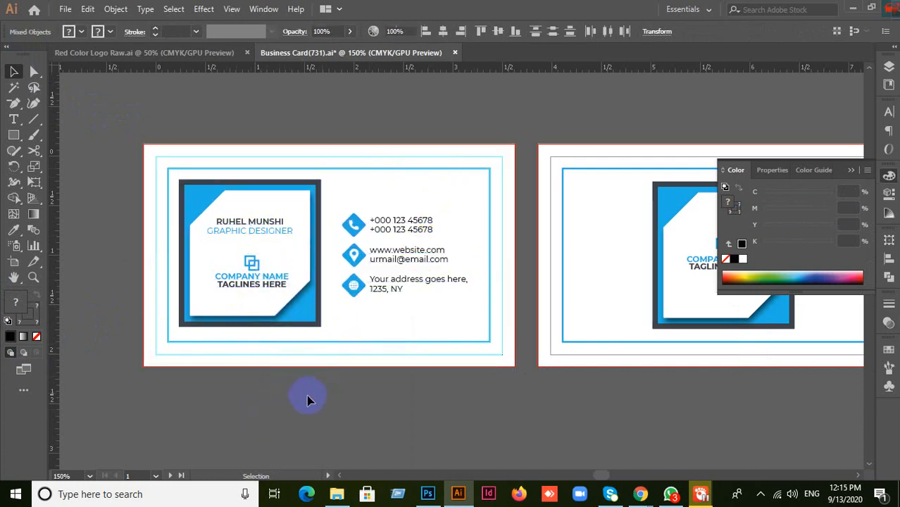
# Try a black fill on the released rectangle along the front card's outer guide, and undo it
pyautogui.click(159, 163)
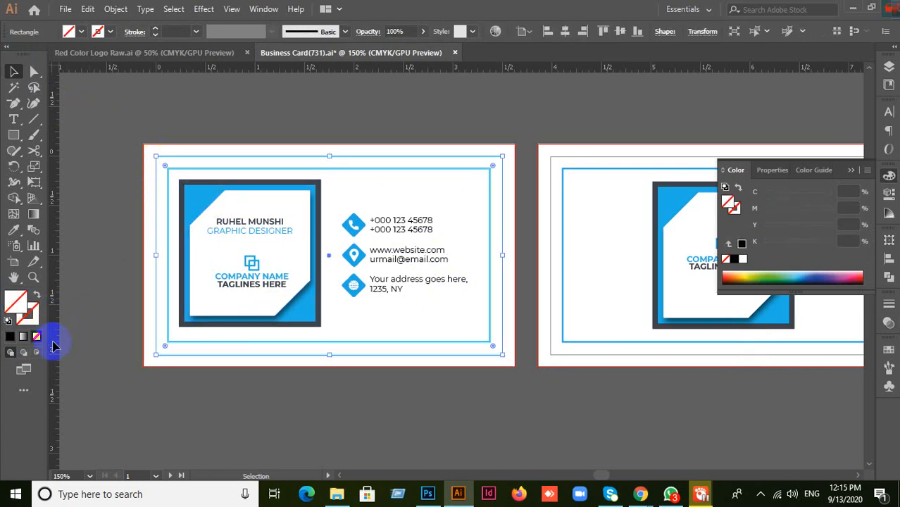
pyautogui.click(10, 336)
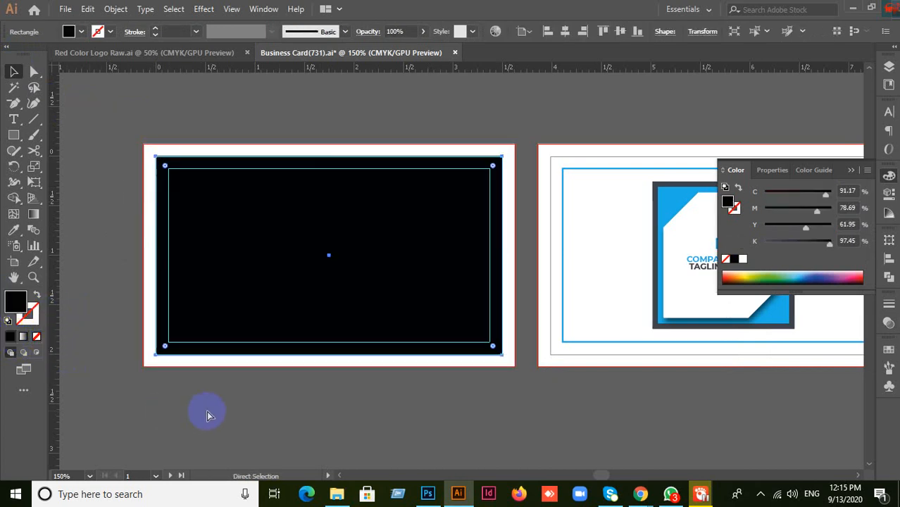
pyautogui.hotkey('ctrl', 'z')
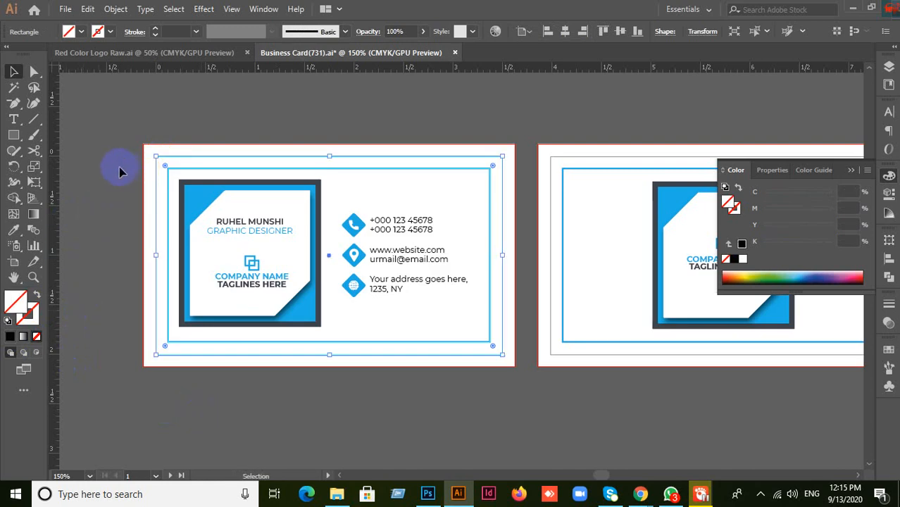
# Select the unfilled rectangle along the front card's outer guide and remove it
pyautogui.click(162, 150)
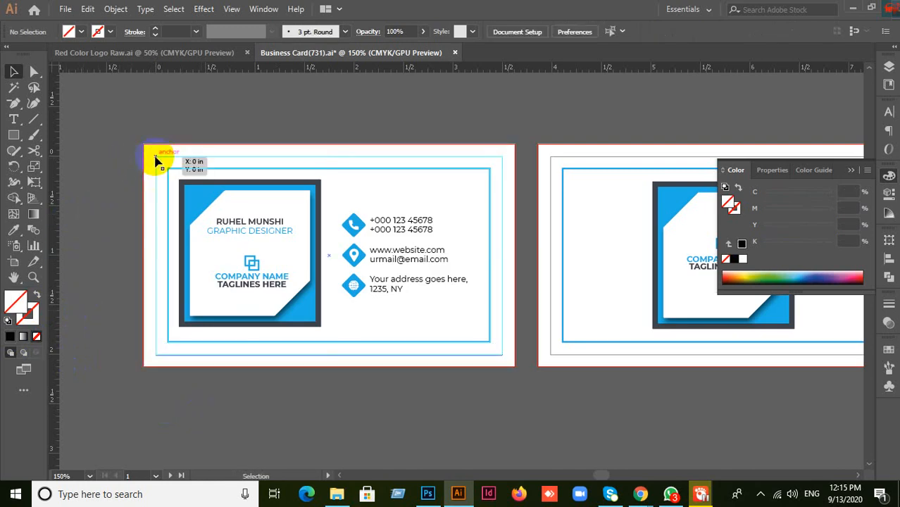
pyautogui.click(155, 157)
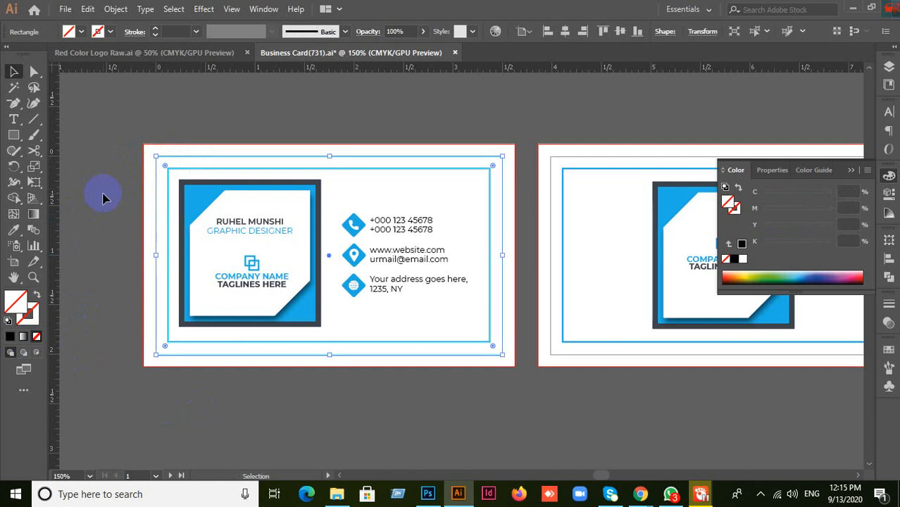
pyautogui.click(102, 198)
pyautogui.moveTo(159, 162); pyautogui.dragTo(117, 137)
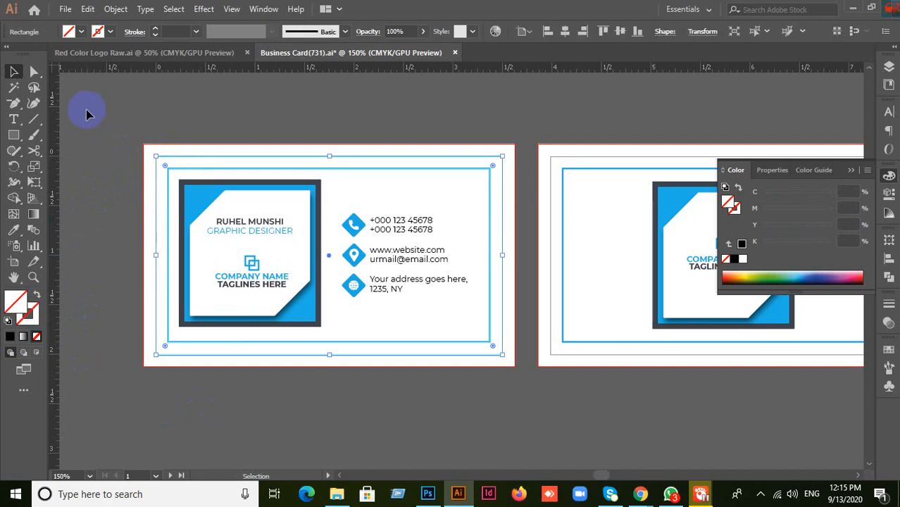
pyautogui.click(87, 114)
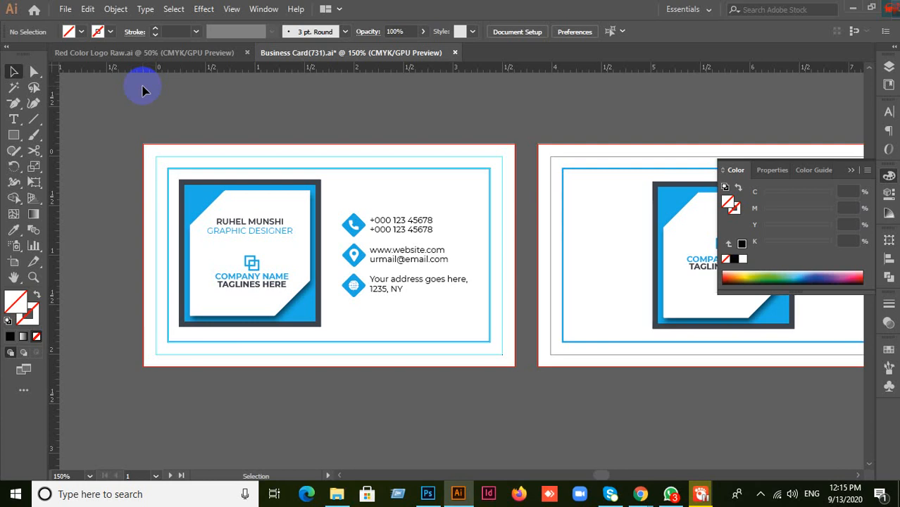
# Select and deselect the front card's artwork to check whether it behaves as a single group
pyautogui.scroll(1, 371, 262)
pyautogui.scroll(-1, 371, 263)
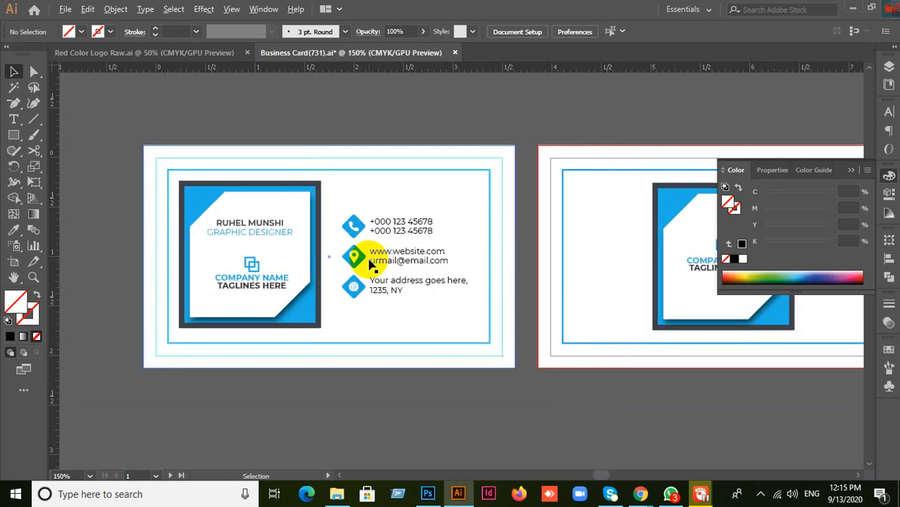
pyautogui.click(143, 222)
pyautogui.click(120, 206)
pyautogui.click(120, 205)
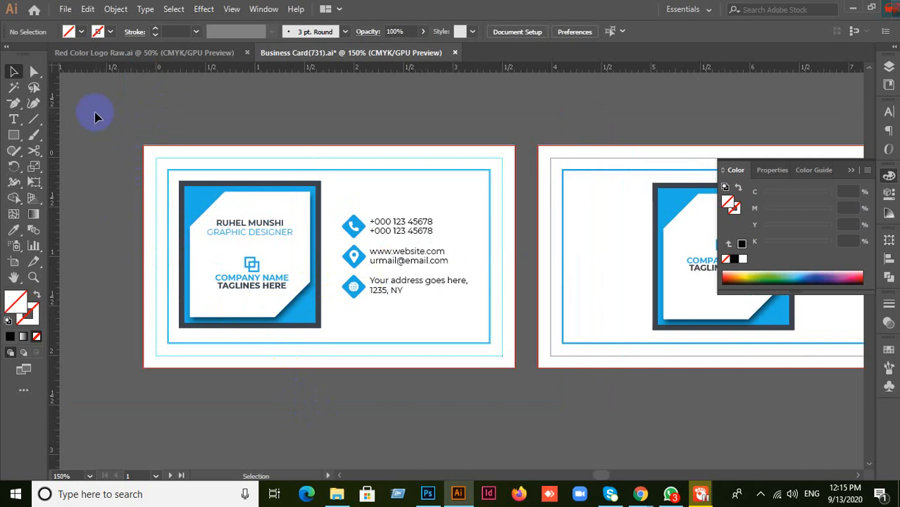
pyautogui.moveTo(95, 112); pyautogui.dragTo(523, 426)
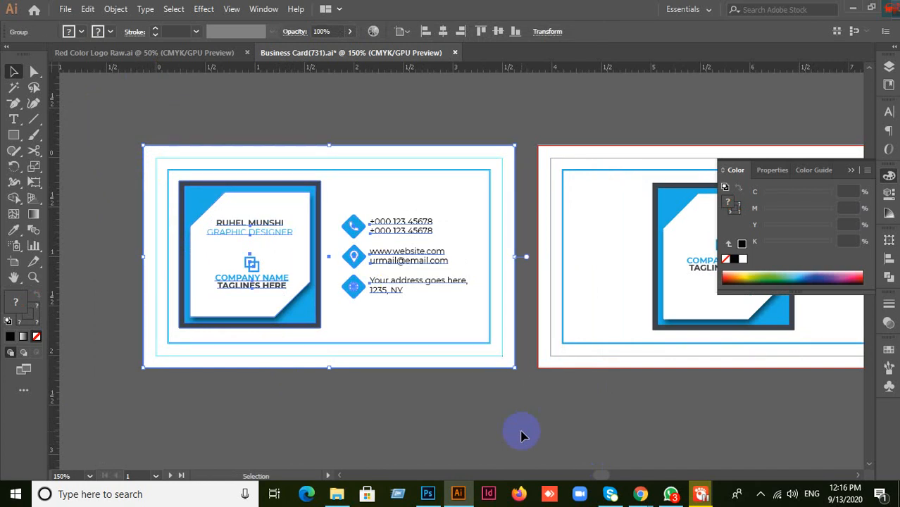
pyautogui.moveTo(537, 399); pyautogui.dragTo(197, 345)
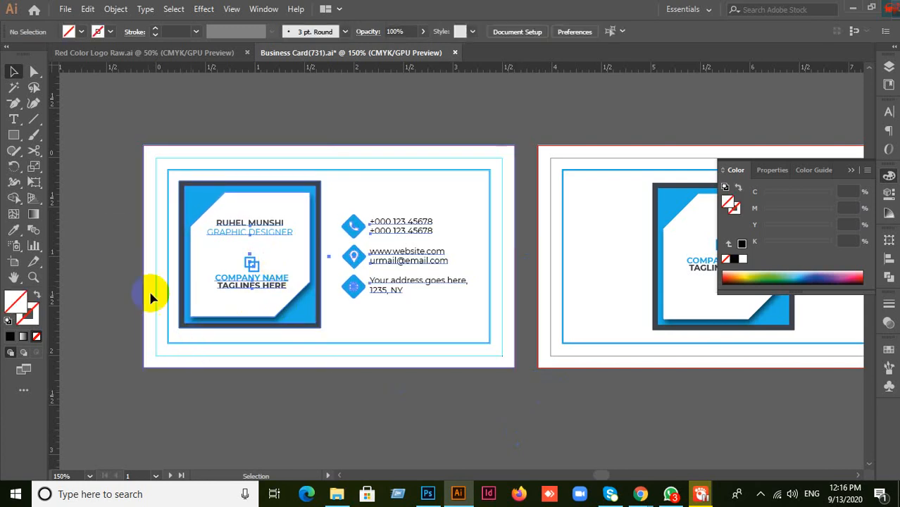
pyautogui.moveTo(111, 117); pyautogui.dragTo(523, 393)
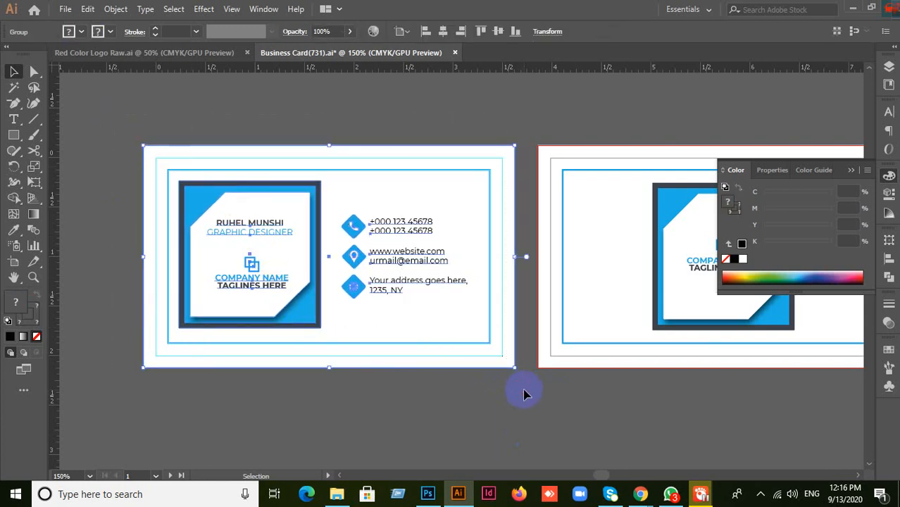
pyautogui.click(445, 414)
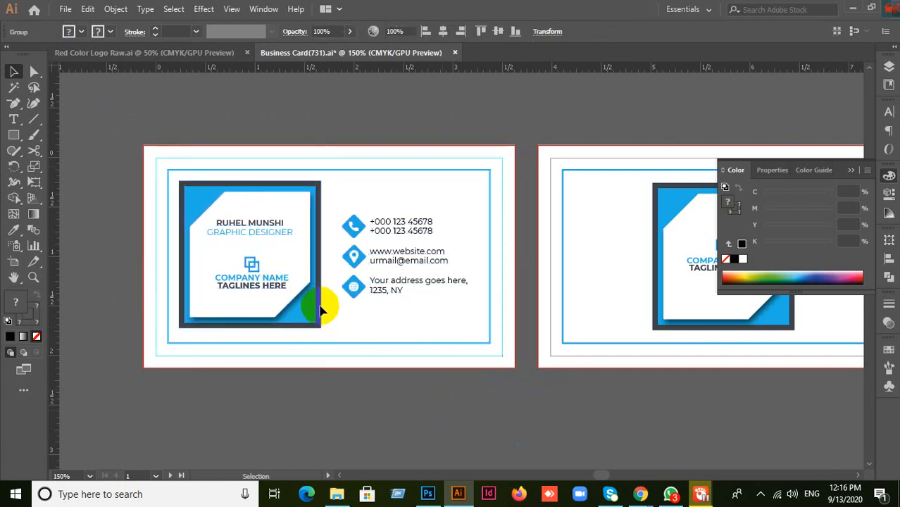
pyautogui.click(258, 259)
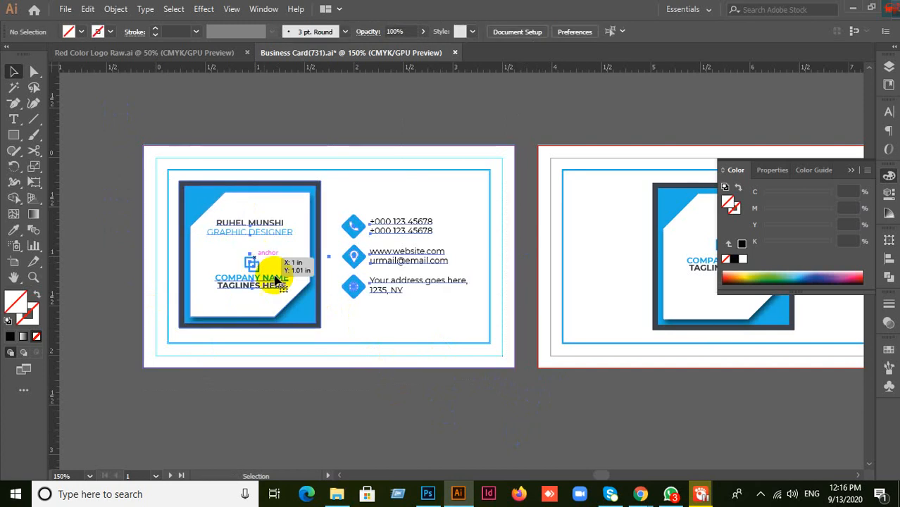
pyautogui.click(373, 419)
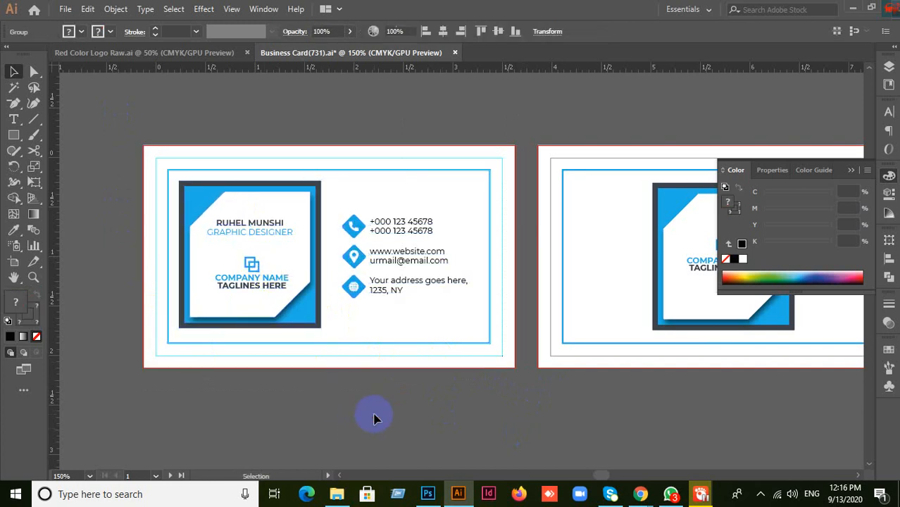
# Close the Business Card(731).ai document
pyautogui.scroll(-1, 401, 400)
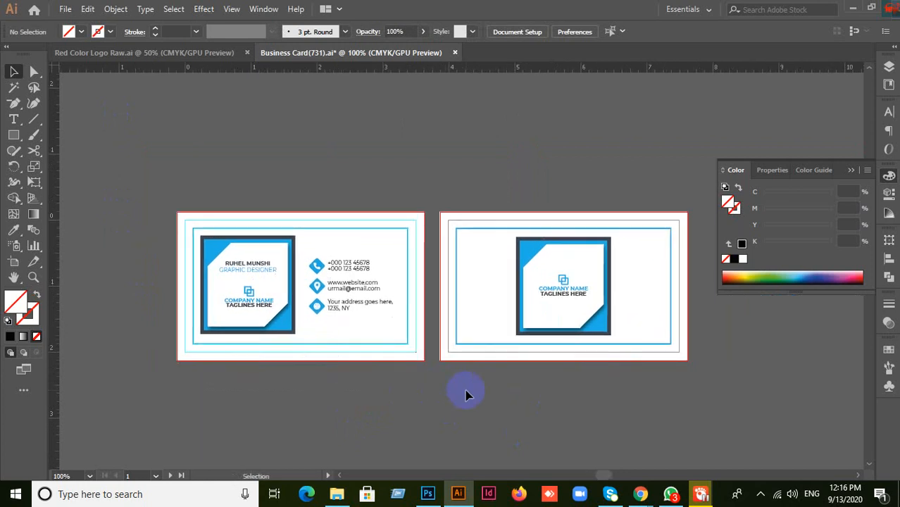
pyautogui.click(455, 52)
pyautogui.click(518, 264)
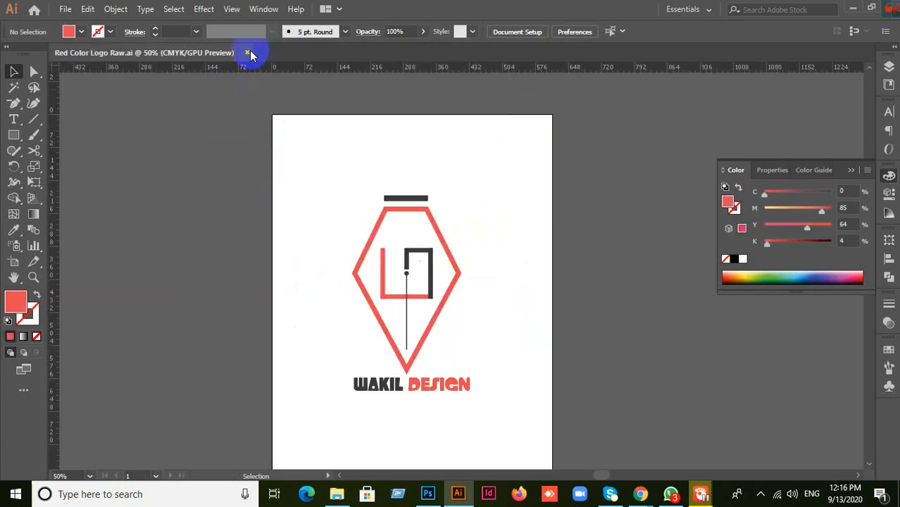
# Close the Red Color Logo Raw.ai document and move the floating language toolbar away from the window controls
pyautogui.hotkey('ctrl', 'w')
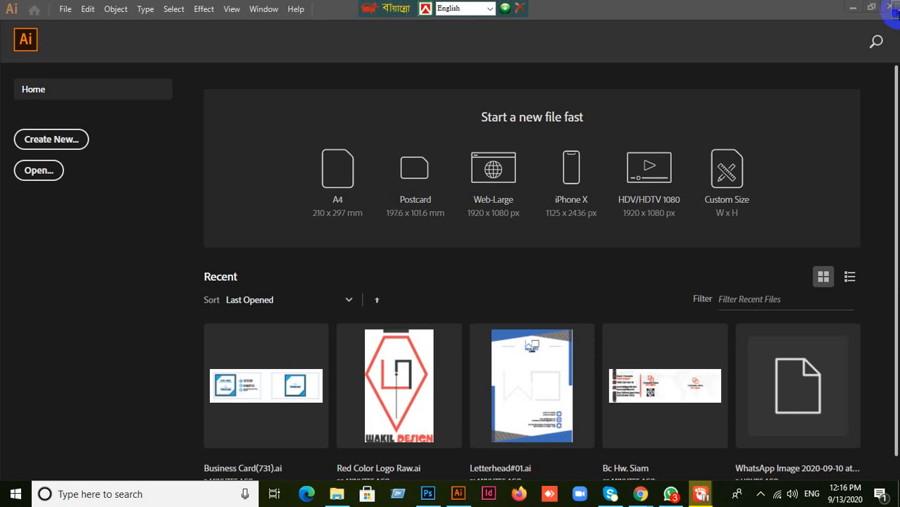
pyautogui.moveTo(895, 12); pyautogui.dragTo(512, 14)
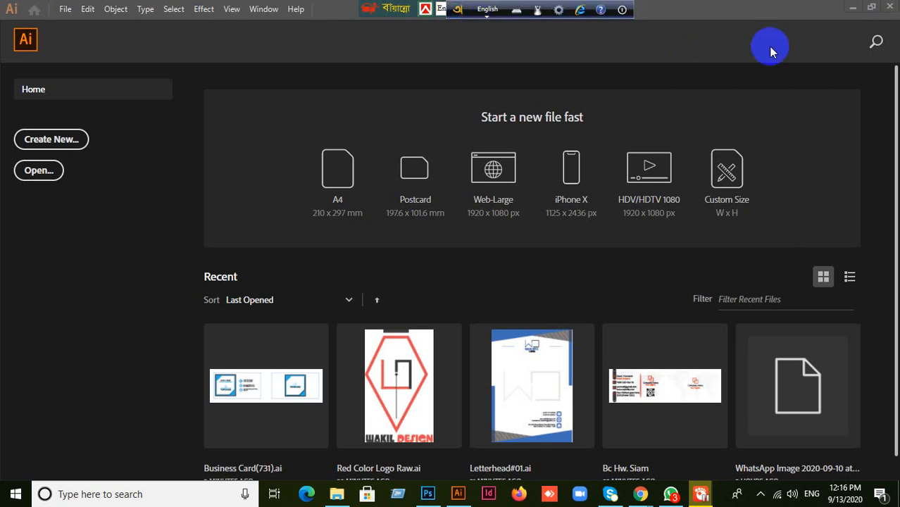
pyautogui.click(854, 10)
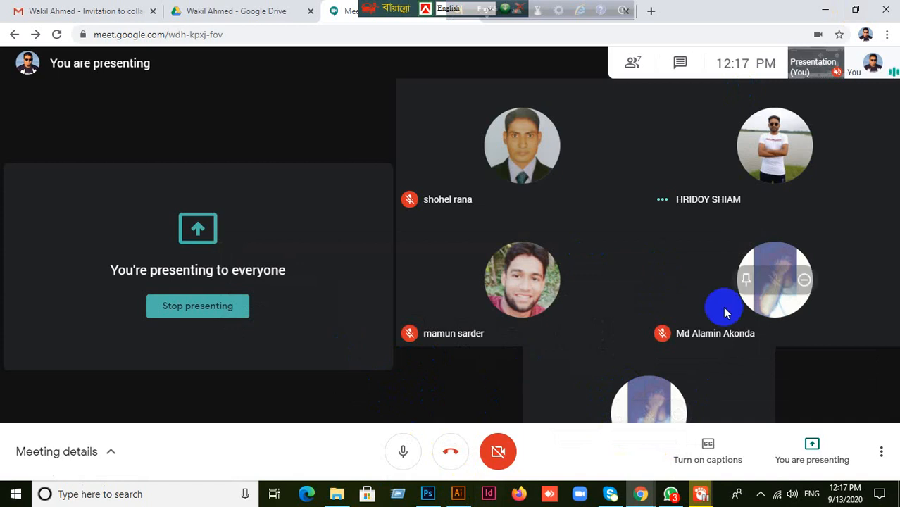
pyautogui.click(458, 494)
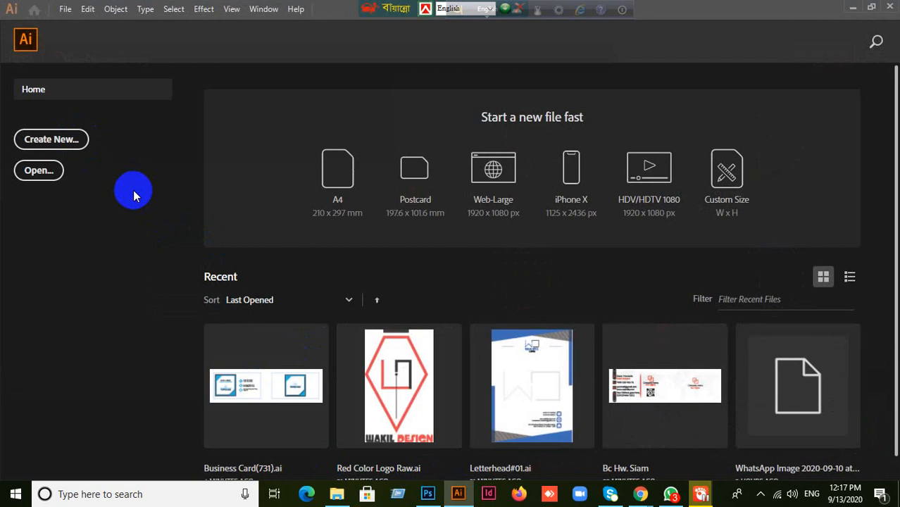
pyautogui.hotkey('ctrl', 'n')
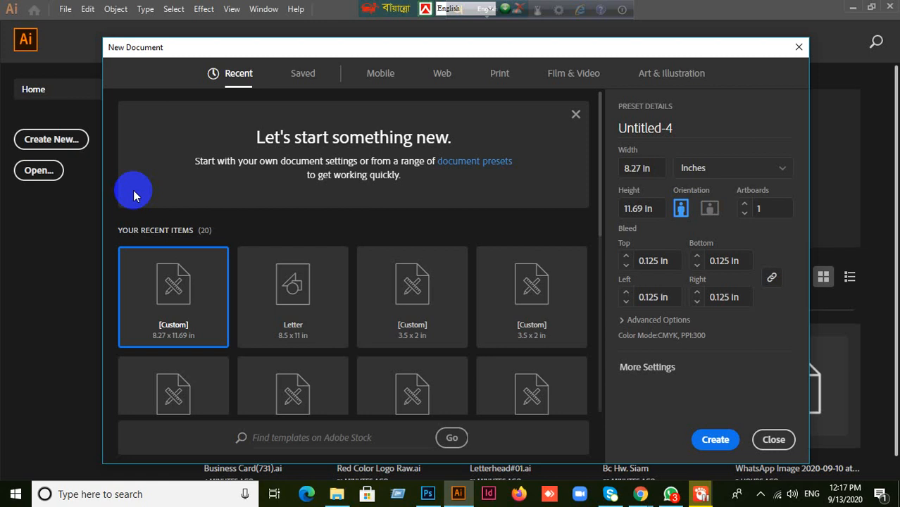
pyautogui.click(776, 440)
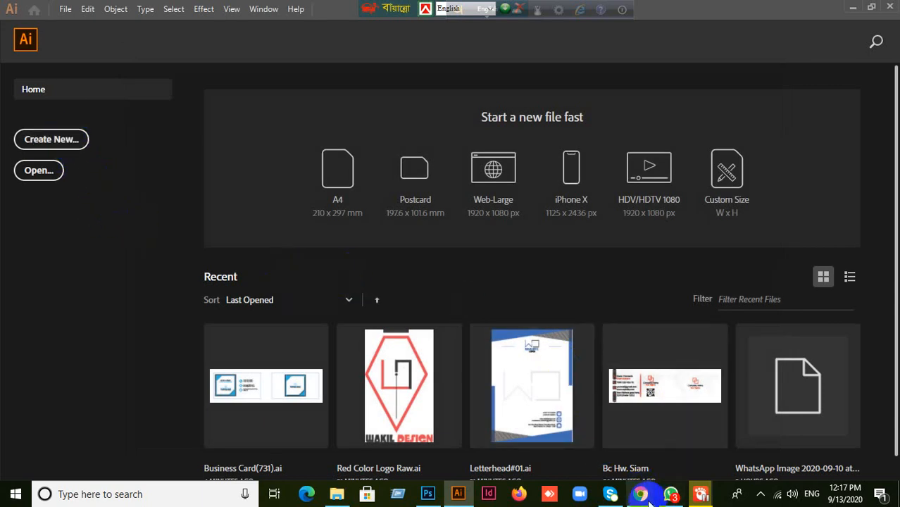
pyautogui.moveTo(640, 494)
pyautogui.click(533, 442)
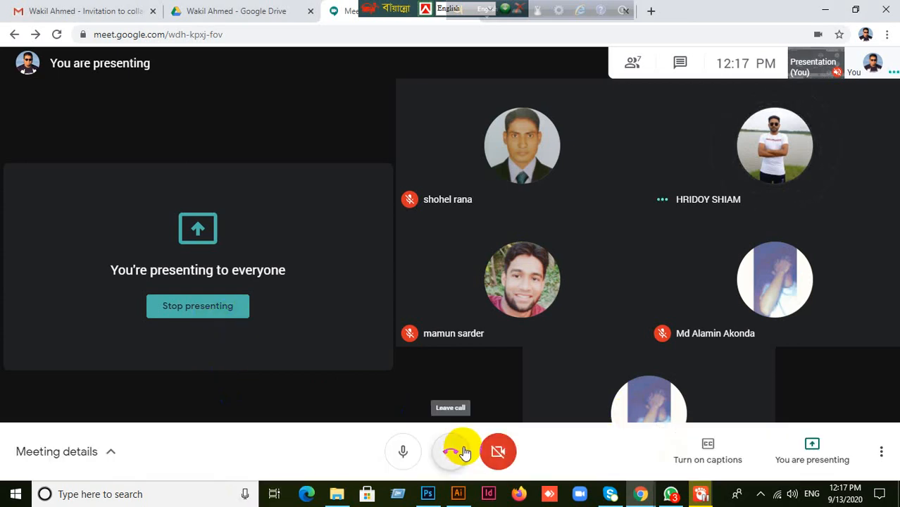
pyautogui.click(458, 494)
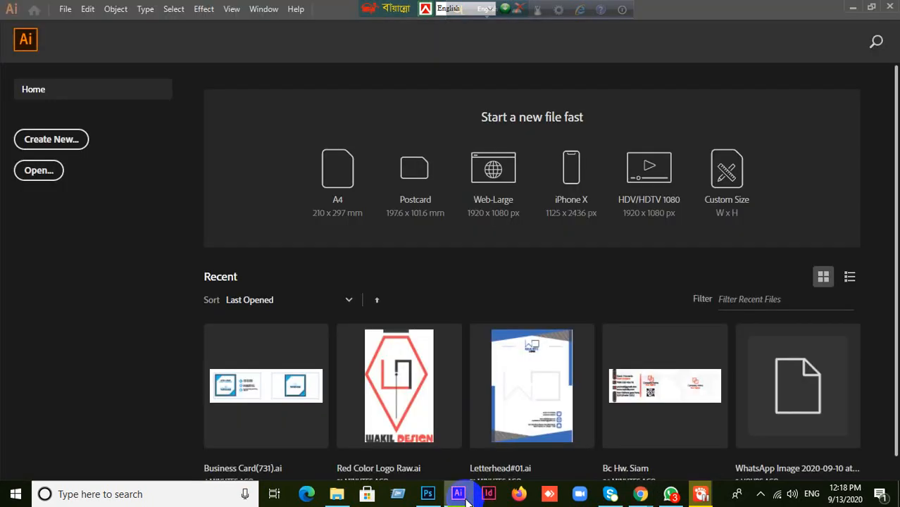
# Create a new document from the Common web preset, 1366 x 768 px
pyautogui.click(52, 141)
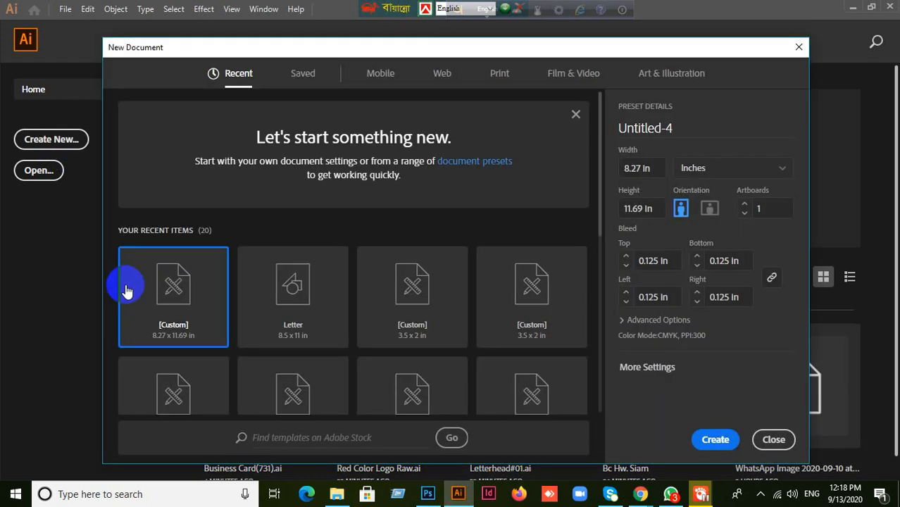
pyautogui.click(500, 74)
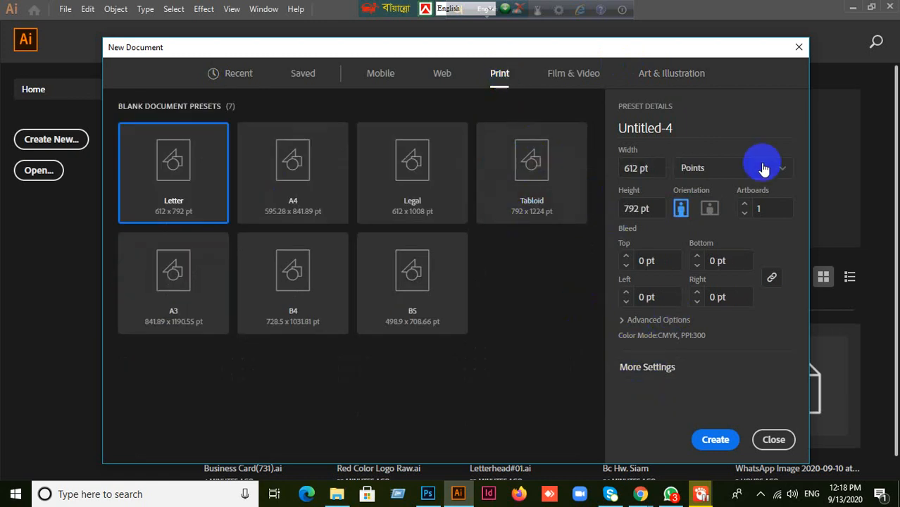
pyautogui.click(783, 173)
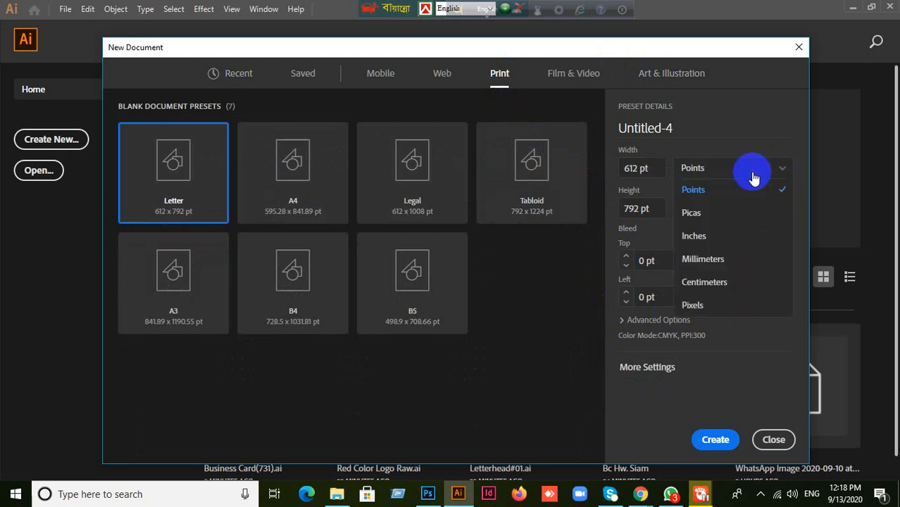
pyautogui.click(748, 304)
pyautogui.click(442, 74)
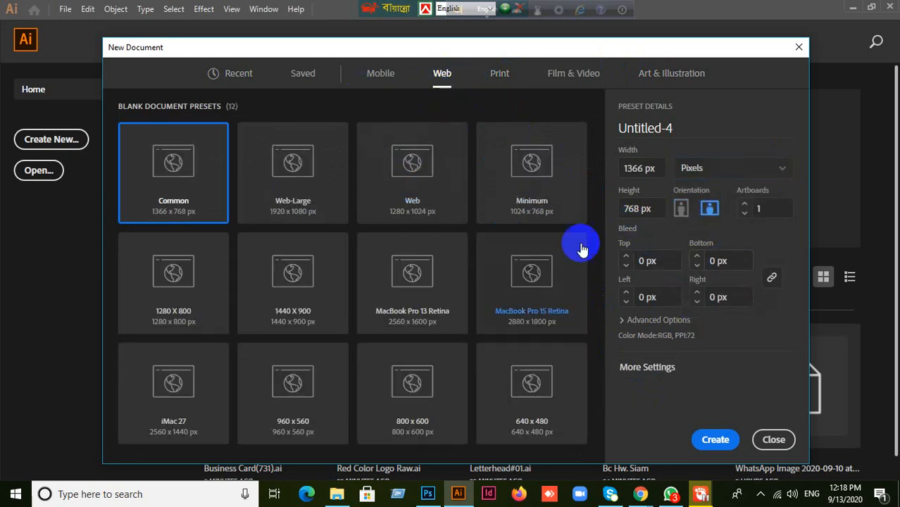
pyautogui.click(717, 440)
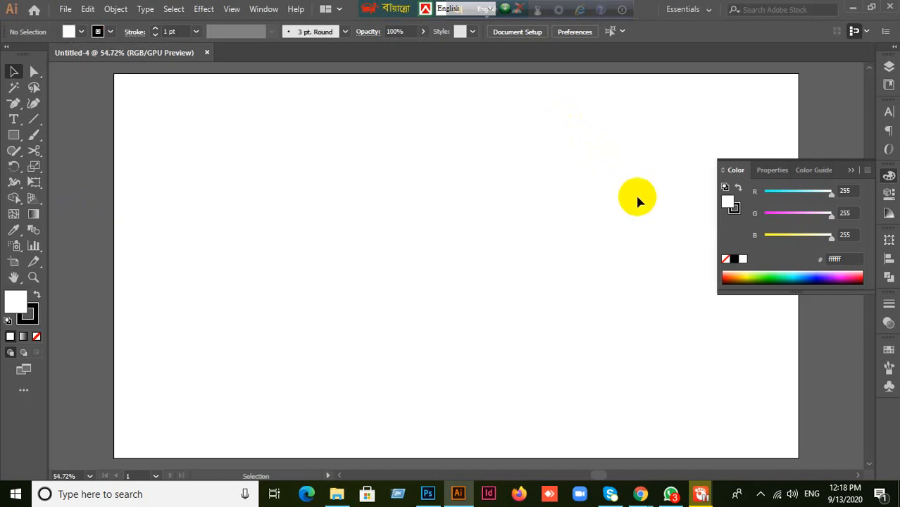
# Set the stroke to none, make the fill active again and collapse the Color panel
pyautogui.click(851, 170)
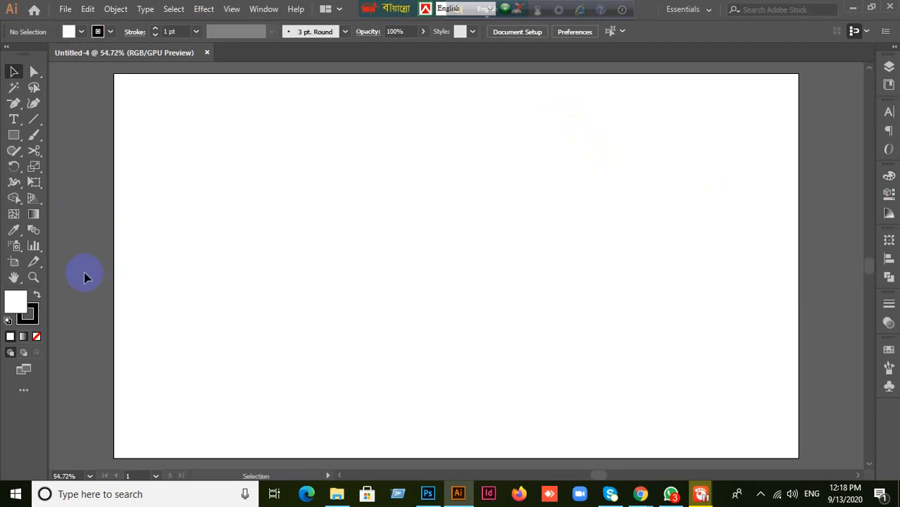
pyautogui.click(31, 321)
pyautogui.click(36, 335)
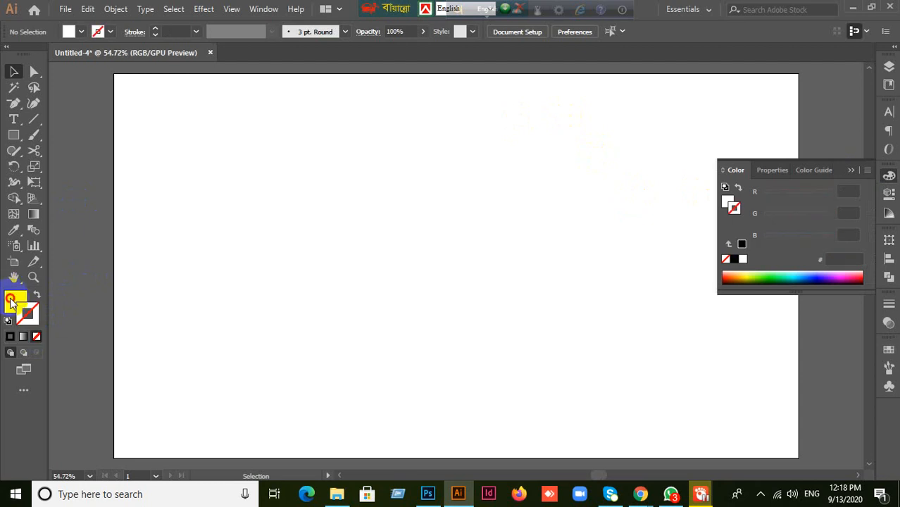
pyautogui.click(14, 301)
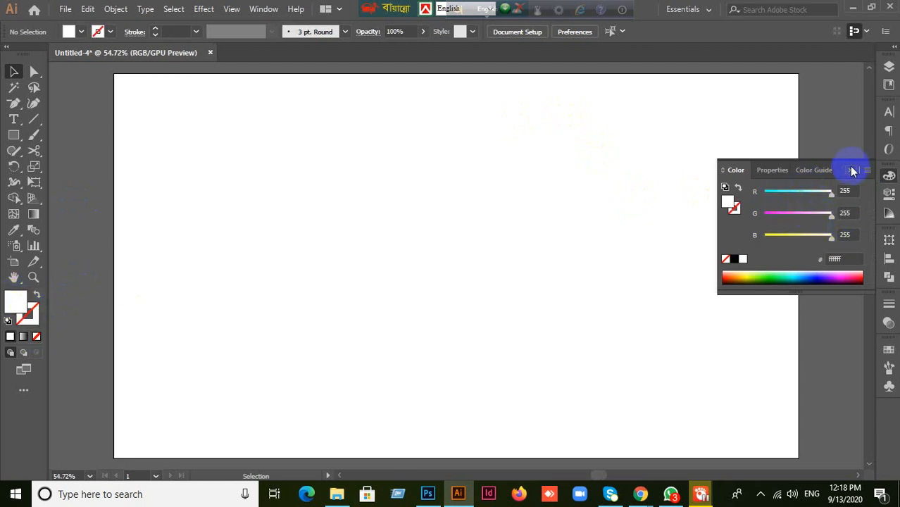
pyautogui.click(851, 171)
# Choose the Pen tool, swap fill and stroke, and set the stroke colour to dark grey #1e1e1e
pyautogui.click(14, 182)
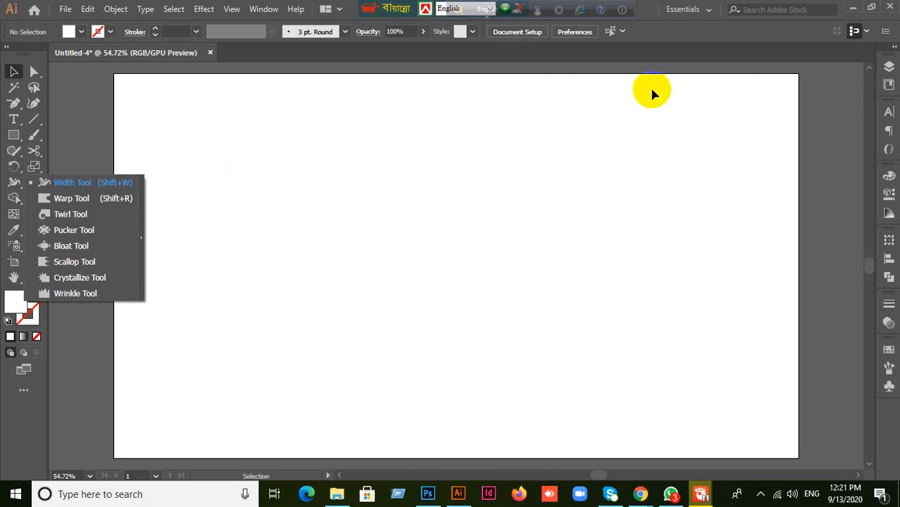
pyautogui.click(14, 104)
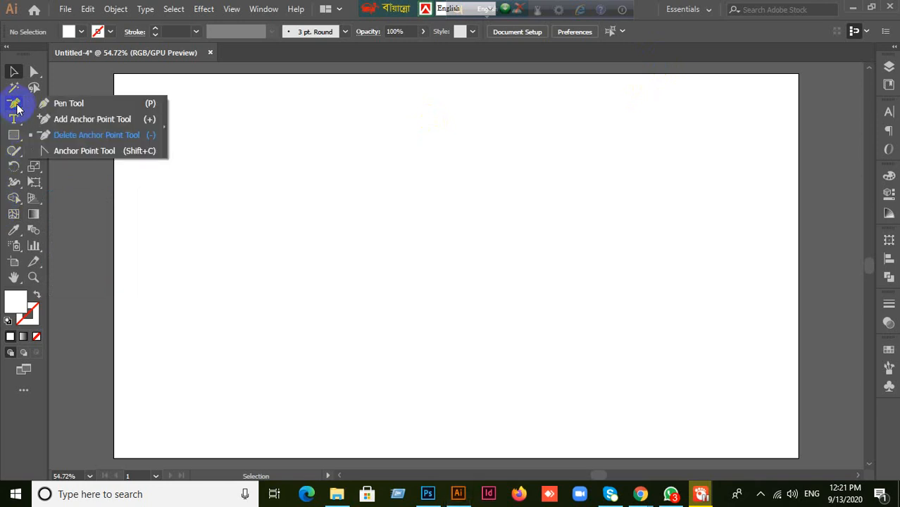
pyautogui.click(49, 105)
pyautogui.click(36, 295)
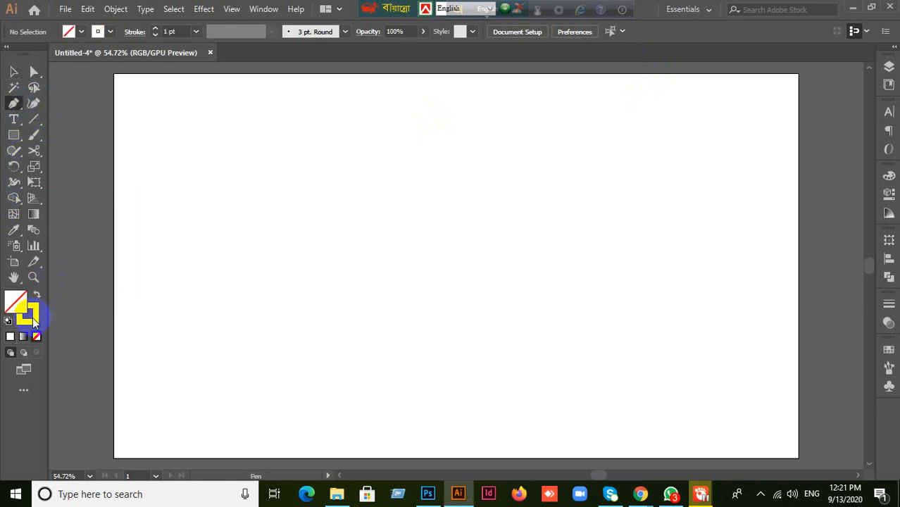
pyautogui.click(32, 317)
pyautogui.doubleClick(31, 317)
pyautogui.moveTo(497, 303); pyautogui.dragTo(452, 298)
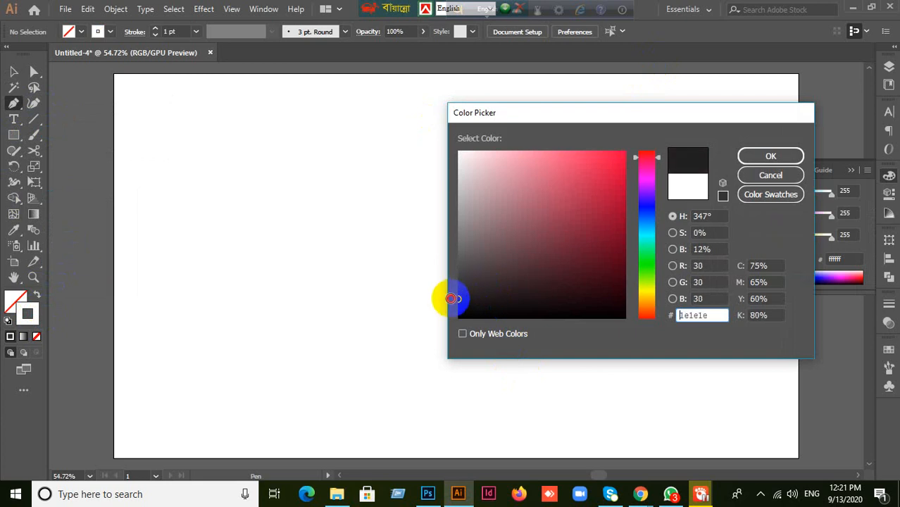
pyautogui.click(767, 155)
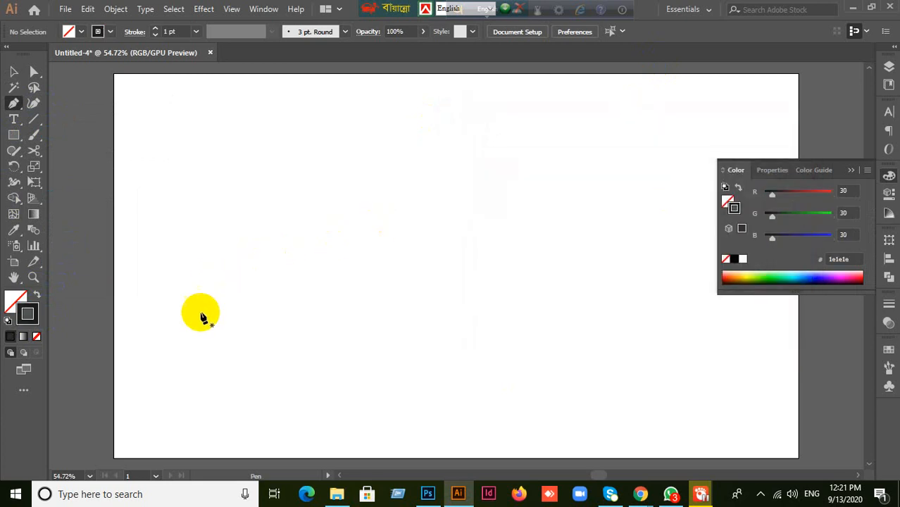
# Draw an open four-anchor wave path across the artboard, with one crest followed by one trough, using the Pen tool
pyautogui.click(195, 327)
pyautogui.moveTo(349, 216); pyautogui.dragTo(412, 252)
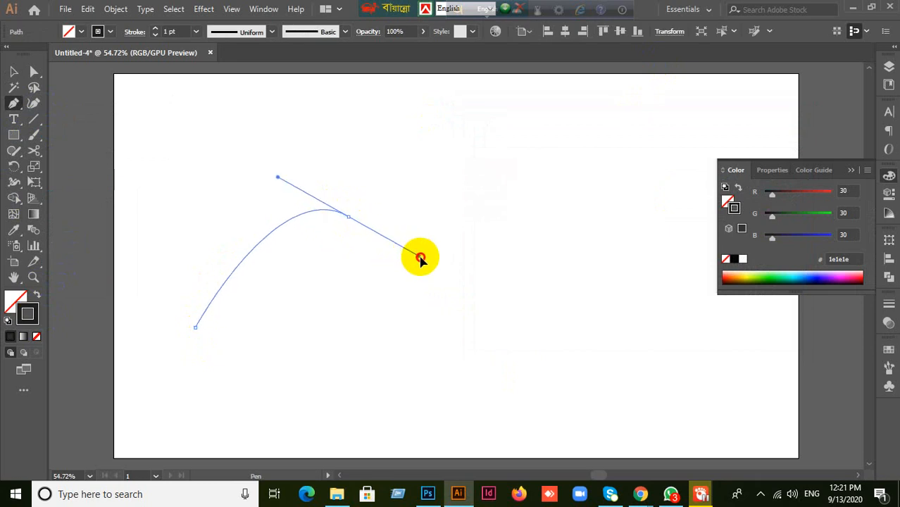
pyautogui.moveTo(486, 338); pyautogui.dragTo(525, 343)
pyautogui.moveTo(615, 235); pyautogui.dragTo(655, 195)
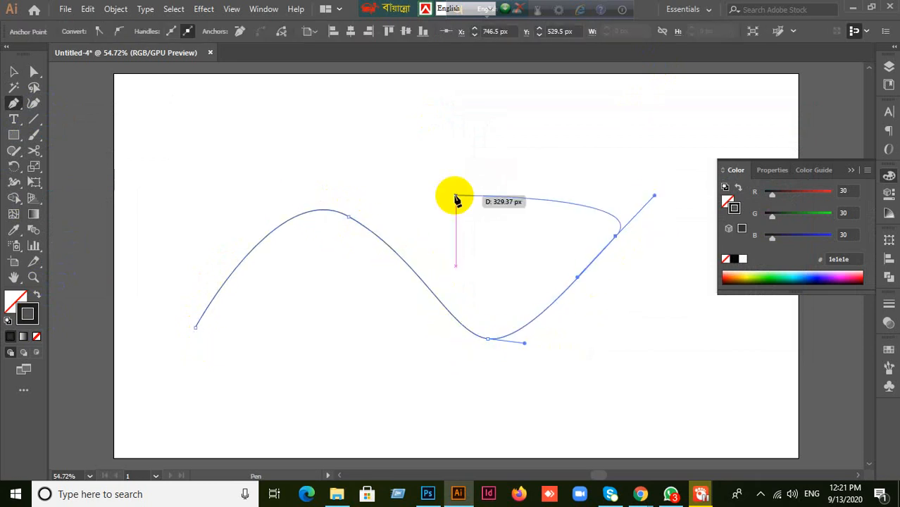
pyautogui.click(13, 72)
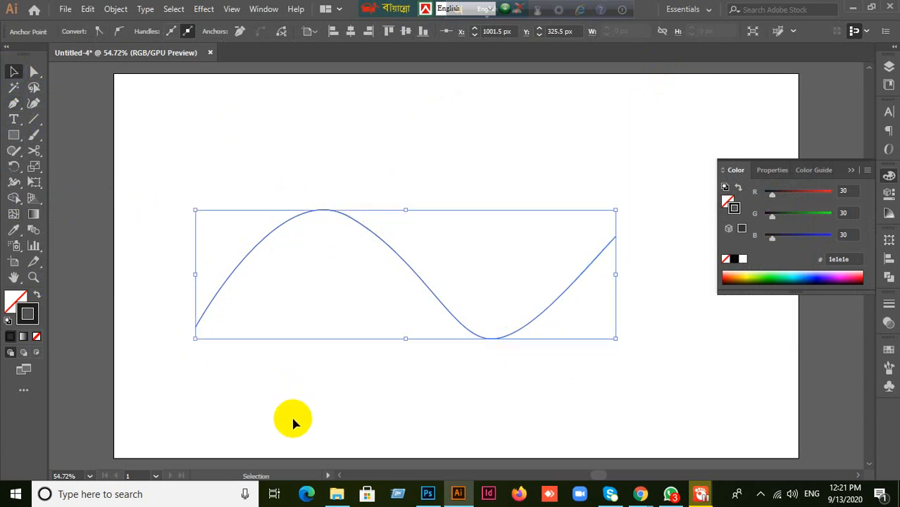
pyautogui.scroll(-2, 288, 416)
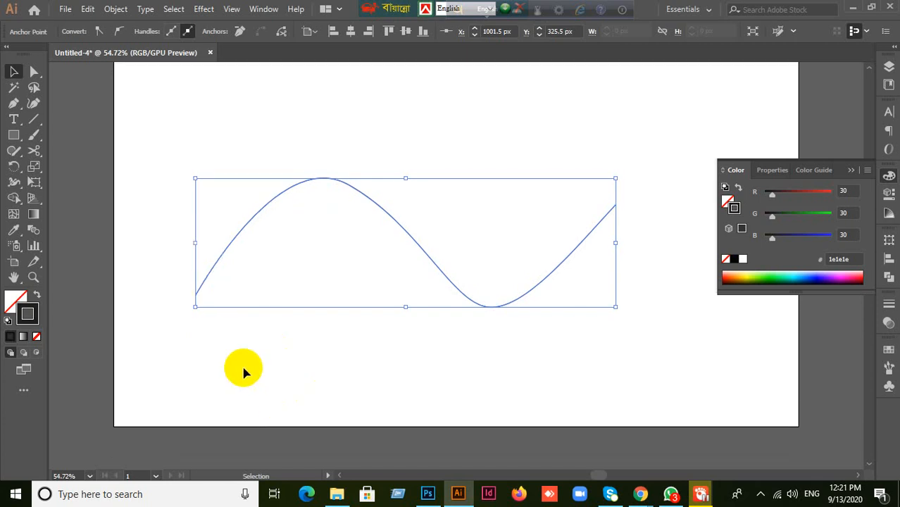
# Widen the stroke at the wave's lower-left starting anchor to about 58 px with the Width tool
pyautogui.click(17, 201)
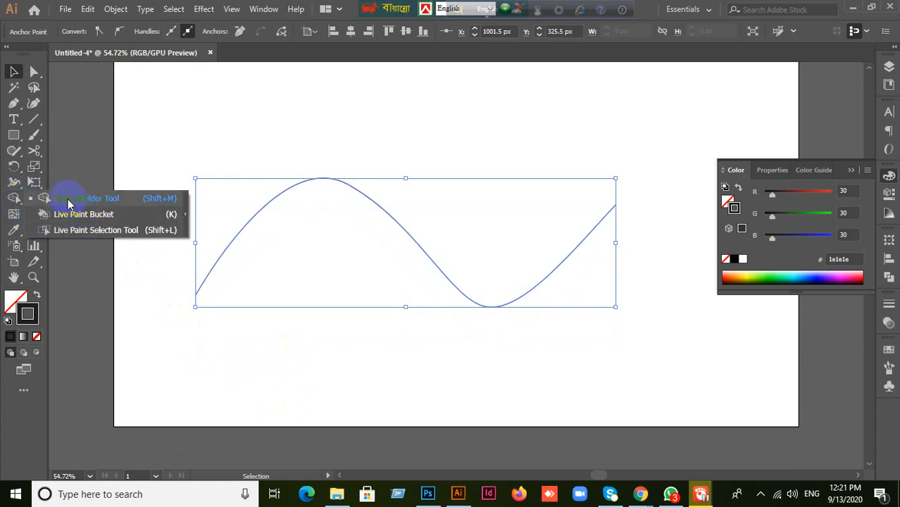
pyautogui.click(14, 181)
pyautogui.click(63, 180)
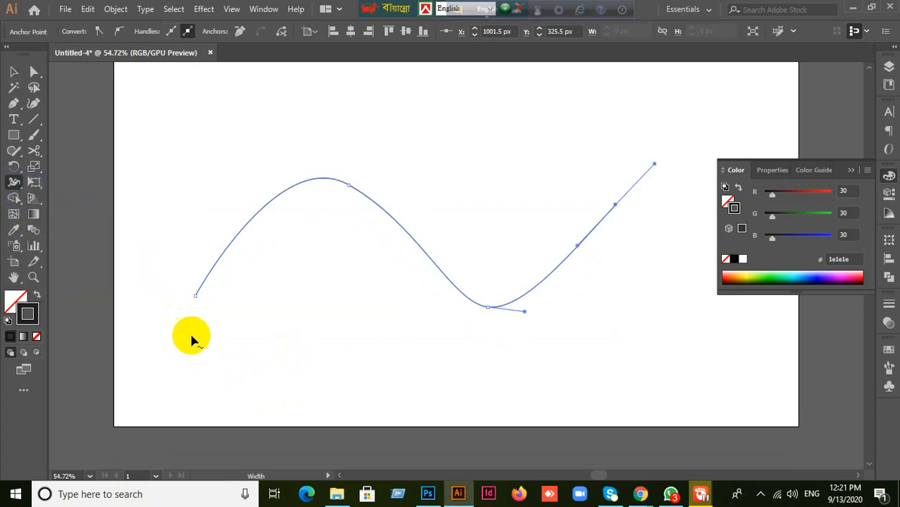
pyautogui.scroll(1, 195, 352)
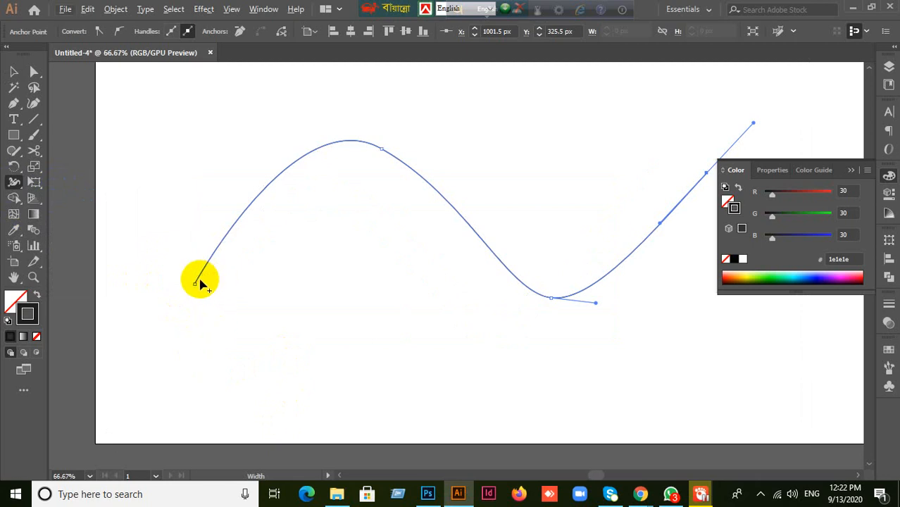
pyautogui.moveTo(195, 283)
pyautogui.mouseDown()
pyautogui.moveTo(212, 295)
pyautogui.moveTo(208, 288)
pyautogui.mouseUp()
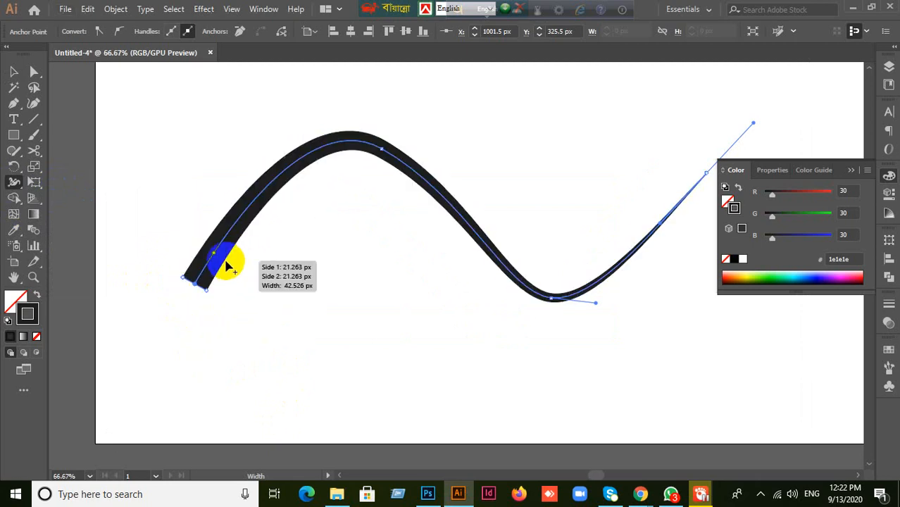
pyautogui.hotkey('ctrl', 'z')
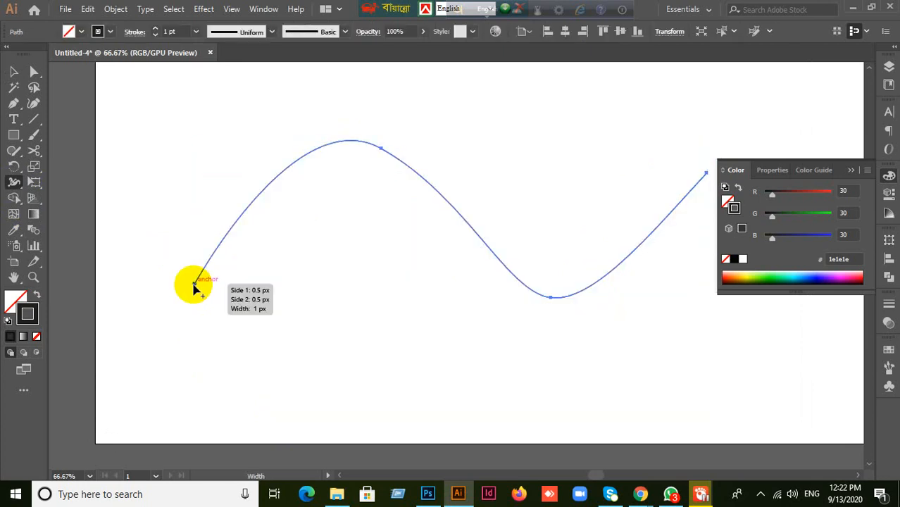
pyautogui.moveTo(198, 288)
pyautogui.mouseDown()
pyautogui.moveTo(211, 297)
pyautogui.moveTo(209, 290)
pyautogui.mouseUp()
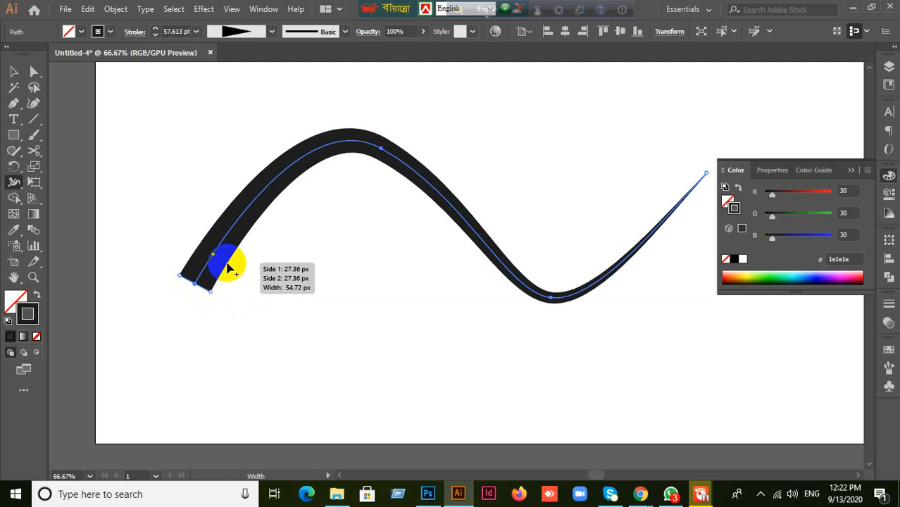
# Narrow the stroke just past the start and move the wide point along the path to form a pointed, arrow-like head
pyautogui.moveTo(227, 267); pyautogui.dragTo(222, 257)
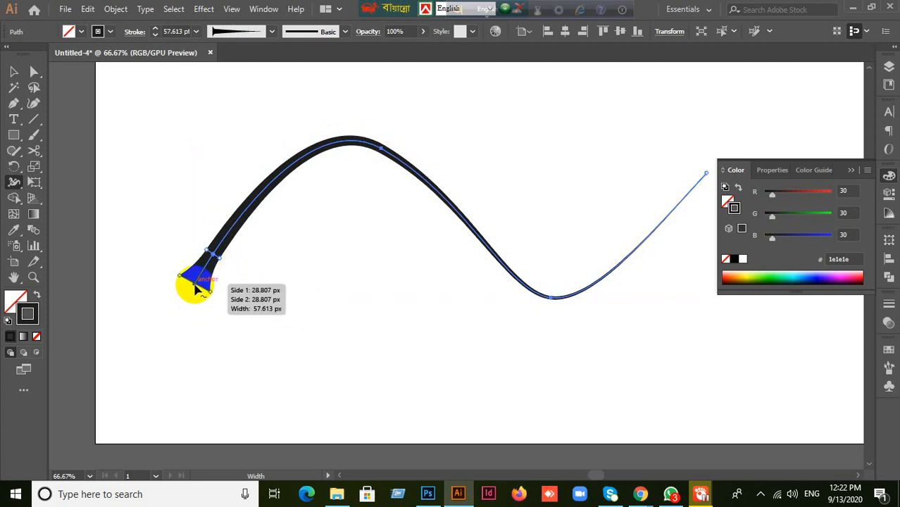
pyautogui.moveTo(197, 289); pyautogui.dragTo(226, 252)
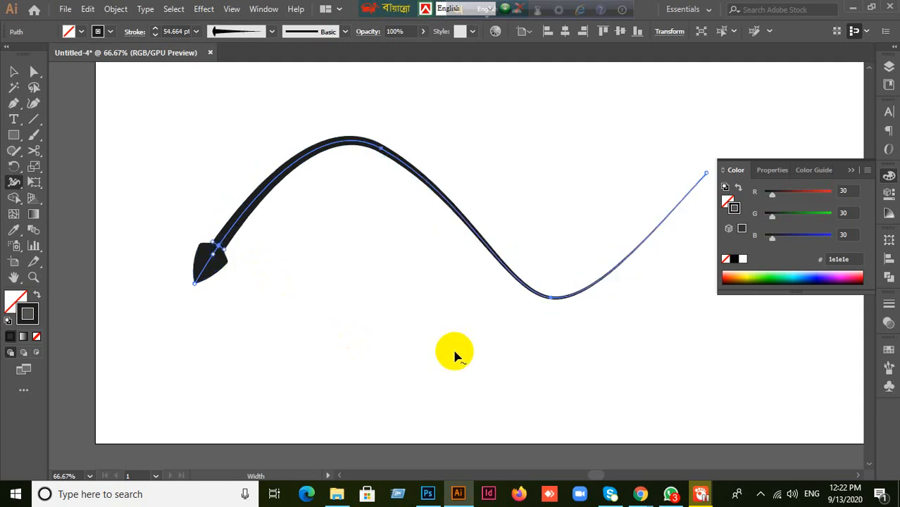
pyautogui.click(14, 71)
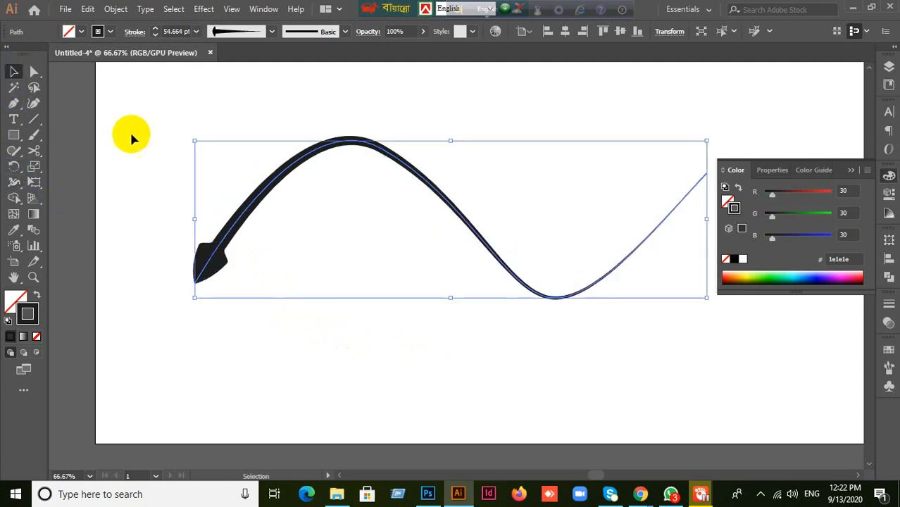
pyautogui.click(156, 140)
pyautogui.click(211, 257)
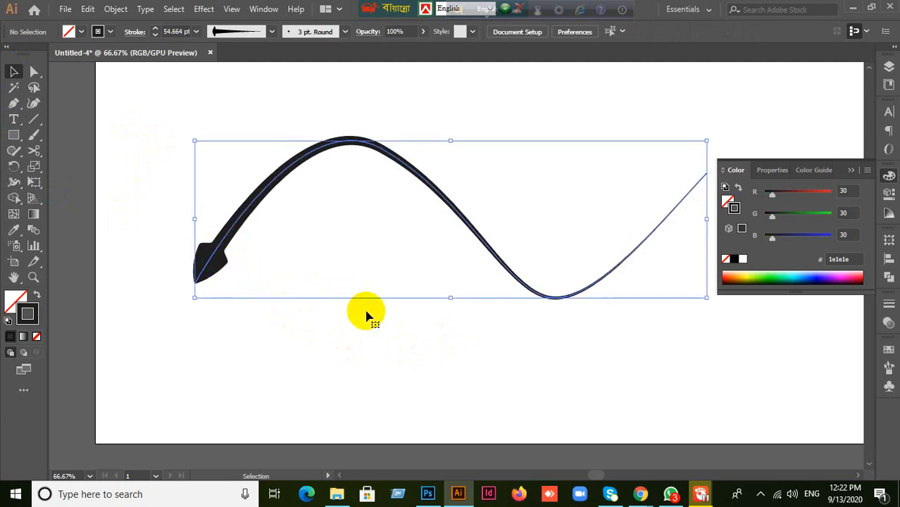
# Widen the wave's stroke midway down its descending section with the Width tool, narrowing it on both sides to form a bulge
pyautogui.scroll(-1, 363, 311)
pyautogui.scroll(-1, 365, 306)
pyautogui.scroll(-1, 356, 310)
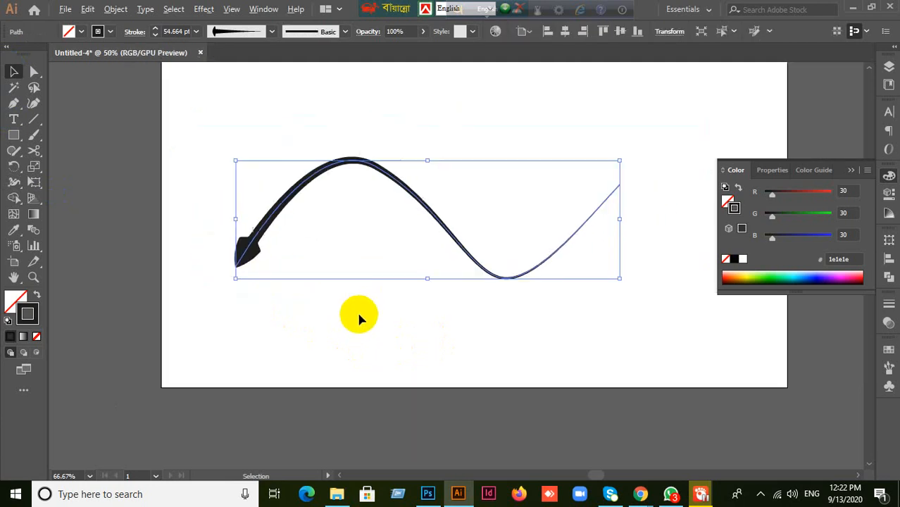
pyautogui.click(352, 315)
pyautogui.click(300, 225)
pyautogui.click(15, 183)
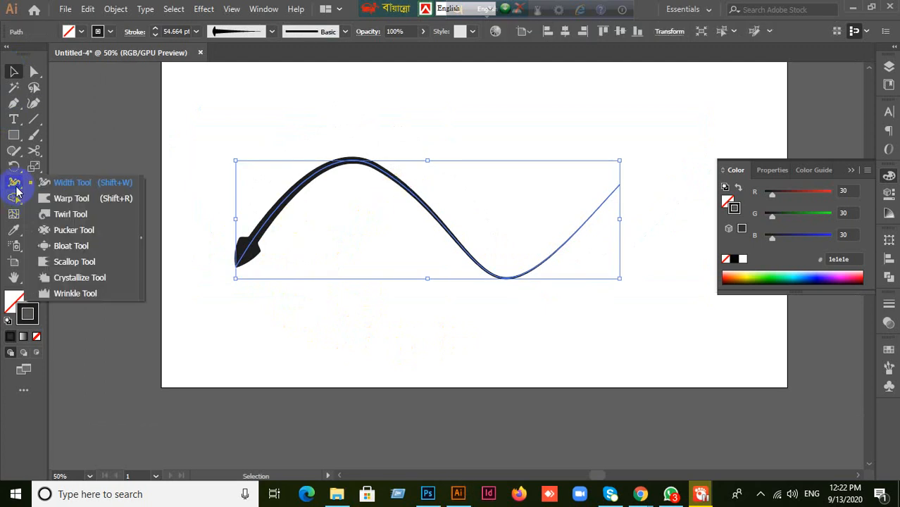
pyautogui.click(56, 186)
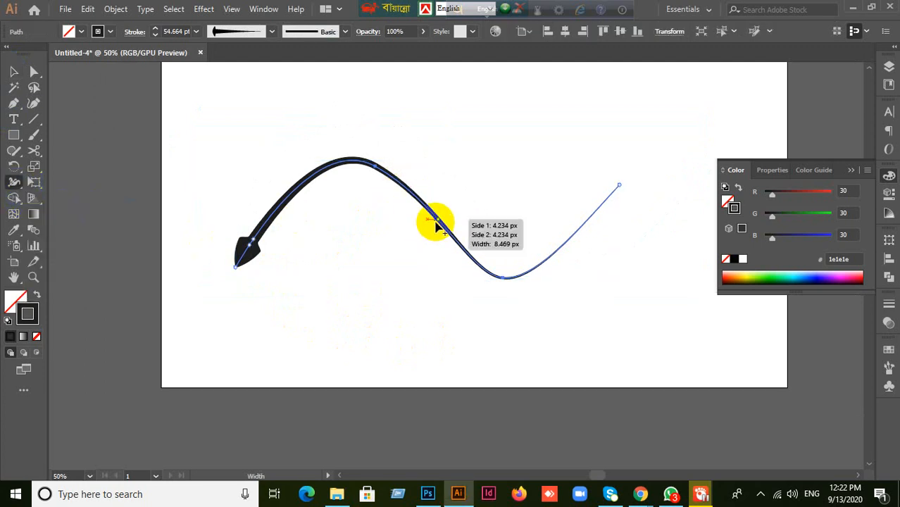
pyautogui.moveTo(436, 224)
pyautogui.mouseDown()
pyautogui.moveTo(421, 235)
pyautogui.moveTo(430, 228)
pyautogui.moveTo(454, 245)
pyautogui.mouseUp()
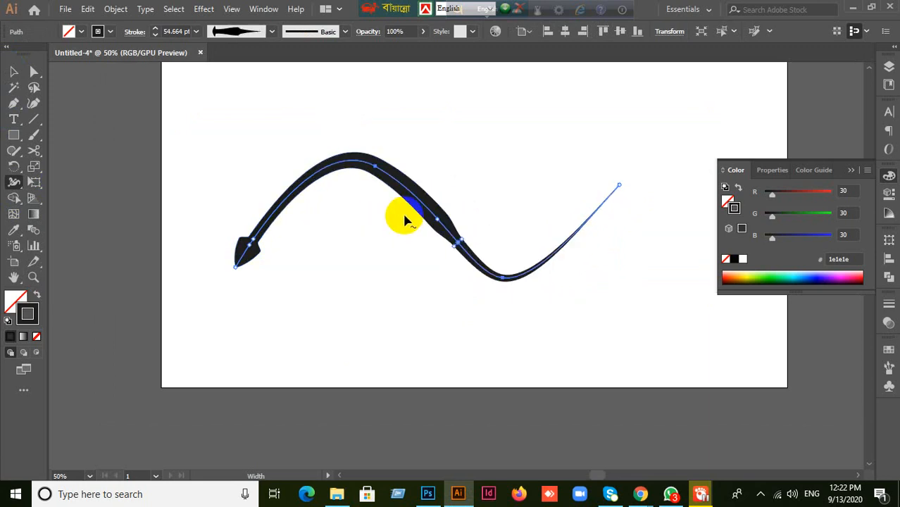
pyautogui.moveTo(407, 206); pyautogui.dragTo(411, 193)
# Move the wave up toward the artboard's upper edge and deselect it
pyautogui.click(14, 71)
pyautogui.moveTo(249, 251); pyautogui.dragTo(227, 180)
pyautogui.click(241, 265)
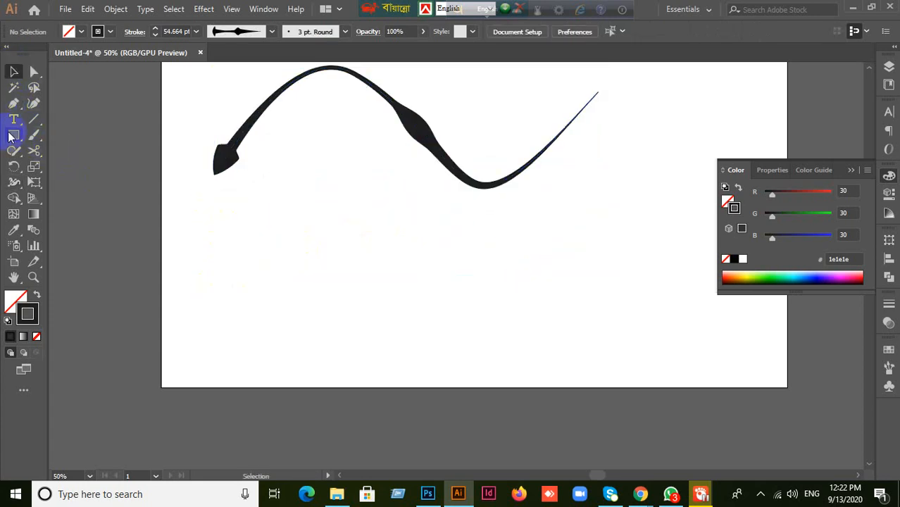
# Draw a circle below the wave with the Ellipse tool and fill it with red #f2003a
pyautogui.moveTo(14, 138); pyautogui.dragTo(70, 163)
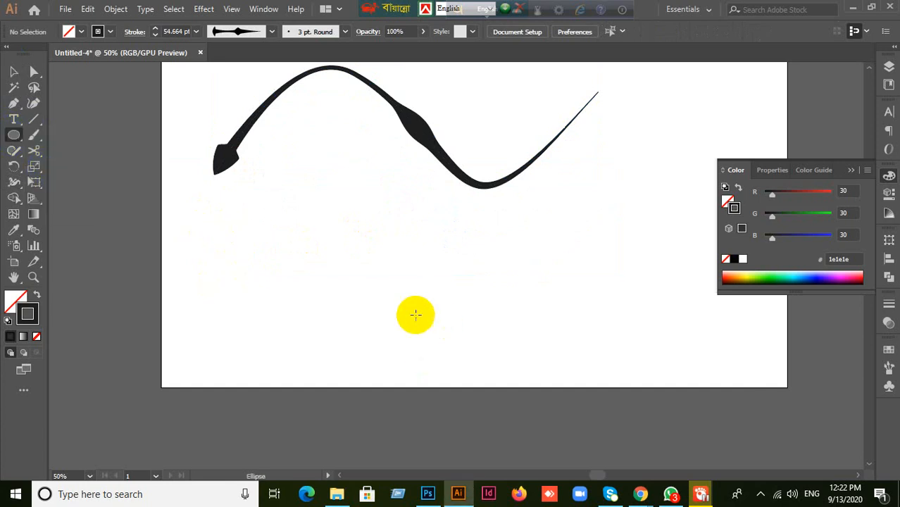
pyautogui.moveTo(362, 294); pyautogui.dragTo(495, 391)
pyautogui.click(17, 302)
pyautogui.click(15, 305)
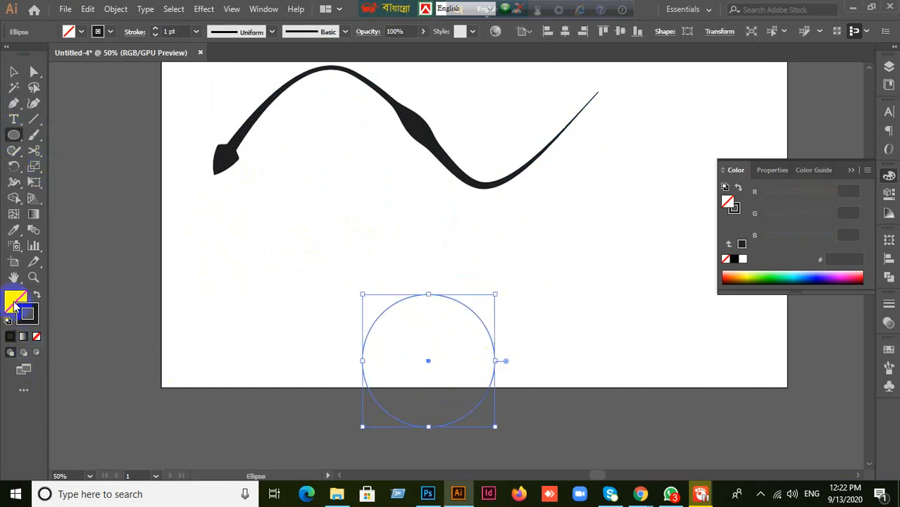
pyautogui.click(12, 337)
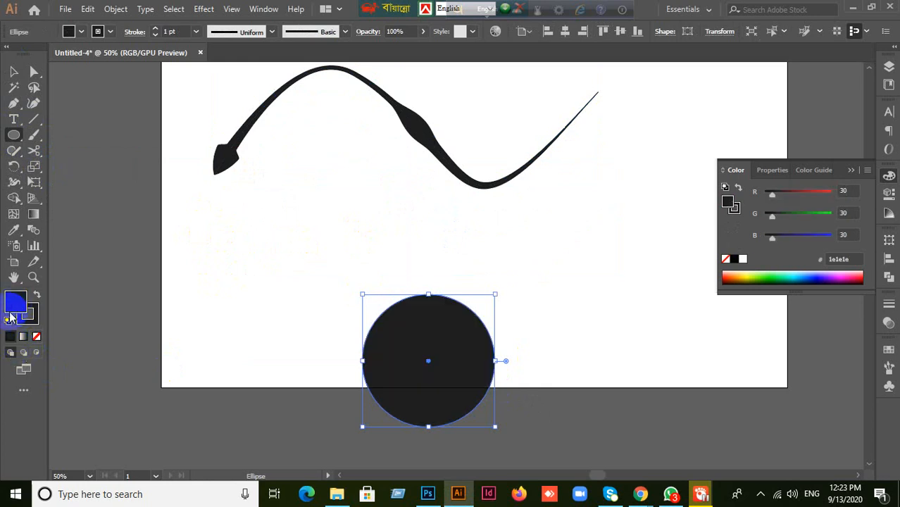
pyautogui.doubleClick(16, 307)
pyautogui.moveTo(570, 225); pyautogui.dragTo(629, 156)
pyautogui.click(768, 154)
# Widen the circle's dark stroke at its upper-left edge to about 87 px with the Width tool
pyautogui.click(15, 70)
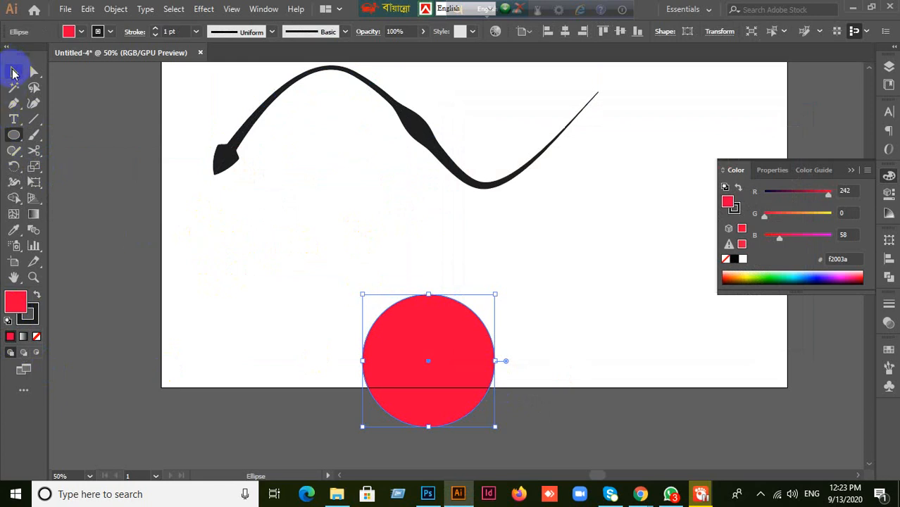
pyautogui.click(28, 313)
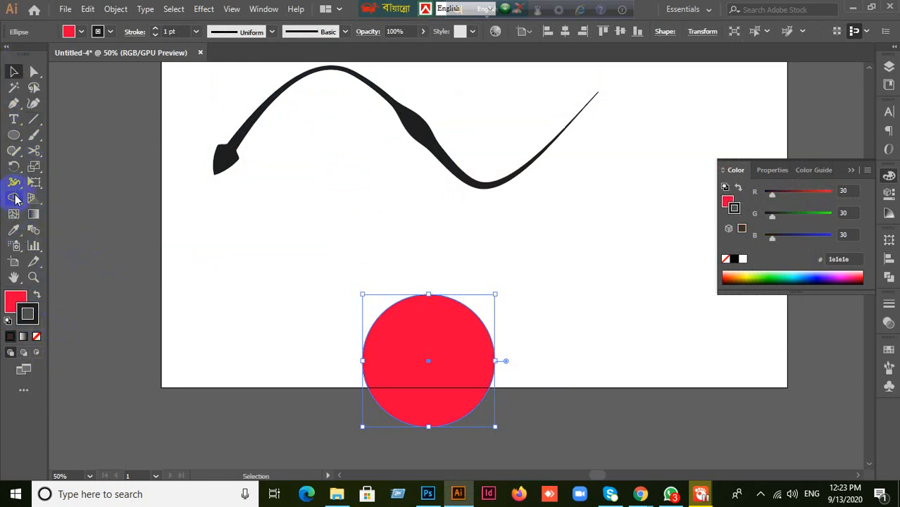
pyautogui.moveTo(14, 181); pyautogui.dragTo(63, 180)
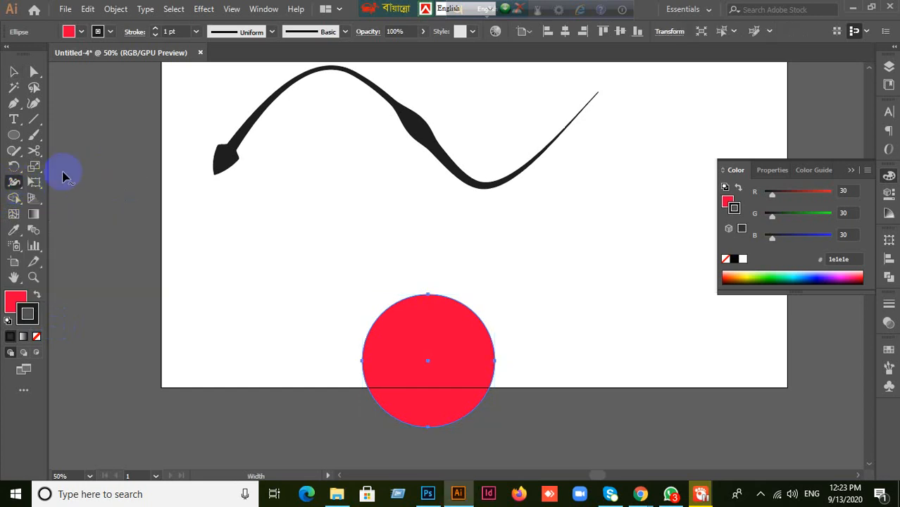
pyautogui.moveTo(388, 307); pyautogui.dragTo(377, 290)
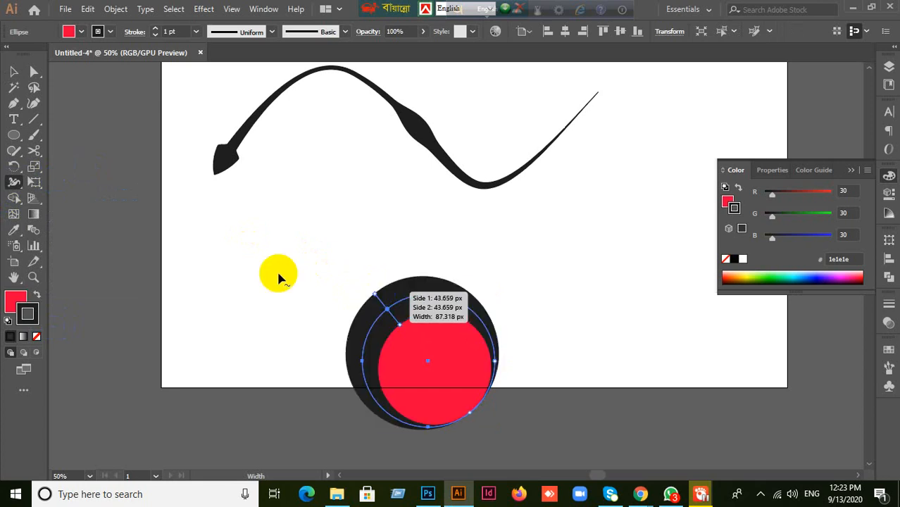
# Move the red circle up and to the left so it sits fully on the artboard below the wave
pyautogui.click(14, 71)
pyautogui.click(100, 150)
pyautogui.moveTo(390, 334); pyautogui.dragTo(326, 255)
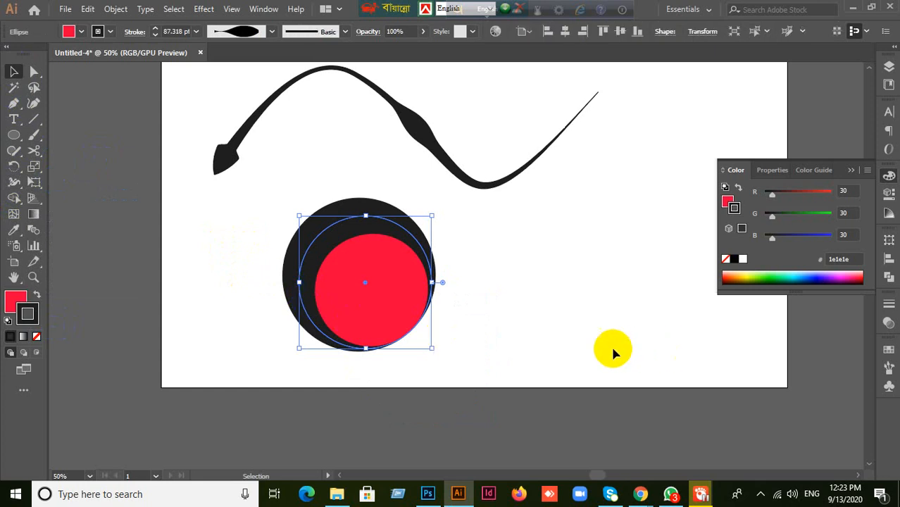
pyautogui.click(382, 374)
# Select the wave and the circle together and delete both to clear the artboard
pyautogui.moveTo(237, 362); pyautogui.dragTo(532, 125)
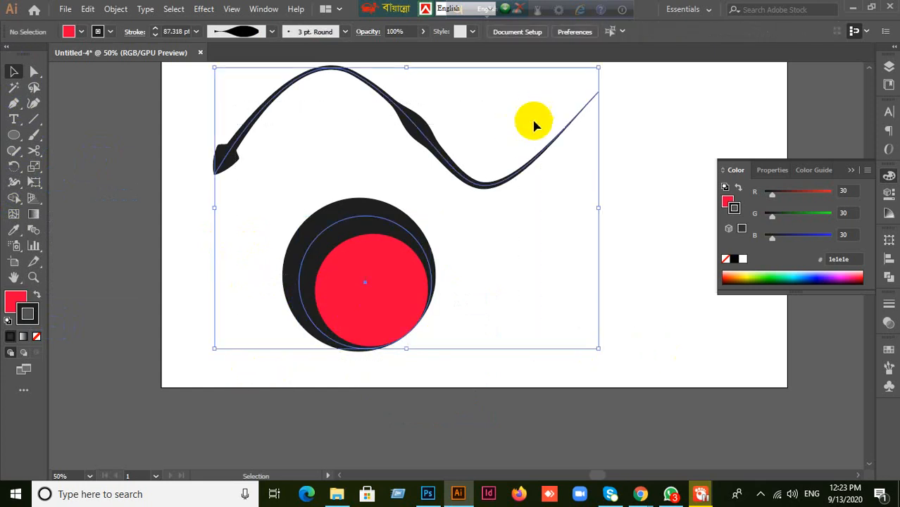
pyautogui.click(651, 295)
pyautogui.scroll(1, 651, 294)
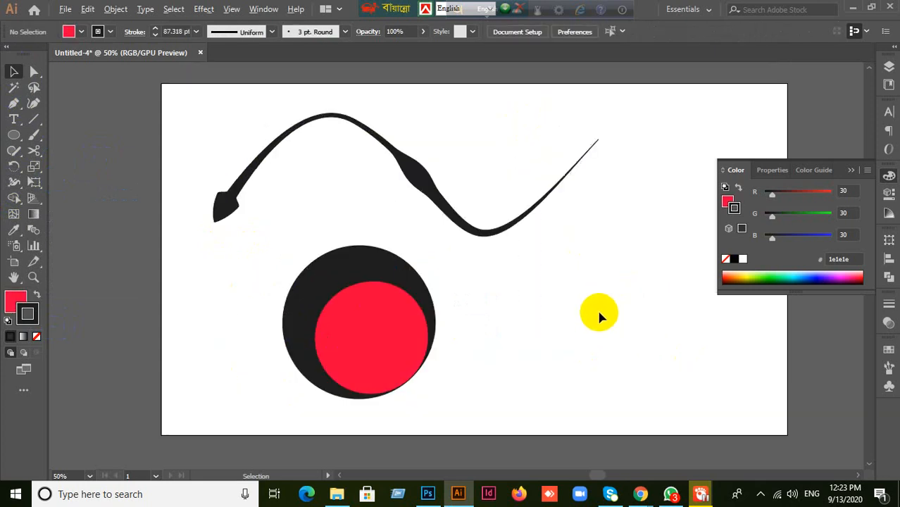
pyautogui.scroll(-1, 597, 308)
pyautogui.moveTo(599, 311); pyautogui.dragTo(552, 295)
pyautogui.moveTo(274, 176); pyautogui.dragTo(507, 355)
pyautogui.press('Delete')
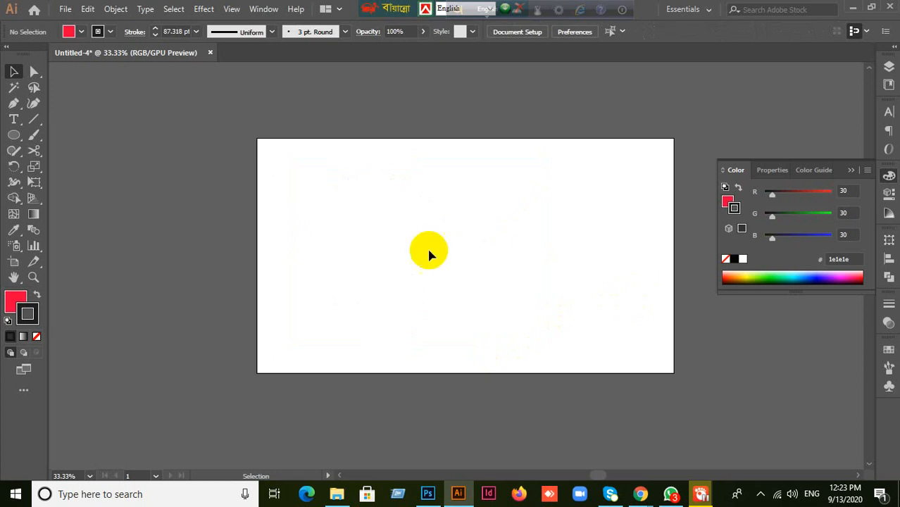
pyautogui.click(850, 171)
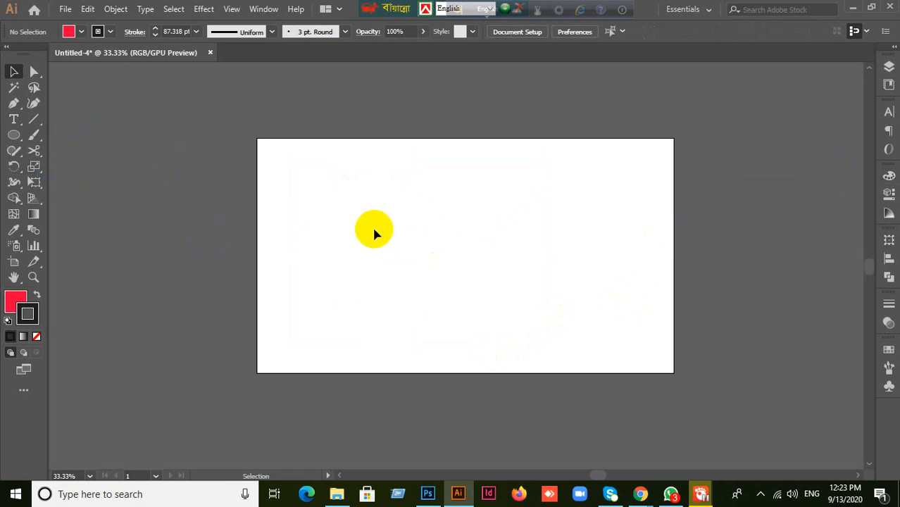
pyautogui.click(14, 168)
pyautogui.click(15, 182)
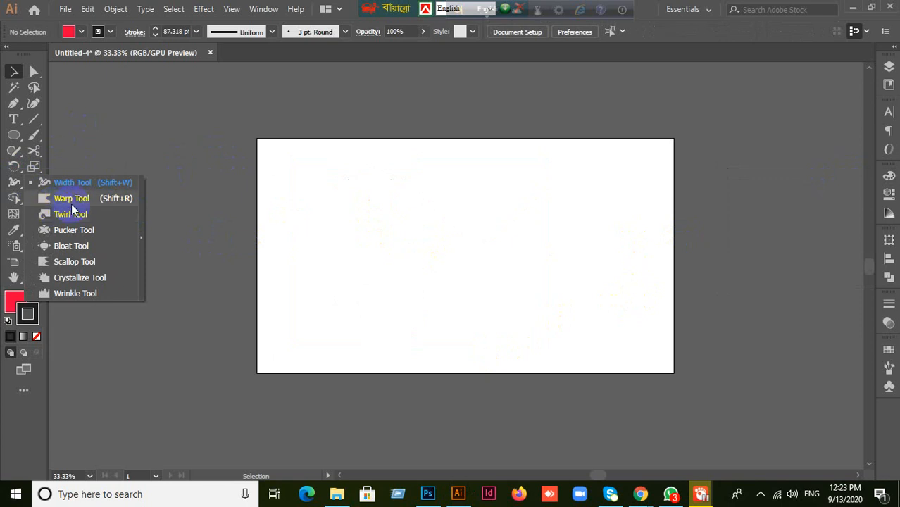
pyautogui.click(189, 218)
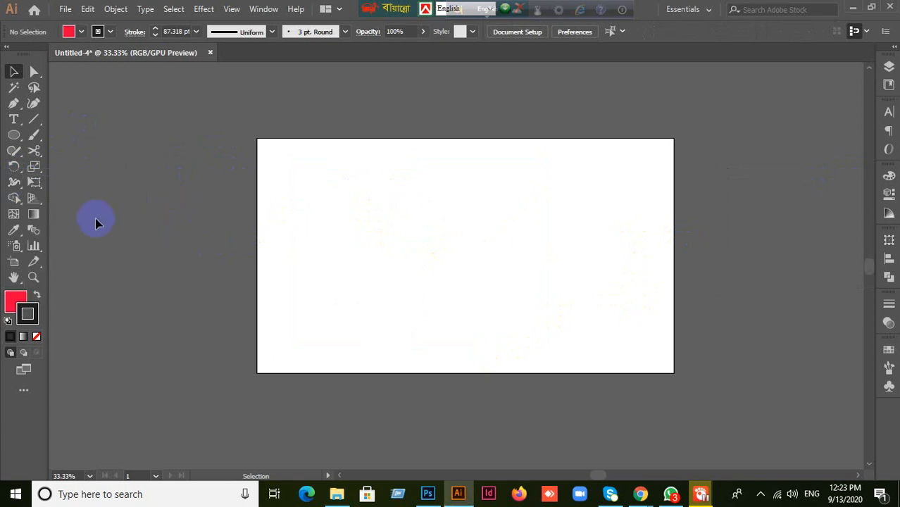
pyautogui.click(14, 135)
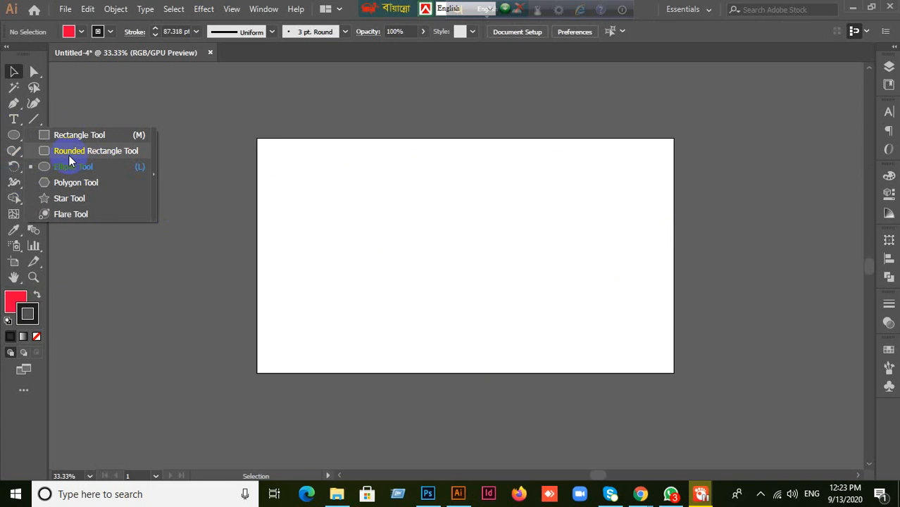
pyautogui.click(16, 198)
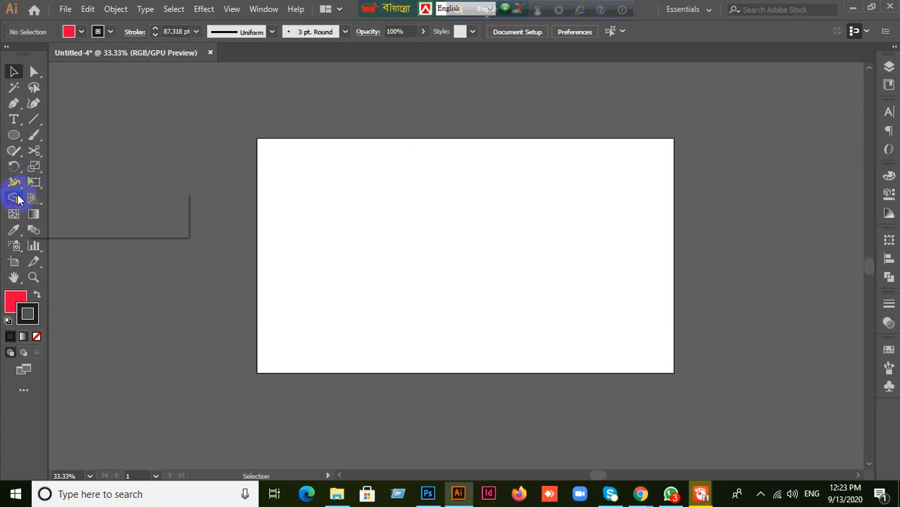
pyautogui.click(14, 182)
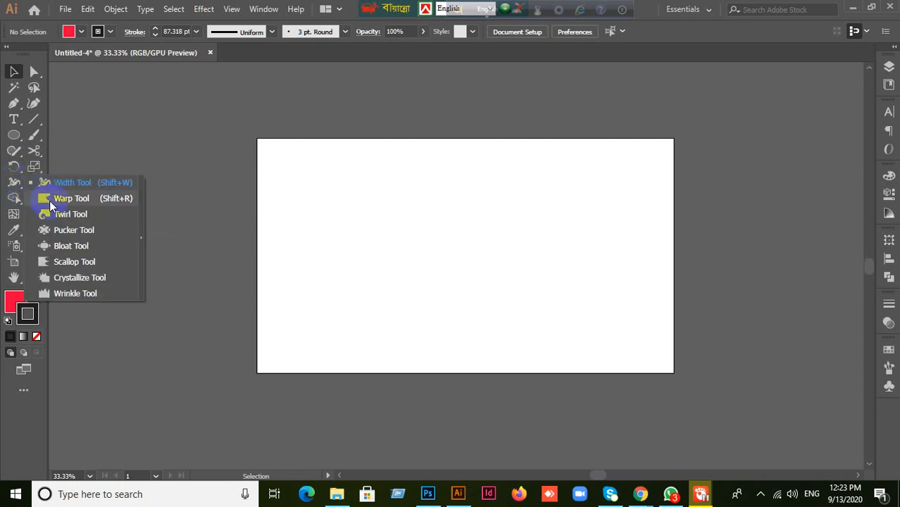
pyautogui.click(19, 141)
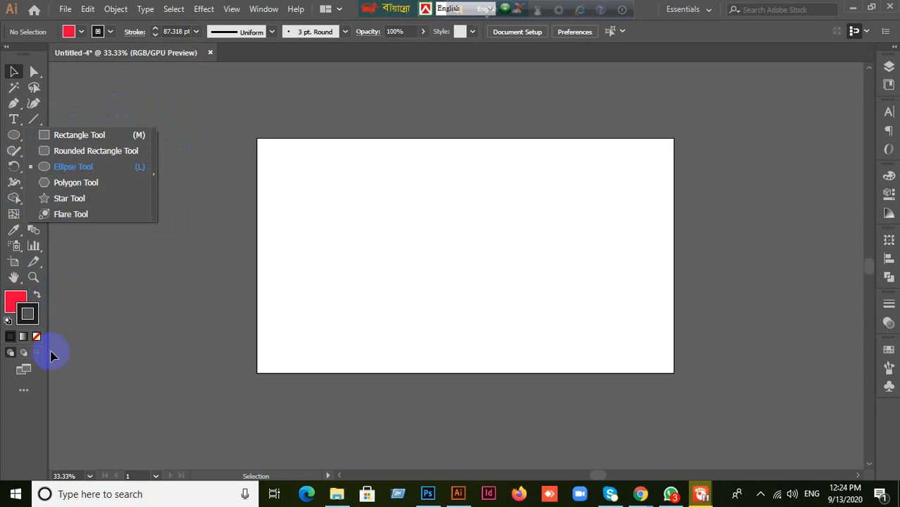
# Set the stroke to none and draw a red-filled circle near the middle of the artboard with the Ellipse tool
pyautogui.click(37, 337)
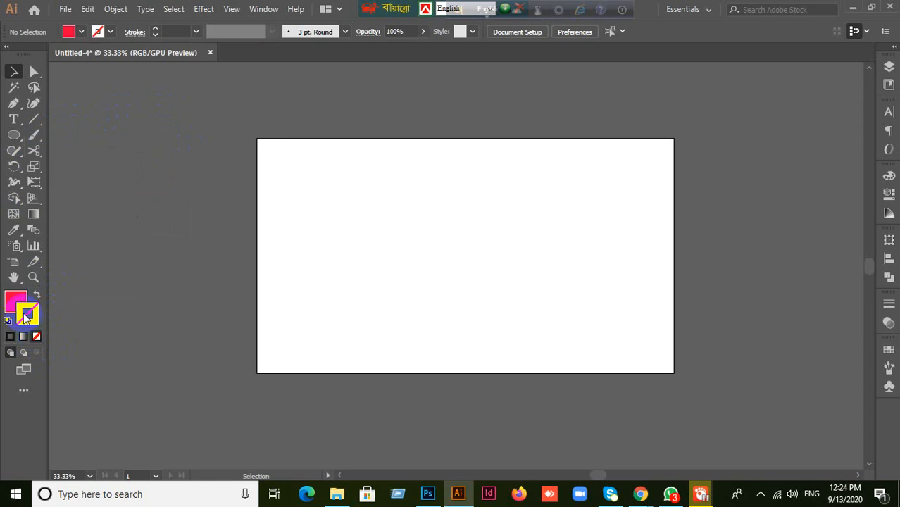
pyautogui.click(19, 305)
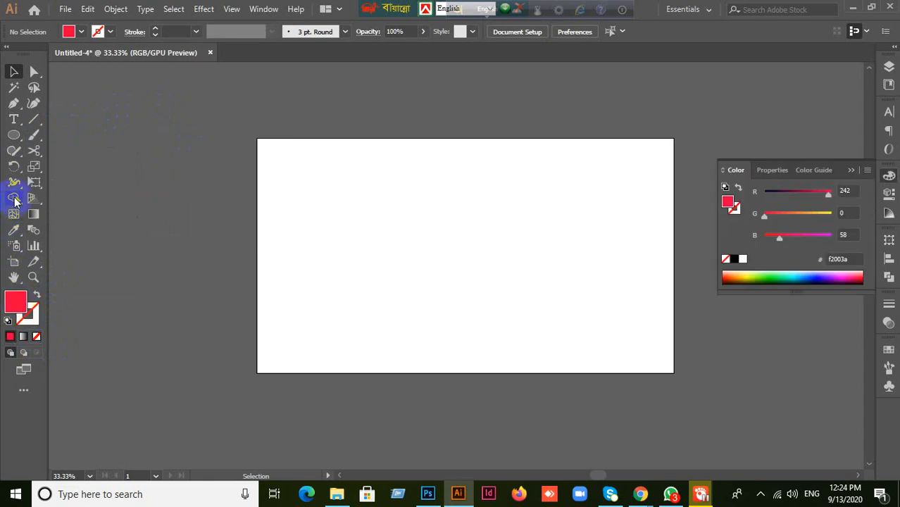
pyautogui.moveTo(23, 139); pyautogui.dragTo(55, 165)
pyautogui.moveTo(365, 218); pyautogui.dragTo(493, 310)
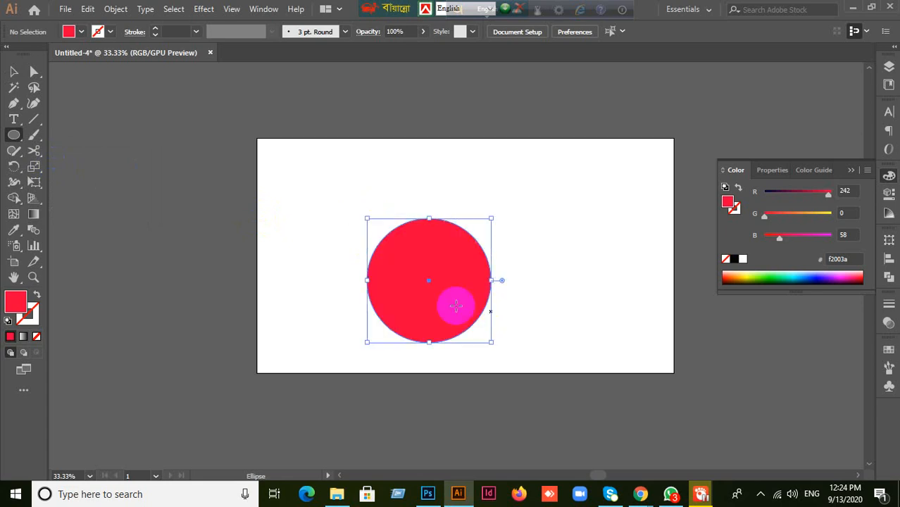
# Pull the circle's edge outward into eight pointed spikes around its outline with the Warp tool
pyautogui.moveTo(22, 184); pyautogui.dragTo(76, 195)
pyautogui.moveTo(478, 264); pyautogui.dragTo(561, 260)
pyautogui.moveTo(473, 245); pyautogui.dragTo(496, 187)
pyautogui.moveTo(408, 240); pyautogui.dragTo(344, 189)
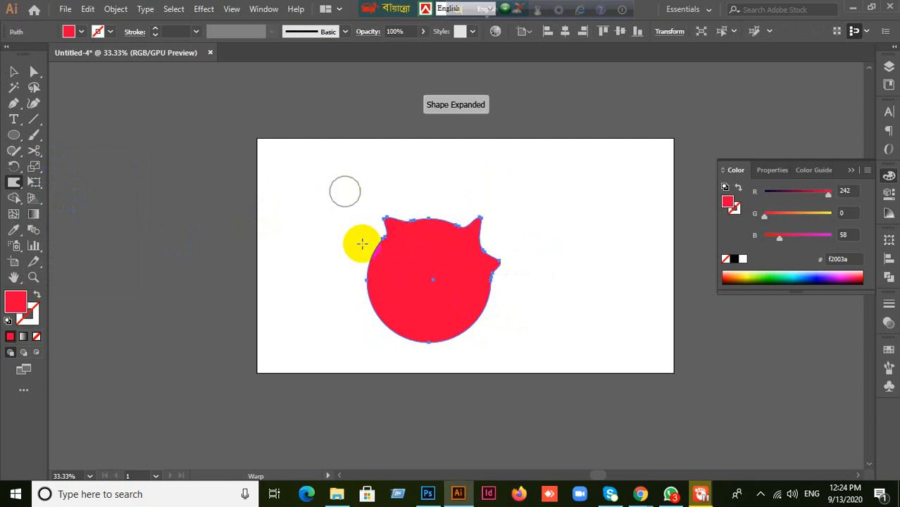
pyautogui.moveTo(417, 277); pyautogui.dragTo(294, 357)
pyautogui.moveTo(445, 307); pyautogui.dragTo(489, 369)
pyautogui.moveTo(416, 328); pyautogui.dragTo(406, 393)
pyautogui.moveTo(472, 275); pyautogui.dragTo(524, 338)
pyautogui.moveTo(396, 273); pyautogui.dragTo(319, 245)
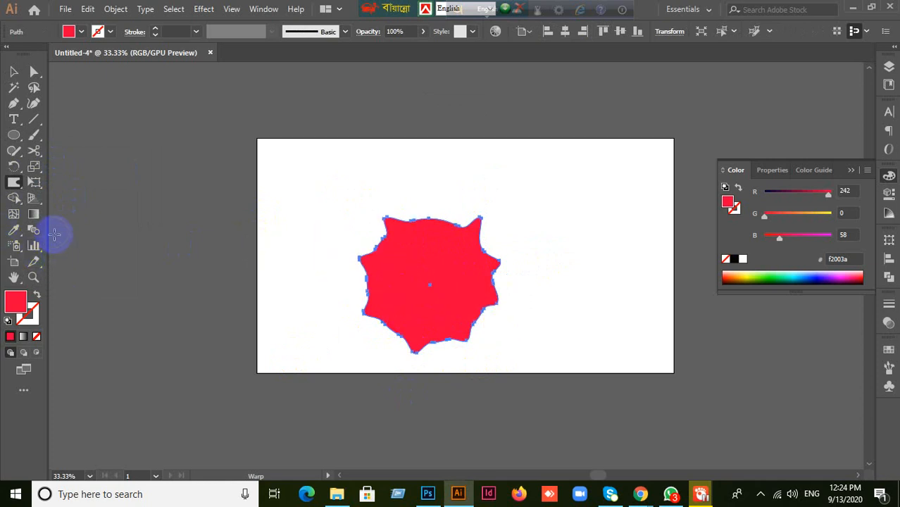
# Review the brush dimensions and warp settings in the Warp Tool Options and close them without changes
pyautogui.click(15, 183)
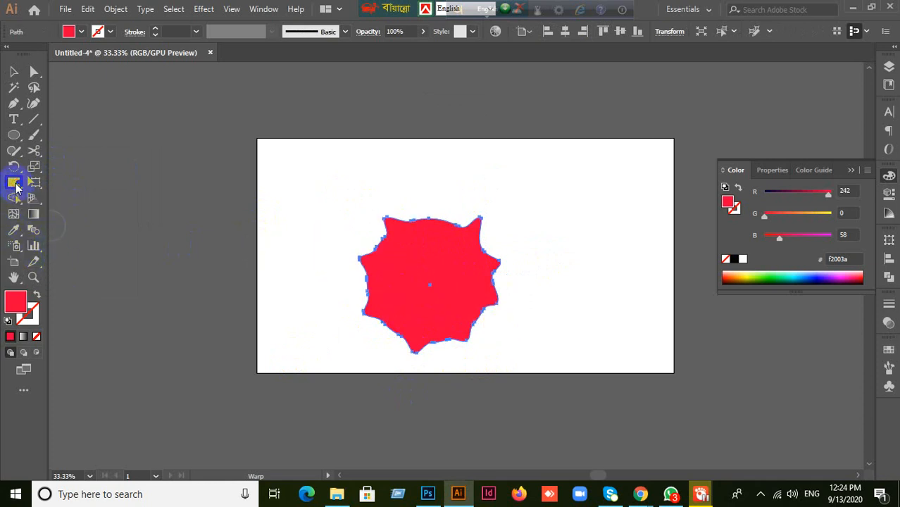
pyautogui.doubleClick(16, 184)
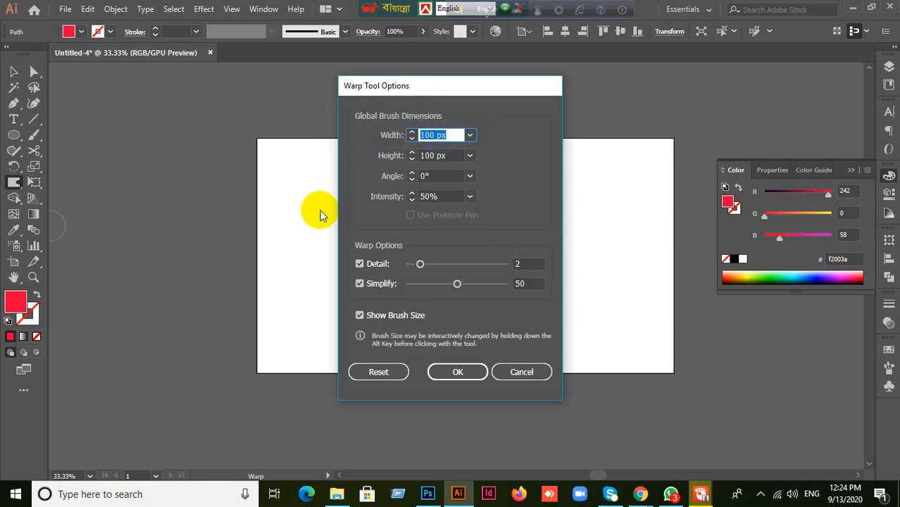
pyautogui.click(521, 372)
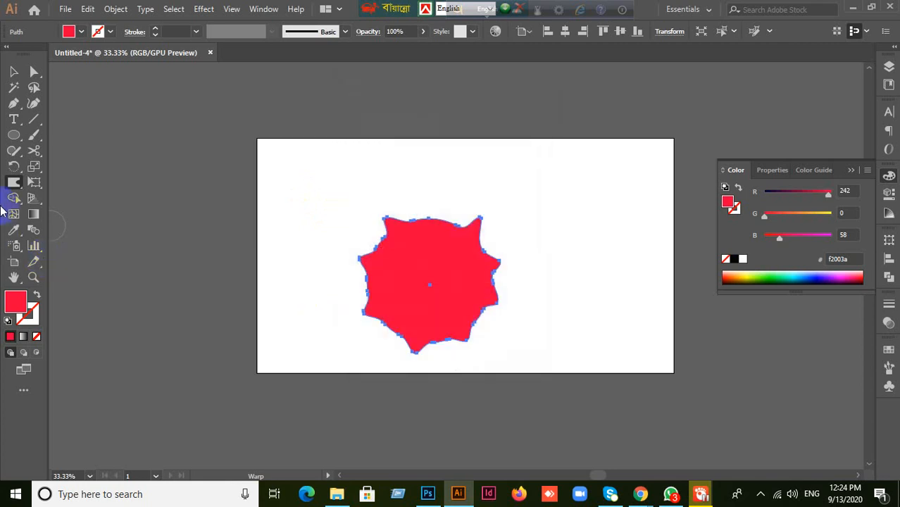
# Reselect the Warp tool and set its brush to 50 px wide and 200 px high
pyautogui.moveTo(14, 182); pyautogui.dragTo(35, 180)
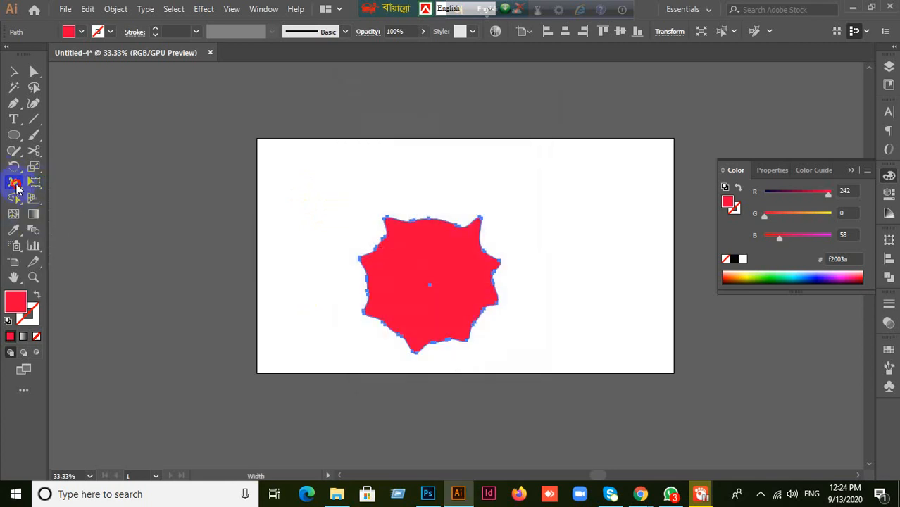
pyautogui.click(16, 182)
pyautogui.moveTo(18, 186); pyautogui.dragTo(41, 197)
pyautogui.doubleClick(14, 183)
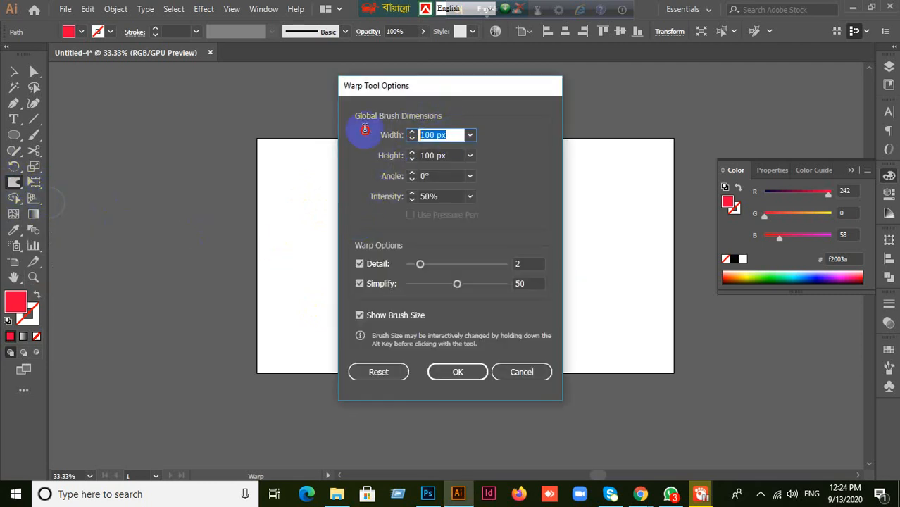
pyautogui.write('50')
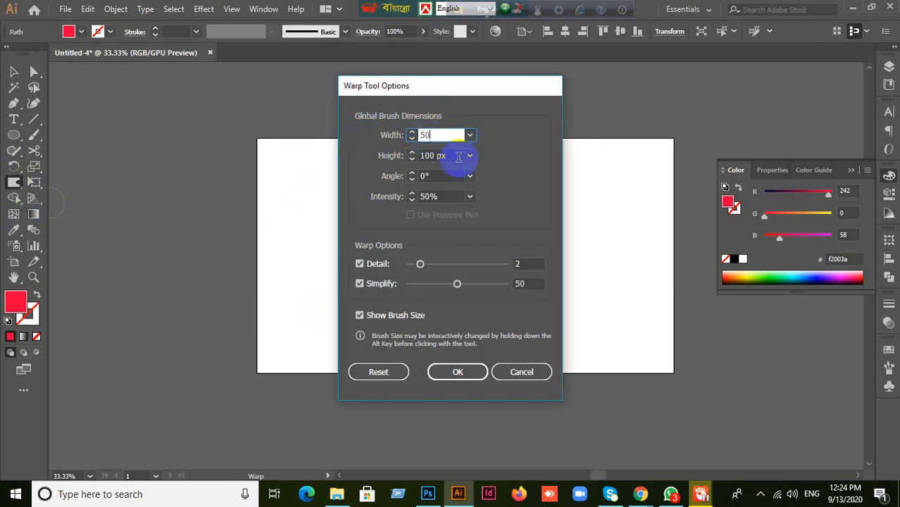
pyautogui.press('Tab')
pyautogui.write('200')
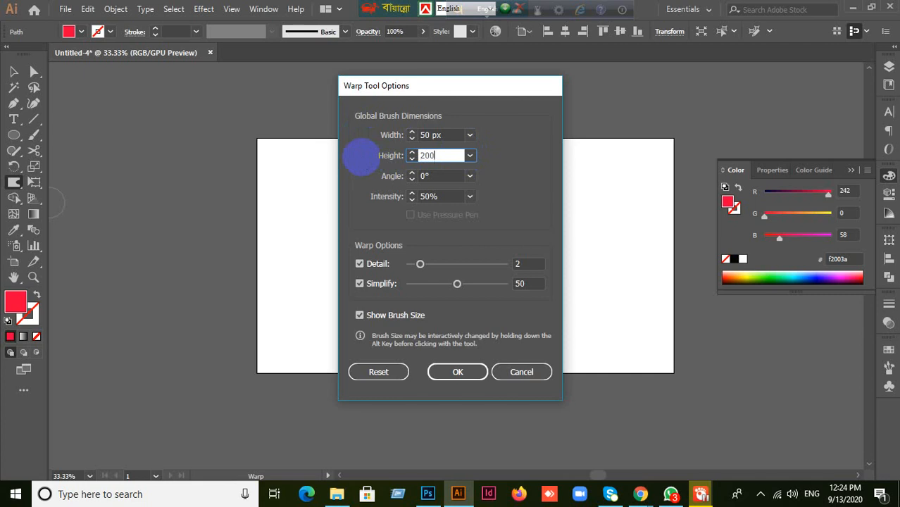
pyautogui.click(461, 371)
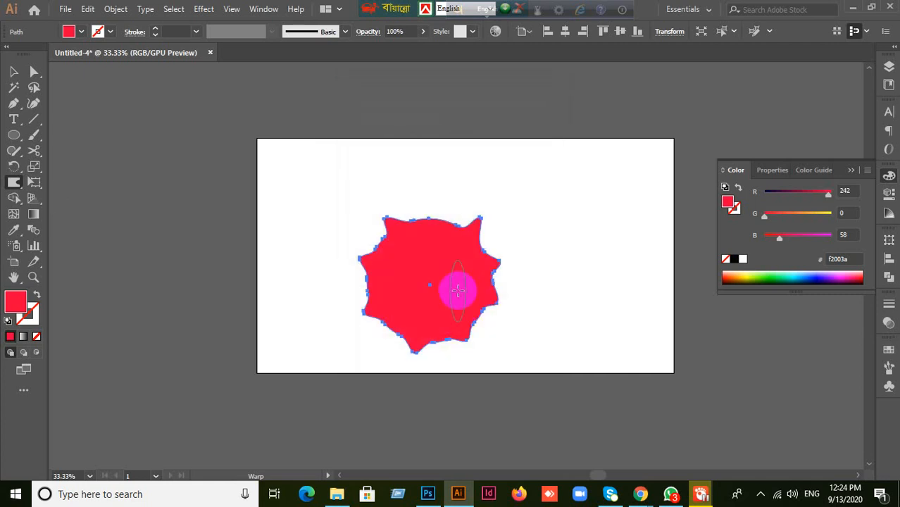
# Pull the red shape's right, upper and left edges outward with the tall, narrow warp brush
pyautogui.moveTo(433, 271)
pyautogui.mouseDown()
pyautogui.moveTo(469, 284)
pyautogui.moveTo(549, 286)
pyautogui.mouseUp()
pyautogui.moveTo(432, 245); pyautogui.dragTo(452, 173)
pyautogui.moveTo(465, 261); pyautogui.dragTo(551, 212)
pyautogui.moveTo(384, 277); pyautogui.dragTo(285, 264)
pyautogui.moveTo(398, 262); pyautogui.dragTo(311, 195)
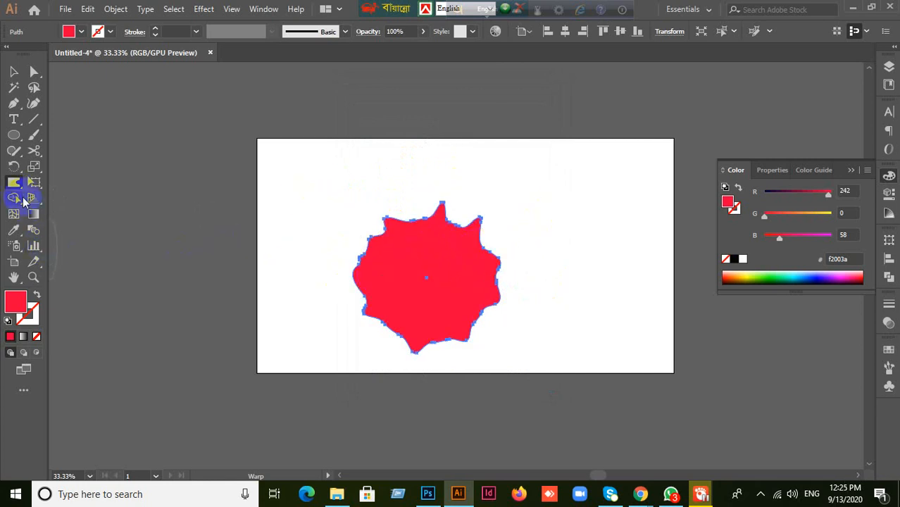
# Set the warp brush width to 200 px
pyautogui.doubleClick(15, 185)
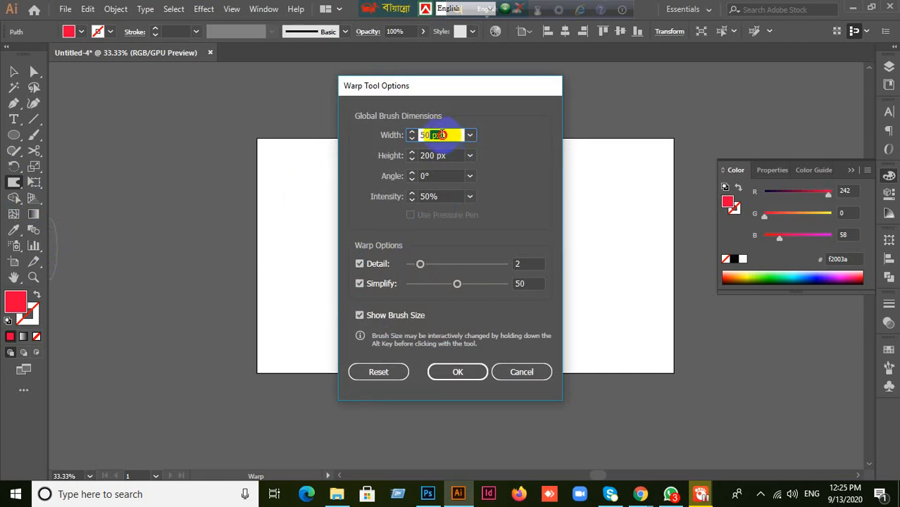
pyautogui.write('200')
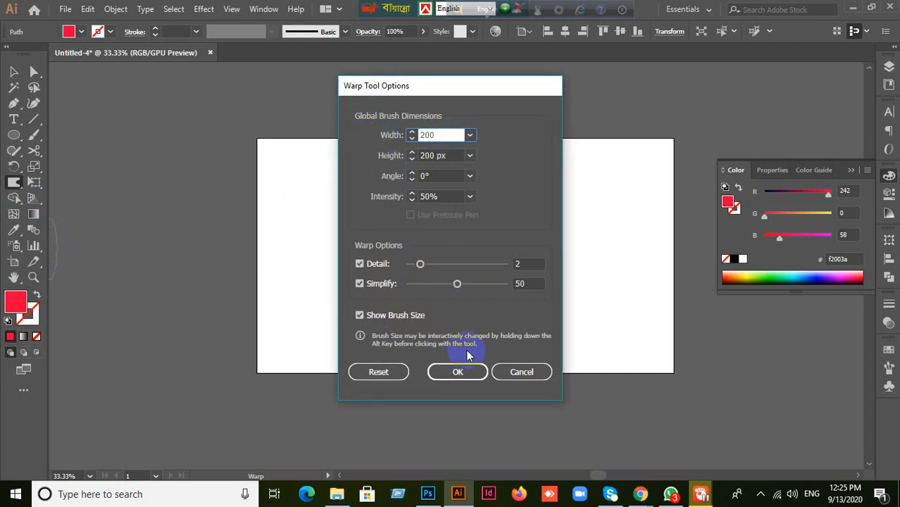
pyautogui.click(450, 371)
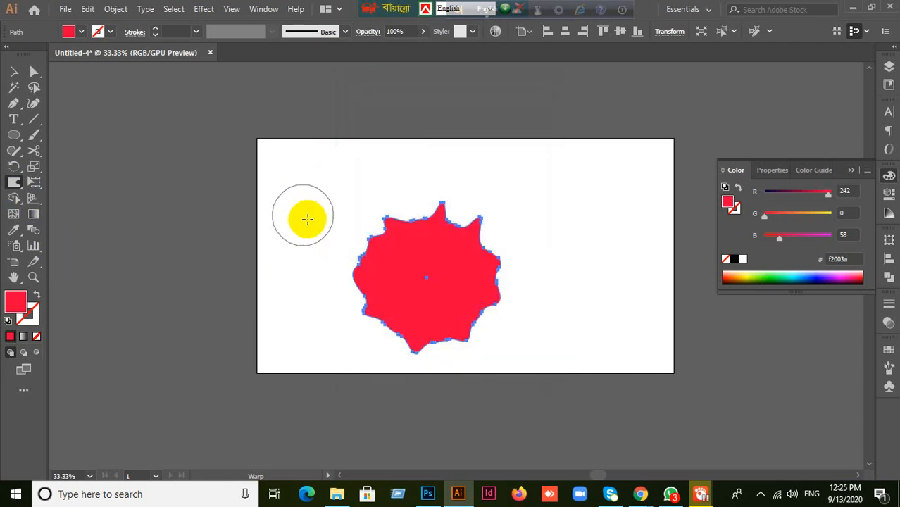
# Set both the width and the height of the warp brush to 300 px
pyautogui.doubleClick(14, 183)
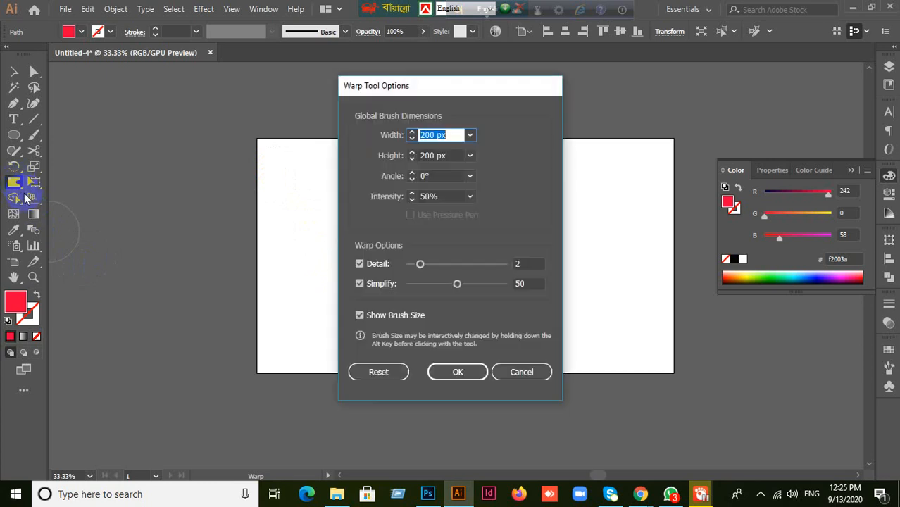
pyautogui.write('300')
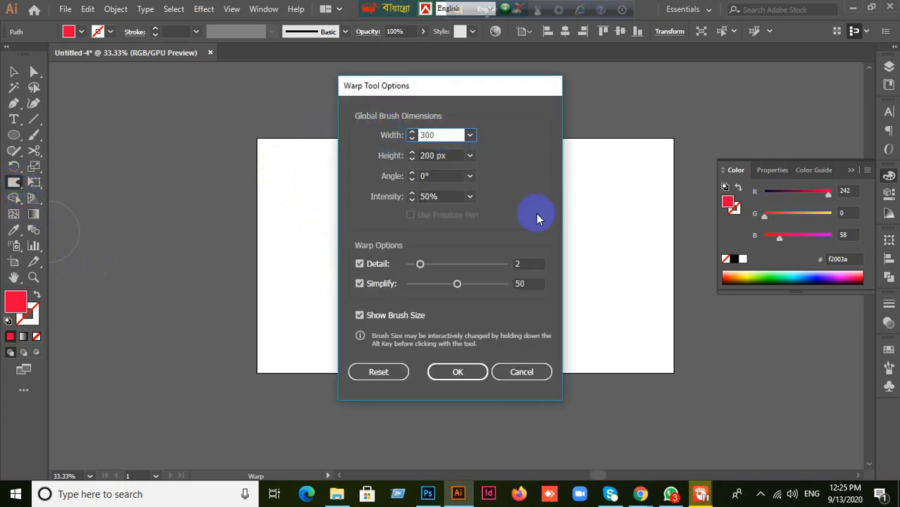
pyautogui.click(453, 157)
pyautogui.click(462, 375)
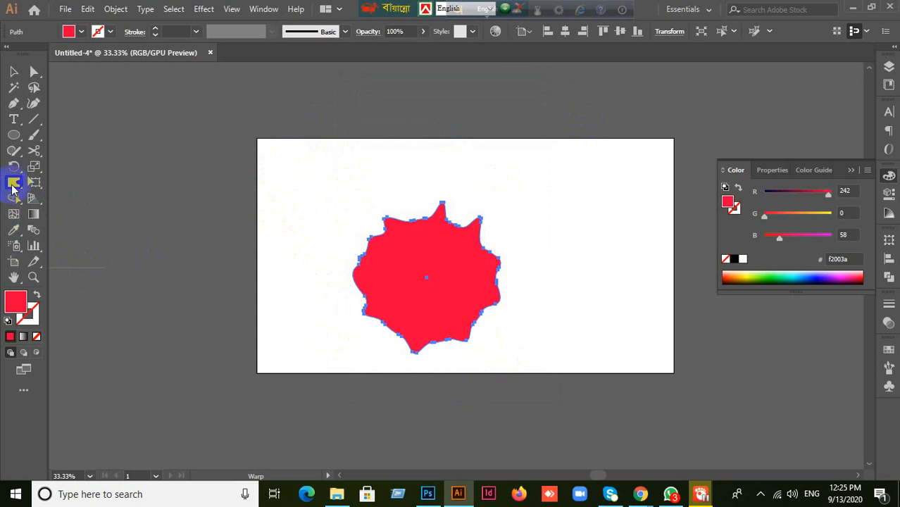
pyautogui.doubleClick(12, 183)
pyautogui.press('Tab')
pyautogui.write('300')
pyautogui.click(461, 373)
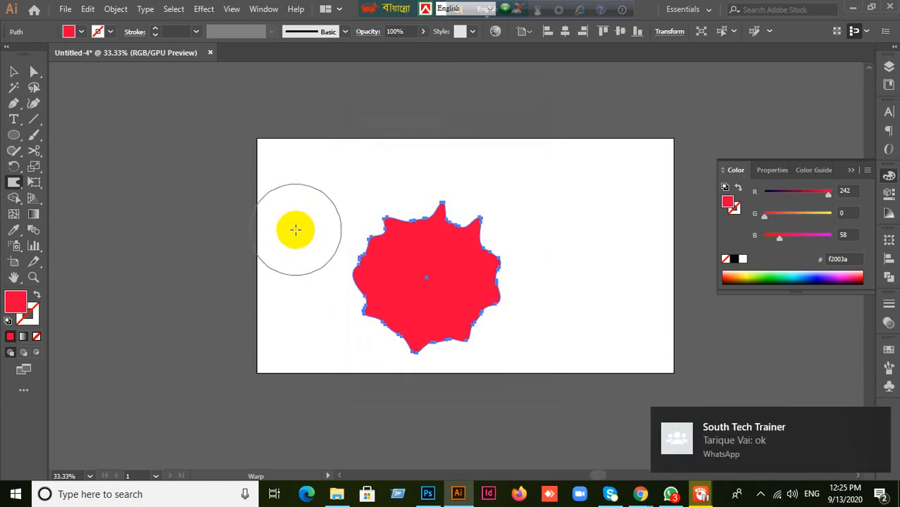
# Resize the warp brush interactively into a wide ellipse about 369 px high and undo the last warp stroke
pyautogui.moveTo(293, 209); pyautogui.dragTo(318, 200)
pyautogui.hotkey('ctrl', 'z')
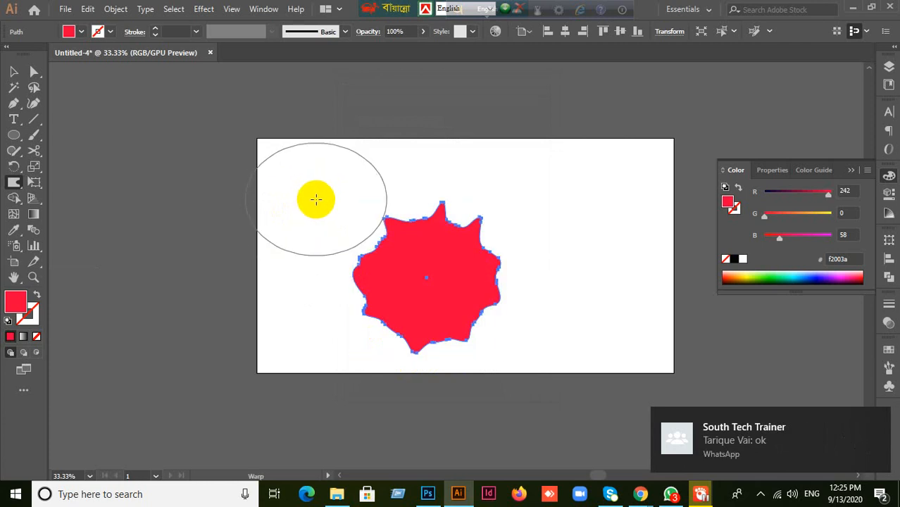
# Set the warp brush width and height to 200 px and enlarge it interactively to about 235 px
pyautogui.doubleClick(18, 183)
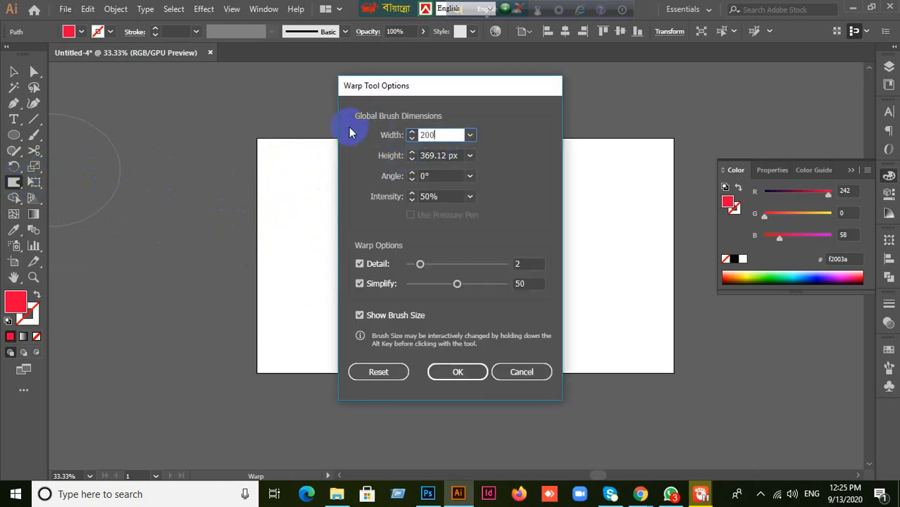
pyautogui.write('200')
pyautogui.click(378, 156)
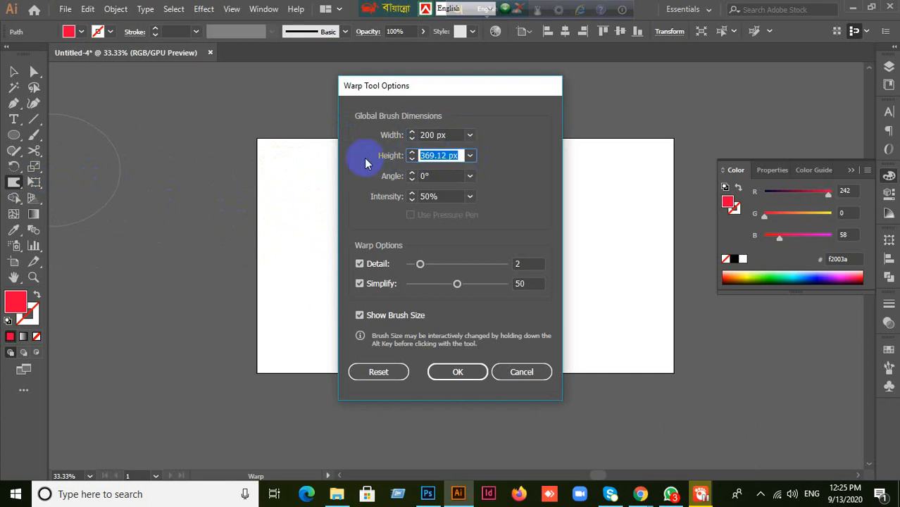
pyautogui.write('200')
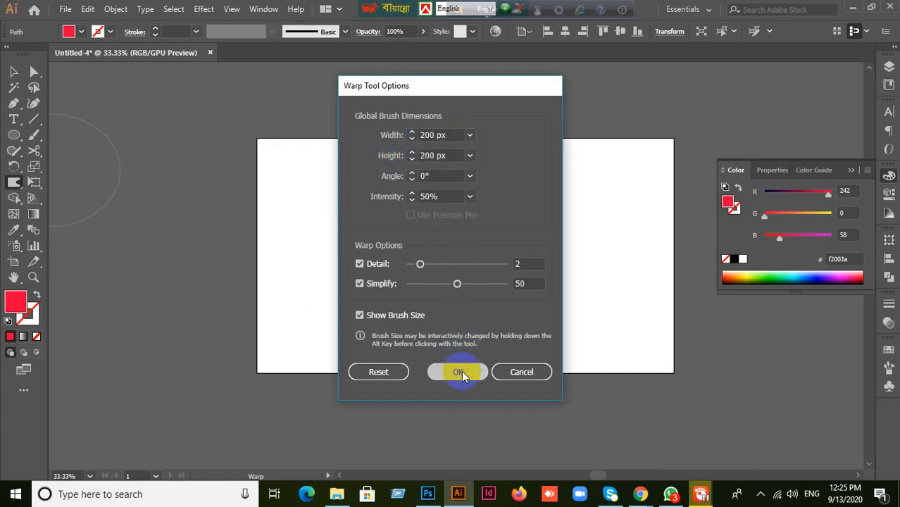
pyautogui.click(458, 371)
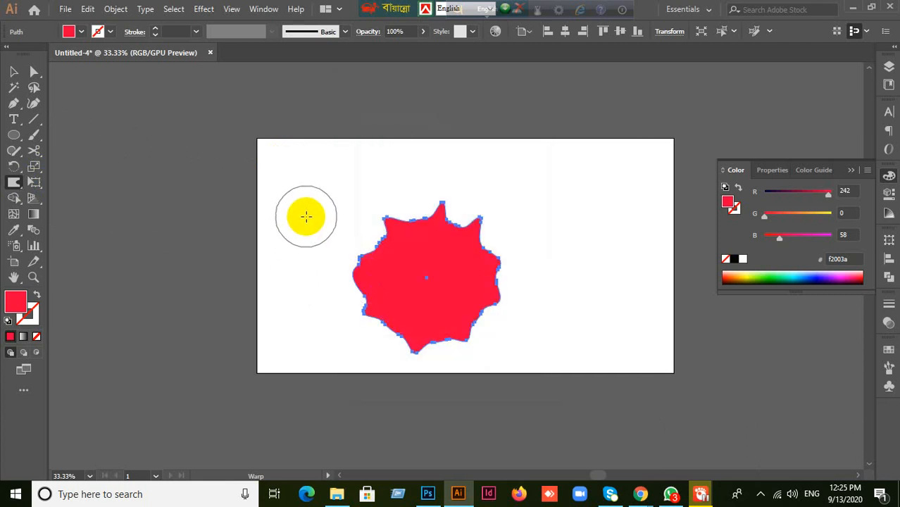
pyautogui.moveTo(305, 216)
pyautogui.mouseDown()
pyautogui.moveTo(390, 173)
pyautogui.moveTo(295, 215)
pyautogui.moveTo(466, 145)
pyautogui.moveTo(273, 252)
pyautogui.moveTo(462, 157)
pyautogui.moveTo(335, 231)
pyautogui.moveTo(301, 245)
pyautogui.moveTo(437, 175)
pyautogui.moveTo(309, 241)
pyautogui.moveTo(294, 232)
pyautogui.mouseUp()
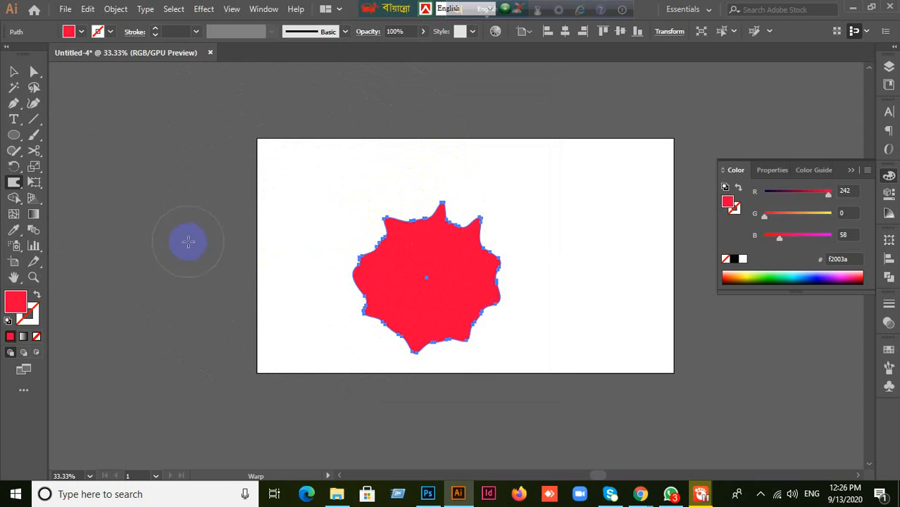
# Set the warp brush width and height to 400 px
pyautogui.doubleClick(14, 184)
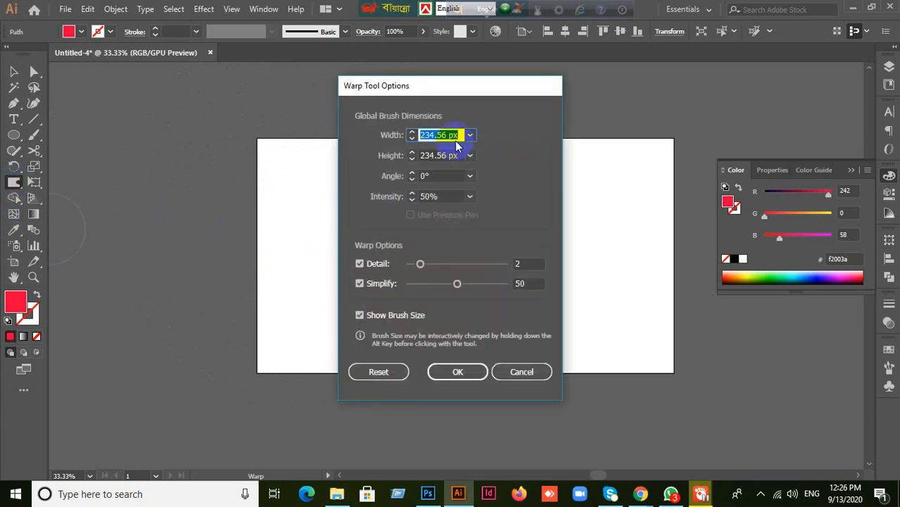
pyautogui.write('400')
pyautogui.click(382, 181)
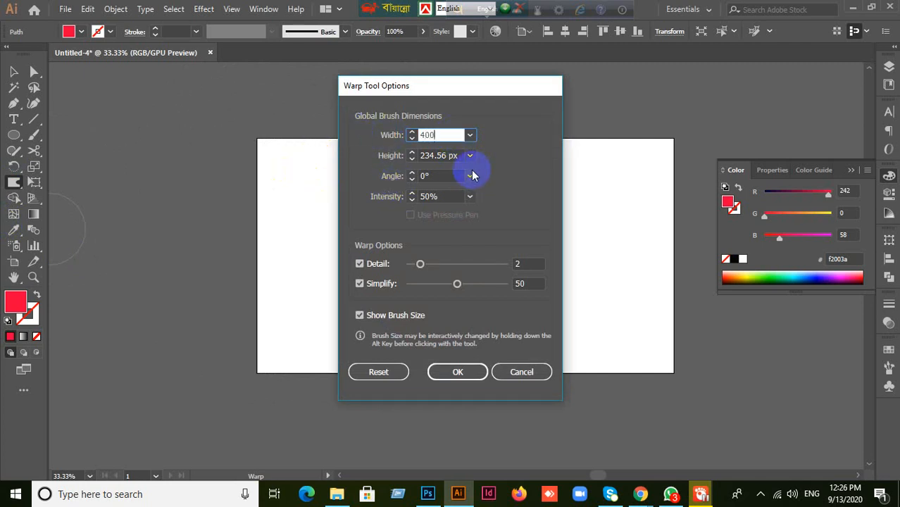
pyautogui.click(462, 156)
pyautogui.write('400')
pyautogui.click(457, 370)
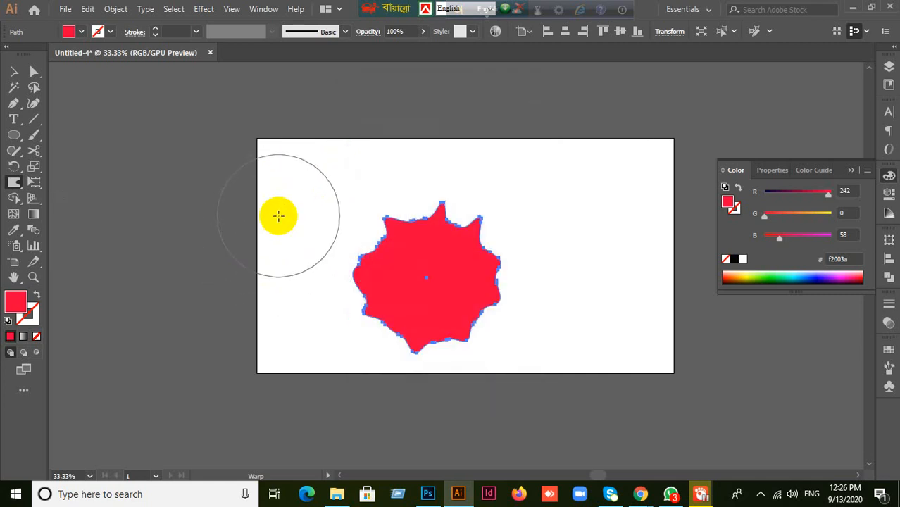
# Shrink the warp brush interactively to a narrow ellipse of about 85 × 253 px and set its angle to 33°
pyautogui.moveTo(351, 175)
pyautogui.mouseDown()
pyautogui.moveTo(297, 229)
pyautogui.moveTo(442, 124)
pyautogui.moveTo(561, 76)
pyautogui.moveTo(324, 250)
pyautogui.mouseUp()
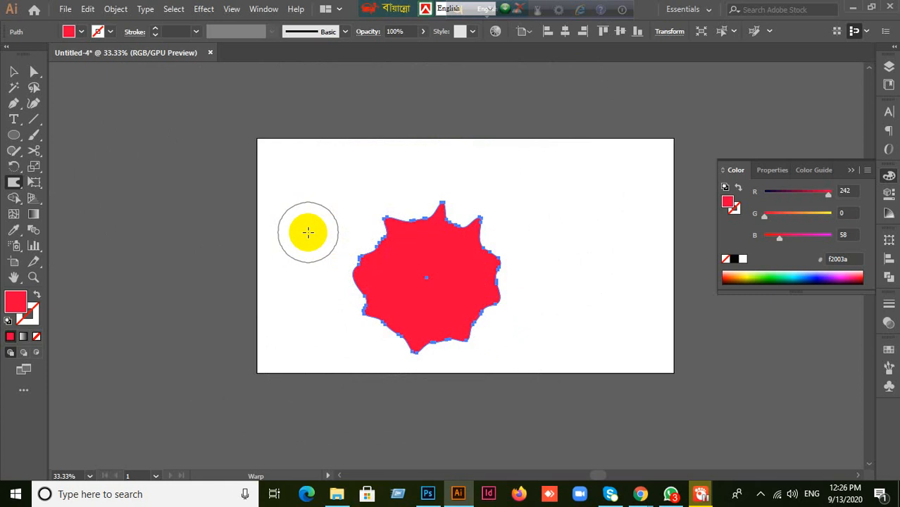
pyautogui.moveTo(307, 232)
pyautogui.mouseDown()
pyautogui.moveTo(327, 211)
pyautogui.moveTo(293, 235)
pyautogui.moveTo(338, 229)
pyautogui.moveTo(306, 237)
pyautogui.moveTo(307, 252)
pyautogui.moveTo(302, 203)
pyautogui.moveTo(312, 210)
pyautogui.moveTo(302, 233)
pyautogui.moveTo(315, 213)
pyautogui.moveTo(295, 224)
pyautogui.mouseUp()
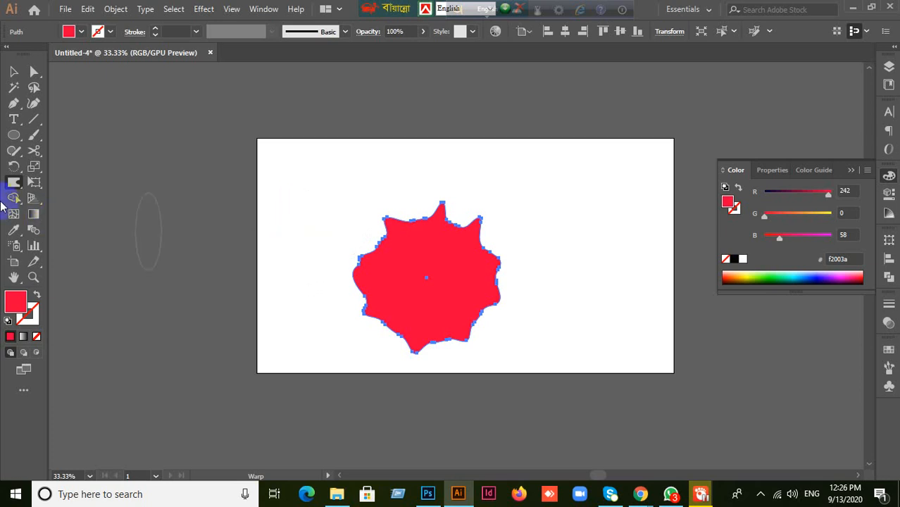
pyautogui.doubleClick(15, 183)
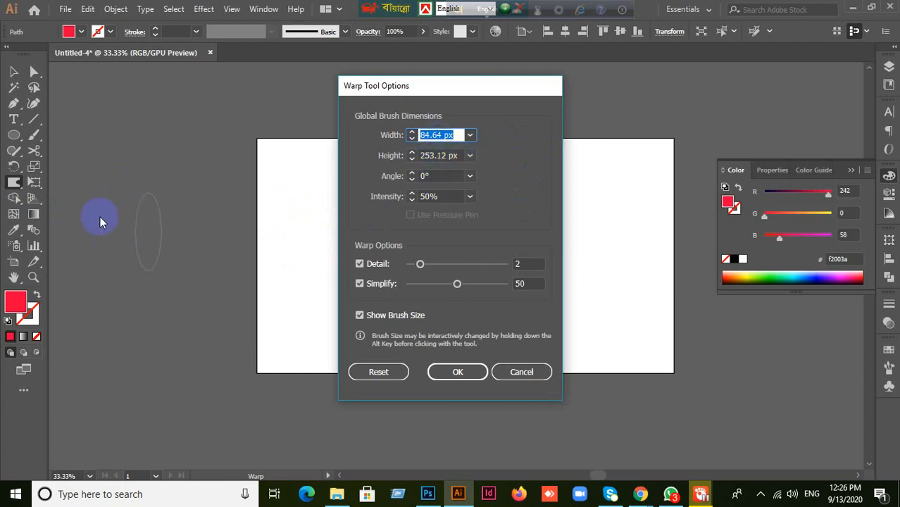
pyautogui.click(432, 177)
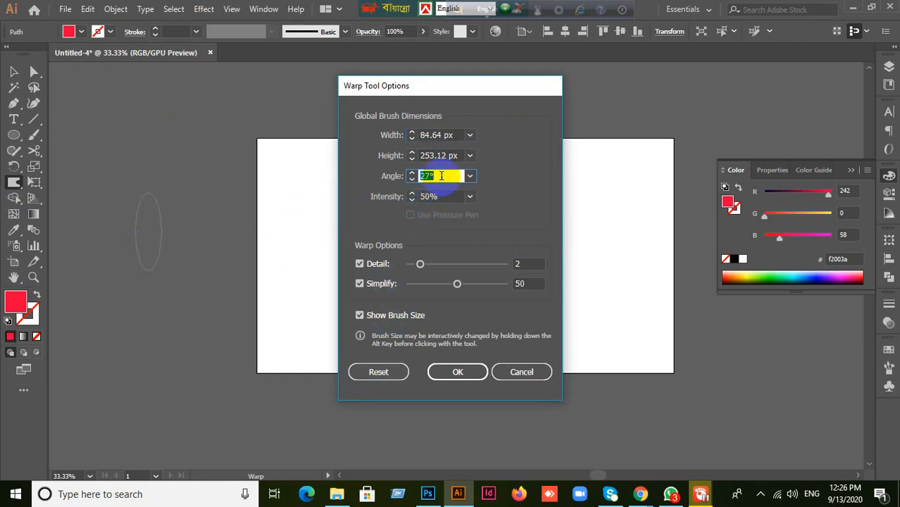
pyautogui.click(457, 371)
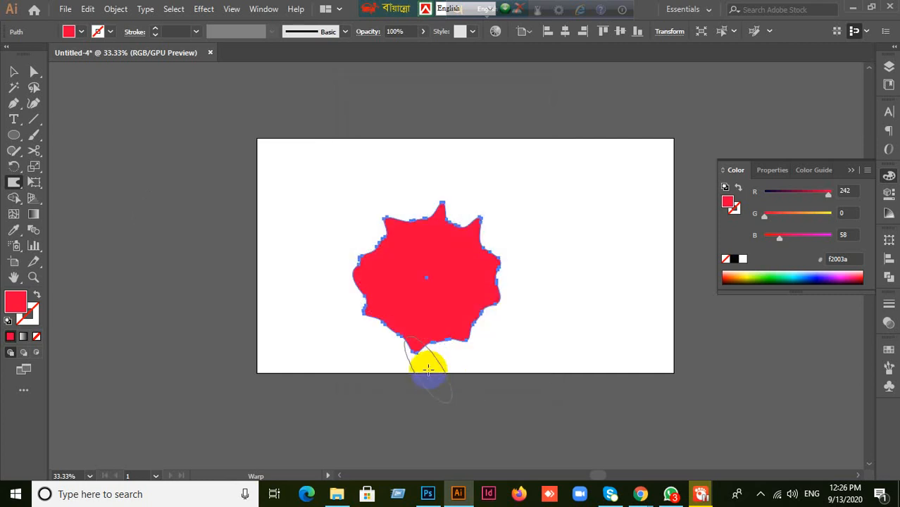
# Pull the red shape's outline outward all around with the angled warp brush, adding extra strokes along its left and lower edges
pyautogui.moveTo(480, 276); pyautogui.dragTo(531, 234)
pyautogui.moveTo(438, 254); pyautogui.dragTo(479, 180)
pyautogui.moveTo(401, 249); pyautogui.dragTo(368, 163)
pyautogui.moveTo(371, 269); pyautogui.dragTo(312, 162)
pyautogui.moveTo(374, 292); pyautogui.dragTo(258, 338)
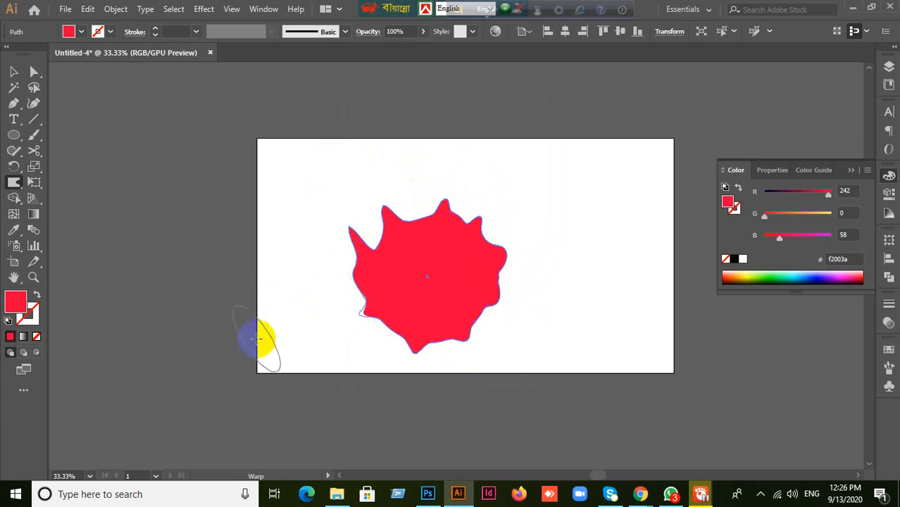
pyautogui.moveTo(390, 301); pyautogui.dragTo(314, 350)
pyautogui.moveTo(422, 323); pyautogui.dragTo(352, 394)
pyautogui.moveTo(463, 319); pyautogui.dragTo(499, 408)
pyautogui.moveTo(489, 309); pyautogui.dragTo(544, 360)
pyautogui.moveTo(491, 276); pyautogui.dragTo(603, 183)
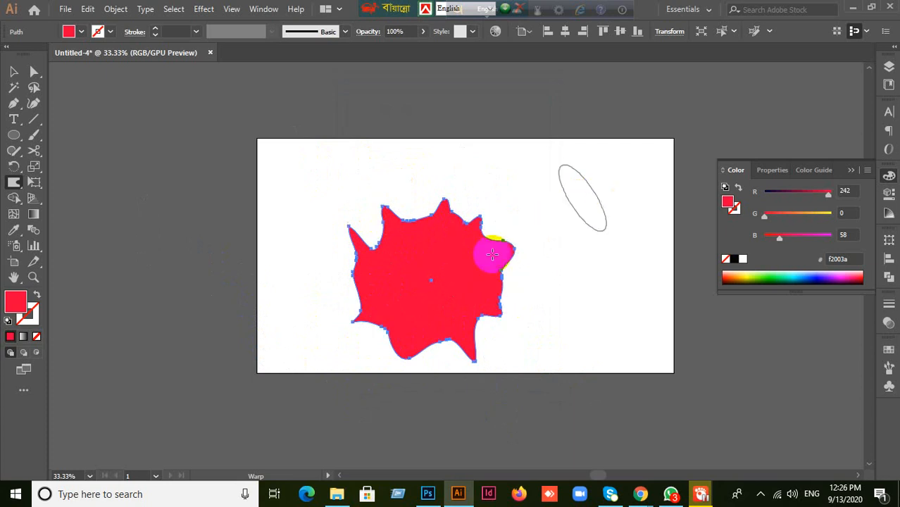
pyautogui.moveTo(408, 307); pyautogui.dragTo(296, 318)
pyautogui.moveTo(372, 284)
pyautogui.mouseDown()
pyautogui.moveTo(353, 281)
pyautogui.moveTo(293, 306)
pyautogui.mouseUp()
pyautogui.moveTo(444, 313); pyautogui.dragTo(256, 389)
pyautogui.moveTo(412, 320); pyautogui.dragTo(263, 415)
pyautogui.moveTo(474, 328); pyautogui.dragTo(295, 411)
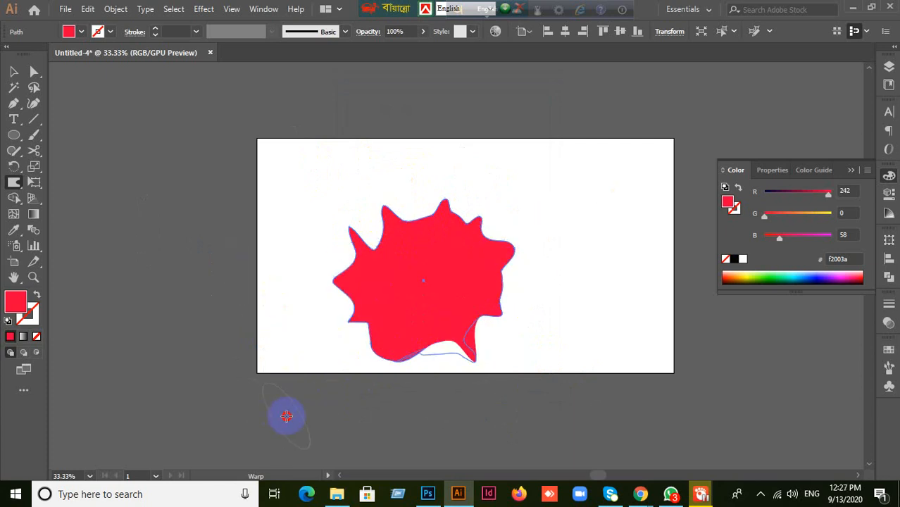
pyautogui.moveTo(452, 331); pyautogui.dragTo(538, 358)
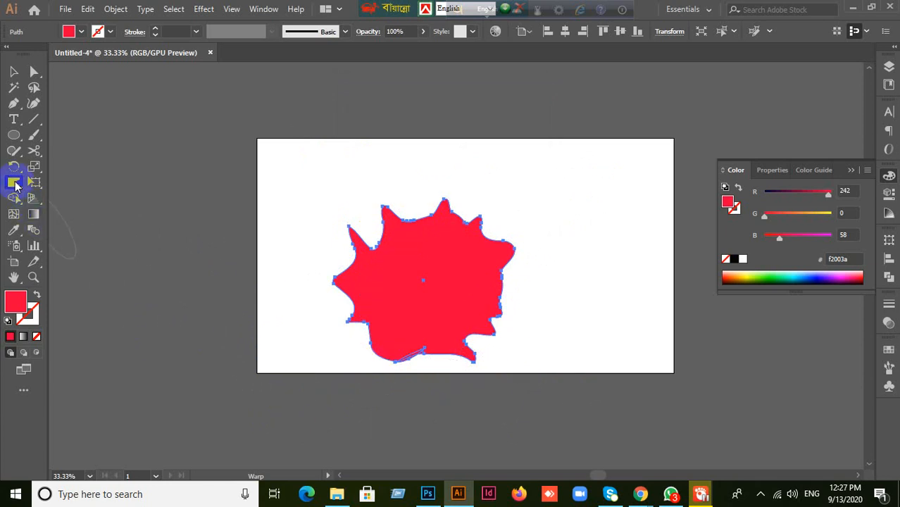
# Reset the Warp Tool Options to their defaults and apply them
pyautogui.doubleClick(14, 182)
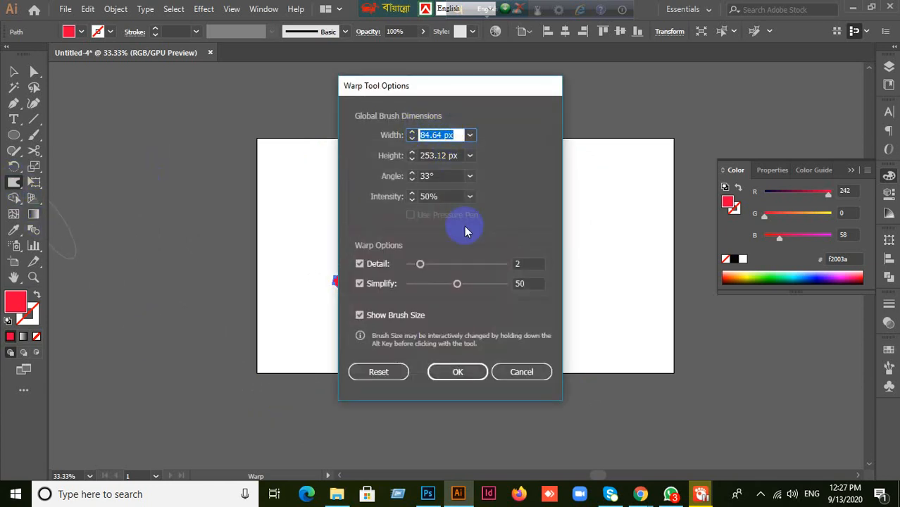
pyautogui.click(376, 373)
pyautogui.click(373, 376)
pyautogui.click(370, 377)
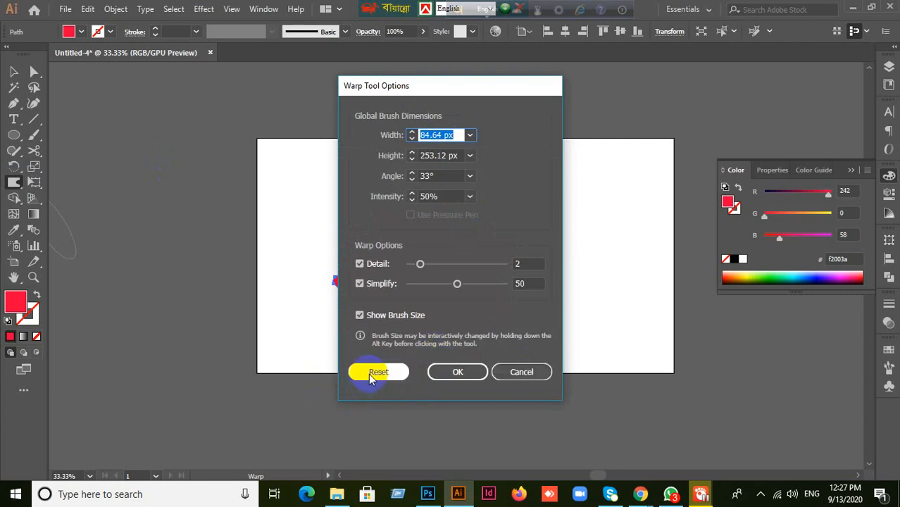
pyautogui.click(371, 376)
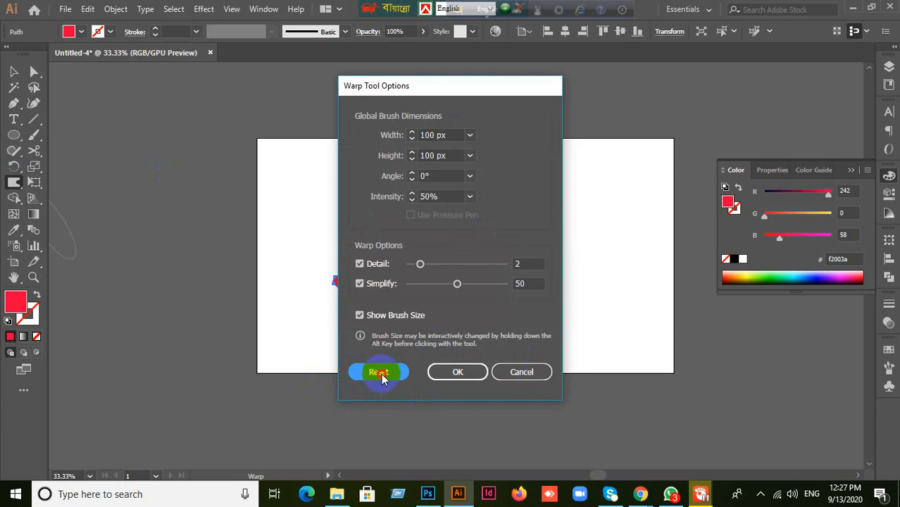
pyautogui.click(459, 371)
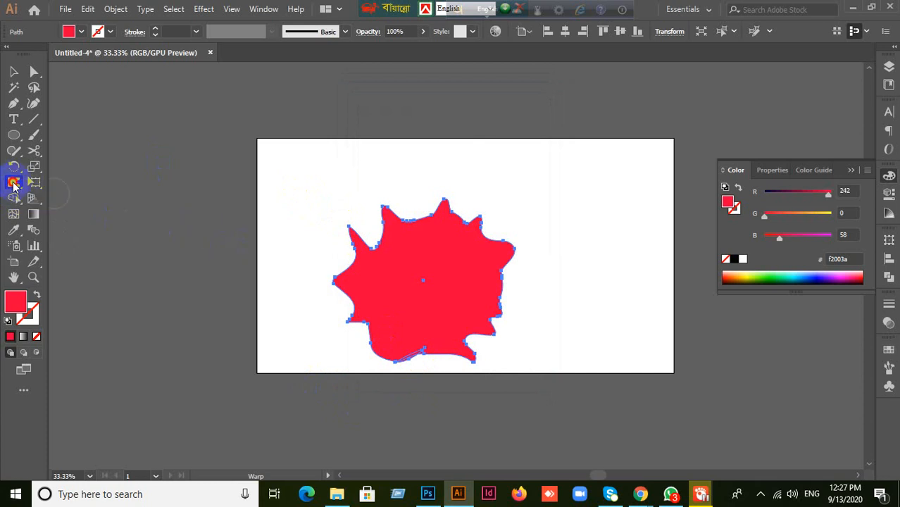
# Set the Warp tool's intensity to 88% and apply it
pyautogui.doubleClick(14, 183)
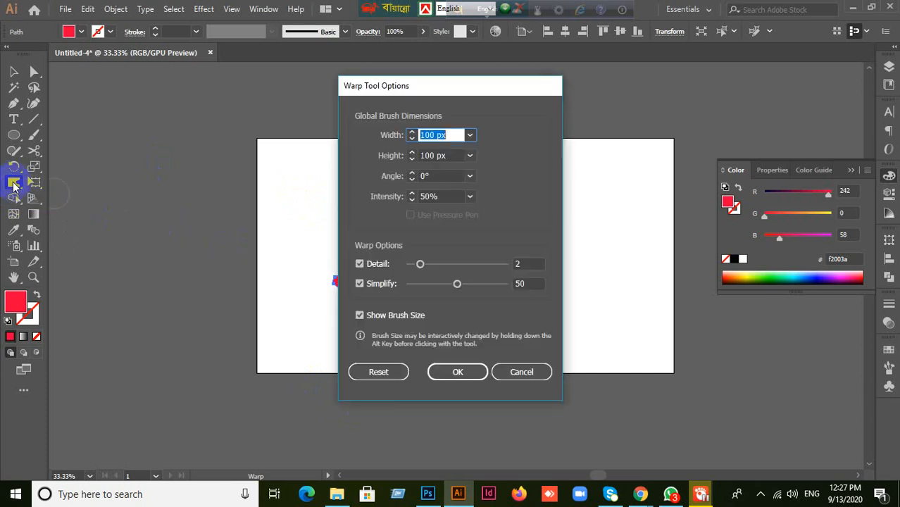
pyautogui.click(523, 370)
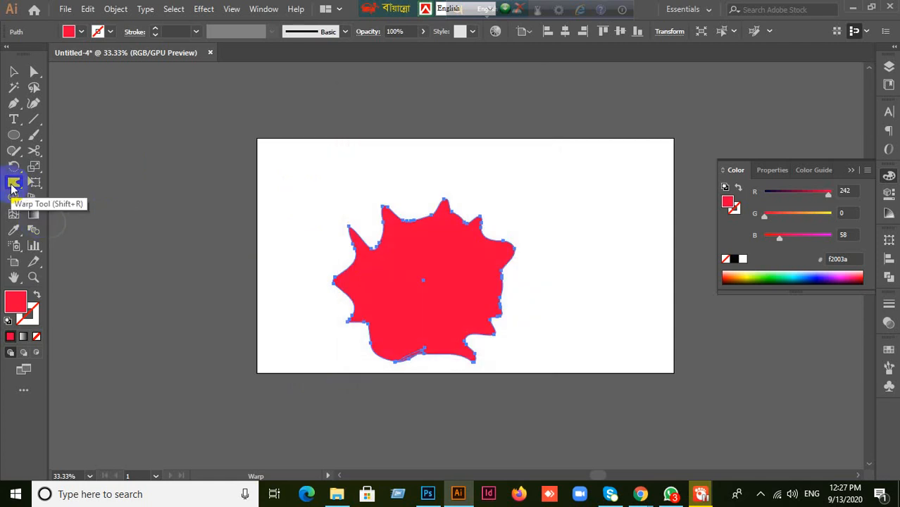
pyautogui.doubleClick(13, 185)
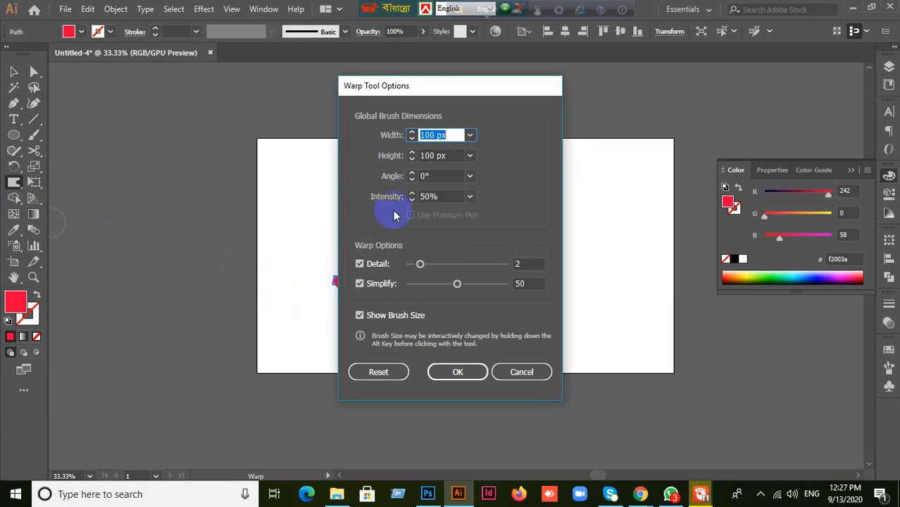
pyautogui.click(447, 196)
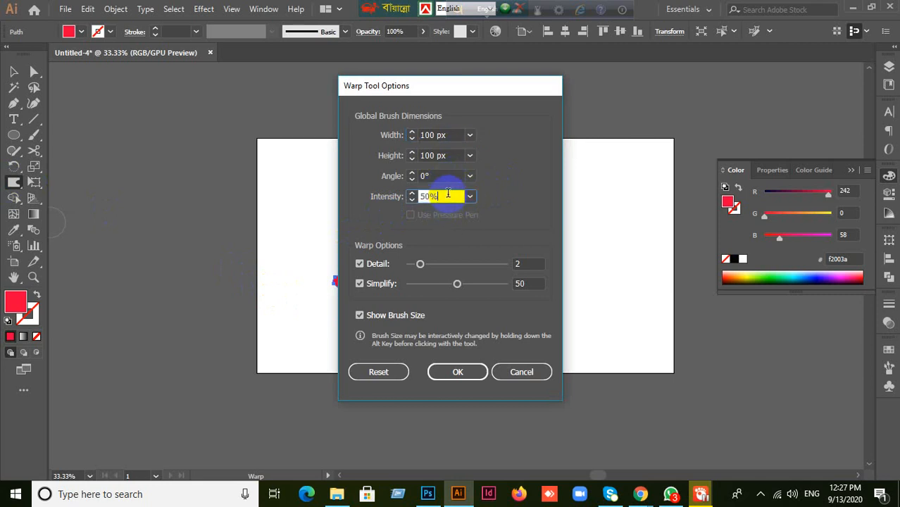
pyautogui.scroll(5, 453, 198)
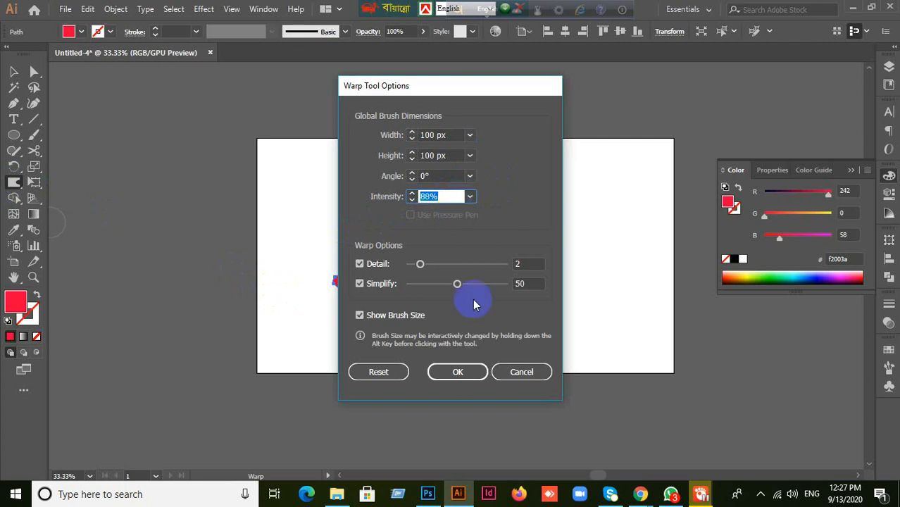
pyautogui.click(458, 371)
# Pull long spikes outward from the red shape's upper, left and right edges with the Warp tool
pyautogui.moveTo(469, 255); pyautogui.dragTo(542, 215)
pyautogui.moveTo(601, 182); pyautogui.dragTo(625, 174)
pyautogui.moveTo(476, 285); pyautogui.dragTo(654, 329)
pyautogui.moveTo(469, 231); pyautogui.dragTo(476, 154)
pyautogui.moveTo(418, 259); pyautogui.dragTo(402, 136)
pyautogui.moveTo(386, 278); pyautogui.dragTo(251, 203)
pyautogui.moveTo(368, 295)
pyautogui.mouseDown()
pyautogui.moveTo(203, 341)
pyautogui.moveTo(218, 356)
pyautogui.mouseUp()
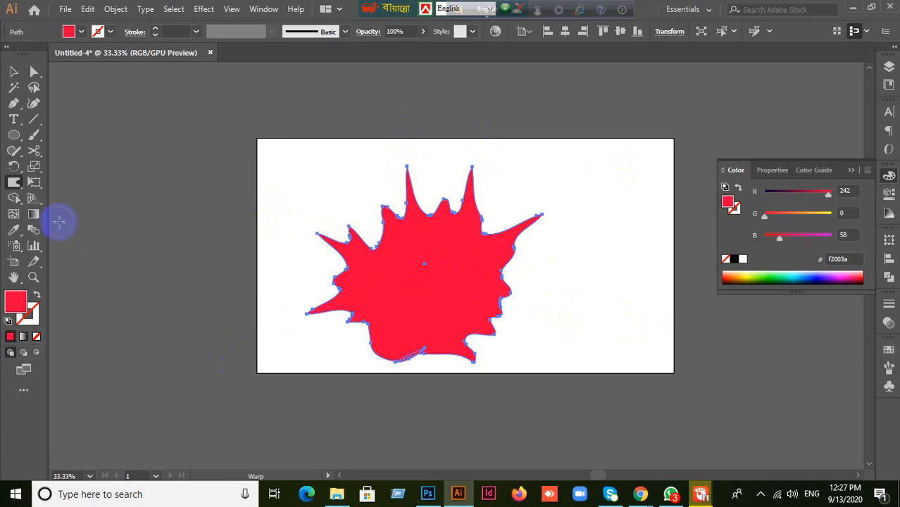
# Set the warp intensity back to 50%, reset the Warp Tool Options to their defaults and apply them
pyautogui.doubleClick(13, 182)
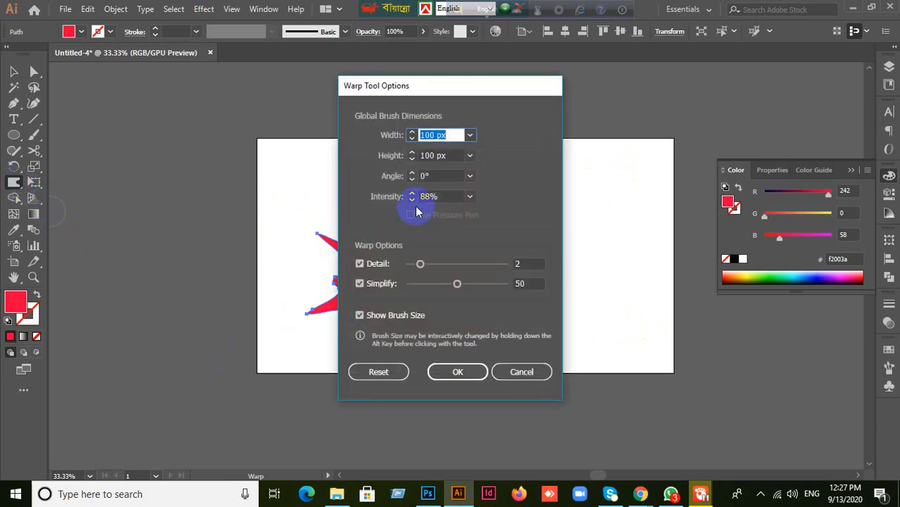
pyautogui.doubleClick(430, 197)
pyautogui.write('50')
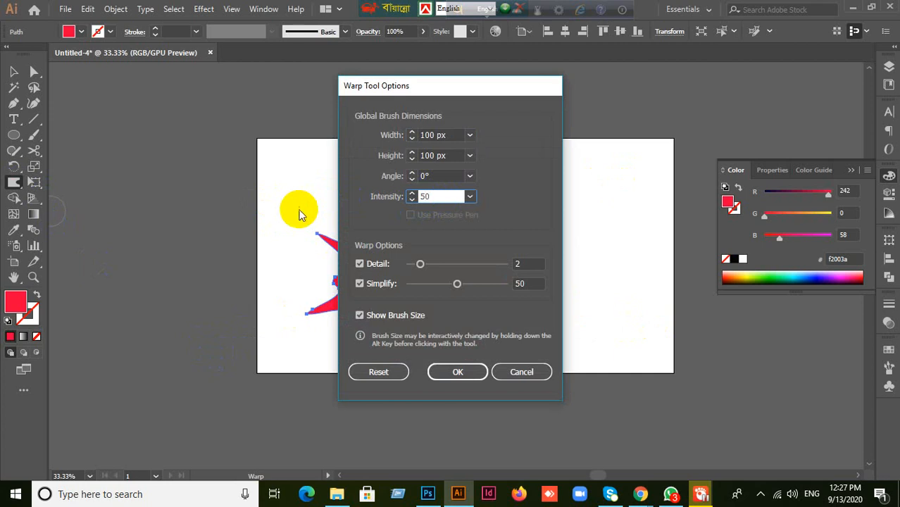
pyautogui.click(523, 263)
pyautogui.click(530, 283)
pyautogui.click(529, 264)
pyautogui.click(531, 282)
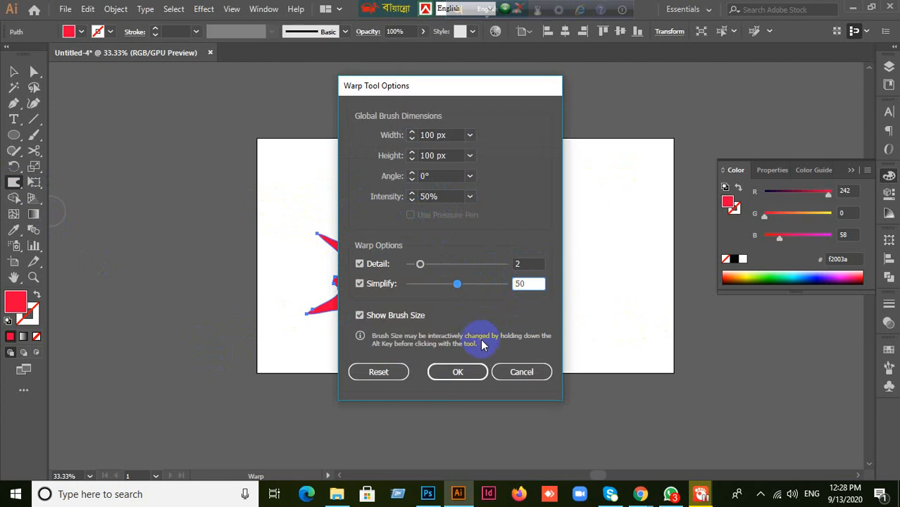
pyautogui.click(373, 372)
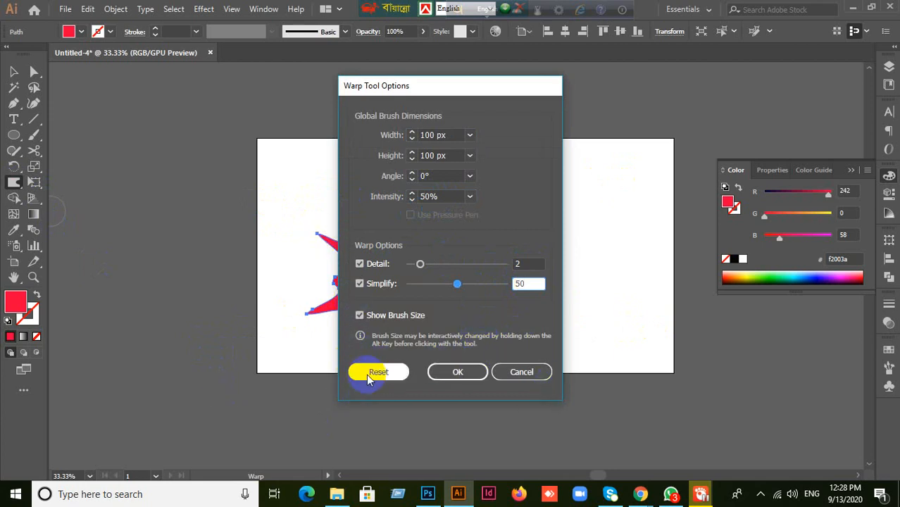
pyautogui.click(472, 373)
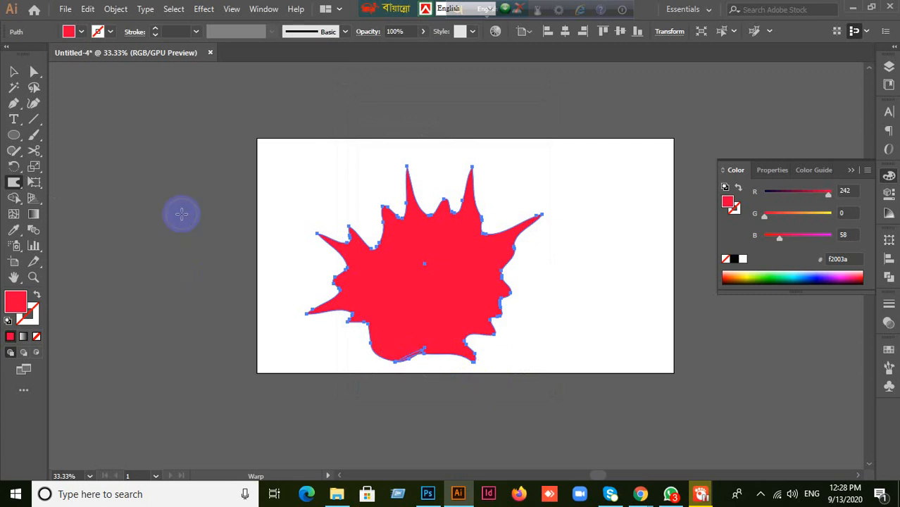
# Select the warped red shape and delete it from the artboard
pyautogui.click(14, 71)
pyautogui.click(154, 192)
pyautogui.click(453, 292)
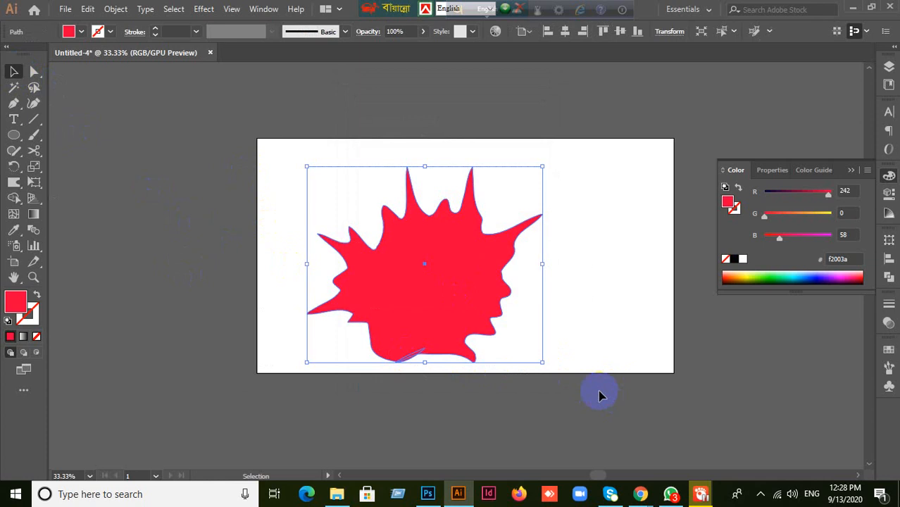
pyautogui.press('Delete')
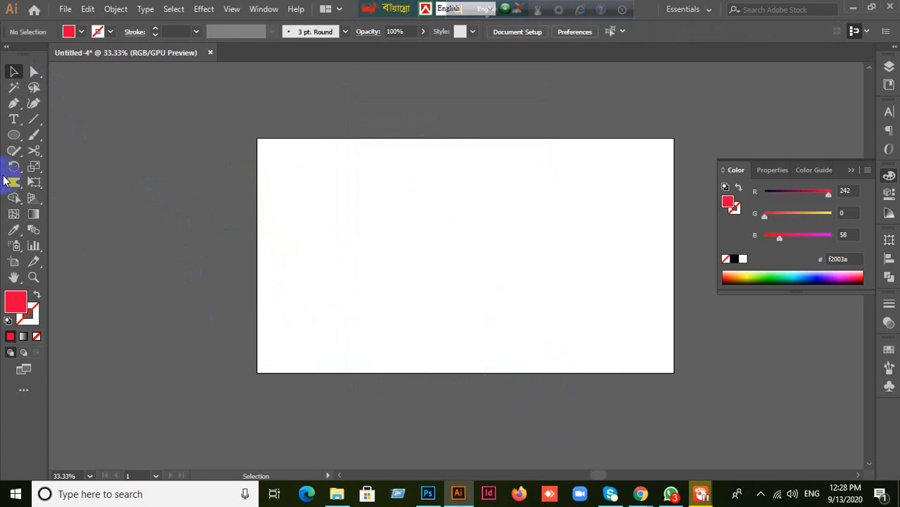
# Draw a red rectangle in the middle of the artboard with the Rectangle tool
pyautogui.moveTo(13, 182); pyautogui.dragTo(86, 219)
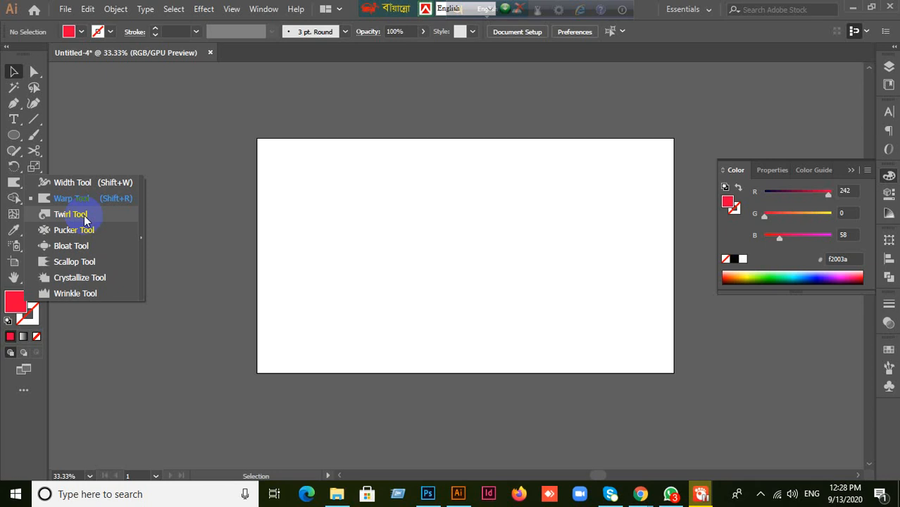
pyautogui.click(232, 127)
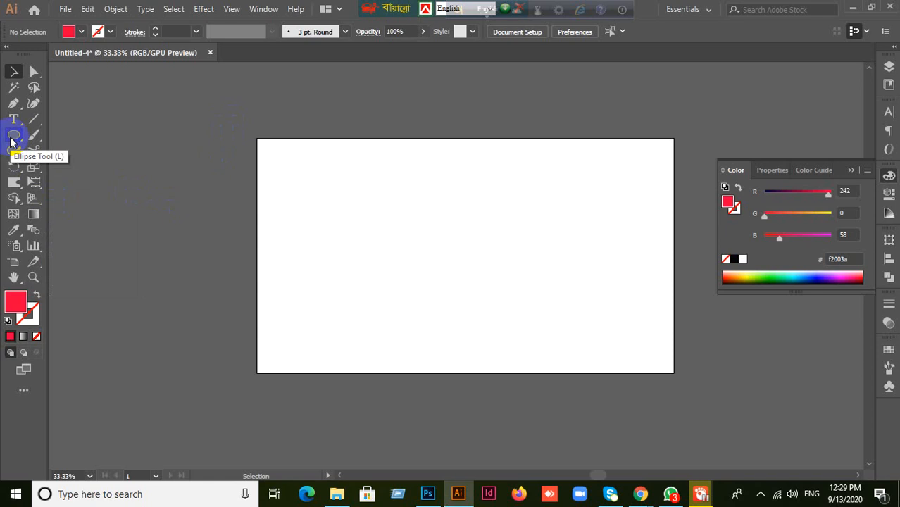
pyautogui.moveTo(10, 140); pyautogui.dragTo(44, 135)
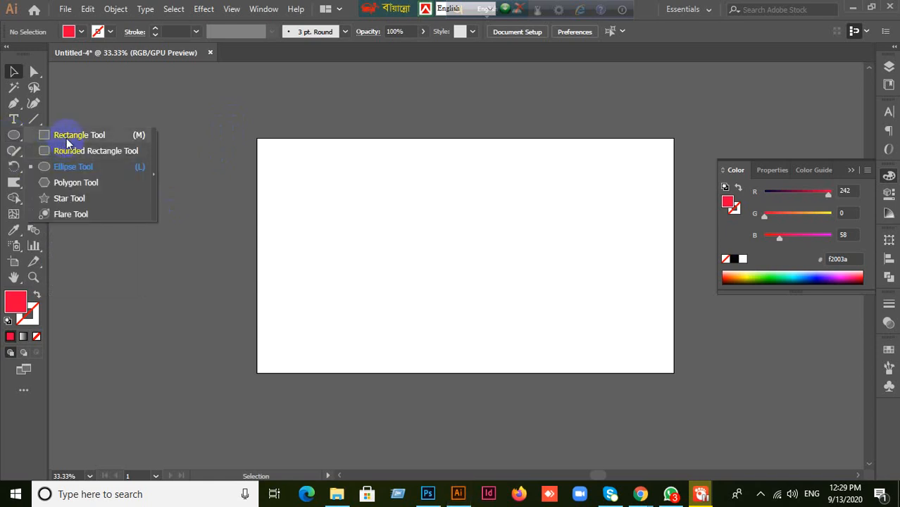
pyautogui.moveTo(350, 199); pyautogui.dragTo(533, 317)
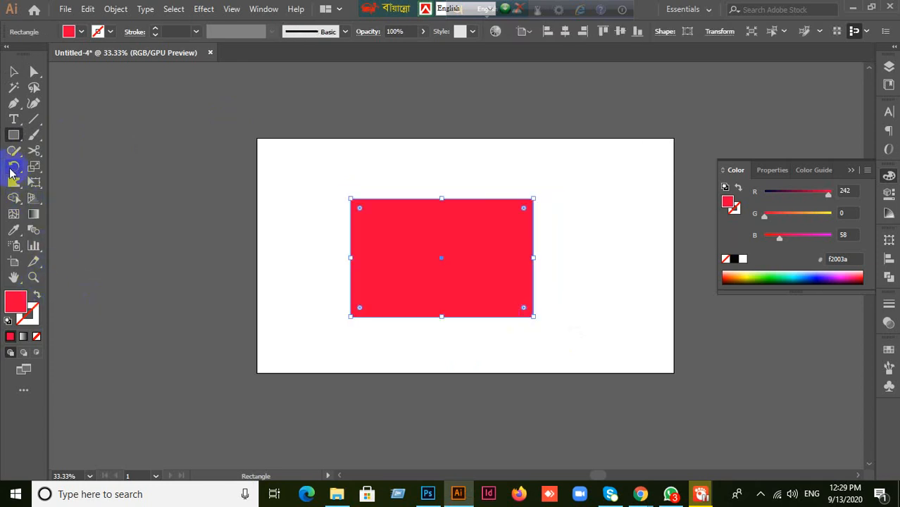
# Activate the Twirl tool, resize its brush interactively to about 195 px and check the Twirl Tool Options without changing them
pyautogui.moveTo(11, 182); pyautogui.dragTo(67, 211)
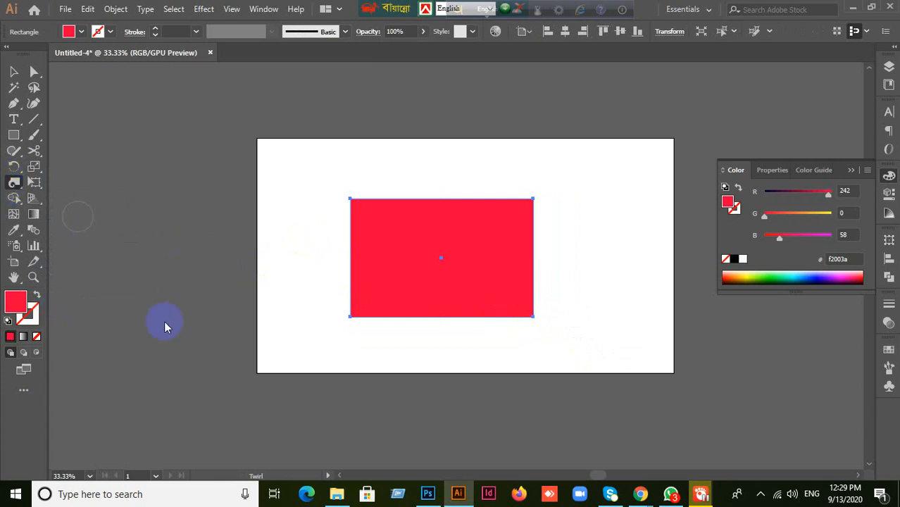
pyautogui.click(14, 71)
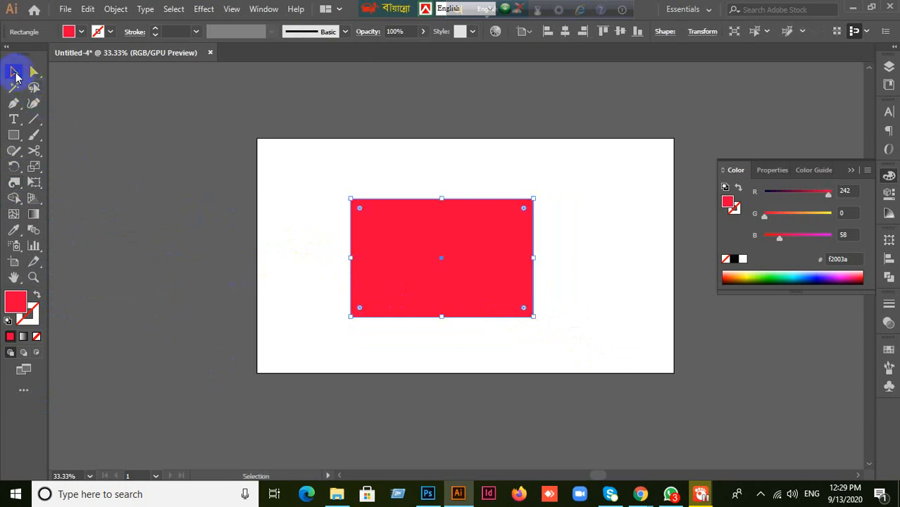
pyautogui.moveTo(14, 182); pyautogui.dragTo(31, 211)
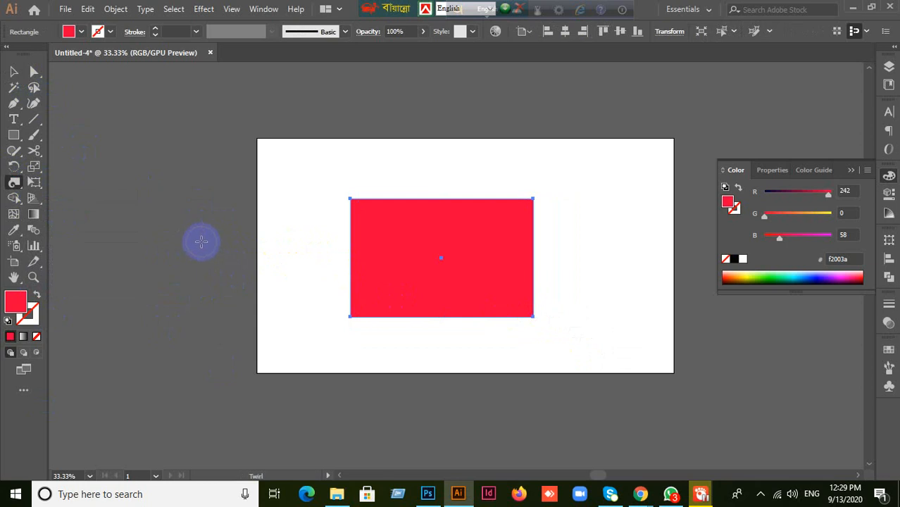
pyautogui.moveTo(220, 247)
pyautogui.mouseDown()
pyautogui.moveTo(382, 179)
pyautogui.moveTo(231, 266)
pyautogui.moveTo(285, 223)
pyautogui.moveTo(232, 255)
pyautogui.mouseUp()
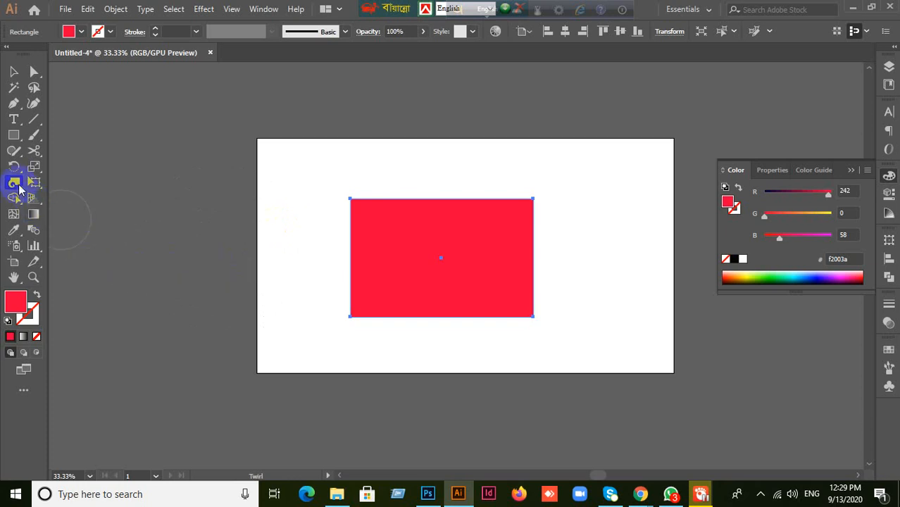
pyautogui.doubleClick(14, 182)
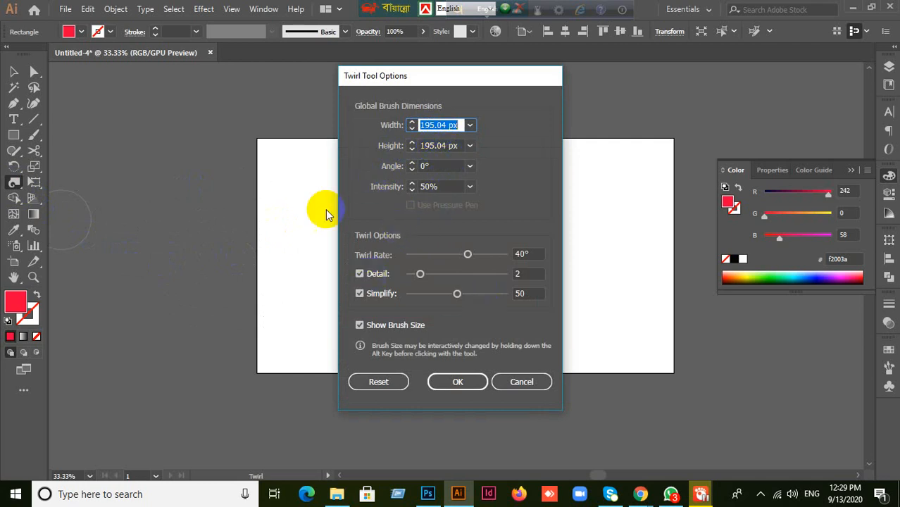
pyautogui.click(533, 383)
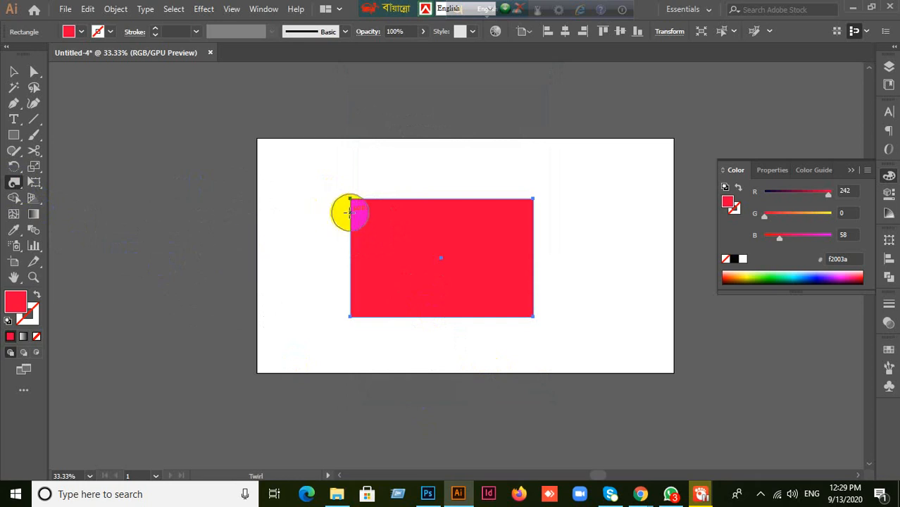
# Twirl each of the red rectangle's four corners into a spiral using a brush about 122 px wide
pyautogui.moveTo(352, 201); pyautogui.dragTo(353, 202)
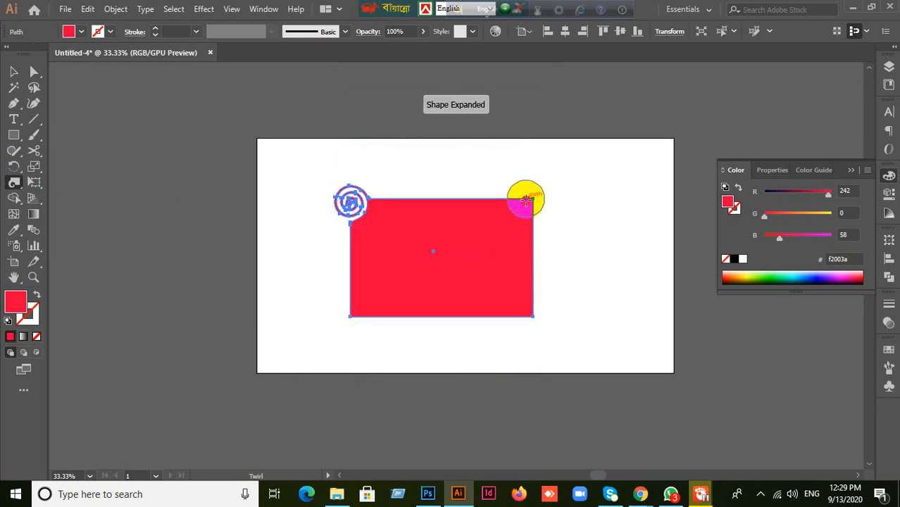
pyautogui.moveTo(525, 200); pyautogui.dragTo(525, 201)
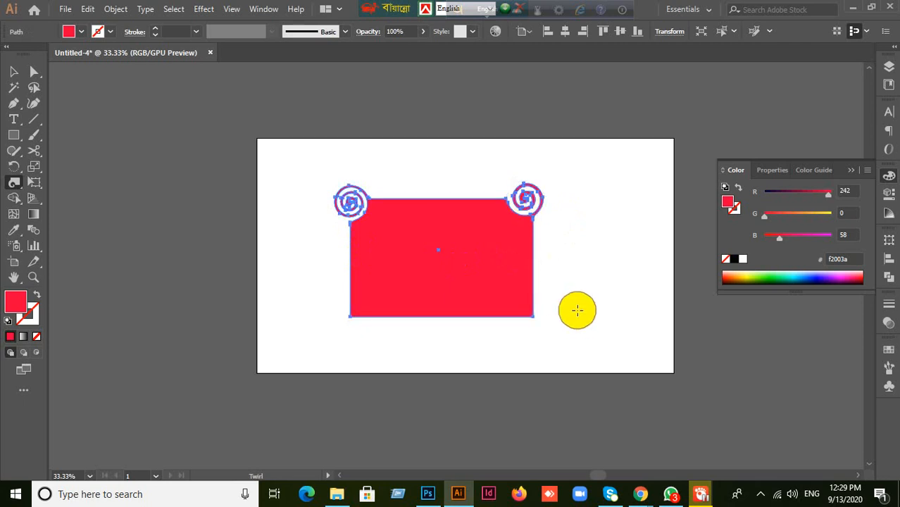
pyautogui.moveTo(348, 310); pyautogui.dragTo(351, 310)
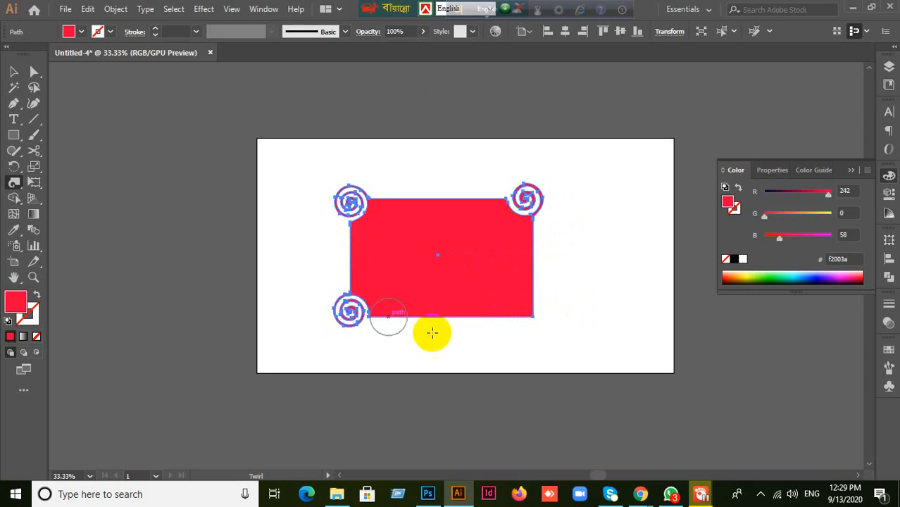
pyautogui.moveTo(528, 310); pyautogui.dragTo(529, 311)
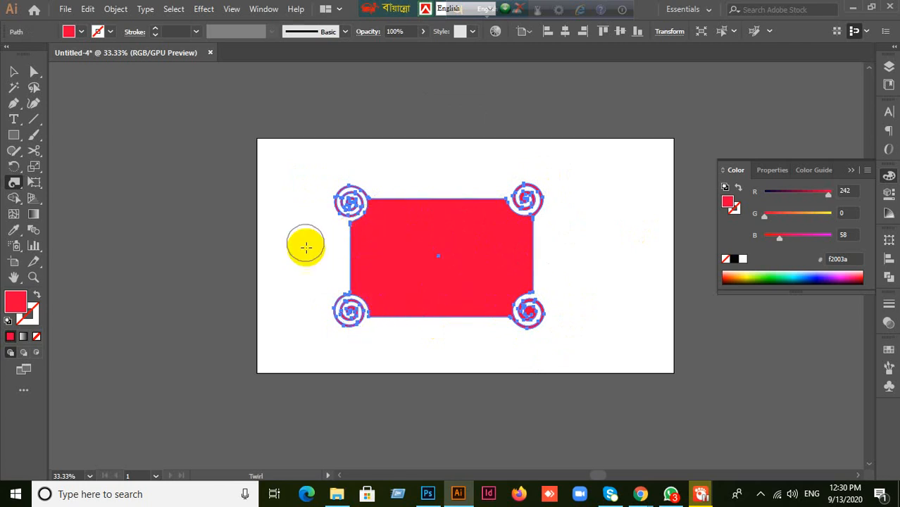
pyautogui.moveTo(390, 286); pyautogui.dragTo(389, 286)
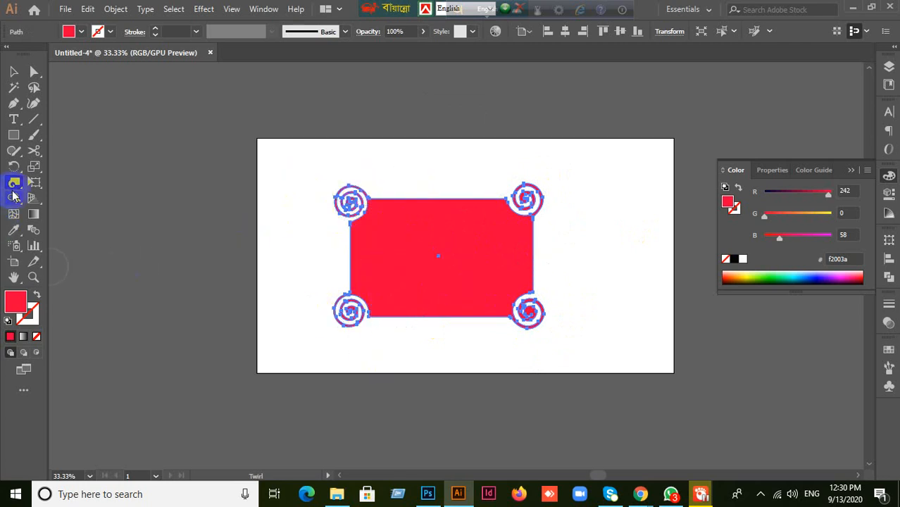
# Reverse the twirl direction by setting the Twirl Rate to -40° and apply it
pyautogui.doubleClick(13, 185)
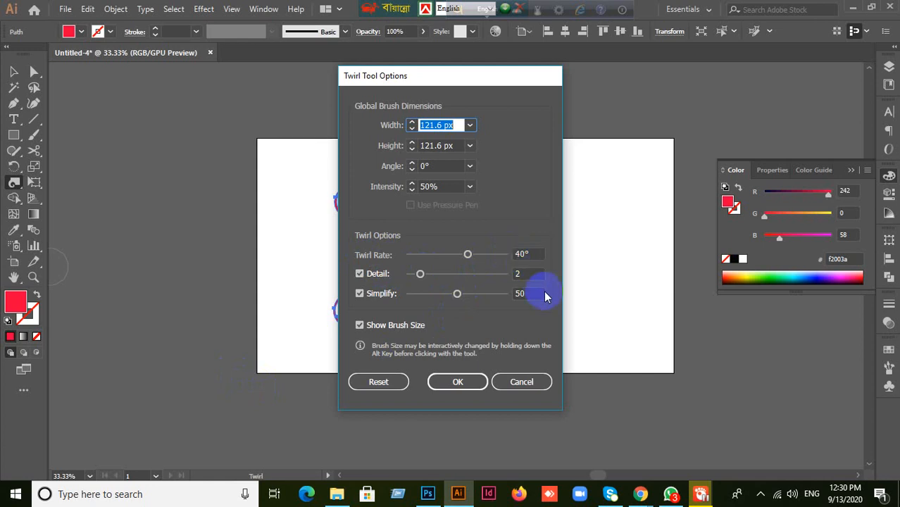
pyautogui.click(519, 254)
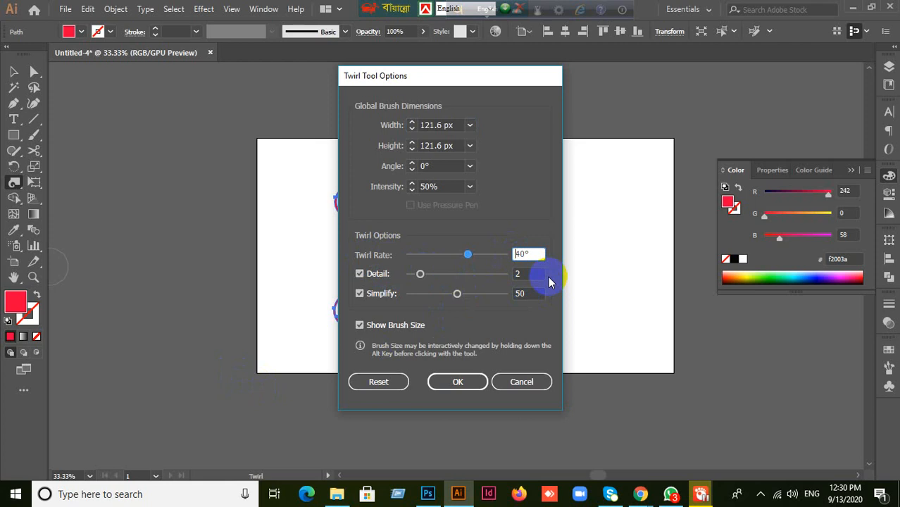
pyautogui.write('-')
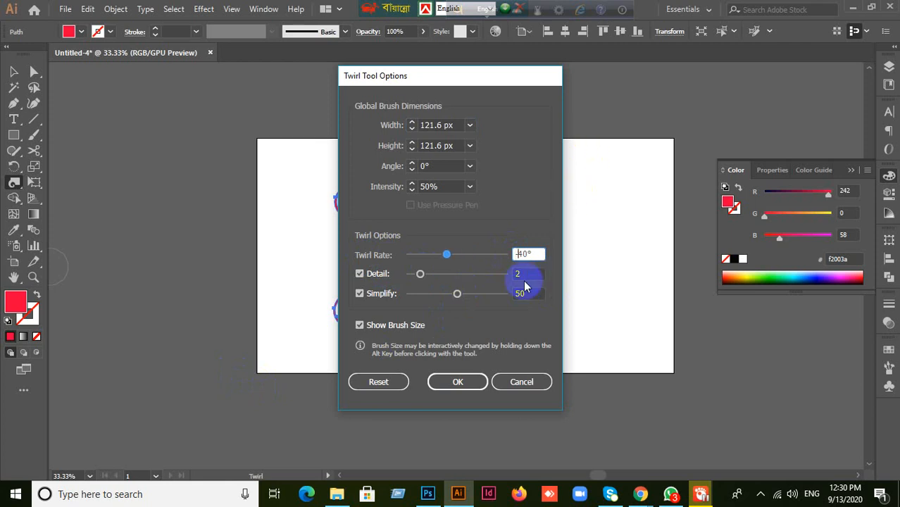
pyautogui.click(457, 382)
# Twirl the midpoint of each of the red rectangle's four edges into a spiral
pyautogui.moveTo(431, 193); pyautogui.dragTo(434, 199)
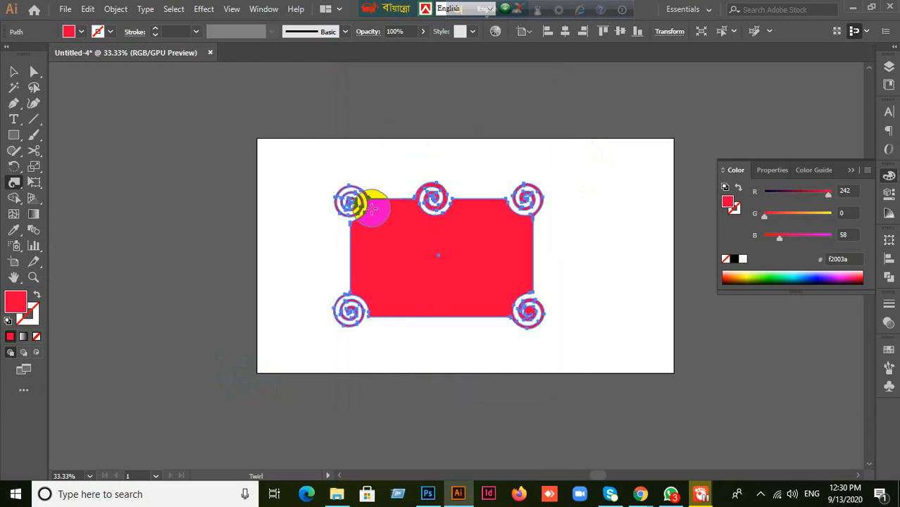
pyautogui.moveTo(438, 315); pyautogui.dragTo(439, 316)
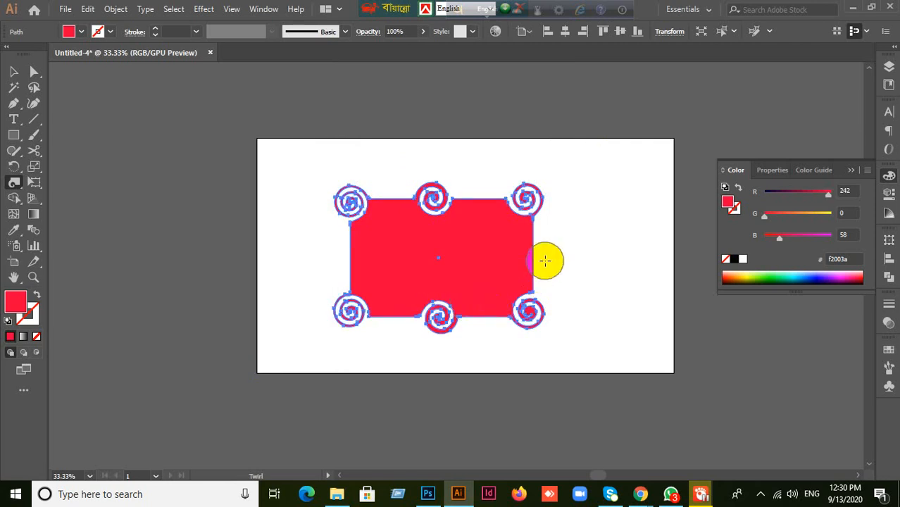
pyautogui.moveTo(536, 252); pyautogui.dragTo(532, 253)
pyautogui.moveTo(355, 257); pyautogui.dragTo(352, 257)
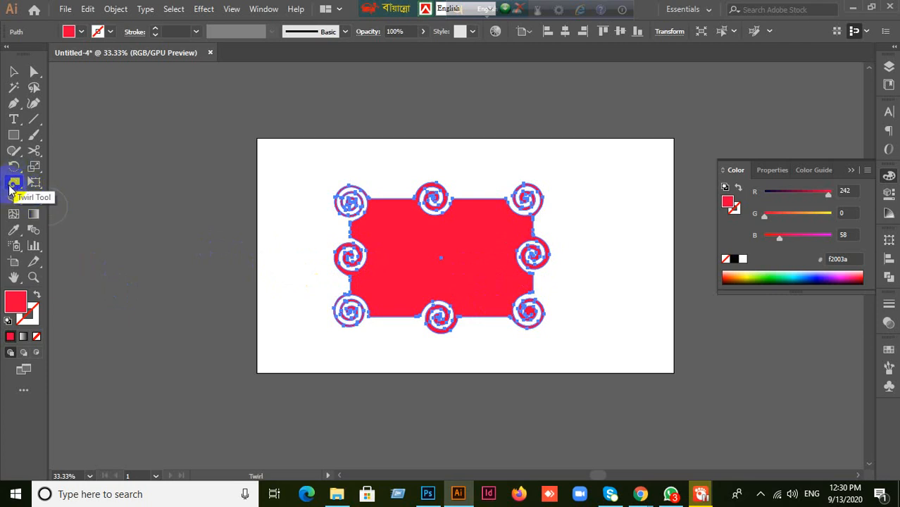
# Set the Twirl Rate to 80° in the Twirl Tool Options and apply it
pyautogui.doubleClick(16, 184)
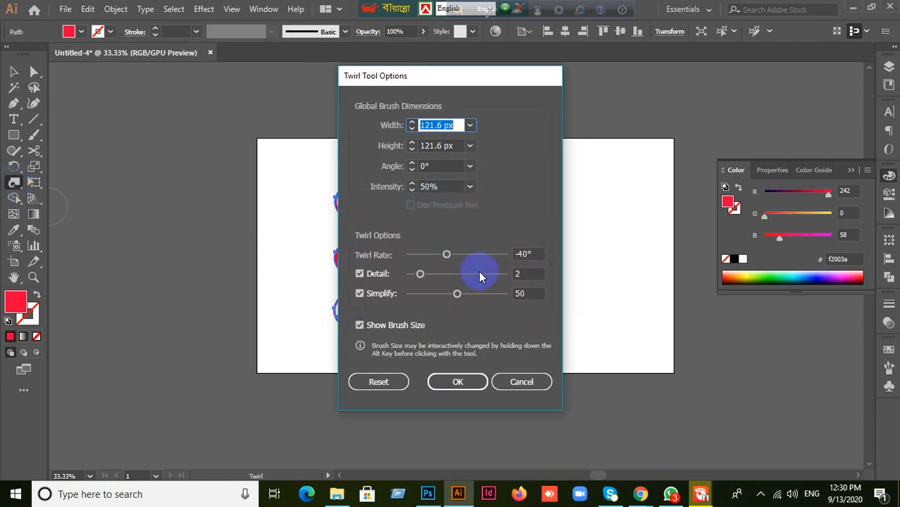
pyautogui.click(538, 251)
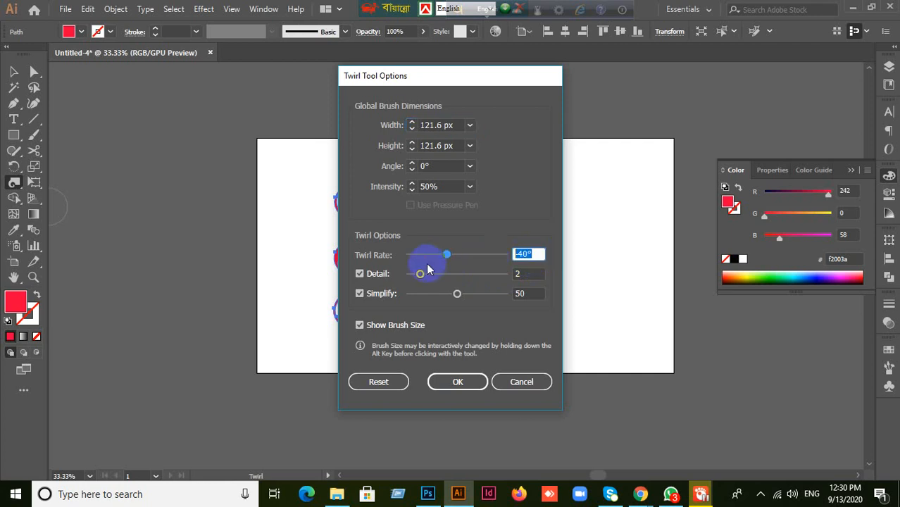
pyautogui.write('80')
pyautogui.click(467, 384)
# Move the twirled rectangle mostly off the artboard's left edge and draw a new red rectangle on the cleared area
pyautogui.click(14, 72)
pyautogui.click(188, 167)
pyautogui.moveTo(463, 275); pyautogui.dragTo(207, 292)
pyautogui.click(430, 237)
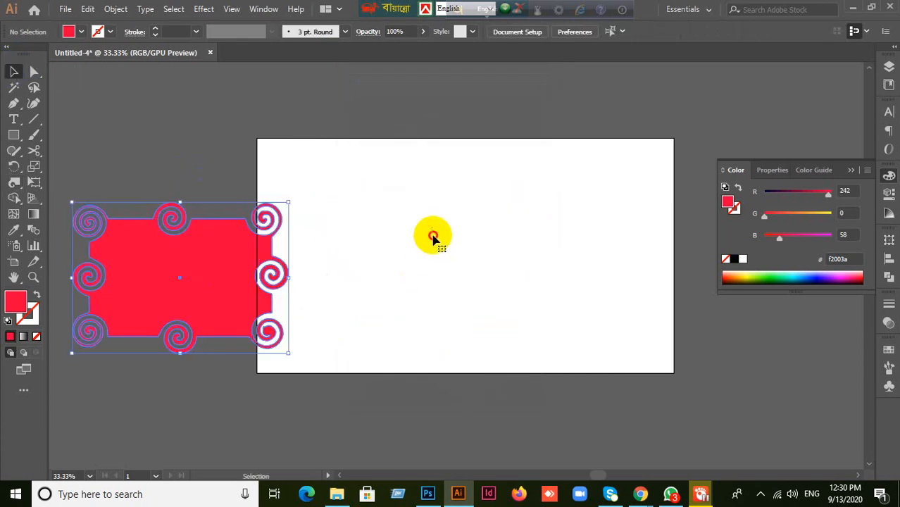
pyautogui.click(14, 135)
pyautogui.moveTo(414, 196)
pyautogui.mouseDown()
pyautogui.moveTo(610, 321)
pyautogui.moveTo(598, 254)
pyautogui.moveTo(634, 319)
pyautogui.mouseUp()
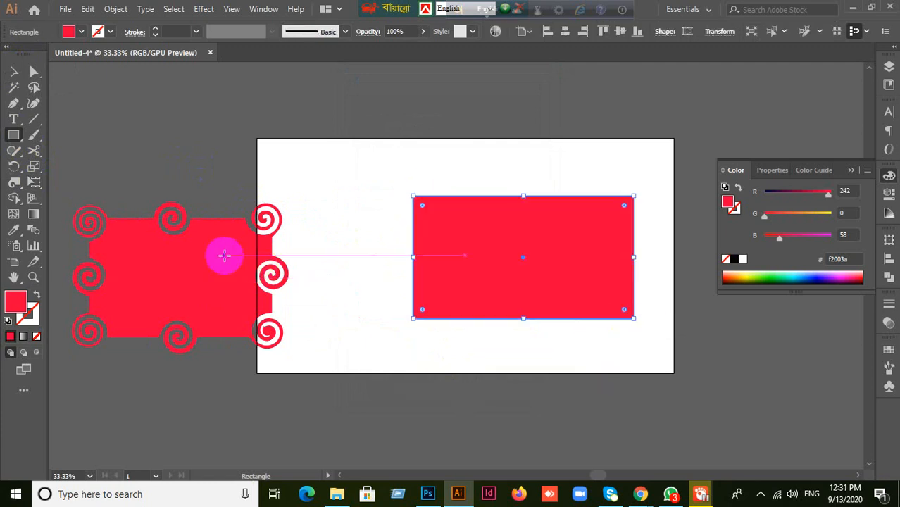
# Twirl the new rectangle's four corners and the midpoint of its top edge with the Twirl tool
pyautogui.moveTo(14, 182)
pyautogui.mouseDown()
pyautogui.moveTo(61, 195)
pyautogui.moveTo(73, 216)
pyautogui.mouseUp()
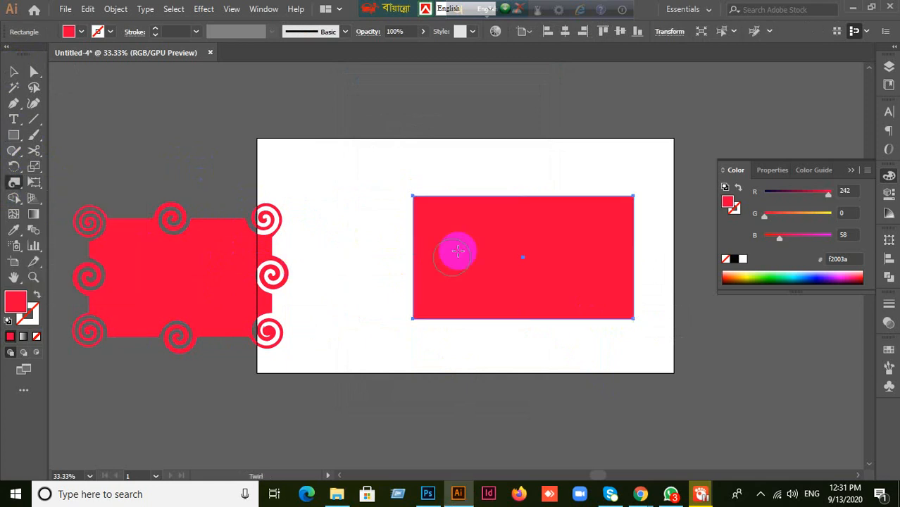
pyautogui.moveTo(417, 197); pyautogui.dragTo(417, 196)
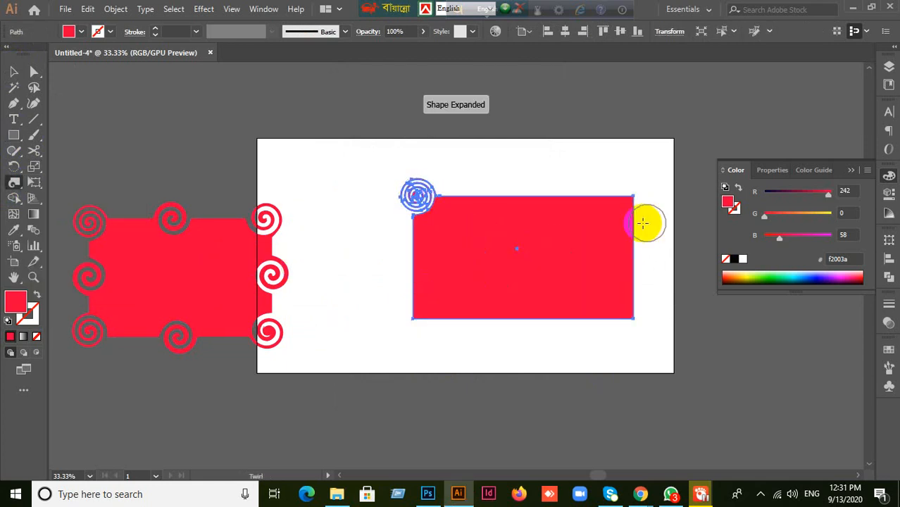
pyautogui.moveTo(628, 201); pyautogui.dragTo(628, 201)
pyautogui.moveTo(418, 315); pyautogui.dragTo(418, 314)
pyautogui.moveTo(625, 310); pyautogui.dragTo(625, 310)
pyautogui.click(570, 355)
pyautogui.moveTo(522, 205); pyautogui.dragTo(522, 206)
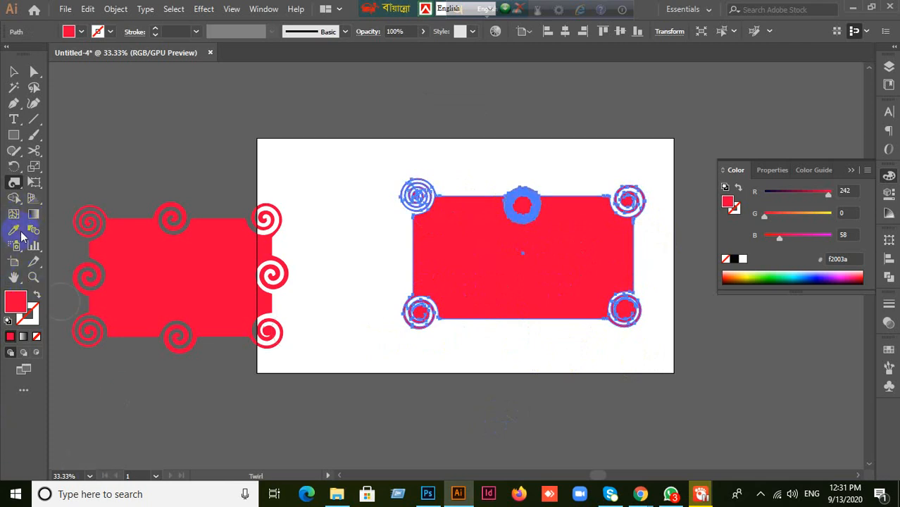
# Reset the Twirl Tool Options to their defaults, then set the brush Intensity to 80% and apply it
pyautogui.doubleClick(15, 181)
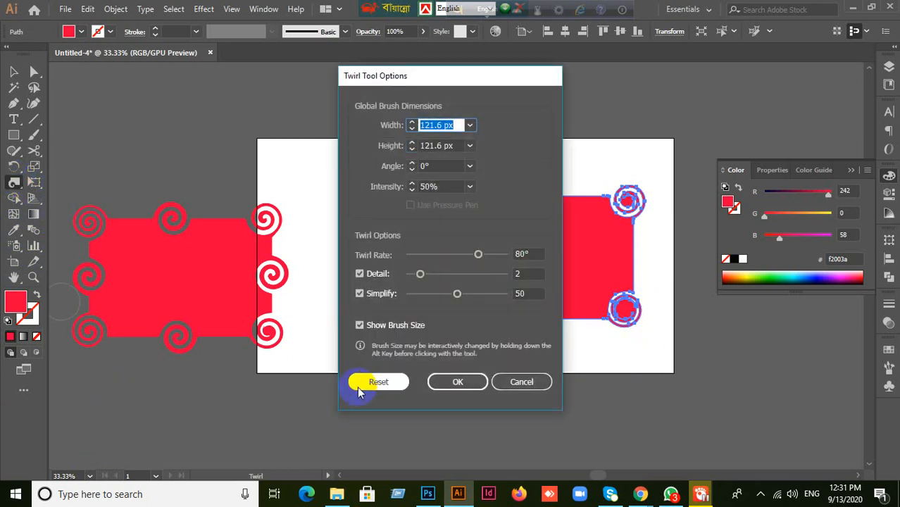
pyautogui.click(386, 381)
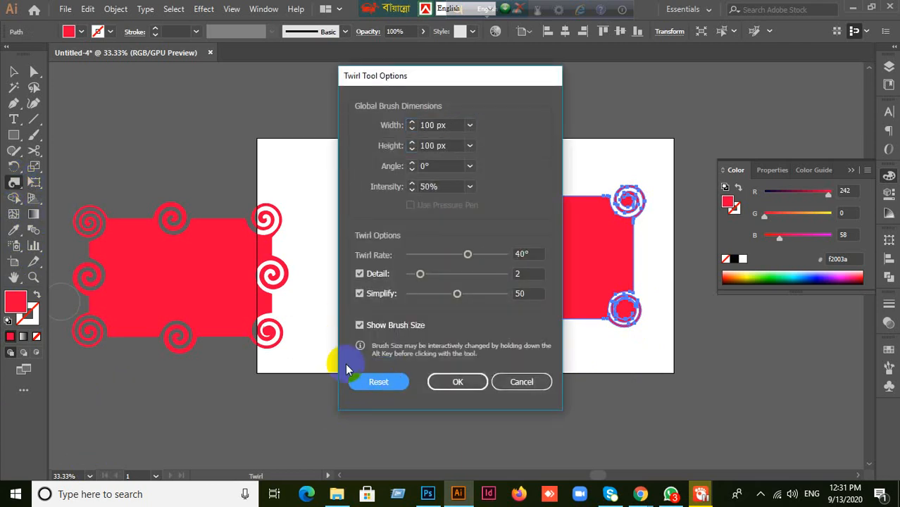
pyautogui.click(444, 186)
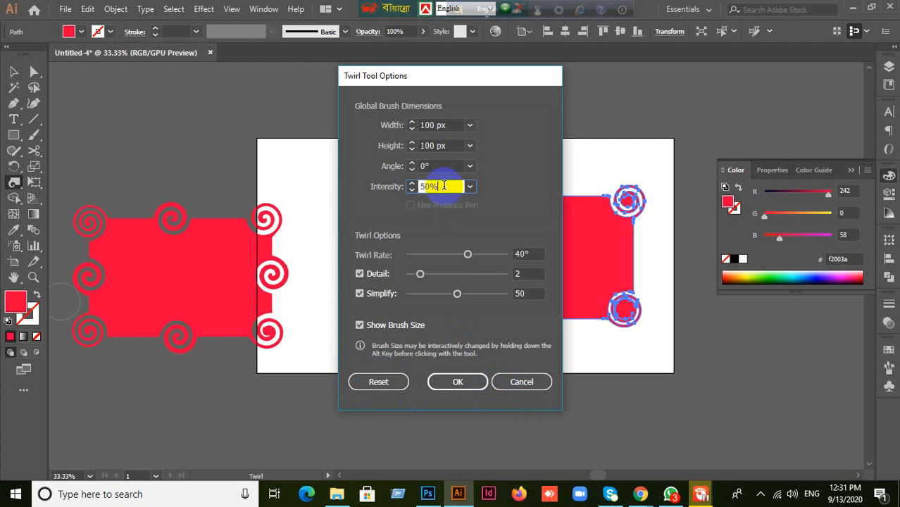
pyautogui.doubleClick(444, 186)
pyautogui.write('80')
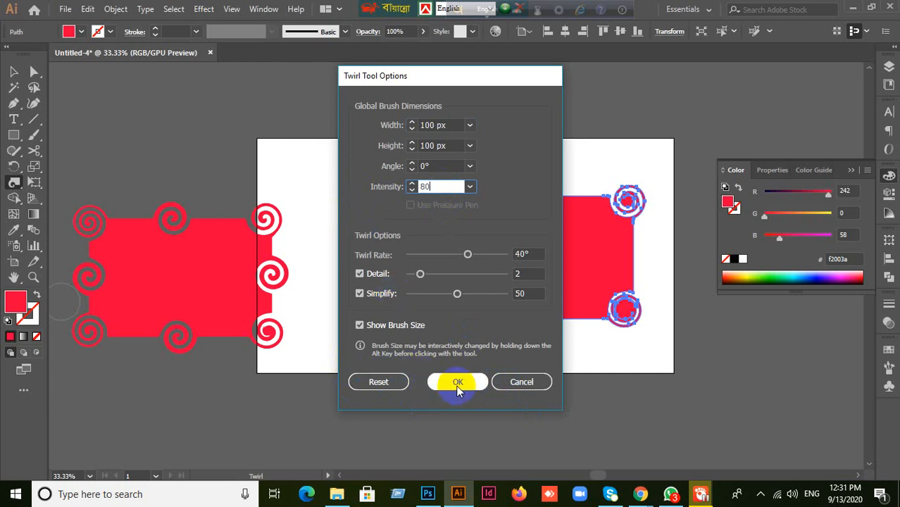
pyautogui.click(458, 382)
# Twirl the midpoints of the new rectangle's bottom and right edges, then deselect it
pyautogui.moveTo(508, 327); pyautogui.dragTo(511, 323)
pyautogui.moveTo(635, 258); pyautogui.dragTo(636, 257)
pyautogui.click(13, 71)
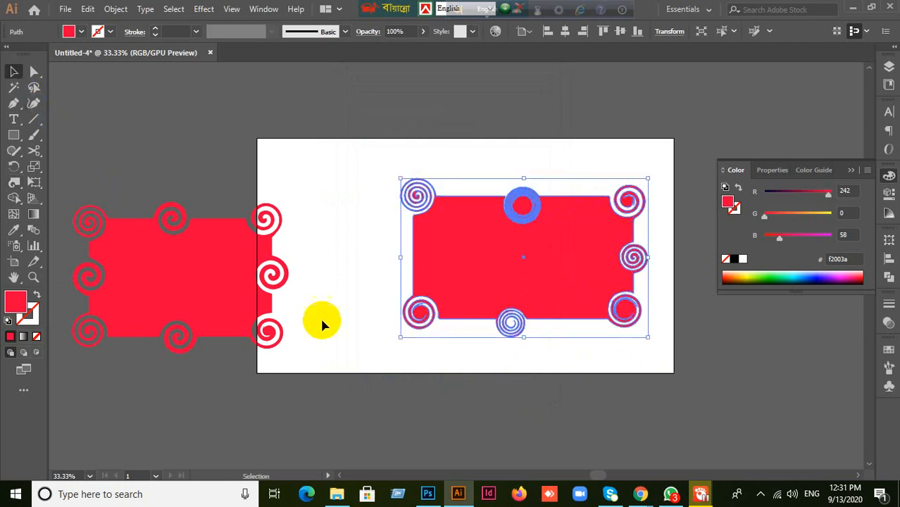
pyautogui.click(519, 422)
pyautogui.scroll(2, 525, 339)
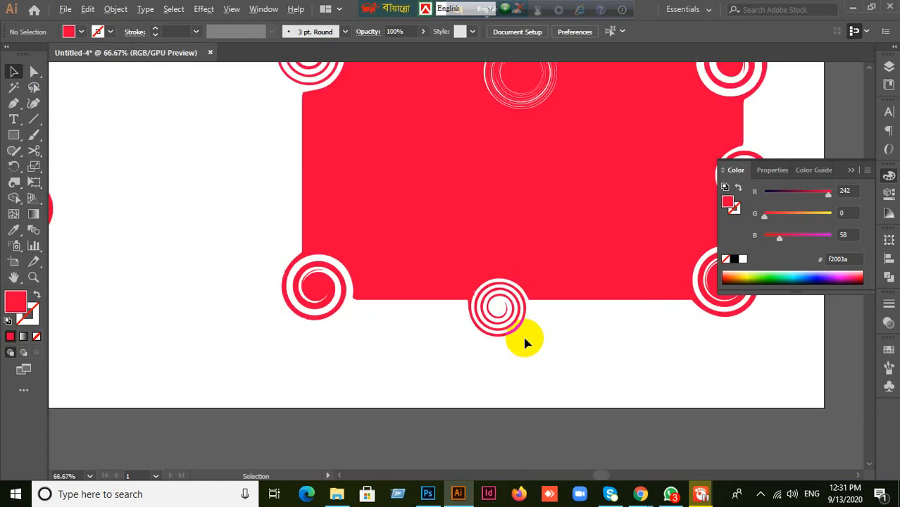
pyautogui.scroll(3, 358, 130)
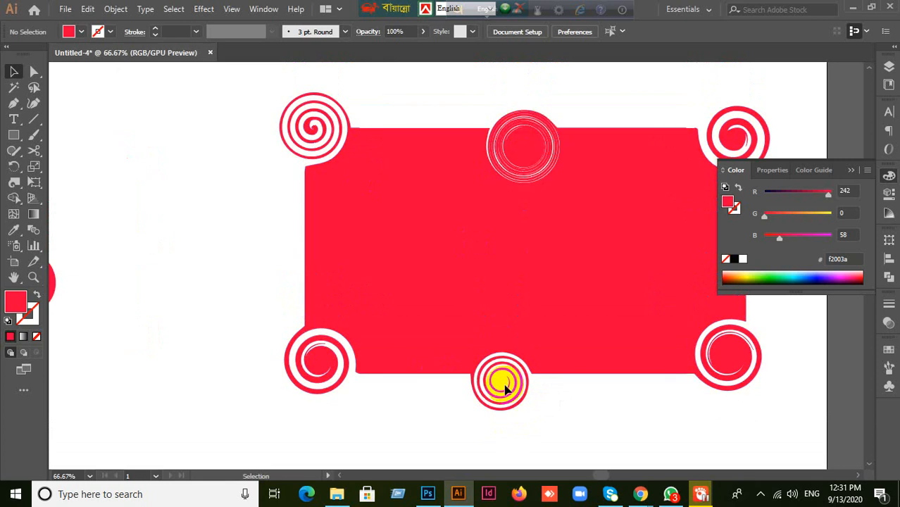
# Compare the spirals on the rectangle's corners and edges and check the Twirl Tool Options without changing them
pyautogui.click(16, 183)
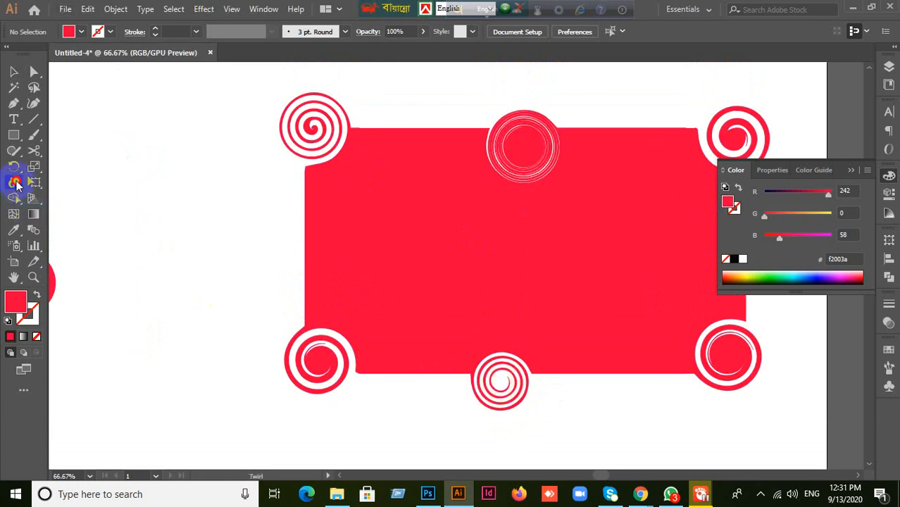
pyautogui.doubleClick(17, 184)
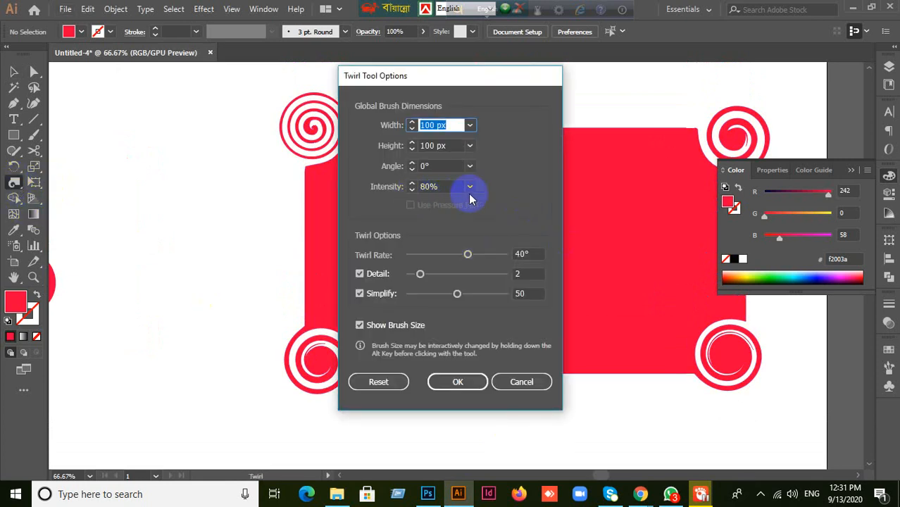
pyautogui.click(520, 385)
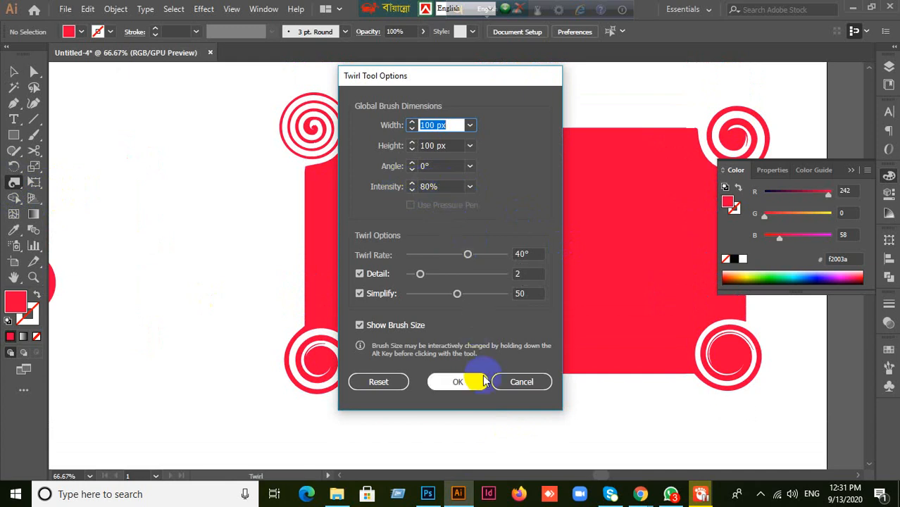
pyautogui.click(519, 385)
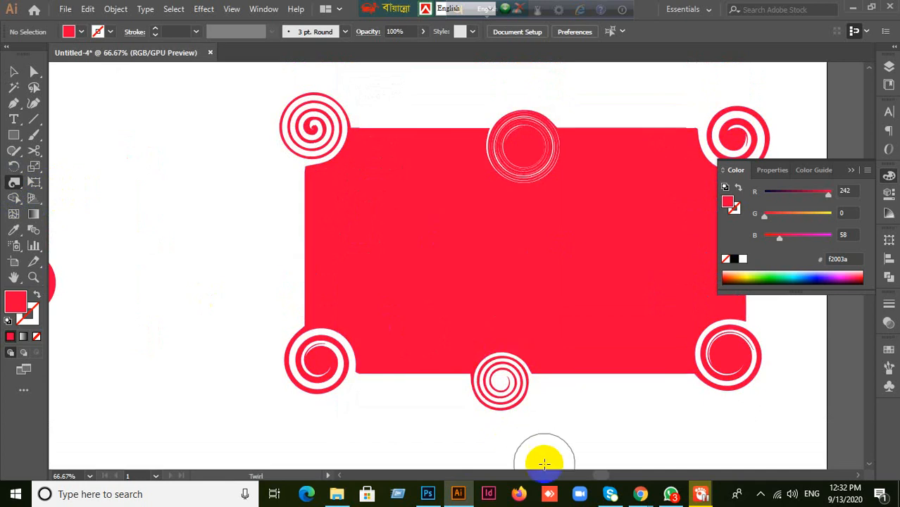
pyautogui.moveTo(501, 383)
pyautogui.mouseDown()
pyautogui.moveTo(520, 416)
pyautogui.moveTo(563, 410)
pyautogui.mouseUp()
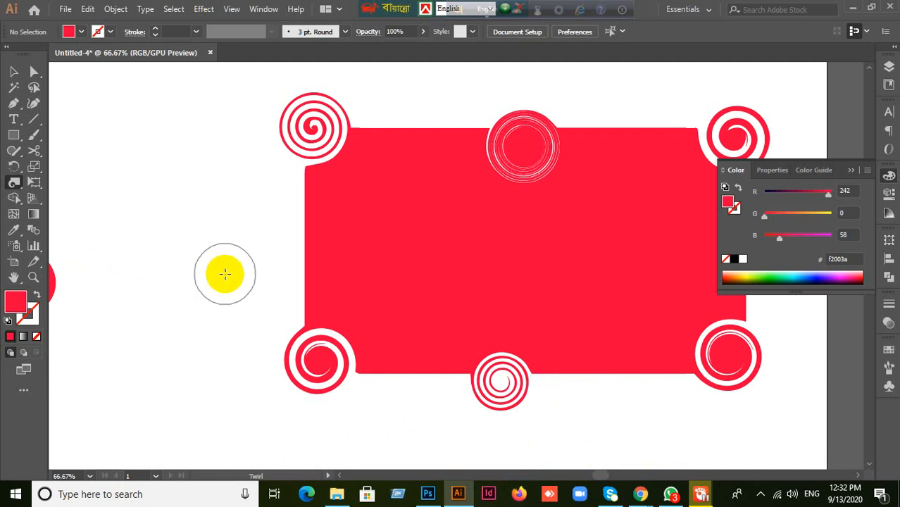
pyautogui.moveTo(285, 302)
pyautogui.mouseDown()
pyautogui.moveTo(326, 292)
pyautogui.moveTo(341, 238)
pyautogui.moveTo(226, 239)
pyautogui.moveTo(255, 232)
pyautogui.mouseUp()
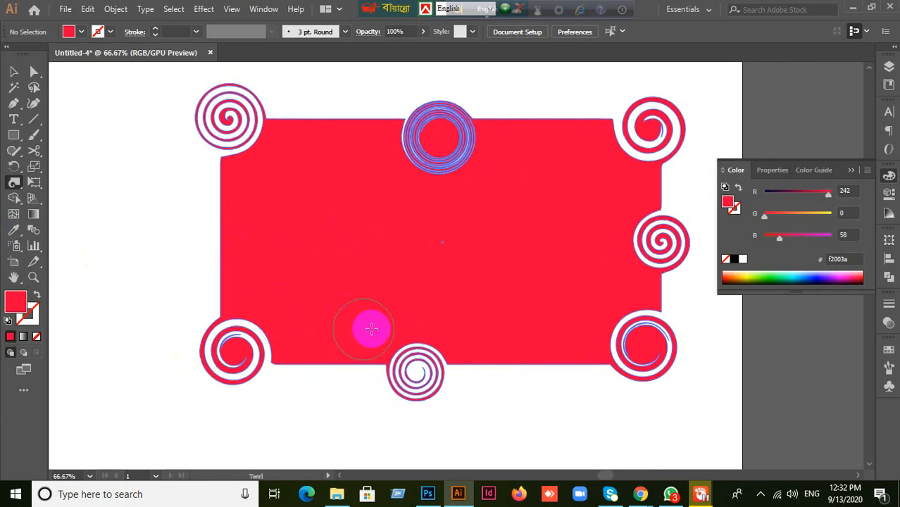
pyautogui.click(12, 73)
pyautogui.moveTo(14, 166); pyautogui.dragTo(56, 219)
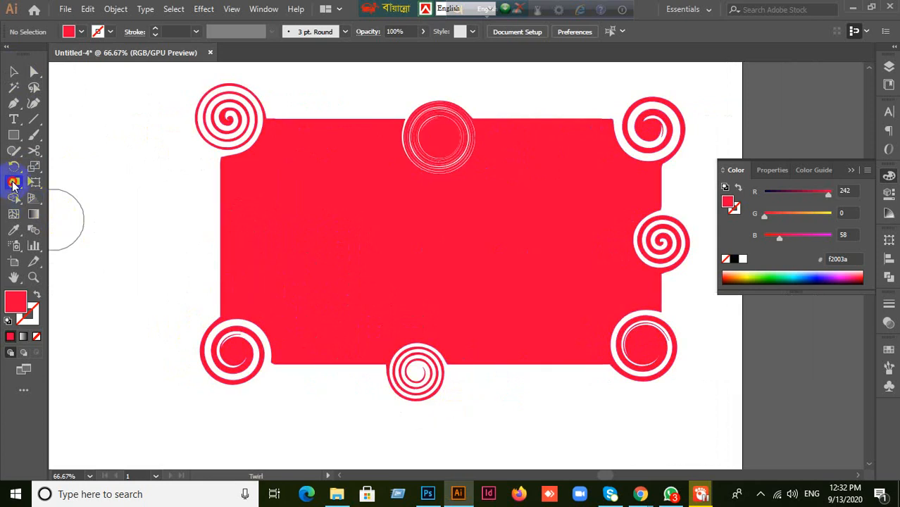
pyautogui.doubleClick(14, 185)
pyautogui.click(520, 383)
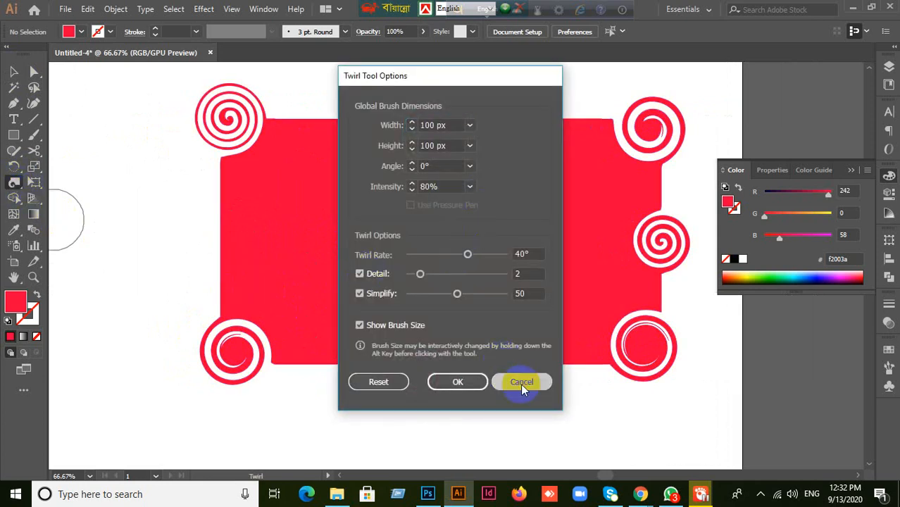
pyautogui.click(226, 352)
pyautogui.click(211, 141)
pyautogui.moveTo(211, 141); pyautogui.dragTo(230, 116)
pyautogui.click(414, 372)
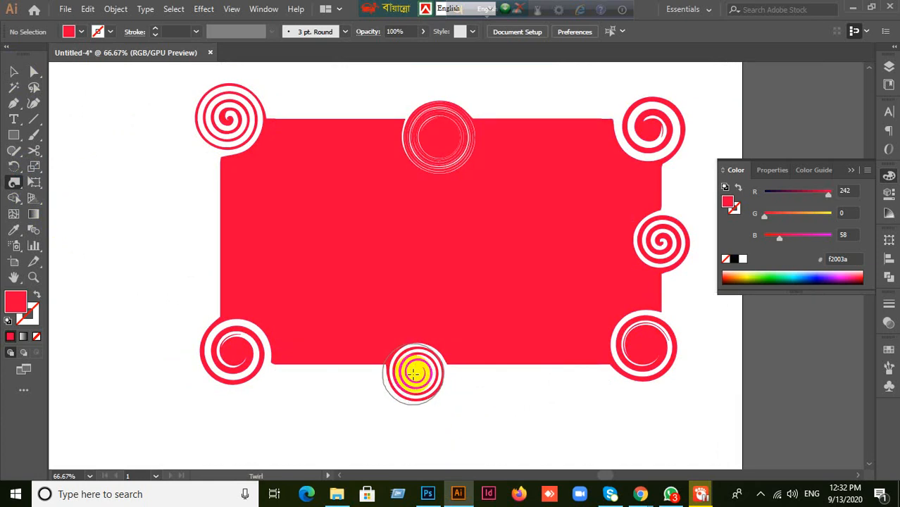
pyautogui.scroll(2, 412, 374)
pyautogui.scroll(-2, 432, 374)
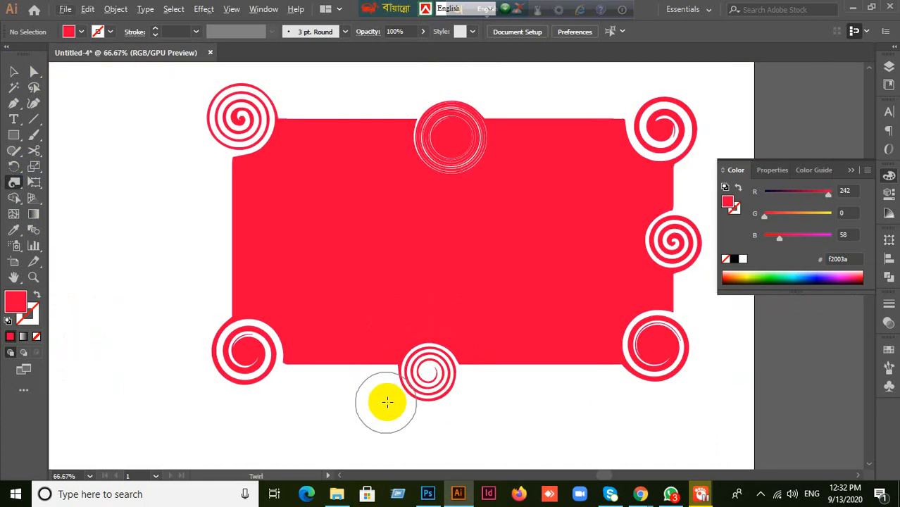
# Reset the Twirl Tool Options and accept them, then view the other distortion tools in the same group
pyautogui.doubleClick(14, 183)
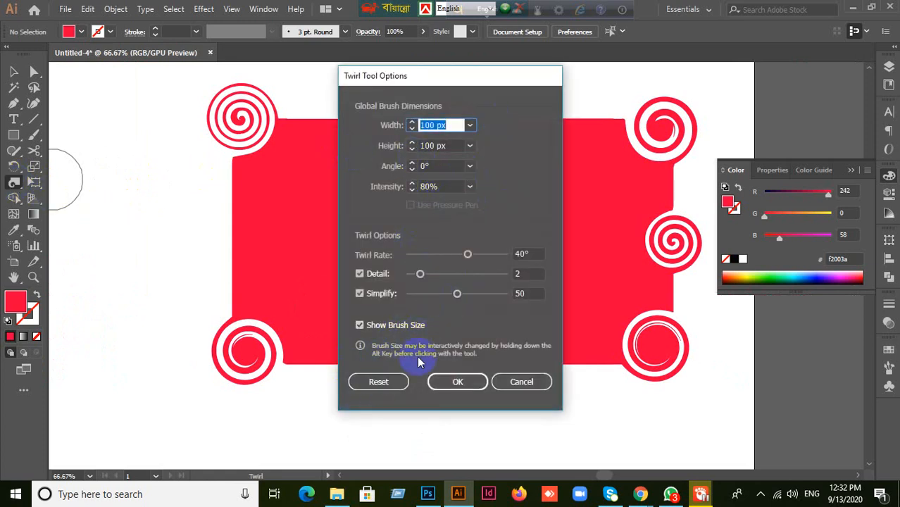
pyautogui.click(380, 382)
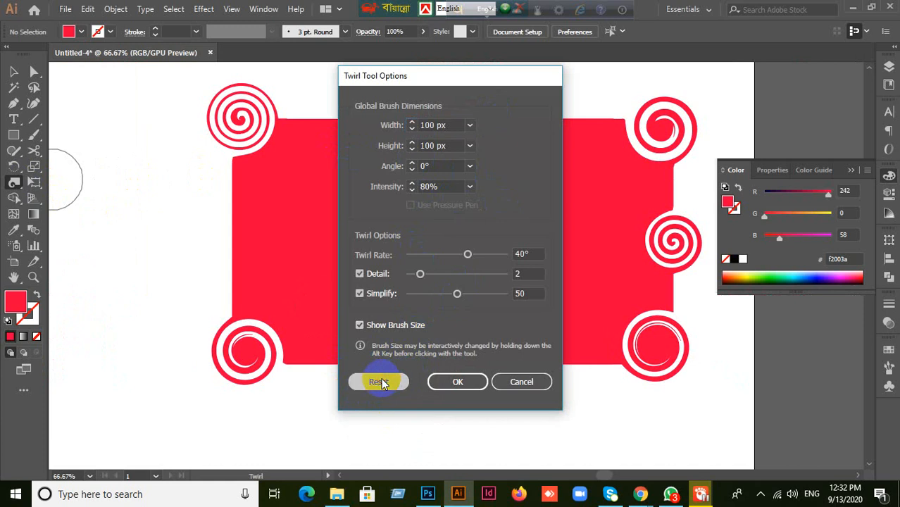
pyautogui.click(481, 387)
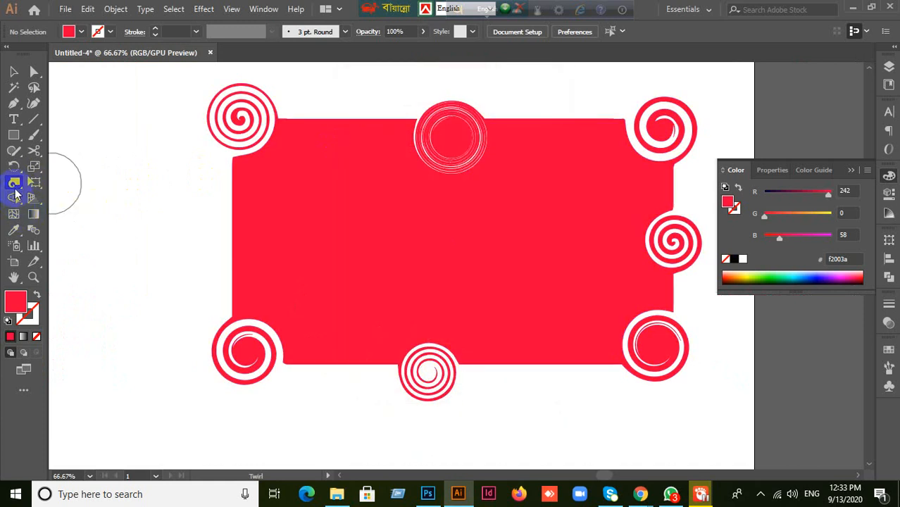
pyautogui.click(15, 184)
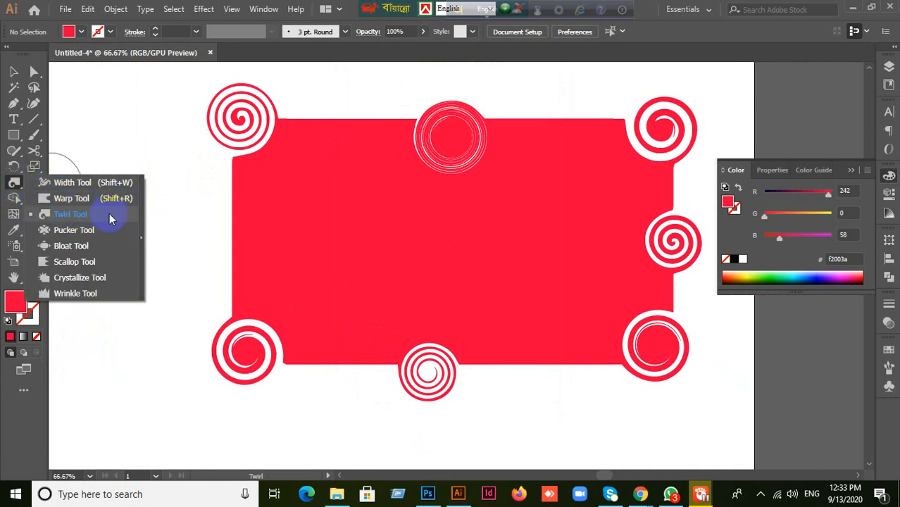
pyautogui.click(12, 73)
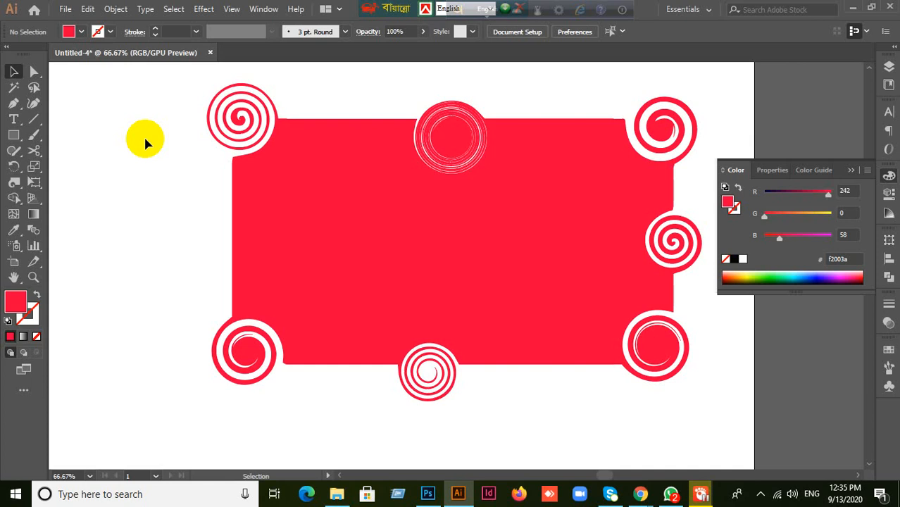
pyautogui.click(15, 73)
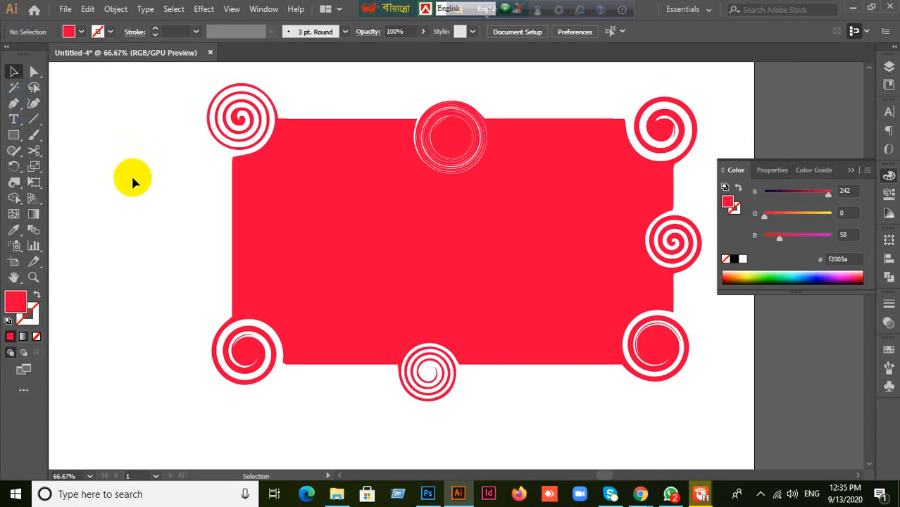
pyautogui.moveTo(148, 141); pyautogui.dragTo(454, 325)
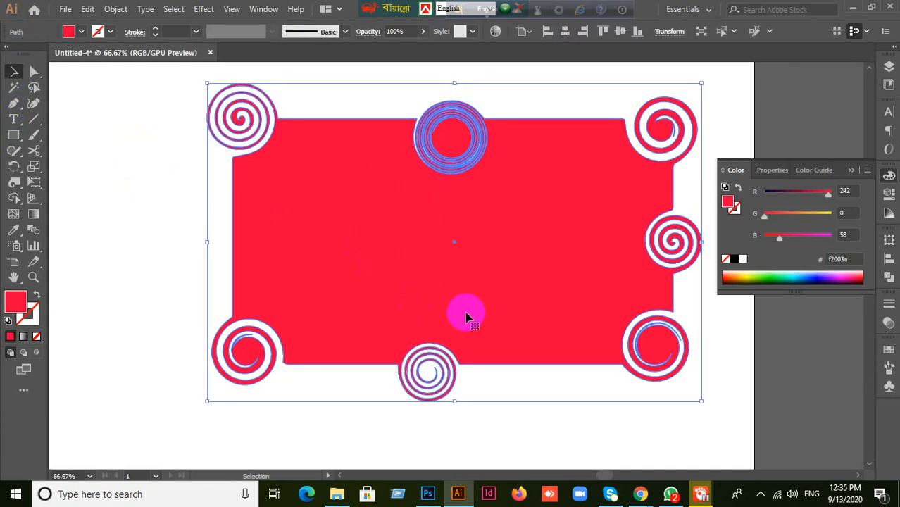
pyautogui.press('Delete')
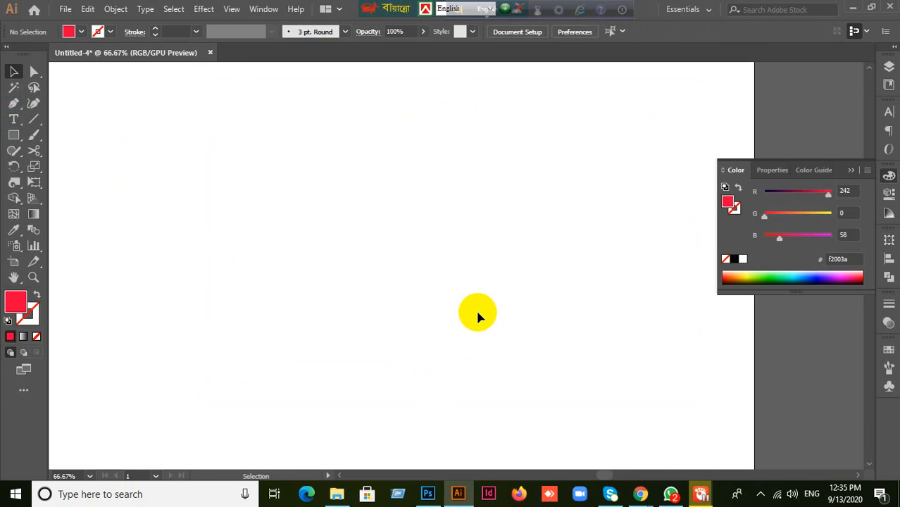
pyautogui.hotkey('ctrl', 'z')
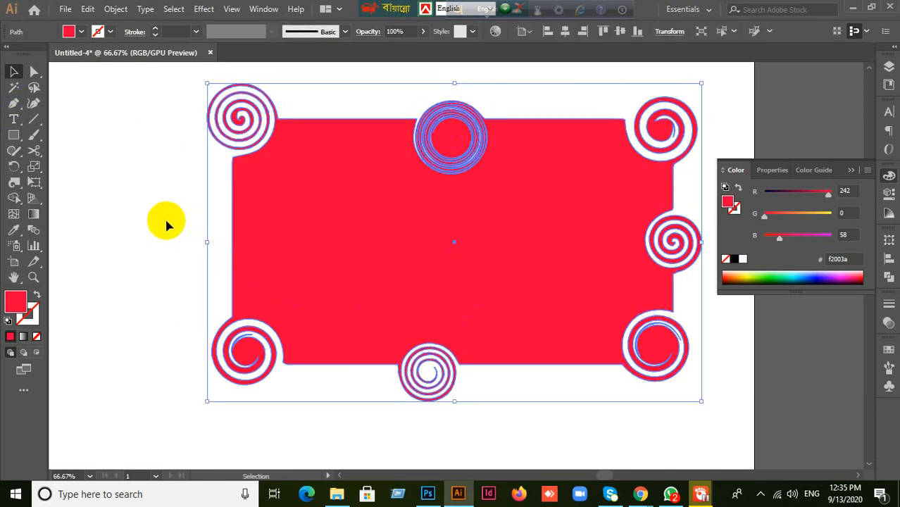
pyautogui.hotkey('ctrl', 'shift', 'a')
# Move the twirled rectangle partly past the artboard's right edge to free up space, and deselect it
pyautogui.scroll(5, 412, 327)
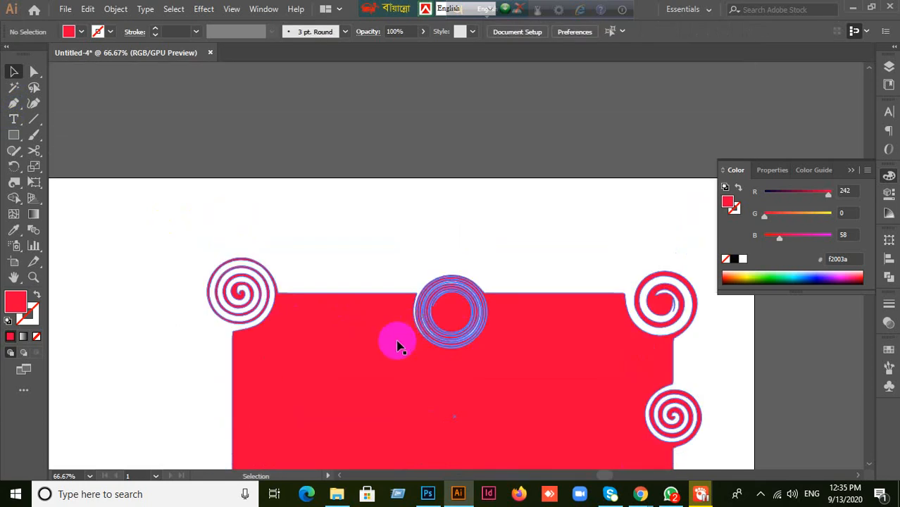
pyautogui.moveTo(412, 373); pyautogui.dragTo(597, 292)
pyautogui.moveTo(518, 346); pyautogui.dragTo(652, 333)
pyautogui.click(271, 356)
# Draw a red square in the artboard's empty area and give it a dark grey 3a3a3a stroke
pyautogui.click(14, 134)
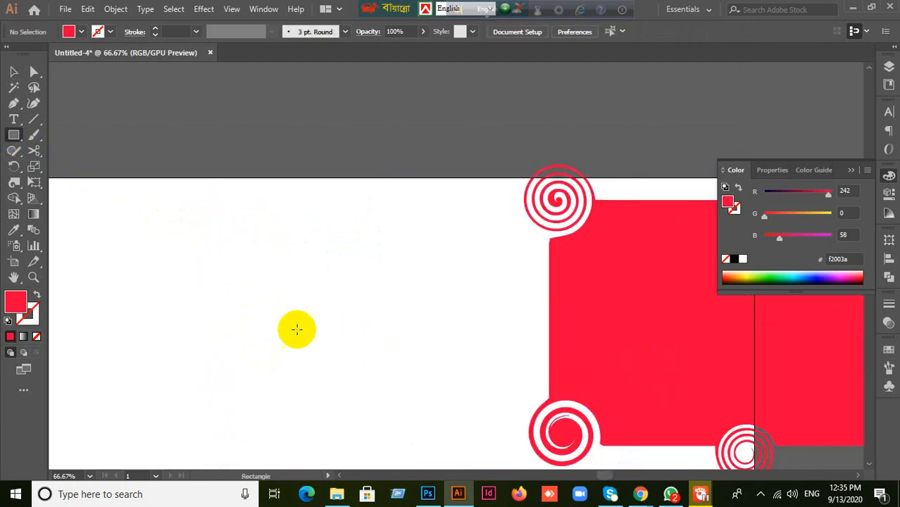
pyautogui.moveTo(197, 264)
pyautogui.mouseDown()
pyautogui.moveTo(316, 358)
pyautogui.moveTo(330, 395)
pyautogui.mouseUp()
pyautogui.click(31, 312)
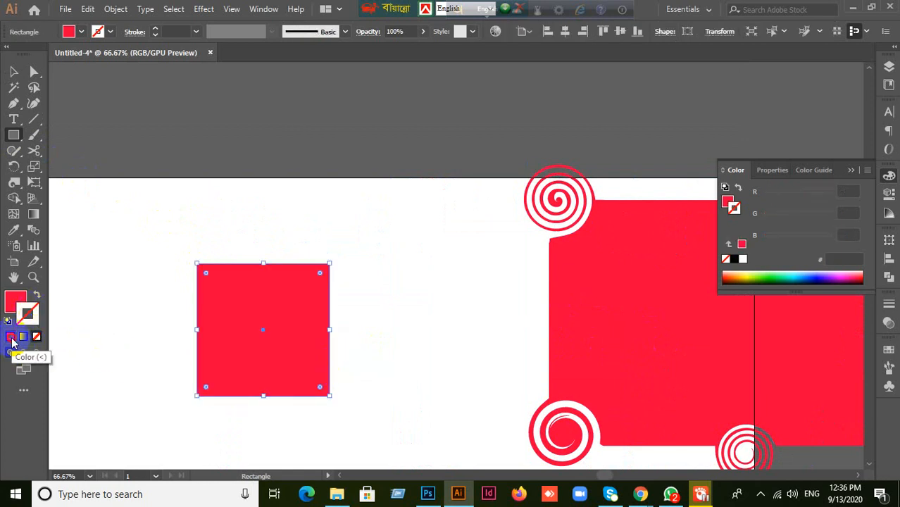
pyautogui.click(12, 338)
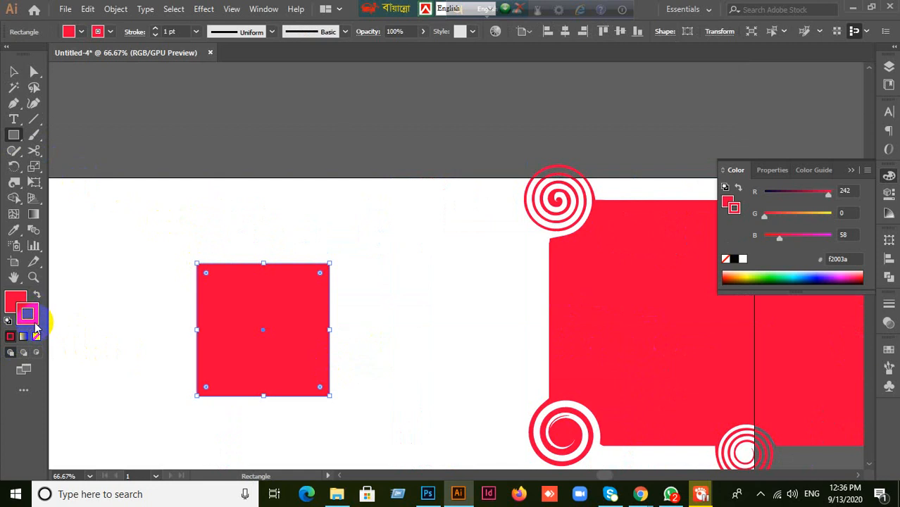
pyautogui.doubleClick(34, 319)
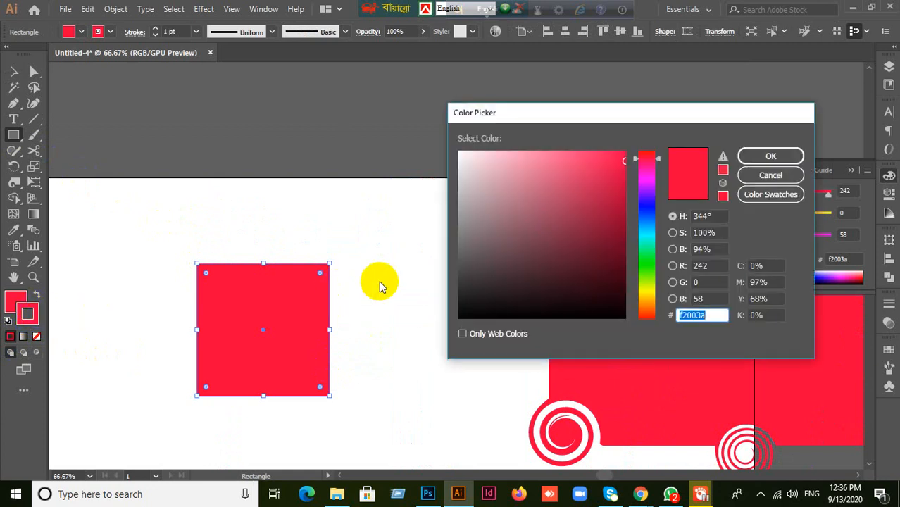
pyautogui.moveTo(466, 276)
pyautogui.mouseDown()
pyautogui.moveTo(454, 280)
pyautogui.moveTo(454, 265)
pyautogui.moveTo(452, 280)
pyautogui.mouseUp()
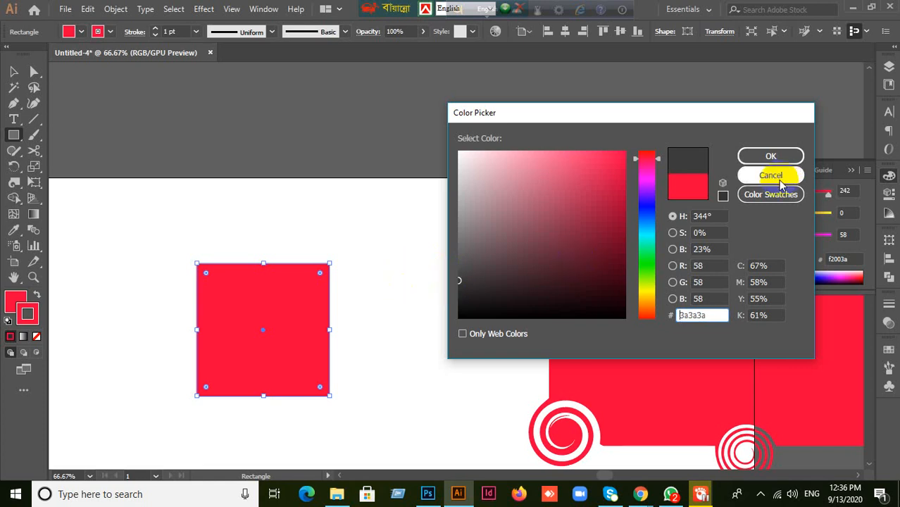
pyautogui.click(772, 155)
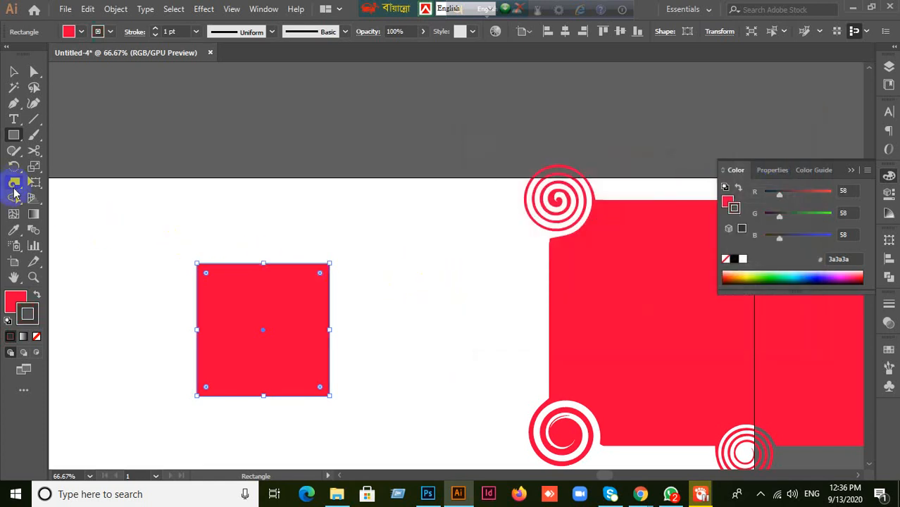
# Widen the square's stroke at its upper-left corner to about 54 pt with the Width tool
pyautogui.click(14, 200)
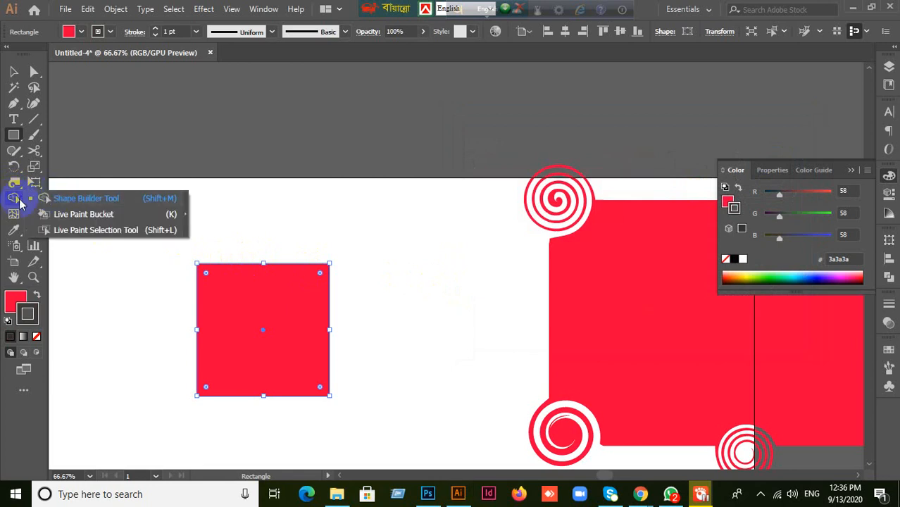
pyautogui.click(17, 189)
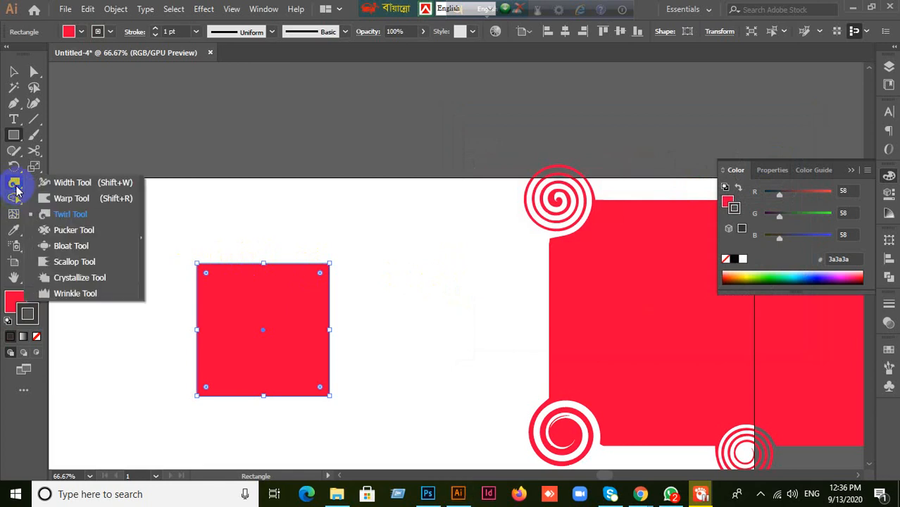
pyautogui.click(63, 183)
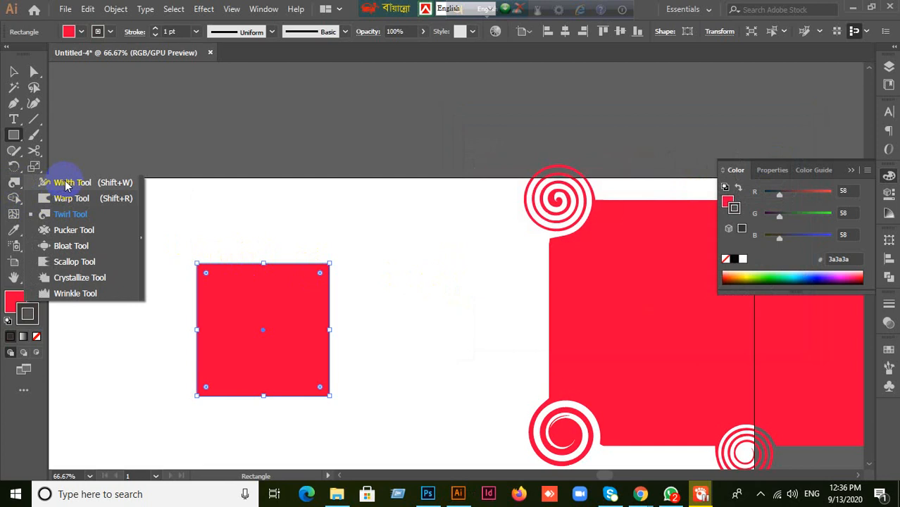
pyautogui.click(16, 187)
pyautogui.click(50, 185)
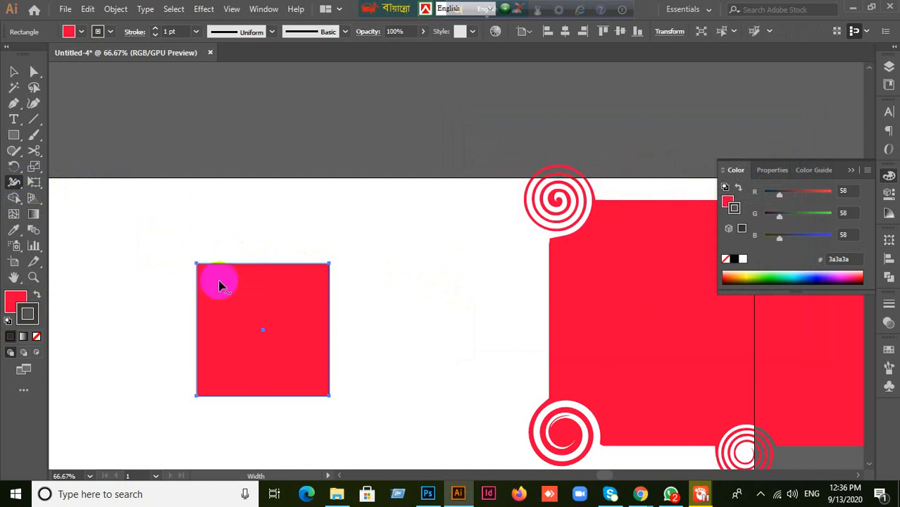
pyautogui.click(14, 71)
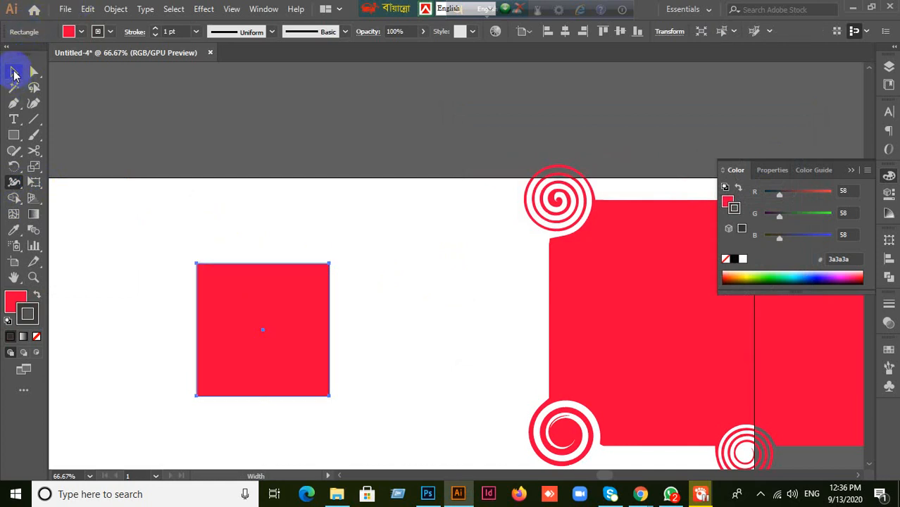
pyautogui.scroll(1, 186, 304)
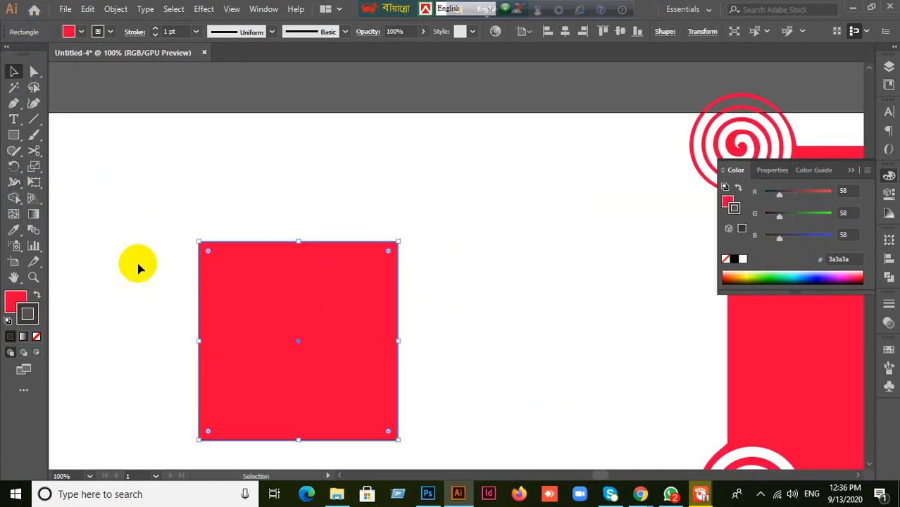
pyautogui.moveTo(14, 186); pyautogui.dragTo(53, 179)
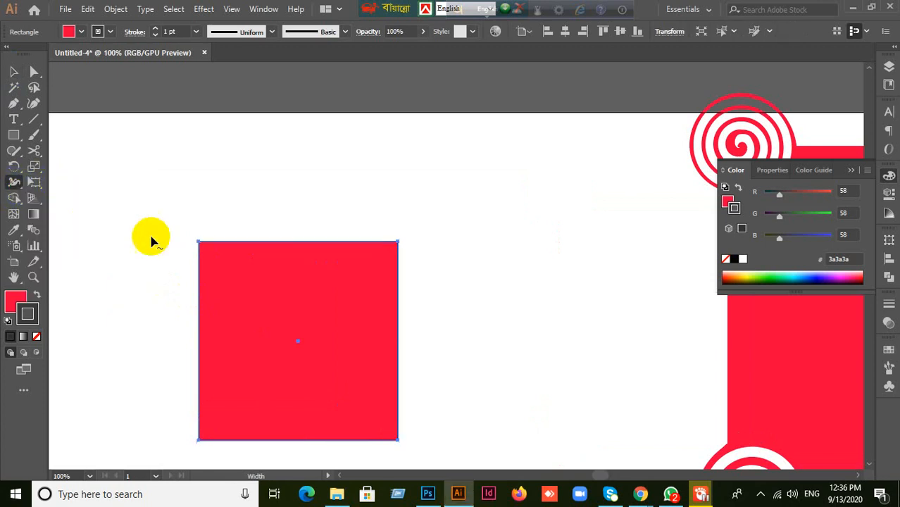
pyautogui.moveTo(200, 242)
pyautogui.mouseDown()
pyautogui.moveTo(172, 217)
pyautogui.moveTo(181, 224)
pyautogui.mouseUp()
pyautogui.hotkey('ctrl', 'z')
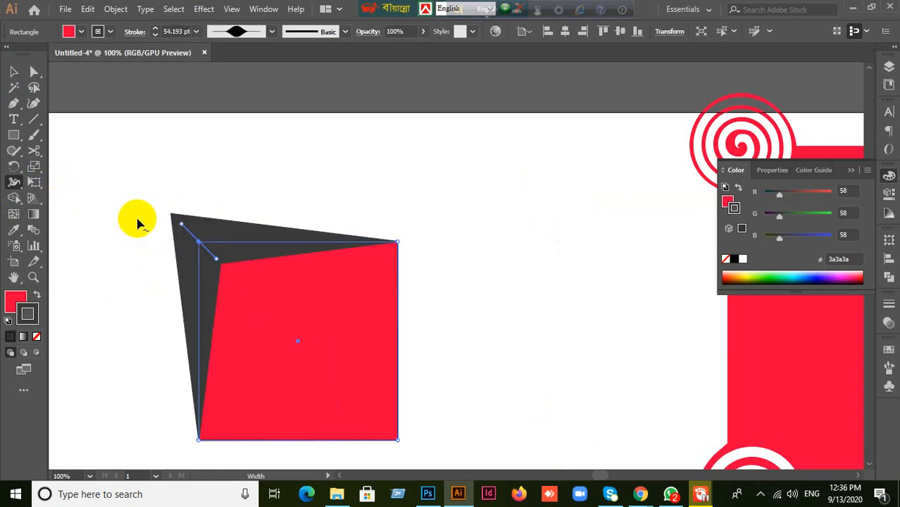
# Move the square toward the artboard's upper-left corner and widen its stroke at the lower-right corner to about 68 pt with the Width tool
pyautogui.click(14, 72)
pyautogui.click(442, 217)
pyautogui.moveTo(351, 344); pyautogui.dragTo(321, 296)
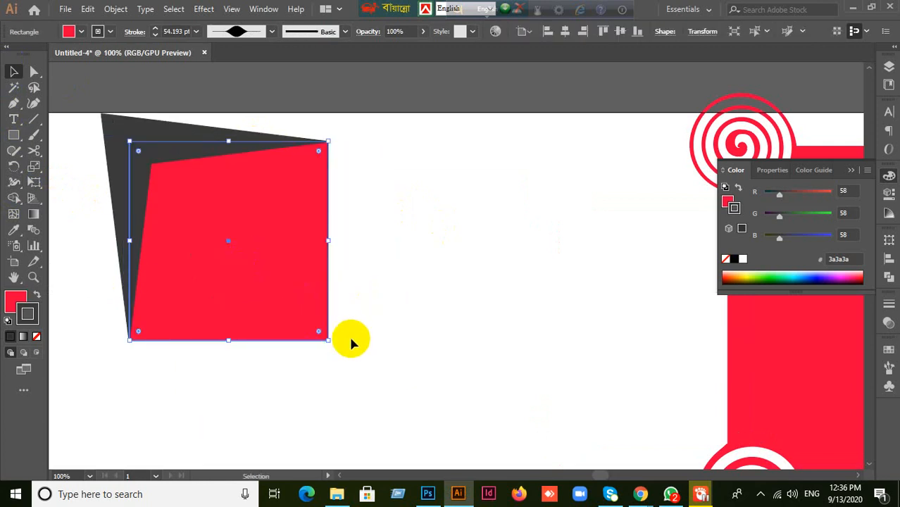
pyautogui.click(16, 184)
pyautogui.click(71, 182)
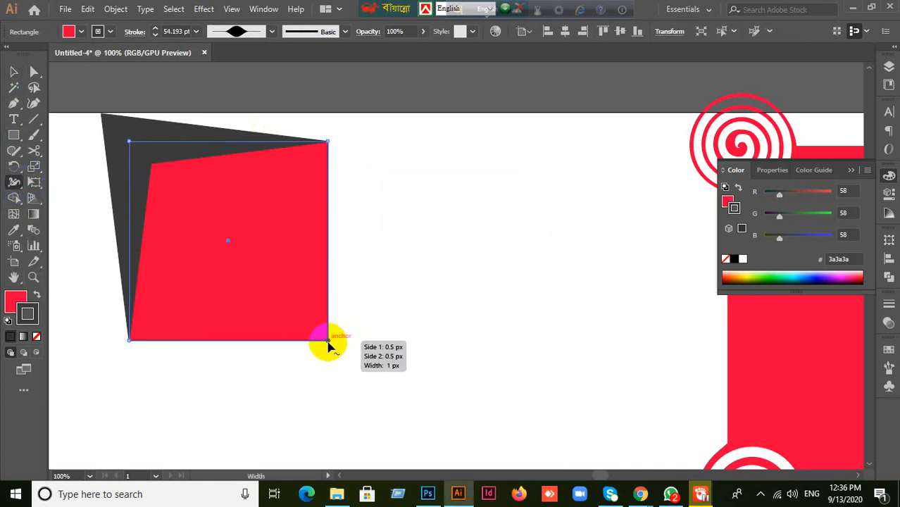
pyautogui.moveTo(329, 344)
pyautogui.mouseDown()
pyautogui.moveTo(393, 408)
pyautogui.moveTo(341, 366)
pyautogui.moveTo(345, 374)
pyautogui.mouseUp()
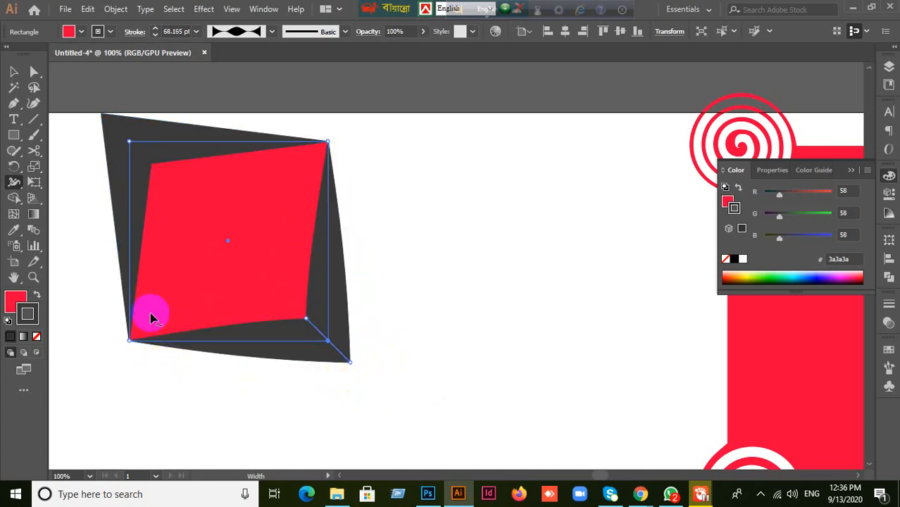
# Move the widened square slightly down and to the right, fully onto the artboard, and deselect it
pyautogui.click(13, 72)
pyautogui.click(458, 226)
pyautogui.moveTo(243, 253); pyautogui.dragTo(286, 289)
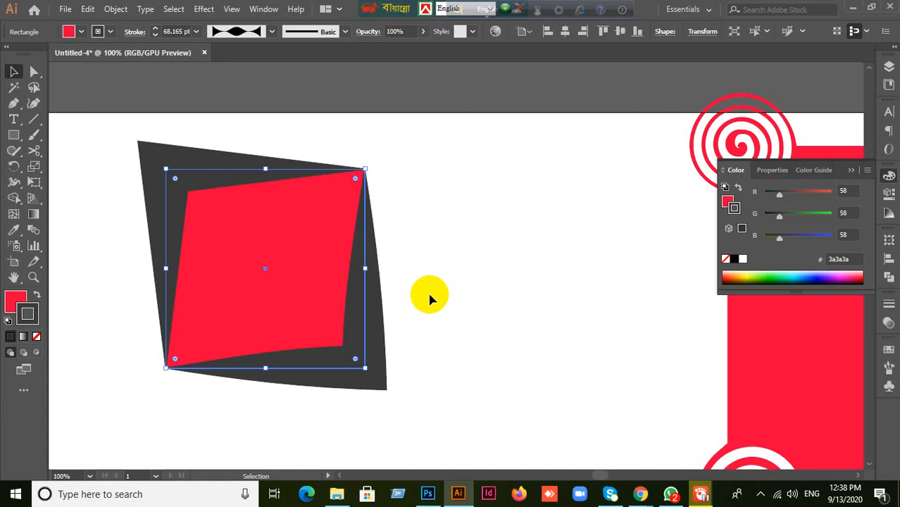
pyautogui.click(493, 229)
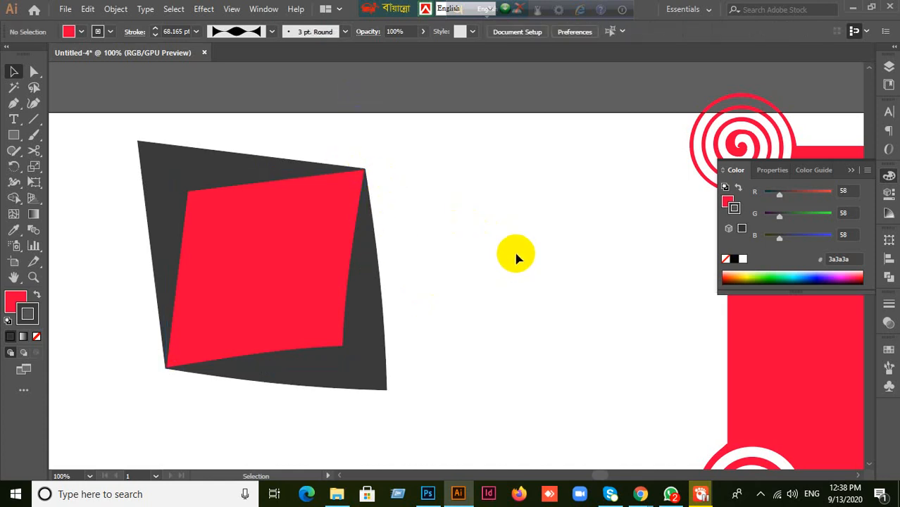
pyautogui.click(457, 494)
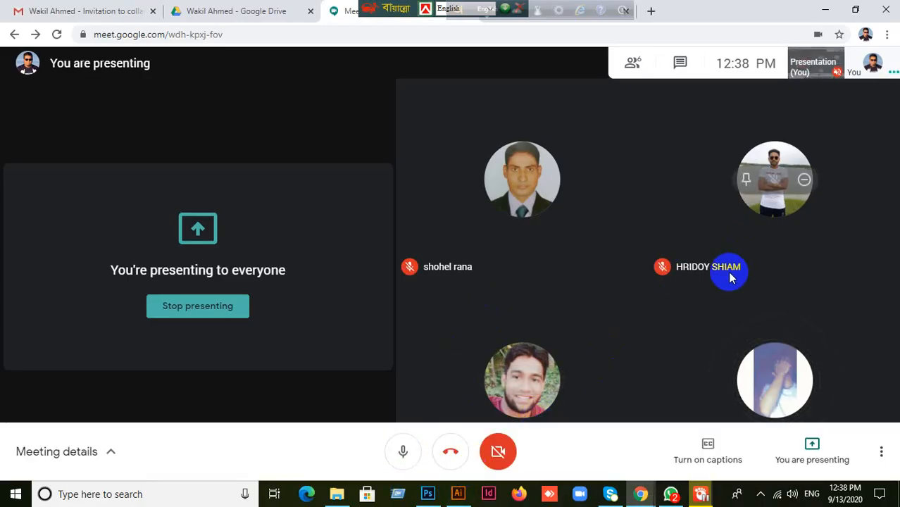
pyautogui.click(820, 11)
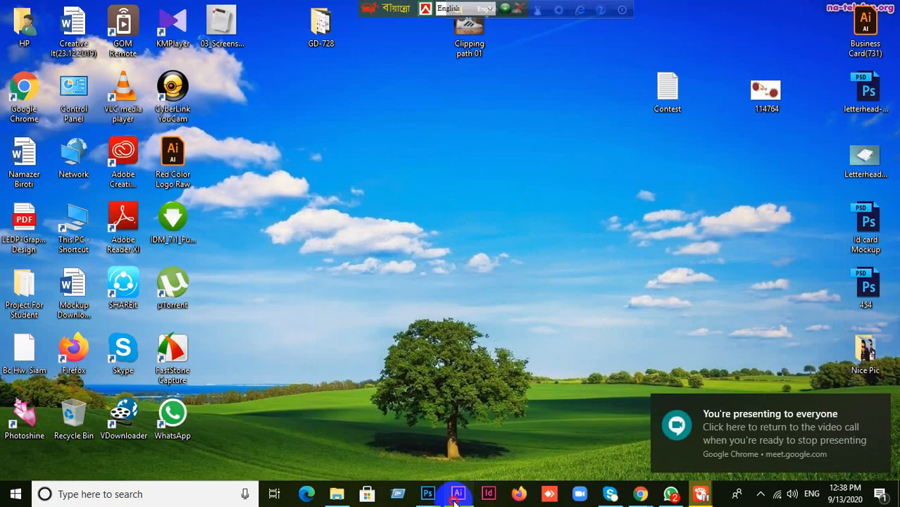
pyautogui.click(457, 493)
# Select all the shapes on and around the artboard and delete them
pyautogui.scroll(-2, 467, 381)
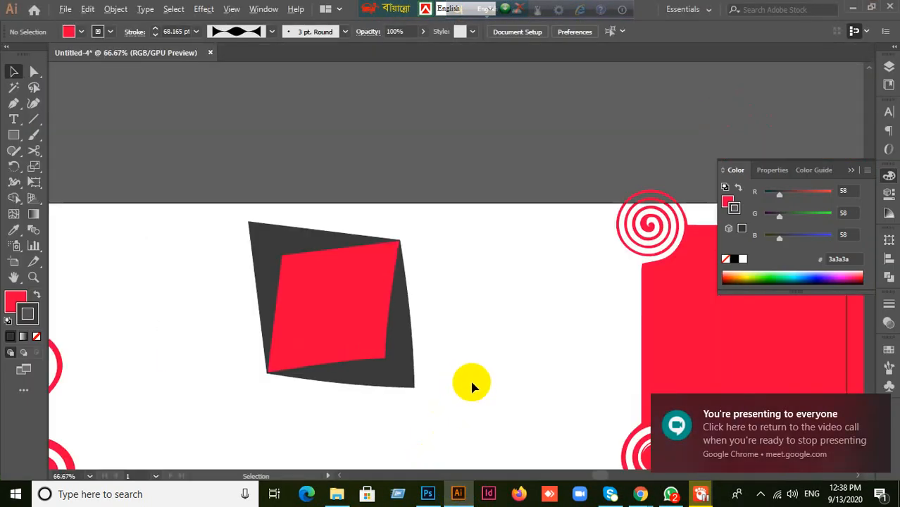
pyautogui.scroll(-4, 516, 295)
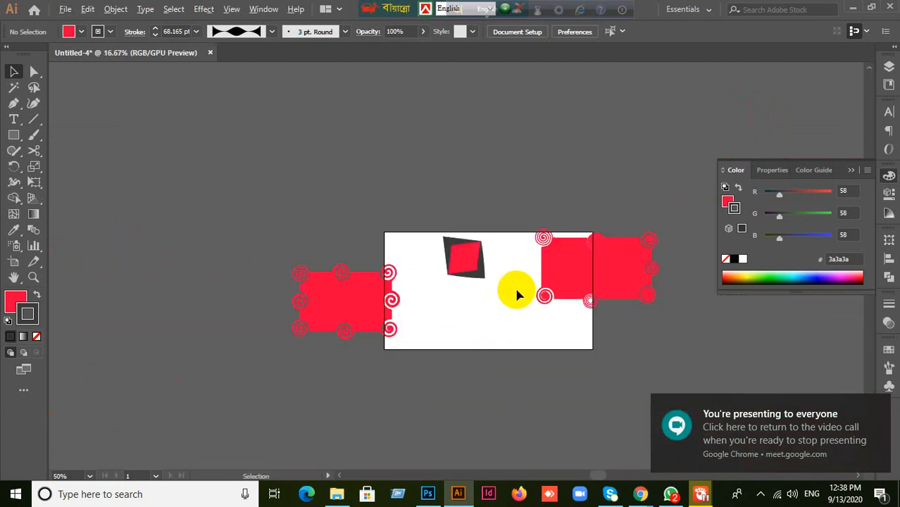
pyautogui.moveTo(200, 196); pyautogui.dragTo(683, 355)
pyautogui.click(668, 375)
pyautogui.moveTo(205, 169); pyautogui.dragTo(736, 418)
pyautogui.press('Delete')
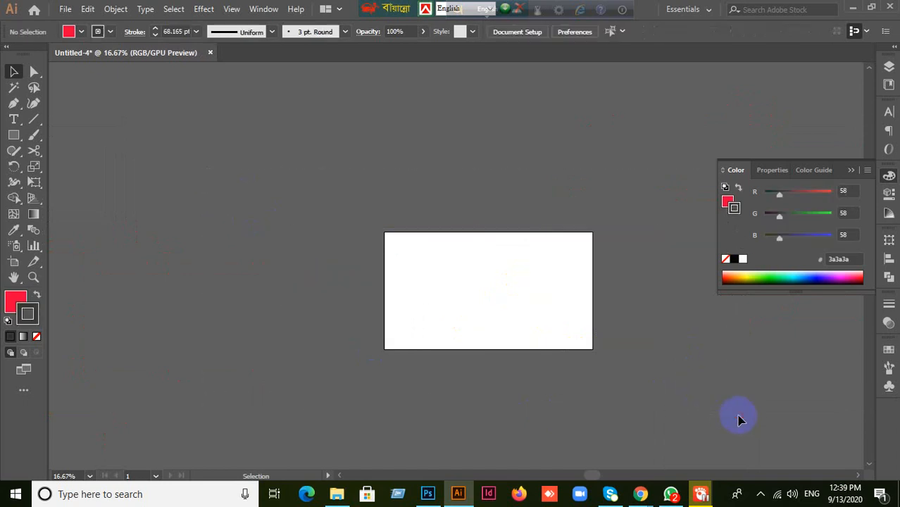
# Set the stroke to None and make the red f2003a fill the active colour
pyautogui.scroll(2, 638, 339)
pyautogui.scroll(1, 210, 194)
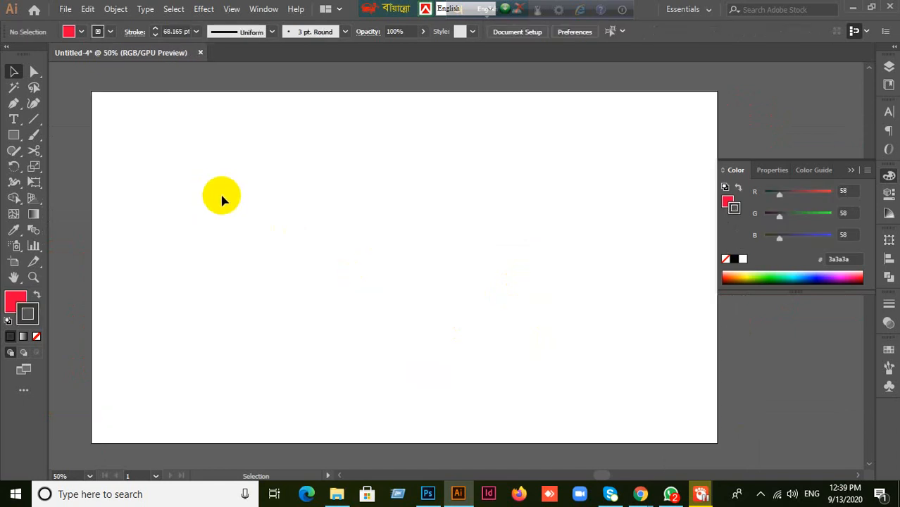
pyautogui.click(37, 336)
pyautogui.click(15, 301)
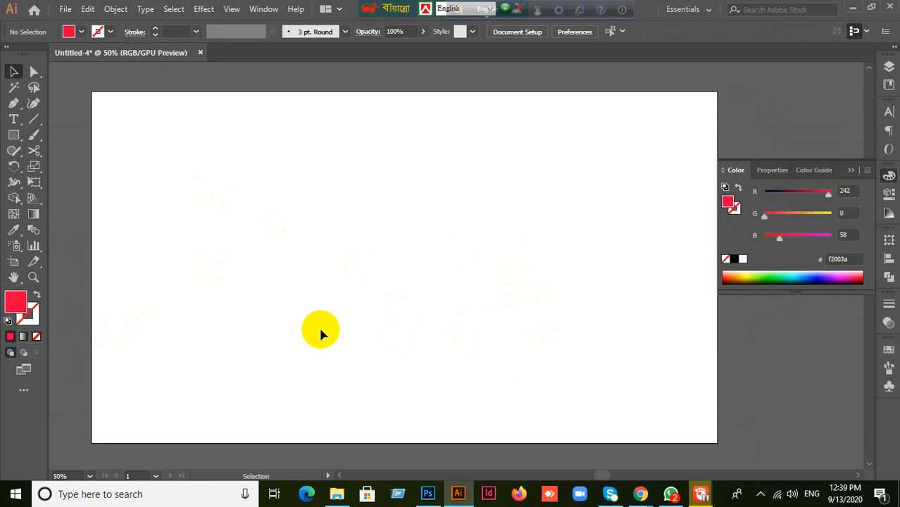
# Draw a tall red ellipse near the centre of the artboard with the Ellipse tool
pyautogui.scroll(-1, 320, 333)
pyautogui.moveTo(321, 317); pyautogui.dragTo(358, 351)
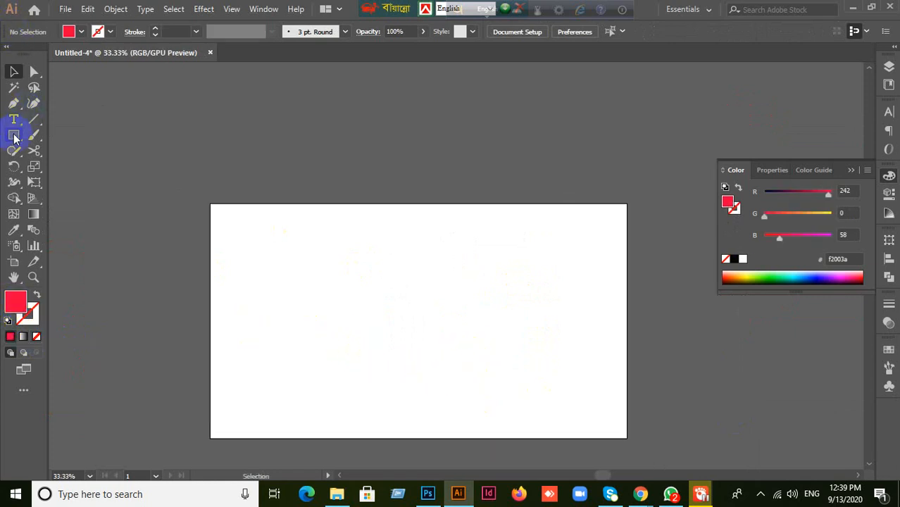
pyautogui.moveTo(14, 136); pyautogui.dragTo(84, 235)
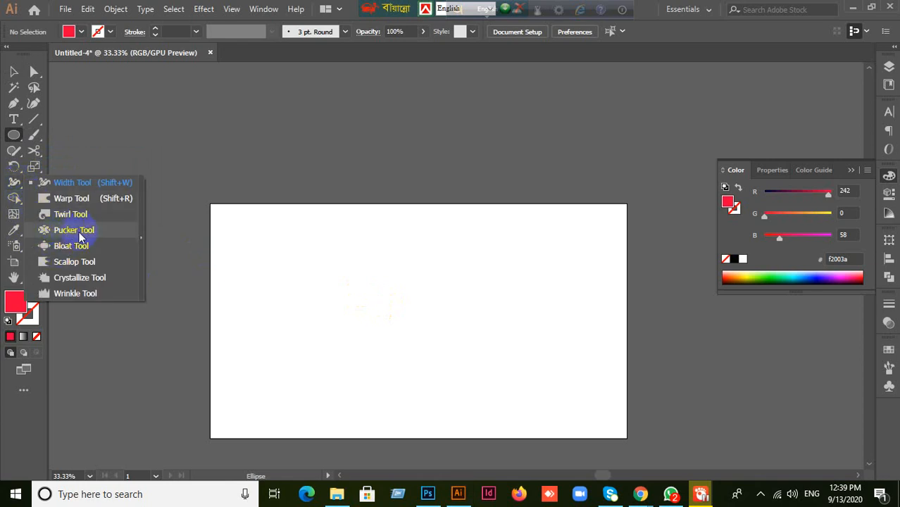
pyautogui.click(652, 19)
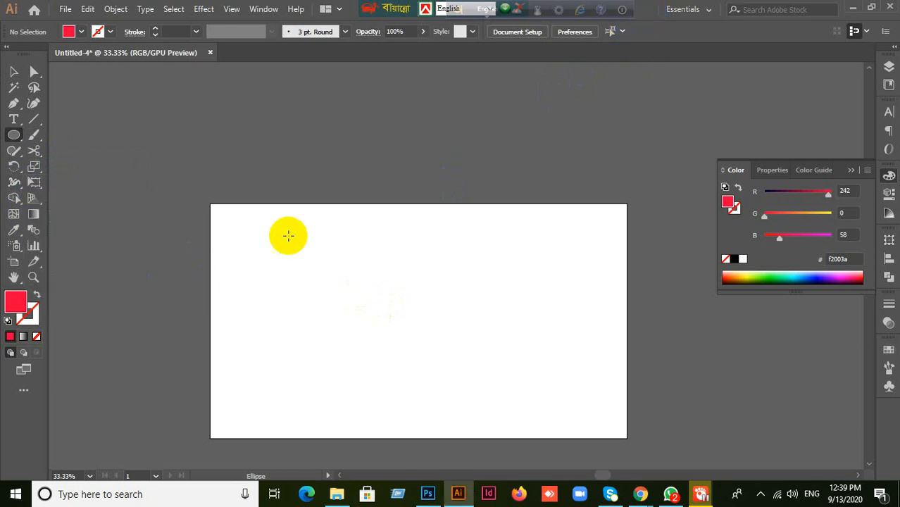
pyautogui.moveTo(378, 256); pyautogui.dragTo(476, 400)
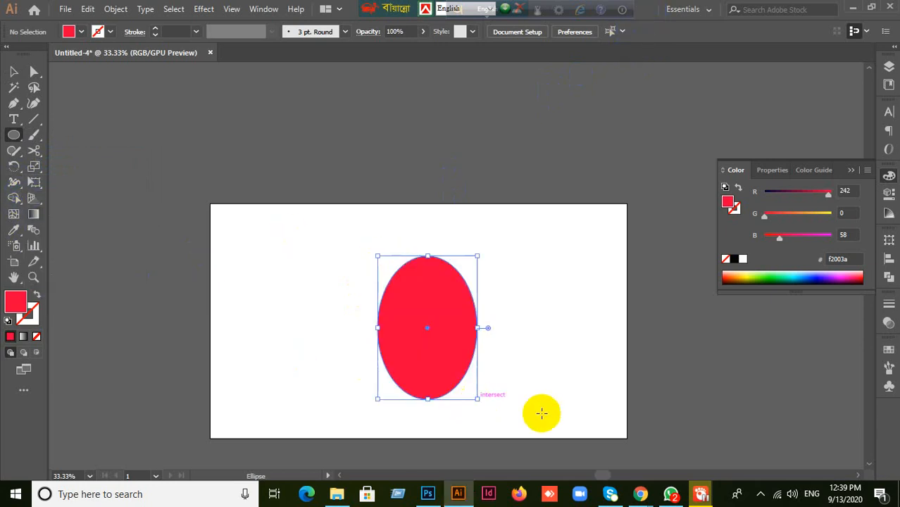
# Move the ellipse up and to the left, and enlarge it to about three quarters of the artboard's height
pyautogui.click(14, 71)
pyautogui.click(510, 376)
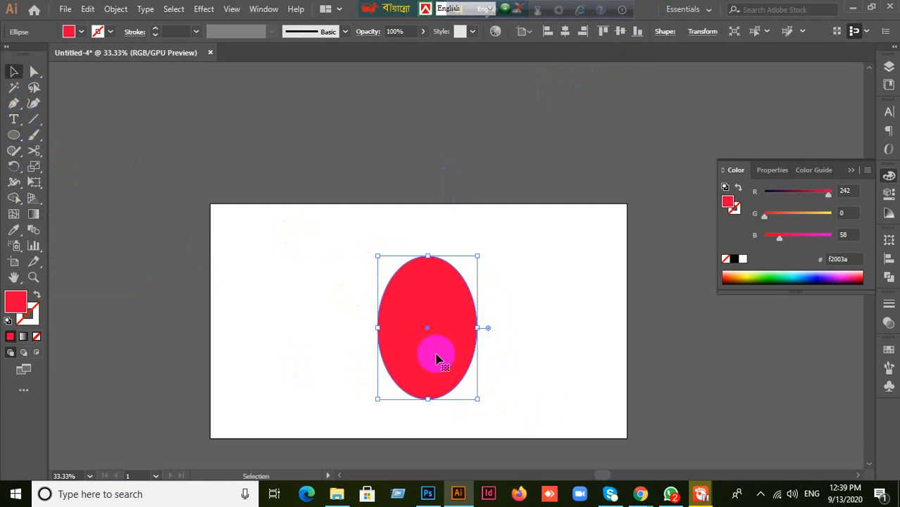
pyautogui.moveTo(458, 340); pyautogui.dragTo(398, 291)
pyautogui.moveTo(418, 350); pyautogui.dragTo(442, 384)
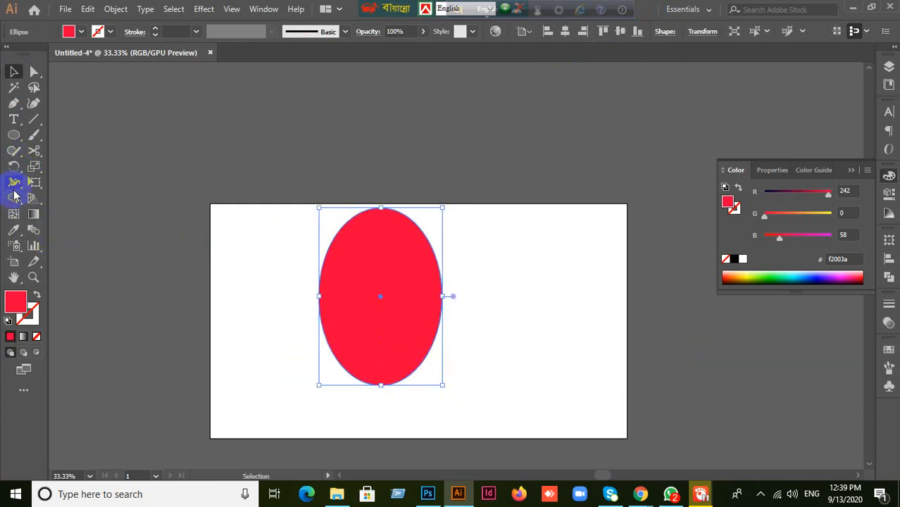
# Pinch narrow notches into the left, right, top and bottom edges of the red ellipse with the Pucker tool
pyautogui.click(17, 186)
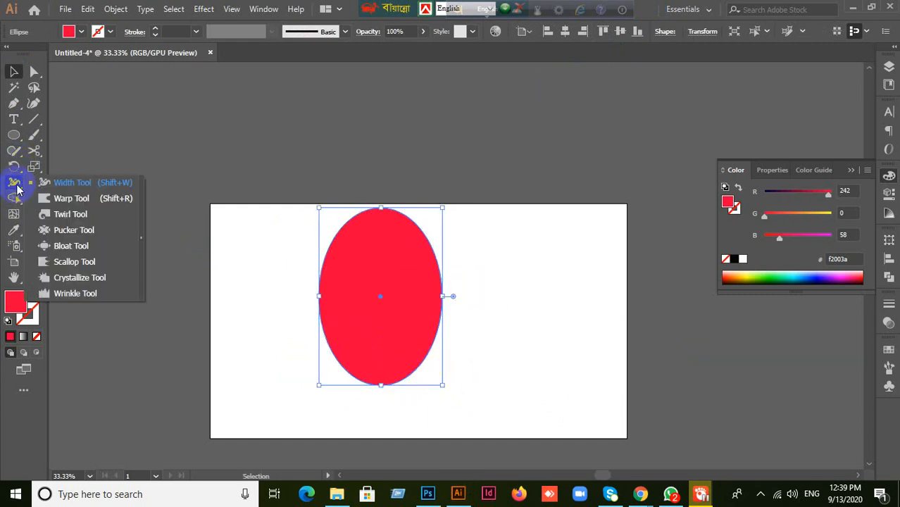
pyautogui.click(74, 231)
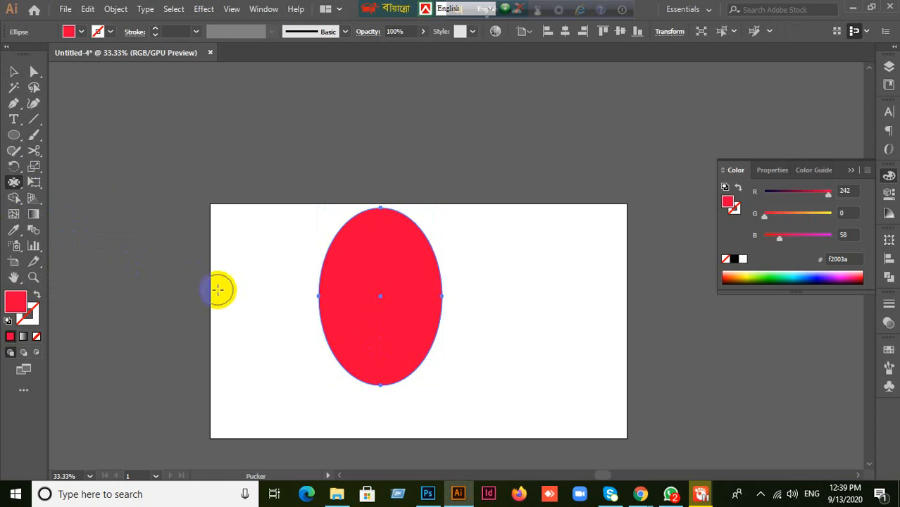
pyautogui.moveTo(327, 306); pyautogui.dragTo(331, 298)
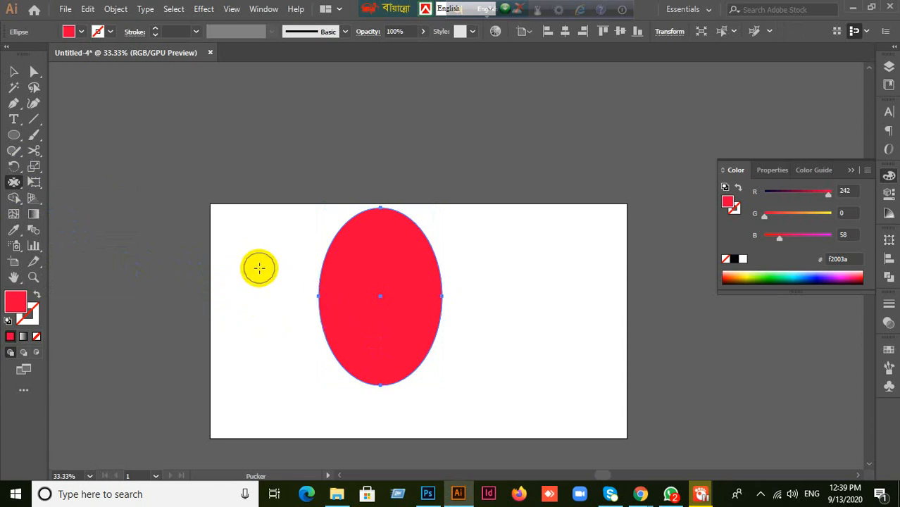
pyautogui.moveTo(328, 301)
pyautogui.mouseDown()
pyautogui.moveTo(435, 297)
pyautogui.moveTo(400, 297)
pyautogui.mouseUp()
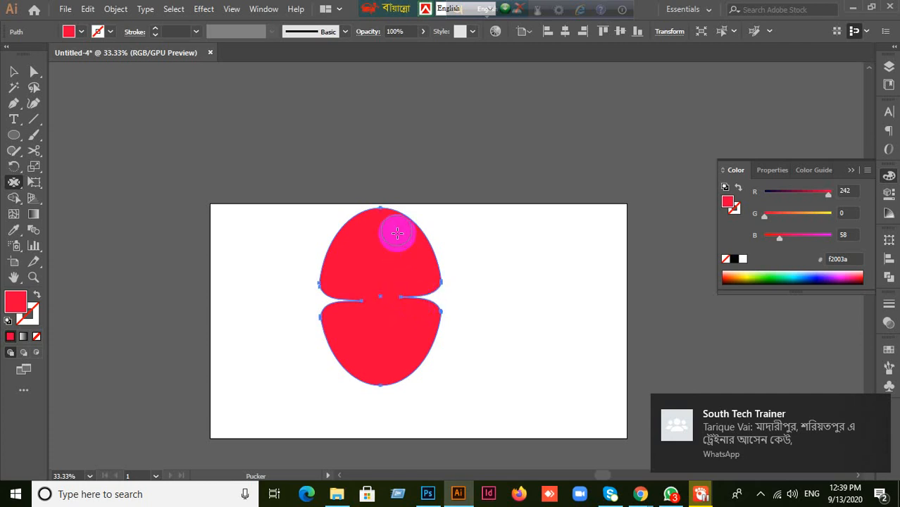
pyautogui.moveTo(380, 208); pyautogui.dragTo(380, 244)
pyautogui.hotkey('ctrl', 'z')
pyautogui.moveTo(380, 209); pyautogui.dragTo(376, 241)
pyautogui.moveTo(377, 383)
pyautogui.mouseDown()
pyautogui.moveTo(381, 332)
pyautogui.moveTo(380, 363)
pyautogui.mouseUp()
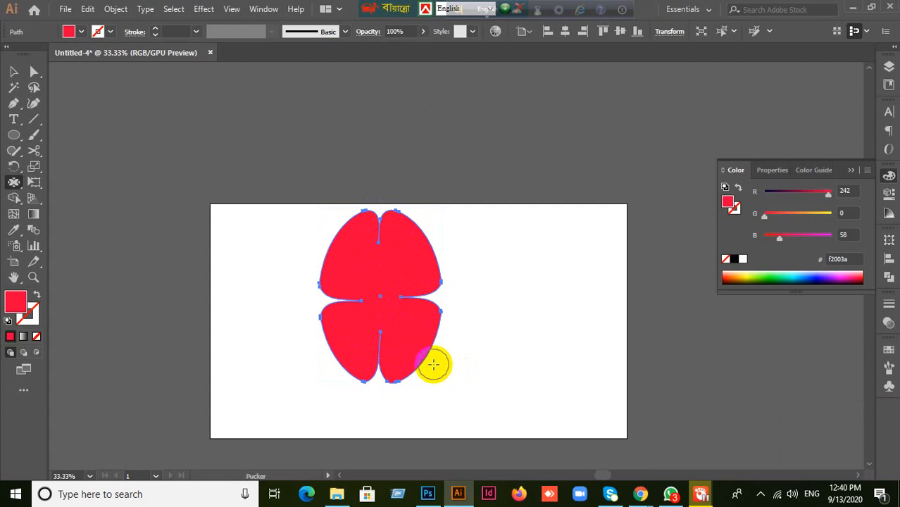
# Try pucker strokes pulling outward from the ellipse's diagonal edges, and undo all pucker strokes back to the plain ellipse
pyautogui.moveTo(433, 364); pyautogui.dragTo(518, 422)
pyautogui.moveTo(432, 227)
pyautogui.mouseDown()
pyautogui.moveTo(454, 214)
pyautogui.moveTo(428, 207)
pyautogui.moveTo(440, 221)
pyautogui.mouseUp()
pyautogui.moveTo(338, 232); pyautogui.dragTo(286, 207)
pyautogui.hotkey('ctrl', 'z')
pyautogui.hotkey('ctrl', 'z')
pyautogui.hotkey('ctrl', 'z')
pyautogui.hotkey('ctrl', 'z')
pyautogui.hotkey('ctrl', 'z')
pyautogui.hotkey('ctrl', 'z')
pyautogui.hotkey('ctrl', 'z')
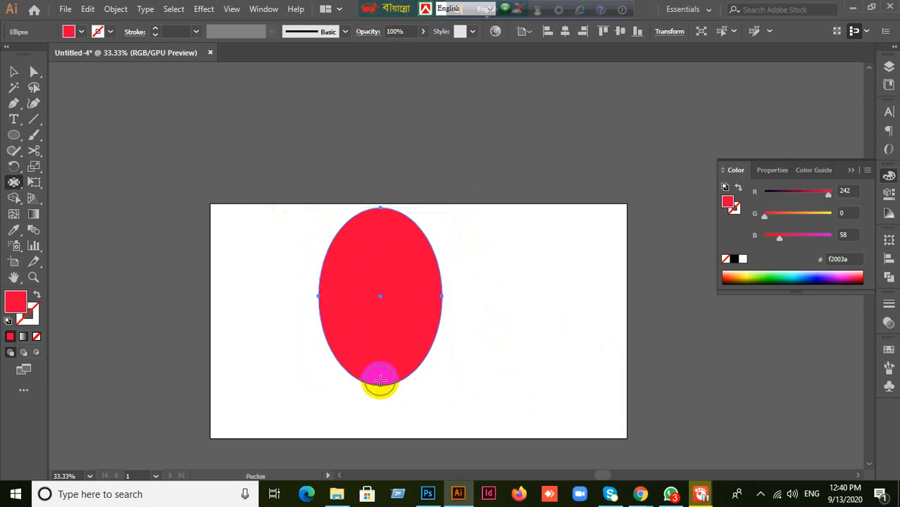
# Pucker short inward notches into the middle of the ellipse's bottom, left and right edges, undoing and redoing unsatisfactory strokes
pyautogui.moveTo(381, 392); pyautogui.dragTo(372, 314)
pyautogui.hotkey('ctrl', 'z')
pyautogui.moveTo(380, 377); pyautogui.dragTo(377, 307)
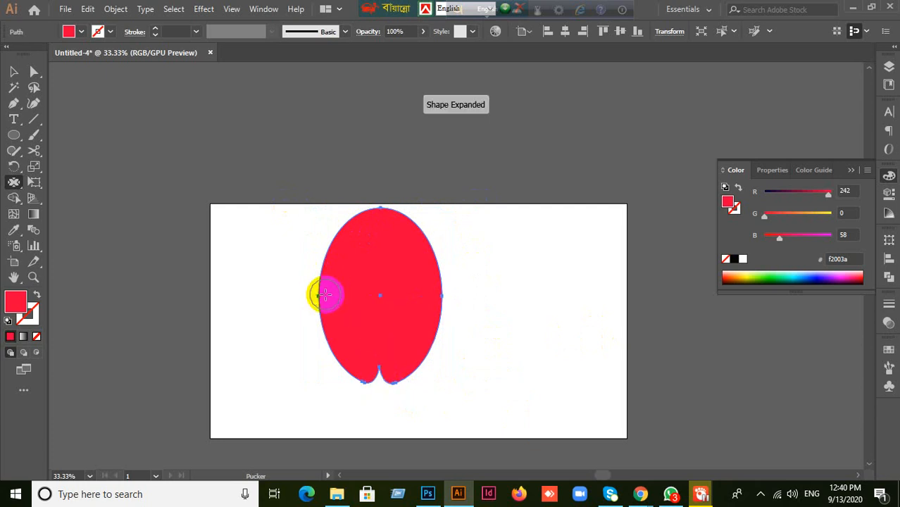
pyautogui.moveTo(325, 295)
pyautogui.mouseDown()
pyautogui.moveTo(369, 293)
pyautogui.moveTo(326, 296)
pyautogui.moveTo(376, 296)
pyautogui.moveTo(326, 295)
pyautogui.moveTo(376, 296)
pyautogui.mouseUp()
pyautogui.hotkey('ctrl', 'z')
pyautogui.hotkey('ctrl', 'z')
pyautogui.moveTo(324, 325); pyautogui.dragTo(326, 325)
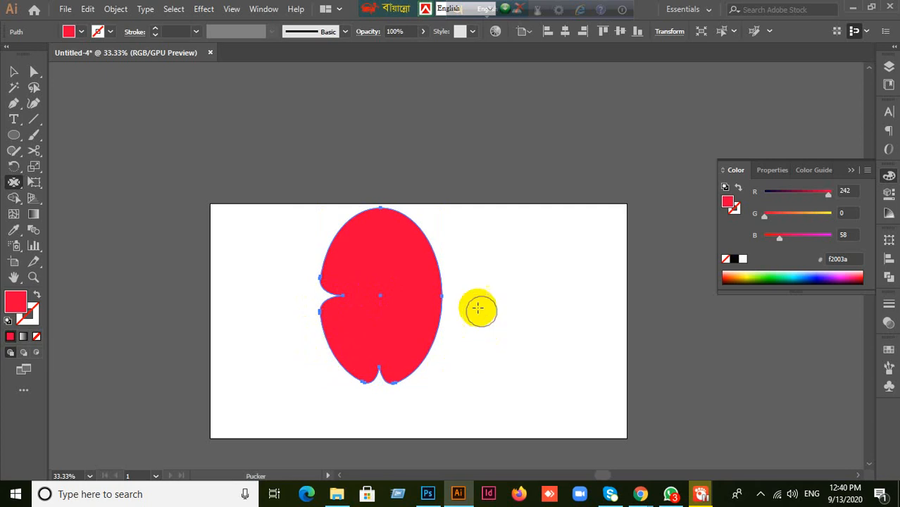
pyautogui.click(437, 294)
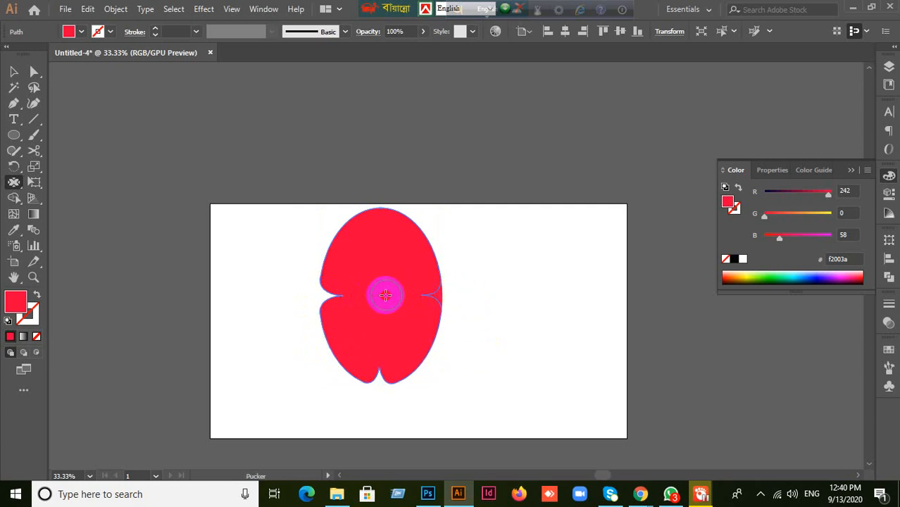
pyautogui.click(375, 216)
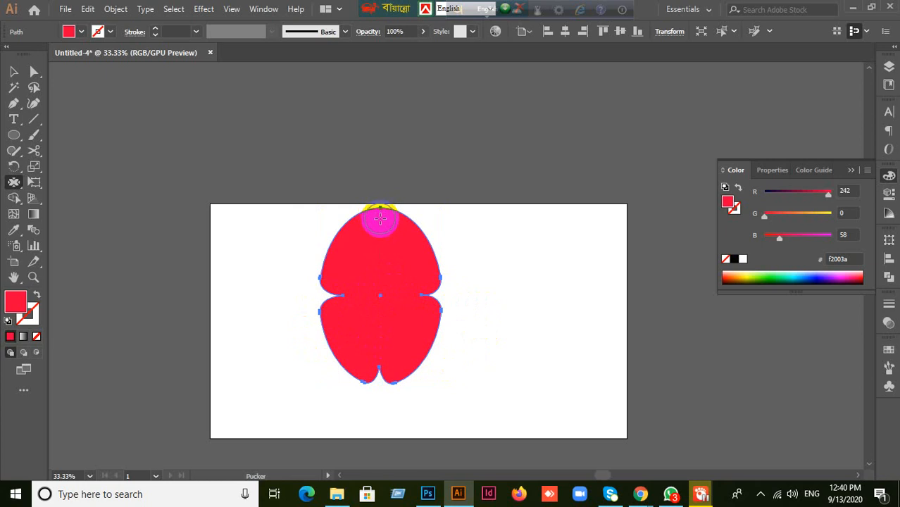
pyautogui.moveTo(380, 221); pyautogui.dragTo(376, 288)
pyautogui.hotkey('ctrl', 'z')
pyautogui.moveTo(379, 237); pyautogui.dragTo(376, 266)
pyautogui.hotkey('ctrl', 'z')
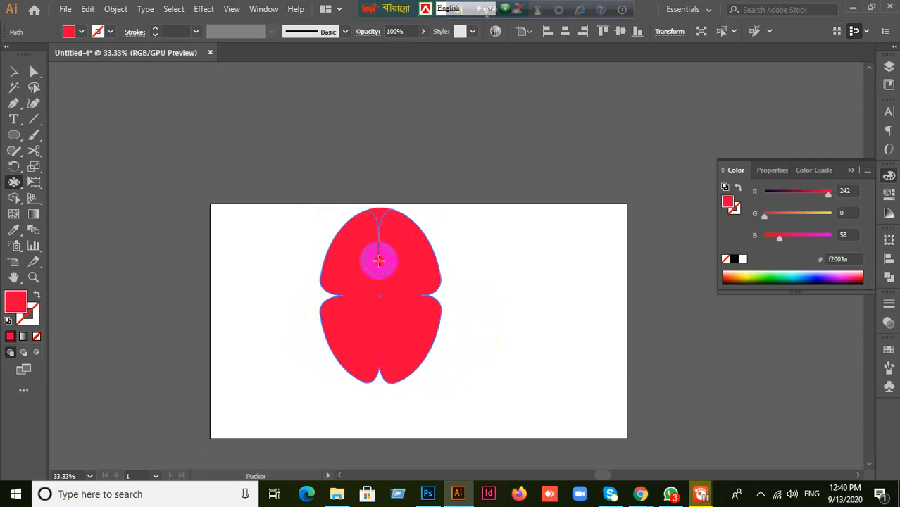
pyautogui.hotkey('ctrl', 'z')
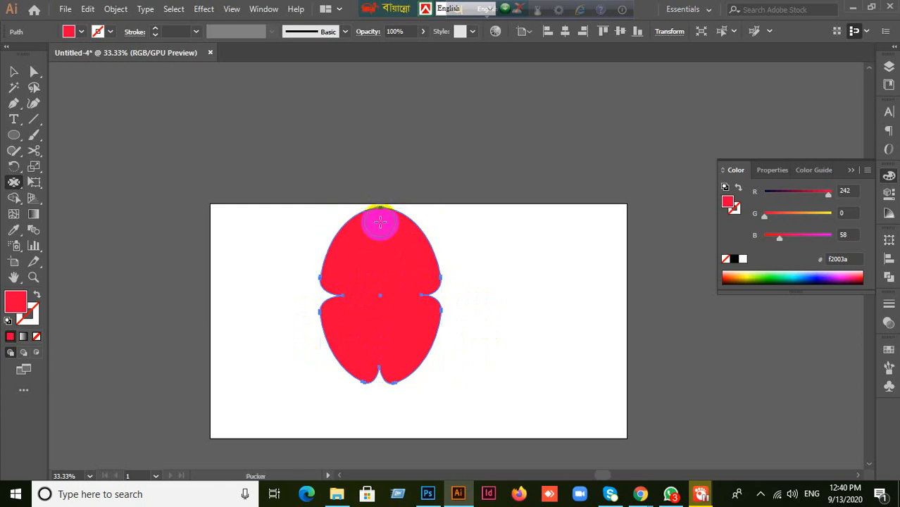
pyautogui.moveTo(378, 237)
pyautogui.mouseDown()
pyautogui.moveTo(372, 281)
pyautogui.moveTo(412, 301)
pyautogui.mouseUp()
pyautogui.hotkey('ctrl', 'z')
pyautogui.moveTo(379, 276); pyautogui.dragTo(495, 301)
pyautogui.hotkey('ctrl', 'z')
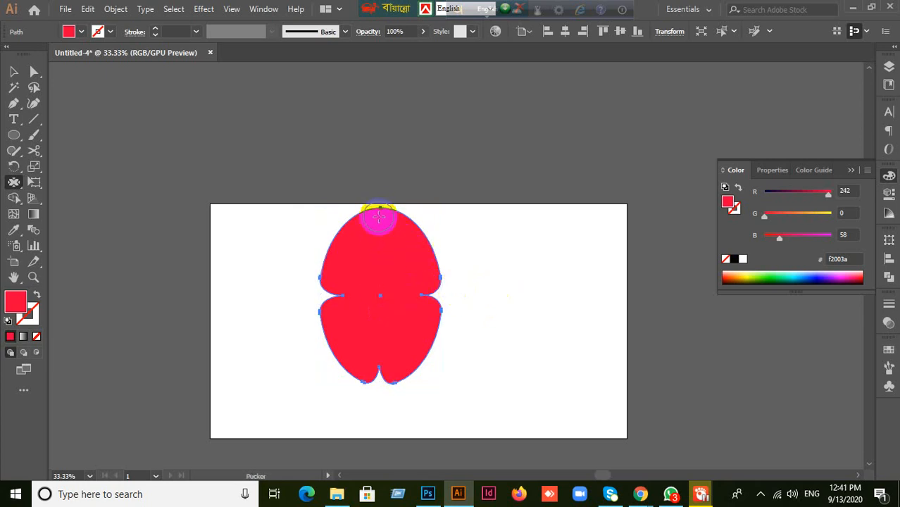
# Pucker a short inward notch into the middle of the ellipse's top edge
pyautogui.moveTo(380, 230); pyautogui.dragTo(380, 230)
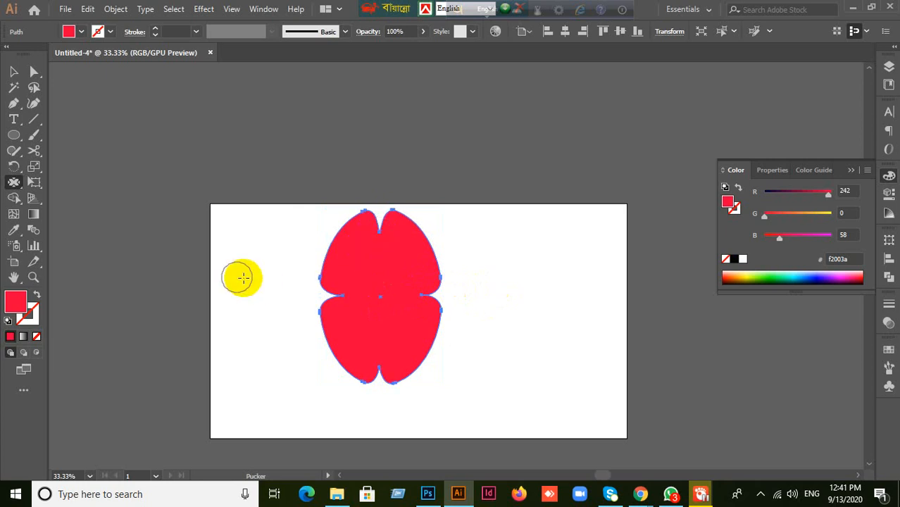
pyautogui.click(358, 229)
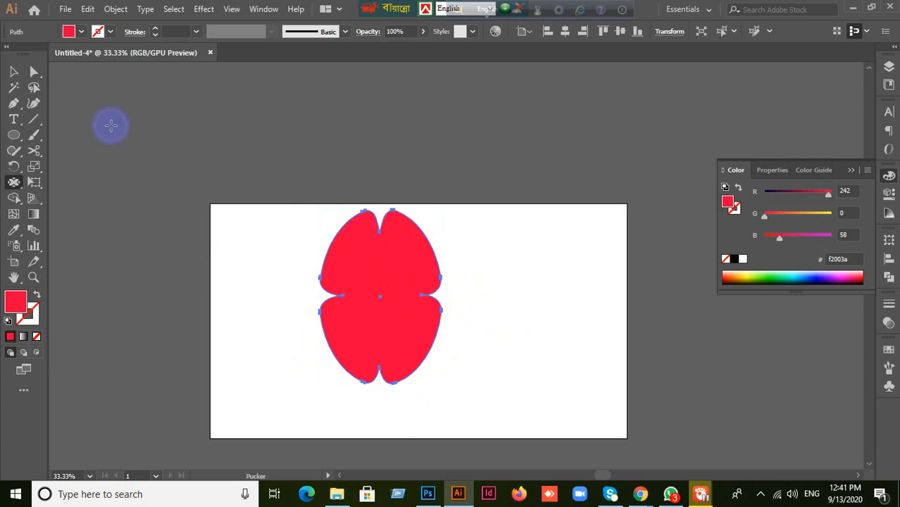
# Reposition the notched red shape slightly to the left, just inside the artboard's top edge, and deselect it
pyautogui.click(17, 74)
pyautogui.click(227, 201)
pyautogui.click(420, 333)
pyautogui.click(280, 188)
pyautogui.moveTo(382, 251); pyautogui.dragTo(411, 164)
pyautogui.moveTo(402, 232); pyautogui.dragTo(382, 297)
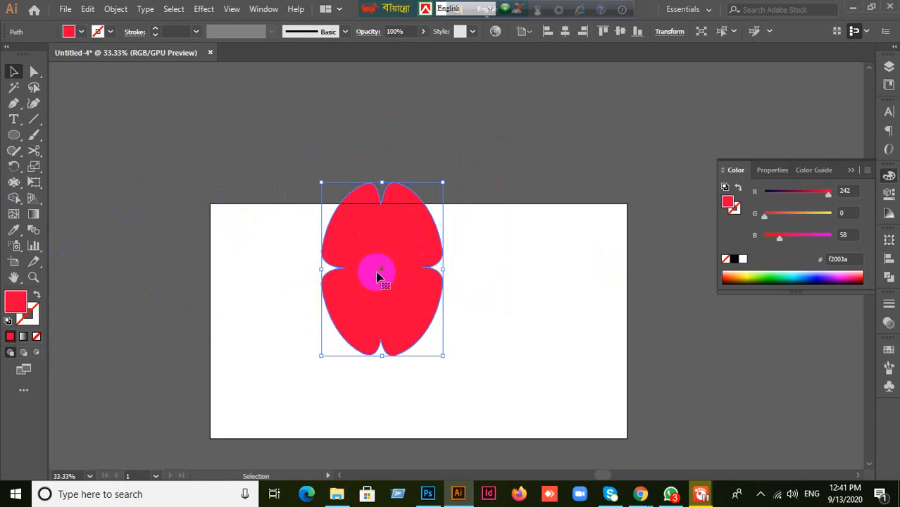
pyautogui.moveTo(375, 265); pyautogui.dragTo(416, 320)
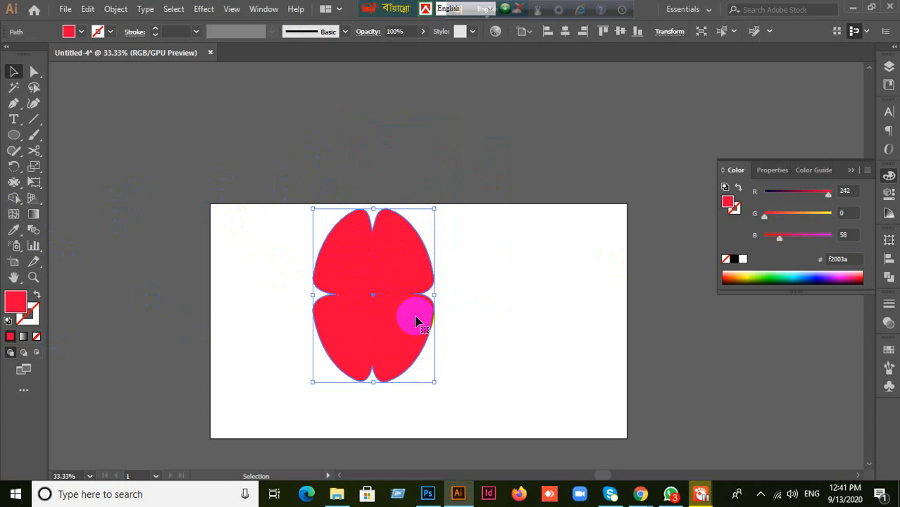
pyautogui.click(226, 224)
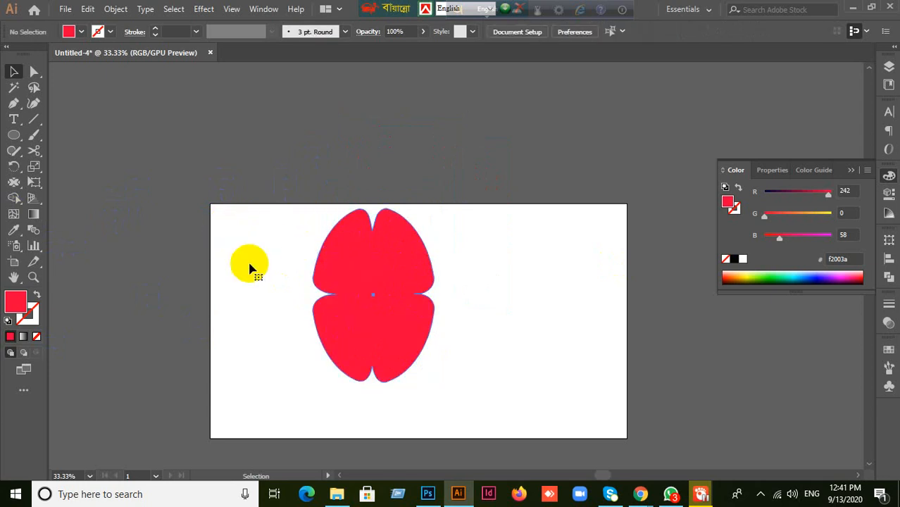
# Draw two arcs with the Arc tool, curving up and outward from the shape's top notch like butterfly antennae
pyautogui.hotkey('ctrl', 'a')
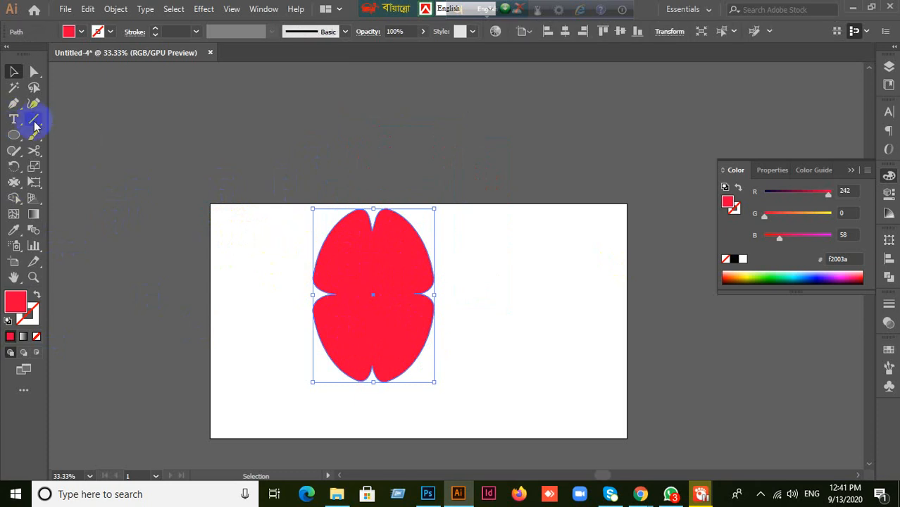
pyautogui.moveTo(38, 125); pyautogui.dragTo(76, 133)
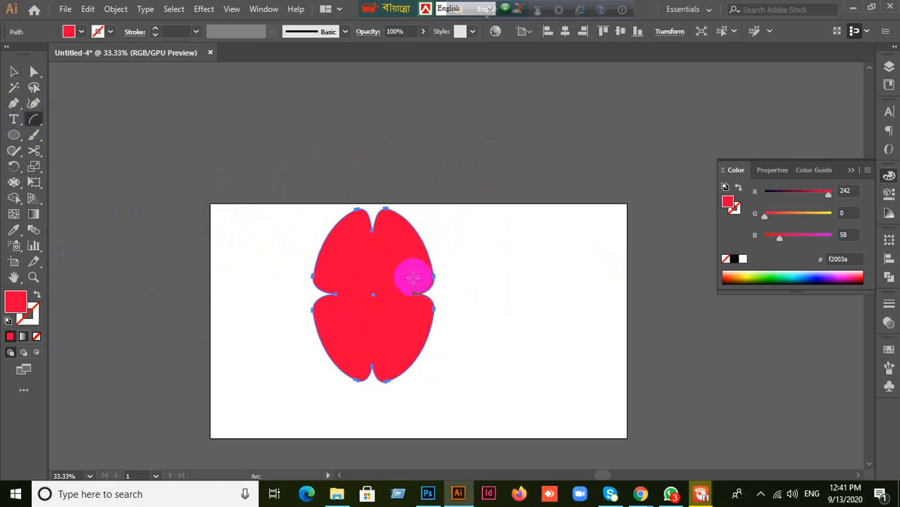
pyautogui.moveTo(377, 255); pyautogui.dragTo(455, 172)
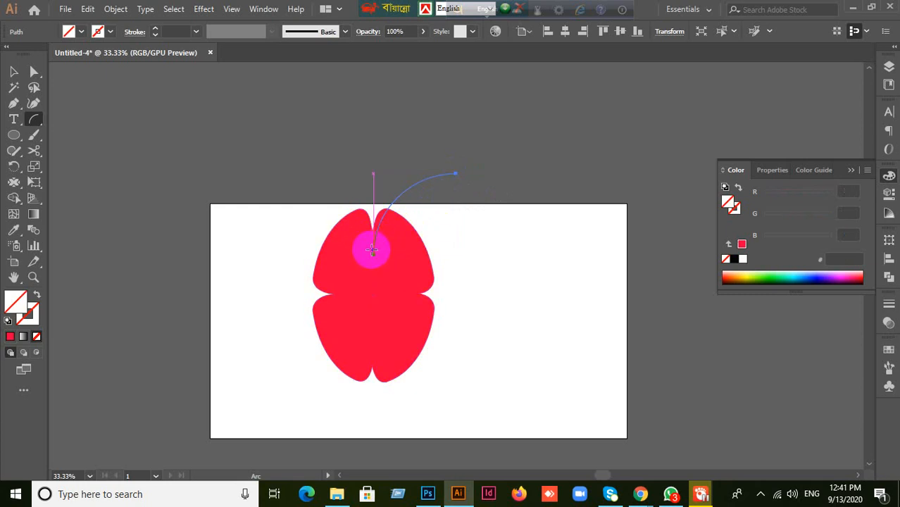
pyautogui.moveTo(371, 247); pyautogui.dragTo(325, 162)
# Select the red notched shape and lock it
pyautogui.click(16, 75)
pyautogui.click(352, 322)
pyautogui.hotkey('ctrl', '2')
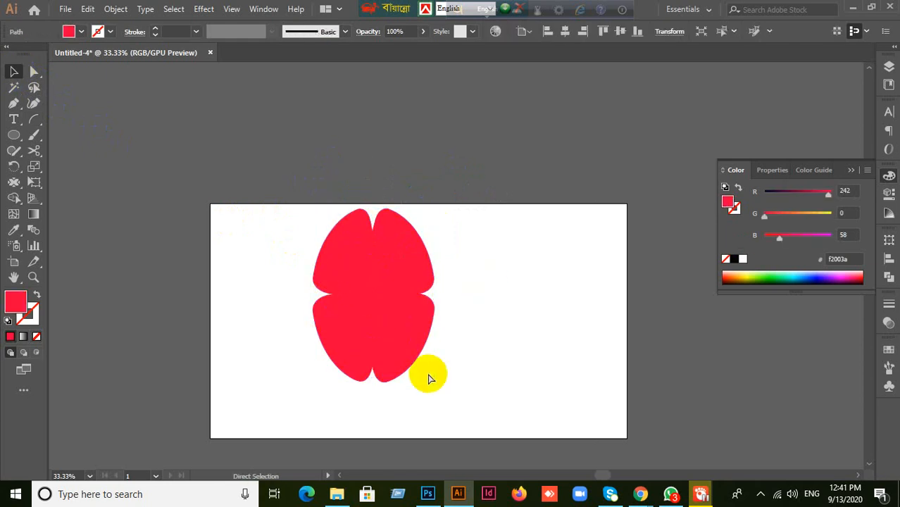
# Move the left arc slightly upward so its lower end sits in the shape's top notch
pyautogui.moveTo(331, 236); pyautogui.dragTo(479, 277)
pyautogui.moveTo(372, 248)
pyautogui.mouseDown()
pyautogui.moveTo(364, 249)
pyautogui.moveTo(374, 242)
pyautogui.mouseUp()
pyautogui.click(566, 298)
pyautogui.click(356, 204)
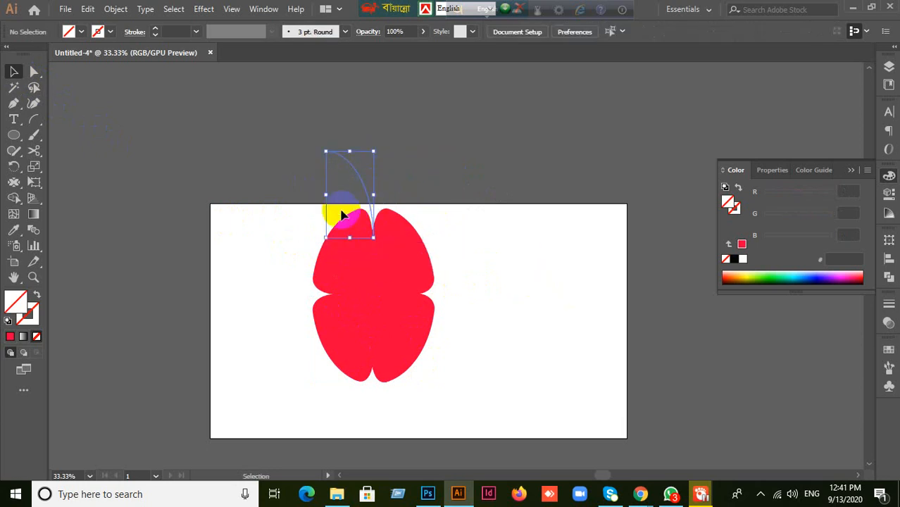
# Give the left arc a solid dark grey 333333 stroke
pyautogui.click(13, 339)
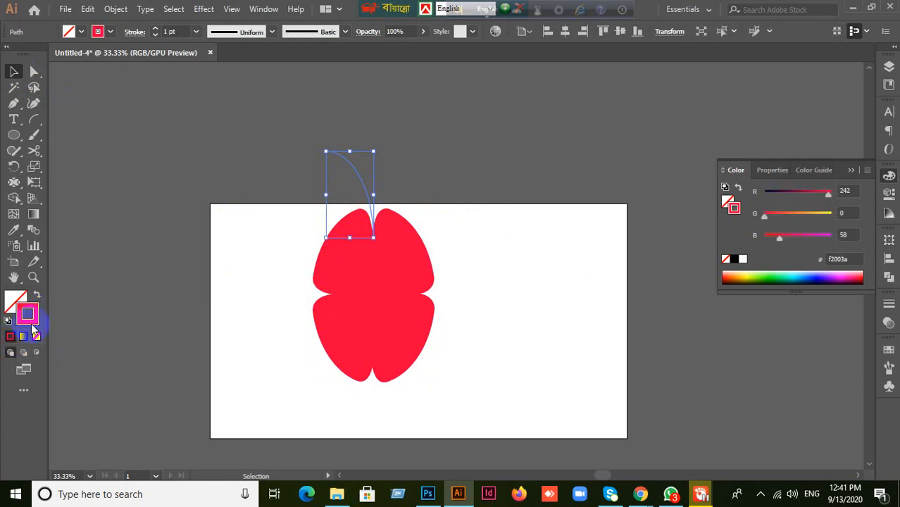
pyautogui.doubleClick(29, 318)
pyautogui.moveTo(502, 291); pyautogui.dragTo(456, 287)
pyautogui.click(750, 156)
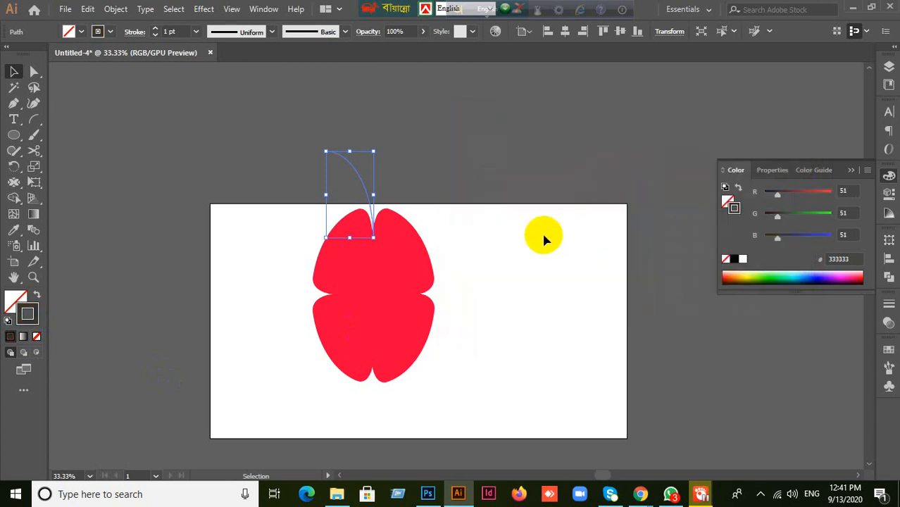
# Give the right arc a solid near-black 050505 stroke and deselect it
pyautogui.moveTo(397, 152); pyautogui.dragTo(484, 217)
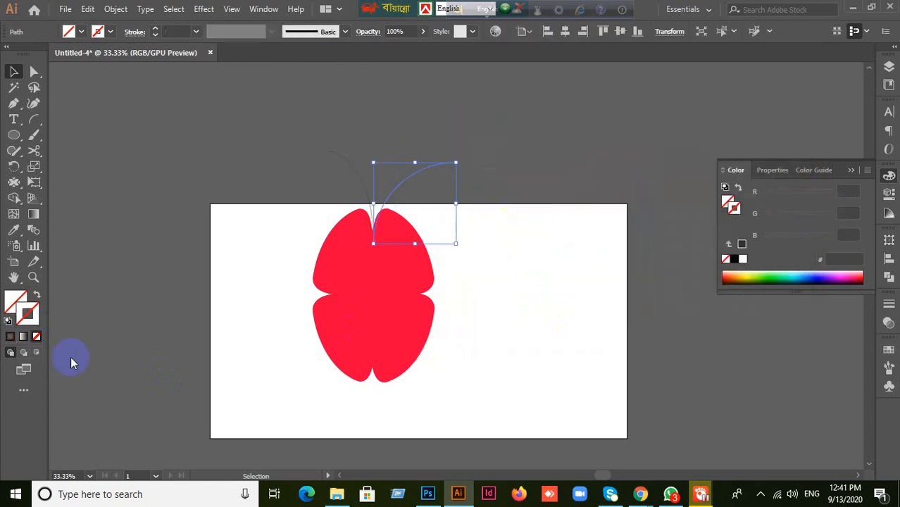
pyautogui.click(11, 338)
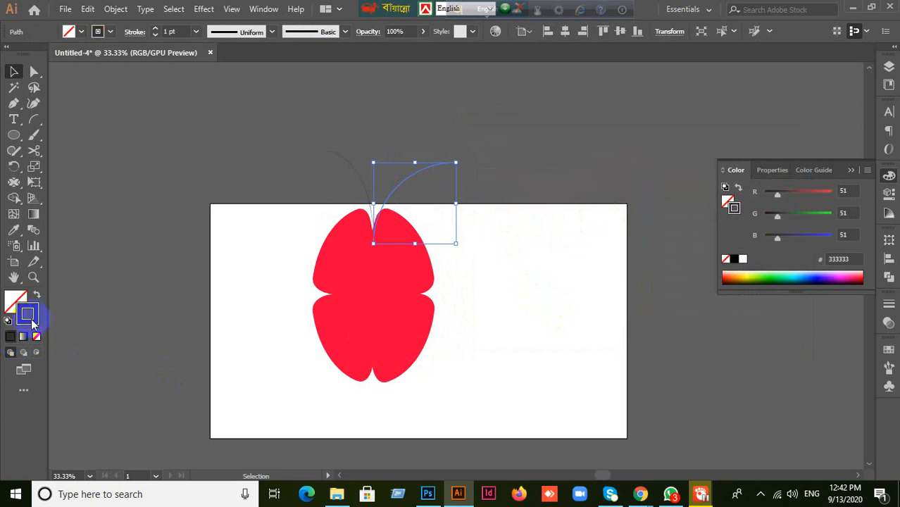
pyautogui.doubleClick(35, 319)
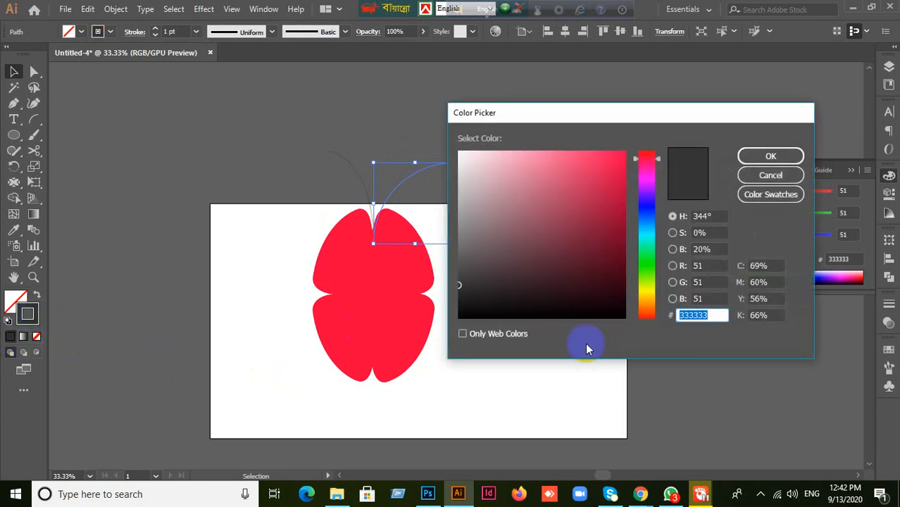
pyautogui.moveTo(497, 275); pyautogui.dragTo(459, 315)
pyautogui.click(782, 176)
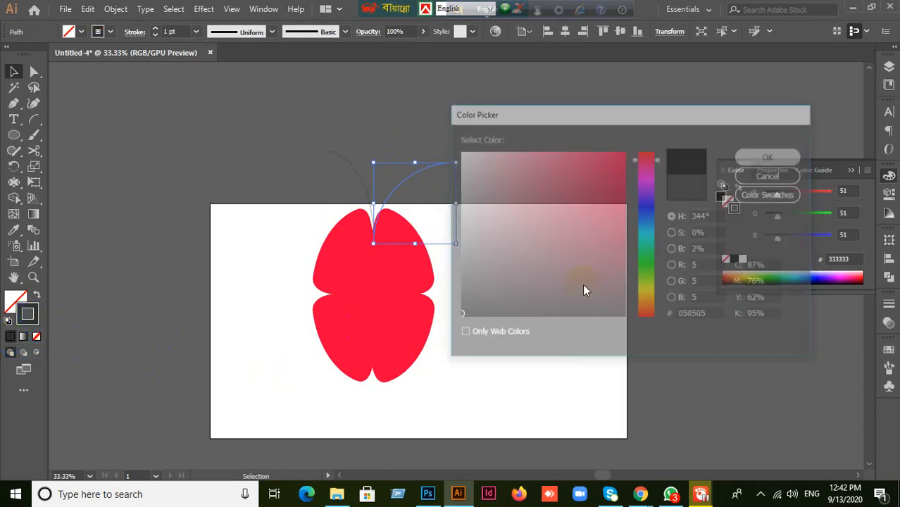
pyautogui.click(577, 294)
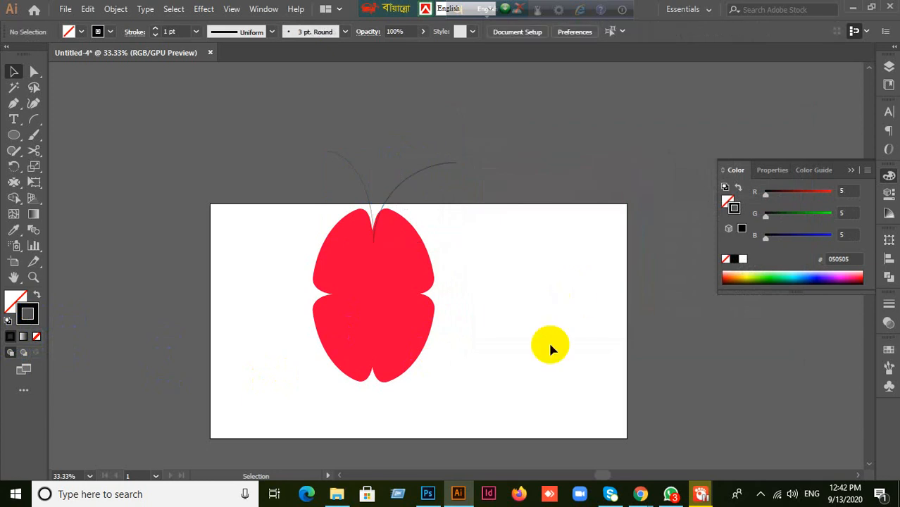
# Delete both arcs, and unlock and delete the red notched shape to empty the artboard
pyautogui.click(377, 236)
pyautogui.click(524, 290)
pyautogui.moveTo(280, 205); pyautogui.dragTo(501, 345)
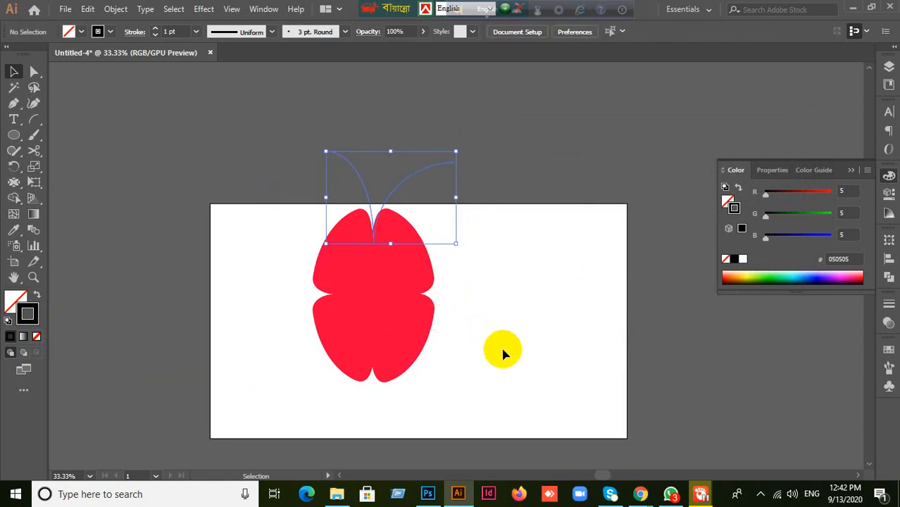
pyautogui.press('Delete')
pyautogui.hotkey('ctrl', 'a')
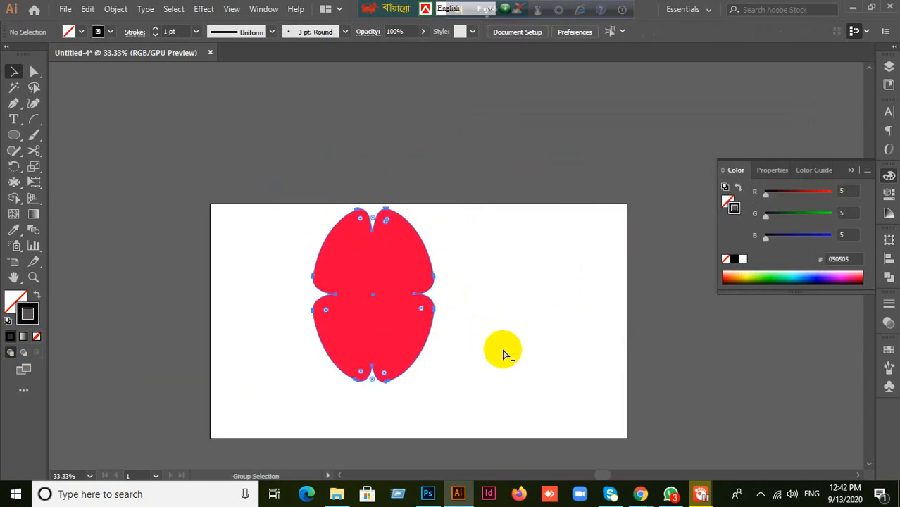
pyautogui.press('v')
pyautogui.press('Delete')
# Draw a large red circle left of the artboard's centre with the Ellipse tool, discarding the first, wider ellipse
pyautogui.click(32, 155)
pyautogui.moveTo(338, 261); pyautogui.dragTo(487, 388)
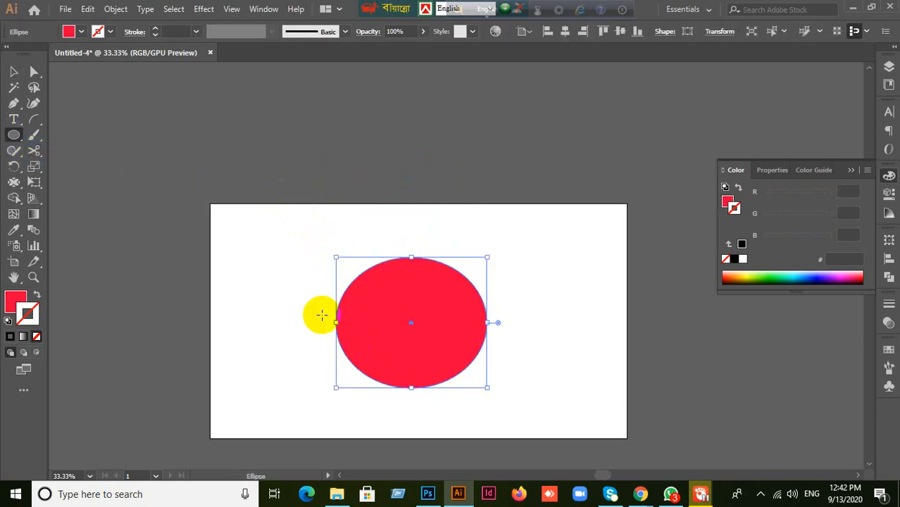
pyautogui.press('Delete')
pyautogui.moveTo(287, 245); pyautogui.dragTo(455, 384)
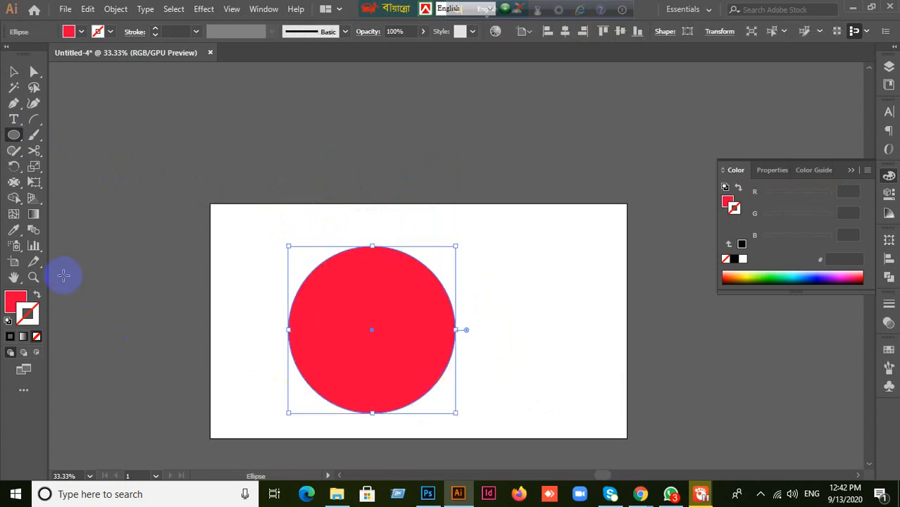
# Set the Pucker tool's intensity to 80% and enlarge its brush to most of the circle's width
pyautogui.click(13, 183)
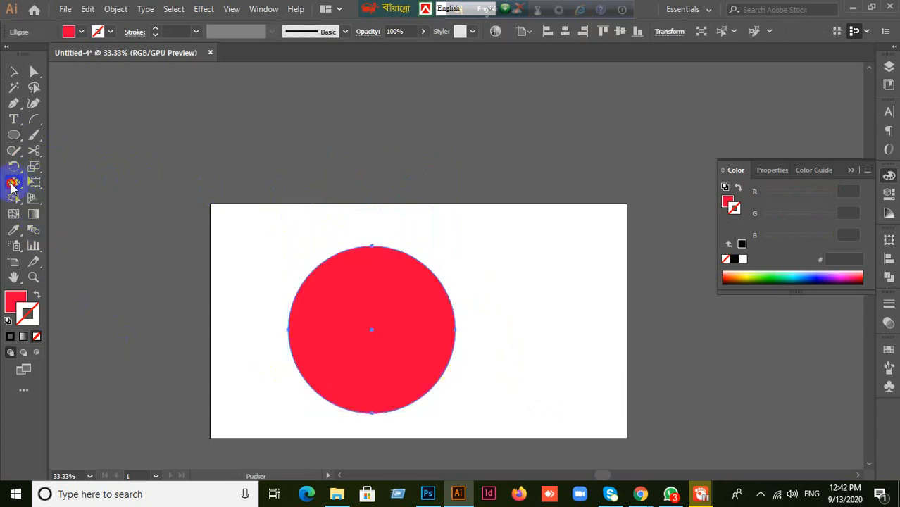
pyautogui.doubleClick(12, 183)
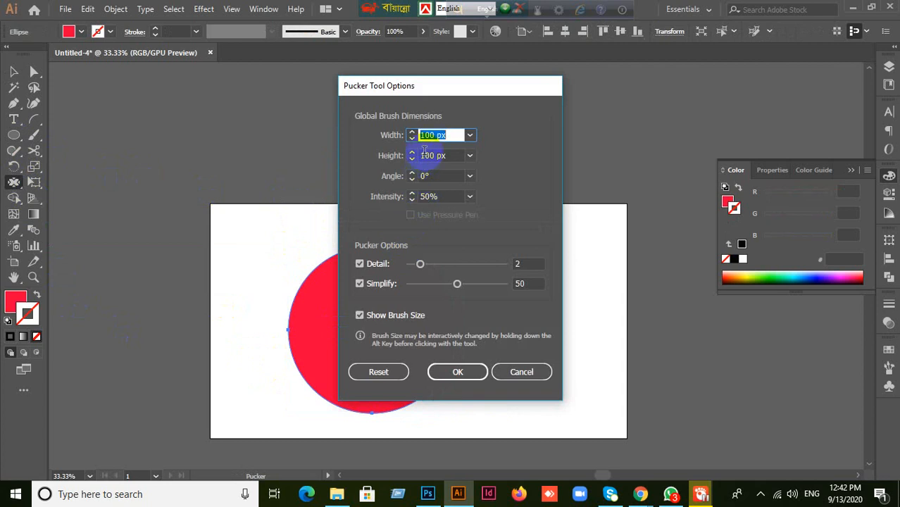
pyautogui.click(443, 196)
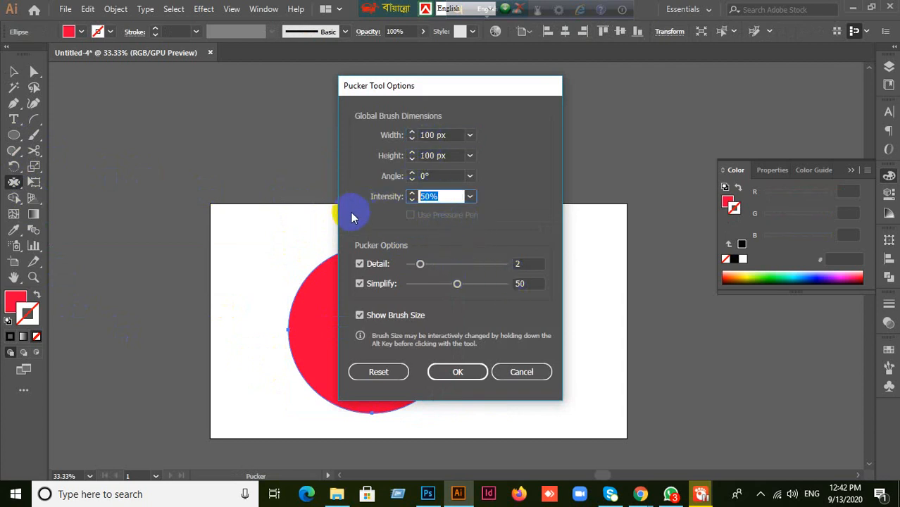
pyautogui.write('80')
pyautogui.click(457, 373)
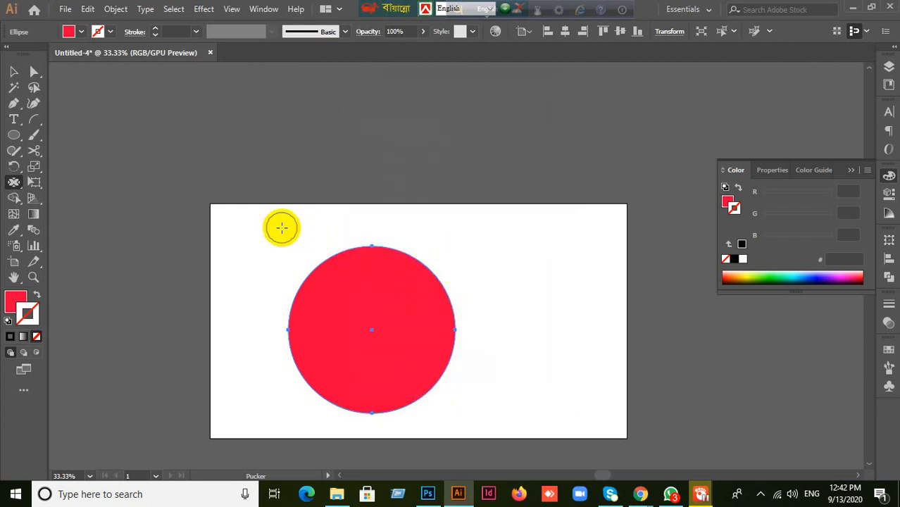
pyautogui.moveTo(281, 227)
pyautogui.mouseDown()
pyautogui.moveTo(372, 197)
pyautogui.moveTo(323, 209)
pyautogui.moveTo(426, 268)
pyautogui.moveTo(422, 293)
pyautogui.moveTo(548, 260)
pyautogui.mouseUp()
pyautogui.hotkey('ctrl', 'z')
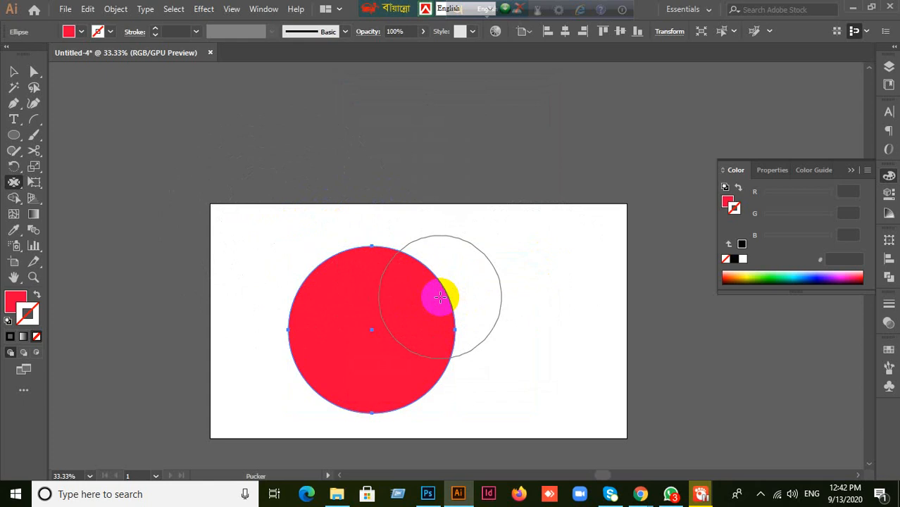
# Try Pucker strokes on the circle's upper-right edge, in place and pulling outward, undoing each one
pyautogui.moveTo(439, 297); pyautogui.dragTo(440, 297)
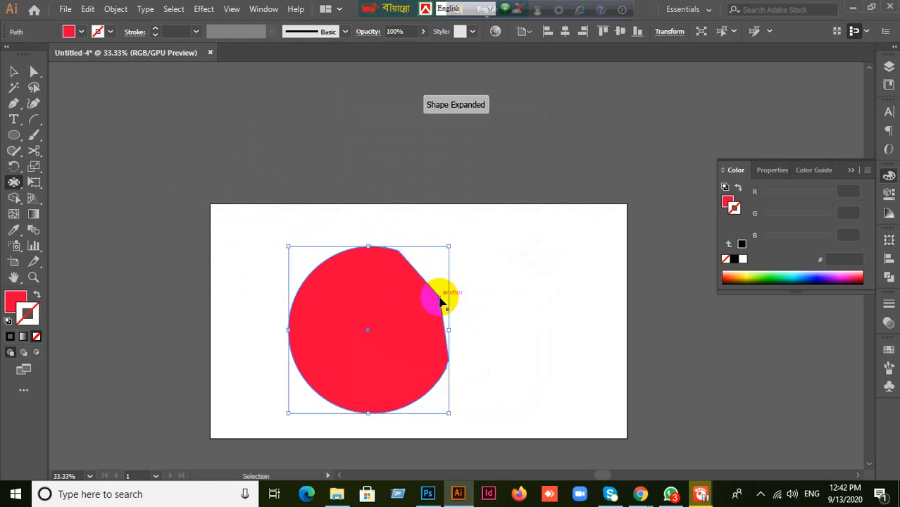
pyautogui.hotkey('ctrl', 'z')
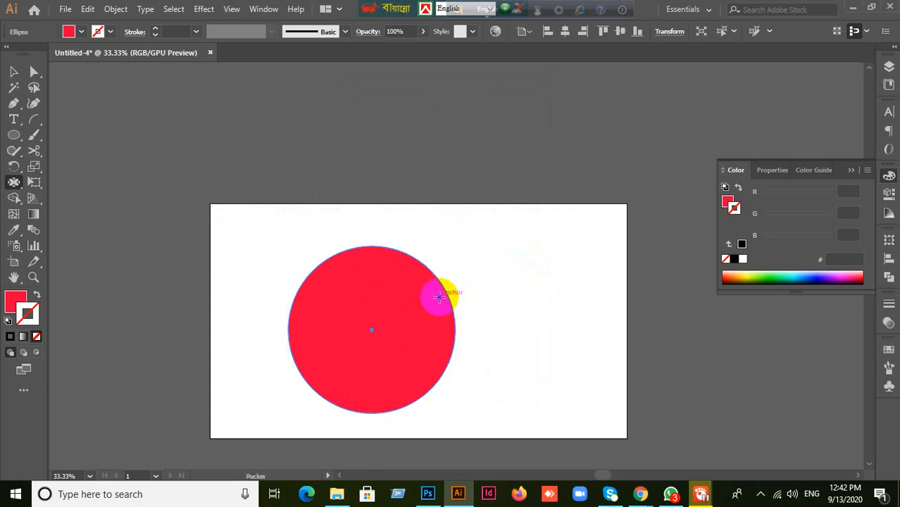
pyautogui.moveTo(431, 302)
pyautogui.mouseDown()
pyautogui.moveTo(630, 231)
pyautogui.moveTo(690, 200)
pyautogui.mouseUp()
pyautogui.hotkey('ctrl', 'z')
pyautogui.hotkey('ctrl', 'z')
pyautogui.moveTo(497, 271)
pyautogui.mouseDown()
pyautogui.moveTo(480, 282)
pyautogui.moveTo(691, 213)
pyautogui.mouseUp()
pyautogui.hotkey('ctrl', 'z')
pyautogui.moveTo(479, 269); pyautogui.dragTo(772, 144)
pyautogui.hotkey('ctrl', 'z')
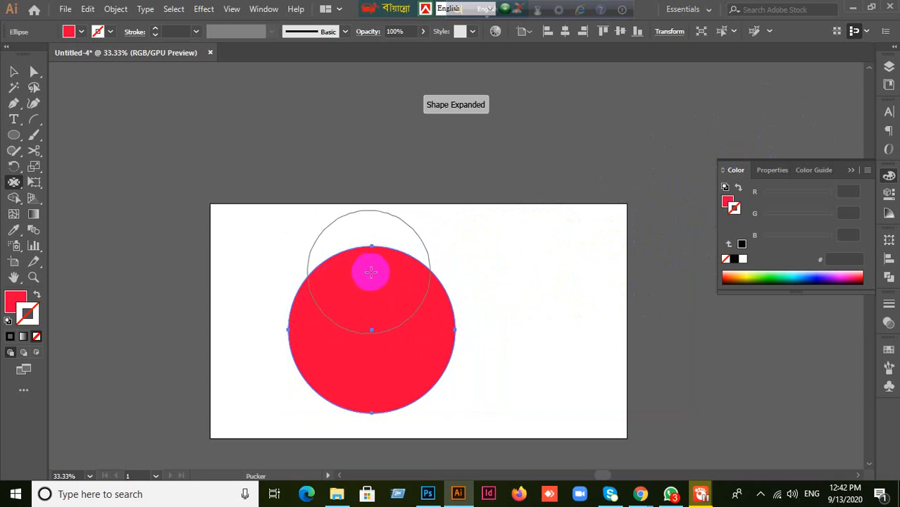
# Try Pucker strokes from the circle's upper edge and interior, mostly pulling upward, undoing each attempt
pyautogui.moveTo(367, 269)
pyautogui.mouseDown()
pyautogui.moveTo(362, 391)
pyautogui.moveTo(408, 335)
pyautogui.mouseUp()
pyautogui.hotkey('ctrl', 'z')
pyautogui.moveTo(367, 303); pyautogui.dragTo(367, 214)
pyautogui.moveTo(366, 114); pyautogui.dragTo(367, 111)
pyautogui.hotkey('ctrl', 'z')
pyautogui.moveTo(404, 341); pyautogui.dragTo(578, 148)
pyautogui.hotkey('ctrl', 'z')
pyautogui.moveTo(355, 259)
pyautogui.mouseDown()
pyautogui.moveTo(308, 101)
pyautogui.moveTo(403, 166)
pyautogui.moveTo(413, 119)
pyautogui.mouseUp()
pyautogui.hotkey('ctrl', 'z')
pyautogui.hotkey('ctrl', 'z')
pyautogui.moveTo(372, 245); pyautogui.dragTo(371, 107)
pyautogui.hotkey('ctrl', 'z')
pyautogui.moveTo(371, 226); pyautogui.dragTo(372, 119)
pyautogui.hotkey('ctrl', 'z')
pyautogui.moveTo(351, 231); pyautogui.dragTo(354, 90)
pyautogui.hotkey('ctrl', 'z')
# Try Pucker strokes from the circle's right side across towards its lower left, undoing each one
pyautogui.moveTo(432, 284)
pyautogui.mouseDown()
pyautogui.moveTo(434, 316)
pyautogui.moveTo(417, 334)
pyautogui.moveTo(417, 326)
pyautogui.moveTo(326, 402)
pyautogui.mouseUp()
pyautogui.hotkey('ctrl', 'z')
pyautogui.moveTo(432, 348); pyautogui.dragTo(329, 380)
pyautogui.hotkey('ctrl', 'z')
# Pull four long spikes out of the circle with the Pucker tool, towards the right, top, left and bottom
pyautogui.moveTo(492, 374)
pyautogui.mouseDown()
pyautogui.moveTo(428, 354)
pyautogui.moveTo(601, 300)
pyautogui.moveTo(572, 316)
pyautogui.mouseUp()
pyautogui.moveTo(362, 330); pyautogui.dragTo(343, 169)
pyautogui.moveTo(335, 348); pyautogui.dragTo(173, 376)
pyautogui.scroll(-5, 368, 370)
pyautogui.moveTo(367, 322); pyautogui.dragTo(367, 435)
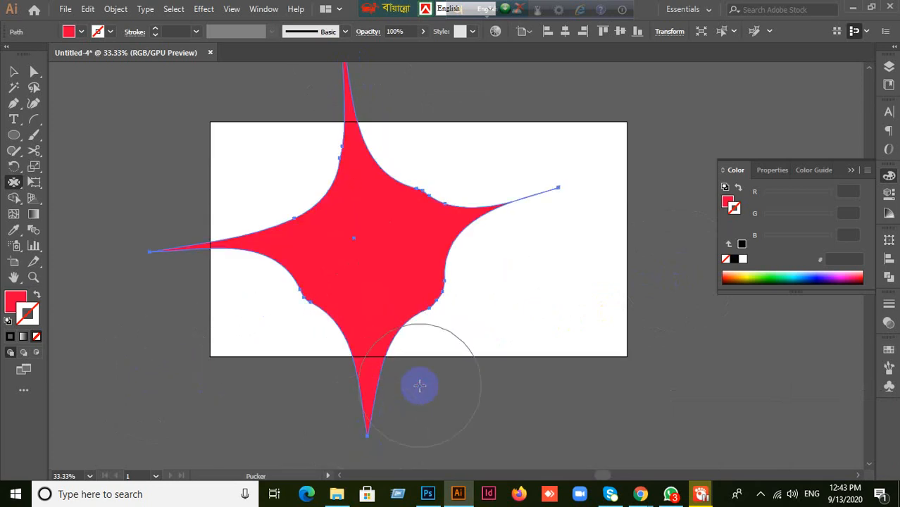
# Add more Pucker strokes between the star's spikes, pulling some diagonally outward and others across its body
pyautogui.moveTo(398, 289); pyautogui.dragTo(544, 427)
pyautogui.scroll(1, 537, 366)
pyautogui.moveTo(402, 225)
pyautogui.mouseDown()
pyautogui.moveTo(393, 240)
pyautogui.moveTo(492, 124)
pyautogui.mouseUp()
pyautogui.moveTo(332, 285); pyautogui.dragTo(288, 200)
pyautogui.moveTo(446, 306); pyautogui.dragTo(327, 216)
pyautogui.moveTo(348, 335); pyautogui.dragTo(213, 426)
pyautogui.moveTo(473, 325)
pyautogui.mouseDown()
pyautogui.moveTo(682, 240)
pyautogui.moveTo(235, 372)
pyautogui.moveTo(443, 277)
pyautogui.moveTo(460, 341)
pyautogui.moveTo(438, 206)
pyautogui.moveTo(421, 188)
pyautogui.moveTo(406, 126)
pyautogui.mouseUp()
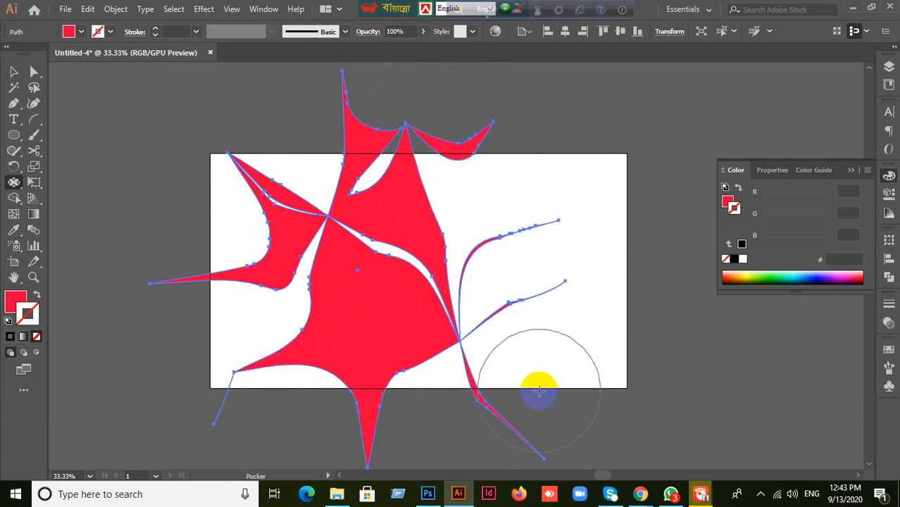
# Undo all the Pucker strokes on the star shape back to the plain red circle, and deselect it
pyautogui.hotkey('ctrl', 'z')
pyautogui.hotkey('ctrl', 'z')
pyautogui.hotkey('ctrl', 'z')
pyautogui.hotkey('ctrl', 'z')
pyautogui.hotkey('ctrl', 'z')
pyautogui.hotkey('ctrl', 'z')
pyautogui.hotkey('ctrl', 'z')
pyautogui.hotkey('ctrl', 'z')
pyautogui.hotkey('ctrl', 'z')
pyautogui.hotkey('ctrl', 'z')
pyautogui.hotkey('ctrl', 'z')
pyautogui.hotkey('ctrl', 'z')
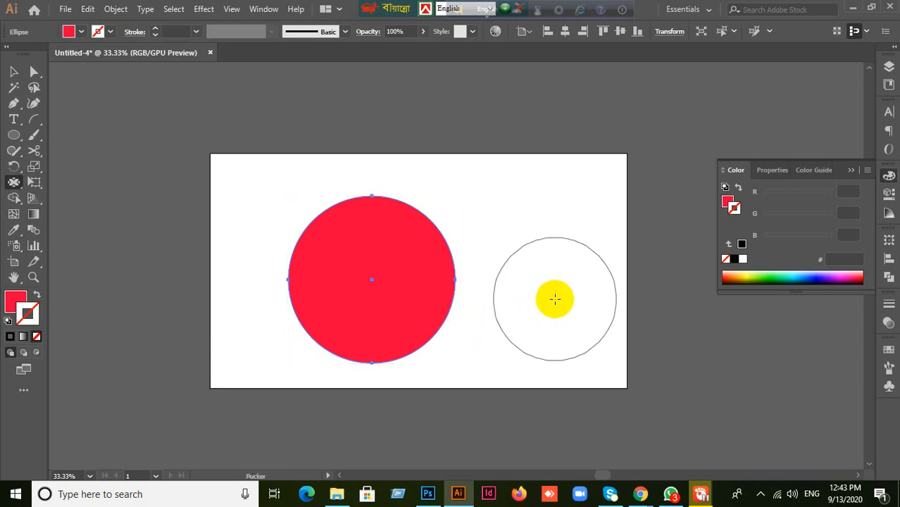
pyautogui.press('ctrl')
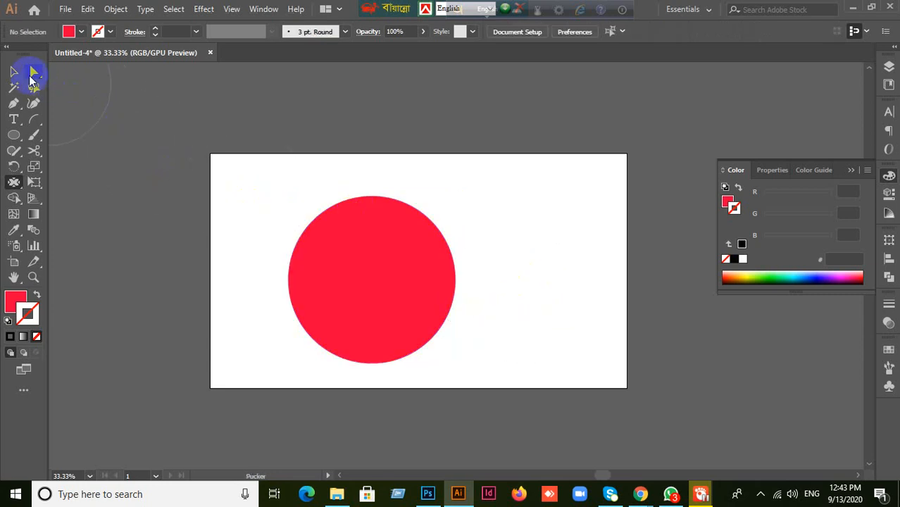
# Try Pucker strokes on the circle's right edge with a smaller brush, pulling outward and inward, and undo them
pyautogui.click(15, 183)
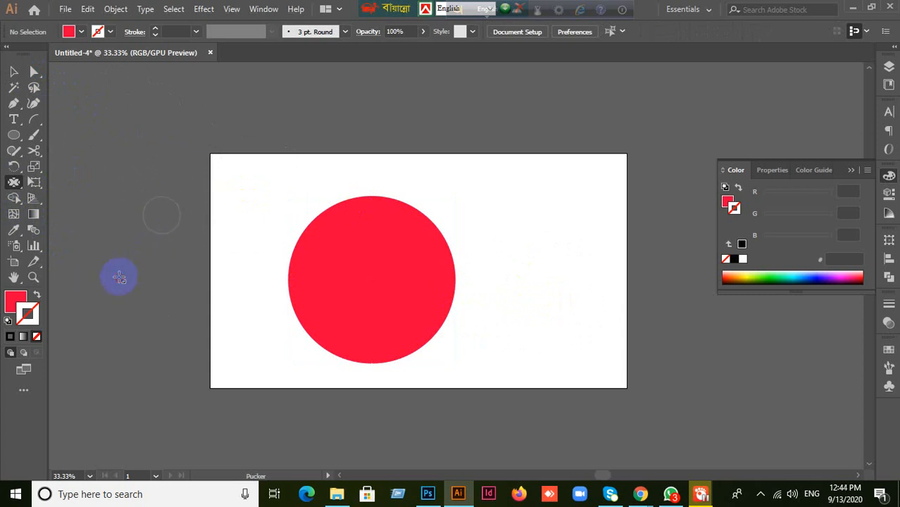
pyautogui.moveTo(438, 261)
pyautogui.mouseDown()
pyautogui.moveTo(560, 238)
pyautogui.moveTo(472, 269)
pyautogui.moveTo(453, 263)
pyautogui.moveTo(574, 251)
pyautogui.mouseUp()
pyautogui.hotkey('ctrl', 'z')
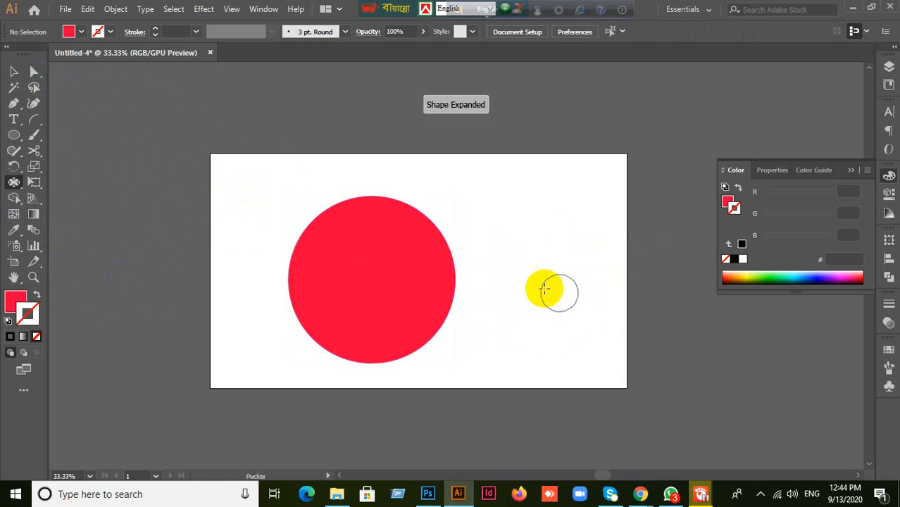
pyautogui.moveTo(460, 253); pyautogui.dragTo(589, 222)
pyautogui.moveTo(449, 262); pyautogui.dragTo(352, 281)
pyautogui.hotkey('ctrl', 'z')
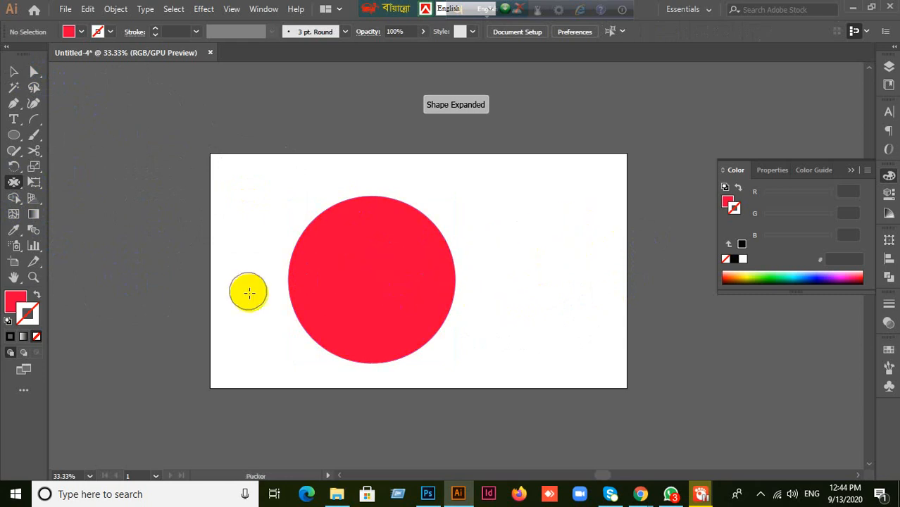
# Review the brush dimensions, intensity, detail and simplify settings in the Pucker tool's options, cancelling each time
pyautogui.doubleClick(12, 184)
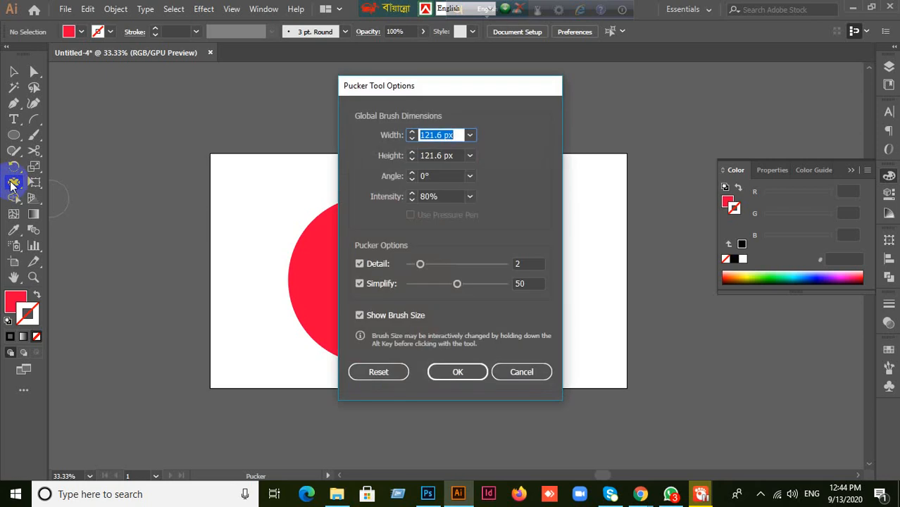
pyautogui.click(520, 371)
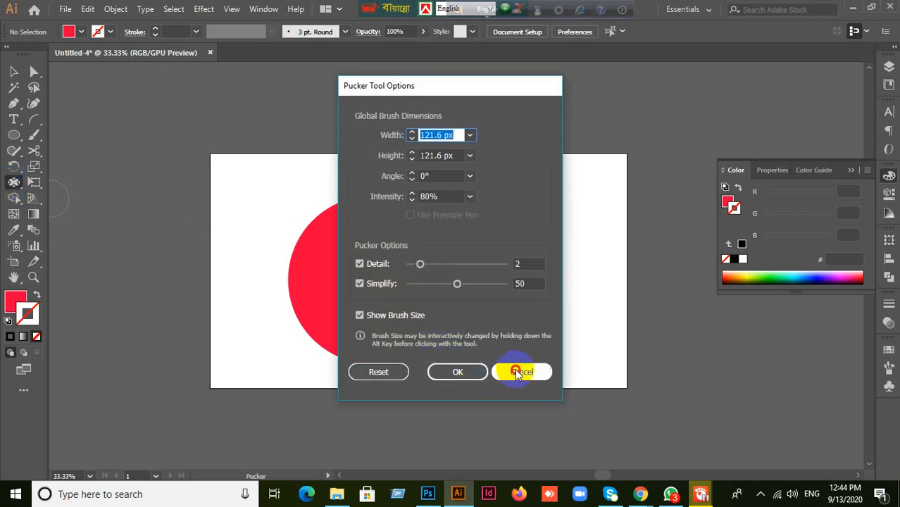
pyautogui.doubleClick(14, 184)
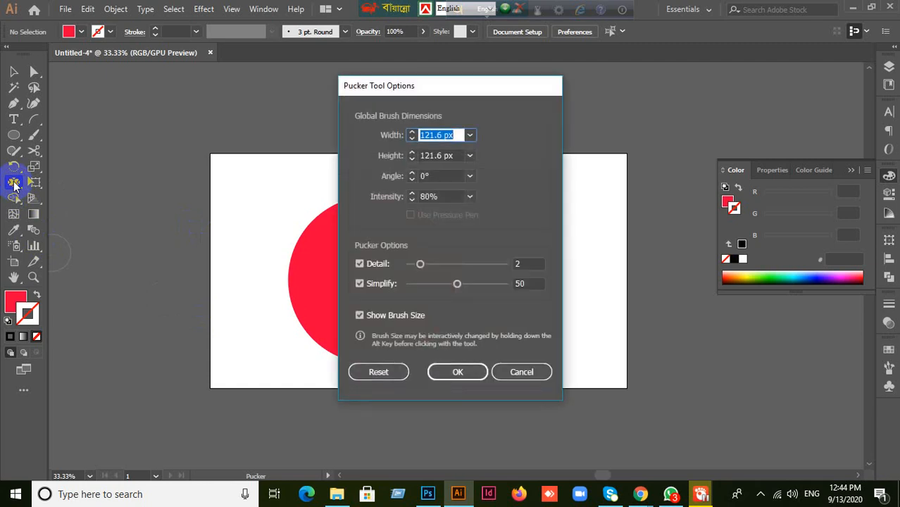
pyautogui.click(516, 371)
pyautogui.click(526, 375)
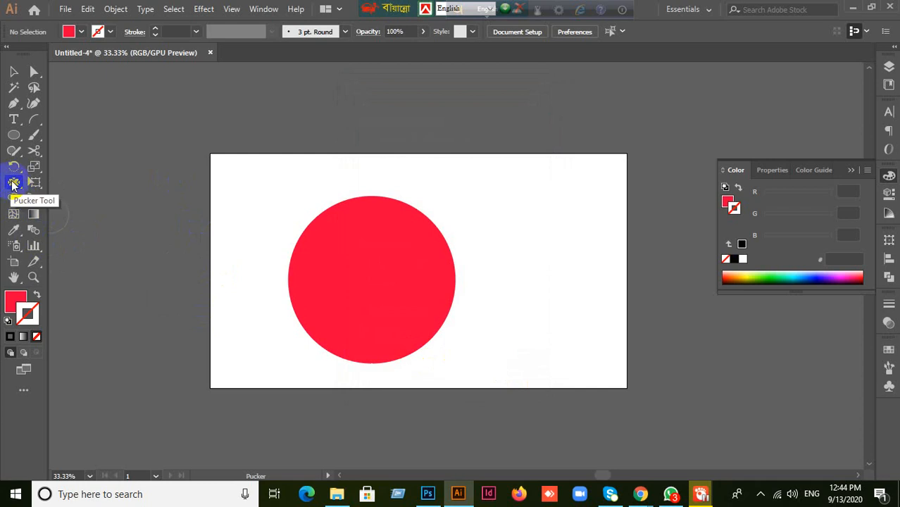
pyautogui.doubleClick(12, 185)
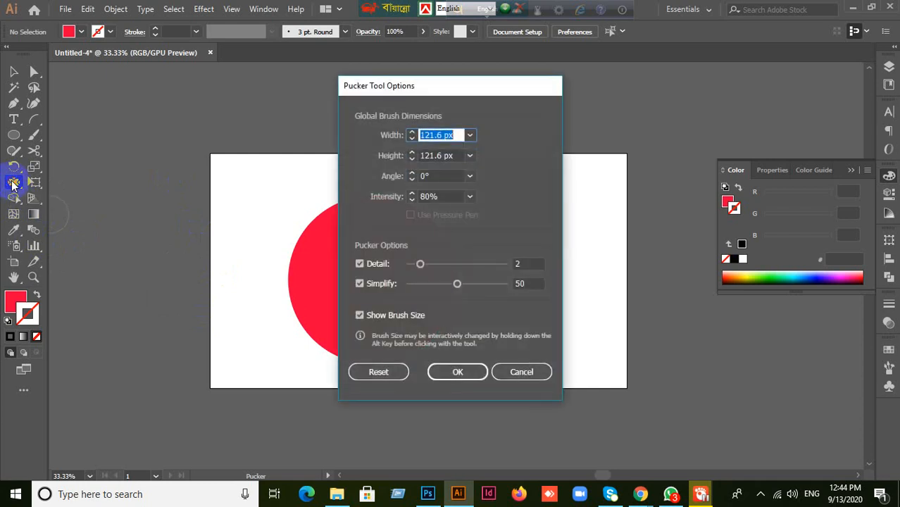
pyautogui.click(521, 371)
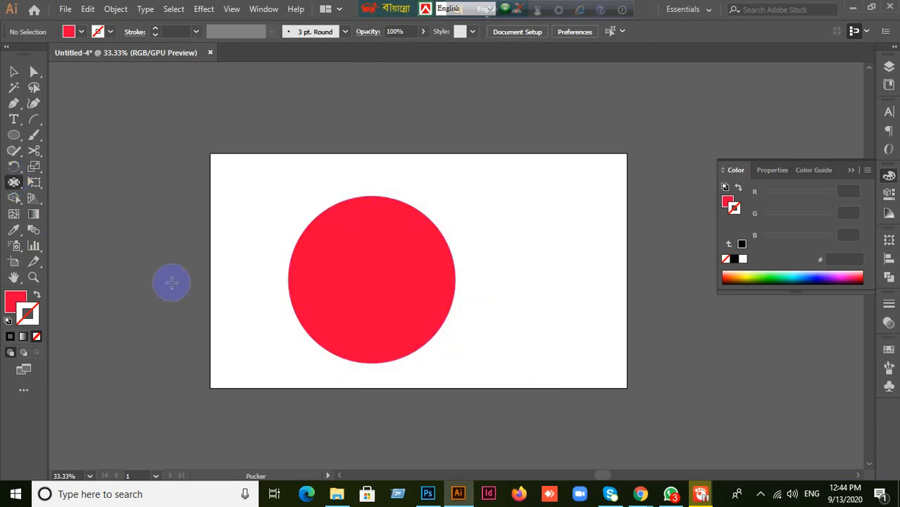
# Enlarge the Pucker brush and try strokes from the circle's right side, outward and towards the lower left, undoing each
pyautogui.moveTo(180, 280); pyautogui.dragTo(211, 257)
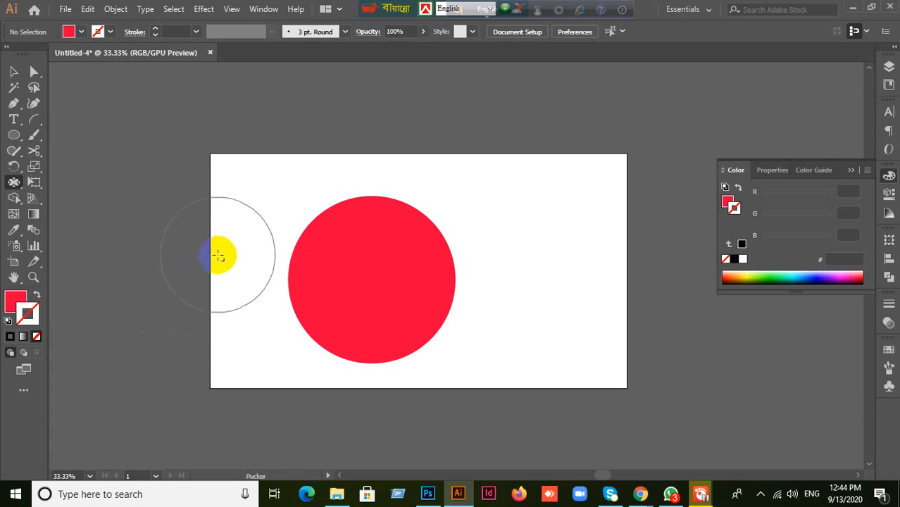
pyautogui.moveTo(426, 249); pyautogui.dragTo(674, 202)
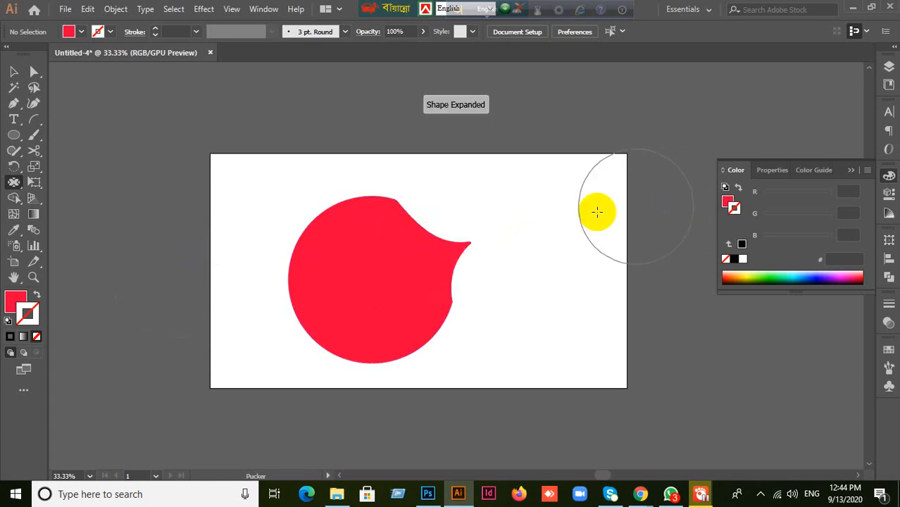
pyautogui.hotkey('ctrl', 'z')
pyautogui.moveTo(427, 244); pyautogui.dragTo(237, 326)
pyautogui.hotkey('ctrl', 'z')
pyautogui.moveTo(422, 247)
pyautogui.mouseDown()
pyautogui.moveTo(262, 374)
pyautogui.moveTo(221, 367)
pyautogui.mouseUp()
pyautogui.hotkey('ctrl', 'z')
pyautogui.moveTo(411, 308)
pyautogui.mouseDown()
pyautogui.moveTo(584, 221)
pyautogui.moveTo(542, 262)
pyautogui.mouseUp()
pyautogui.hotkey('ctrl', 'z')
pyautogui.moveTo(472, 246)
pyautogui.mouseDown()
pyautogui.moveTo(493, 233)
pyautogui.moveTo(627, 184)
pyautogui.mouseUp()
pyautogui.hotkey('ctrl', 'z')
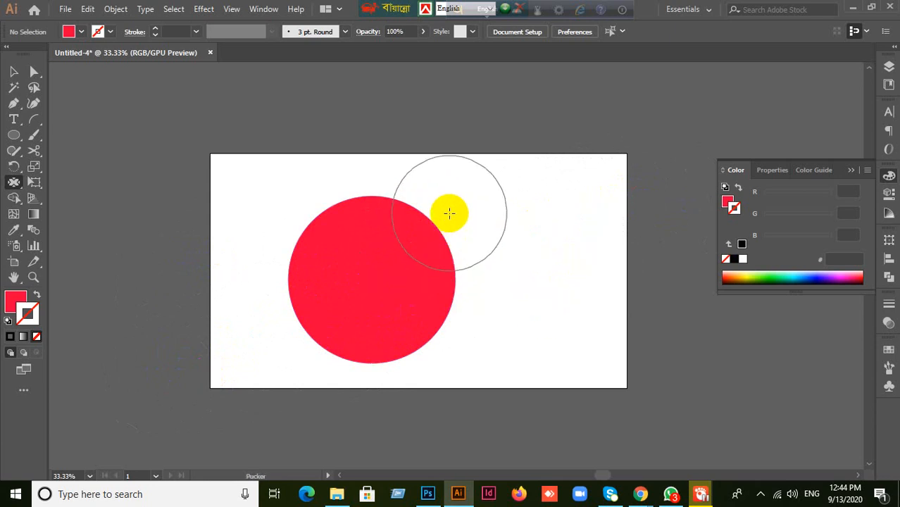
# Try Pucker strokes through the circle from its upper-right edge, outward beyond it, and leftward through its middle, undoing all
pyautogui.moveTo(449, 213); pyautogui.dragTo(261, 362)
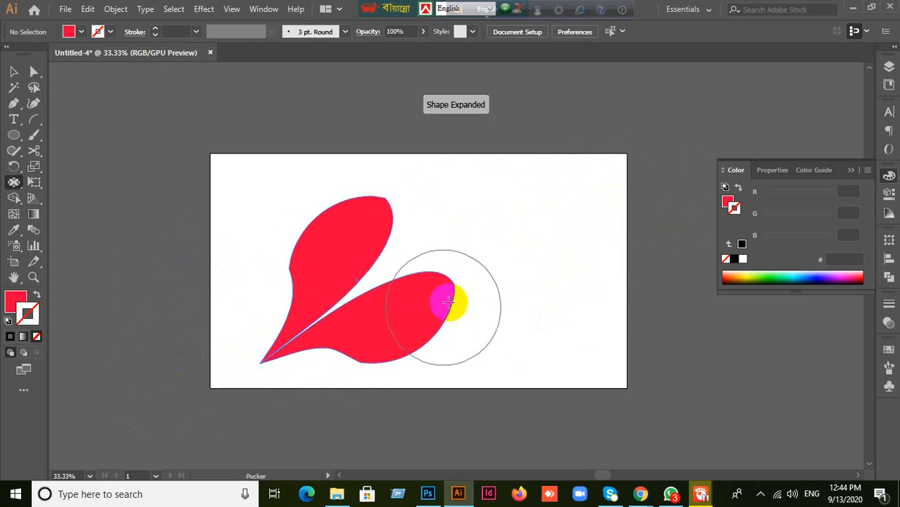
pyautogui.hotkey('ctrl', 'z')
pyautogui.moveTo(462, 212); pyautogui.dragTo(319, 321)
pyautogui.hotkey('ctrl', 'z')
pyautogui.moveTo(461, 231); pyautogui.dragTo(570, 184)
pyautogui.hotkey('ctrl', 'z')
pyautogui.moveTo(404, 275)
pyautogui.mouseDown()
pyautogui.moveTo(621, 304)
pyautogui.moveTo(238, 257)
pyautogui.mouseUp()
pyautogui.hotkey('ctrl', 'z')
pyautogui.hotkey('ctrl', 'z')
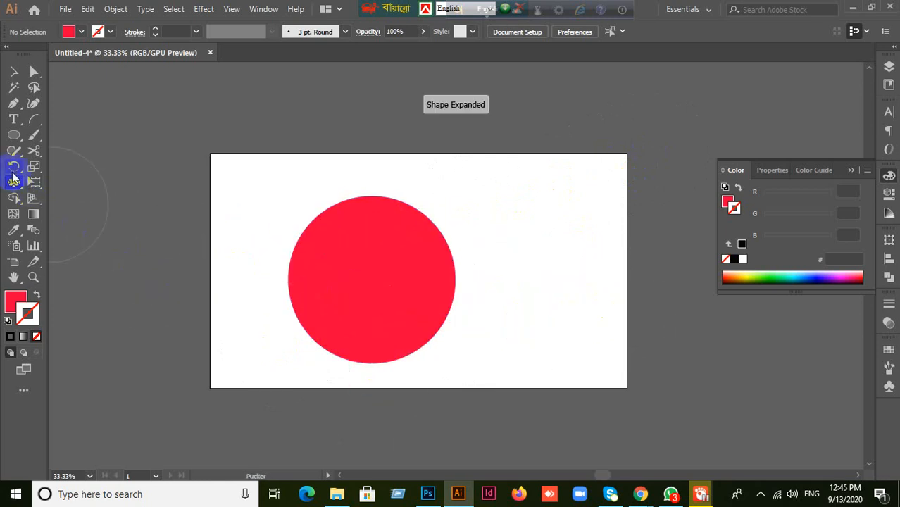
# Reset the Pucker tool's options to their defaults and accept them
pyautogui.doubleClick(14, 183)
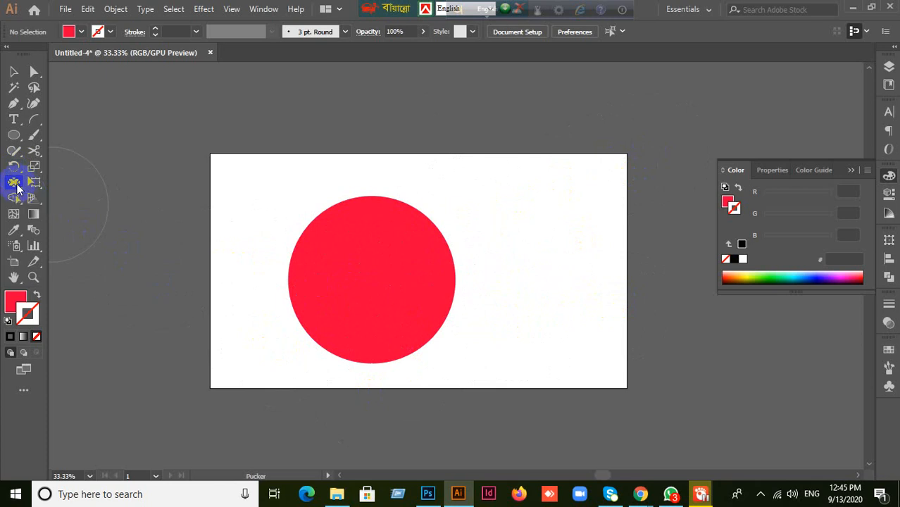
pyautogui.click(386, 373)
pyautogui.click(484, 372)
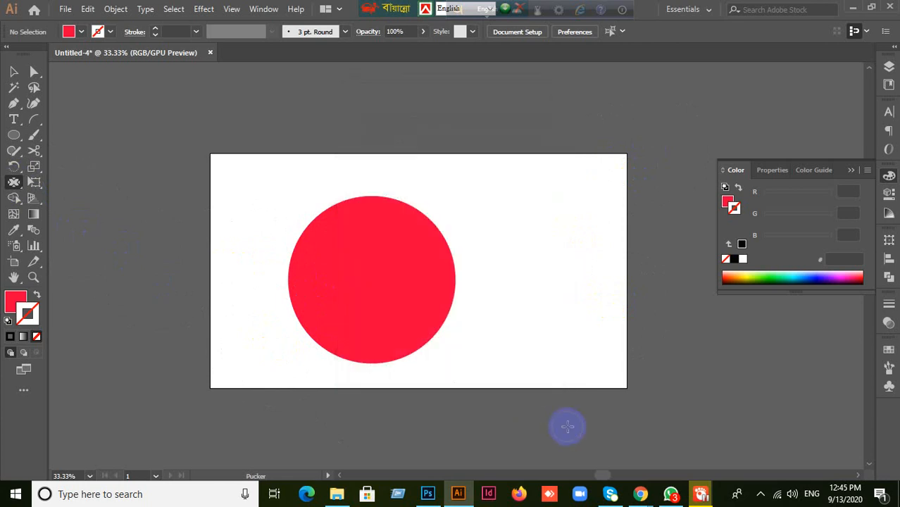
# Select and delete the red circle, and minimize the Illustrator window to show the desktop
pyautogui.click(13, 72)
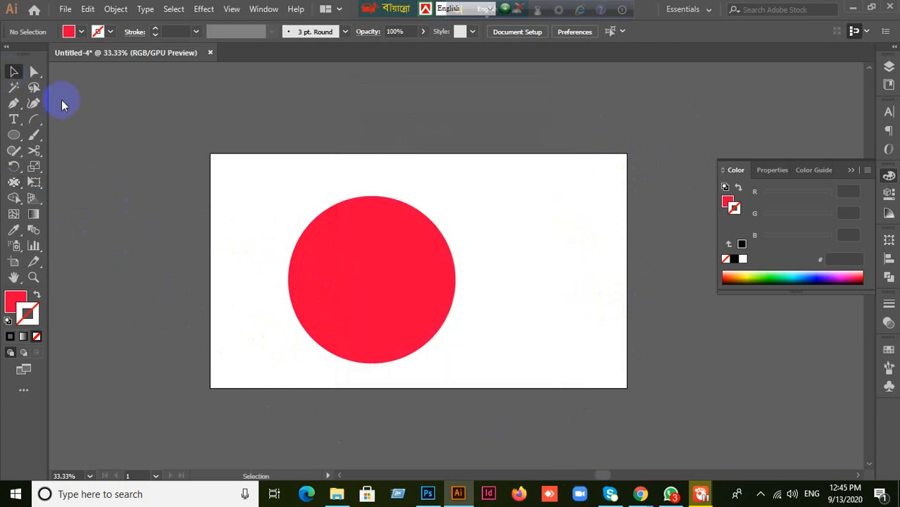
pyautogui.moveTo(384, 265); pyautogui.dragTo(408, 275)
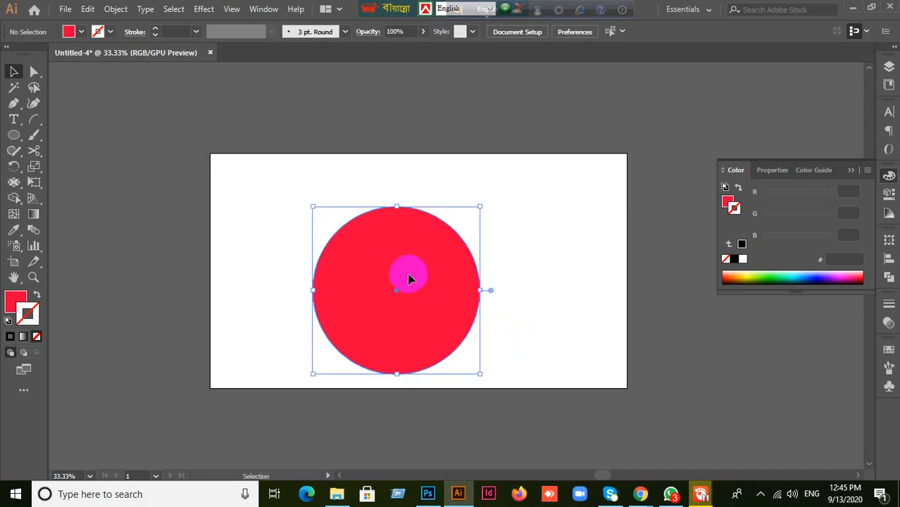
pyautogui.press('Delete')
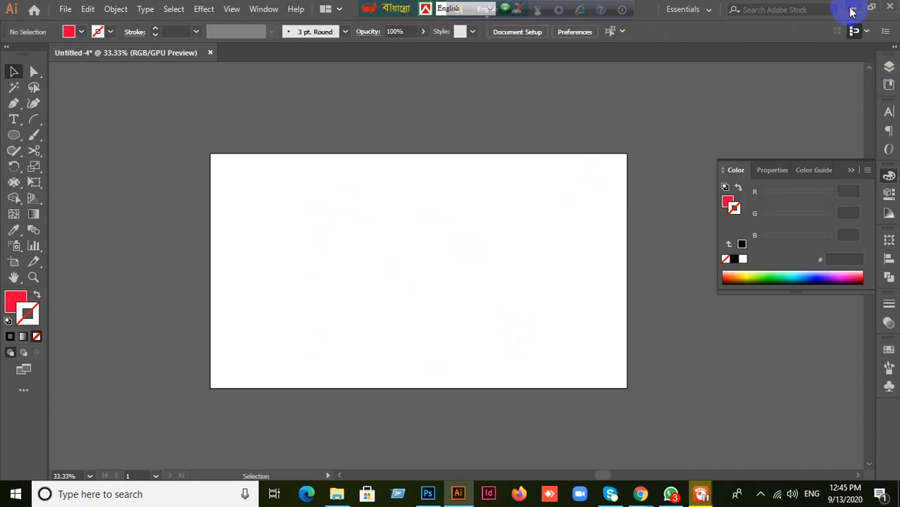
pyautogui.click(852, 10)
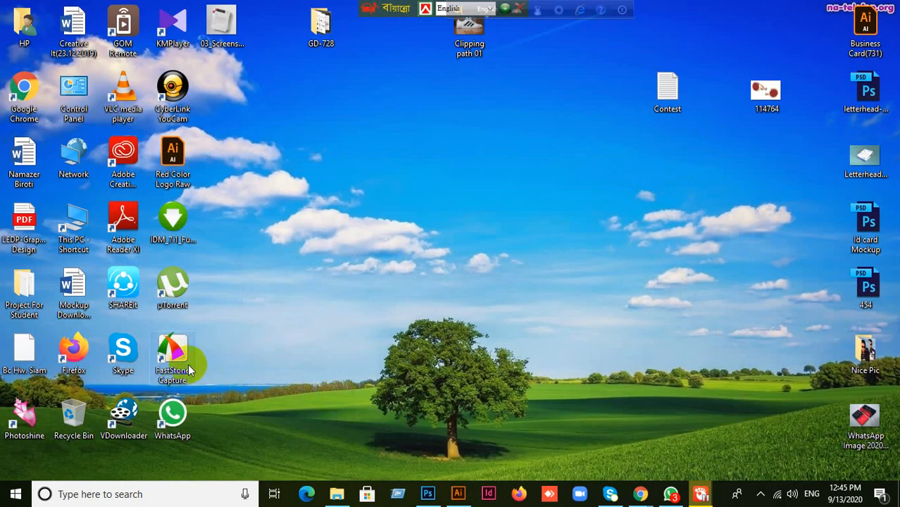